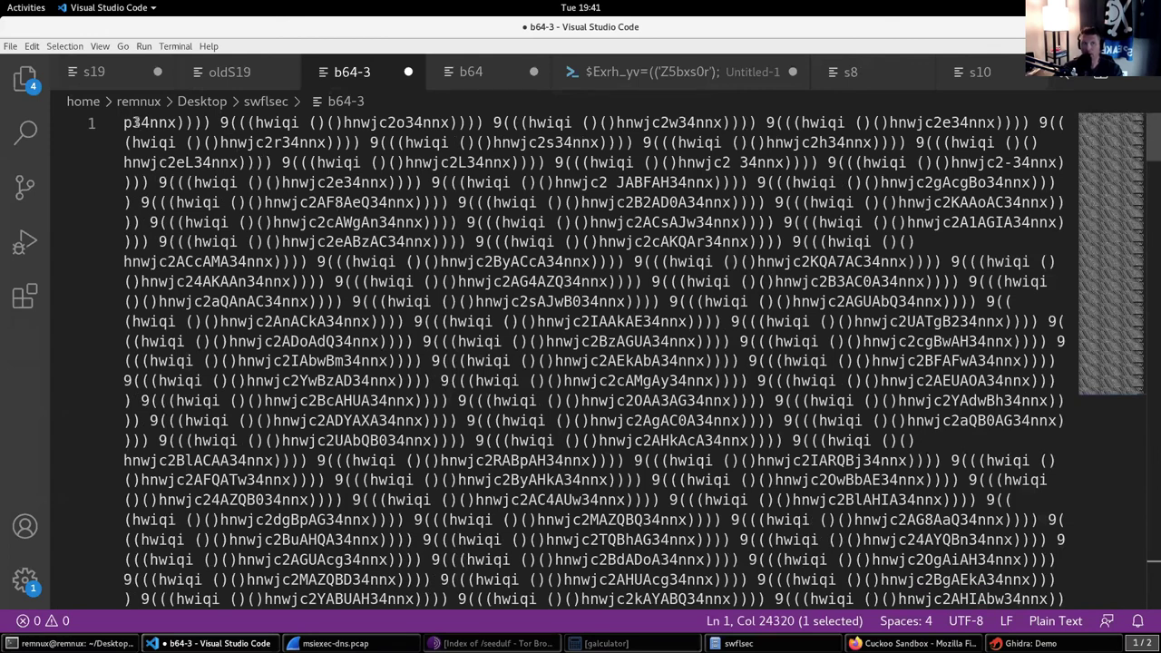
Remove every occurrence of the junk string "34nnx)))) 9(((hwiqi ()()hnwjc2" from b64-3 by replacing all matches with nothing
drag(132, 123, 396, 123)
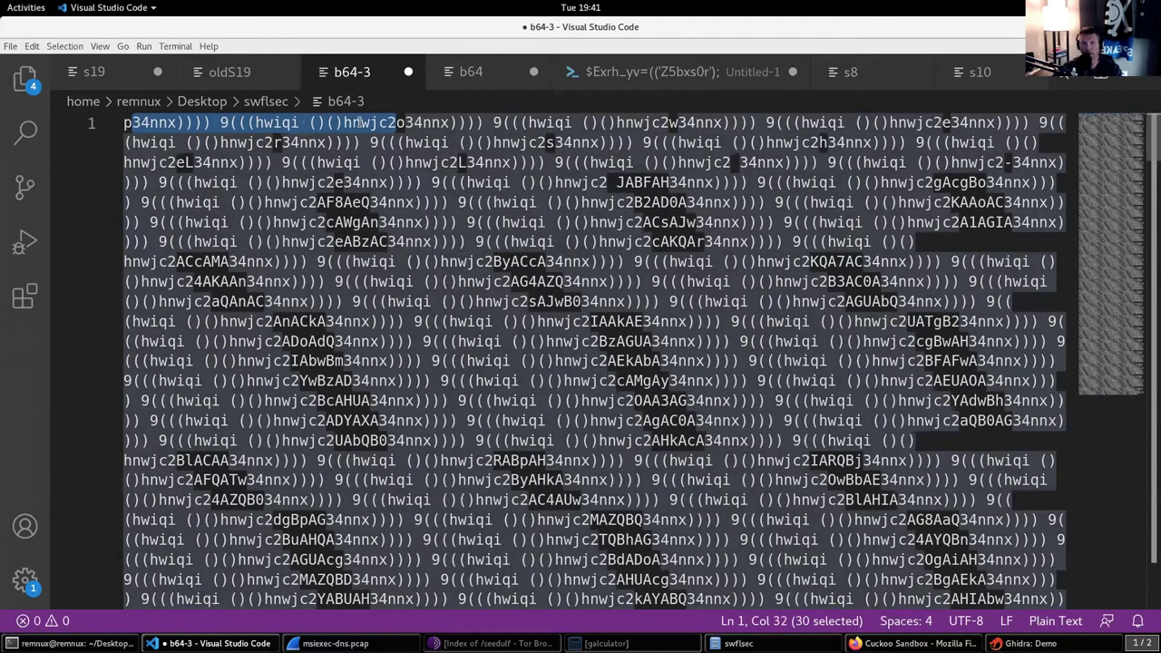
right_click(397, 123)
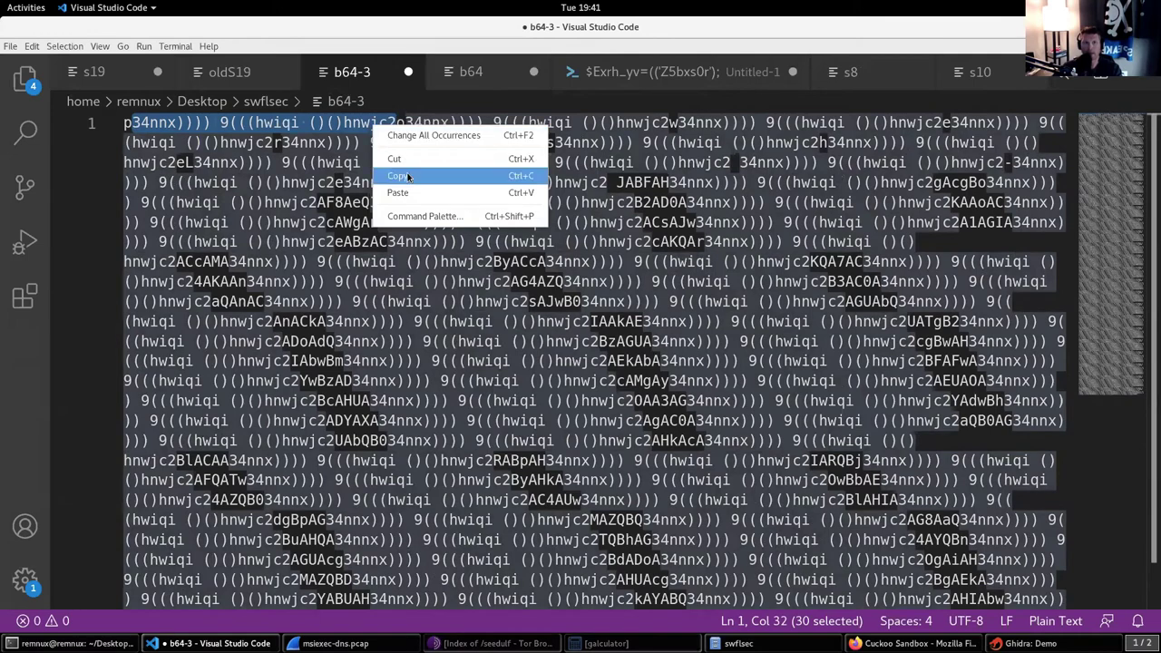
click(413, 172)
click(32, 46)
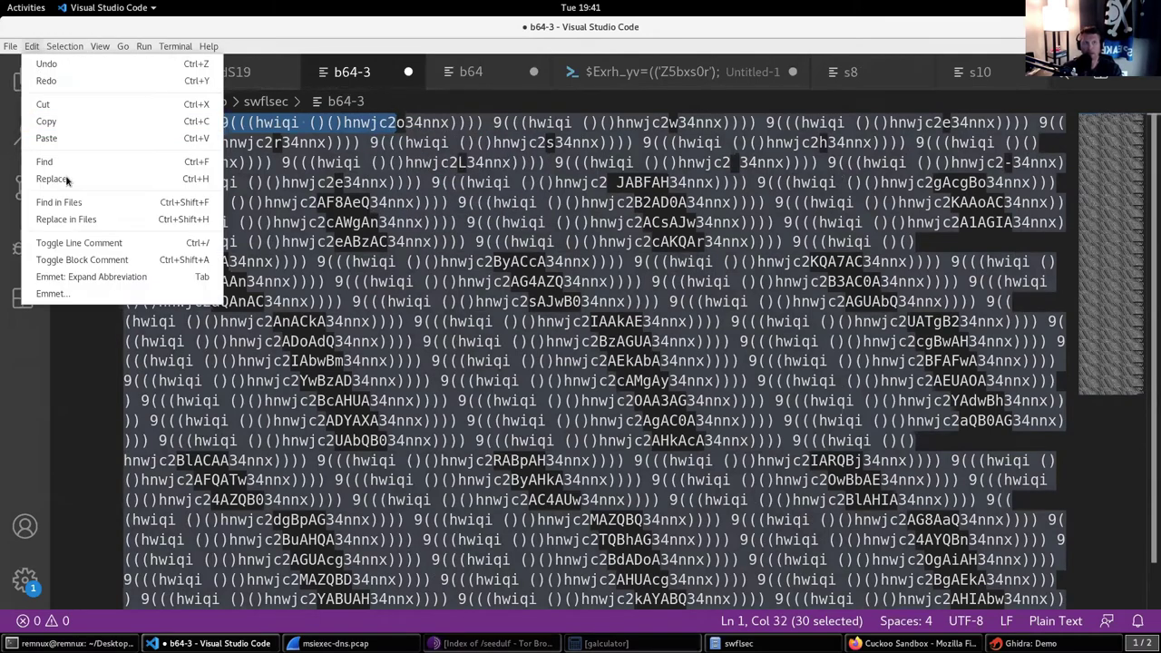
key(Escape)
key(ctrl+h)
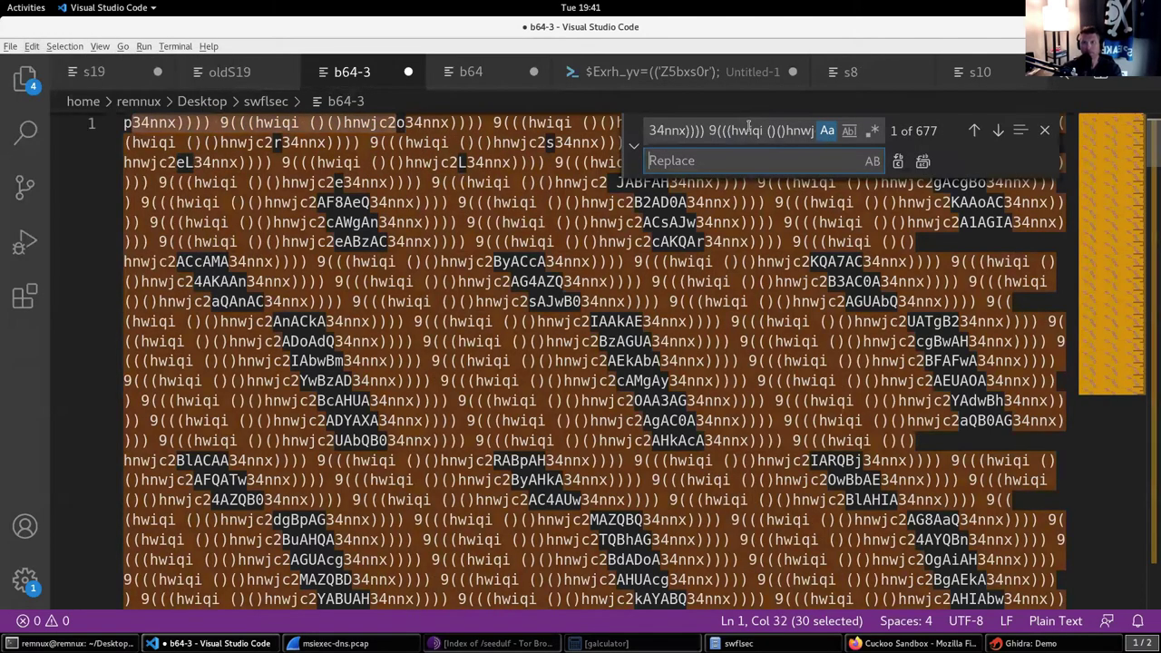
click(749, 129)
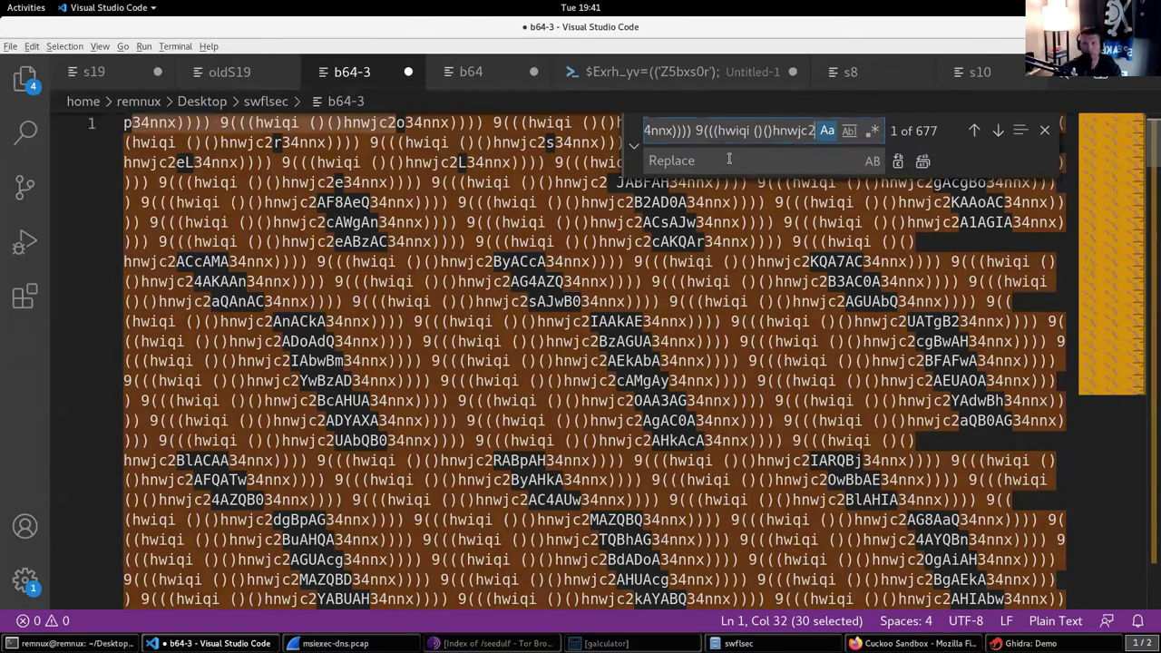
click(923, 163)
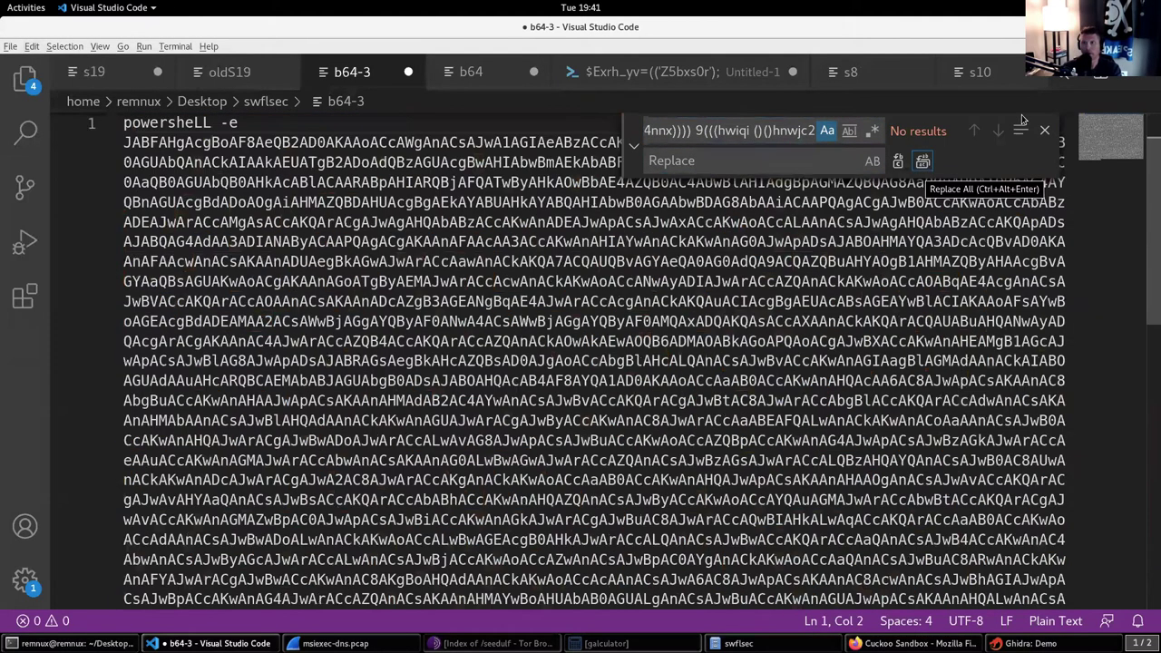
key(Escape)
Copy the entire Base64 string that follows "powersheLL -e" in b64-3
click(230, 122)
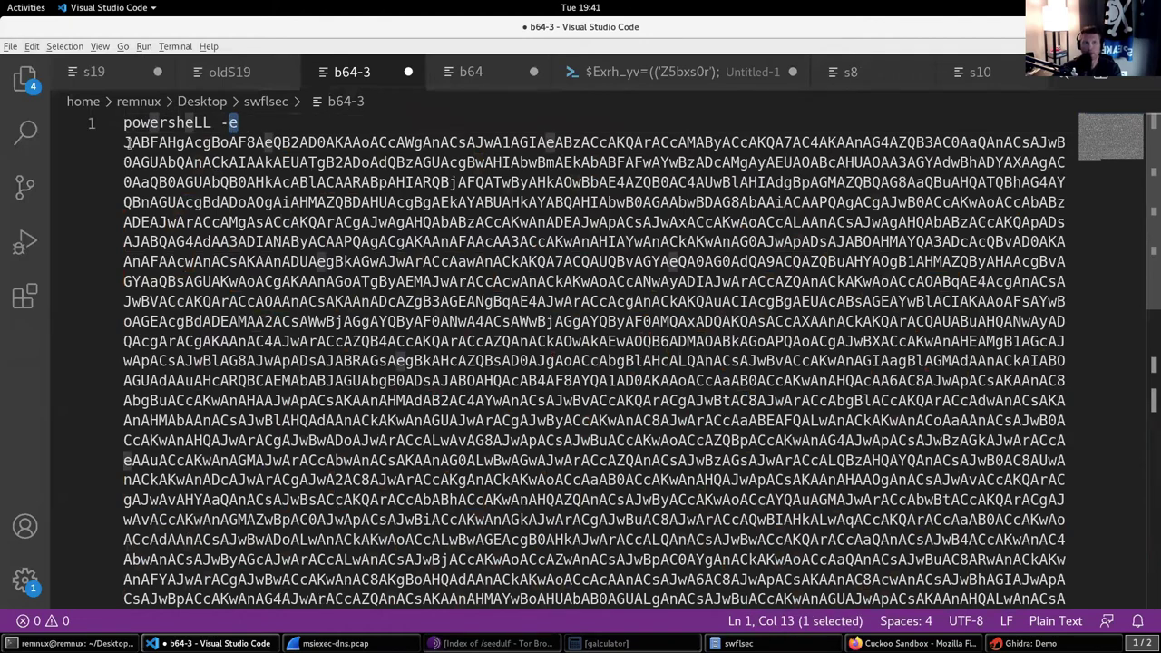
drag(124, 143, 180, 143)
drag(384, 254, 599, 575)
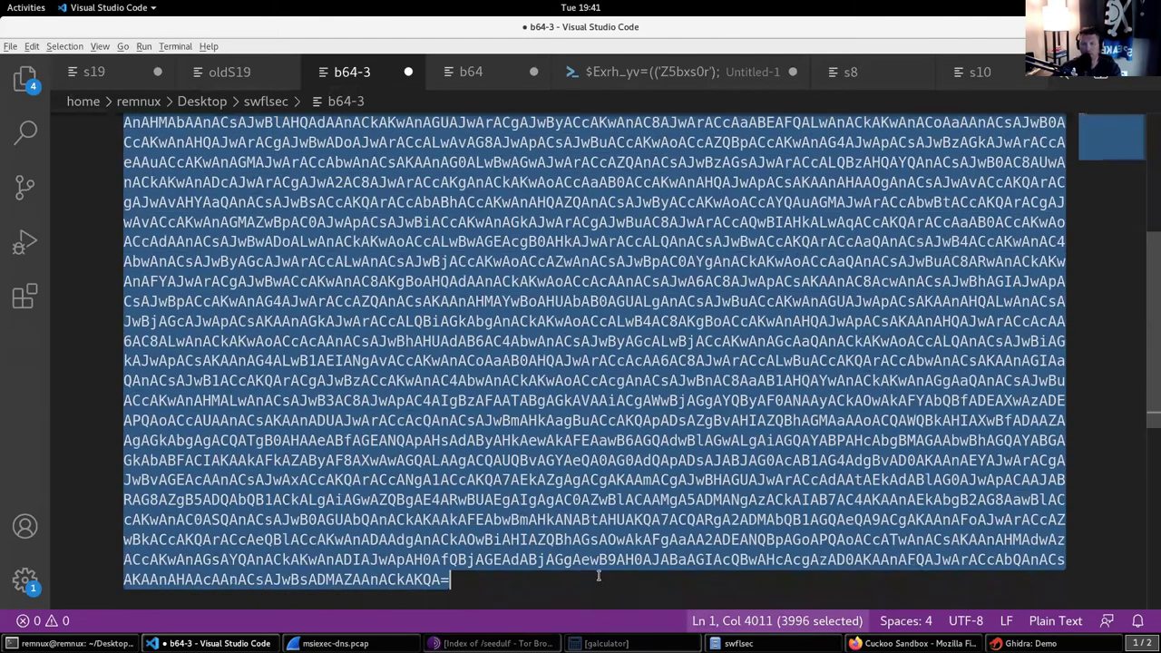
right_click(428, 380)
click(456, 427)
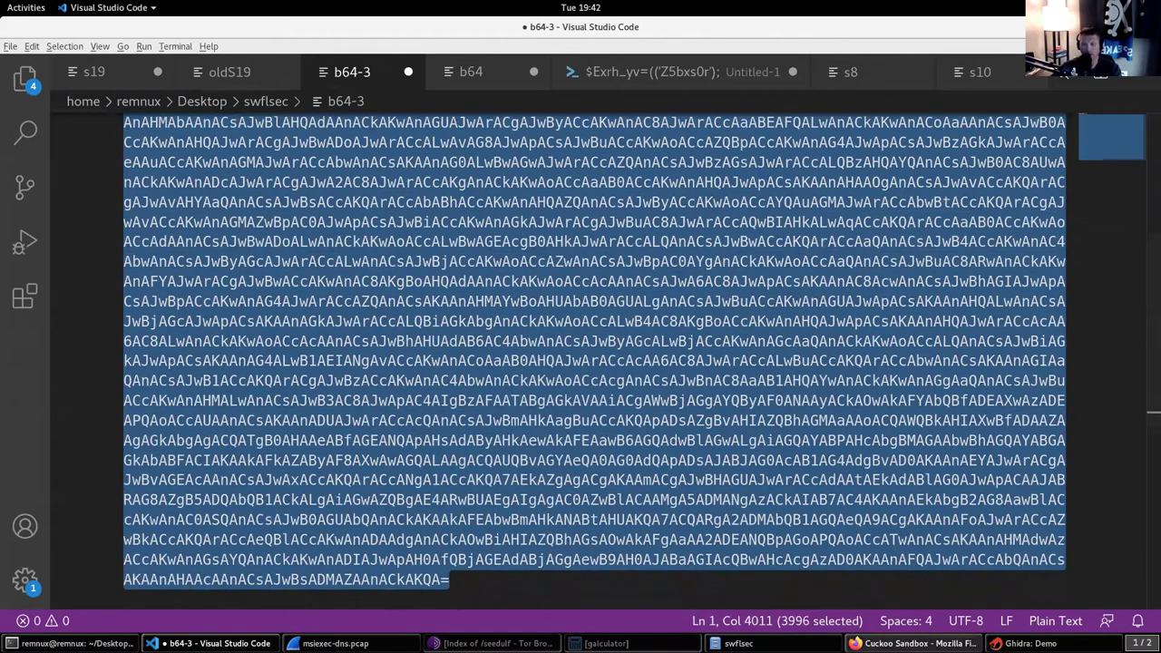
Switch to CyberChef in Firefox, disable the Decode text operation and paste the copied Base64 string into the input
click(914, 643)
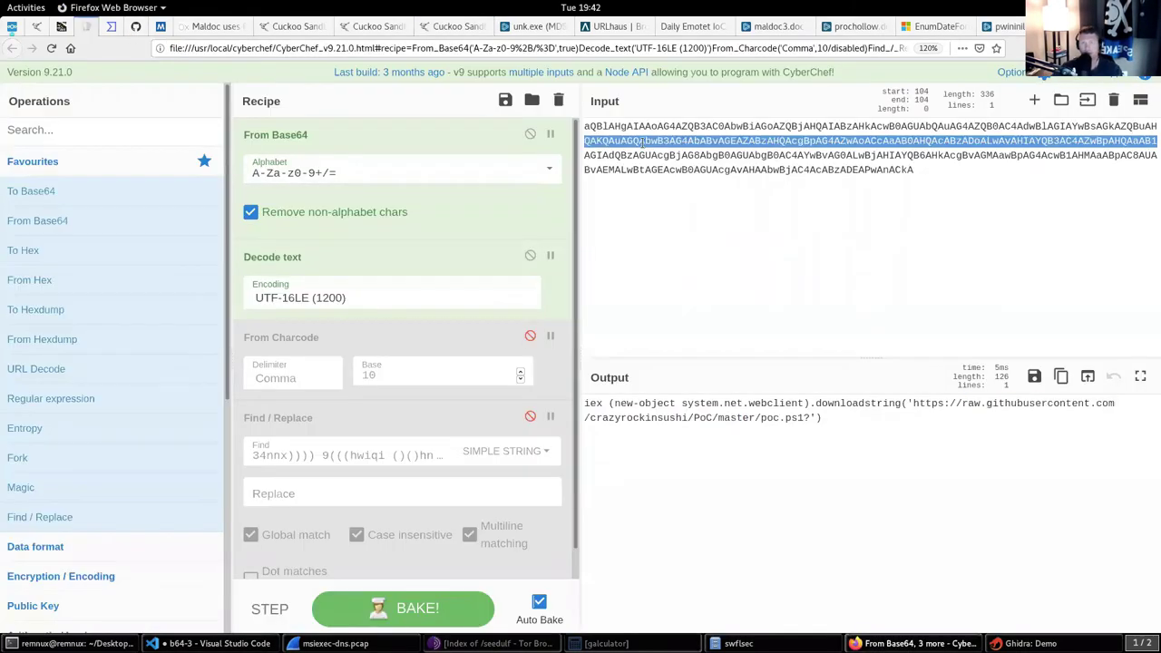
key(ctrl+a)
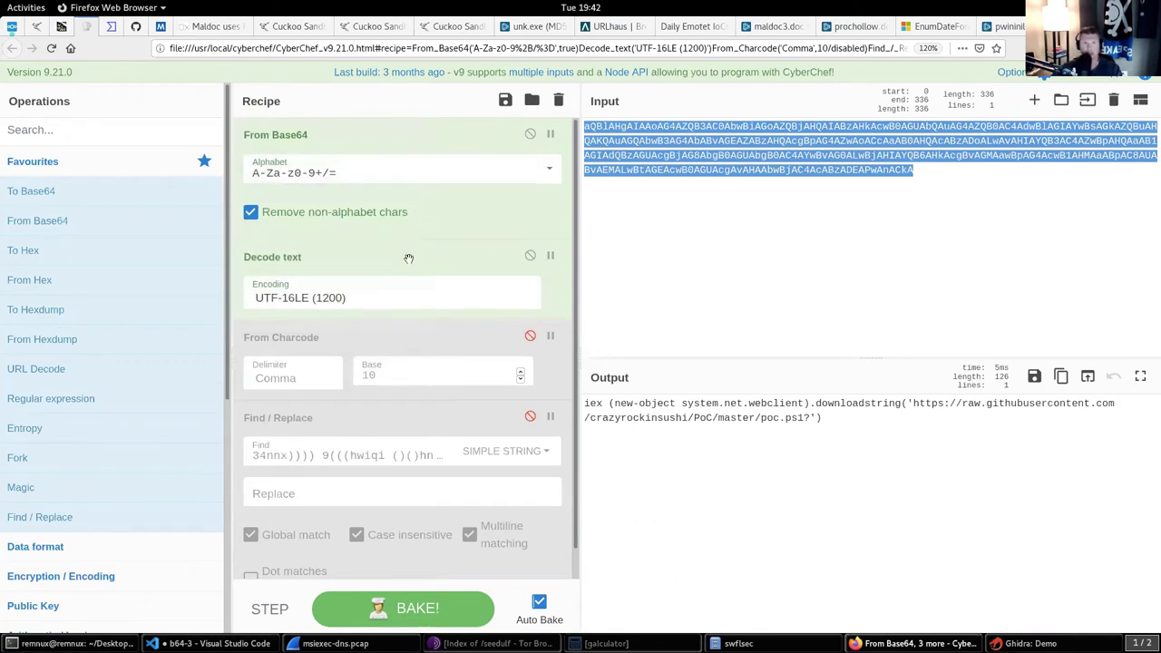
click(531, 256)
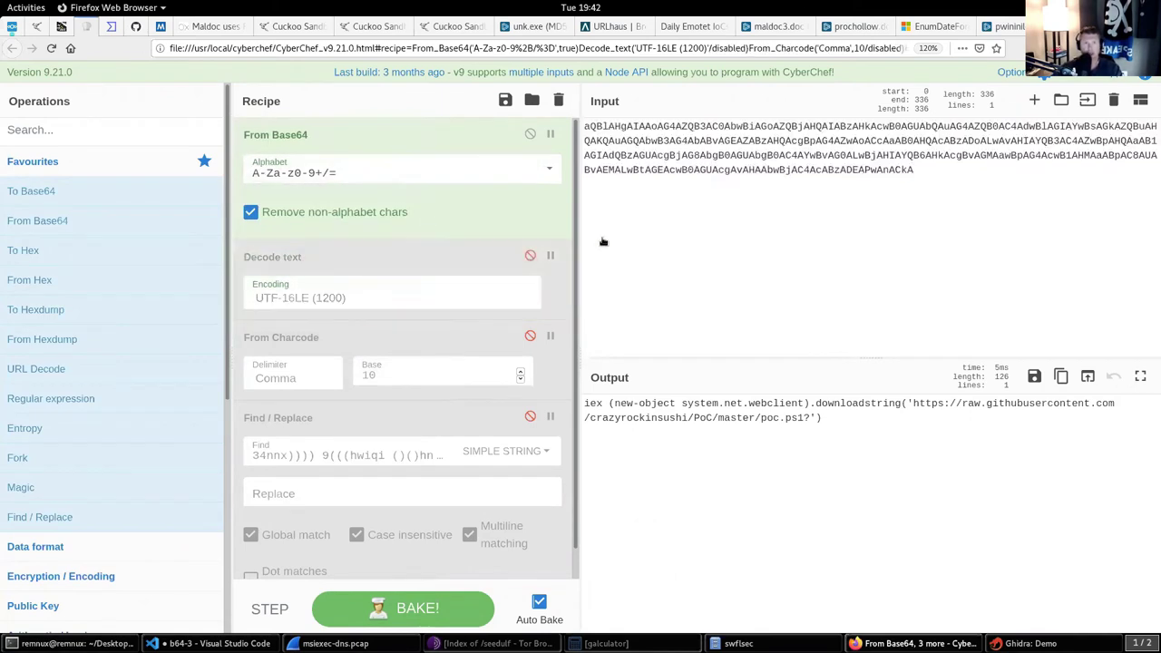
key(ctrl+a)
key(ctrl+v)
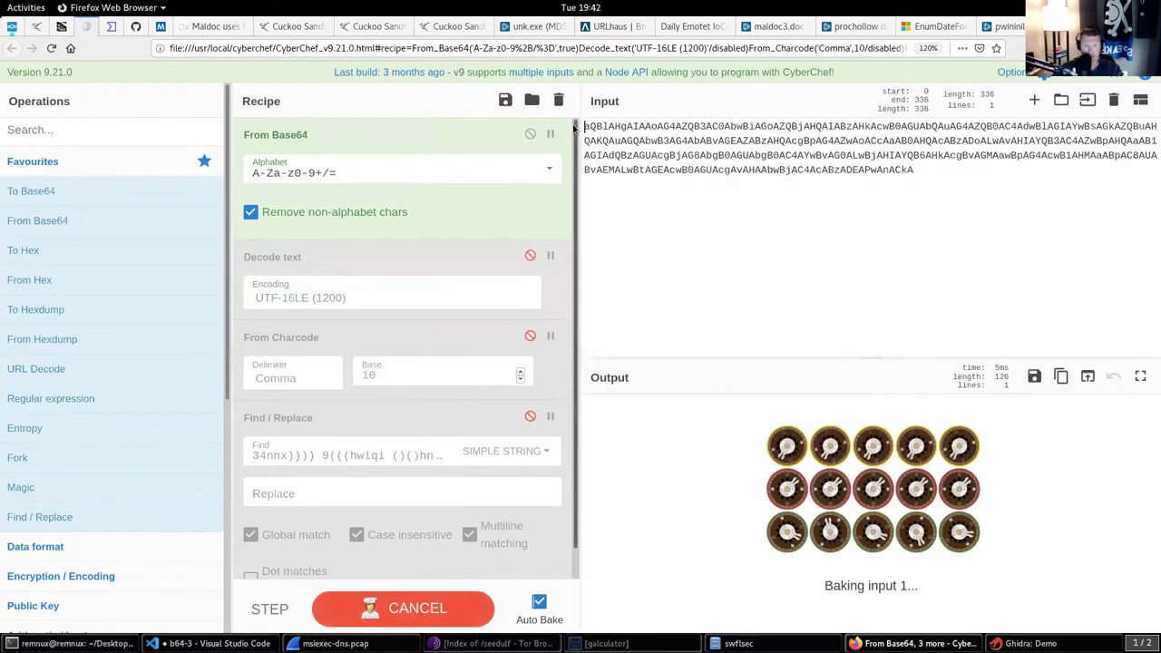
click(666, 164)
scroll(666, 164, up, 3)
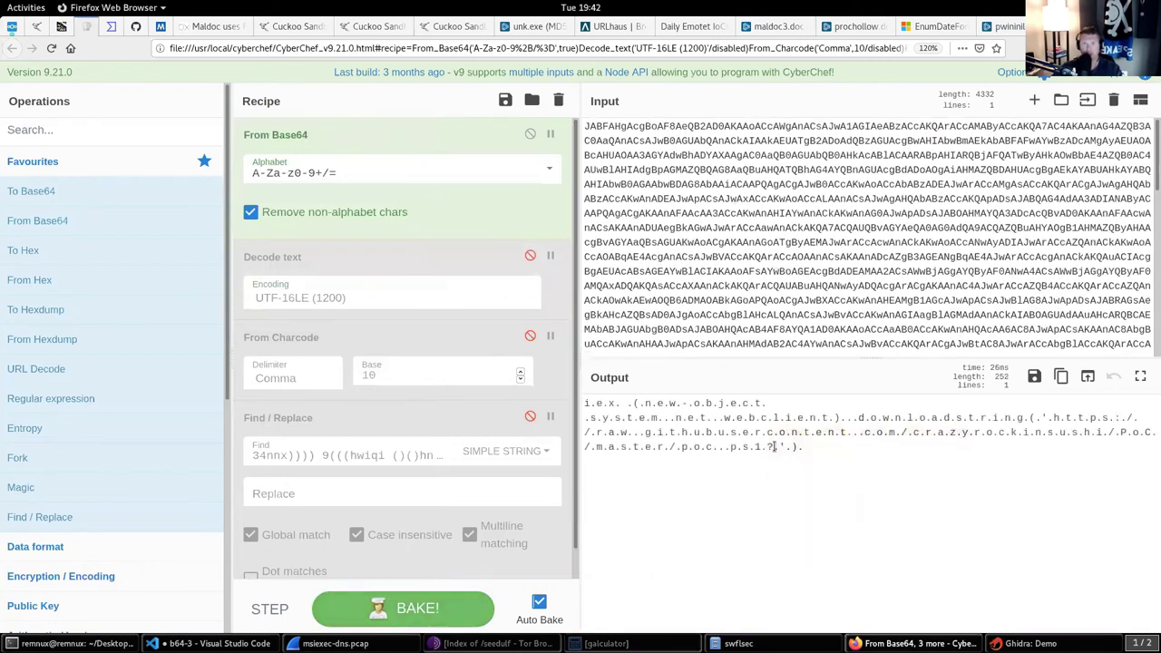
Inspect the undecoded output characters, re-enable the Decode text operation with UTF-16LE (1200) and bake the recipe
drag(718, 441, 564, 405)
click(660, 424)
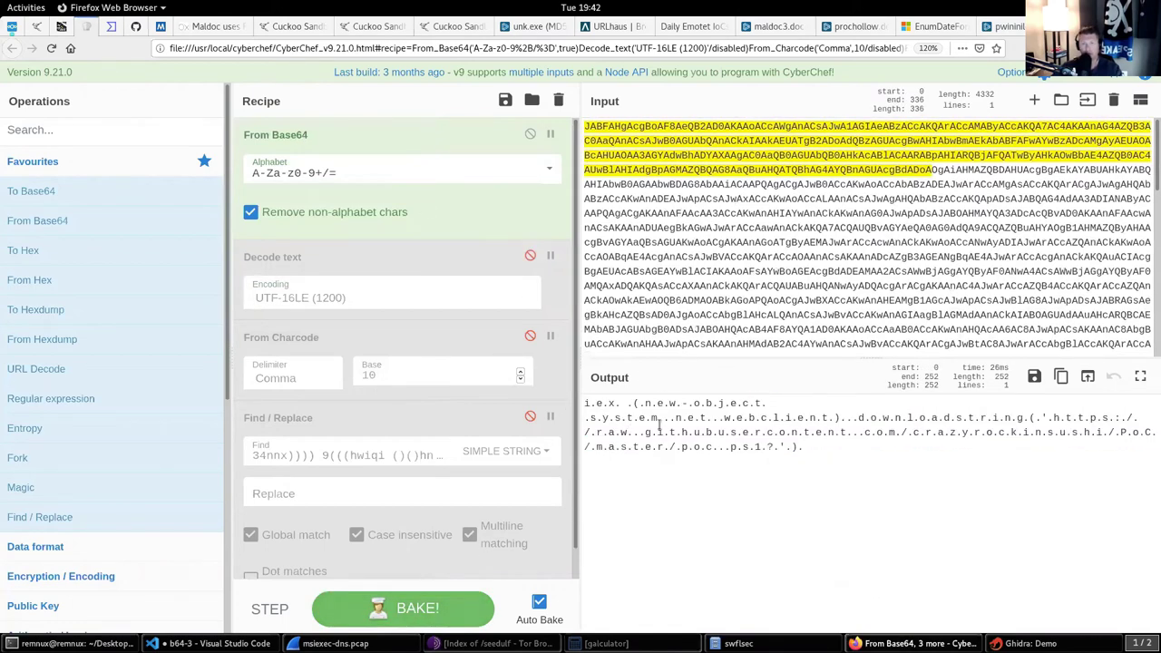
drag(625, 403, 631, 403)
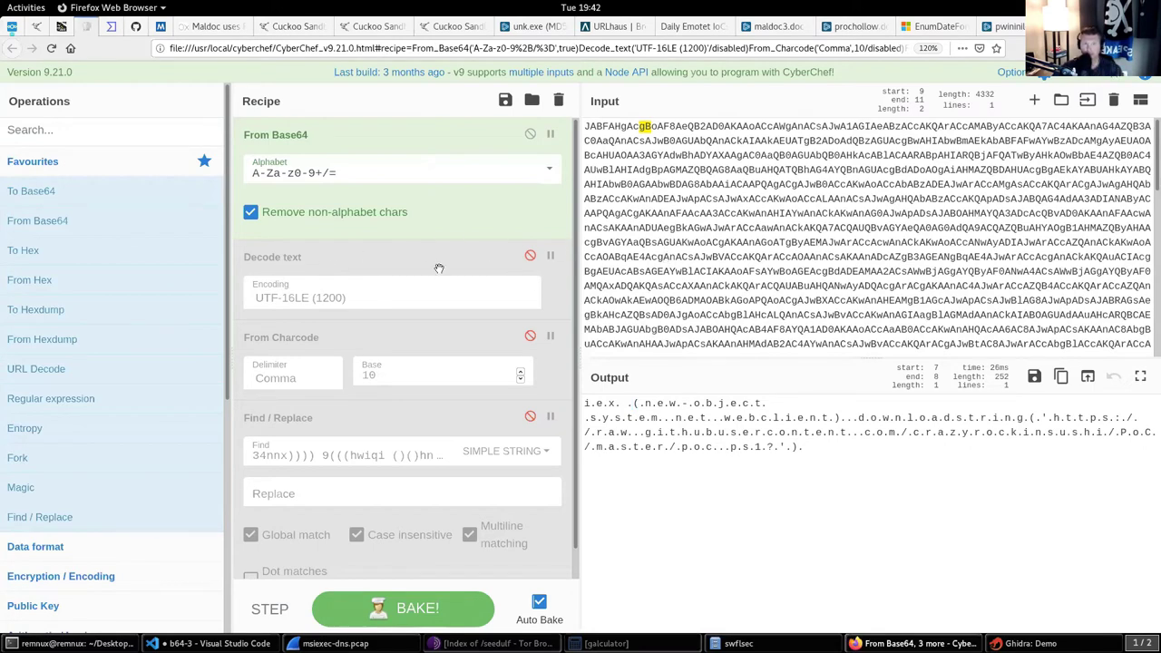
click(530, 256)
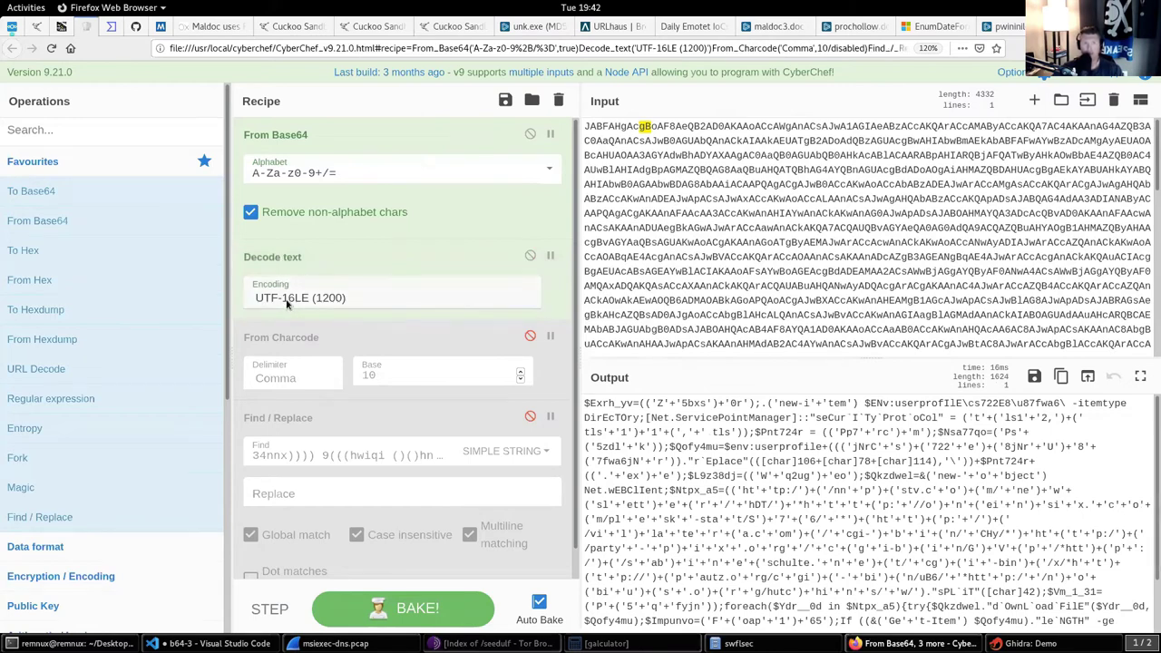
click(451, 613)
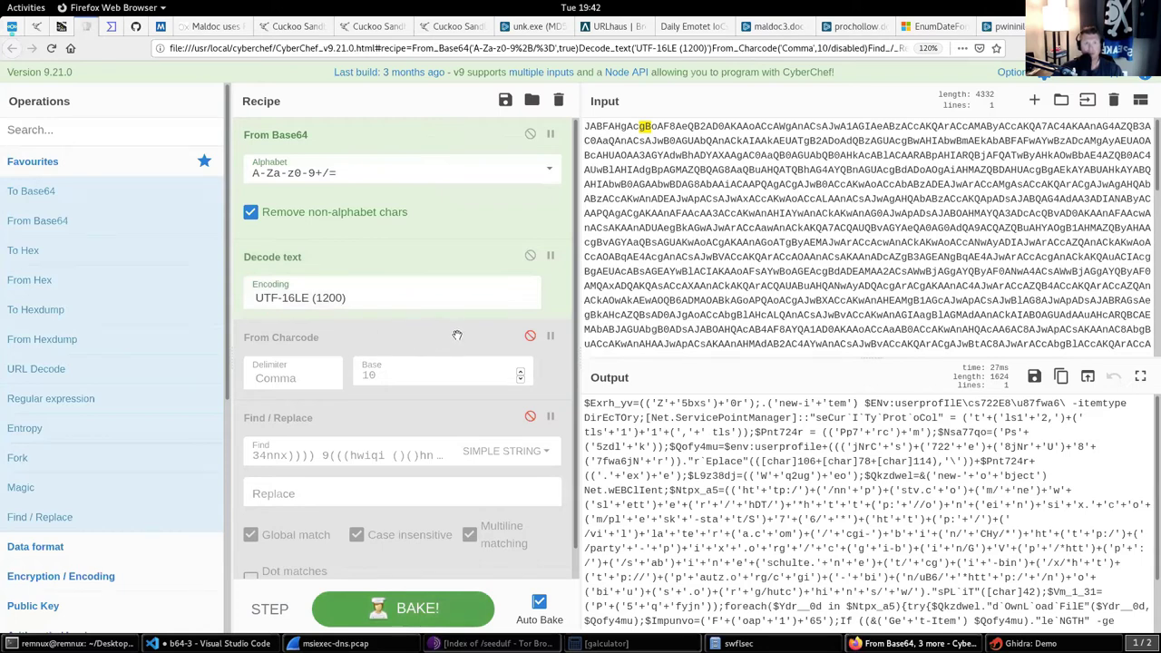
Review the decoded output to its end and replace the entire input with only the copied Base64 string
click(645, 272)
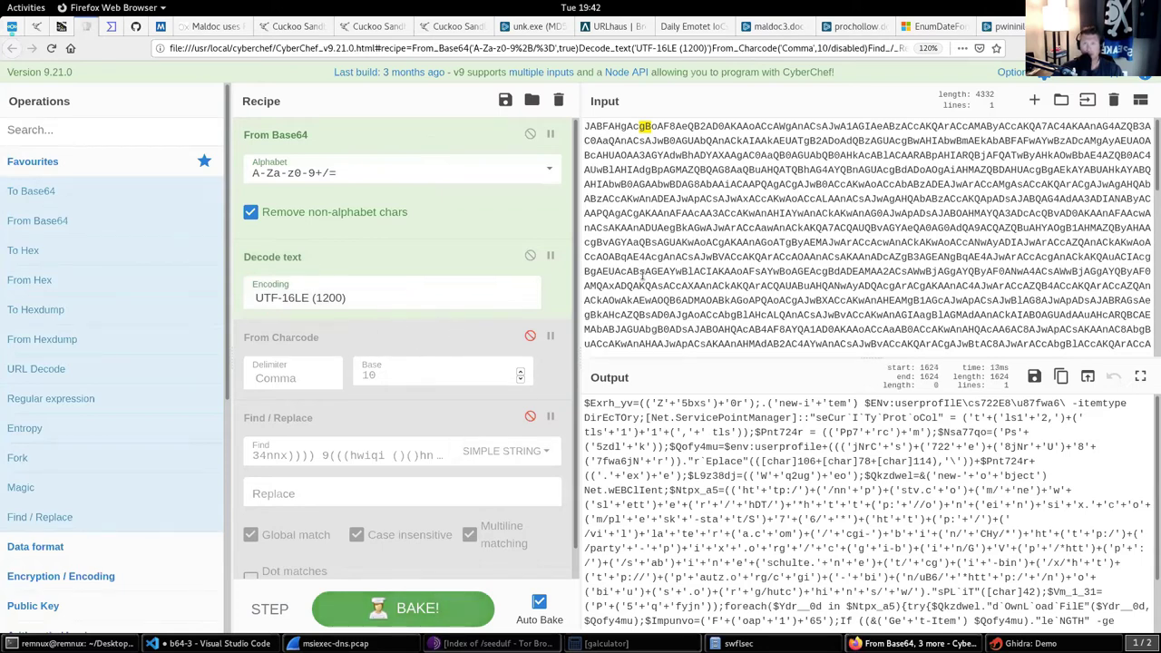
click(707, 520)
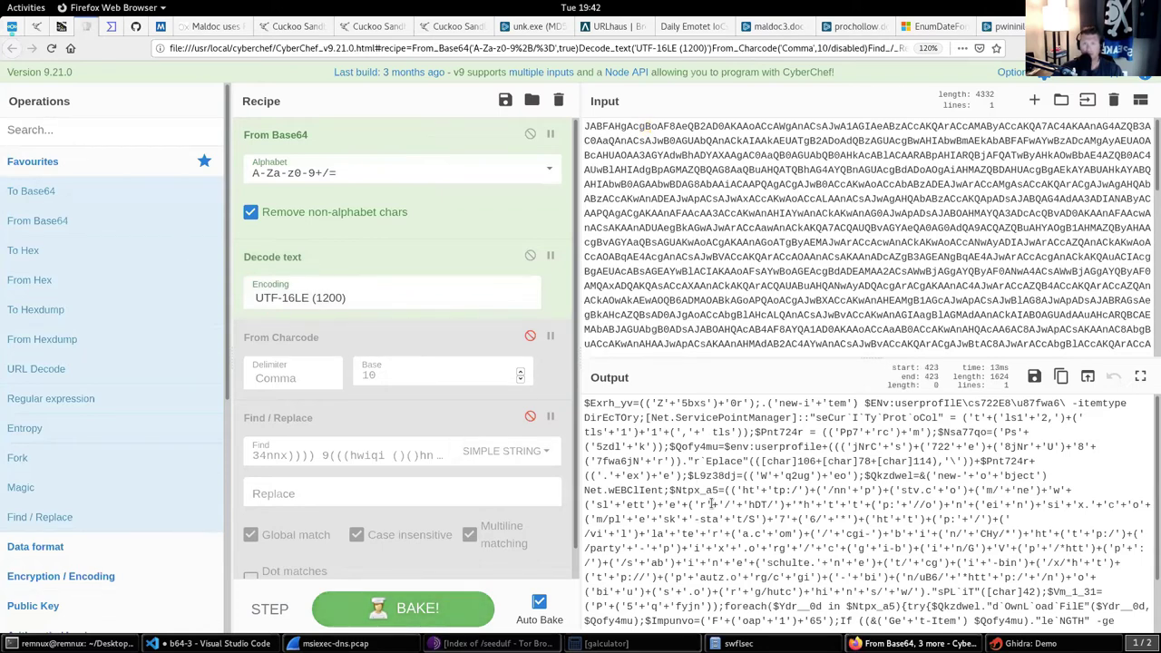
scroll(713, 504, down, 1)
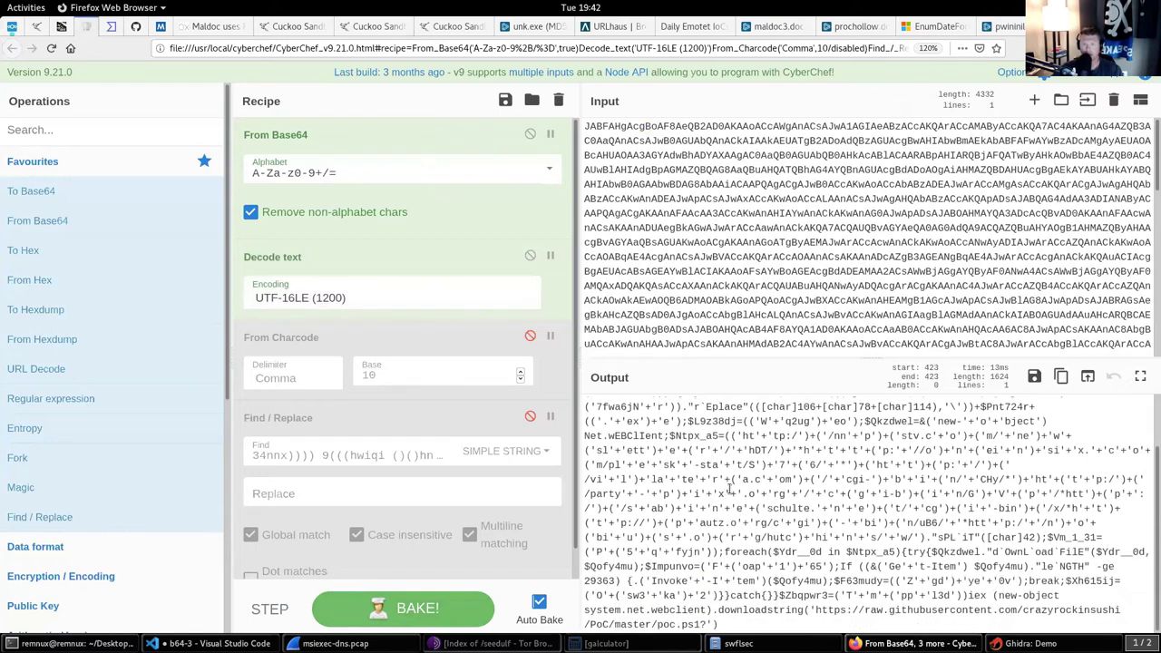
scroll(716, 461, up, 1)
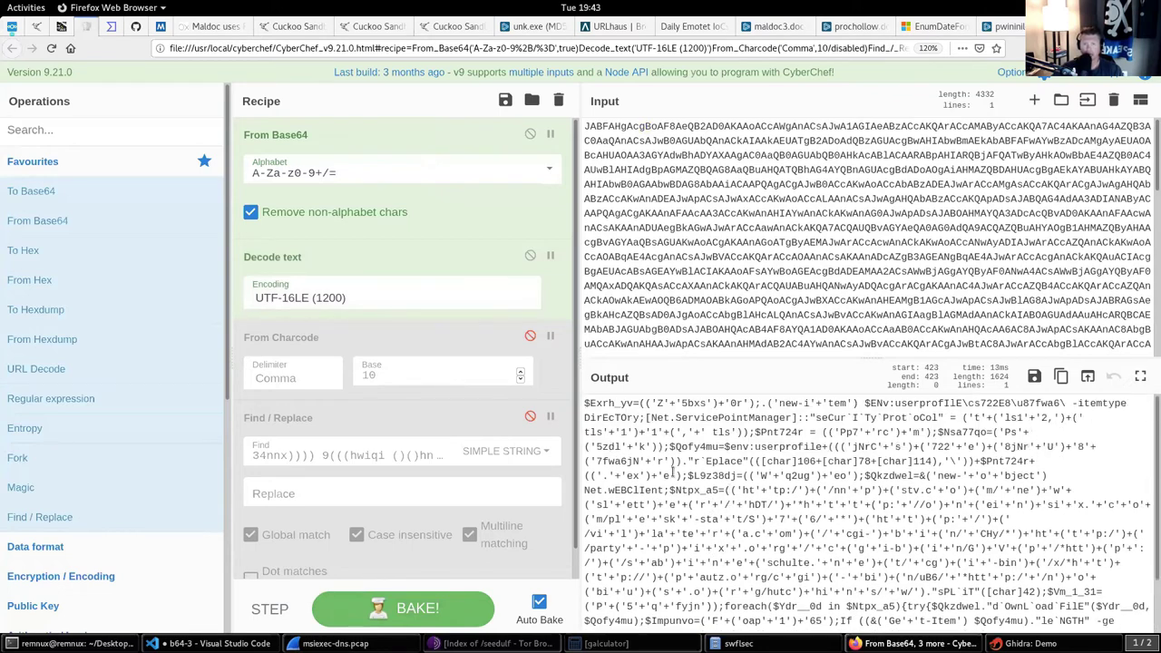
drag(585, 403, 718, 626)
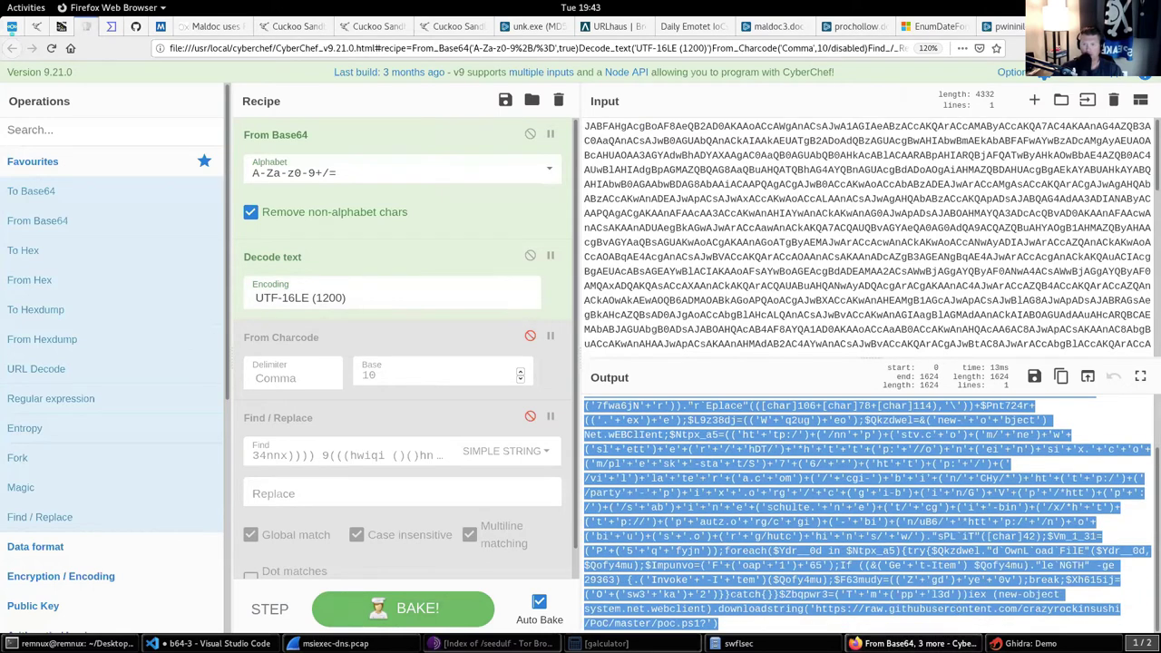
click(849, 608)
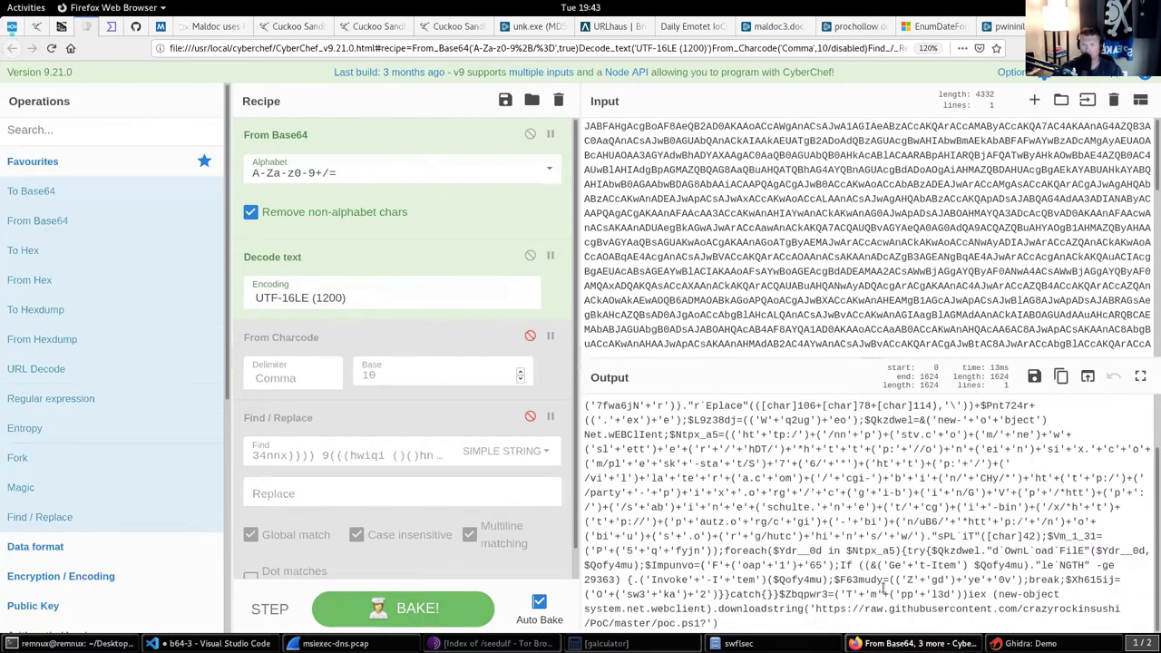
triple_click(691, 262)
scroll(715, 262, down, 3)
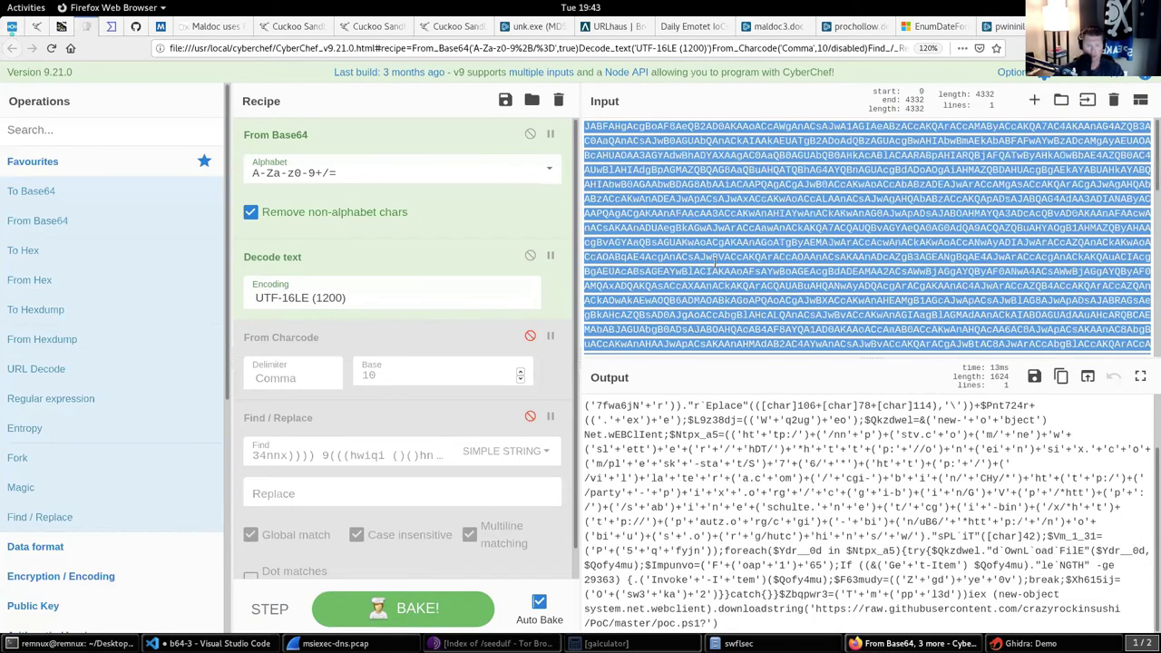
key(Delete)
key(ctrl+v)
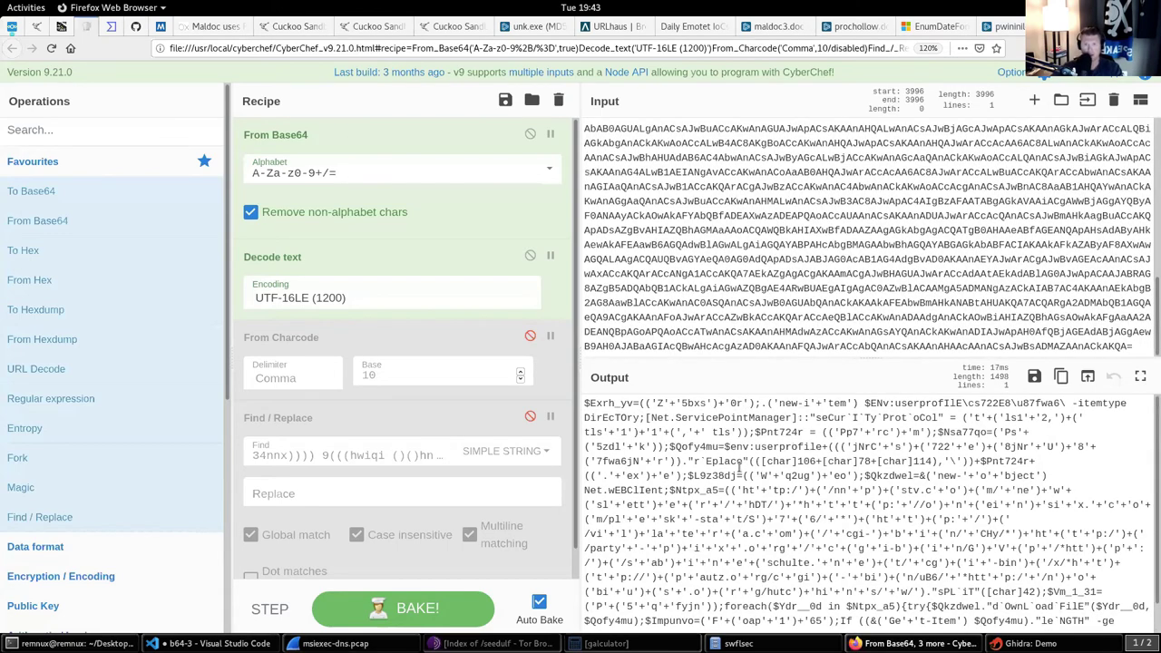
Copy the decoded PowerShell script text from the output, from the "tls" protocol line to its end
scroll(740, 463, down, 1)
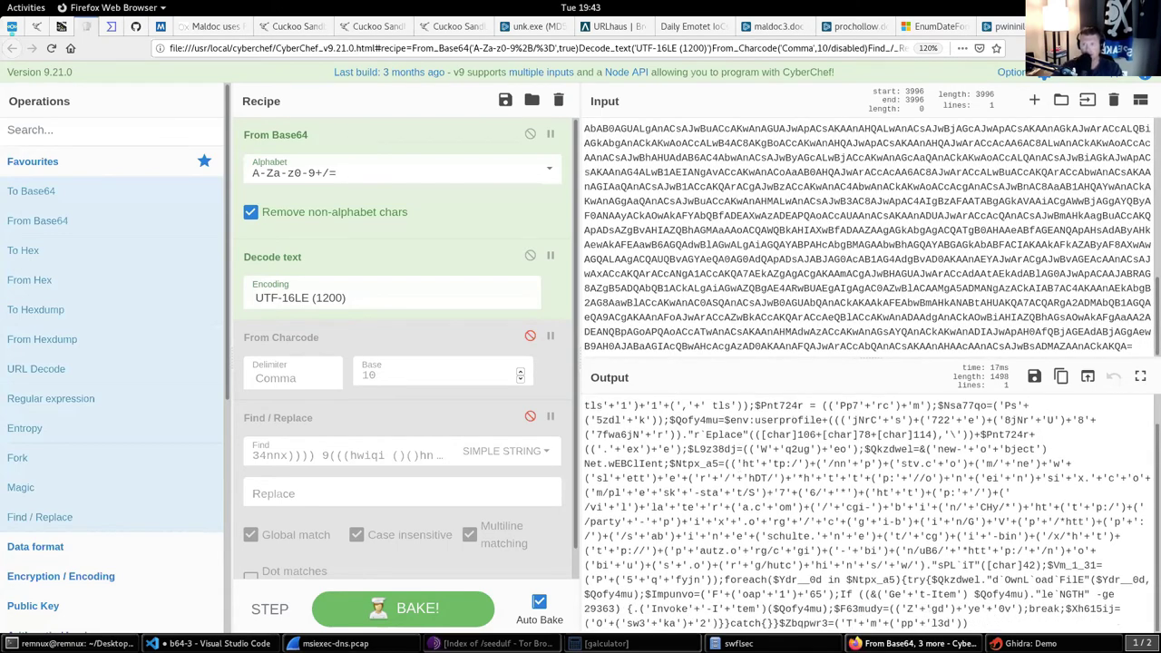
drag(975, 624, 587, 406)
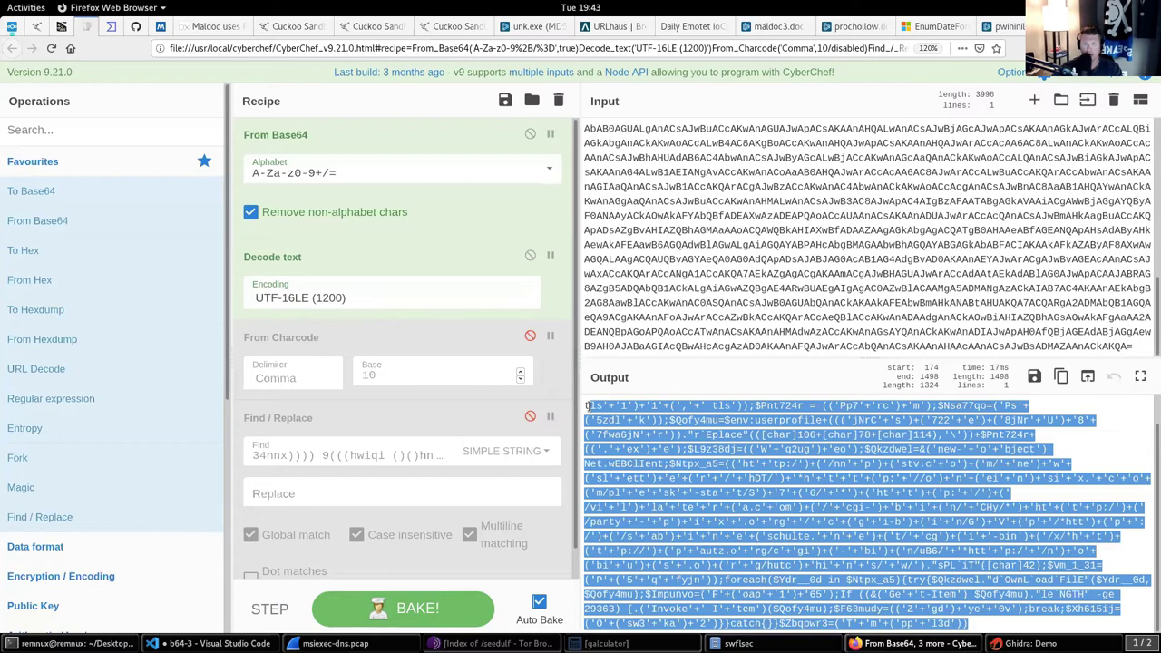
right_click(646, 421)
click(682, 464)
Switch to Visual Studio Code and examine the cleaned-up Untitled-1 script, including its download URLs and the file length check
click(211, 643)
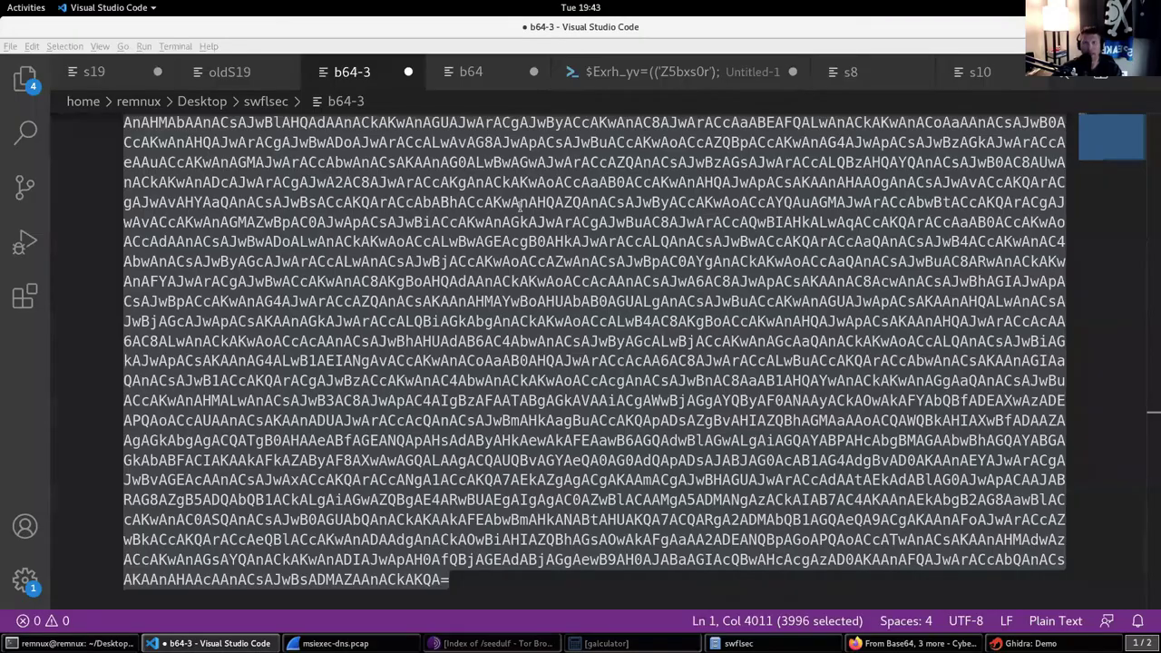
click(653, 78)
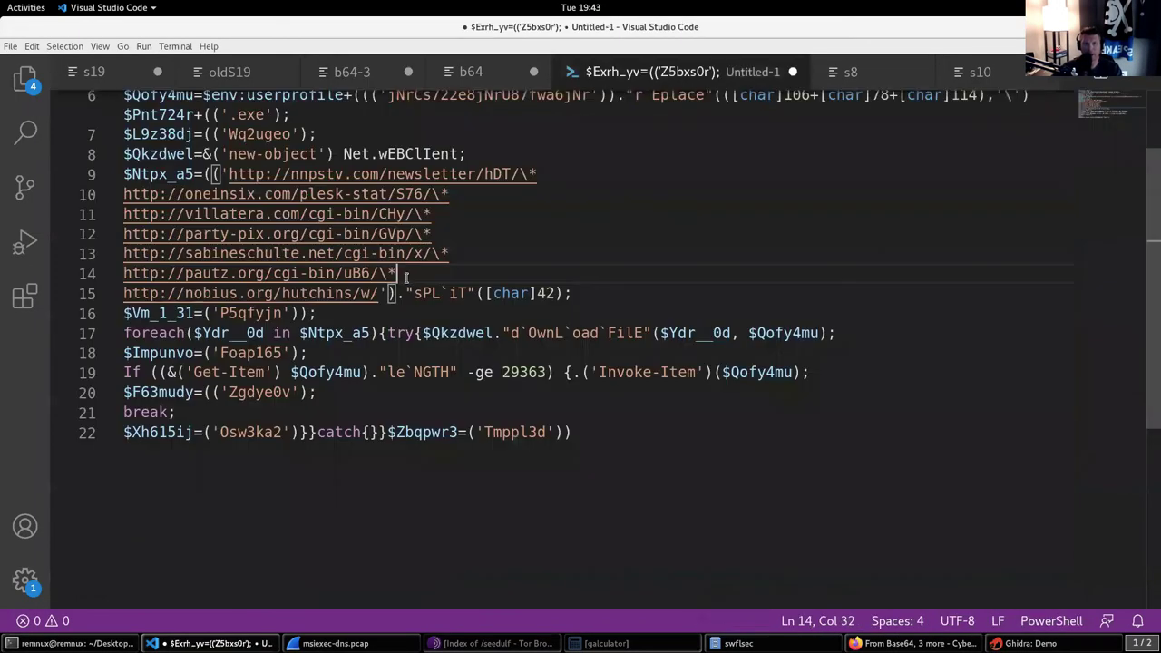
click(417, 293)
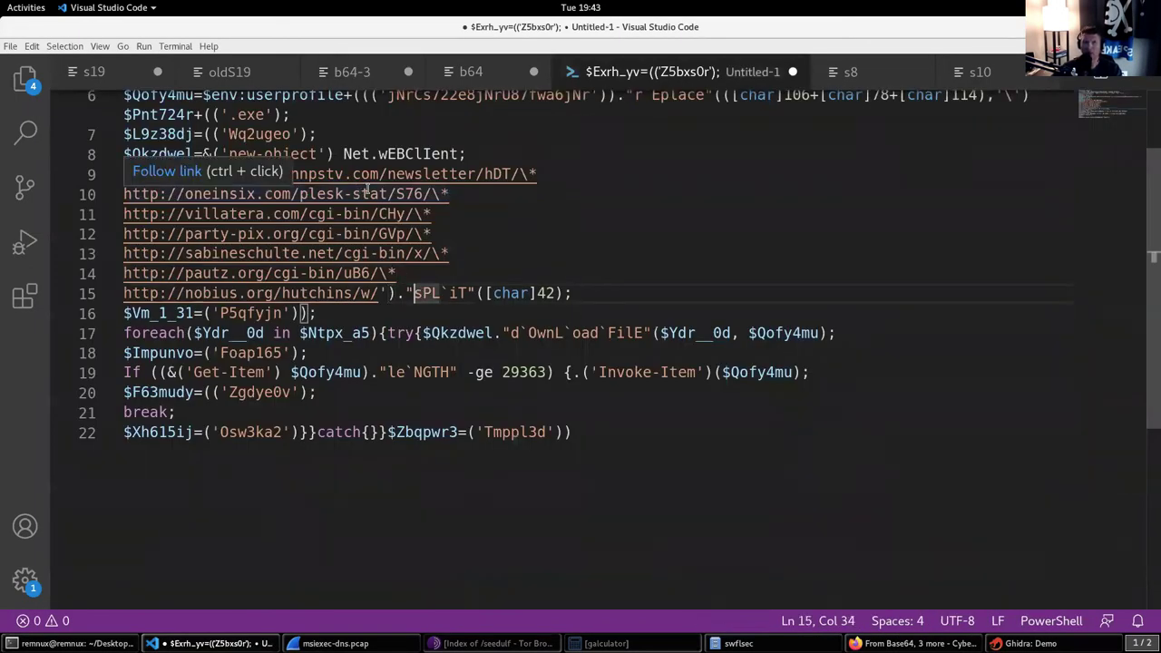
scroll(344, 305, up, 2)
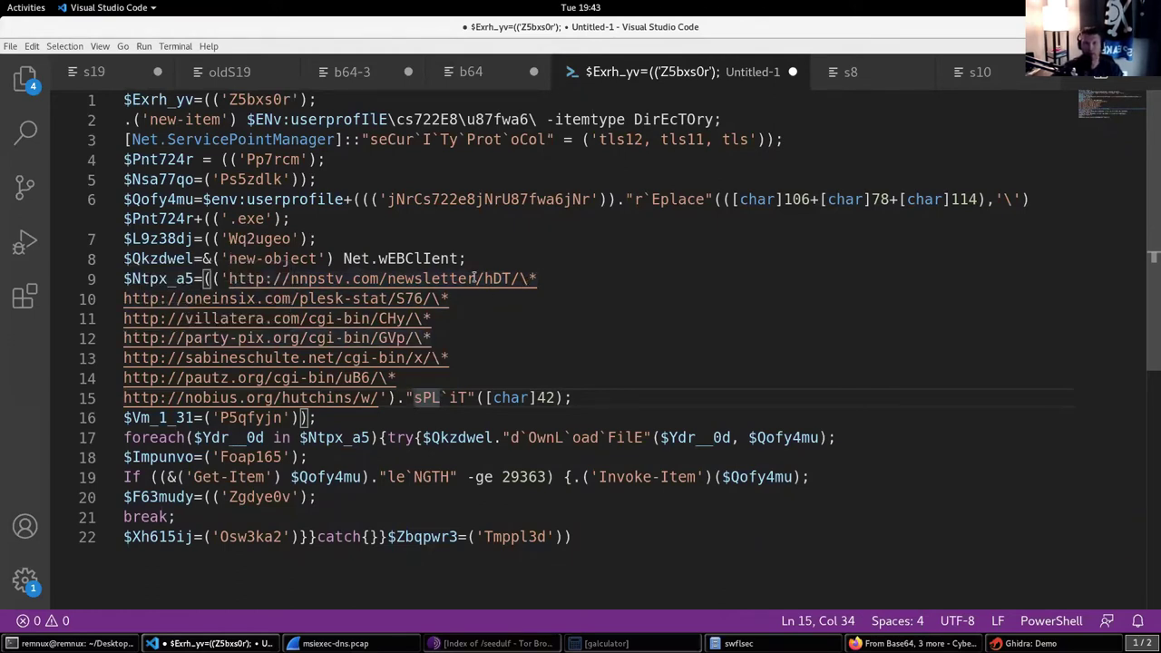
drag(529, 279, 230, 279)
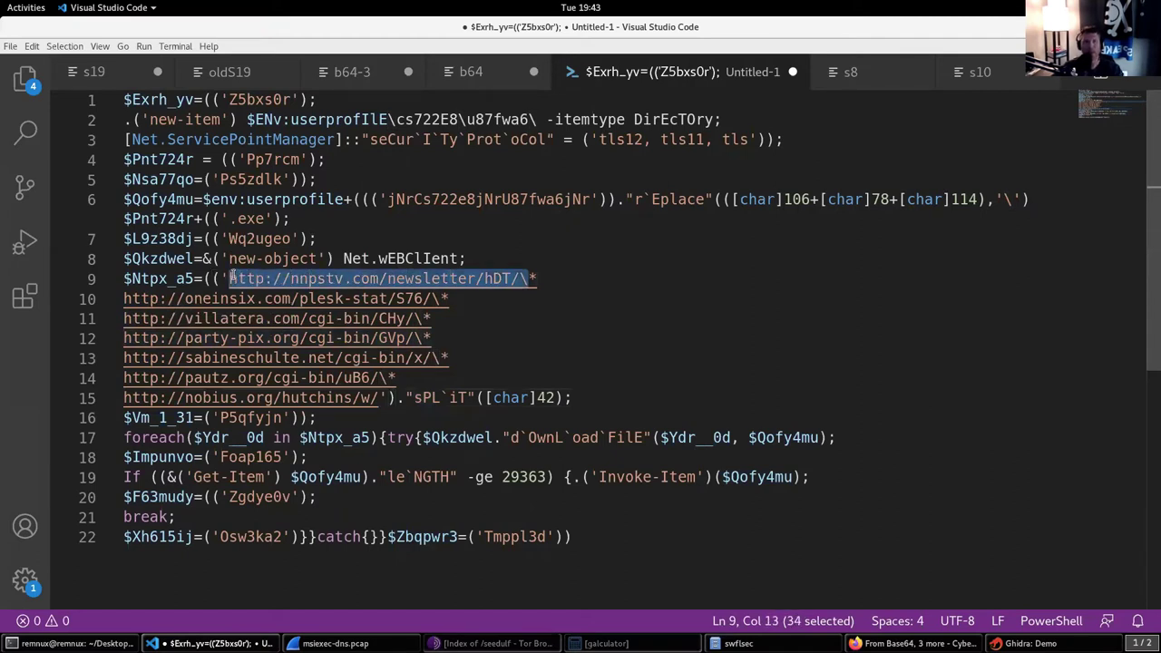
drag(370, 476, 544, 476)
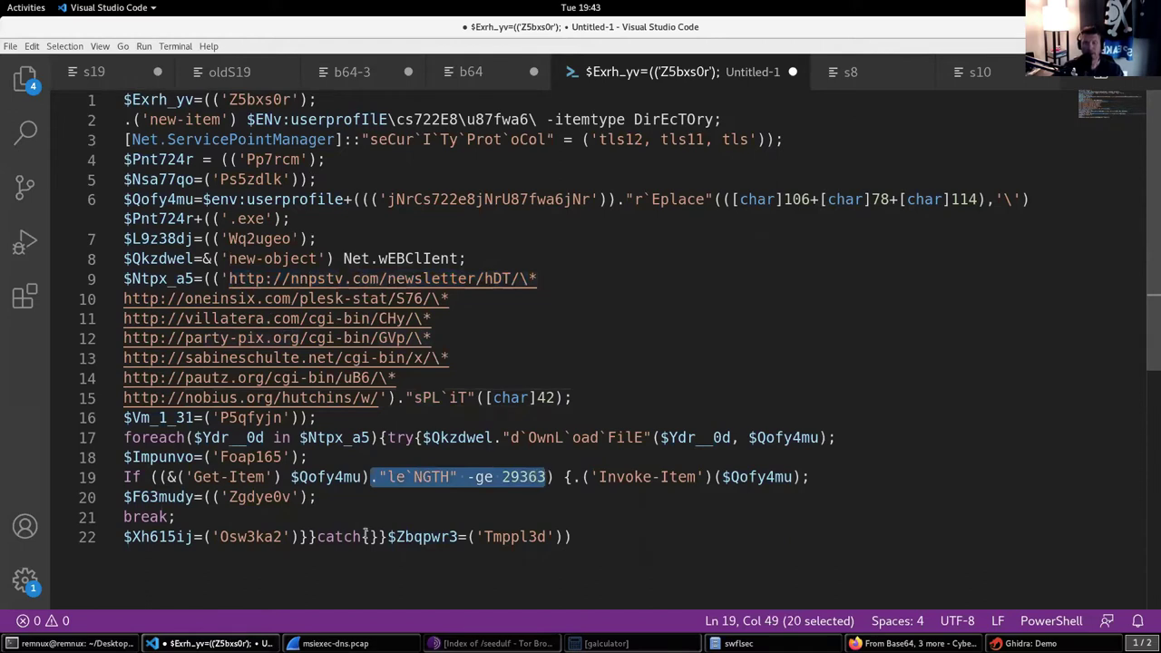
drag(338, 493, 307, 497)
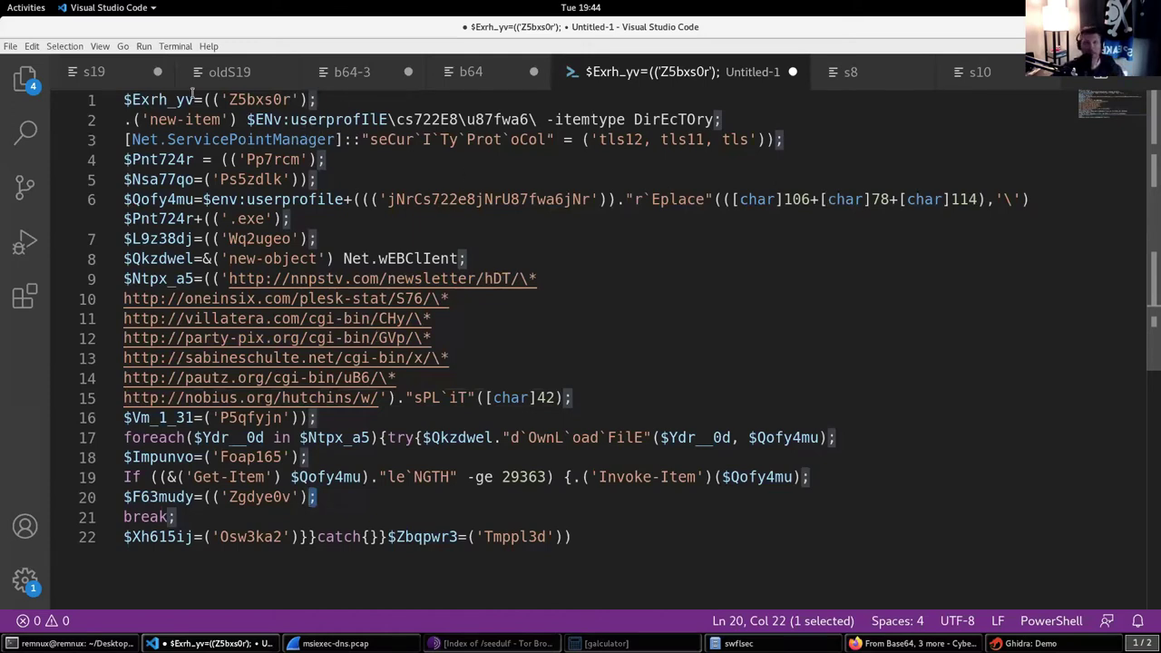
Open the s19 macro file and examine the InlineShapes(1).AlternativeText reference on line 175
click(100, 73)
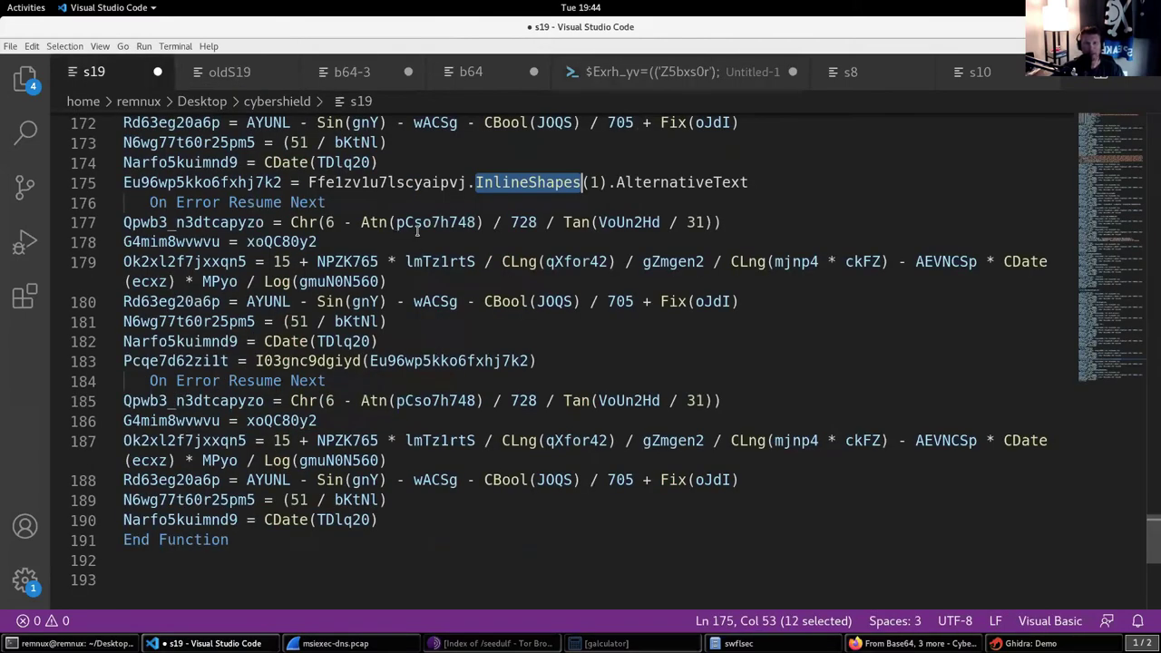
scroll(420, 238, up, 1)
drag(361, 235, 745, 235)
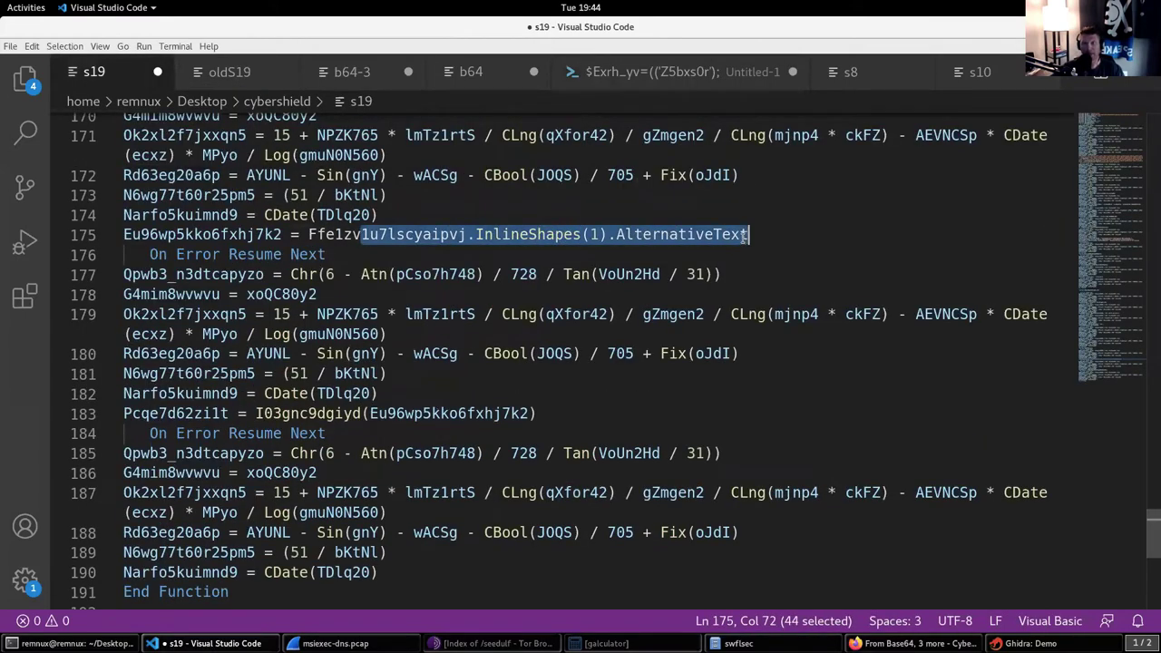
key(Down)
click(616, 234)
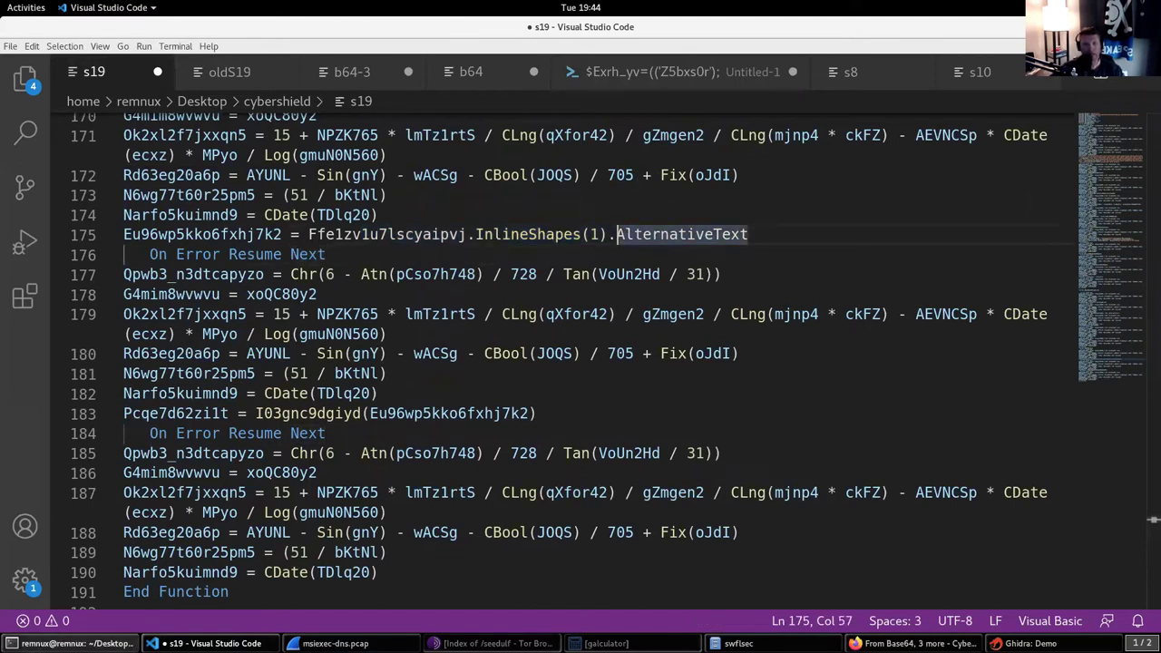
Switch to the terminal and clear its screen
key(alt+Tab)
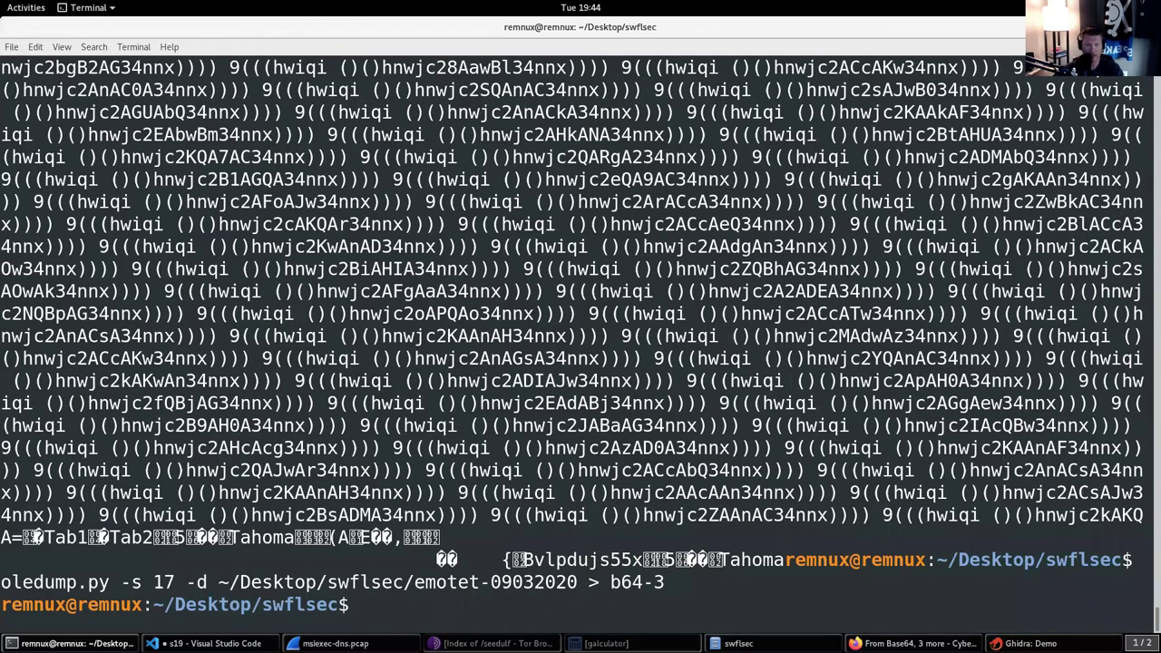
text(clear)
key(Return)
Reuse the earlier plain oledump.py command, replacing its target with ~/Desktop/swflsec/maldoc3.doc, and run it to list the streams
key(Up)
key(Up)
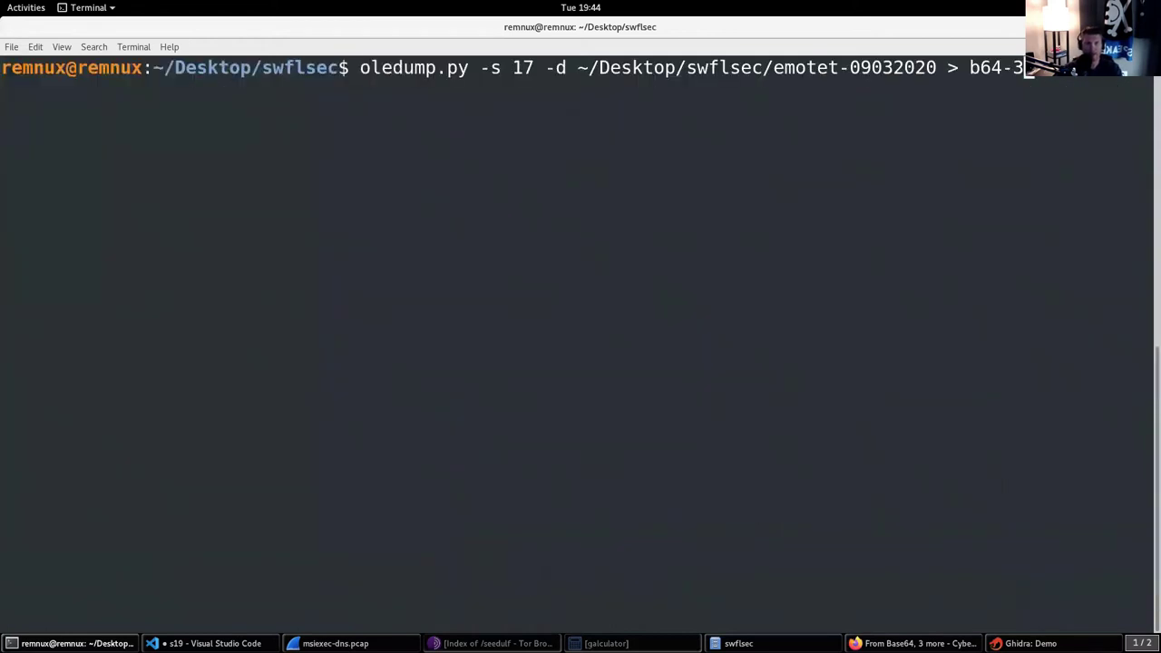
key(Up)
key(Down)
key(Down)
key(Up)
key(Up)
key(Up)
key(BackSpace)
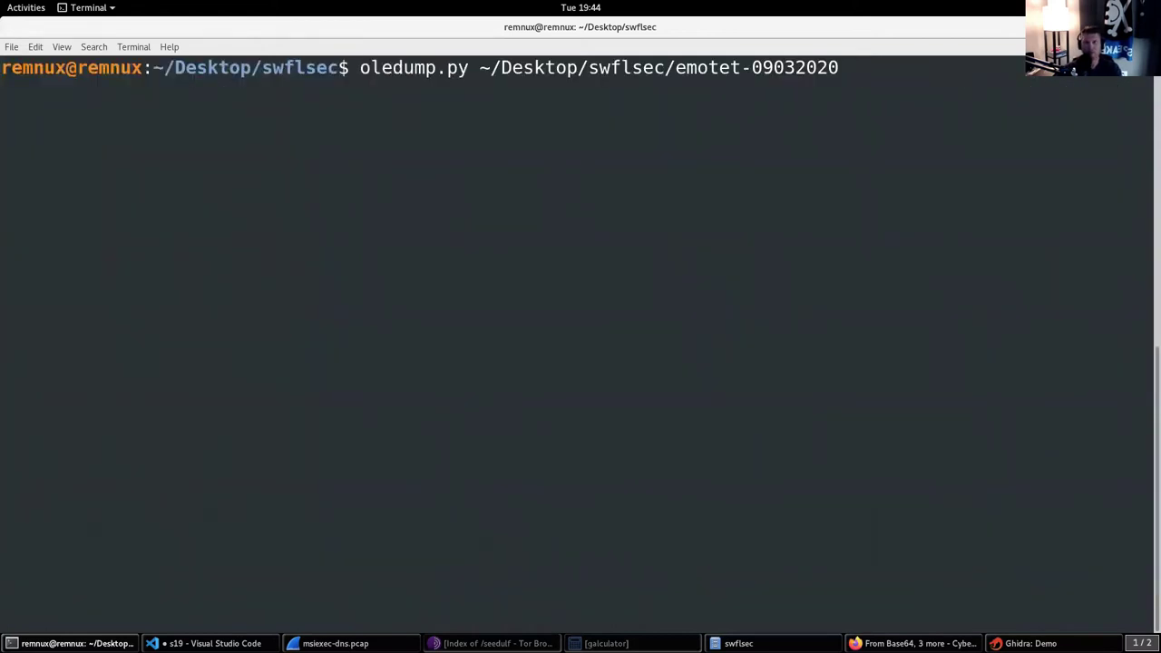
key(BackSpace)
key(BackSpace)
key(BackSpace)
key(BackSpace)
key(BackSpace)
key(BackSpace)
key(BackSpace)
key(BackSpace)
key(BackSpace)
key(BackSpace)
key(BackSpace)
key(BackSpace)
key(BackSpace)
key(BackSpace)
key(BackSpace)
text(,a;)
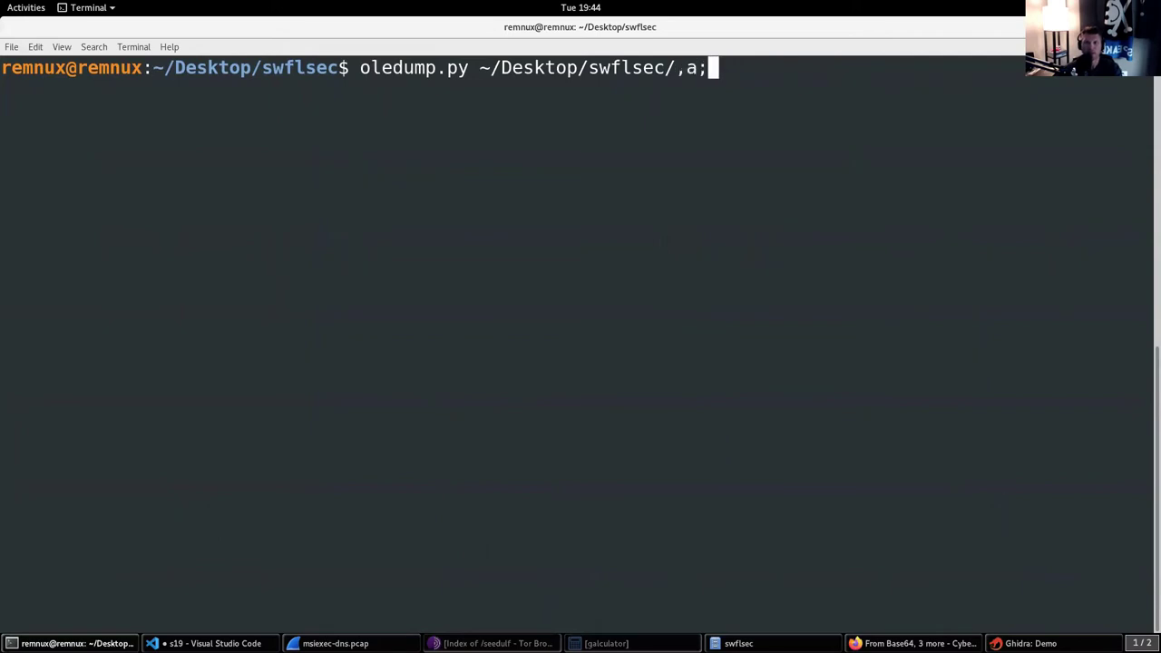
key(BackSpace)
key(BackSpace)
key(BackSpace)
text(m)
key(Tab)
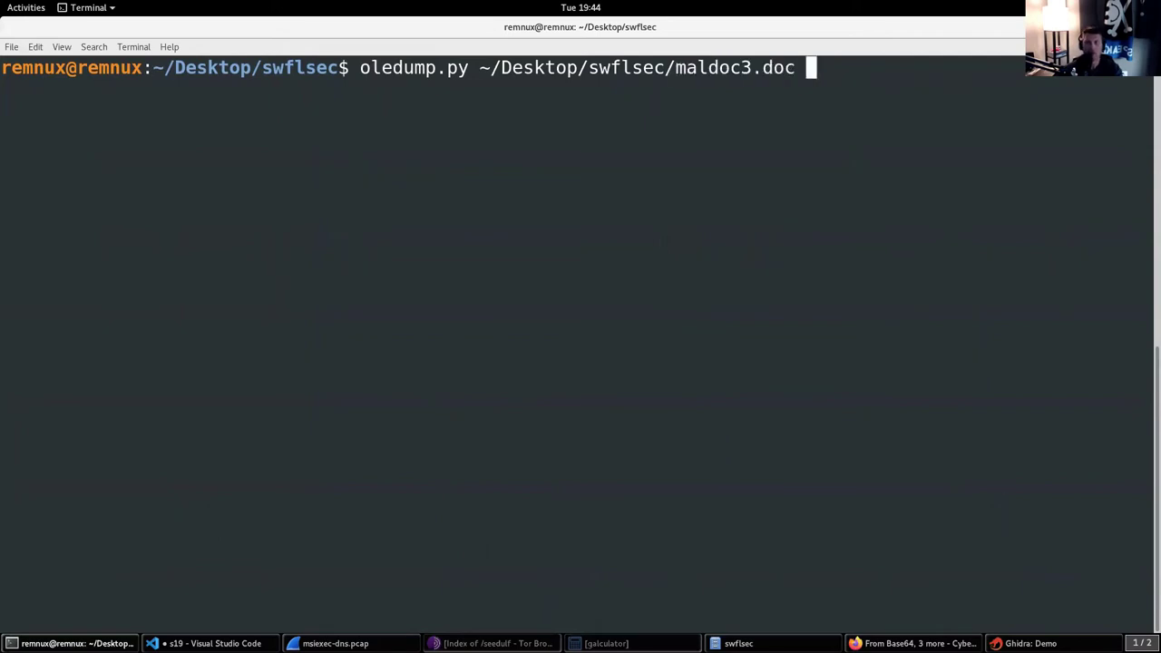
key(Return)
Examine streams 10 to 17 of the oledump listing, including the PROJECT and PROJECTwm entries
drag(372, 381, 89, 215)
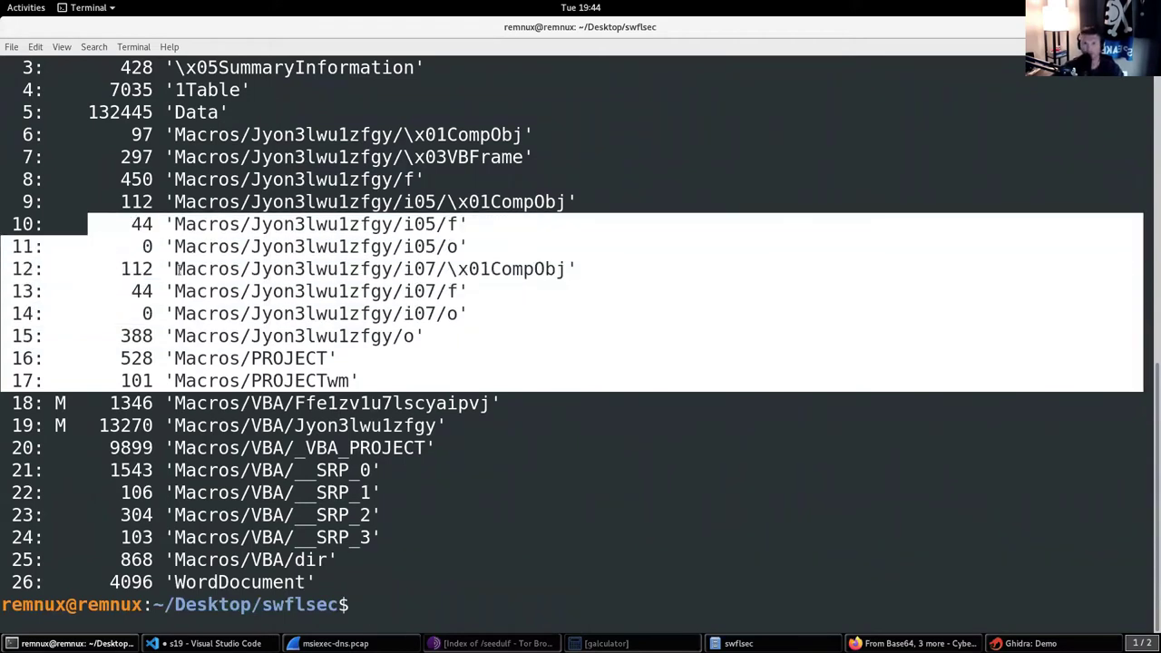
click(211, 331)
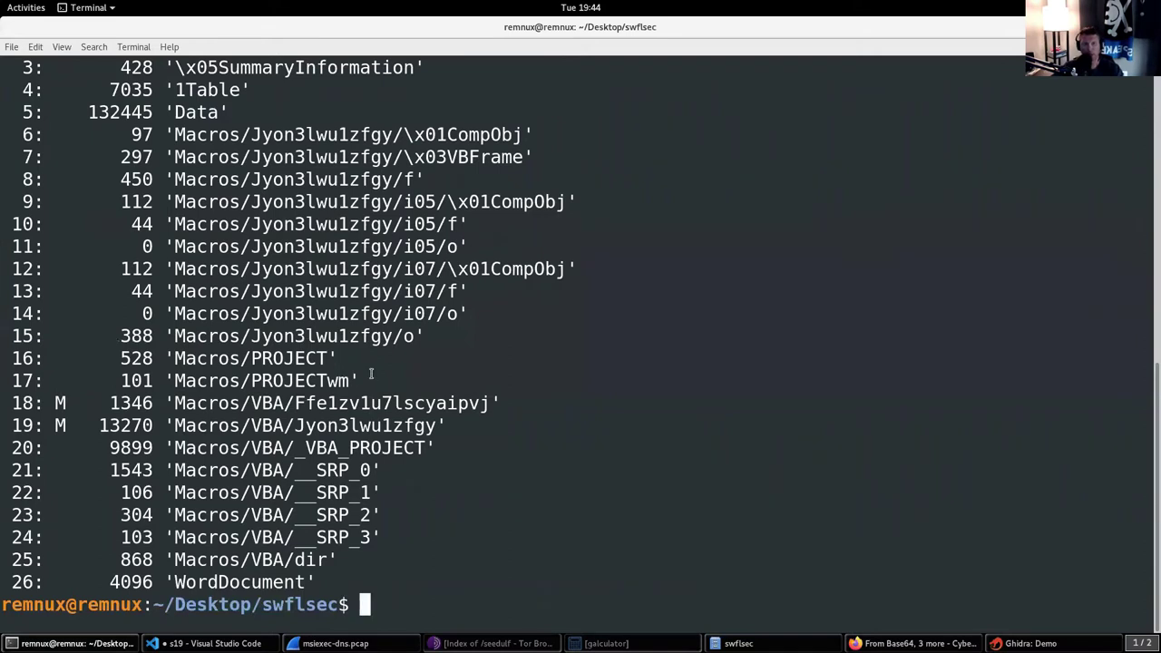
drag(376, 381, 228, 263)
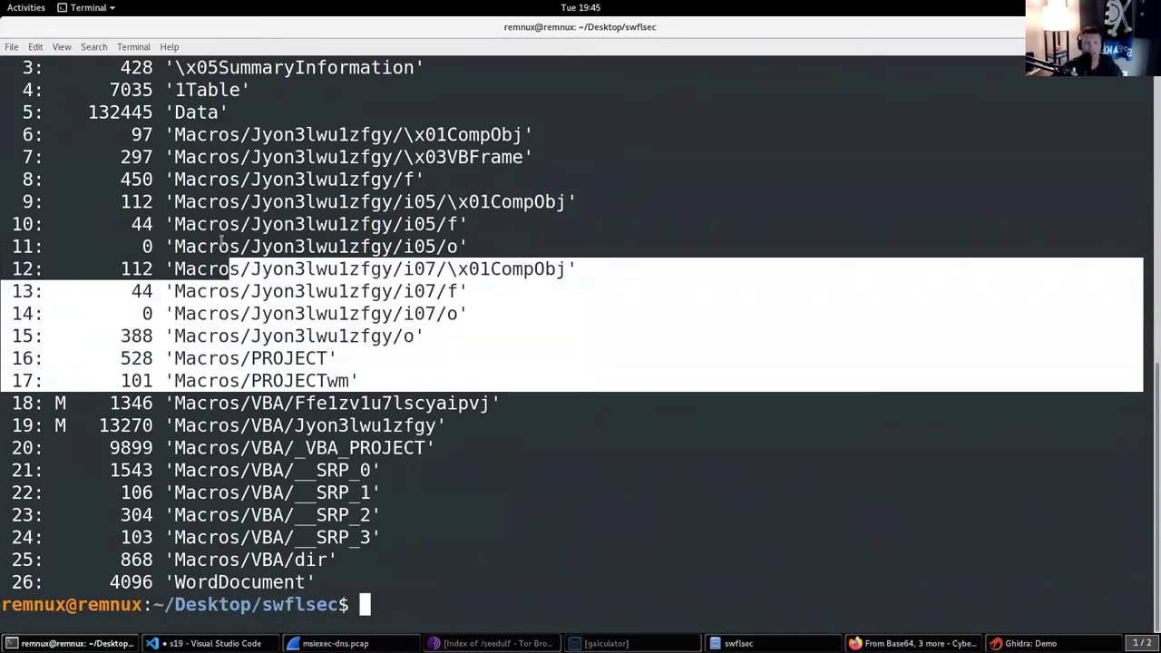
click(221, 240)
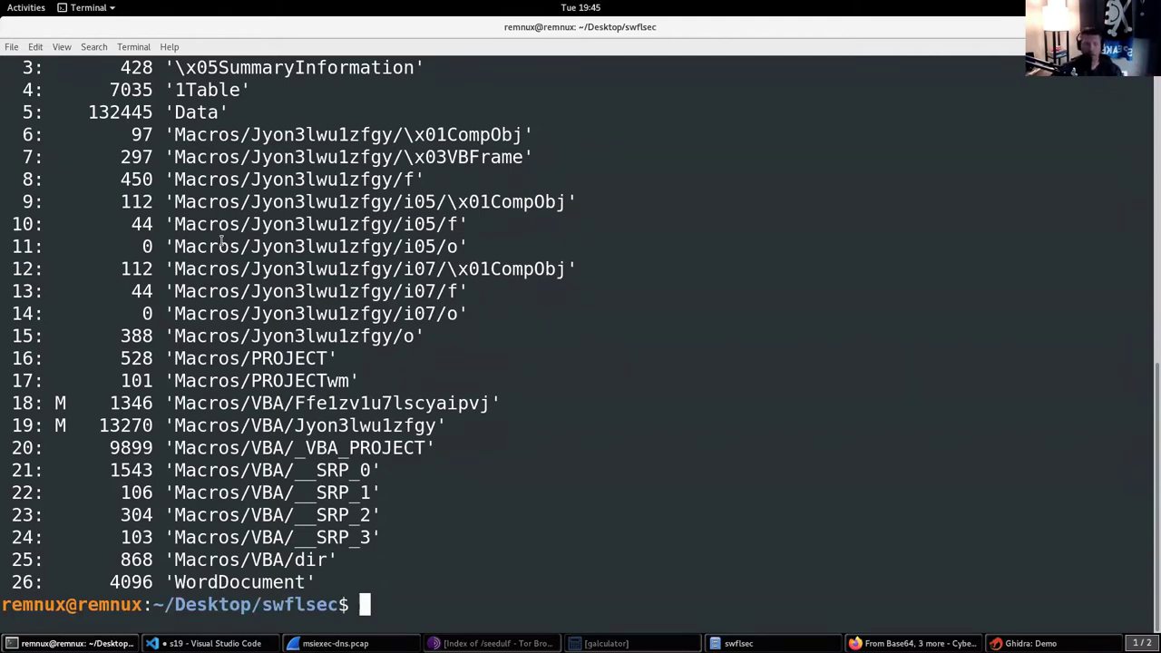
drag(357, 380, 240, 358)
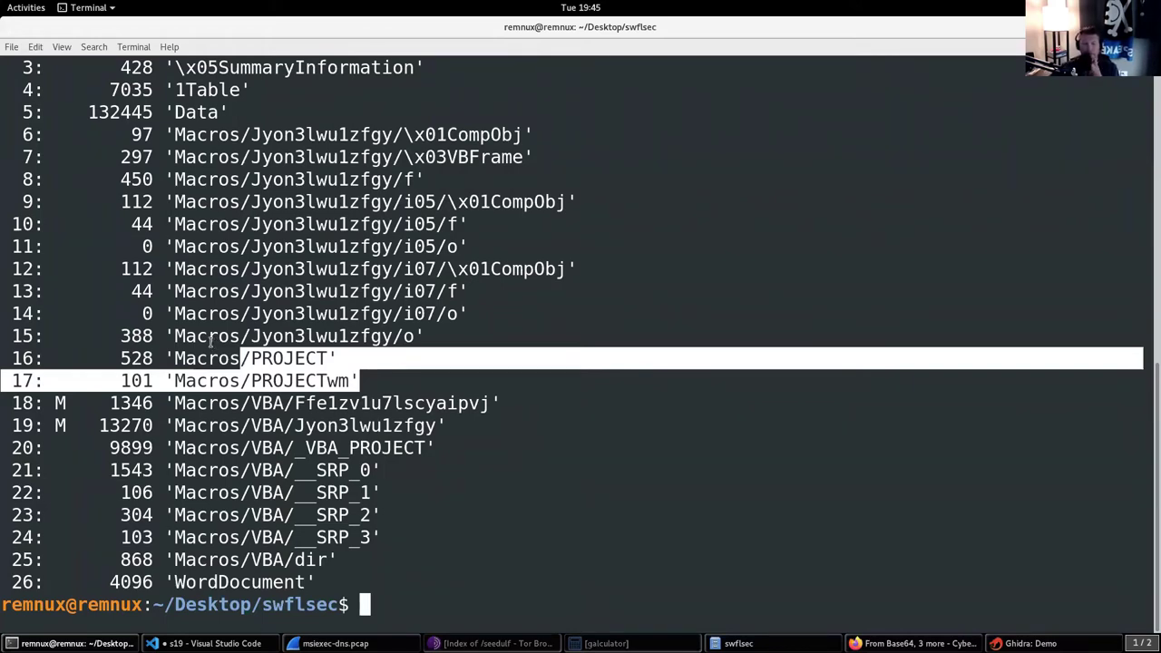
Switch to Word on the Windows desktop and review the alternative text of the picture in maldoc3.doc from its beginning
key(ctrl+alt+Down)
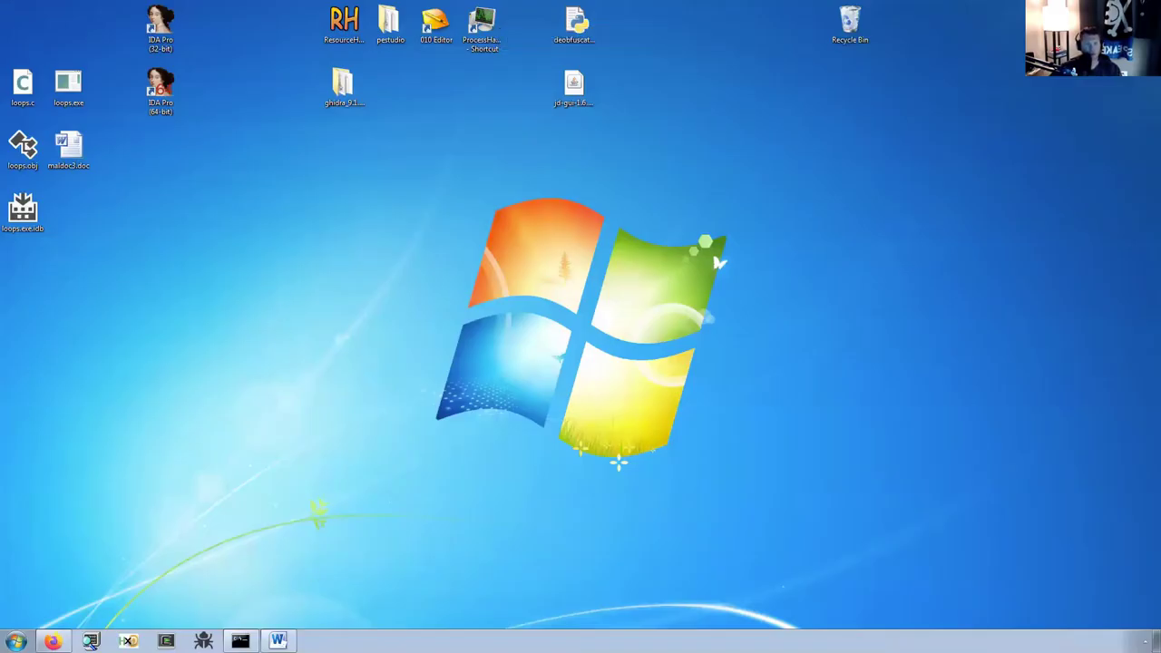
click(277, 641)
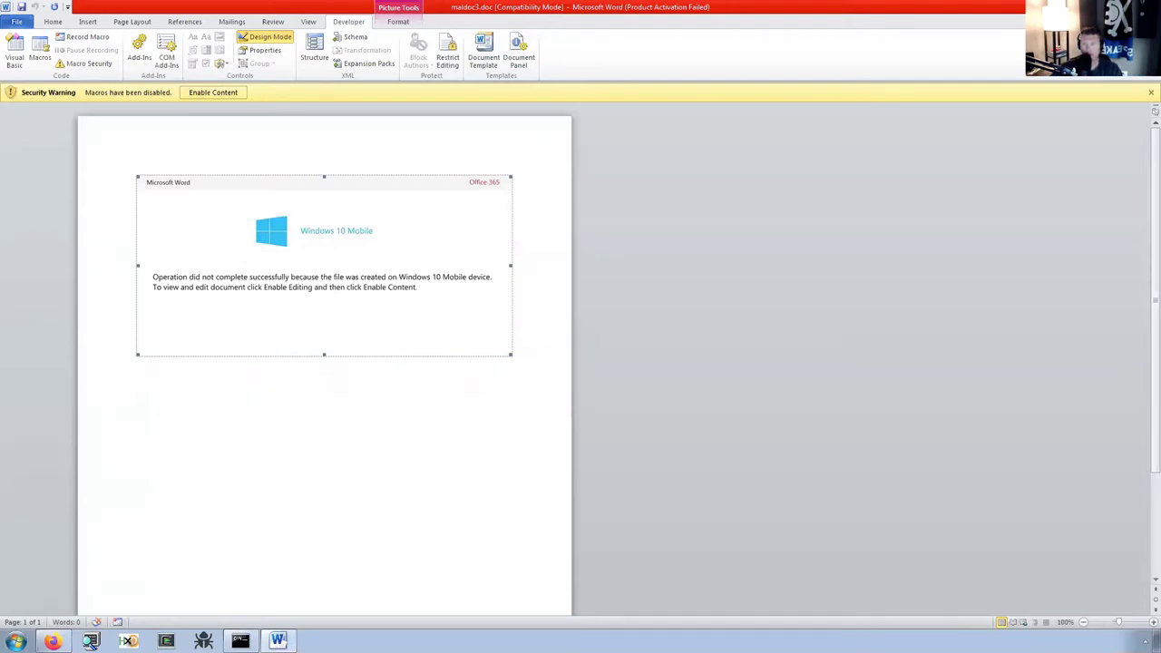
scroll(770, 381, up, 3)
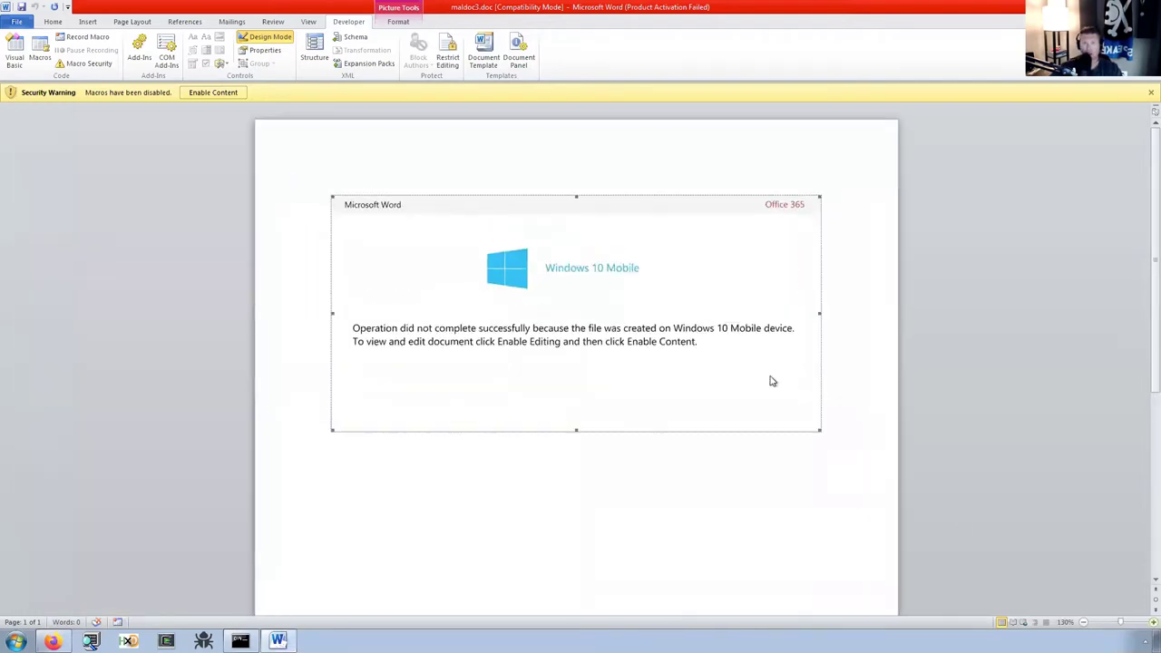
right_click(660, 291)
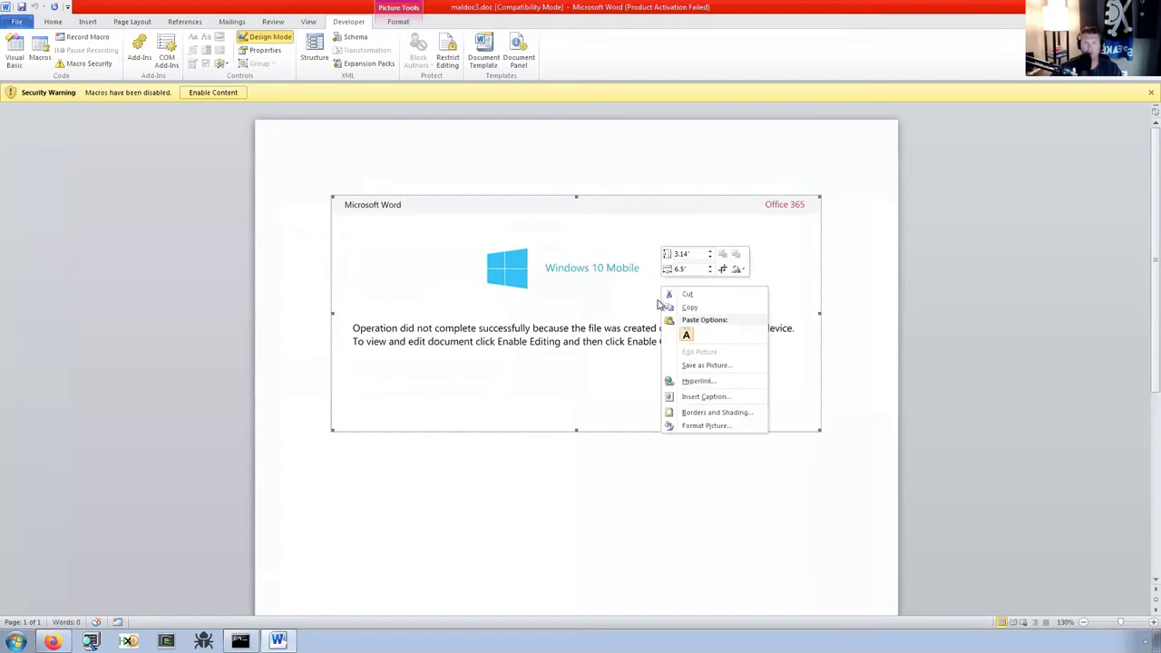
click(709, 423)
click(489, 178)
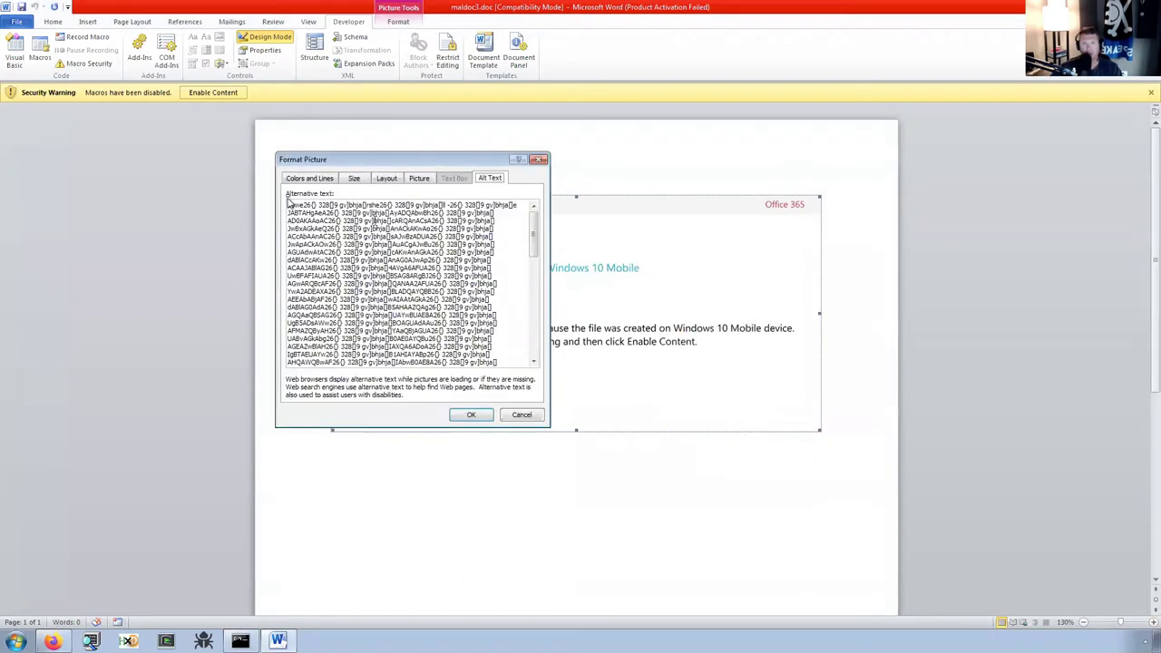
key(ctrl+a)
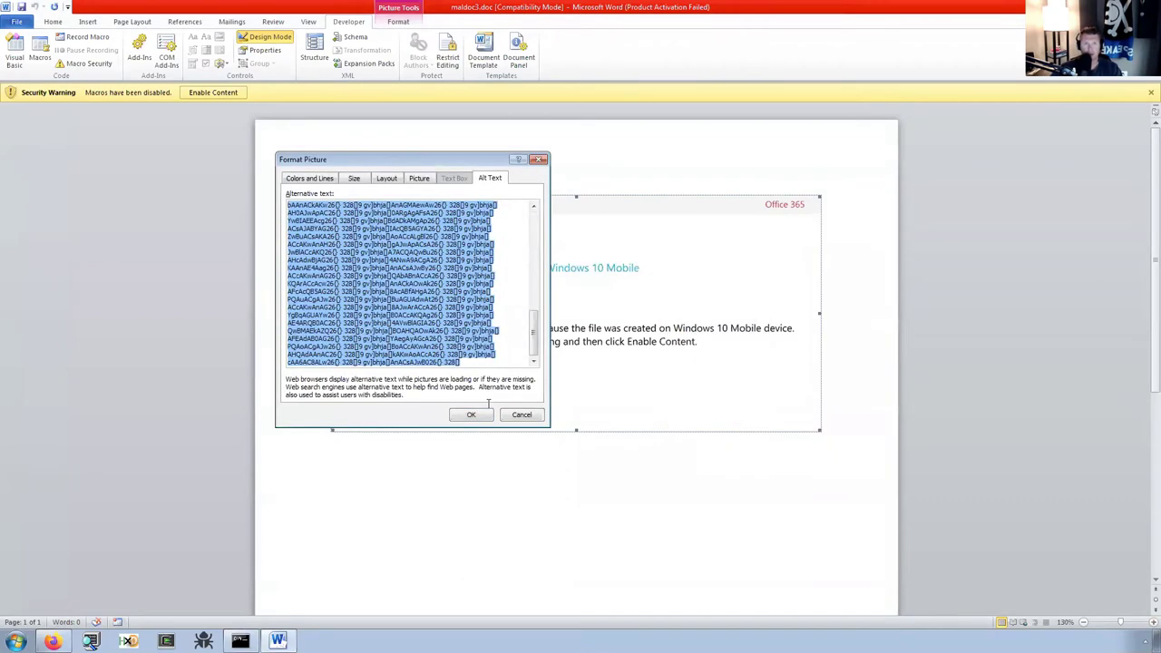
scroll(470, 278, up, 10)
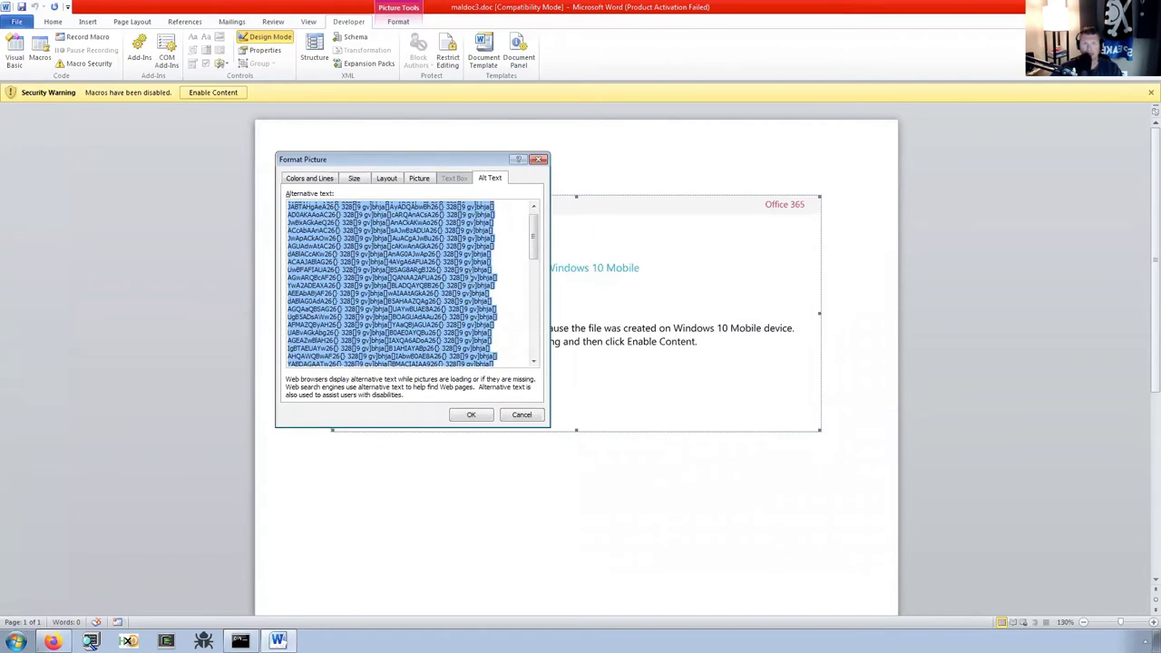
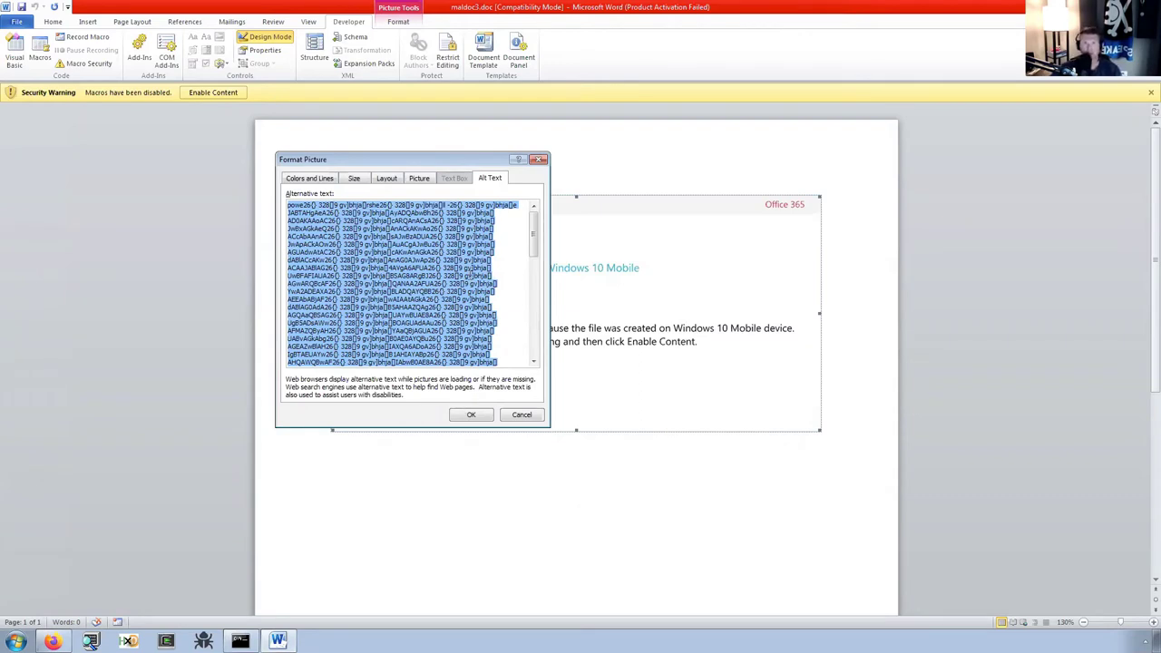
Return to the REMnux desktop, switch to Firefox and review the URLhaus search results for tskgear.com and the search box's earlier entries
key(Left)
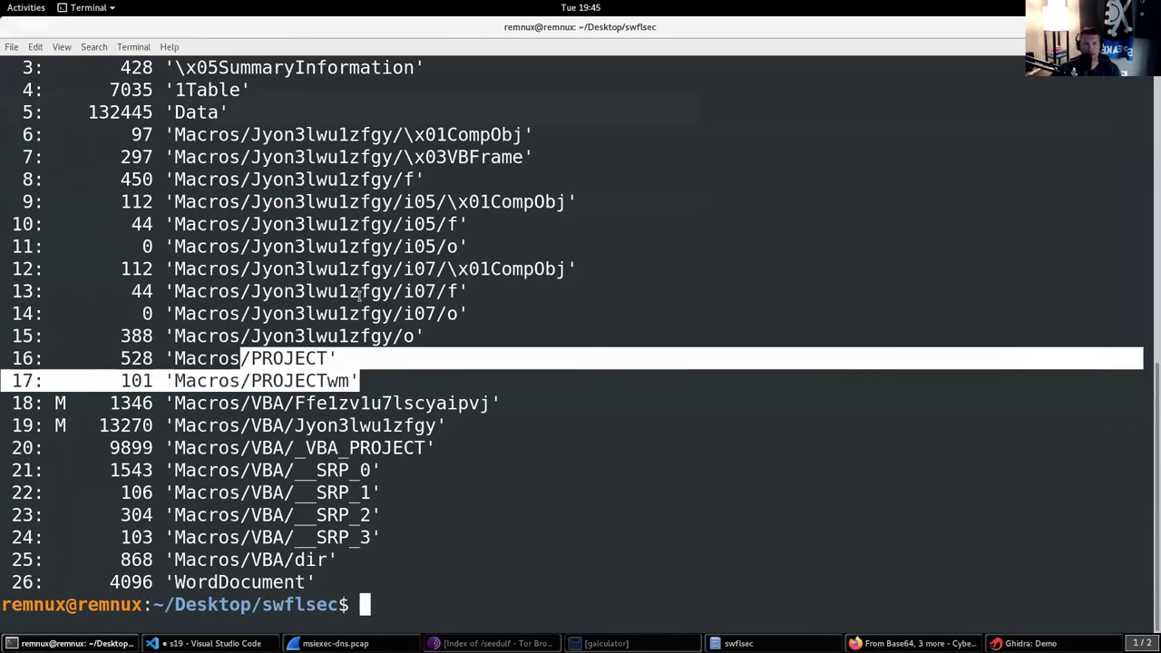
click(511, 476)
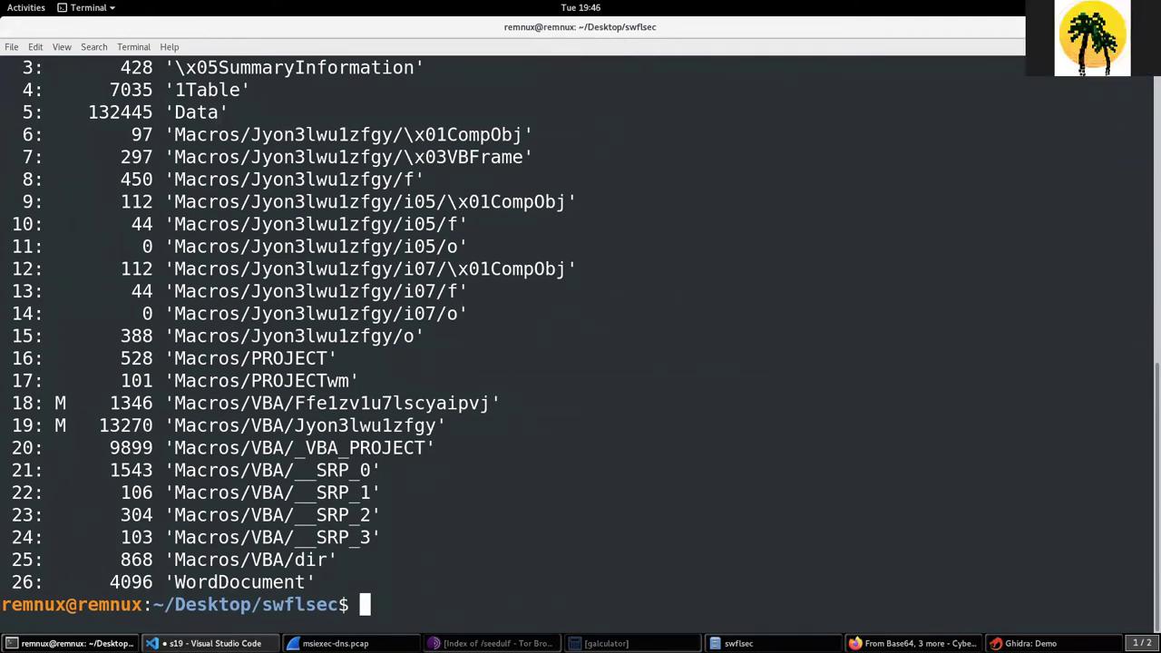
click(917, 643)
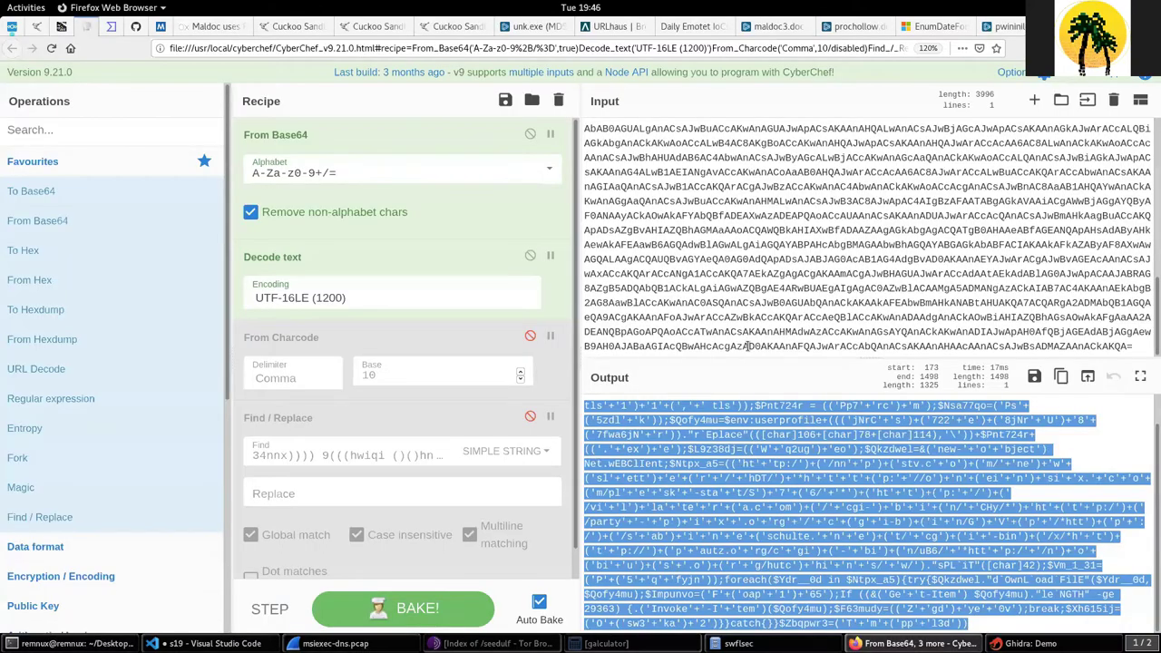
click(438, 29)
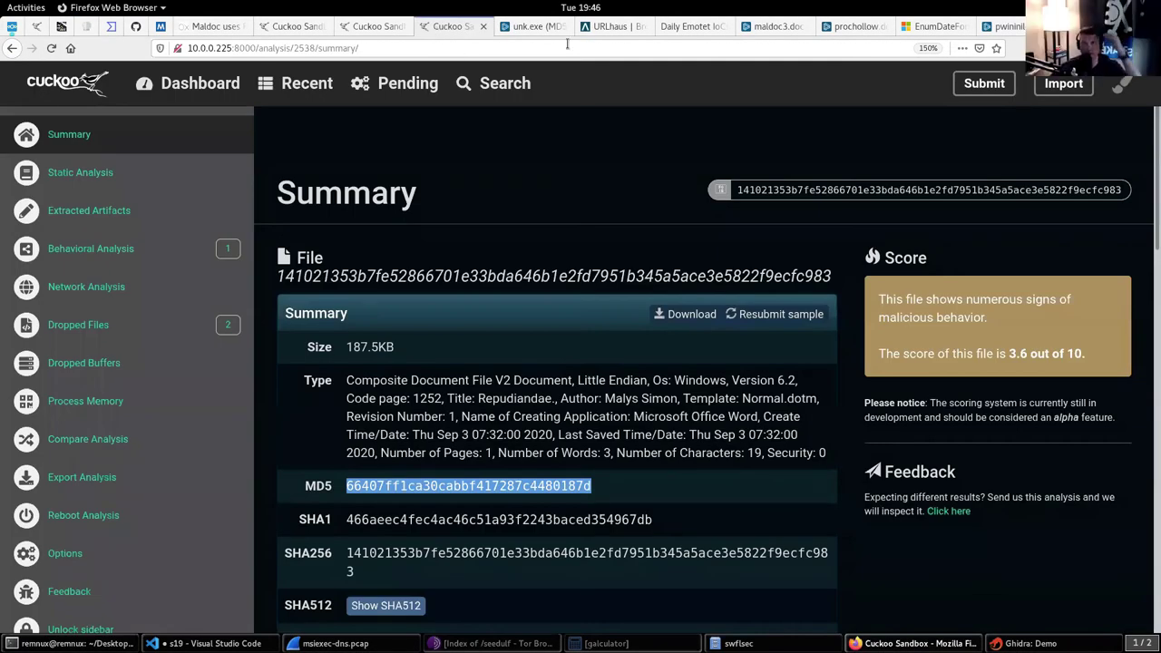
click(600, 27)
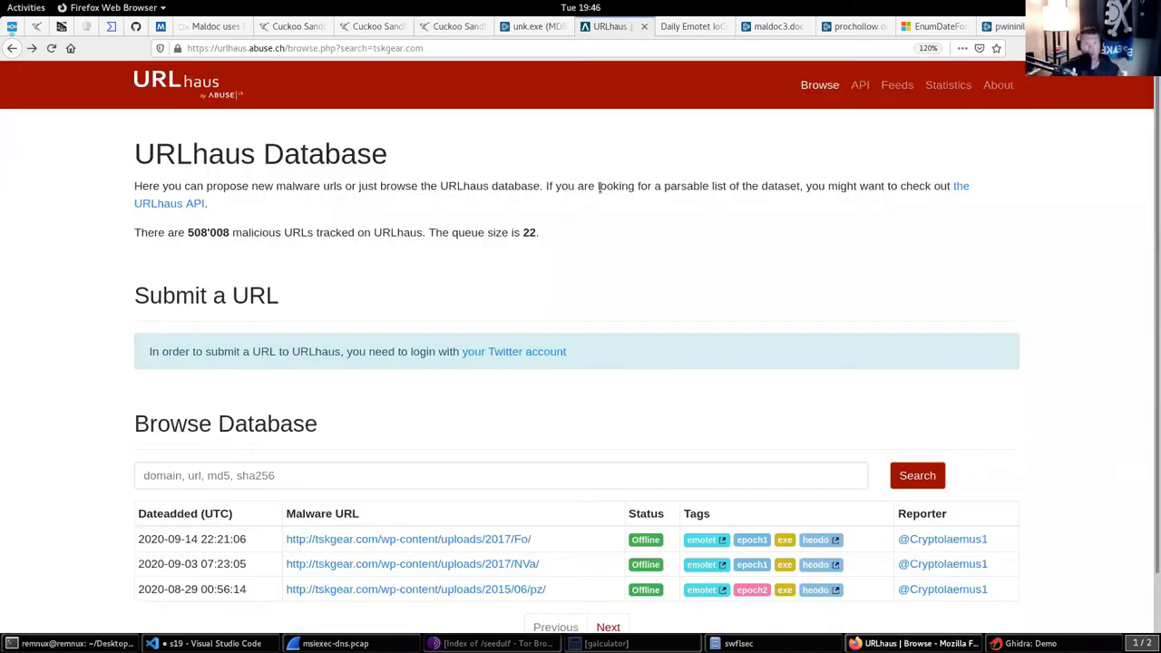
scroll(427, 363, down, 2)
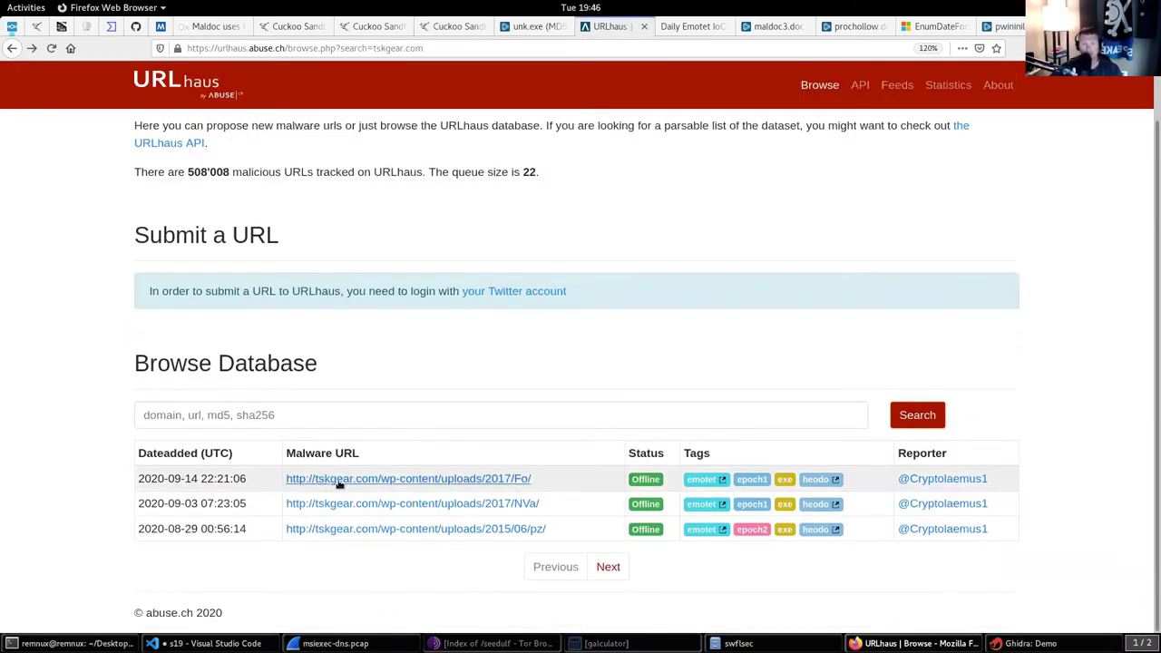
click(312, 417)
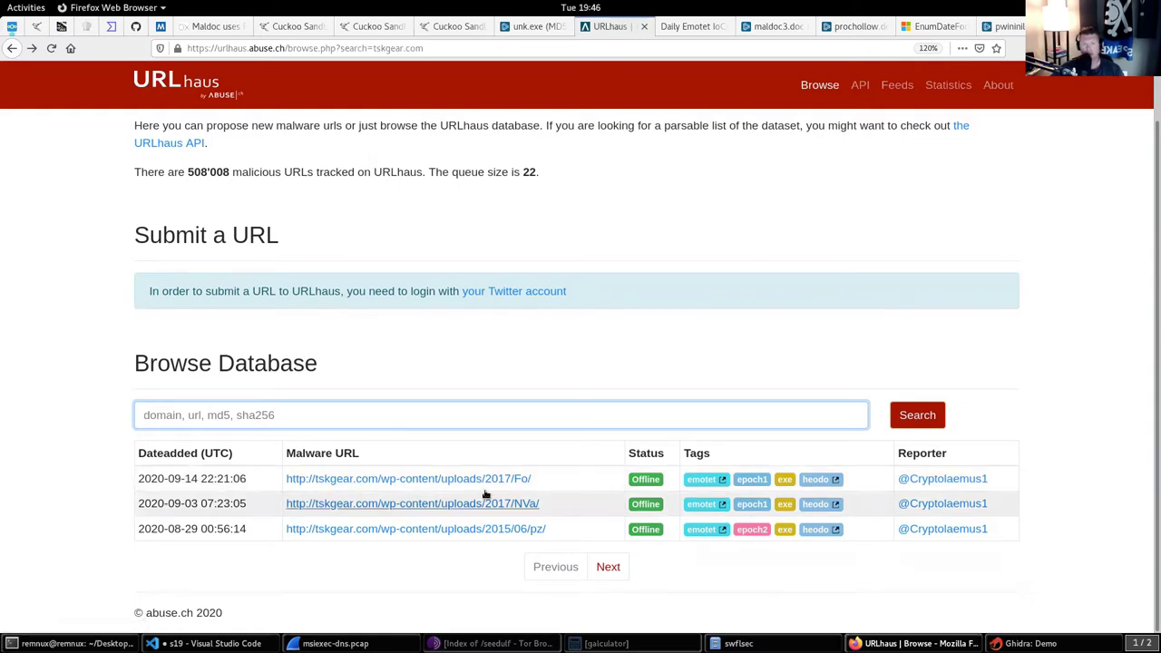
click(445, 423)
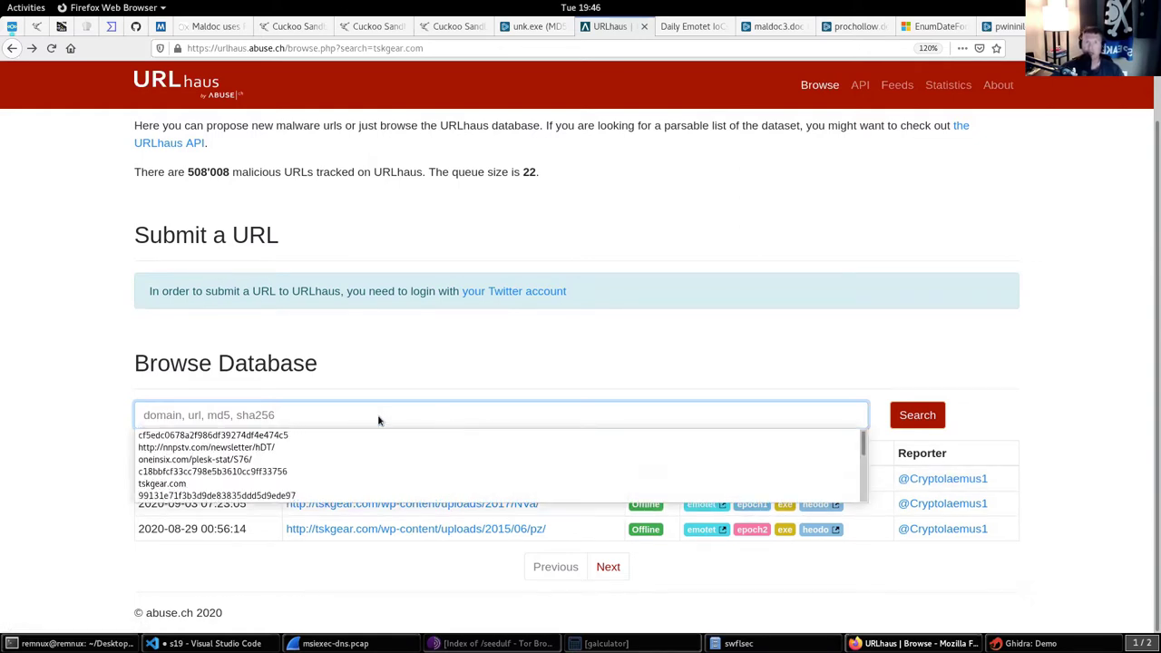
click(224, 409)
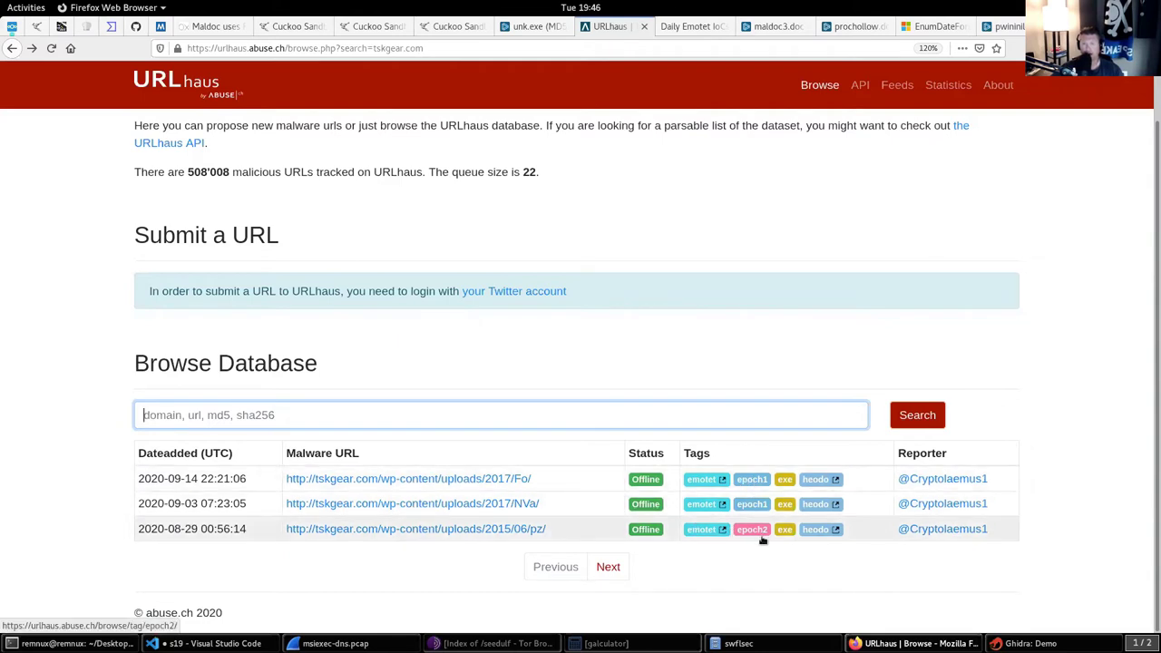
In the Cuckoo report's network analysis, expand the HTTP GET to tskgear.com/wp-content/uploads/2017/NVa/ and examine its request and response headers
click(449, 27)
click(146, 287)
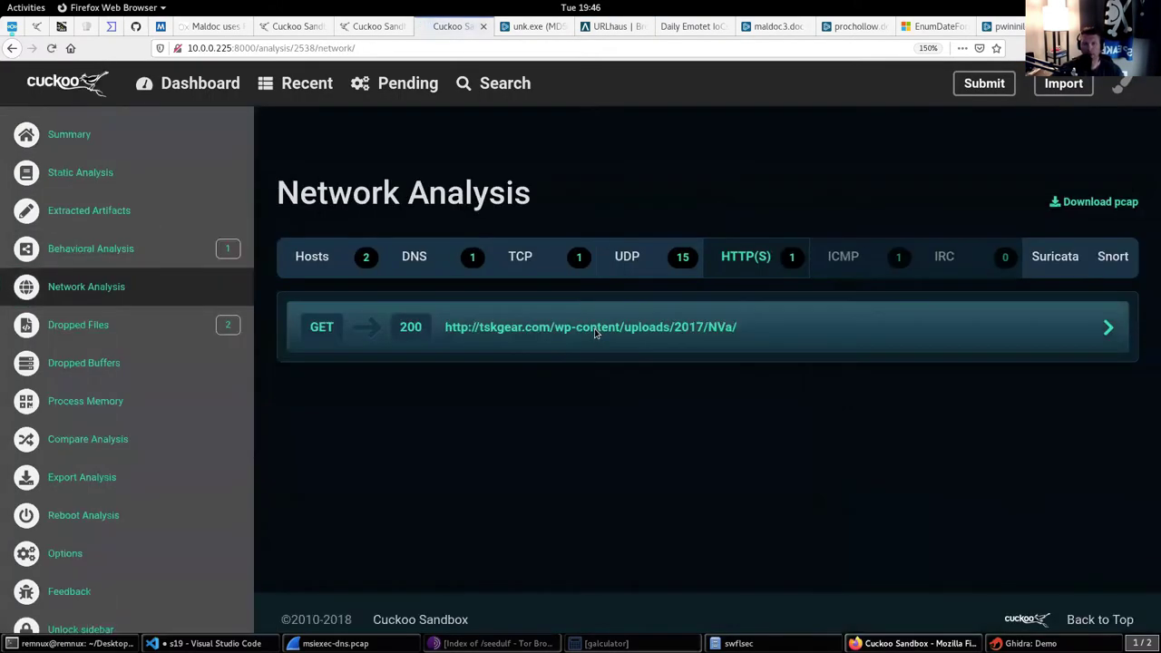
click(665, 343)
scroll(736, 377, down, 4)
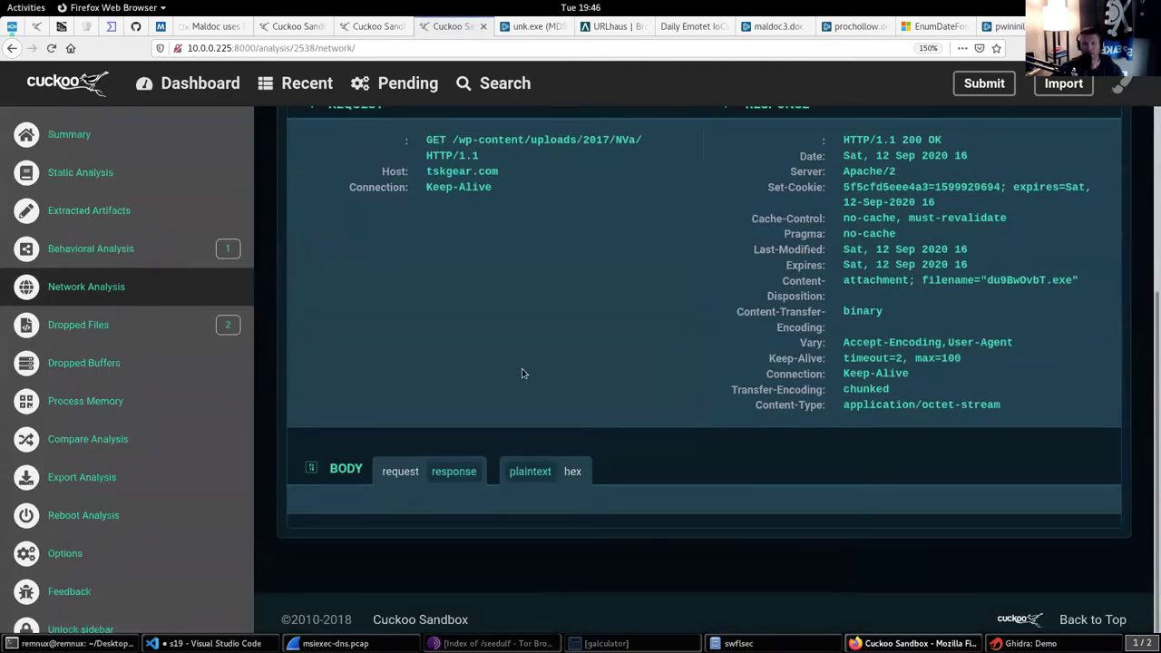
scroll(523, 372, up, 5)
scroll(544, 388, down, 1)
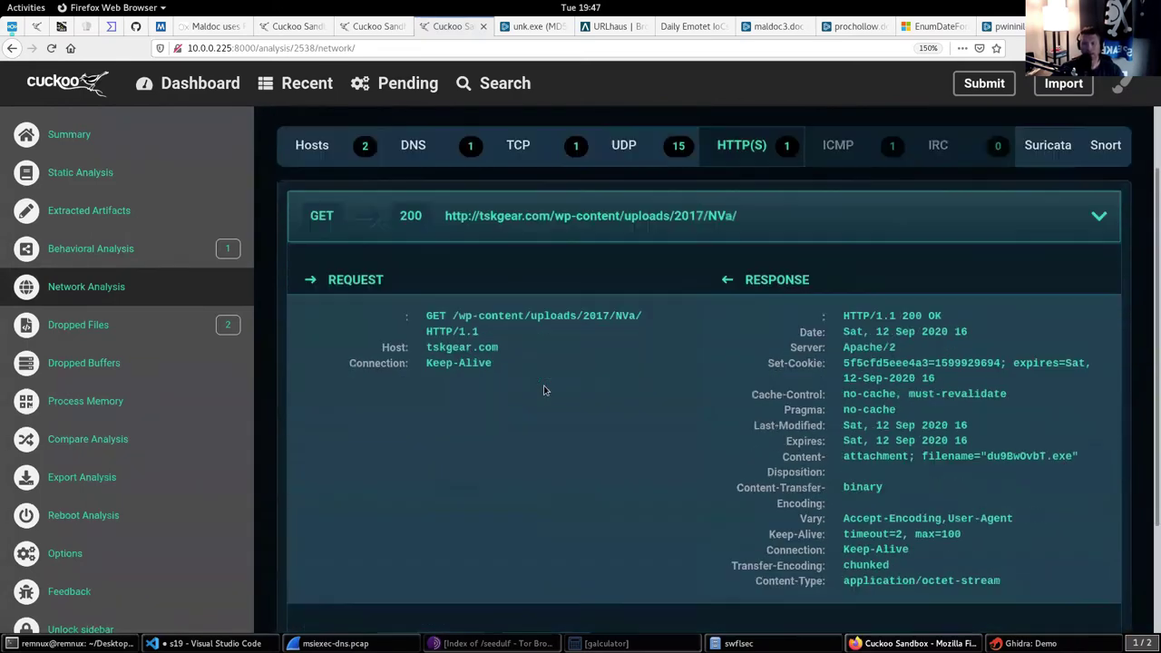
scroll(535, 399, down, 3)
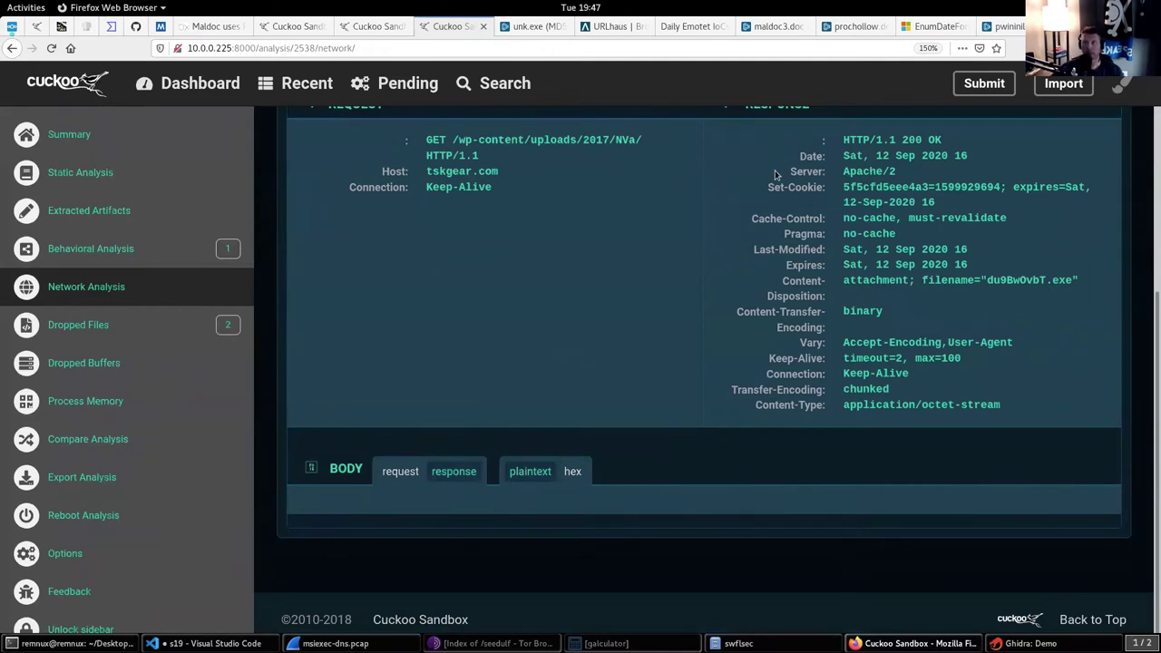
scroll(508, 186, up, 2)
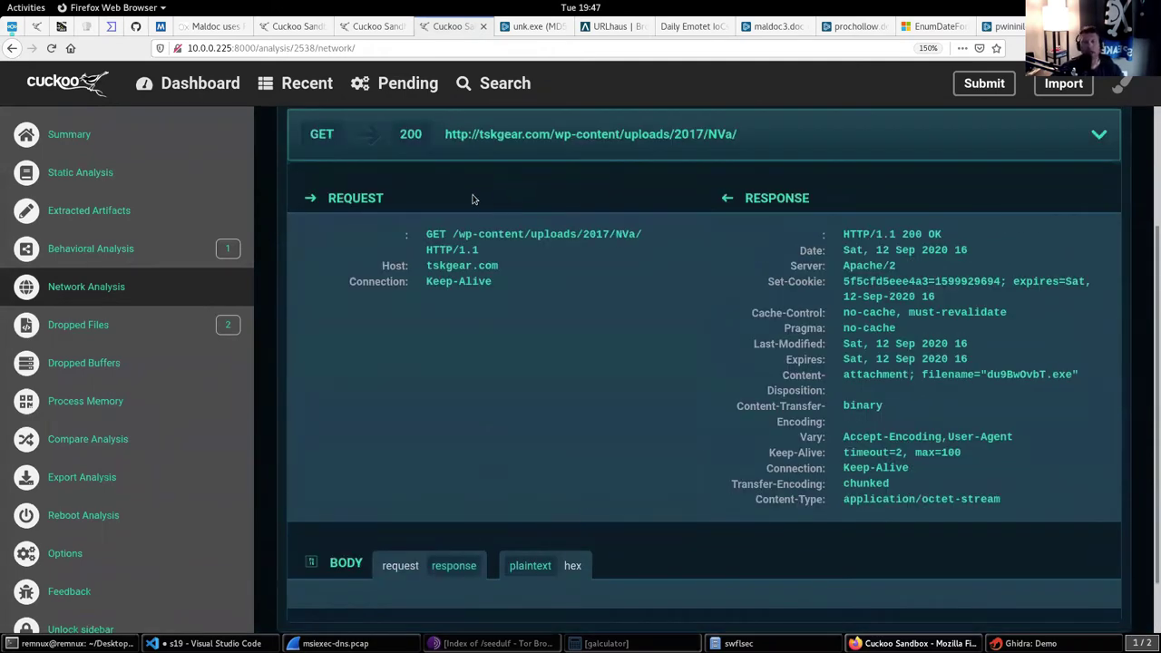
Return to the URLhaus search results for tskgear.com and review the listed malware URLs
click(606, 29)
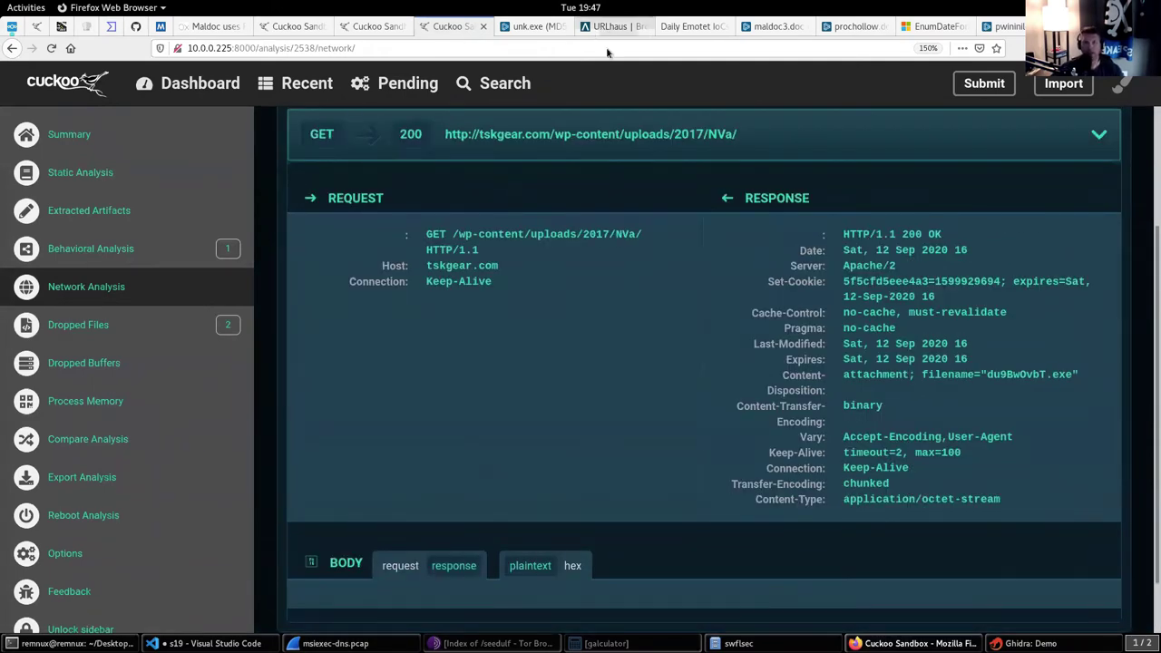
click(455, 415)
click(419, 410)
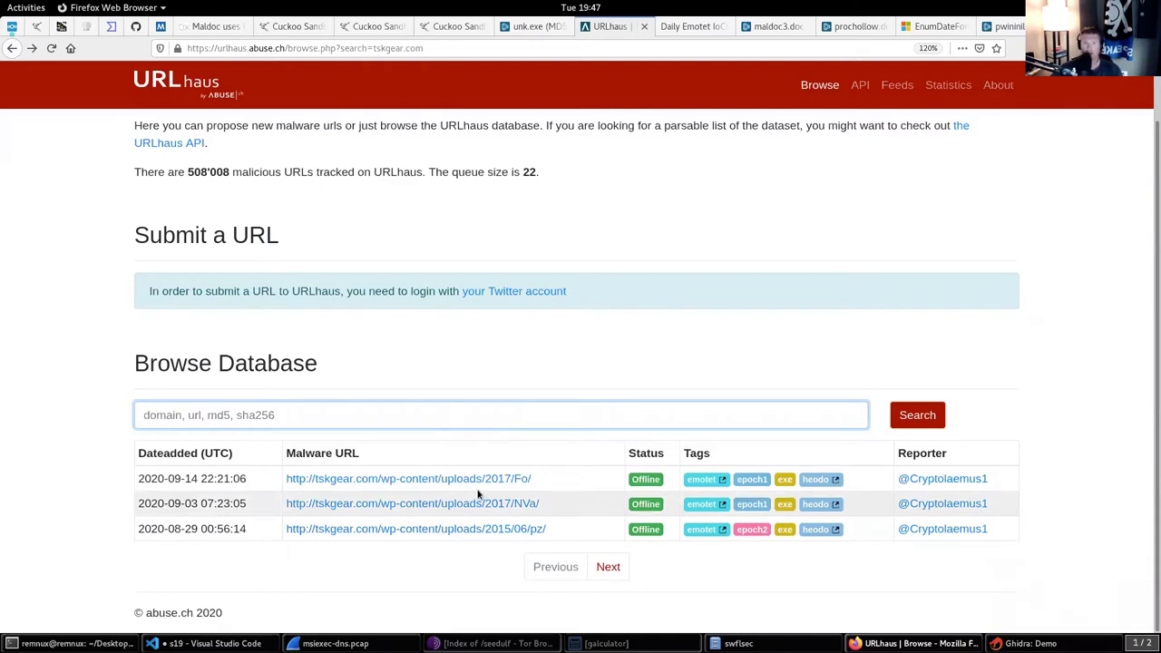
Open the Cryptolaemus Emotet IoC page for 09-14-20 and browse from the Epoch 1 payload hashes back through the download links
click(686, 32)
scroll(715, 293, up, 20)
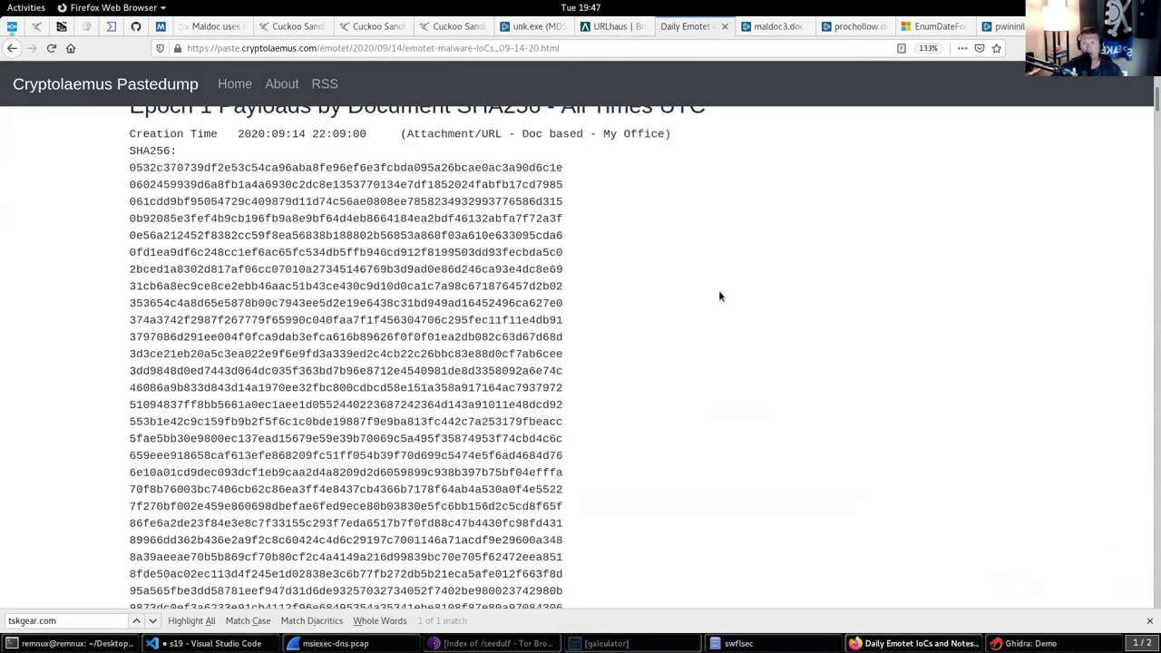
scroll(715, 292, up, 20)
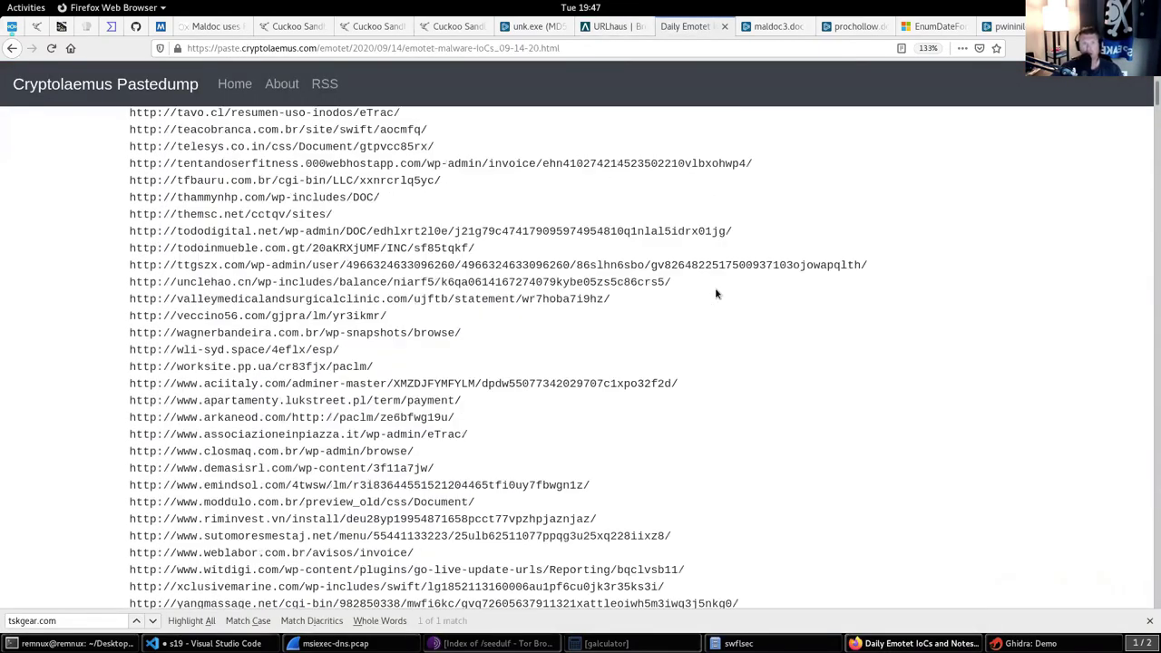
scroll(715, 292, up, 20)
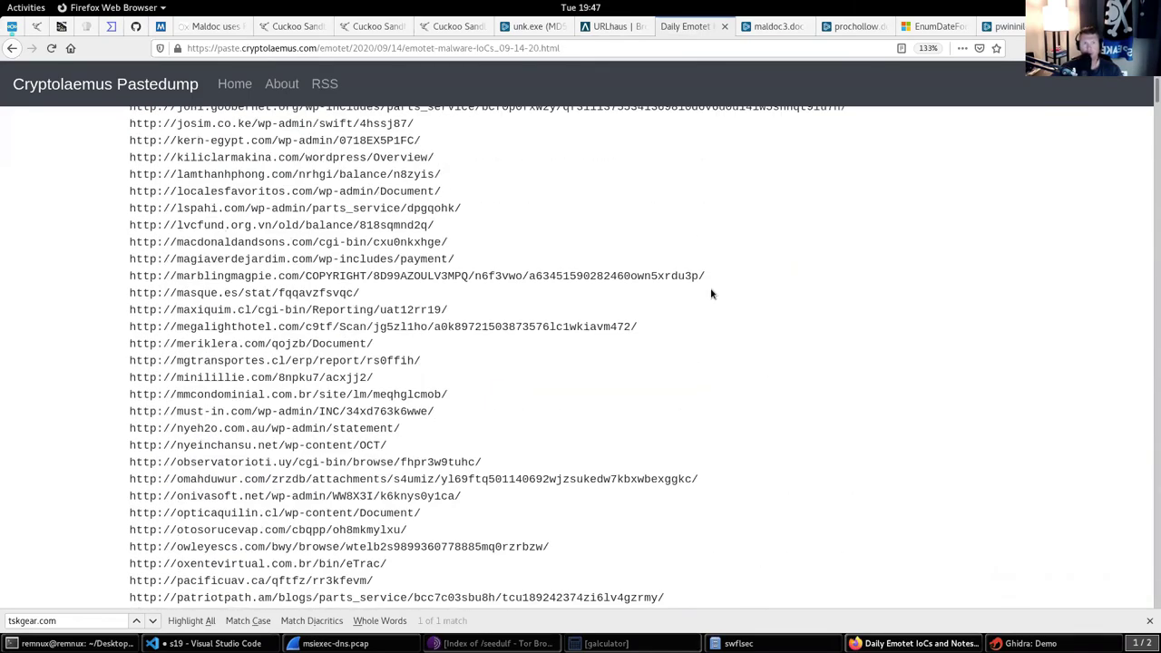
scroll(713, 292, up, 4)
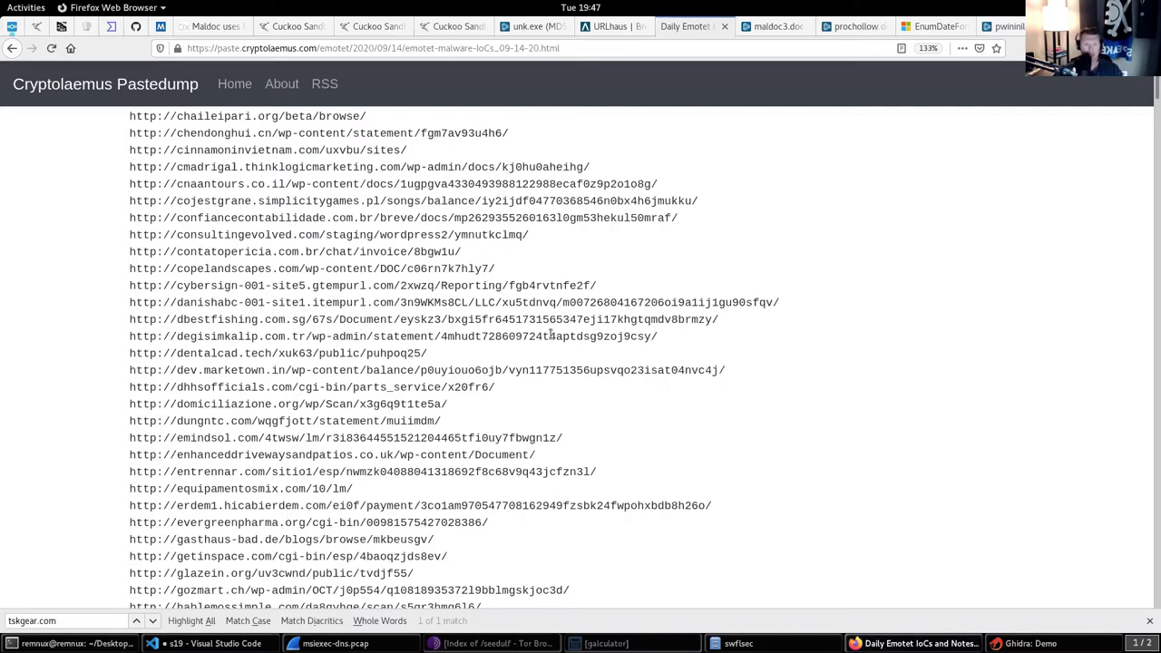
Find tskgear.com in the IoC page, highlight its wp-content/uploads/2017/Fo/ payload URL and close the search
key(ctrl+f)
key(Return)
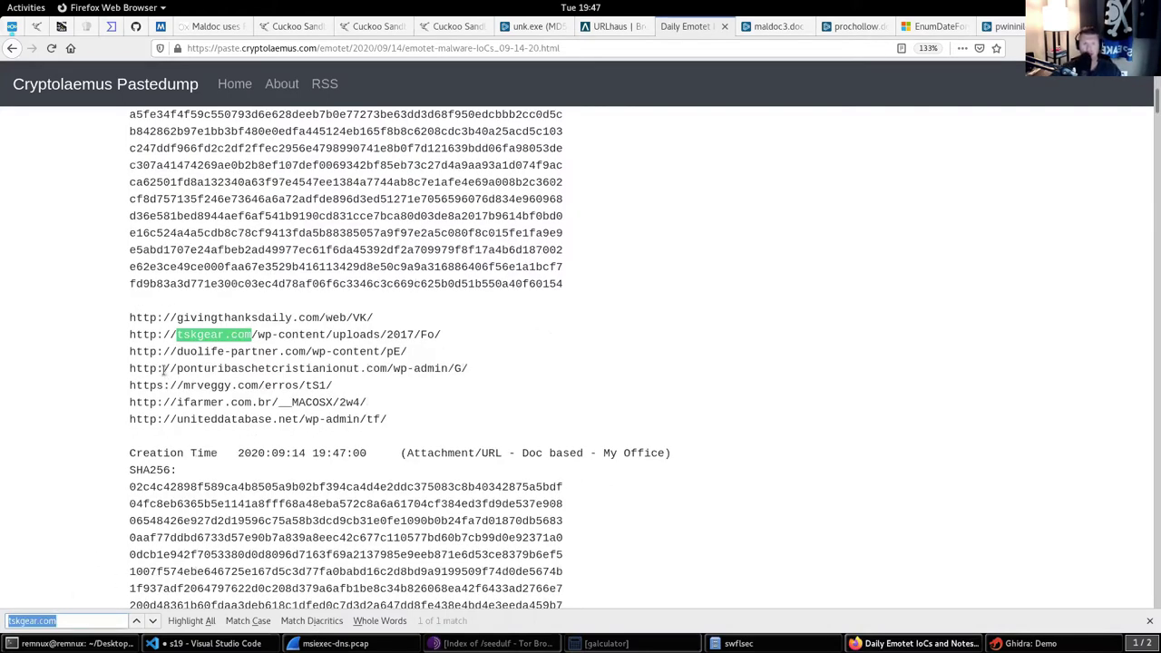
click(181, 340)
drag(136, 334, 427, 333)
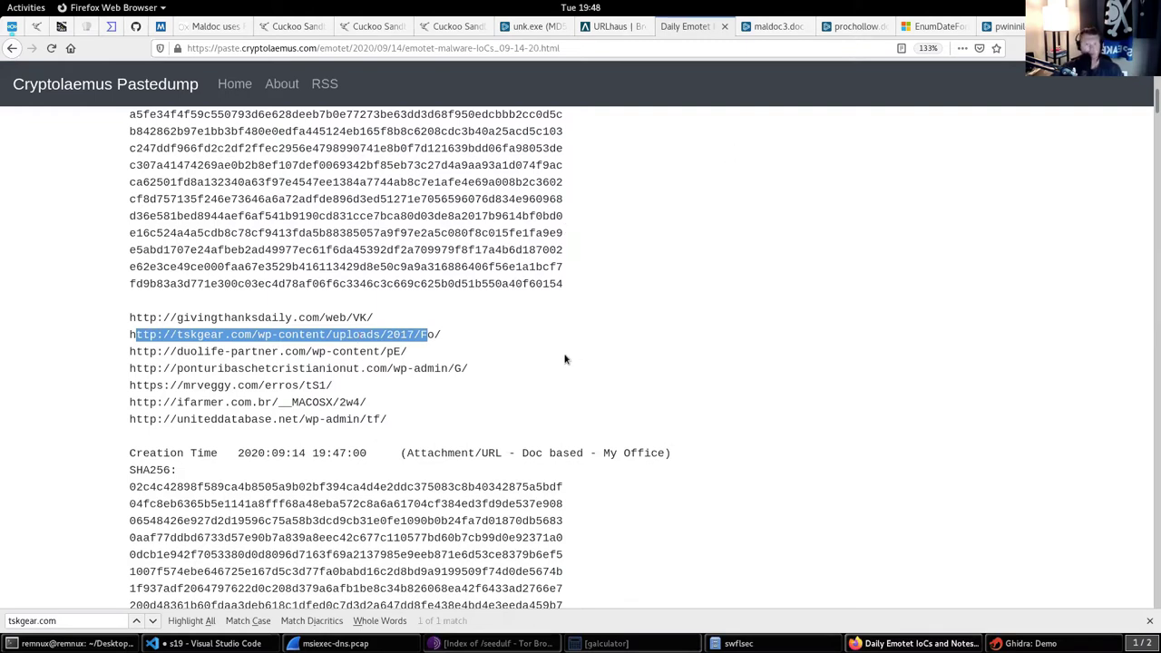
click(735, 603)
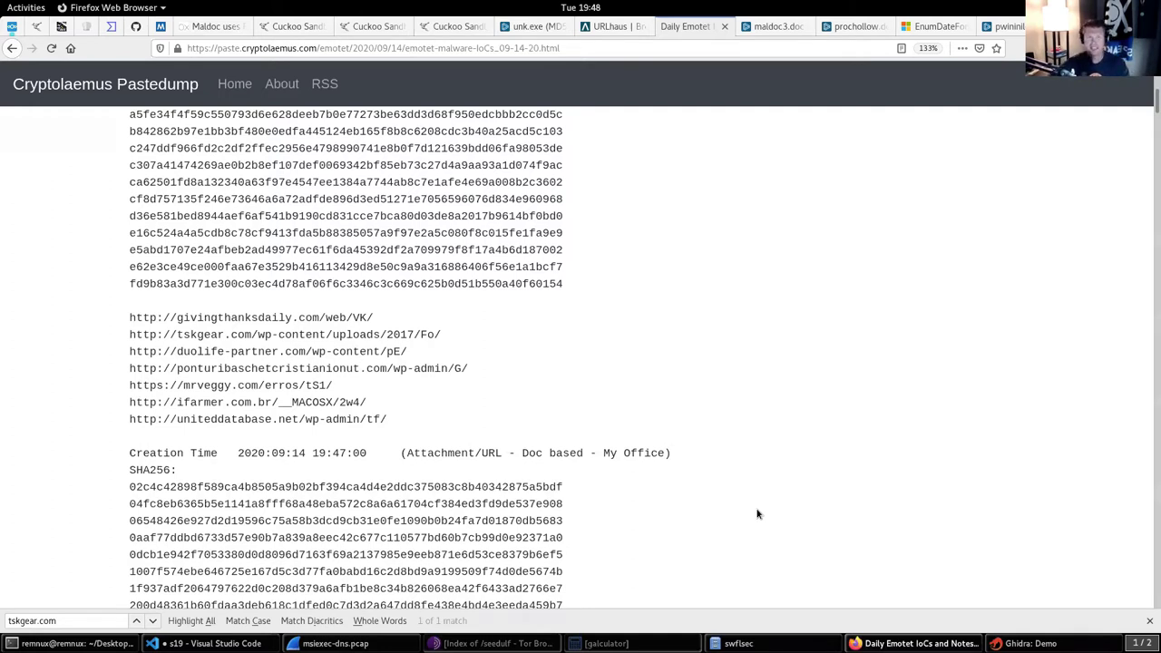
click(1151, 620)
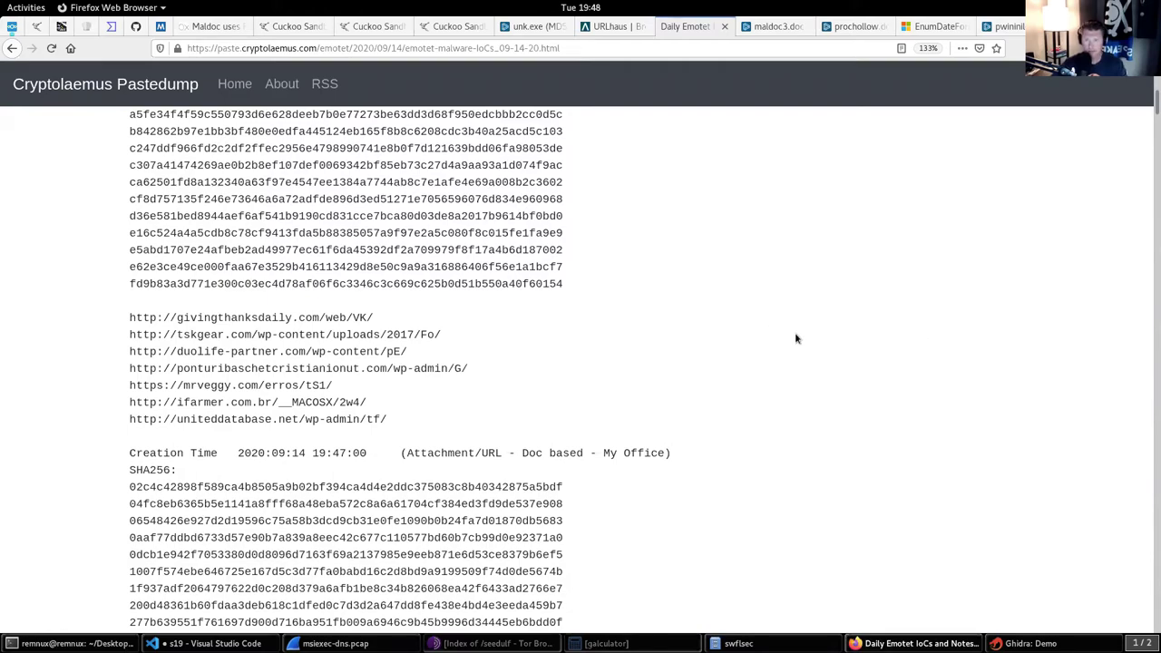
Examine the IoC page's document and downloader link lists above the payload section, highlighting the blog.hollyfood.ca URL
scroll(796, 338, down, 4)
scroll(795, 338, up, 5)
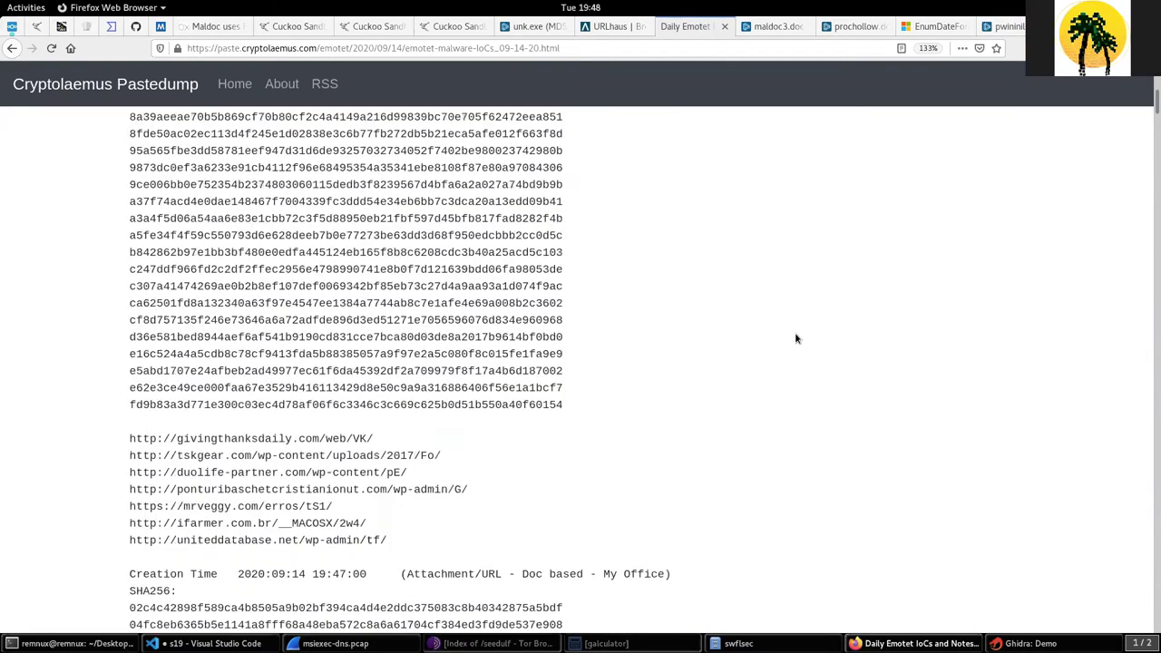
scroll(795, 338, down, 15)
scroll(796, 340, up, 3)
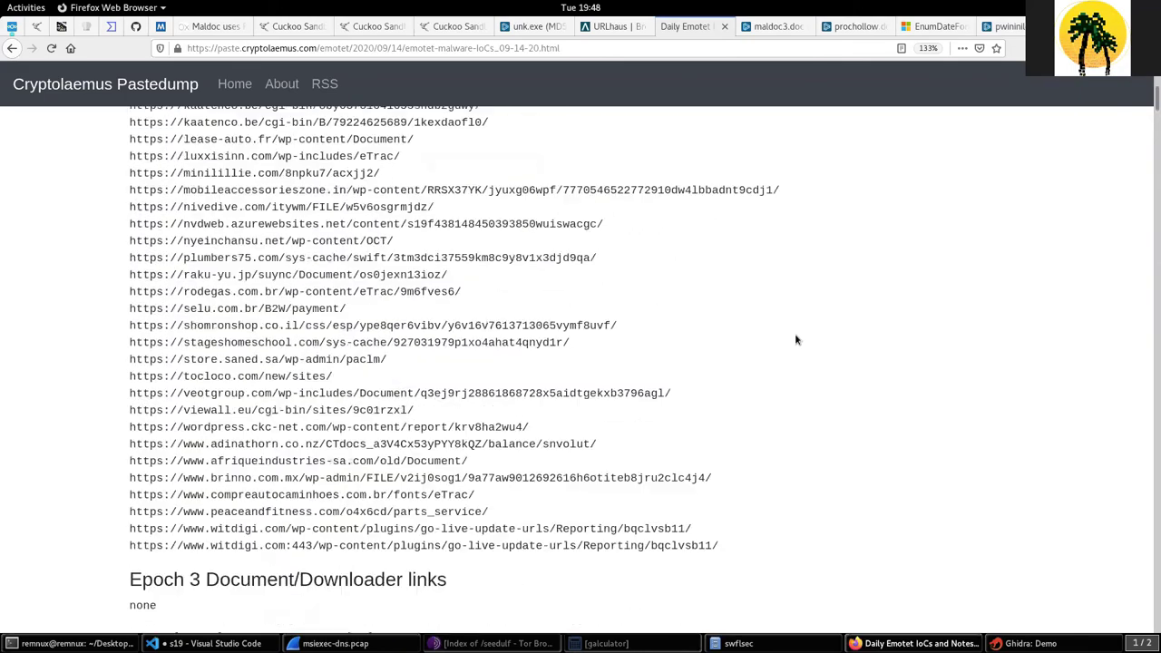
scroll(796, 341, up, 10)
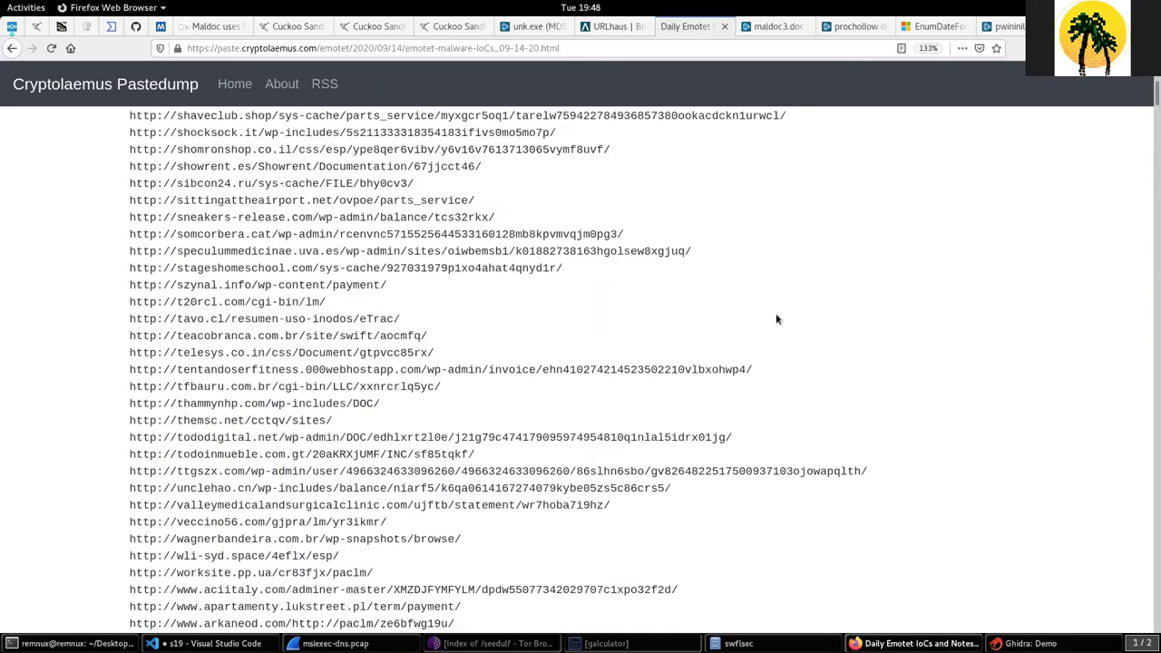
scroll(776, 319, up, 10)
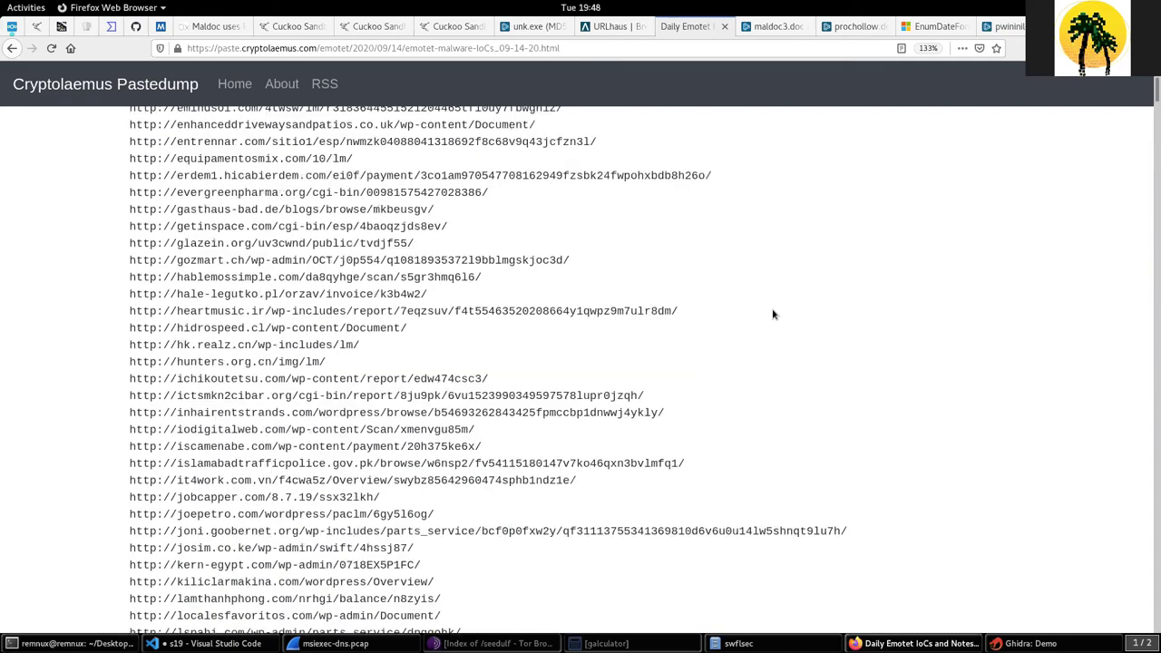
scroll(773, 314, up, 10)
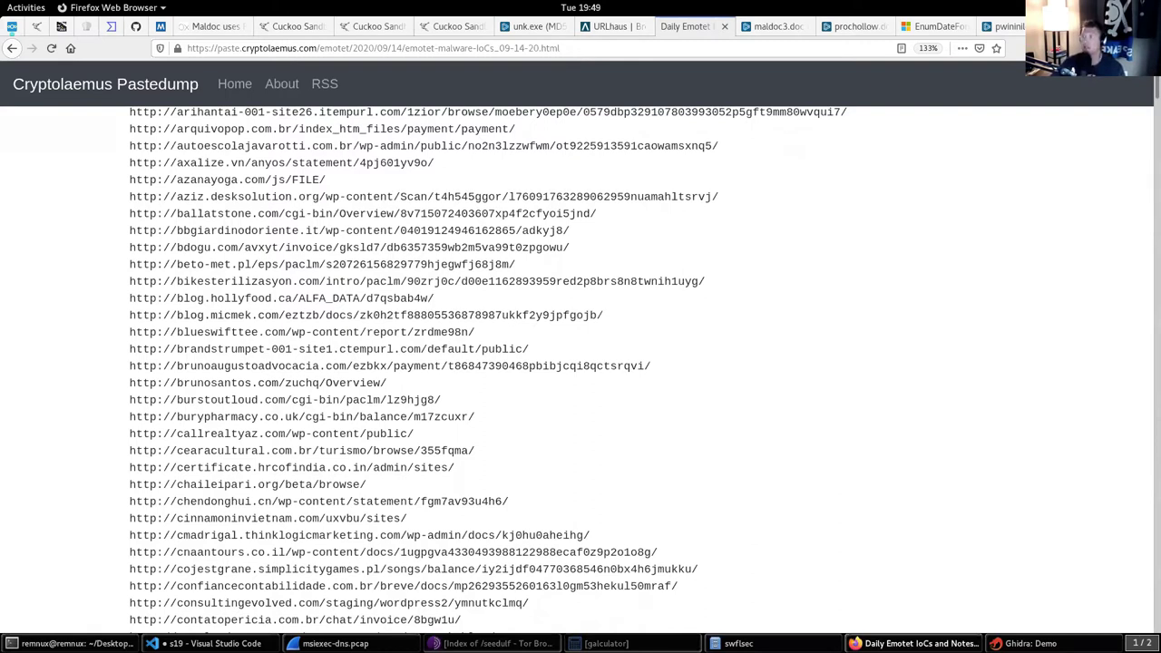
triple_click(887, 297)
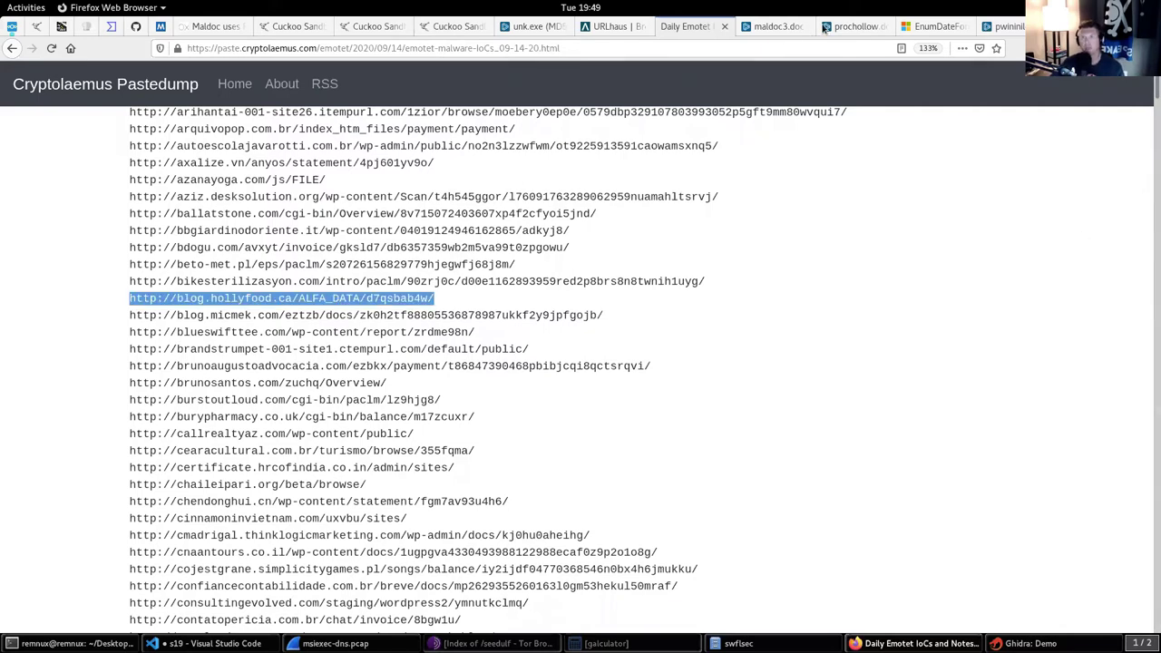
In the ANY.RUN report for maldoc3.doc, open the advanced details of powershell.exe and read its encoded command line to the end
click(769, 27)
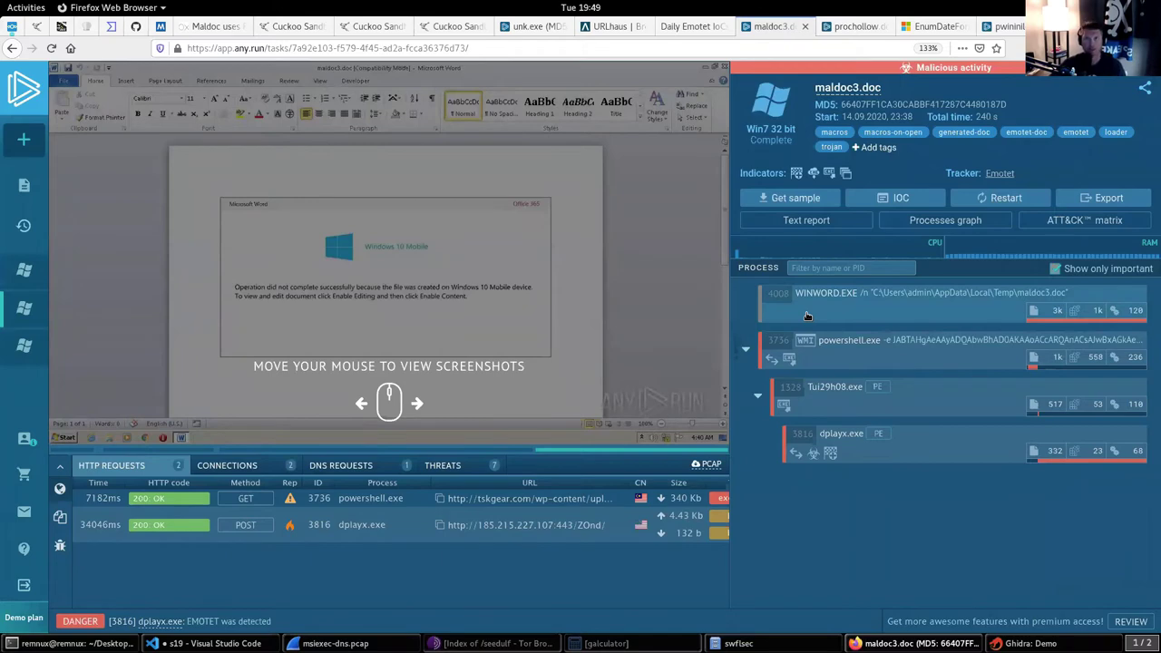
click(853, 356)
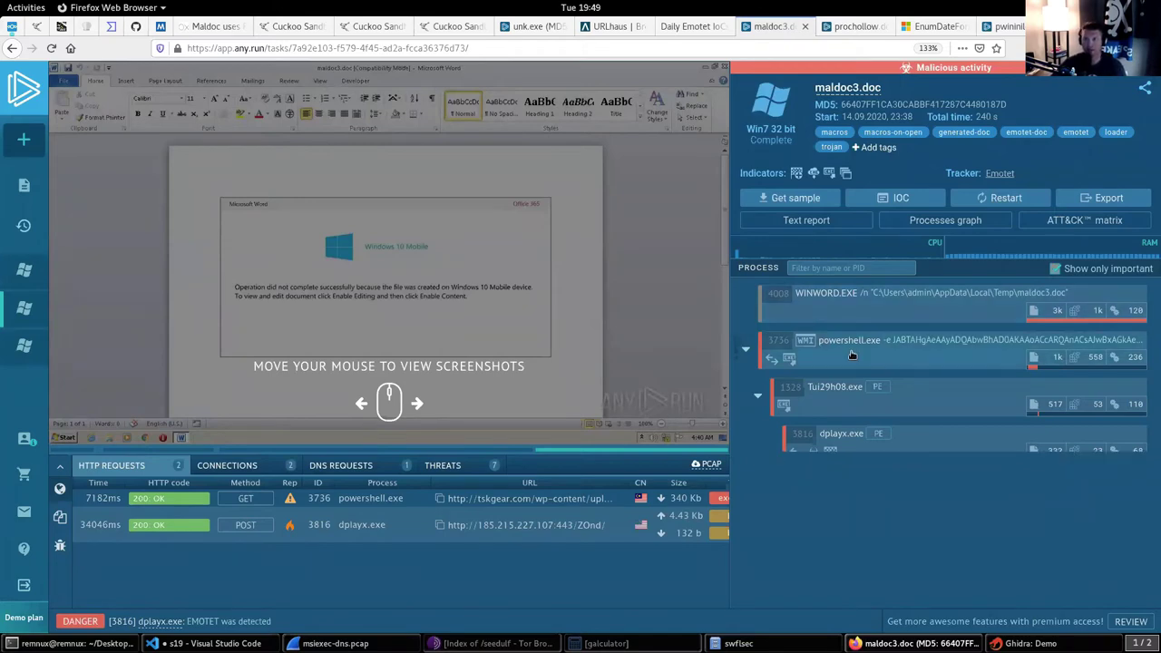
click(923, 588)
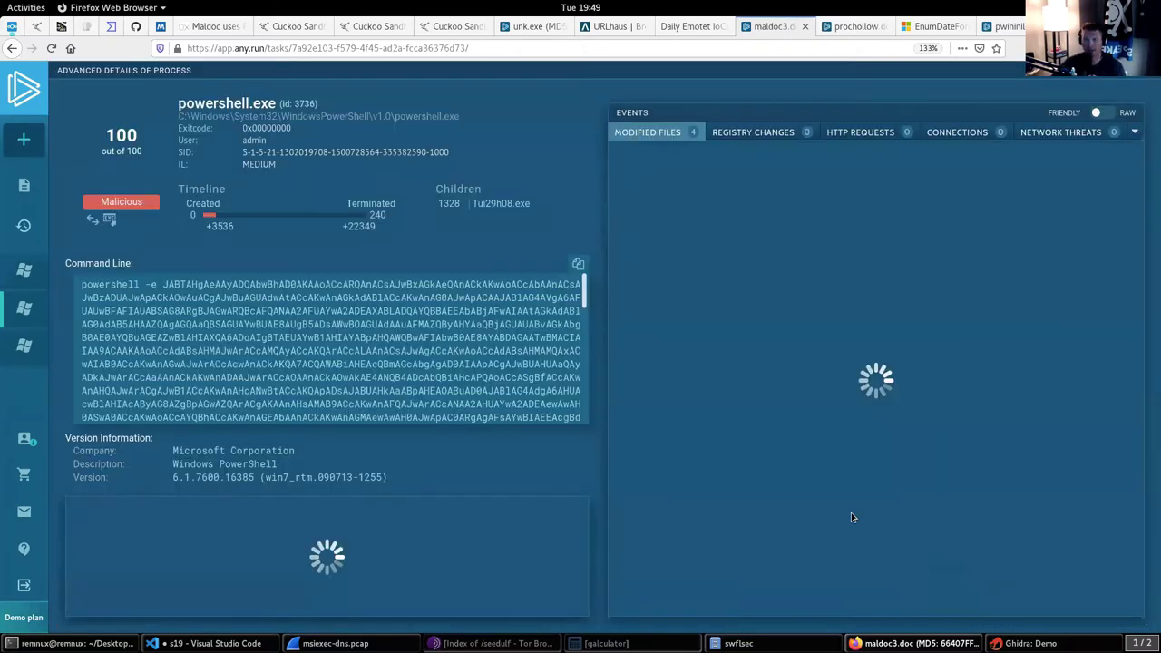
drag(161, 284, 158, 416)
scroll(513, 401, down, 3)
scroll(513, 401, down, 2)
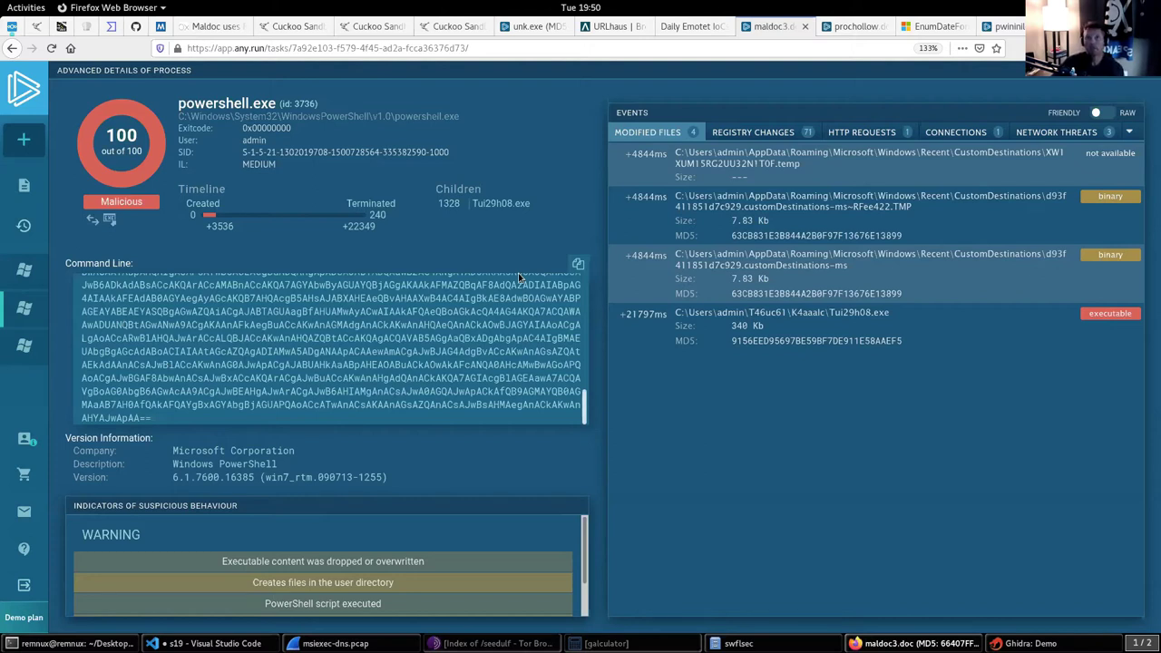
Open the filingood1.exe report from Cuckoo's recent analyses and check its score, behavioral analysis and network analysis
click(38, 27)
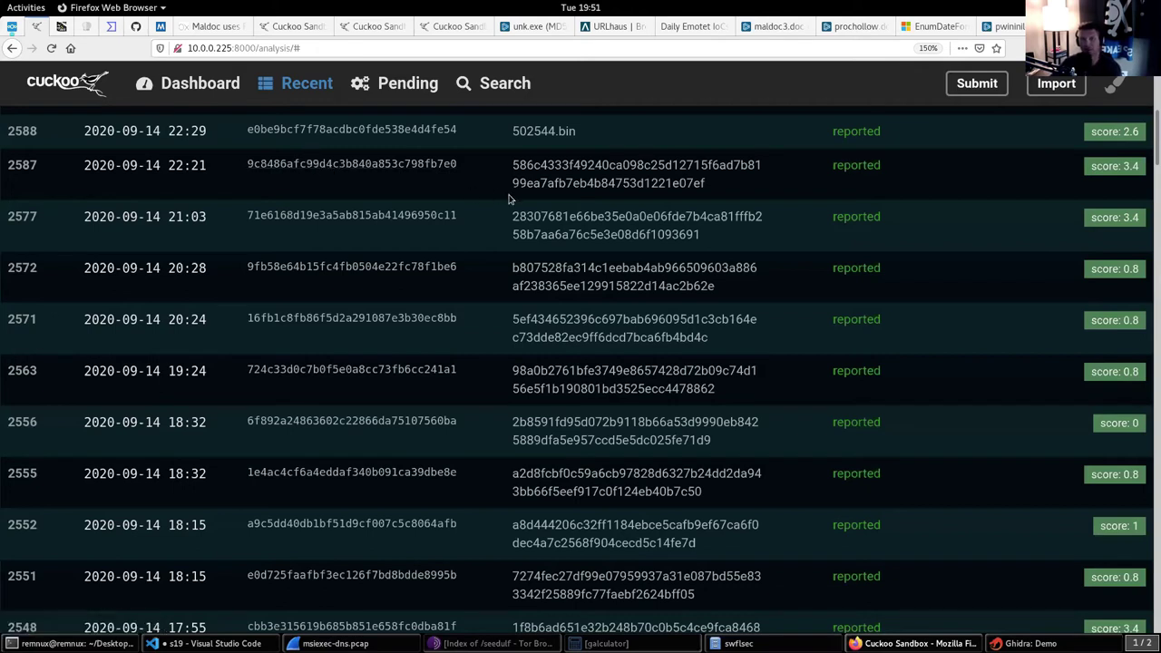
scroll(533, 220, up, 2)
scroll(534, 221, up, 5)
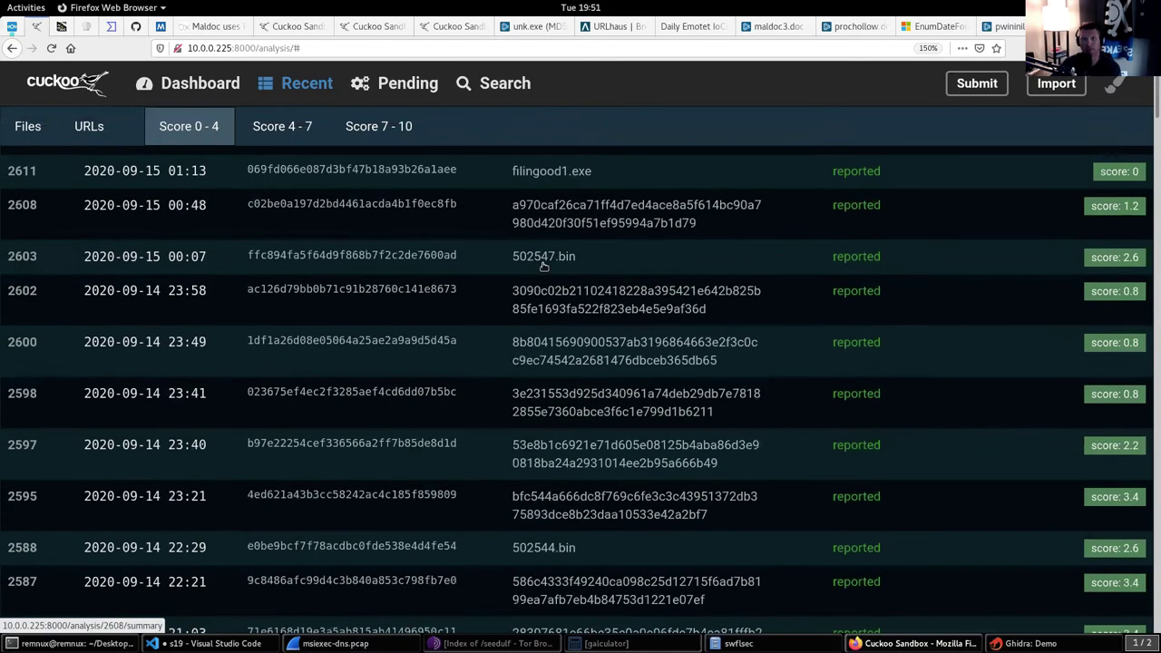
click(535, 177)
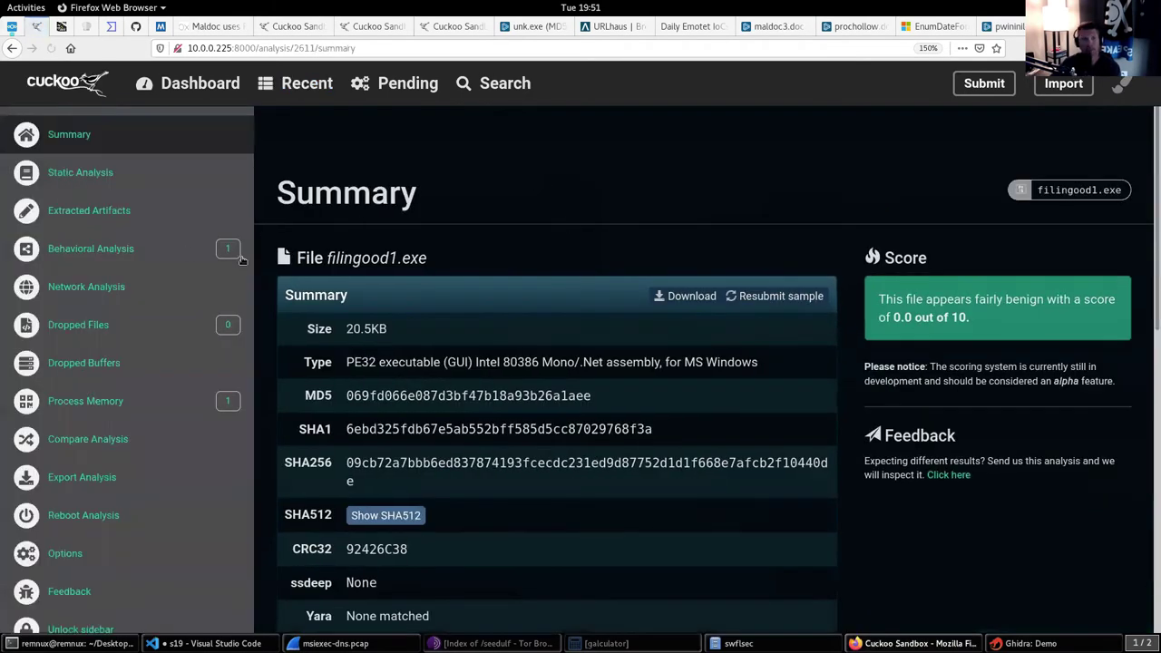
drag(893, 317, 915, 317)
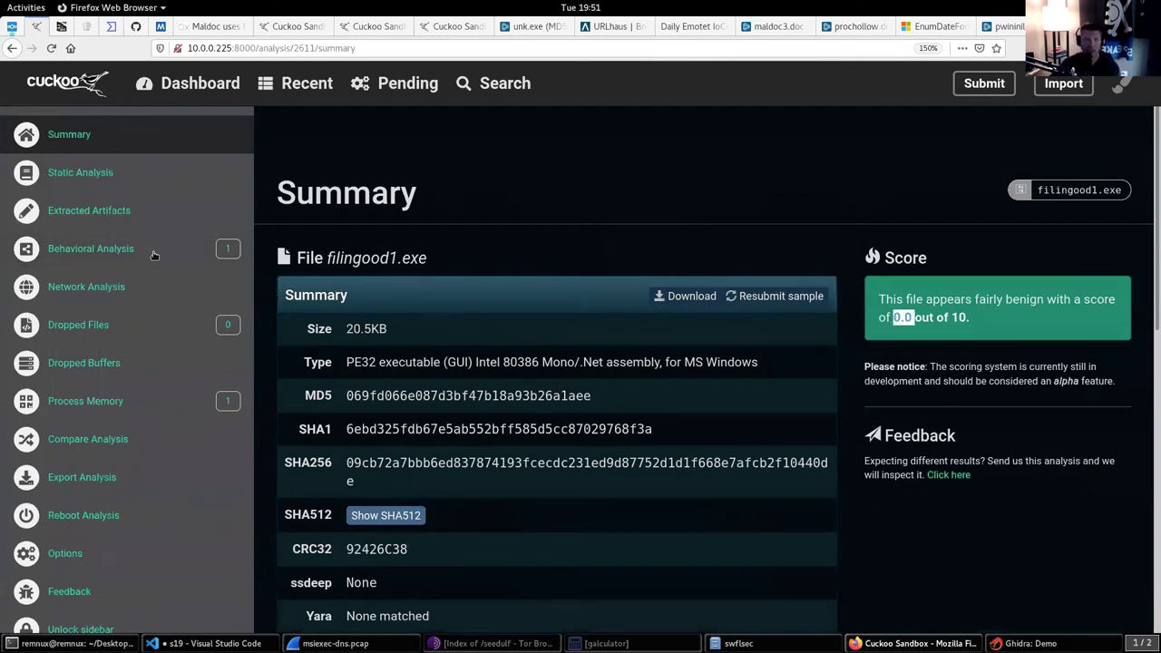
click(103, 252)
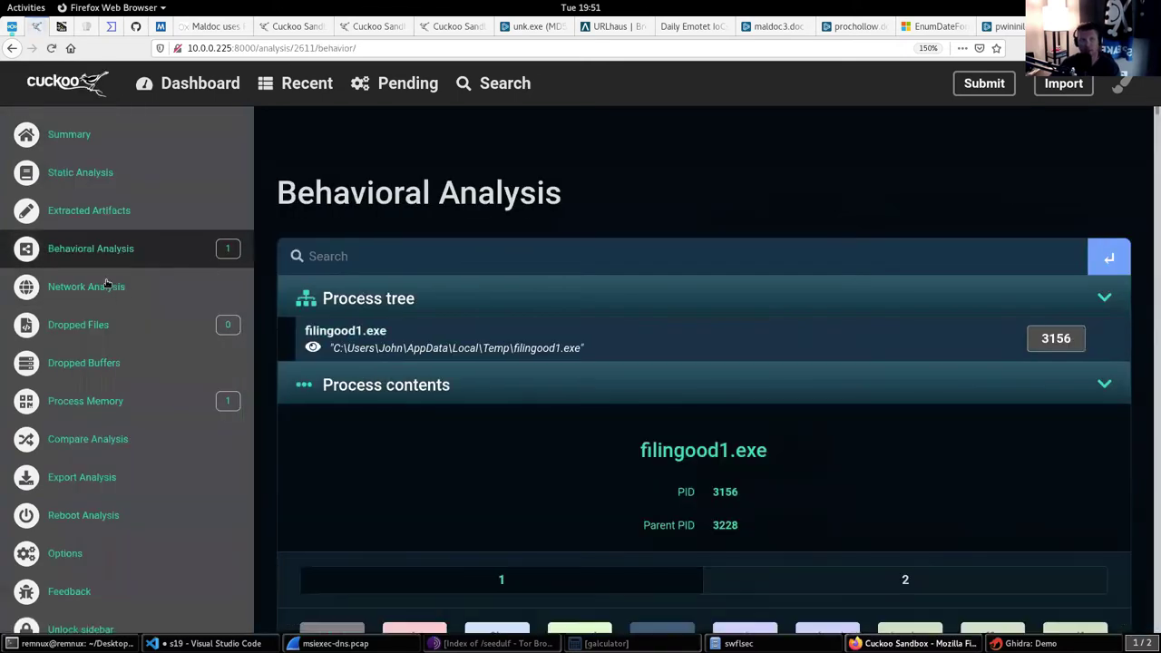
click(109, 286)
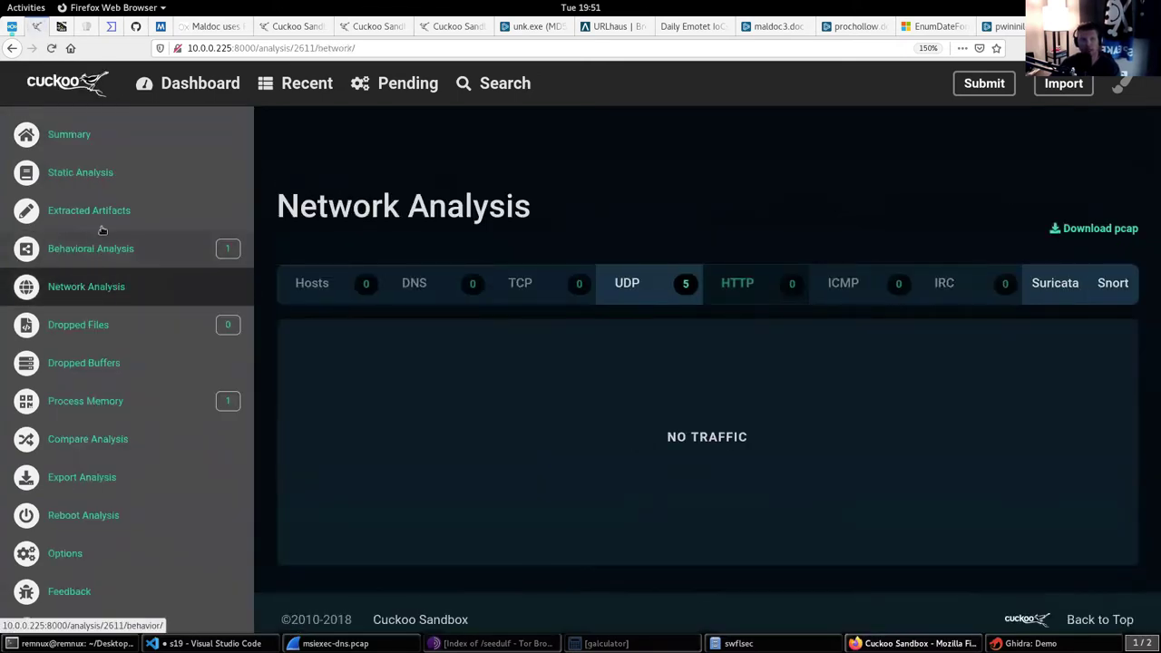
Copy the MD5 hash from the filingood1.exe summary and search the URLhaus database for it
click(76, 138)
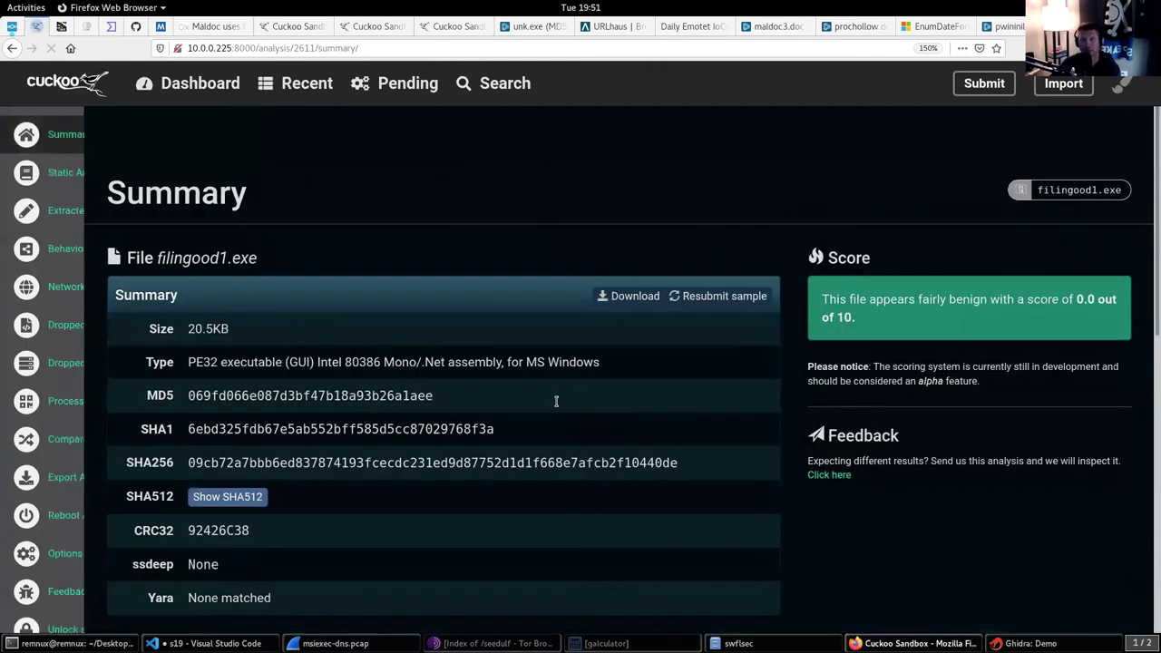
double_click(434, 397)
click(461, 408)
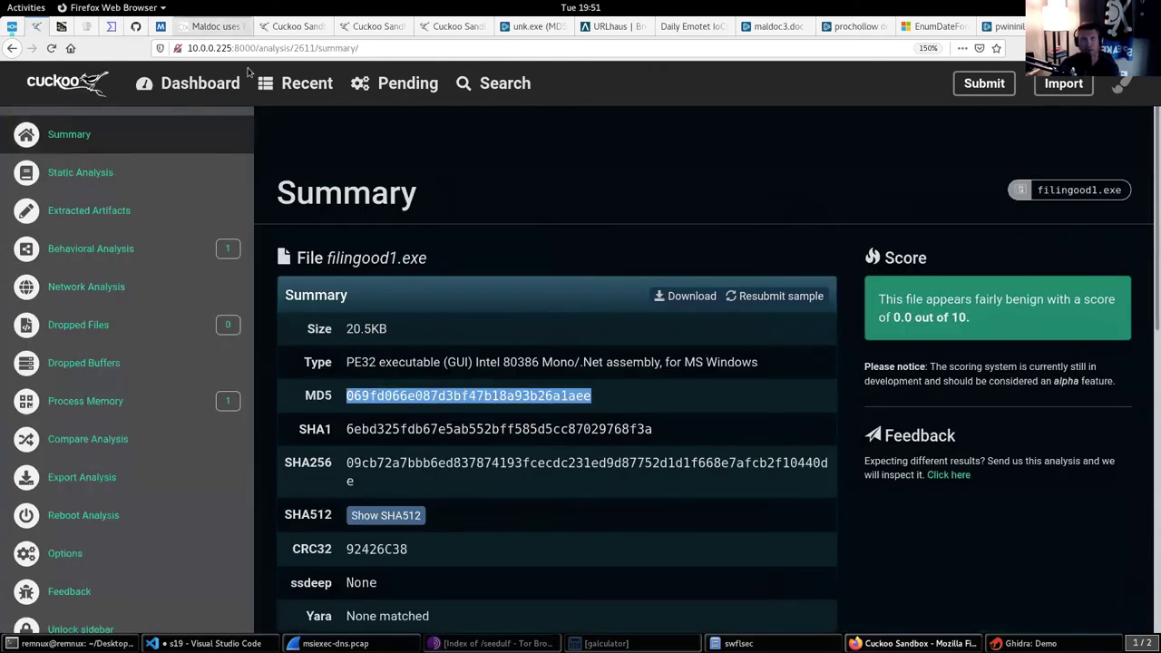
click(612, 26)
click(380, 415)
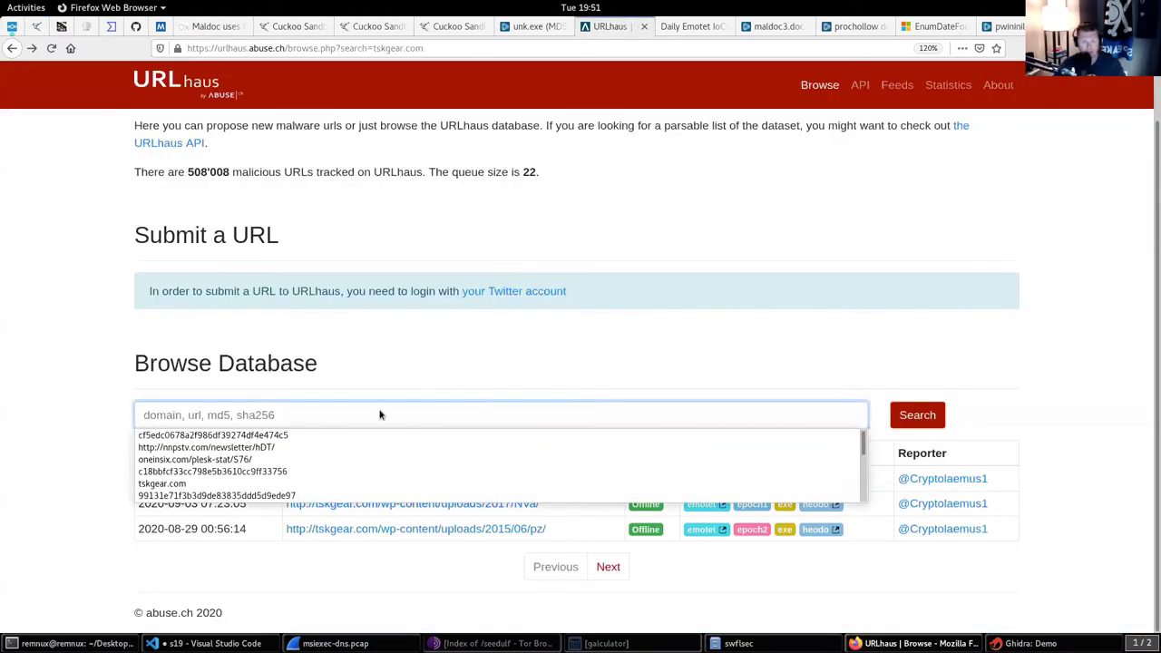
key(ctrl+v)
key(Return)
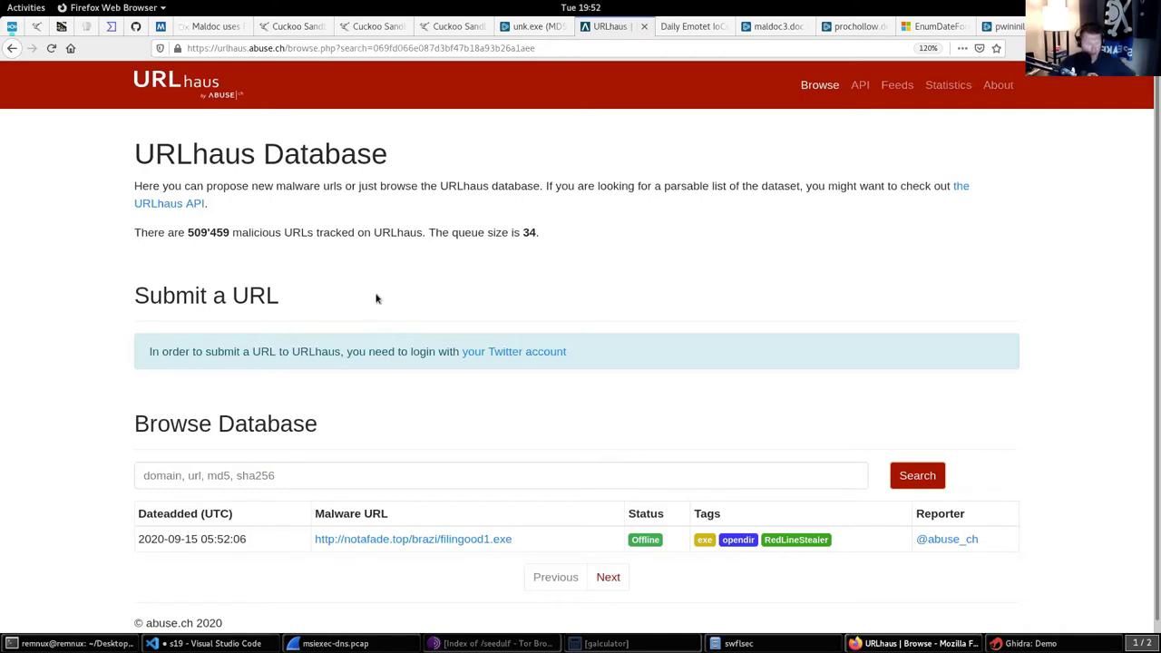
View the ANY.RUN report for prochollow.doc, then open the same file's Cuckoo report and its behavioral analysis
click(850, 27)
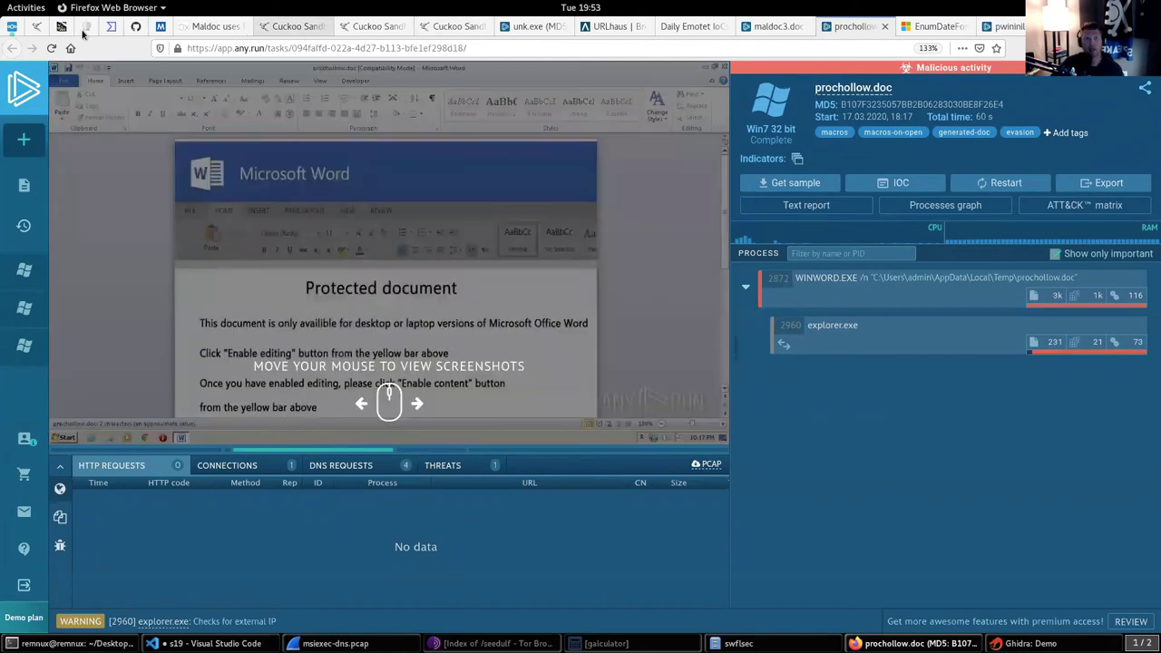
click(36, 26)
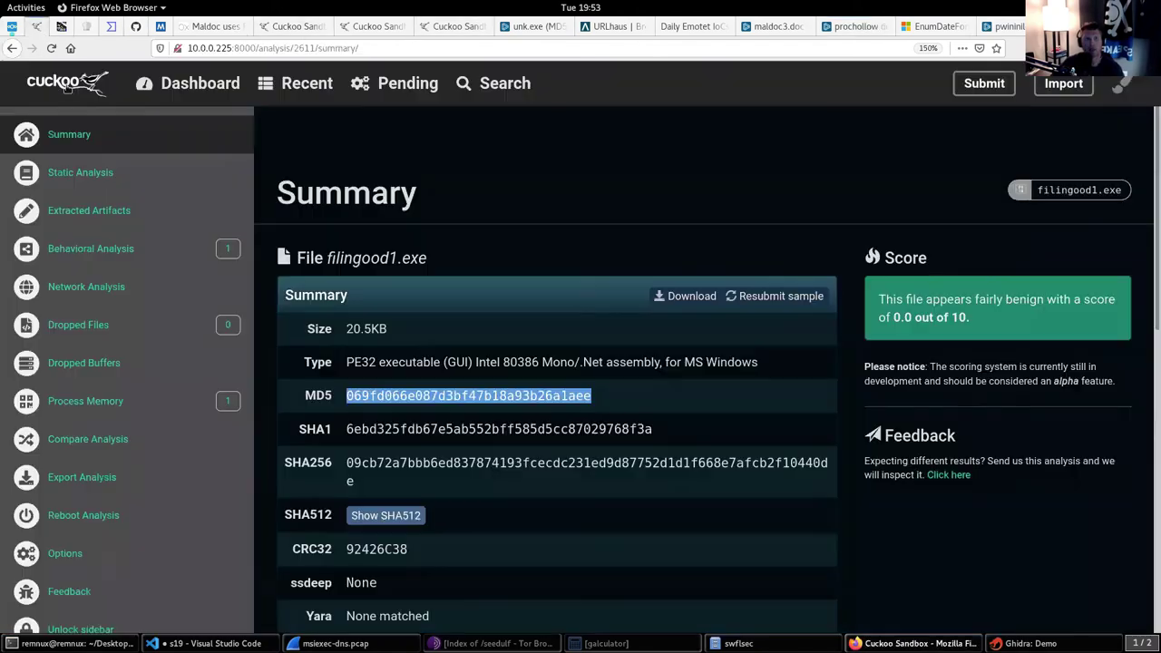
click(304, 84)
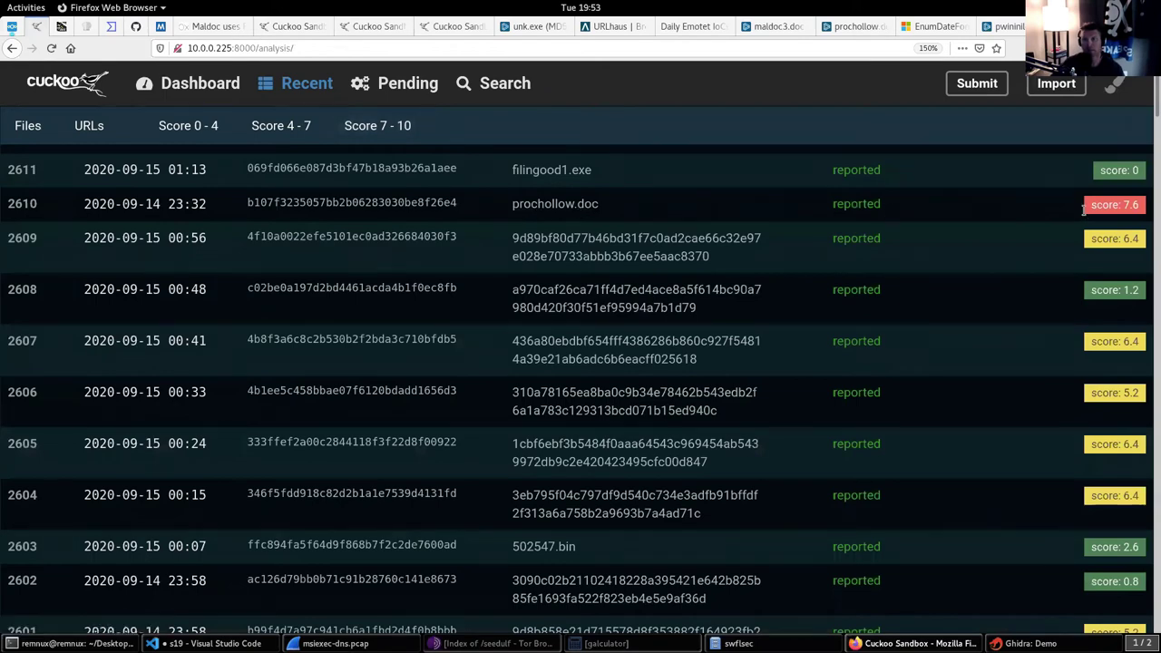
click(560, 204)
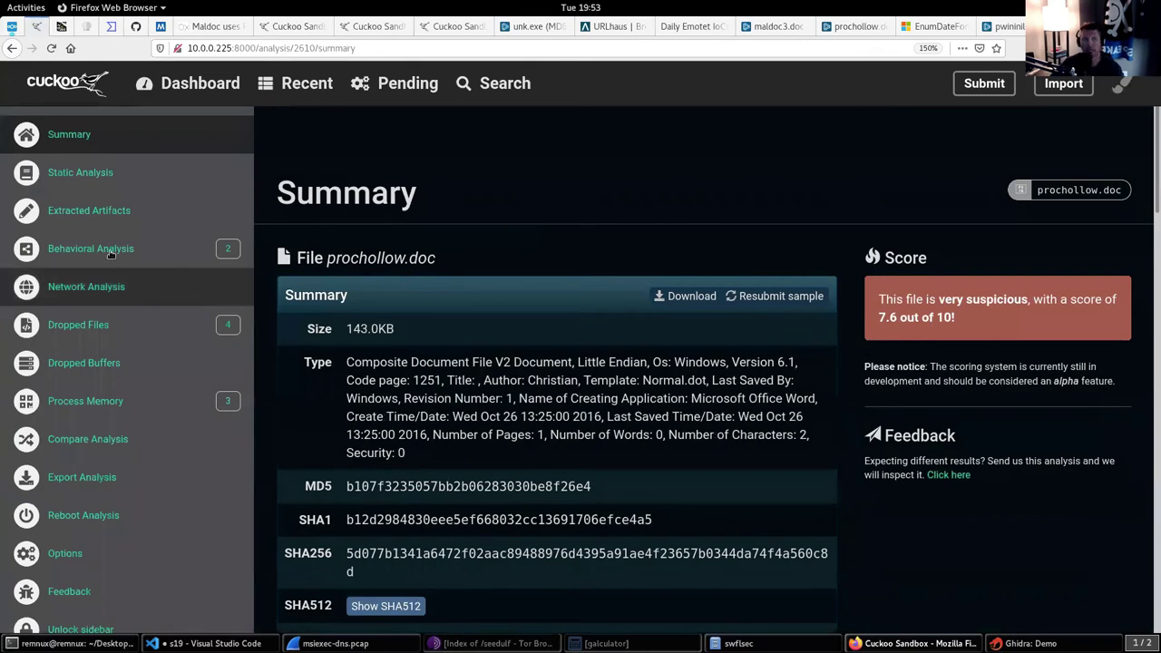
click(110, 254)
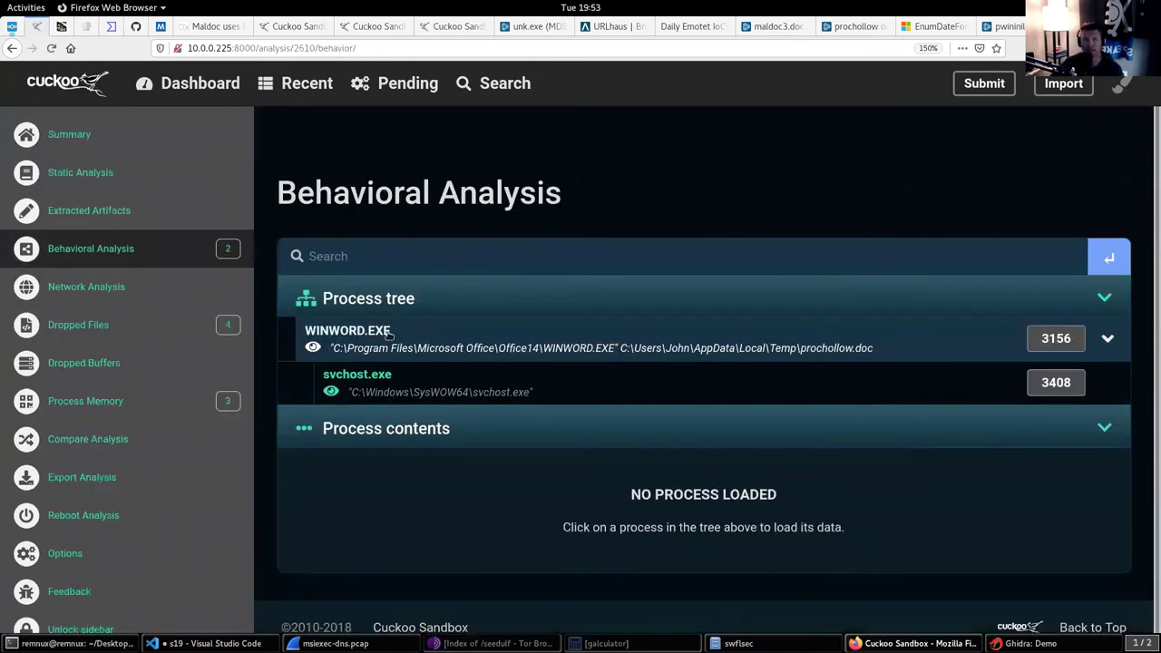
Load the WINWORD.EXE process contents from the process tree and filter its API calls to the process category
click(388, 332)
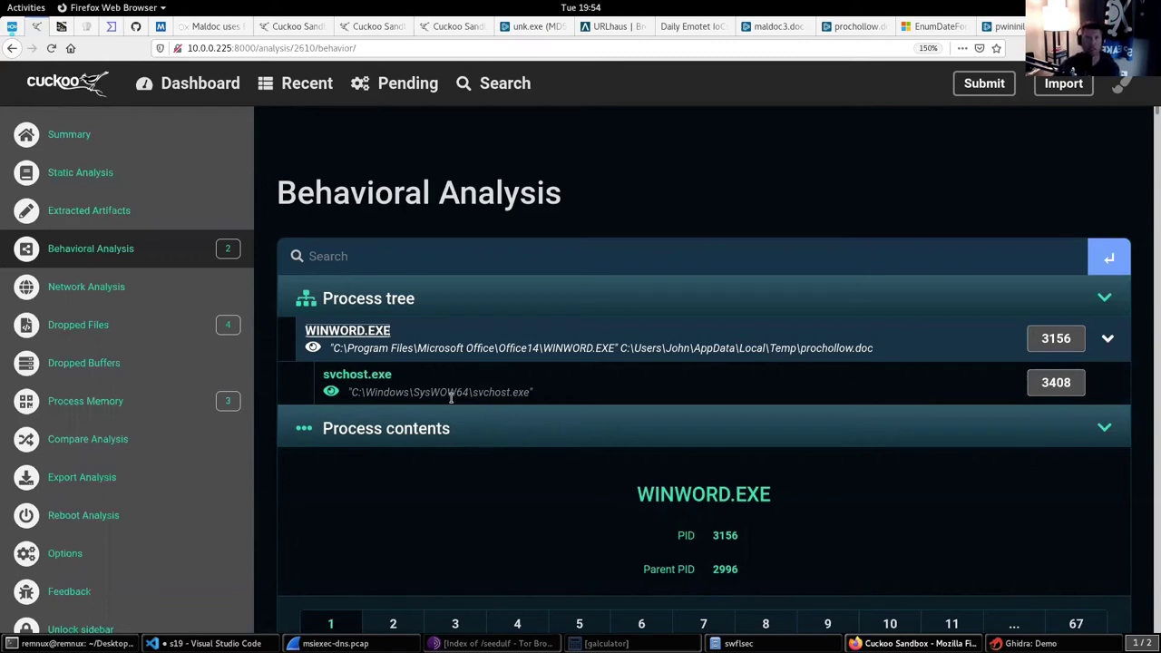
click(376, 338)
click(350, 332)
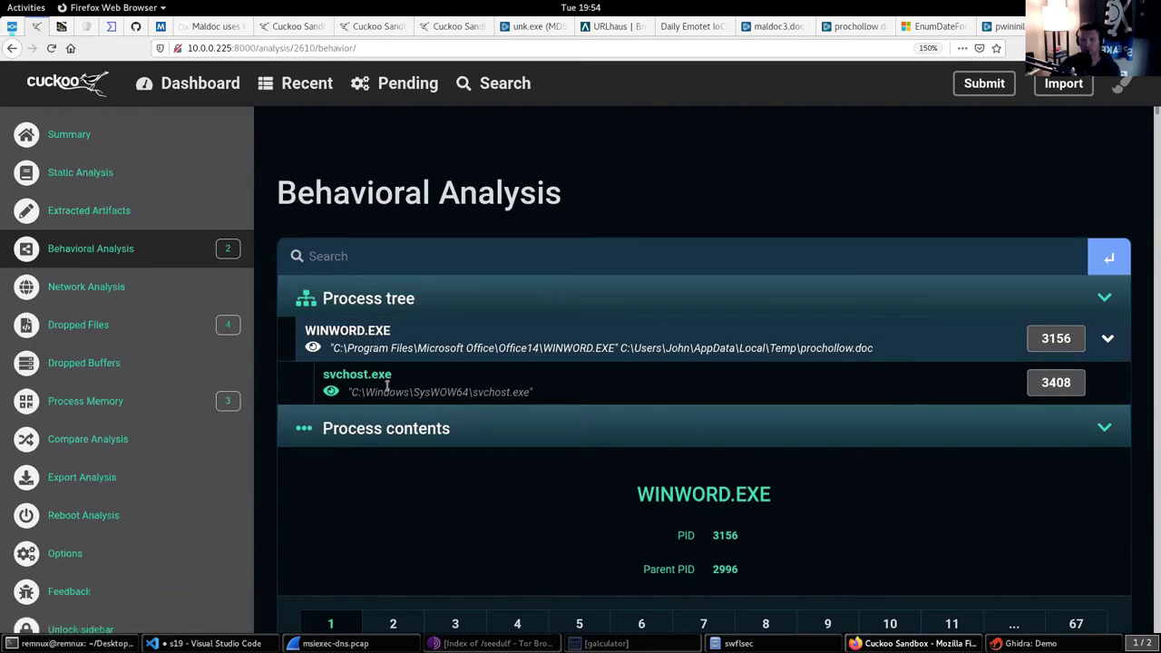
scroll(387, 386, down, 4)
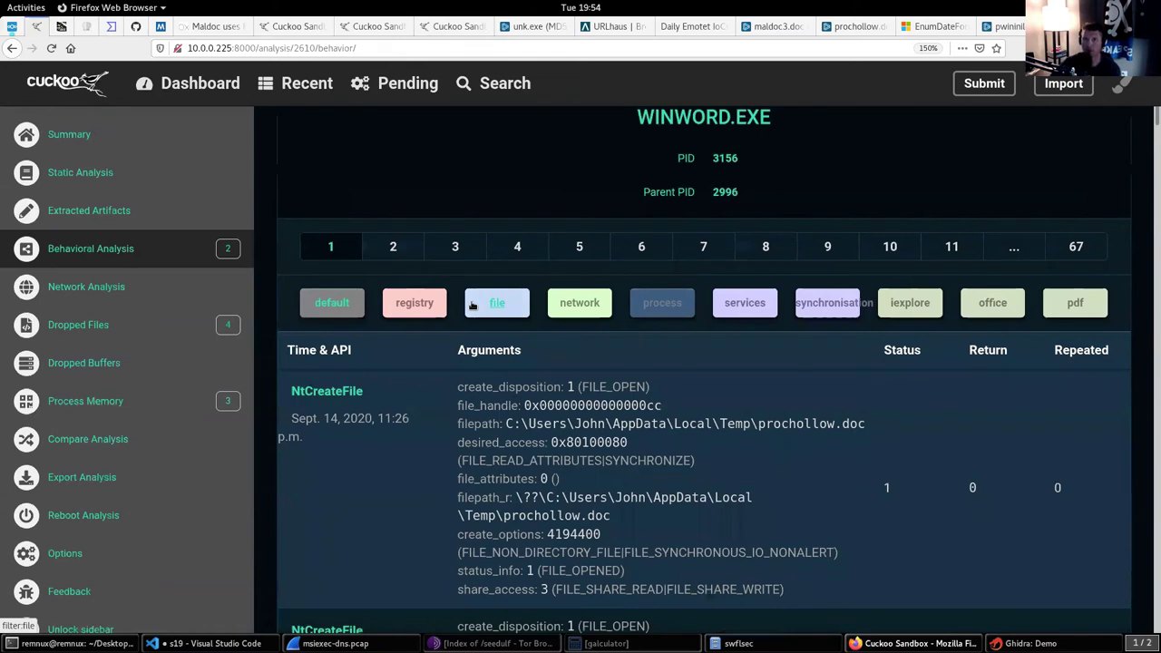
click(662, 305)
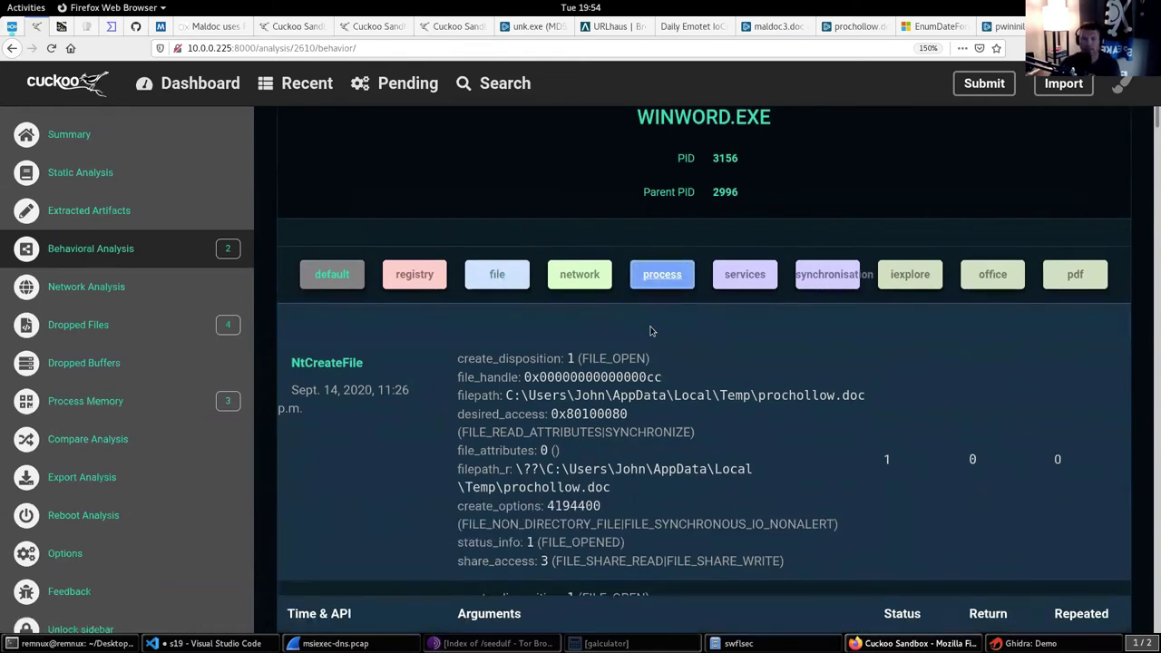
Search the calls for "createpro" and examine the CreateProcessInternalW entry's file paths, creation flags and process handle
key(ctrl+f)
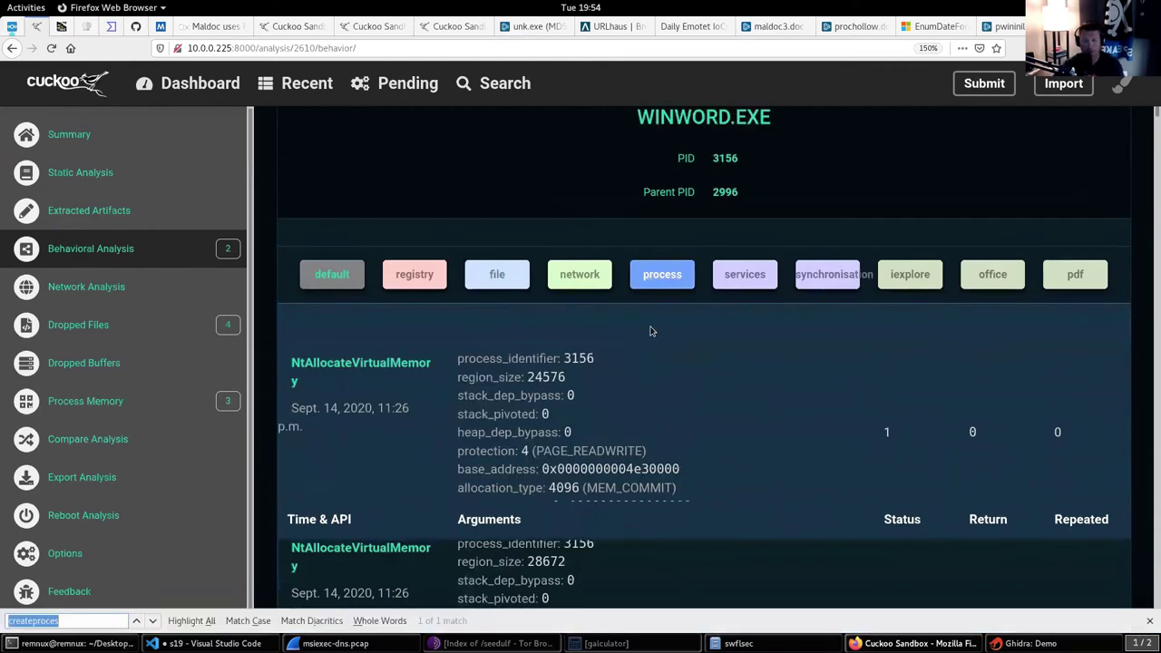
text(createpro)
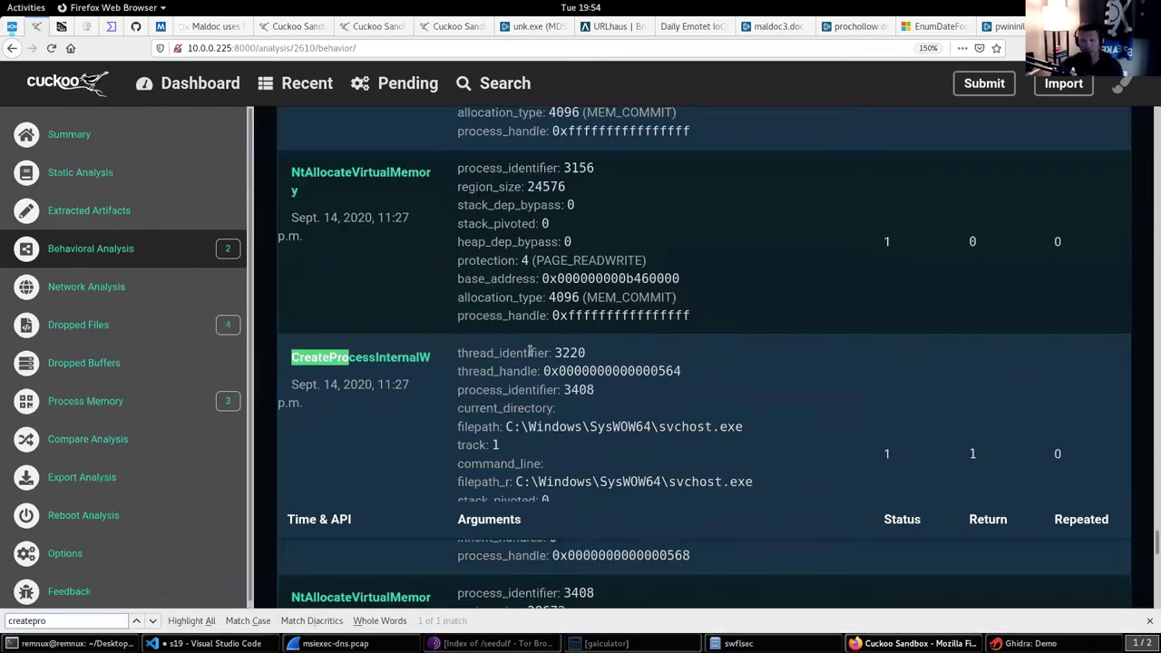
scroll(530, 350, down, 3)
click(326, 169)
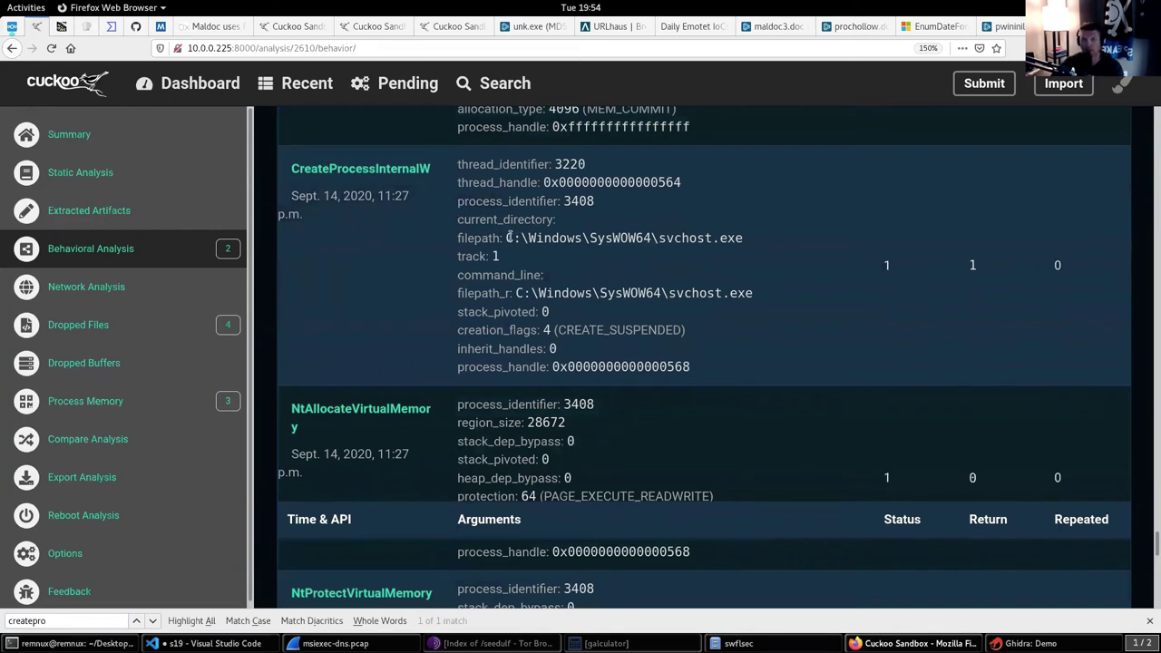
drag(506, 238, 739, 238)
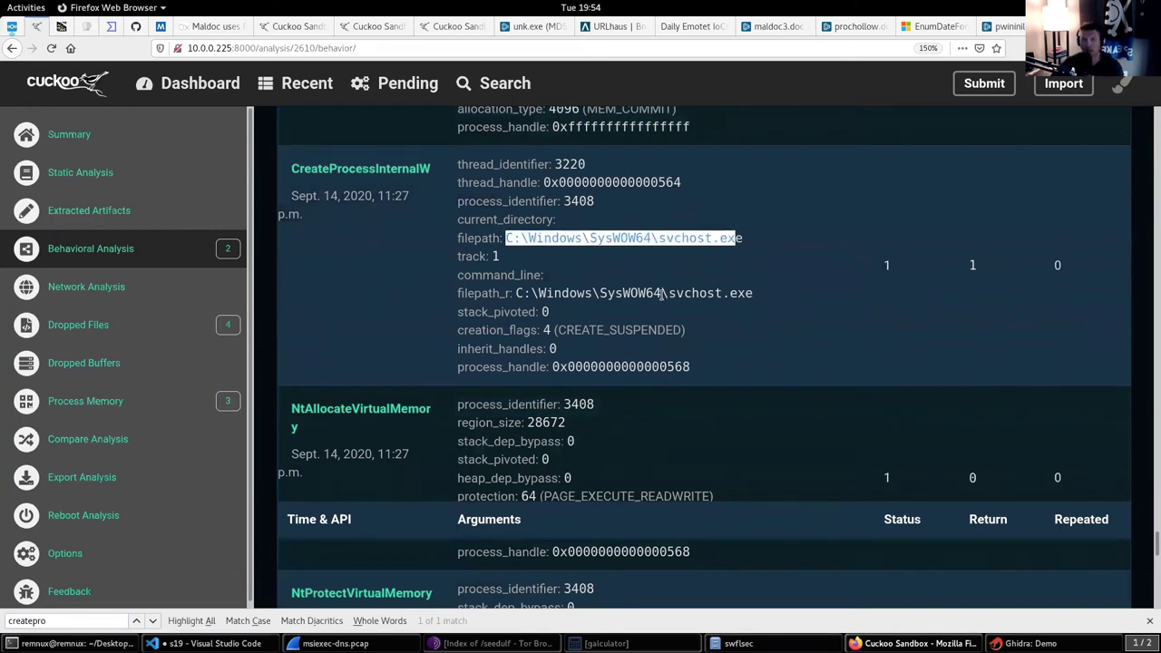
drag(486, 330, 700, 331)
click(570, 327)
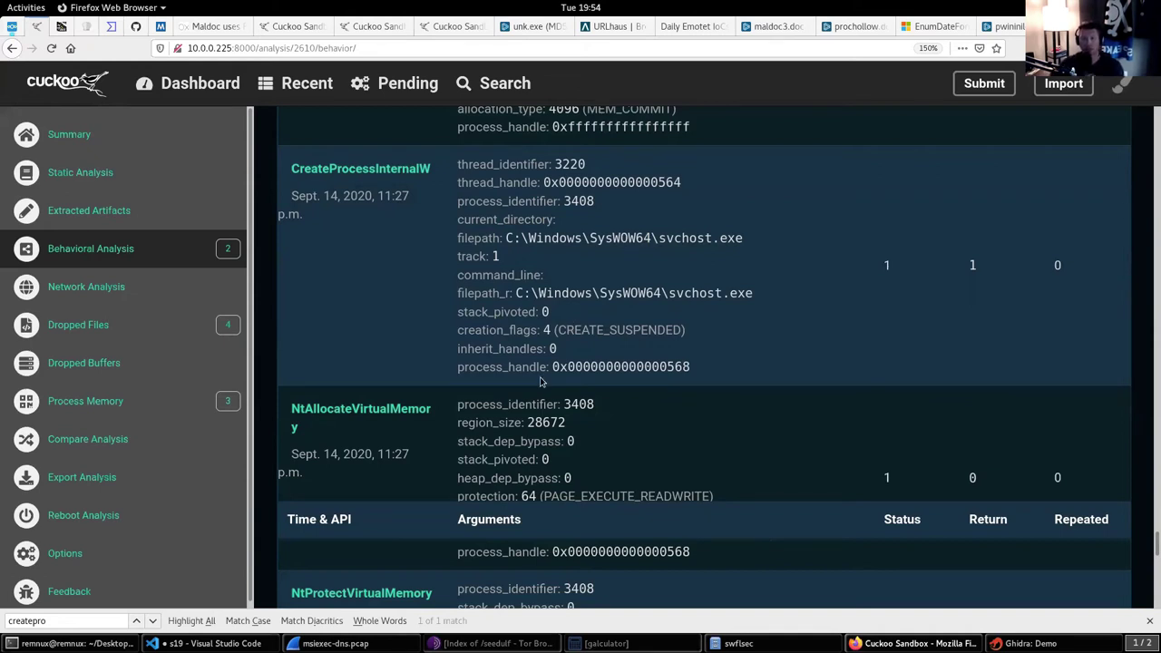
drag(559, 366, 691, 366)
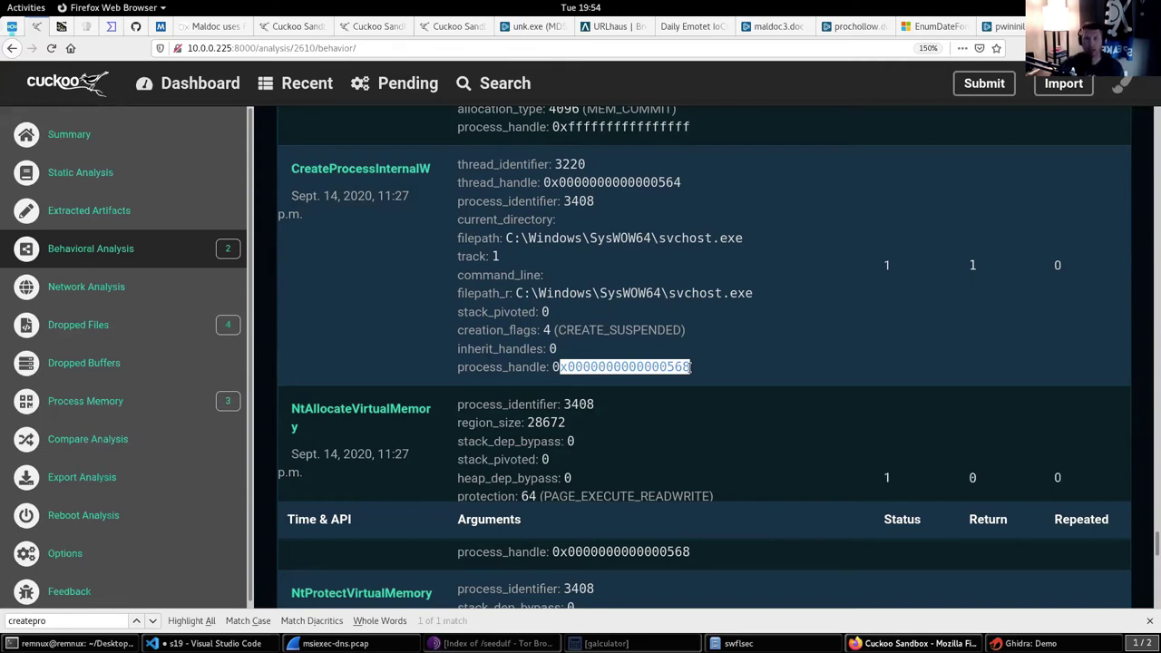
drag(515, 293, 586, 293)
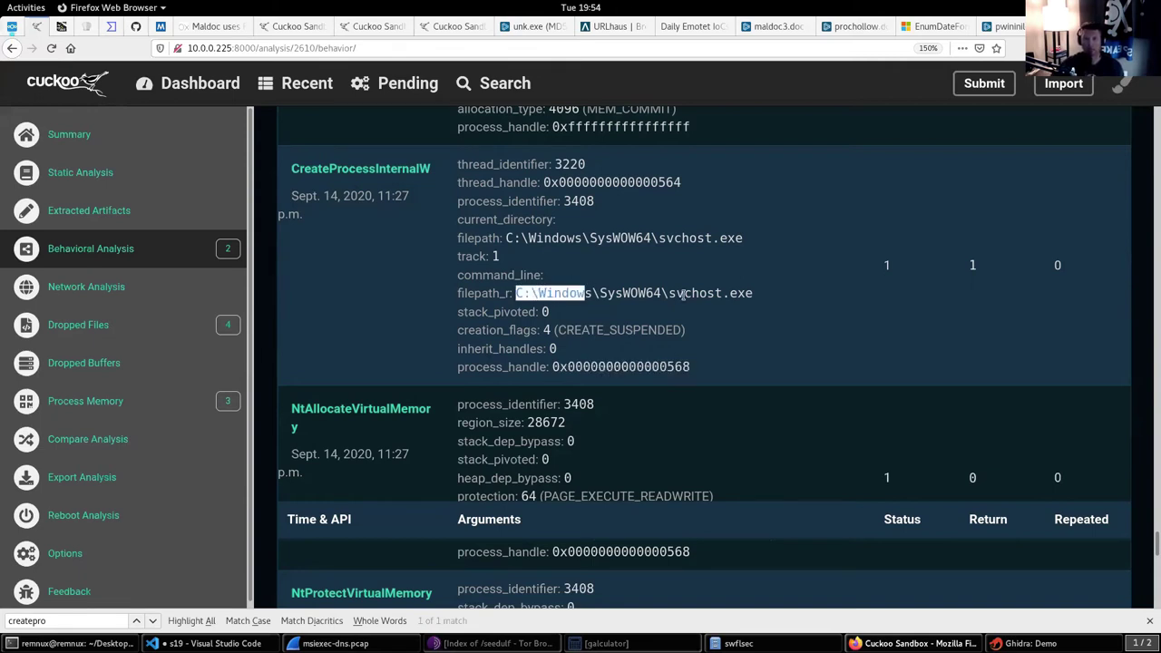
drag(683, 294, 753, 293)
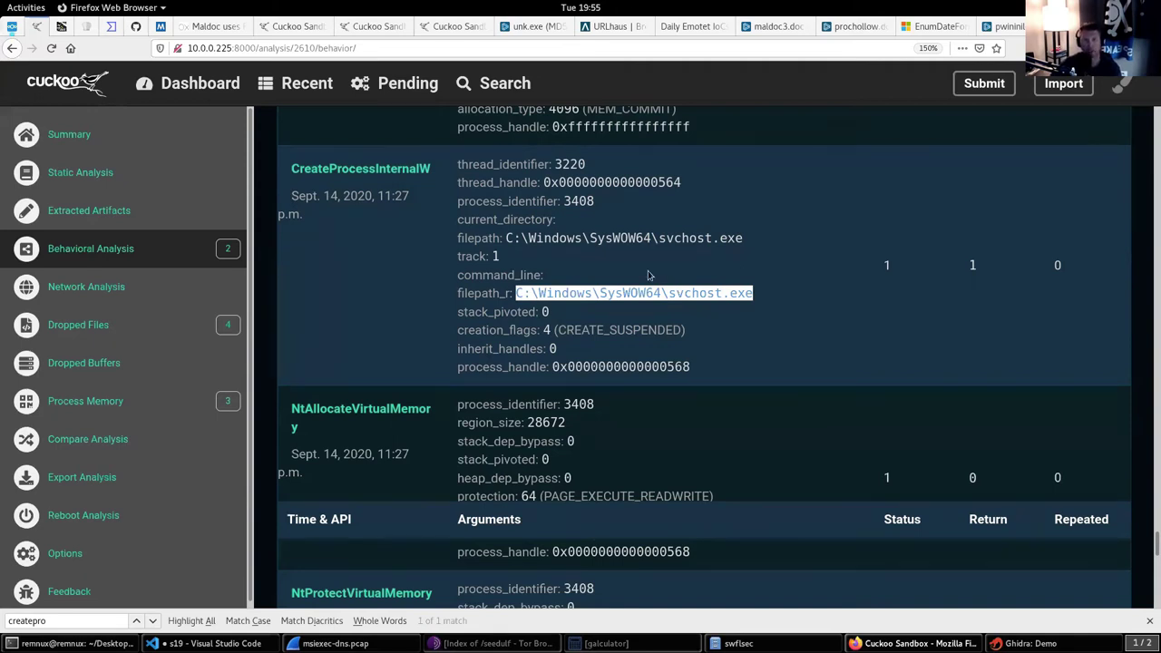
Examine the NtProtectVirtualMemory calls that follow the process creation, checking their memory protection argument
scroll(649, 275, down, 5)
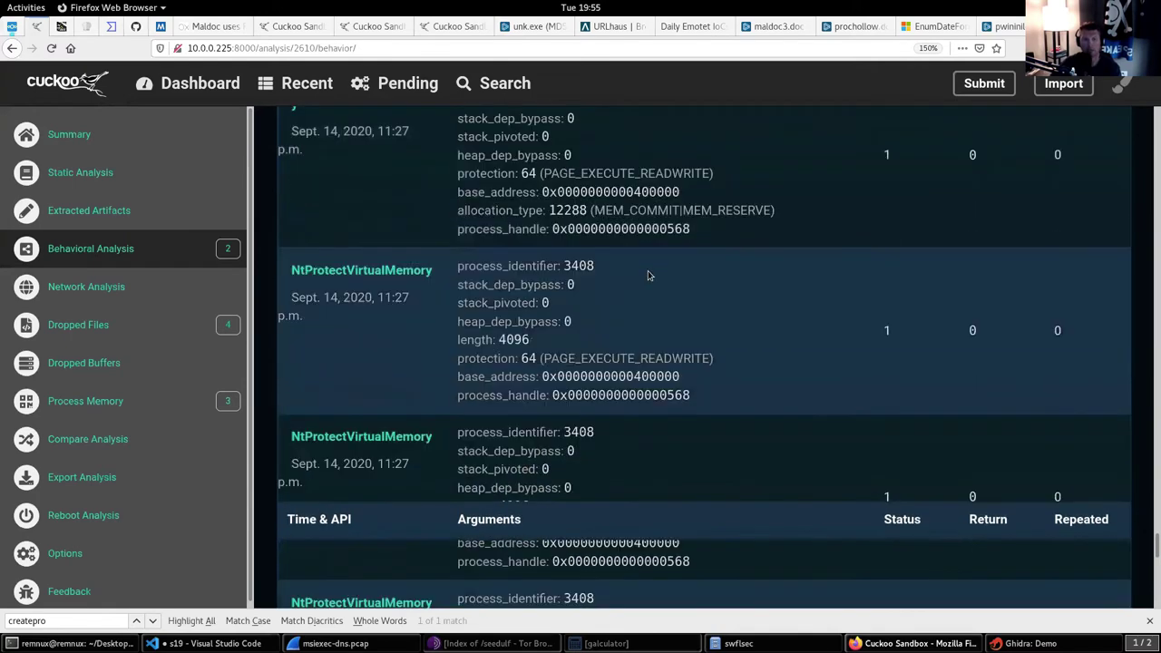
scroll(564, 313, down, 1)
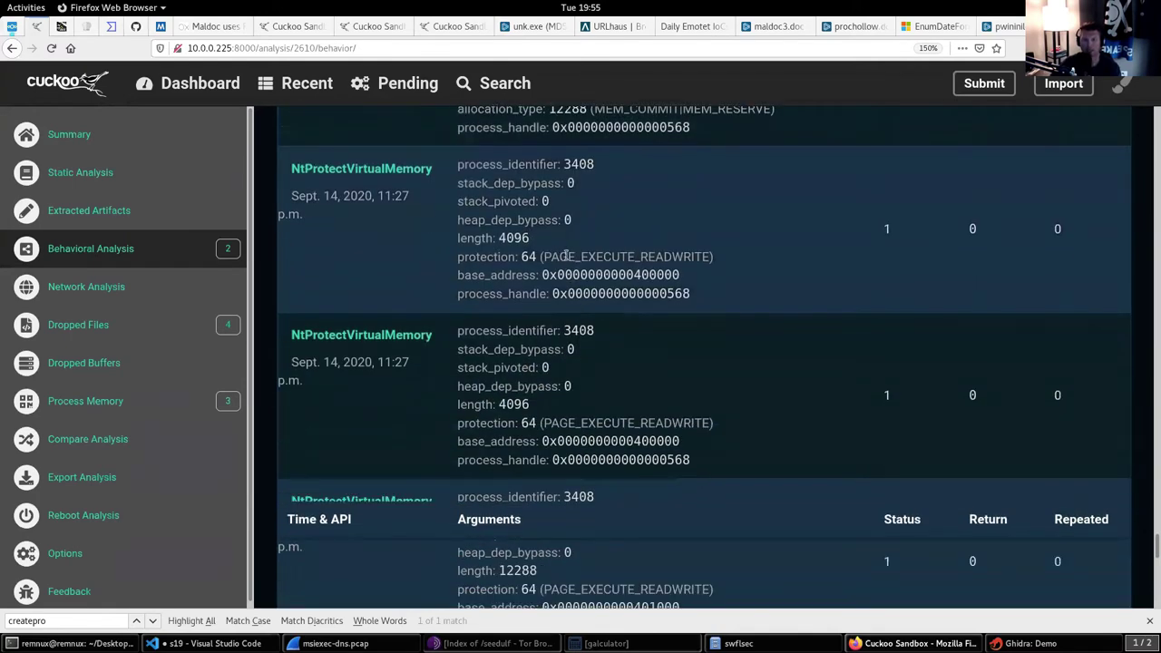
drag(559, 256, 646, 257)
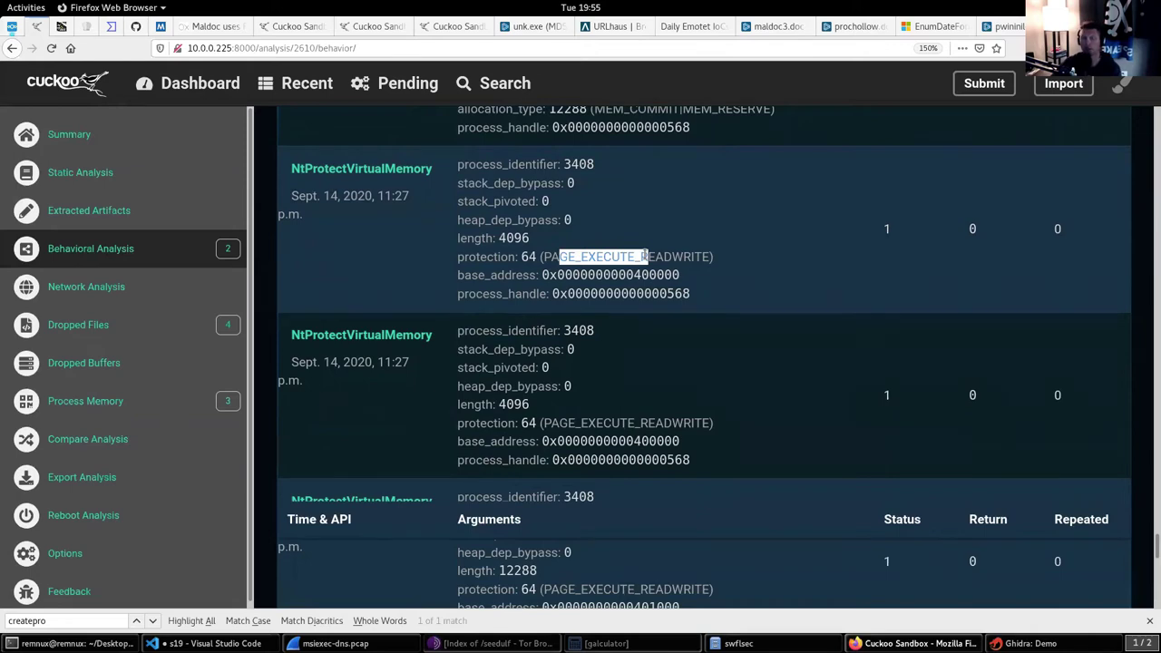
scroll(640, 249, down, 5)
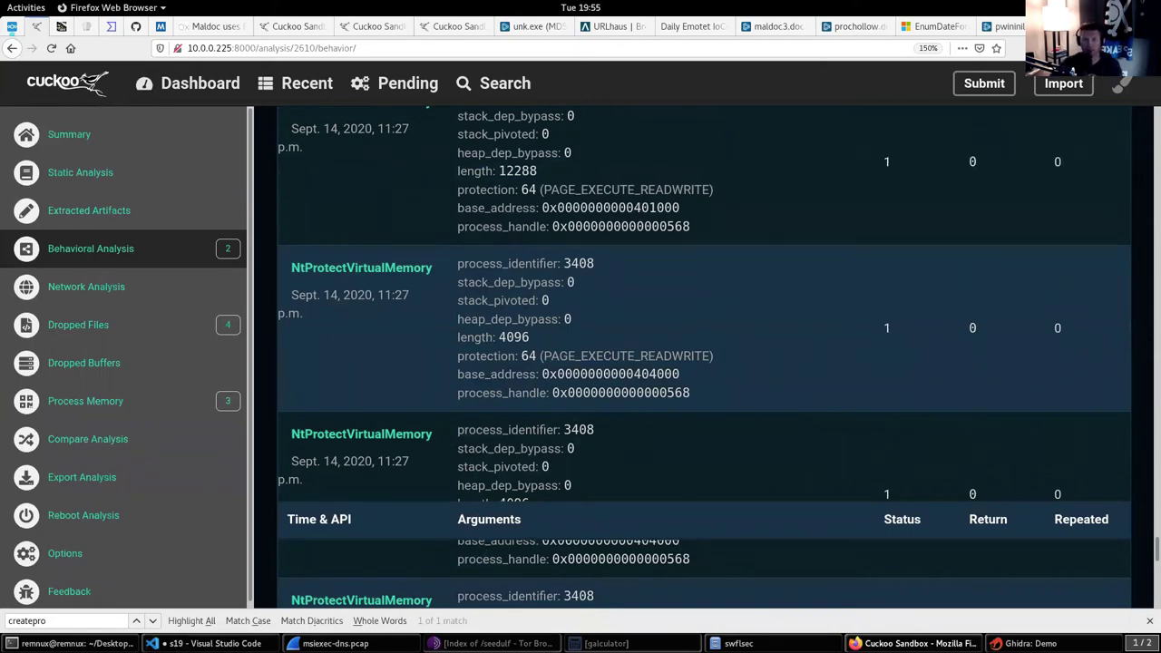
Switch to Visual Studio Code, look over the s8 macro code, and view the API function declarations in s10
click(213, 643)
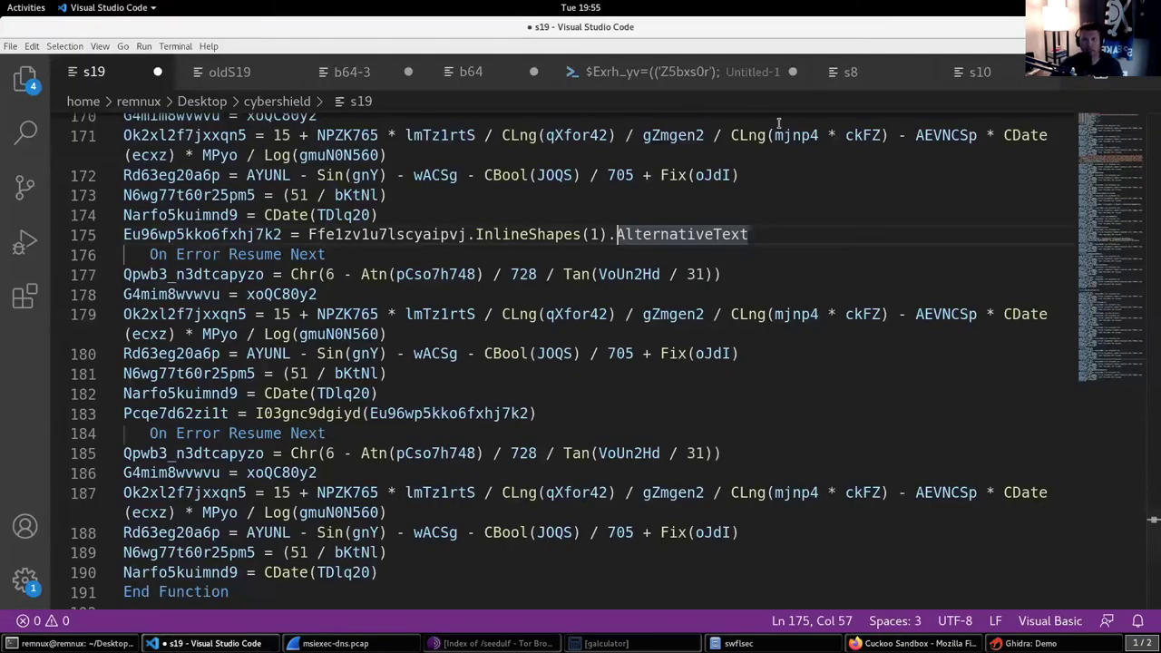
click(860, 78)
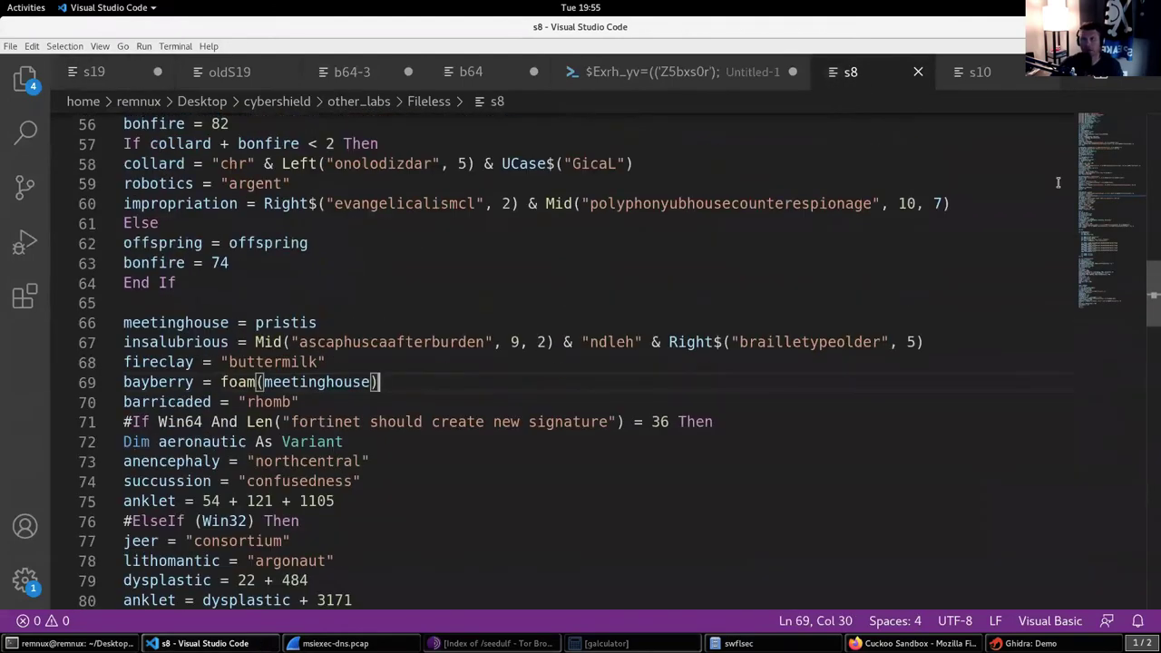
scroll(1102, 185, up, 2)
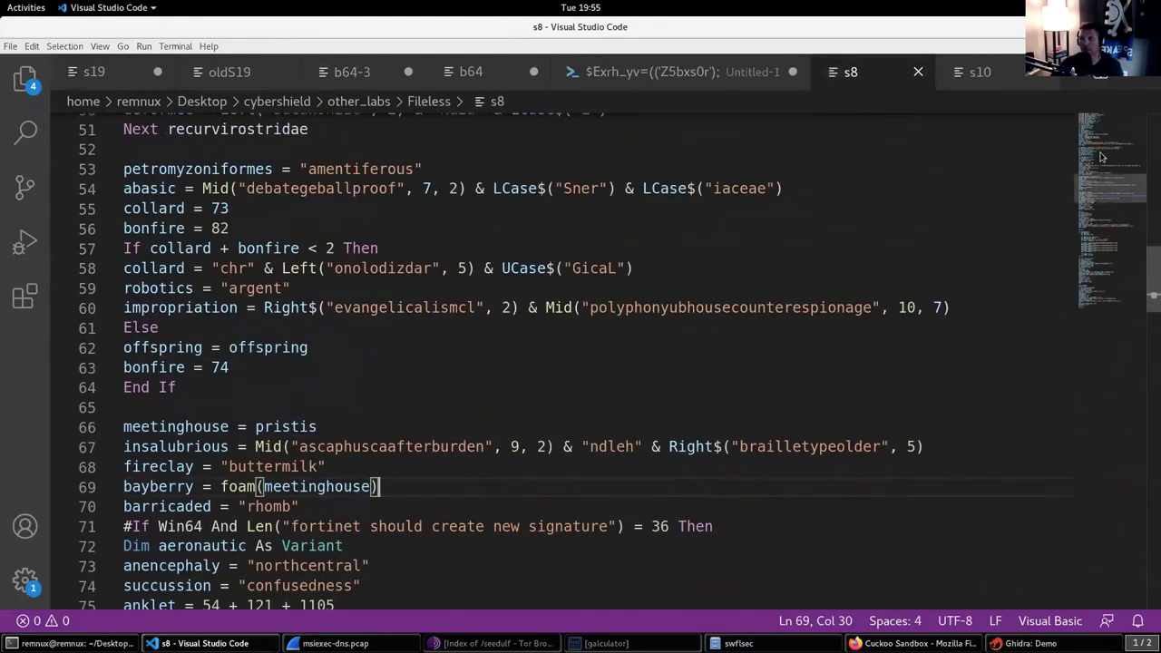
scroll(1102, 158, up, 15)
key(ctrl+Page_Down)
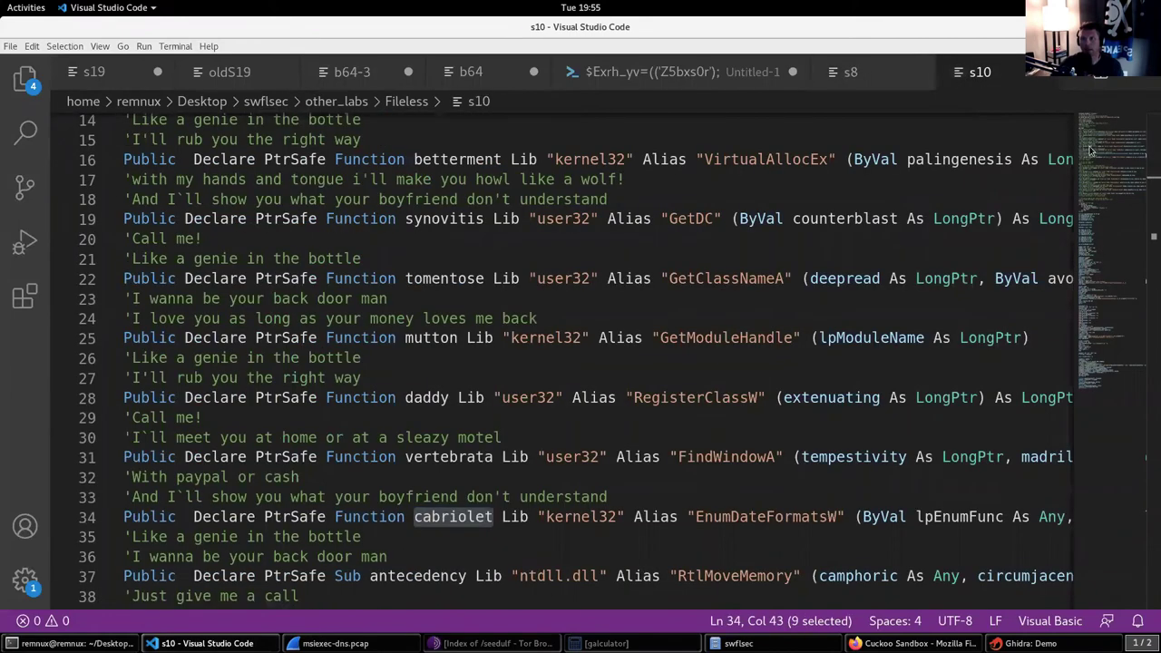
scroll(1091, 149, up, 1)
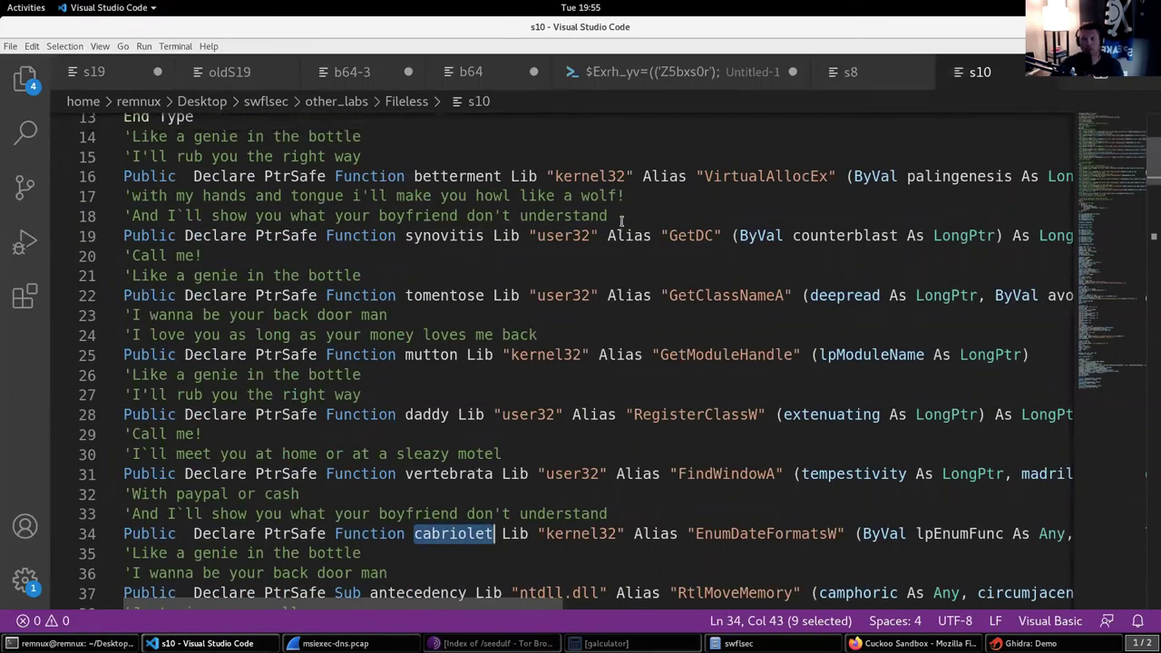
scroll(625, 214, down, 1)
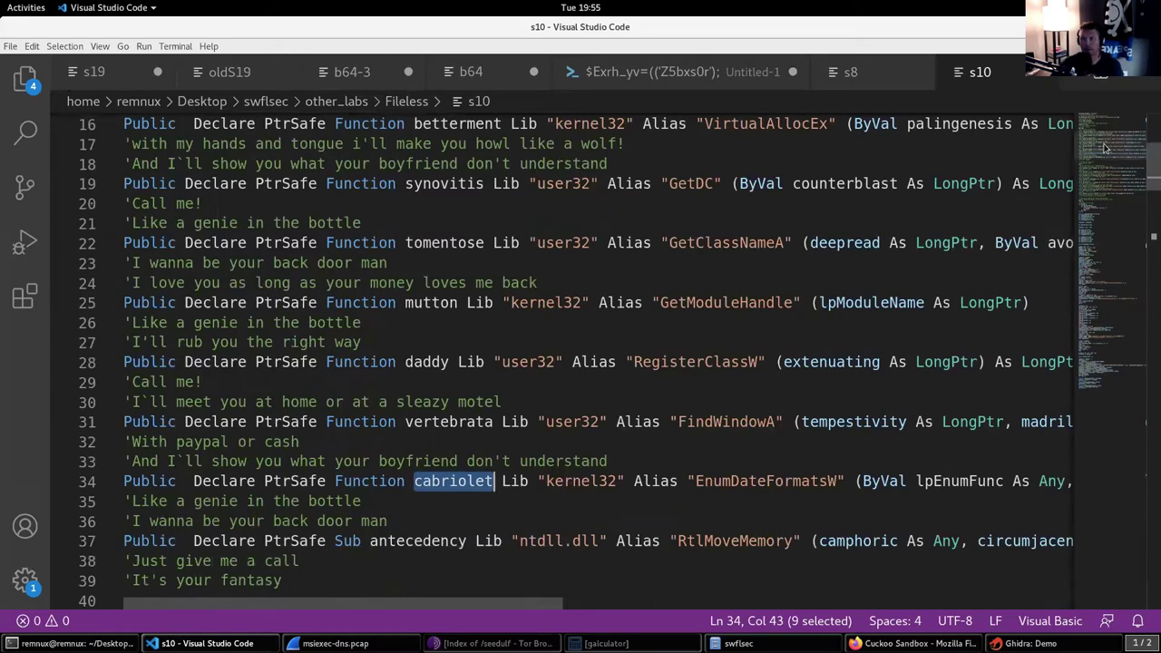
scroll(1106, 147, up, 1)
scroll(1106, 147, down, 1)
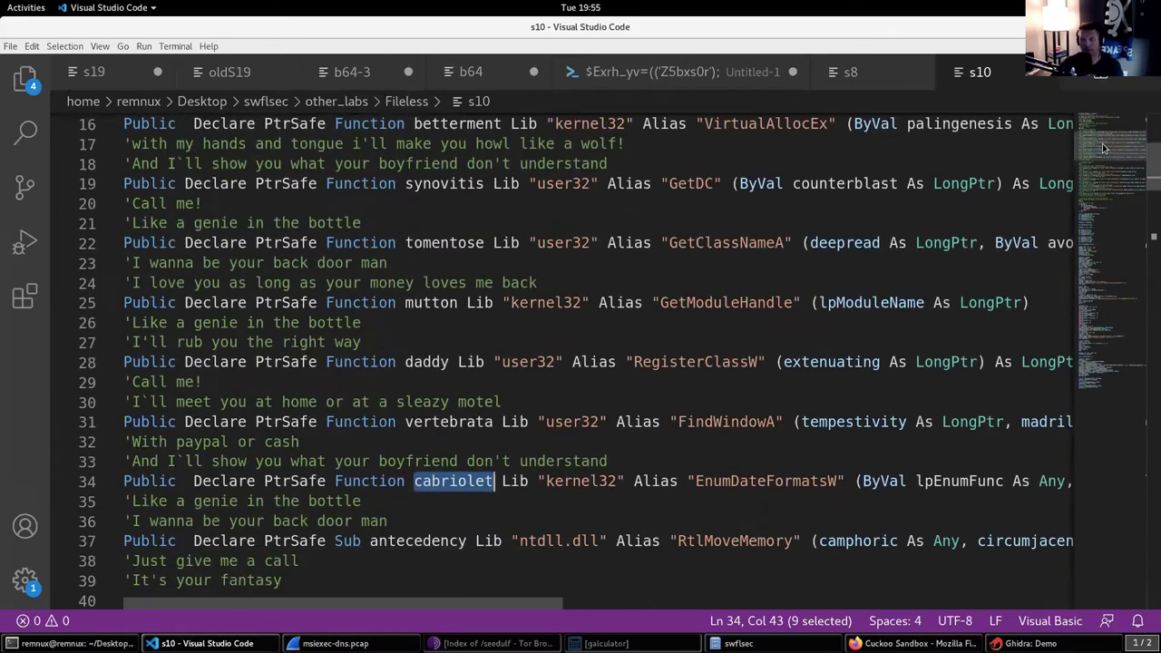
scroll(1105, 146, up, 1)
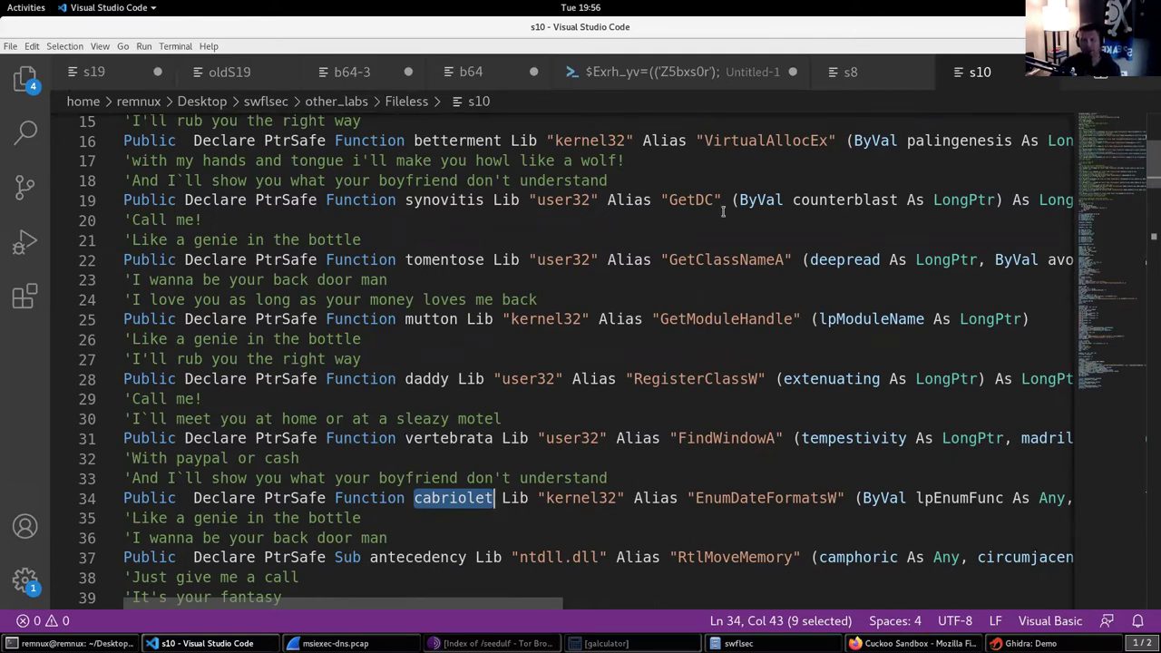
In s10, examine the VirtualAllocEx, RtlMoveMemory, GetClassNameA and EnumDateFormatsW aliases, and select the function name cabriolet
double_click(731, 140)
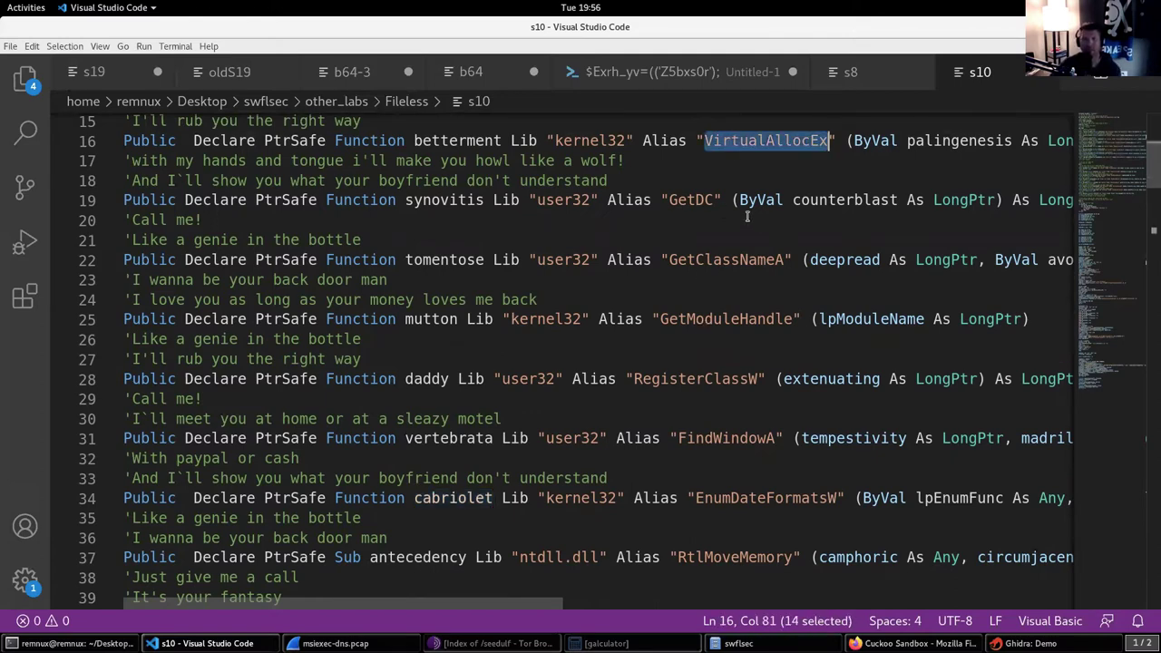
click(723, 557)
double_click(723, 557)
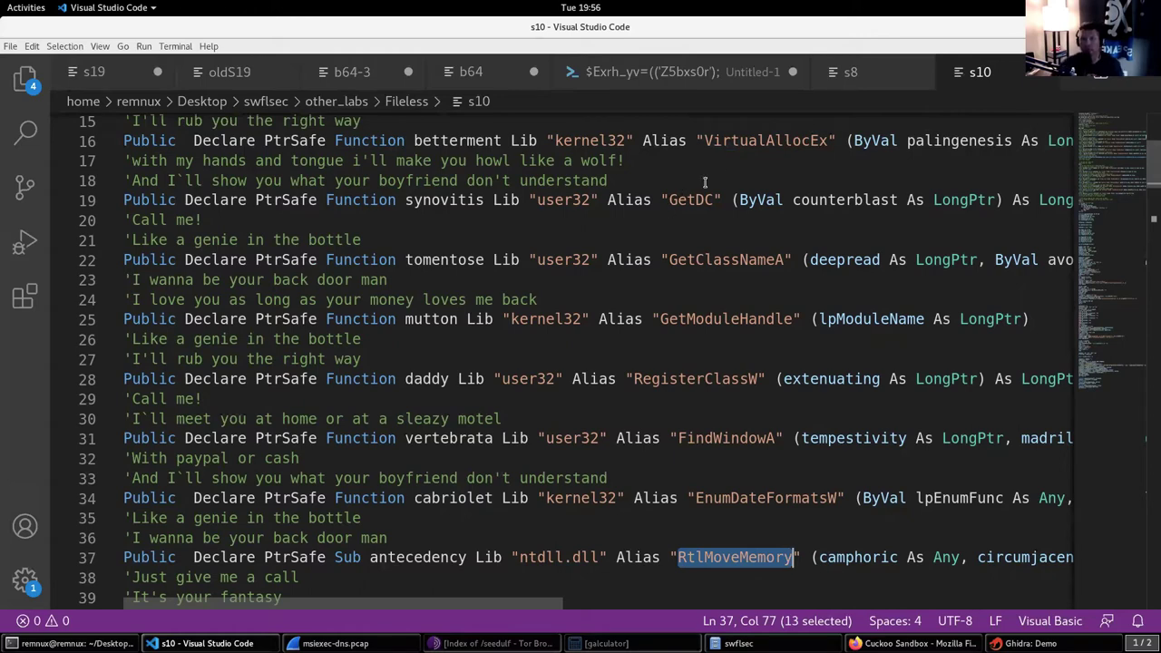
double_click(718, 139)
double_click(710, 557)
double_click(701, 261)
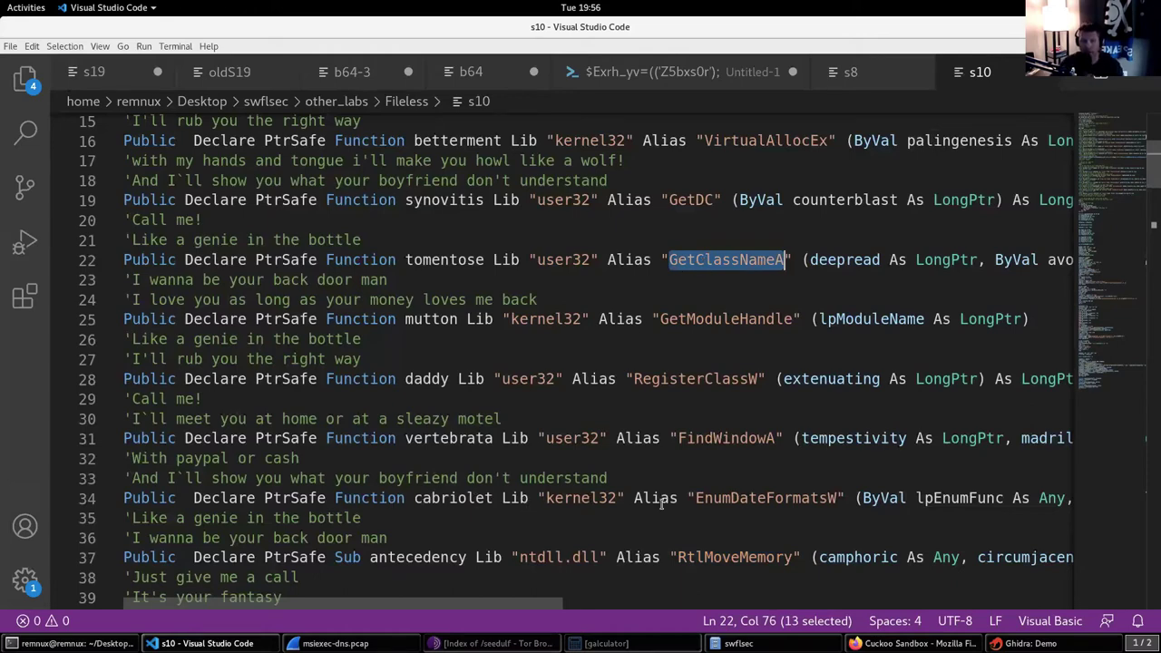
double_click(731, 498)
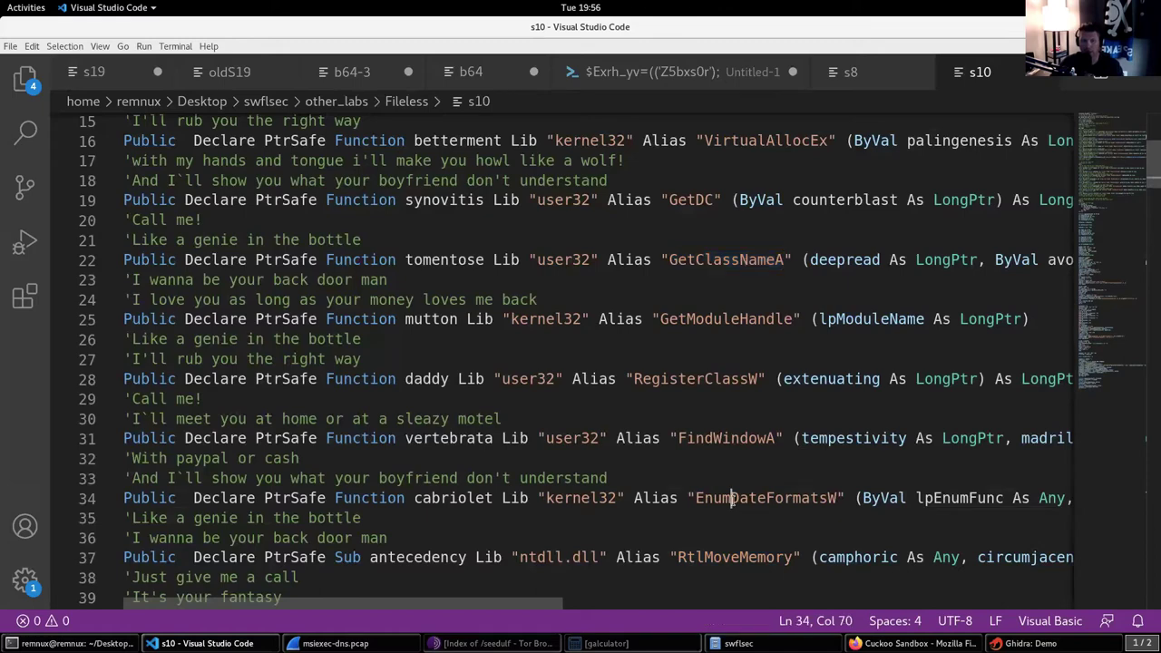
double_click(458, 498)
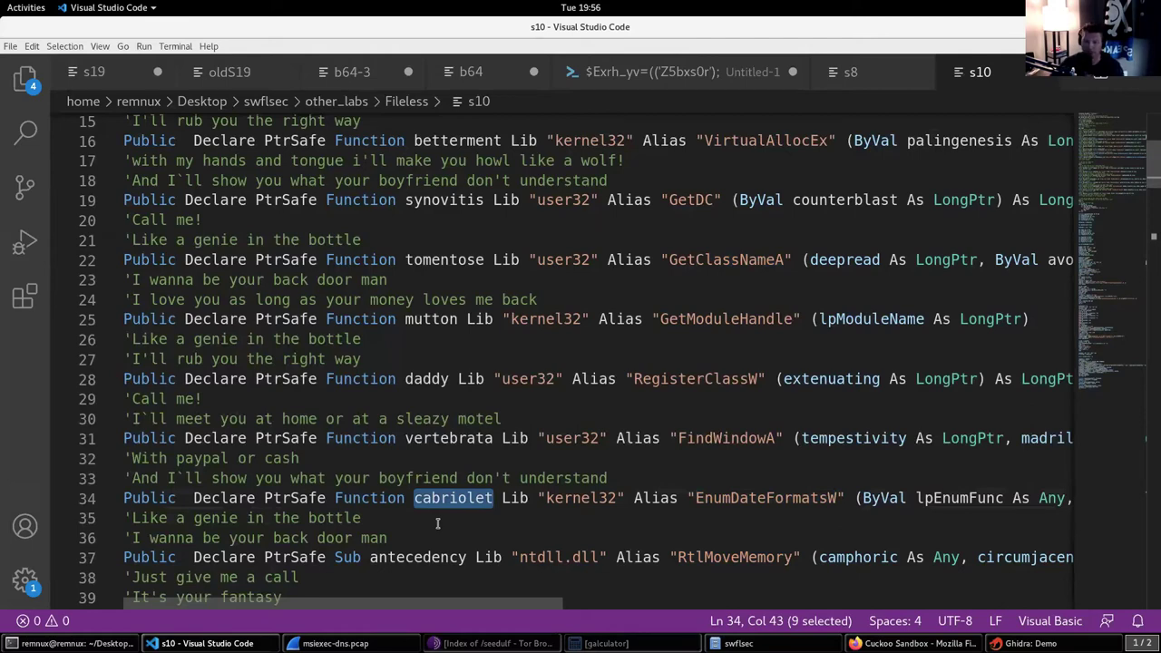
double_click(469, 500)
Search the s8 macro for cabriolet and go to the line that calls it
click(848, 77)
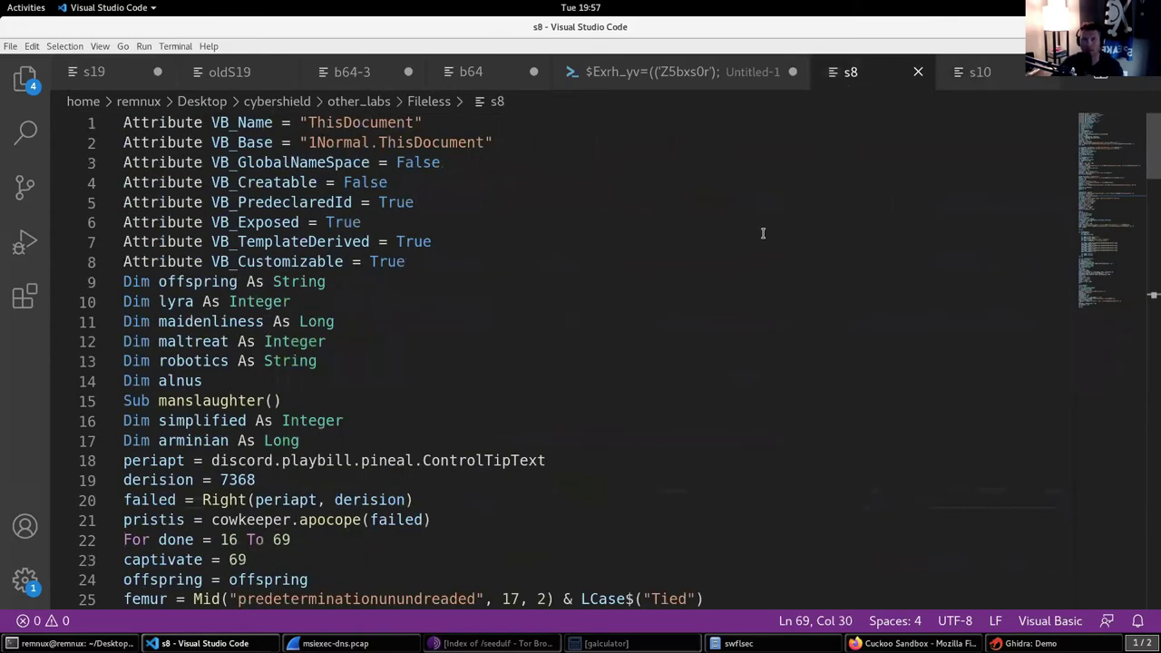
key(ctrl+f)
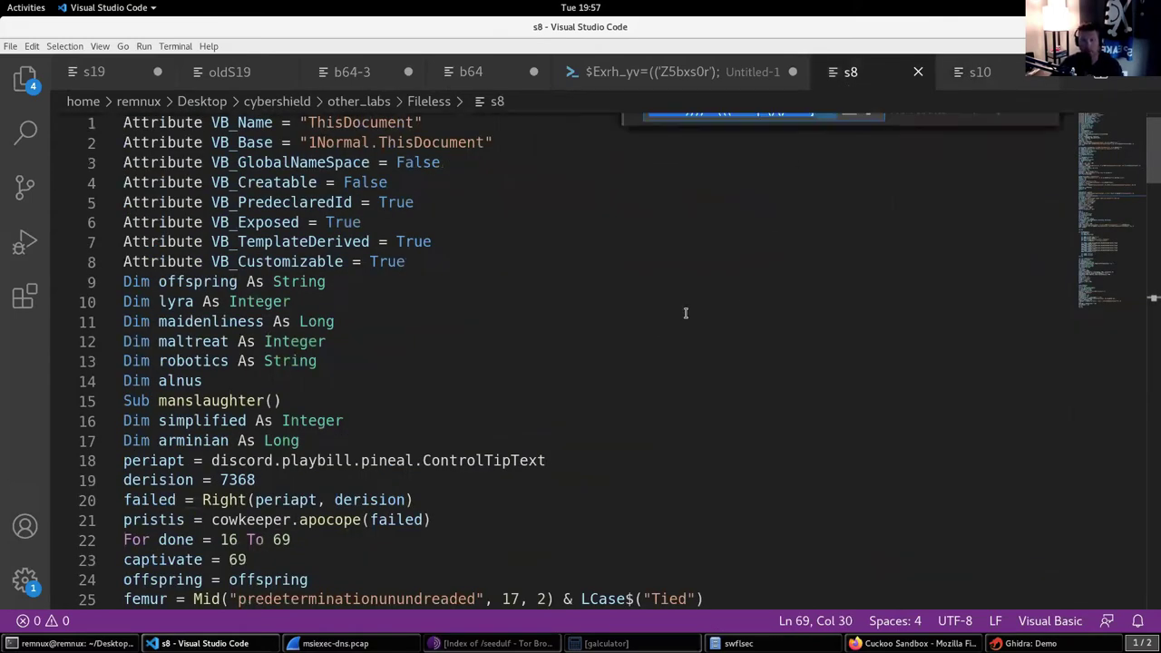
key(Return)
click(341, 400)
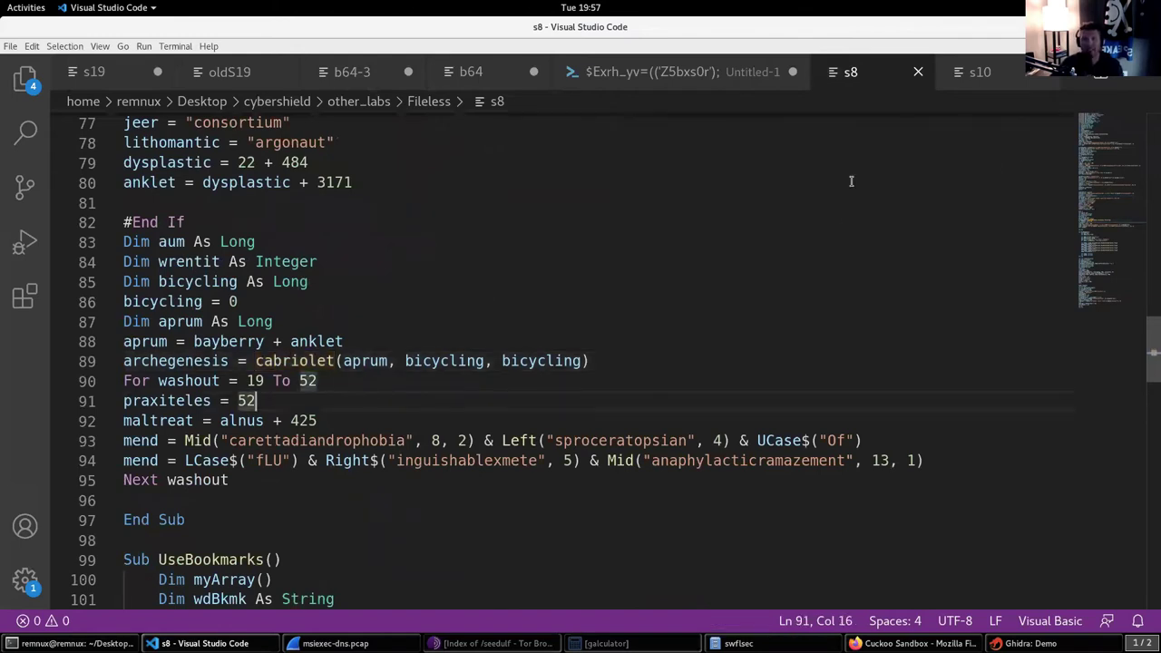
click(1045, 131)
Switch to Firefox and view the syntax section of Microsoft's EnumDateFormatsA function documentation
click(912, 643)
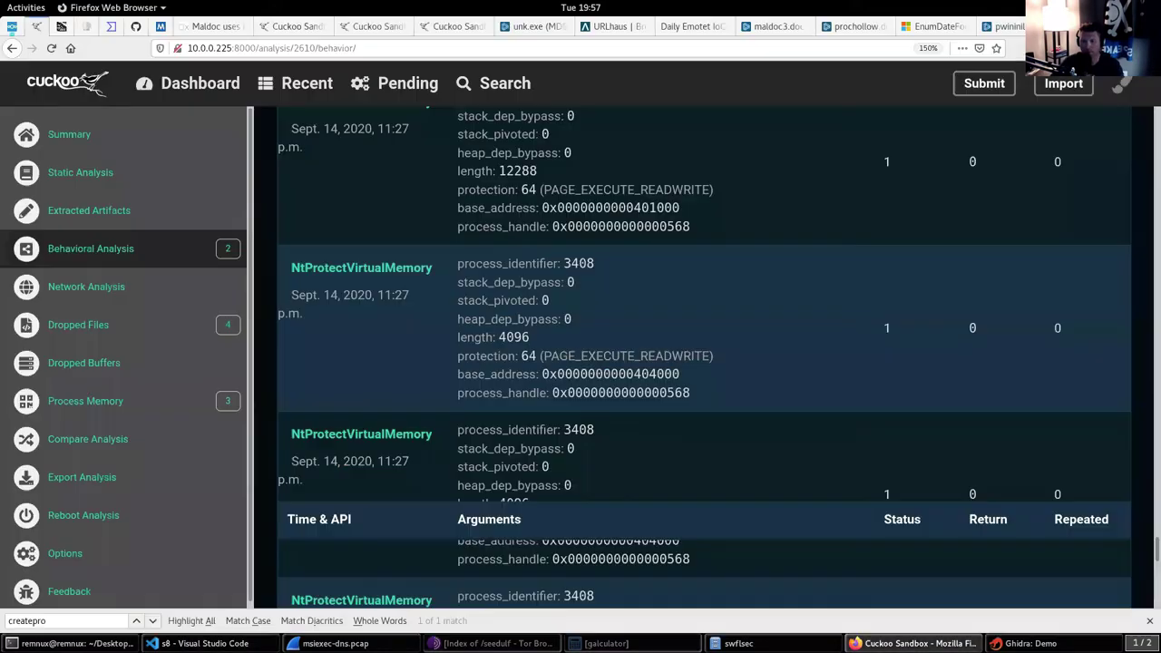
click(933, 28)
scroll(511, 172, up, 1)
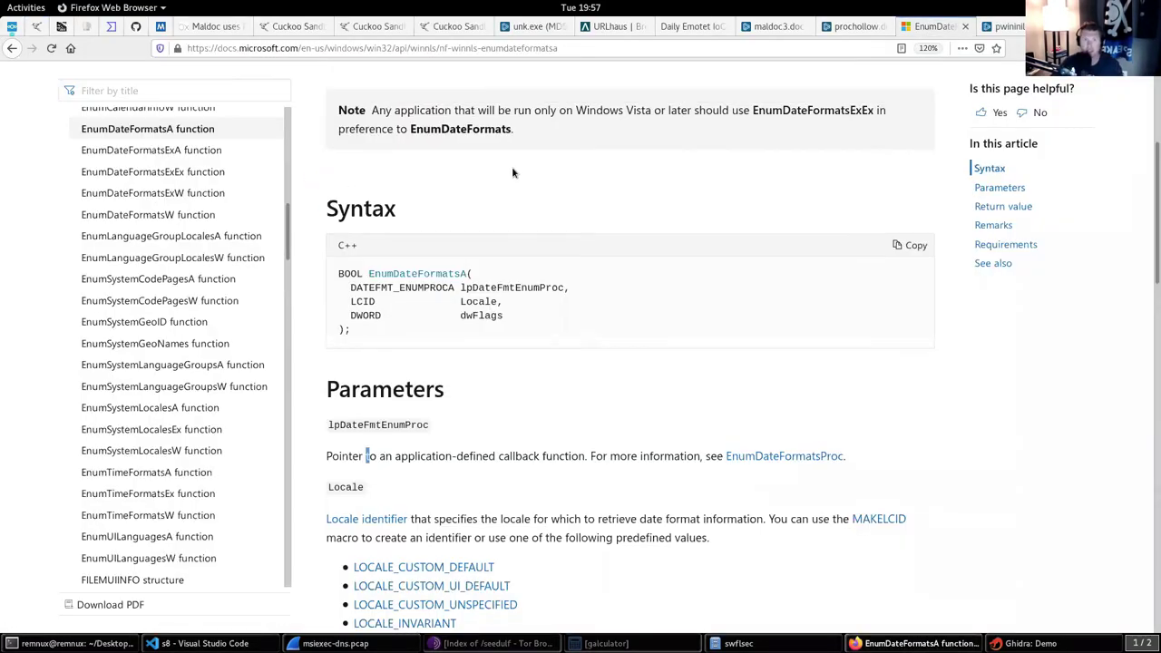
scroll(512, 173, up, 2)
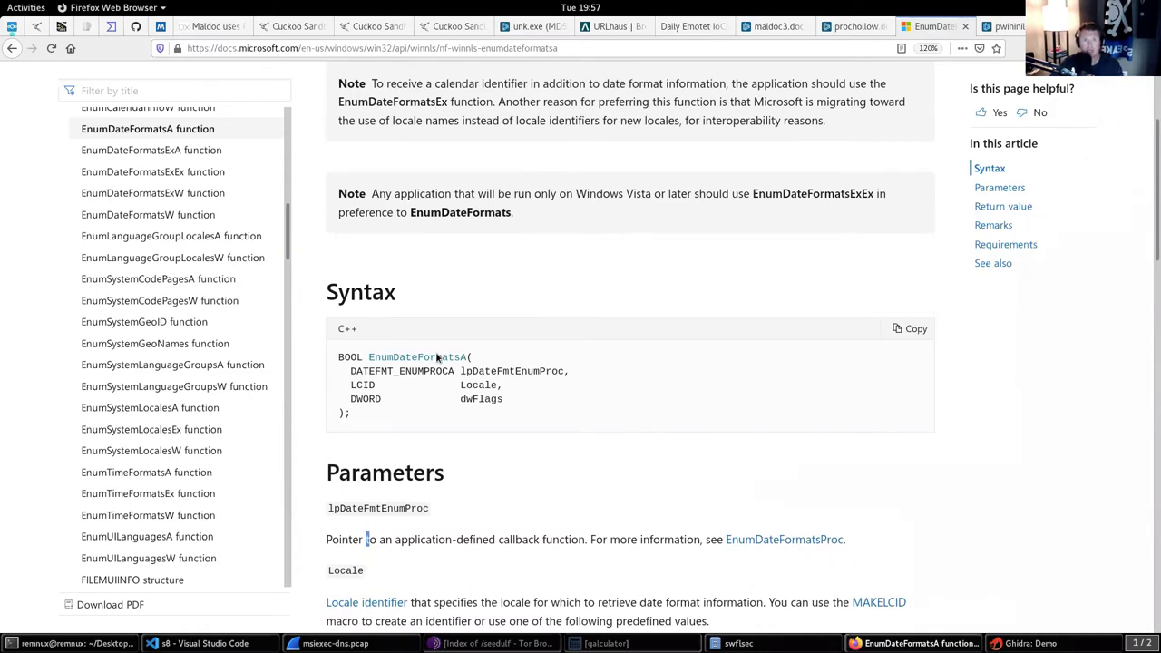
Examine the lpDateFmtEnumProc parameter in the EnumDateFormatsA syntax and read its callback function description
drag(455, 372, 570, 372)
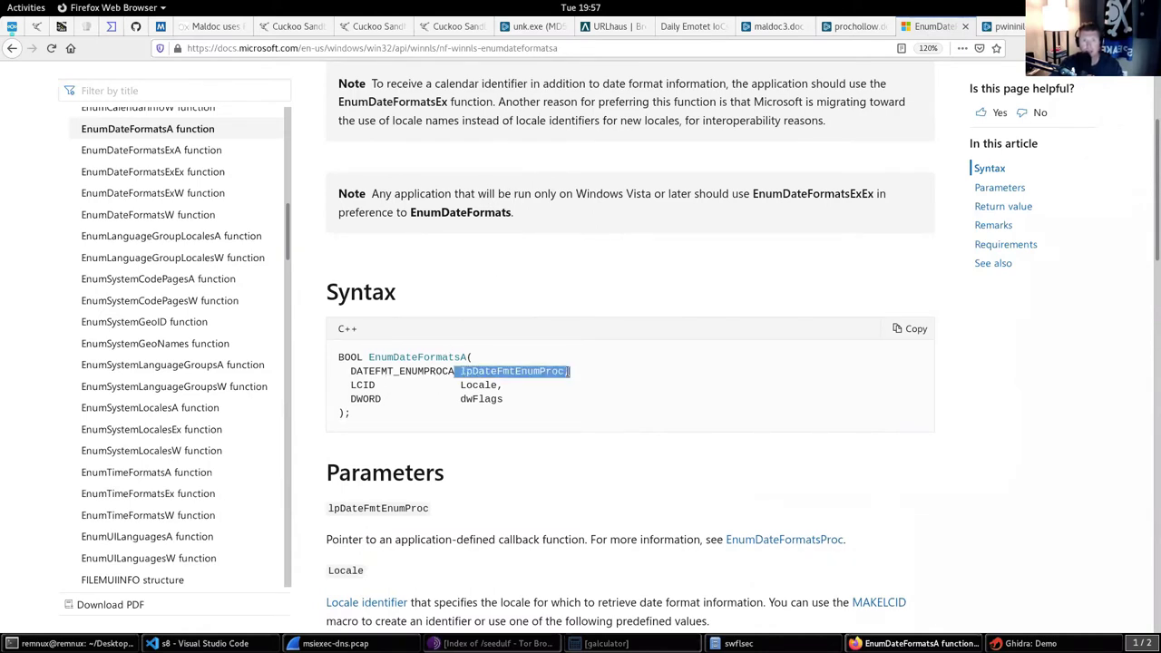
scroll(477, 472, down, 2)
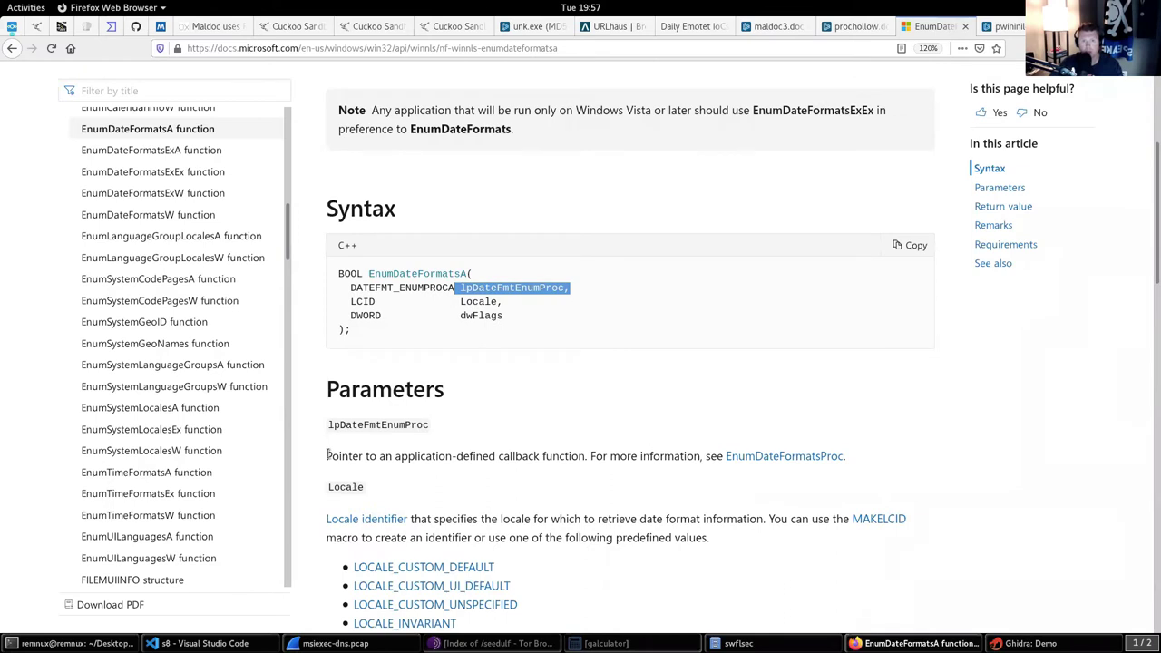
drag(329, 456, 610, 456)
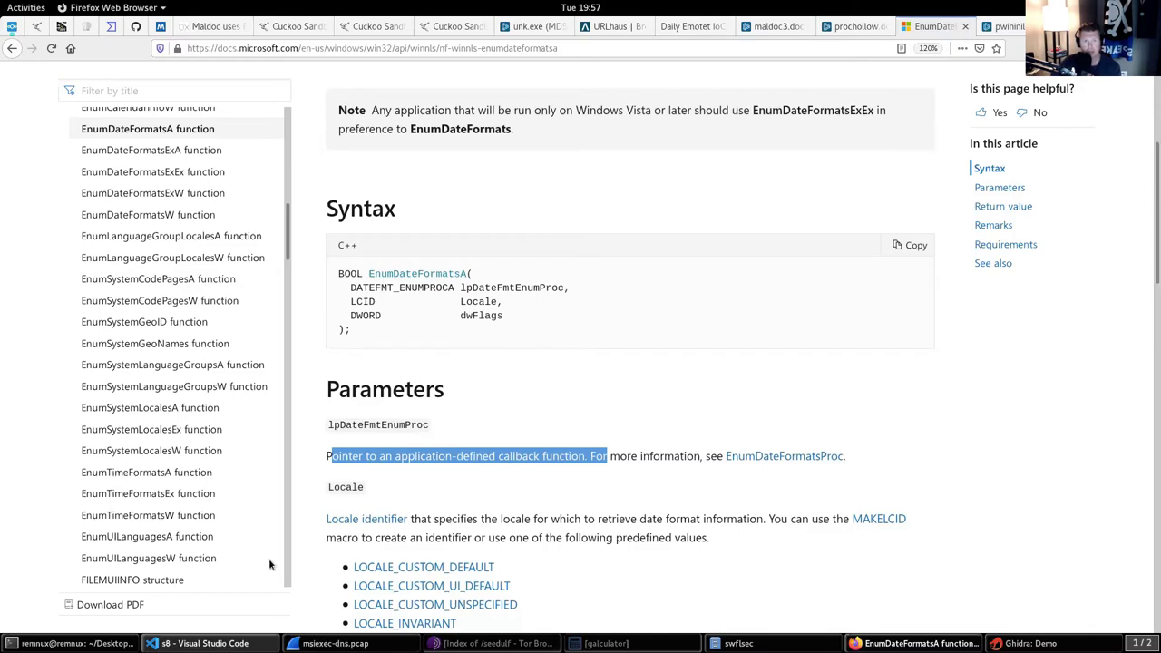
Switch to Visual Studio Code and examine the cabriolet call in s8, focusing on its first argument, aprum
key(alt+Tab)
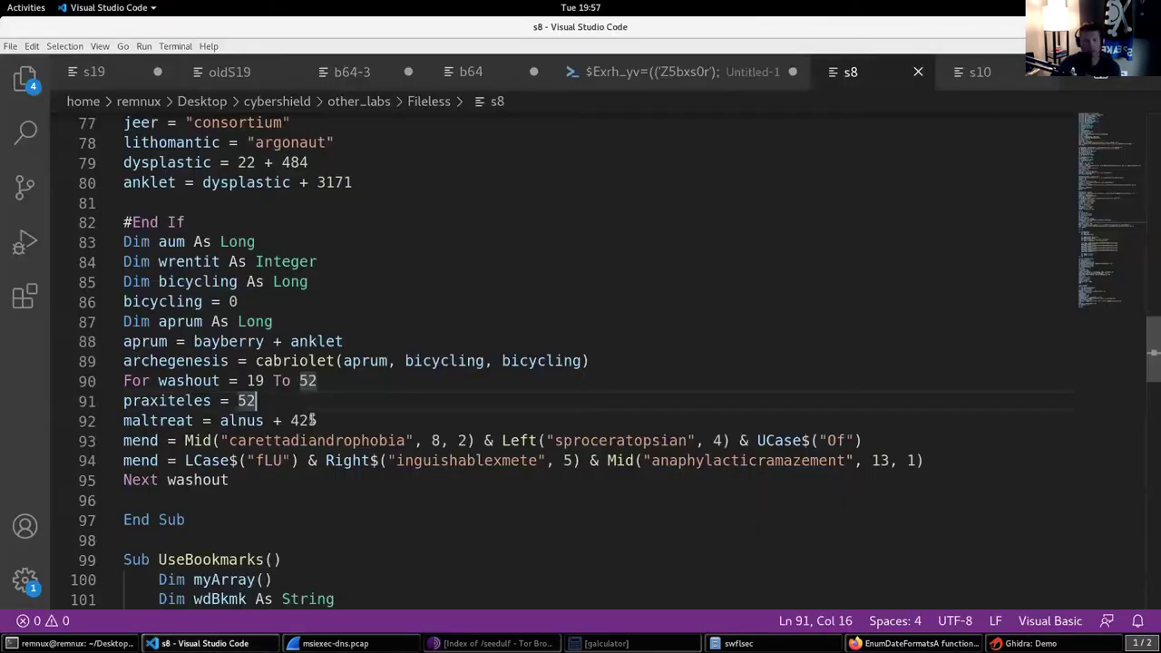
key(Down)
click(299, 361)
double_click(311, 361)
click(342, 361)
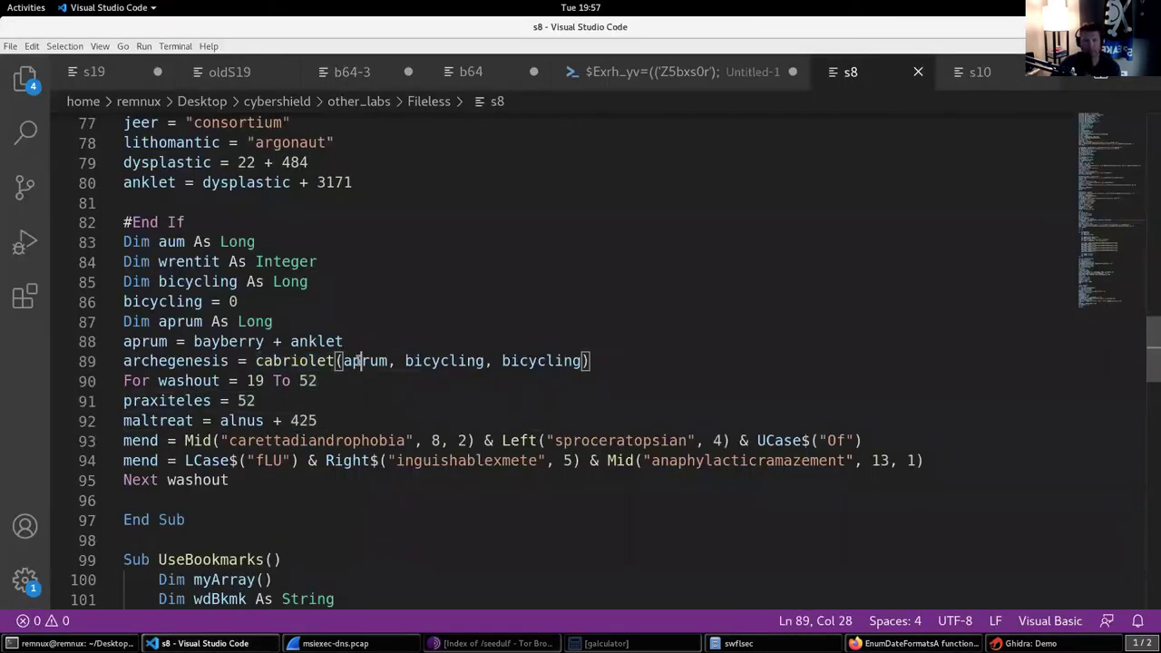
double_click(357, 361)
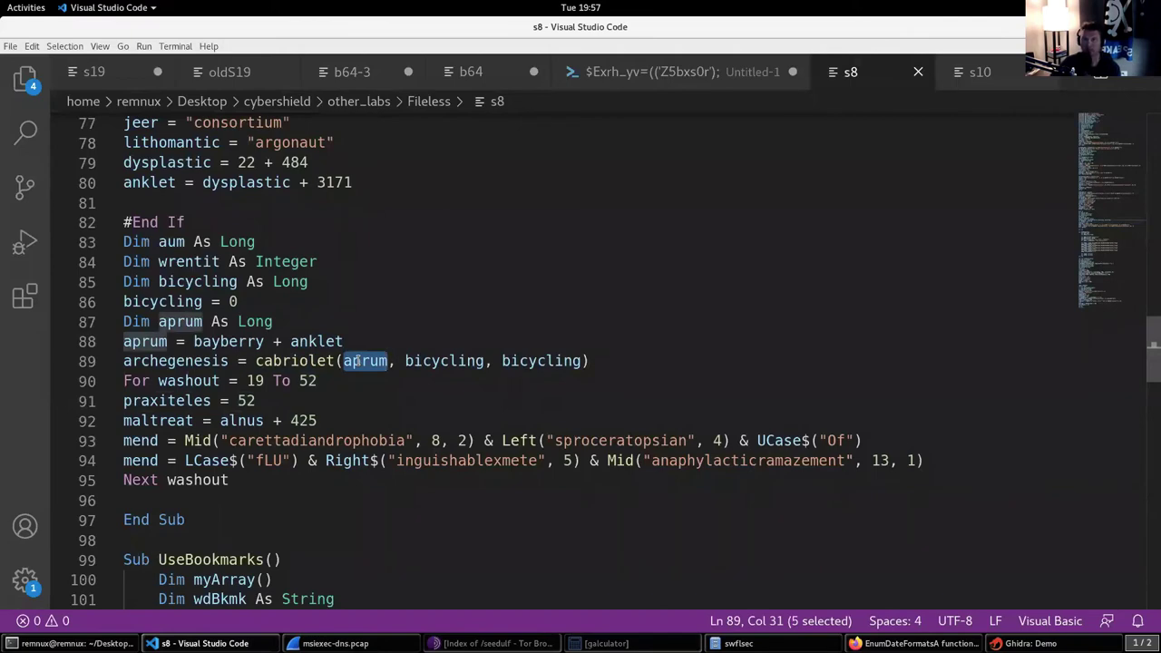
scroll(369, 333, up, 1)
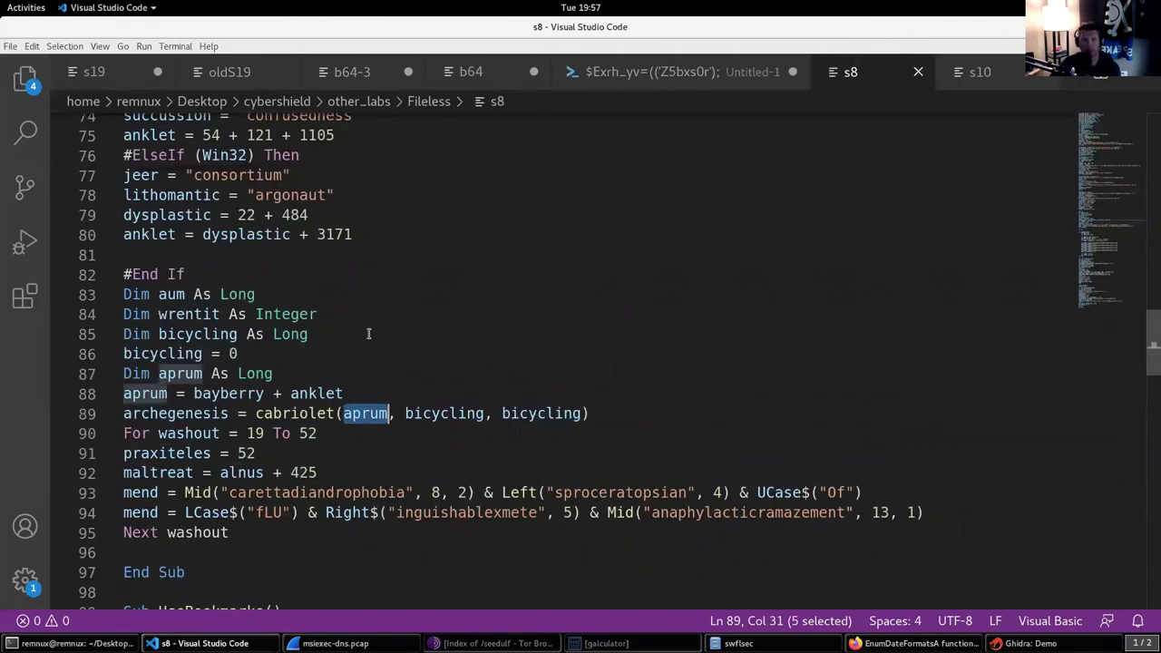
scroll(366, 334, up, 2)
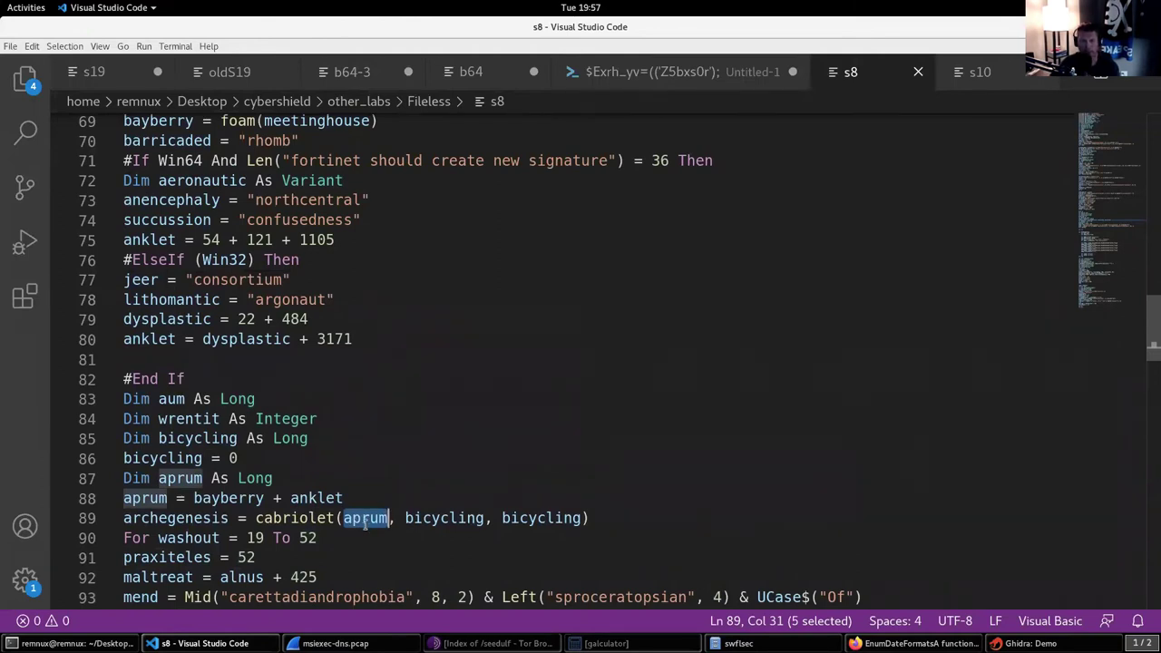
Trace aprum's assignment on line 88 to bayberry and anklet, and highlight bayberry's source, foam(meetinghouse)
double_click(141, 501)
double_click(229, 498)
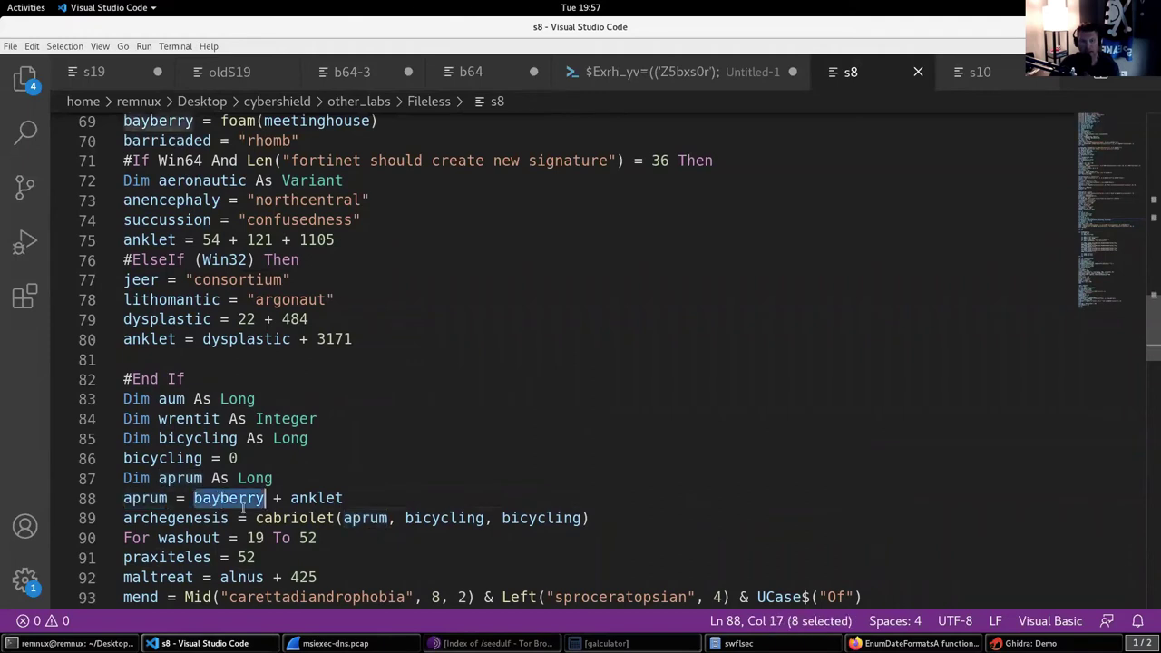
double_click(312, 500)
double_click(224, 501)
drag(221, 120, 289, 122)
drag(373, 127, 381, 124)
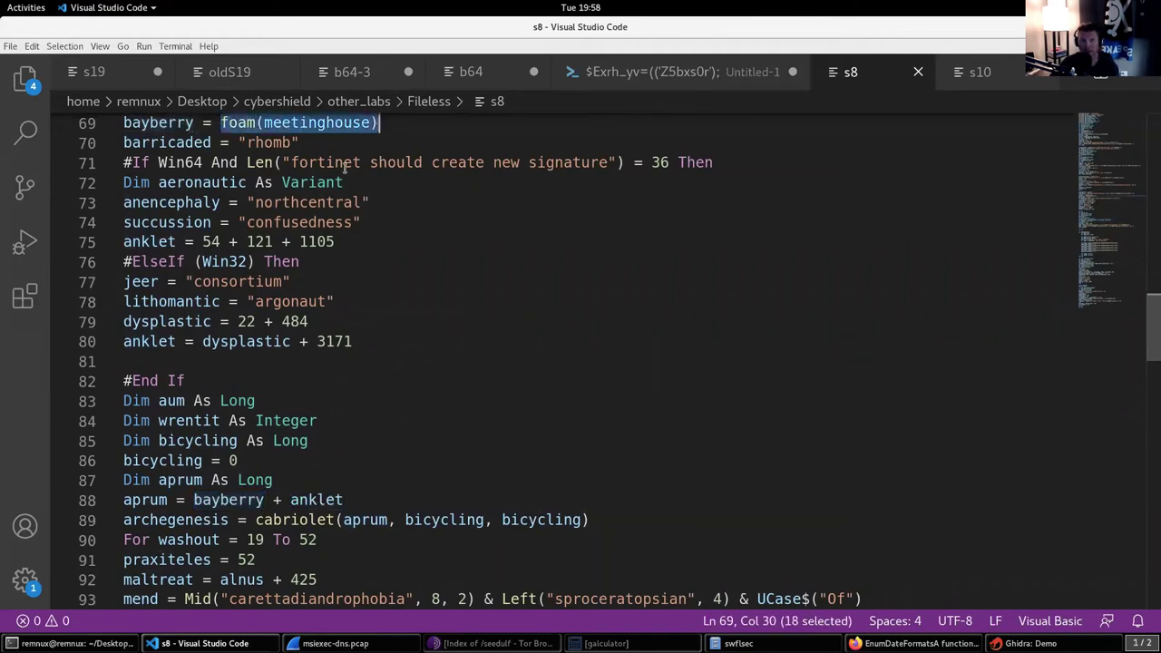
Locate the anklet assignments in the Win64 and Win32 branches of the conditional block
double_click(310, 500)
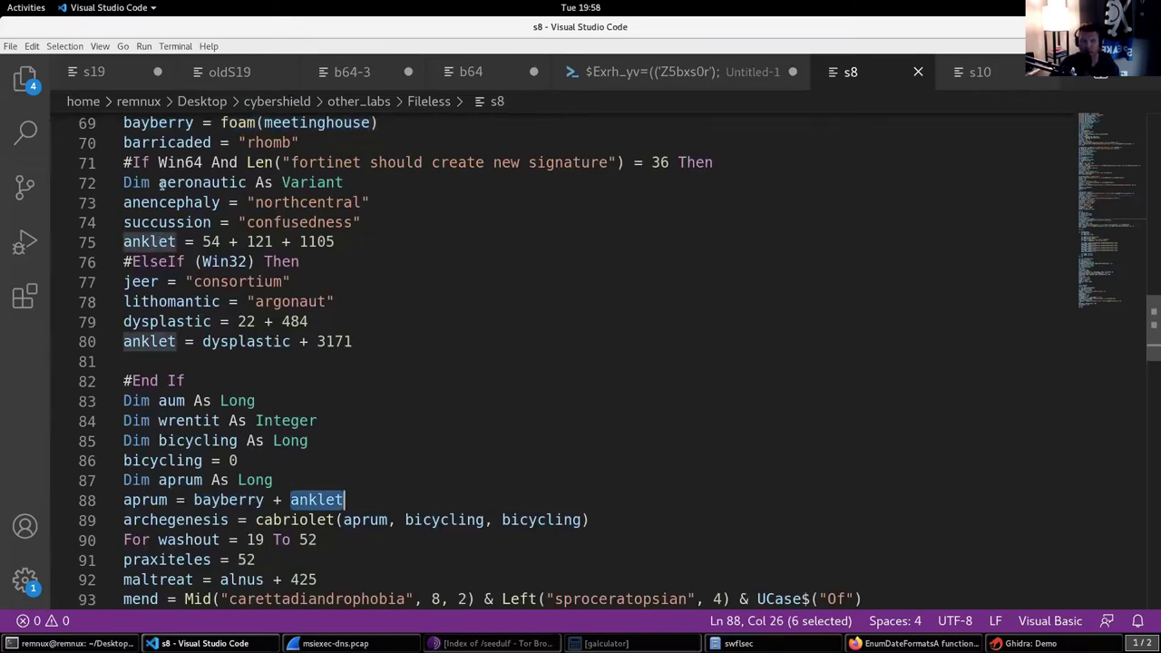
double_click(161, 162)
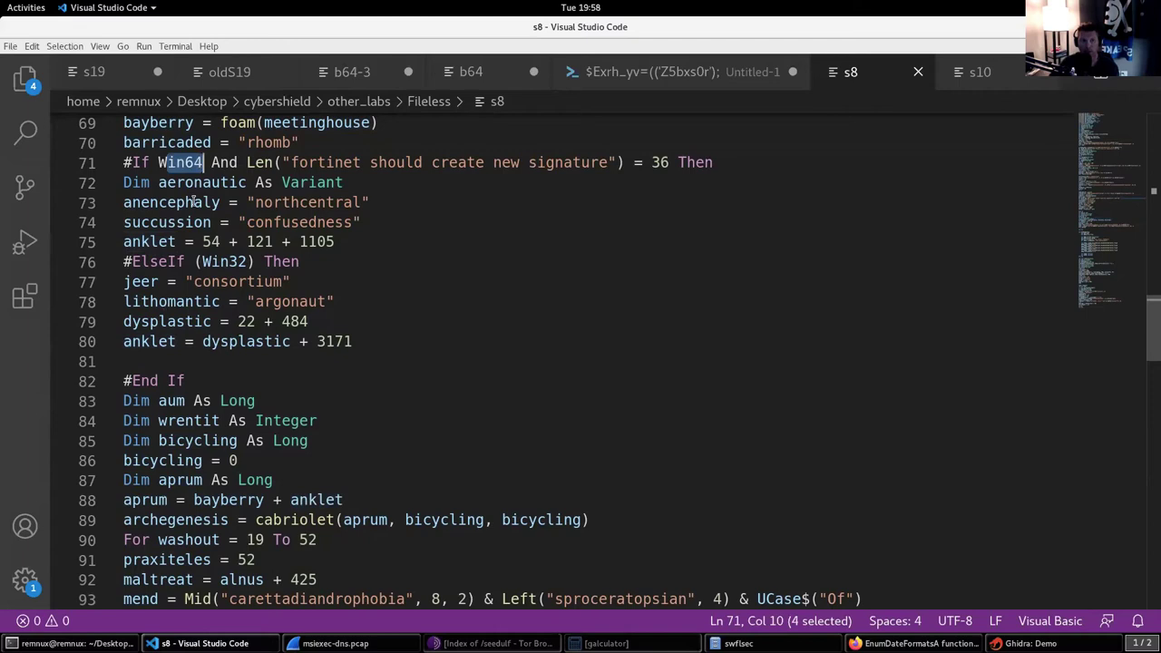
double_click(155, 241)
double_click(156, 261)
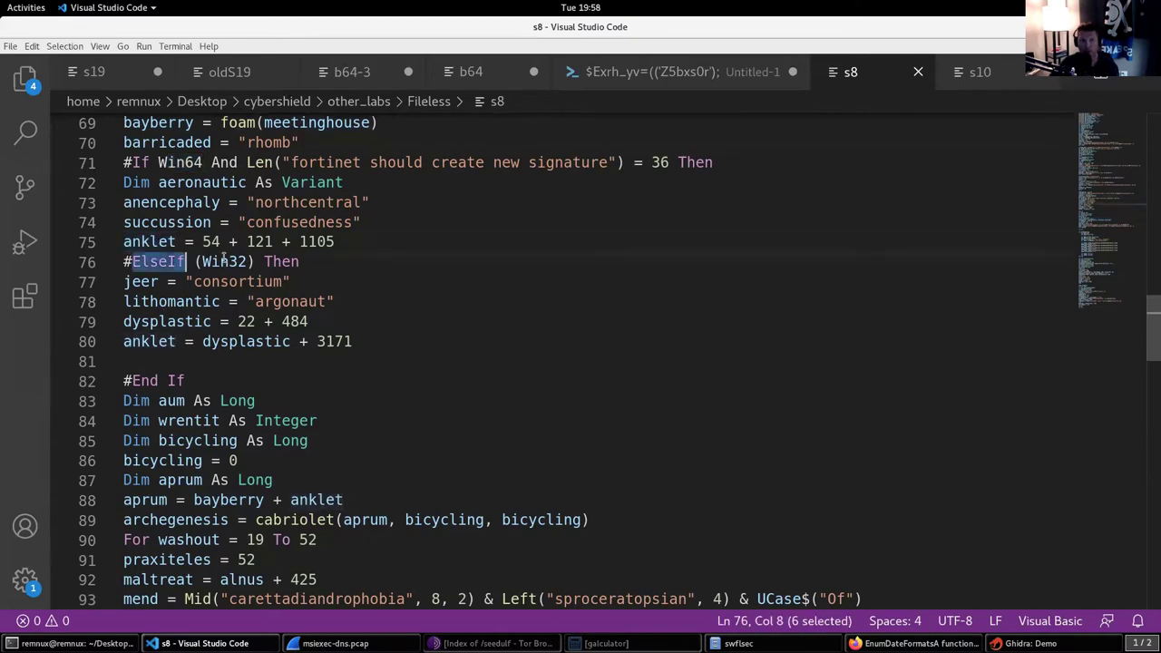
click(230, 261)
double_click(136, 341)
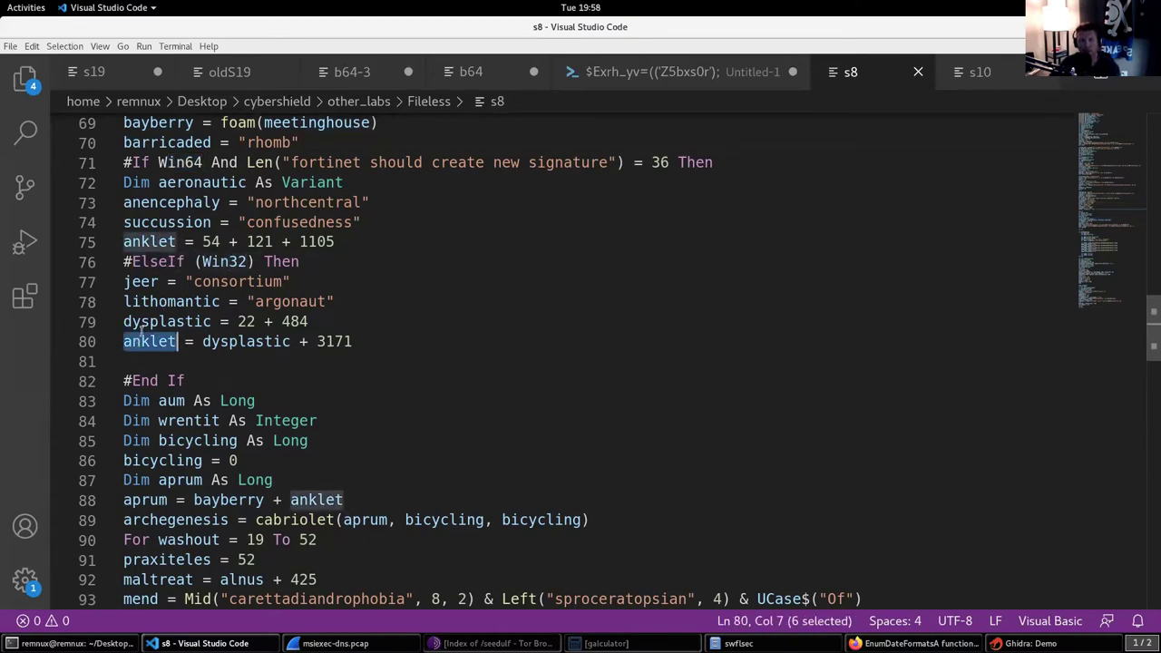
Compare bayberry with both anklet assignments, highlight the Win32 dysplastic and anklet sums on lines 79 and 80, and switch to galculator
double_click(166, 122)
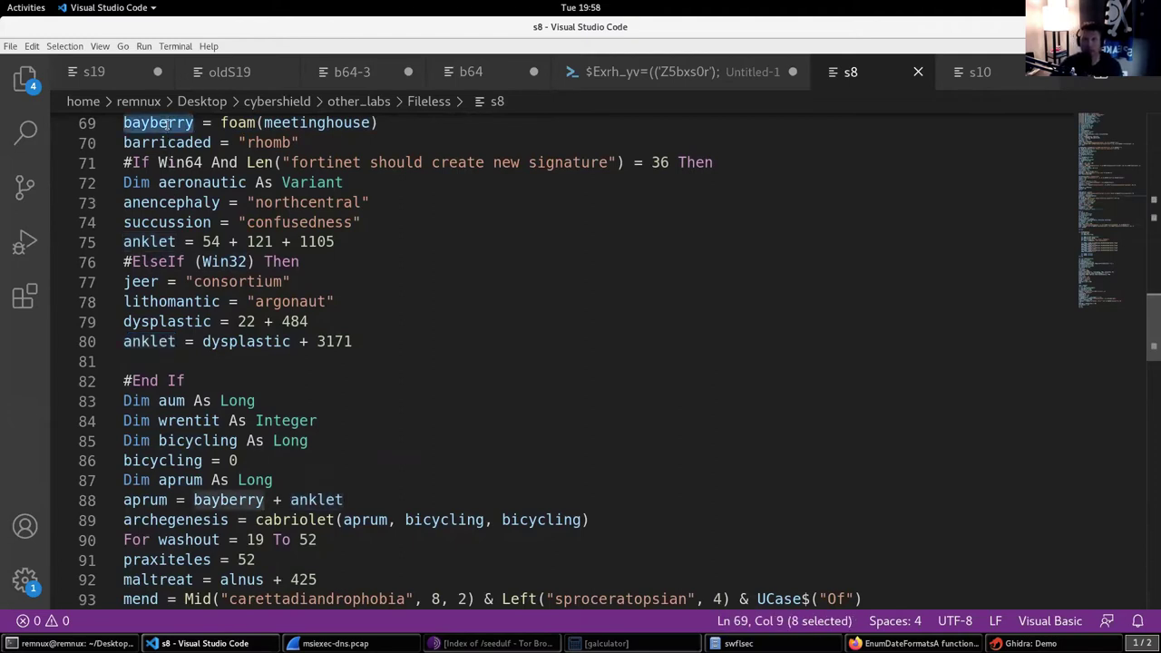
double_click(166, 241)
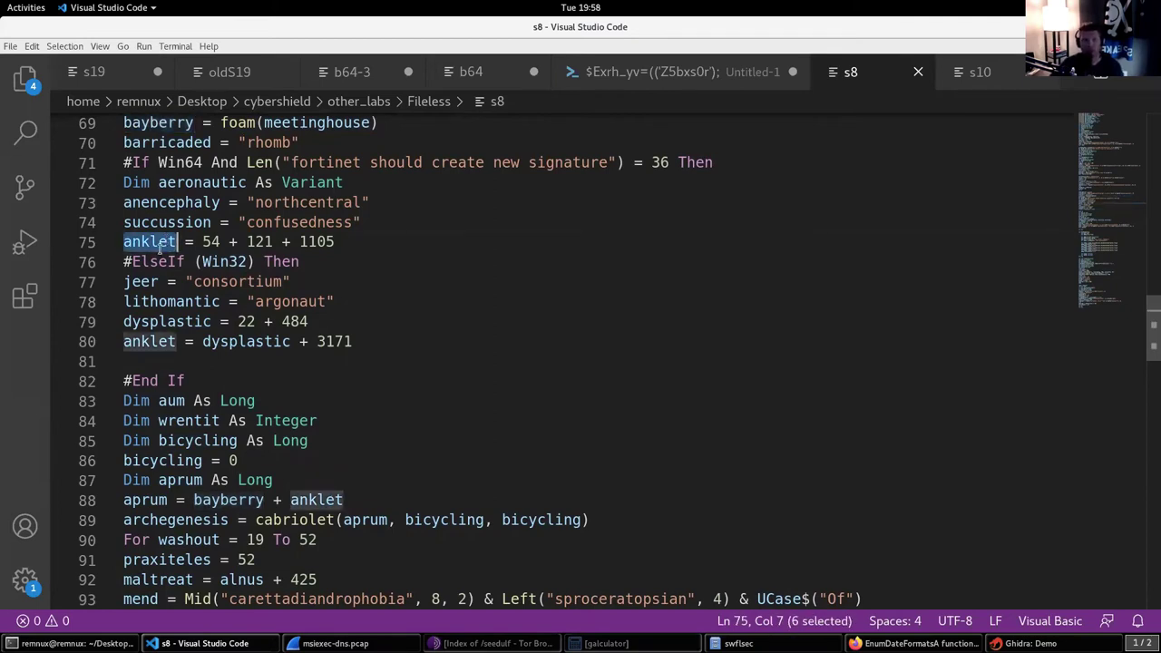
double_click(157, 341)
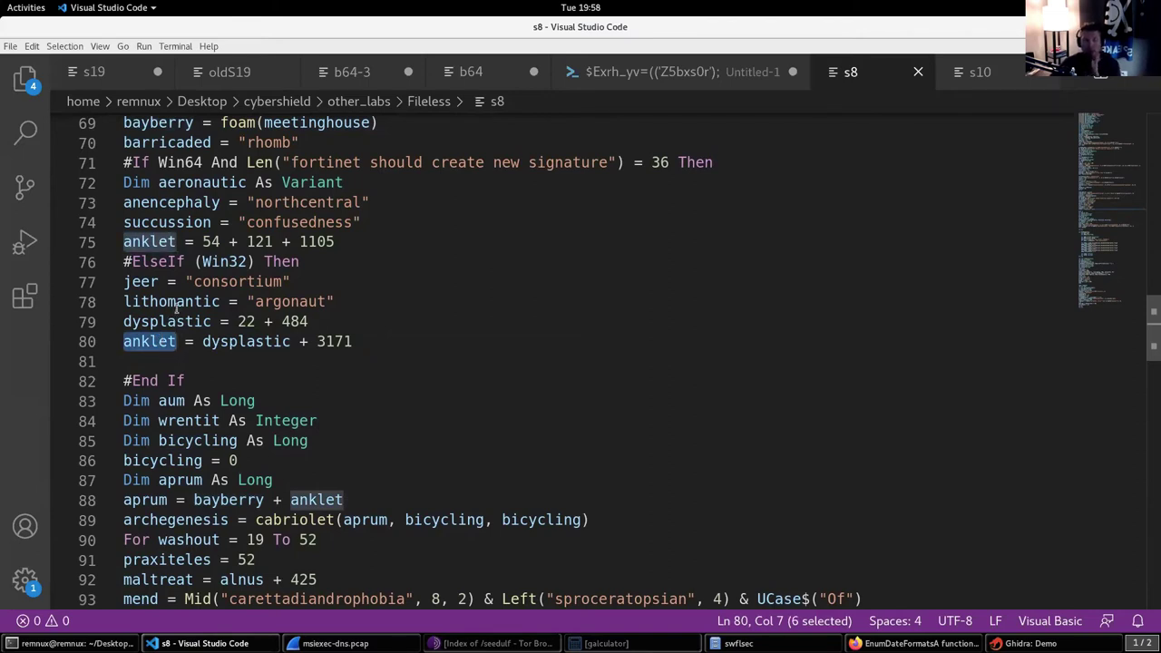
click(185, 321)
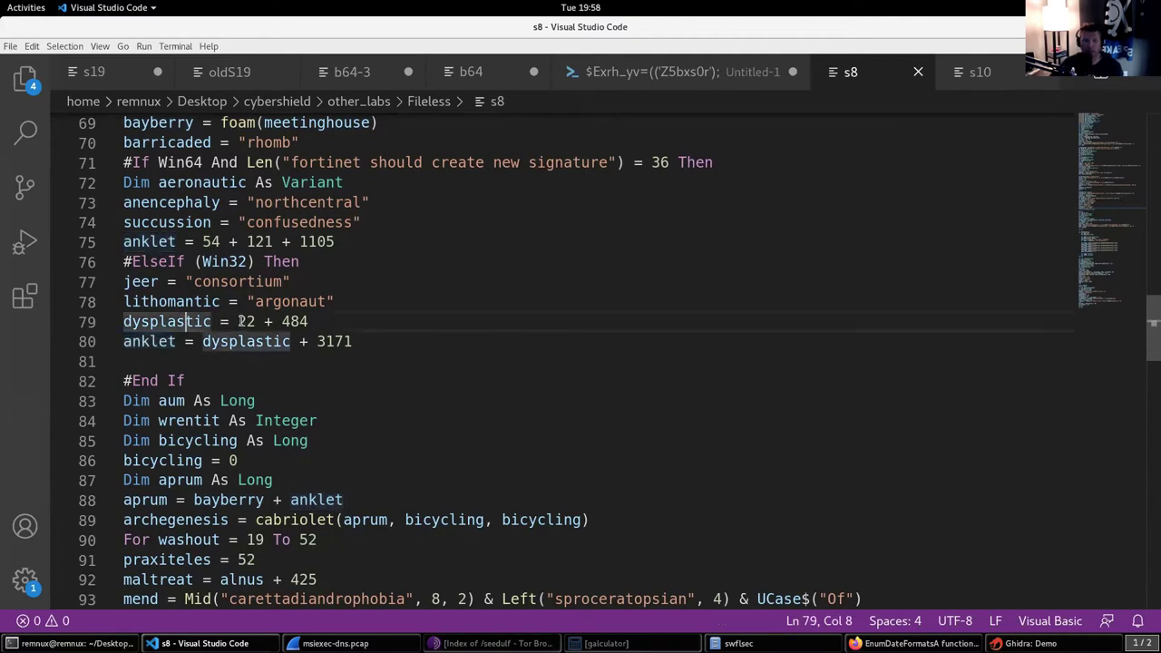
drag(239, 321, 352, 341)
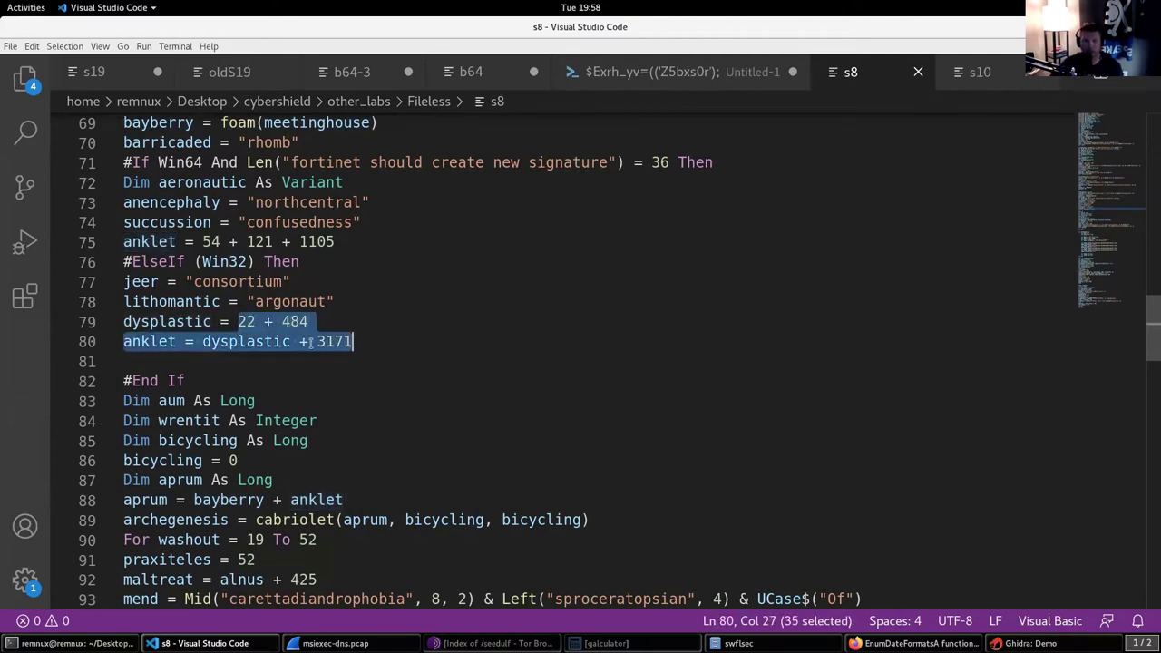
click(603, 643)
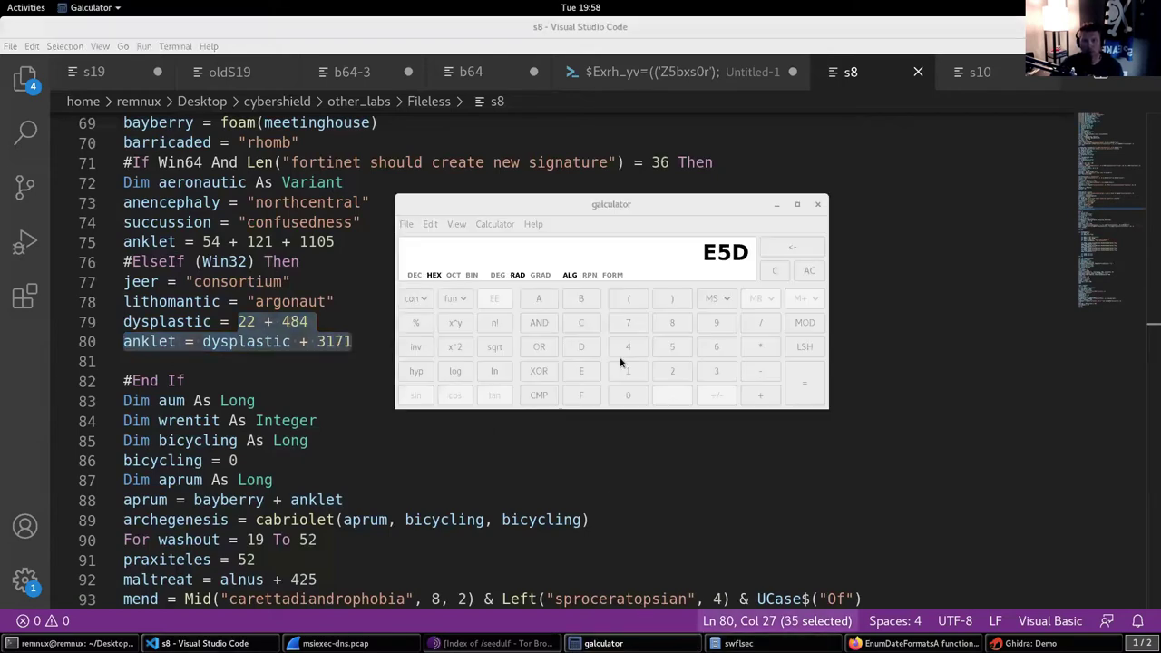
click(775, 271)
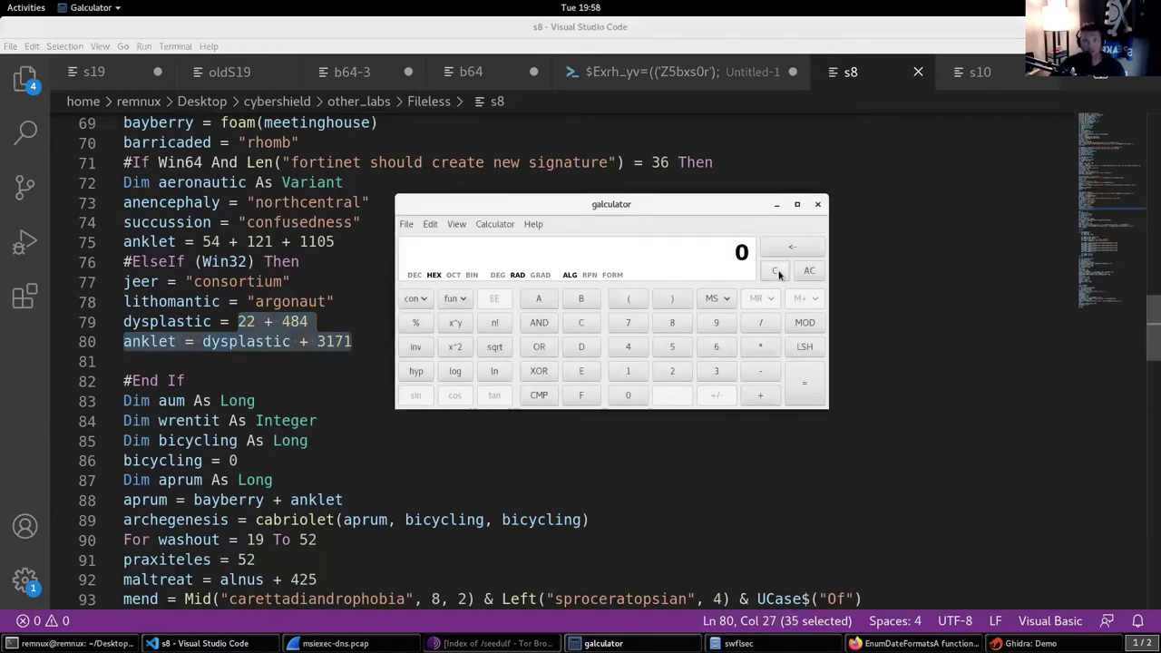
text(22)
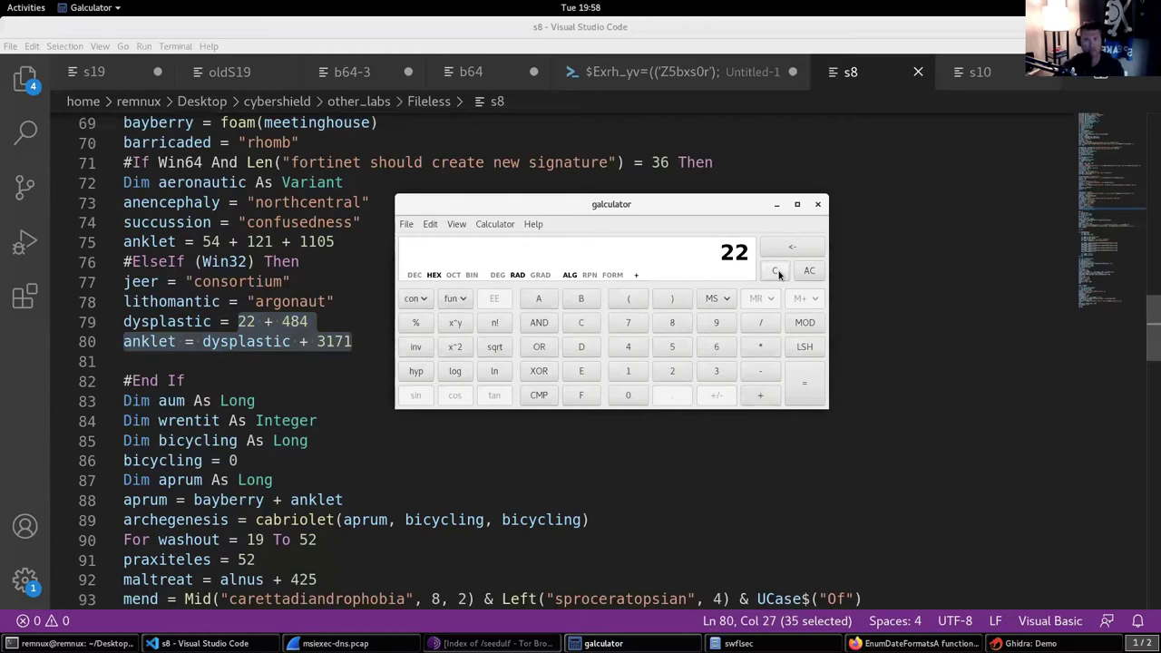
text(+484)
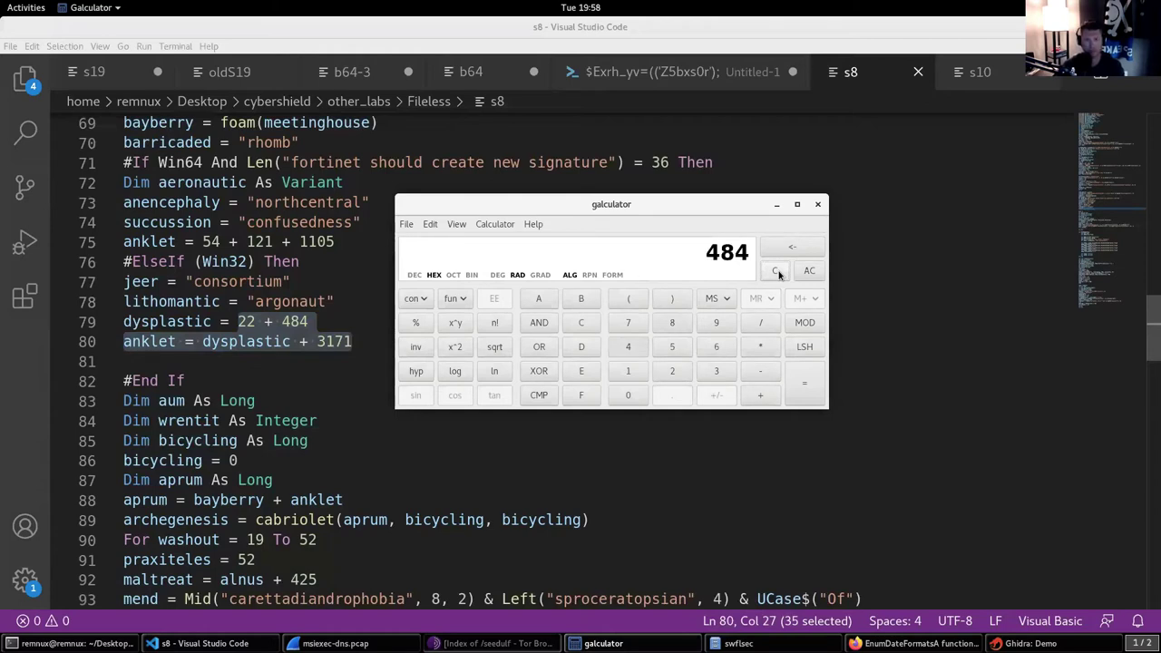
key(Return)
text(3171)
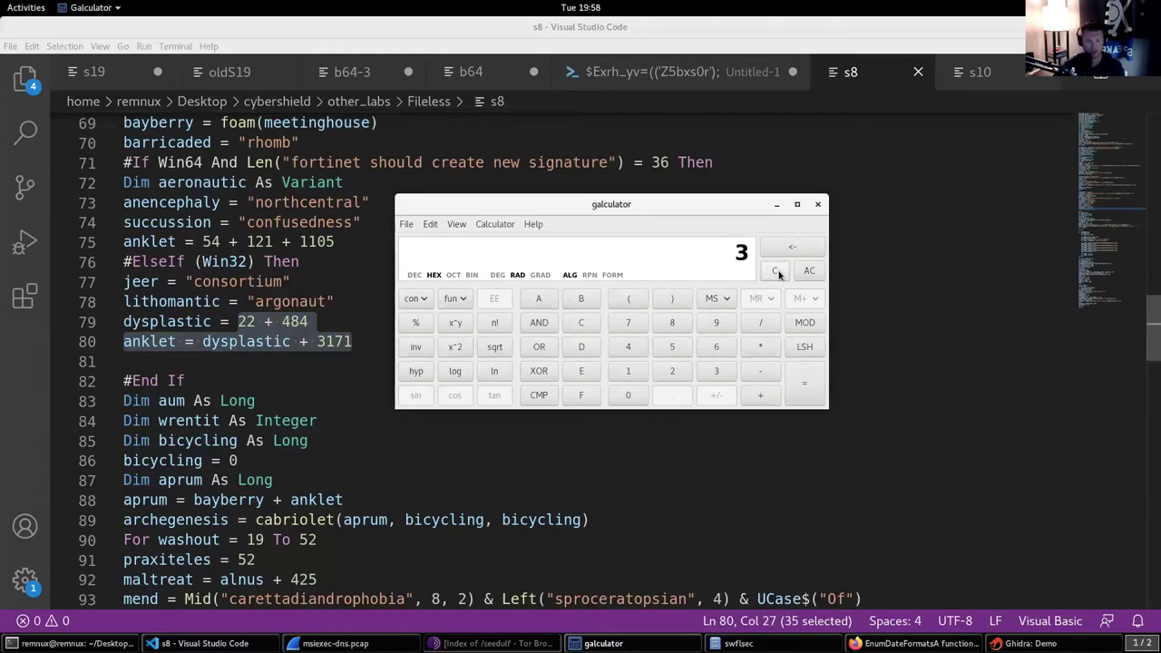
Add 22, 484 and 3171 in decimal, convert the sum to hexadecimal, and return to the aprum argument of the cabriolet call
click(414, 274)
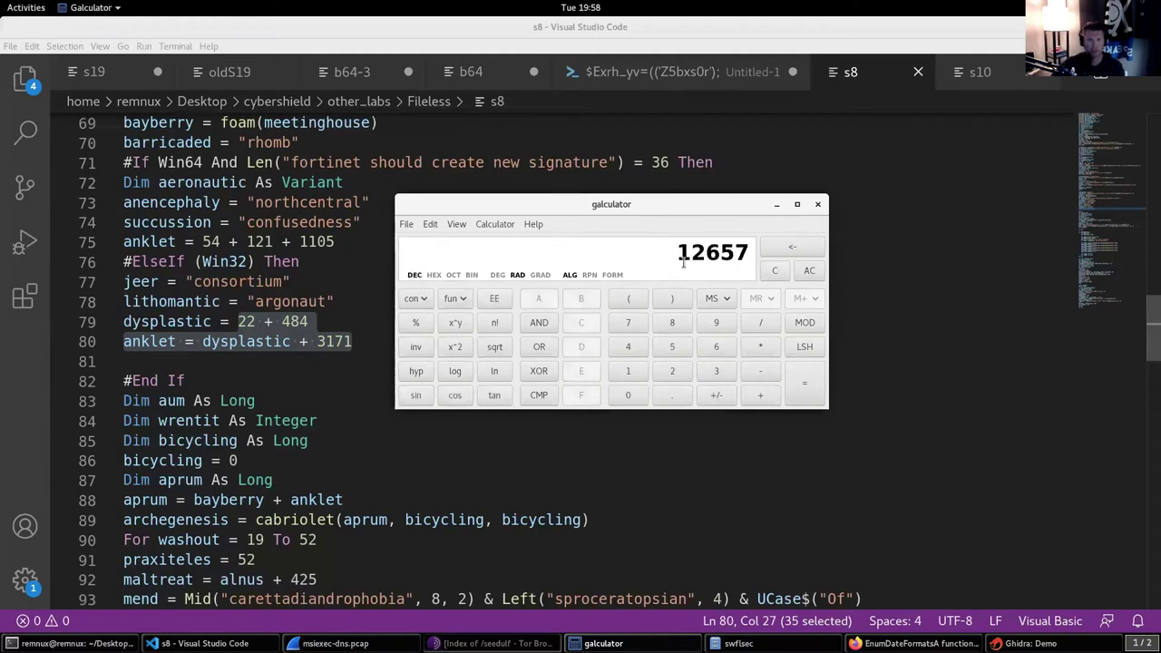
click(773, 270)
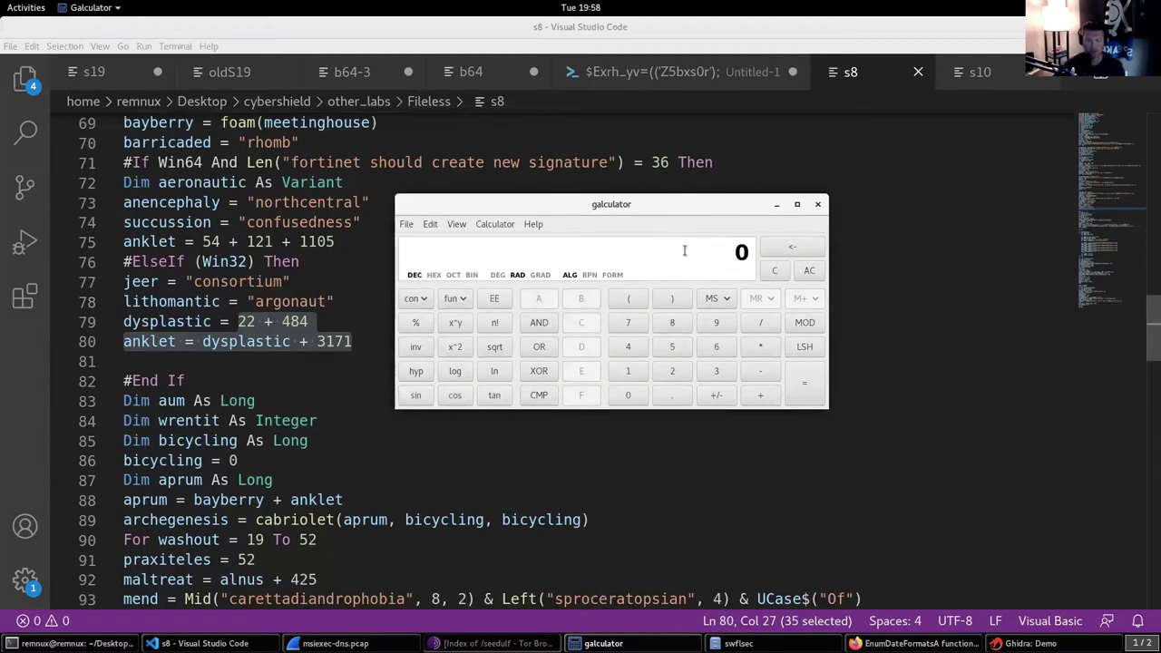
text(1212+)
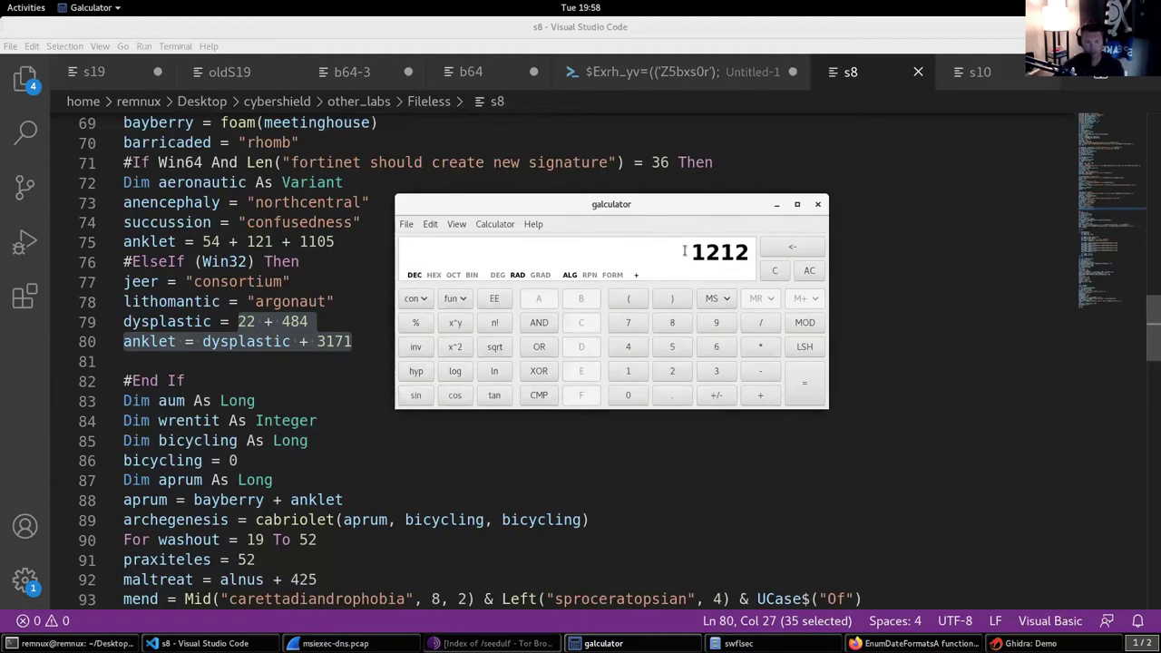
click(810, 271)
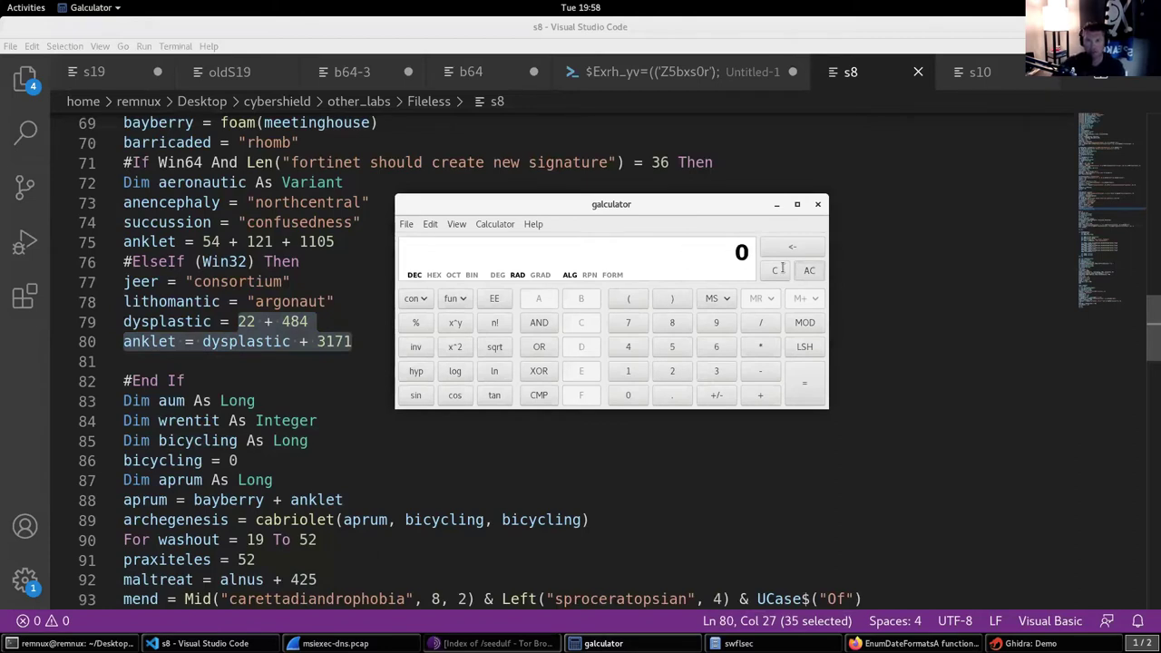
text(22)
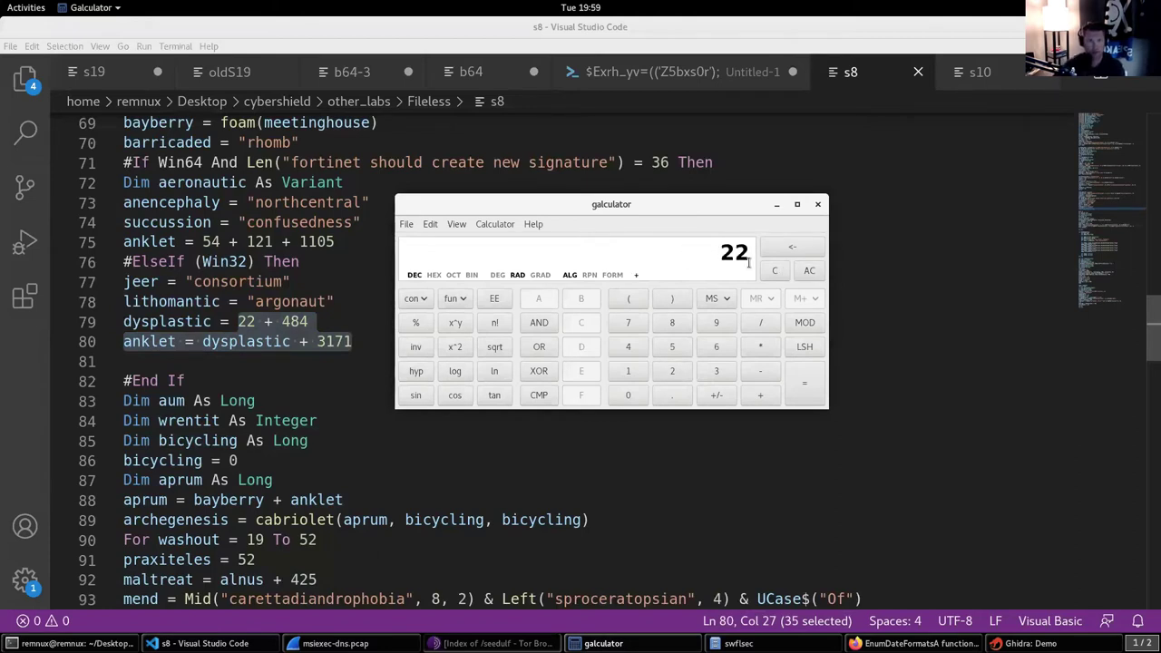
text(+484)
key(Return)
text(3171)
key(Return)
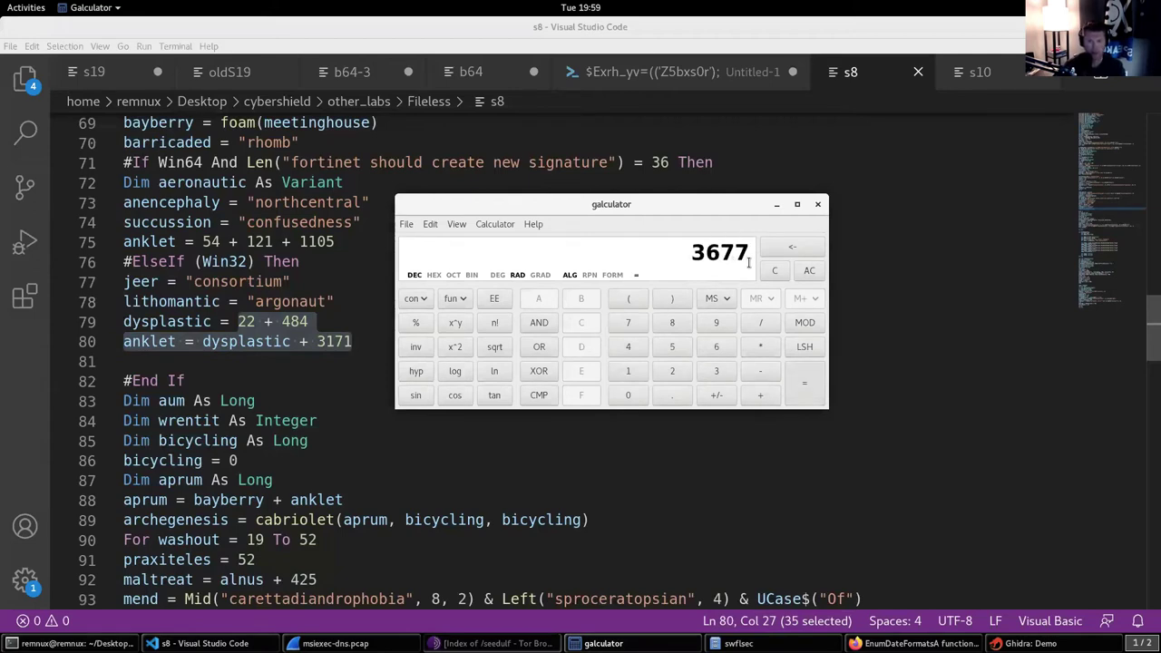
click(434, 274)
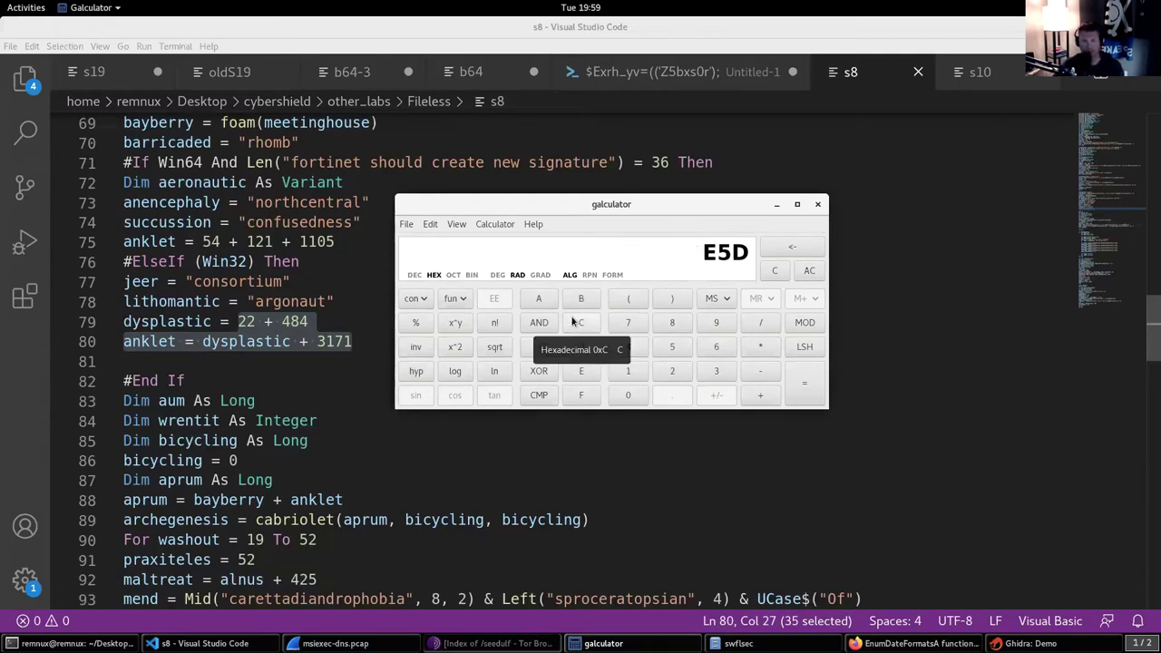
double_click(354, 520)
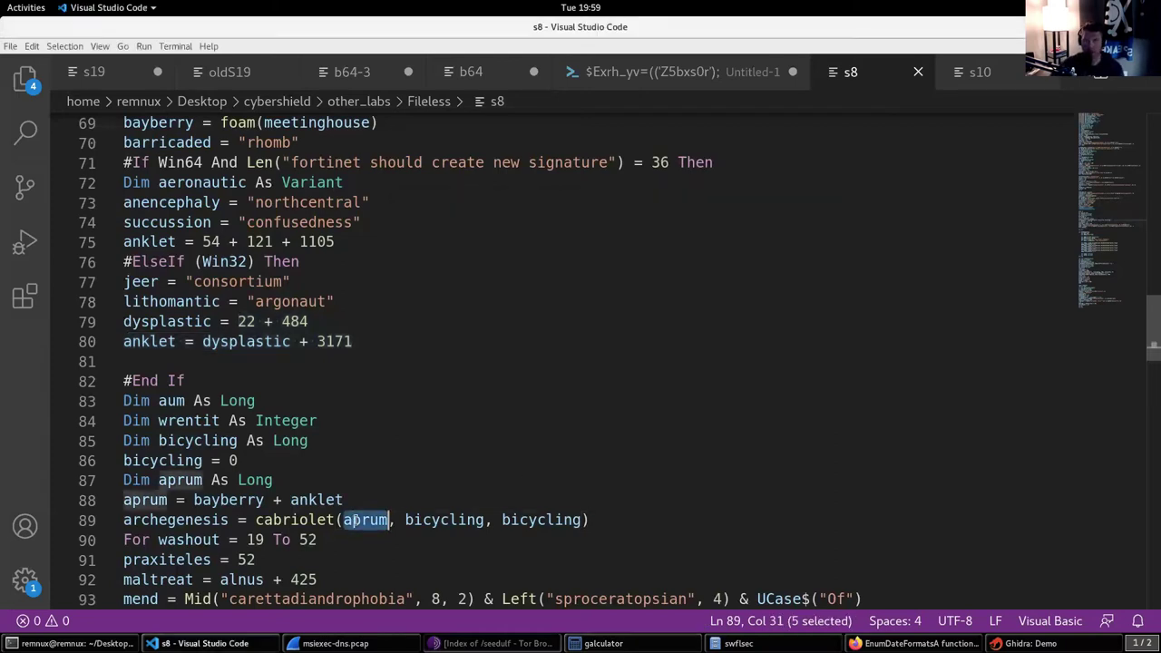
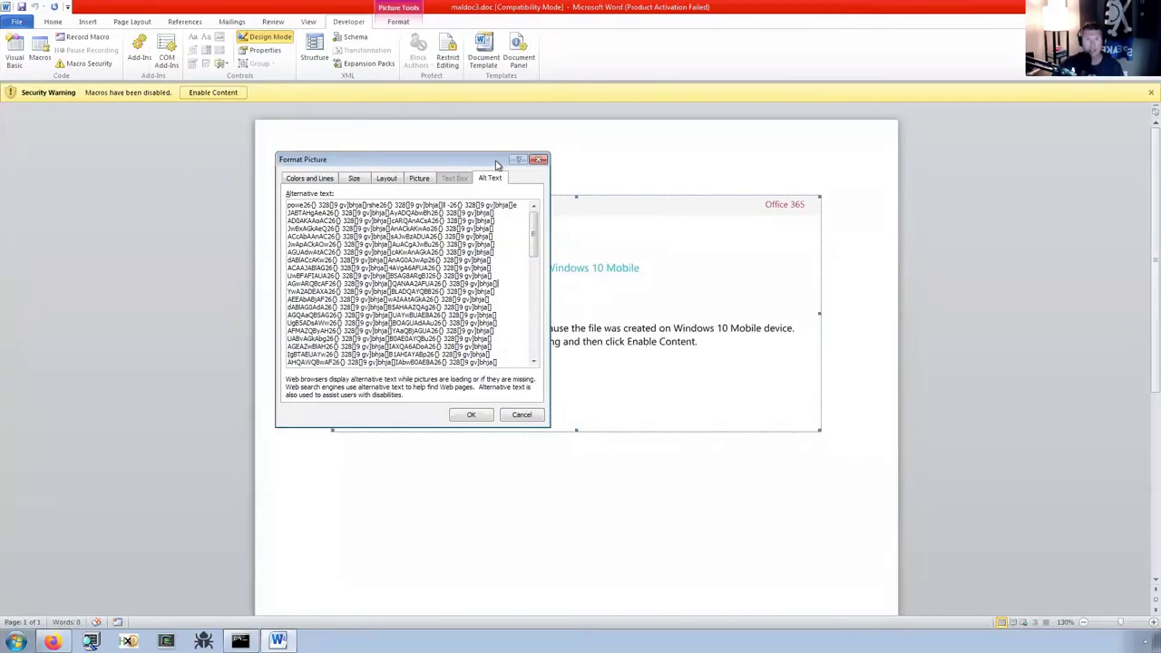
Close the Format Picture dialog in maldoc3.doc and open the document's Visual Basic editor
click(549, 160)
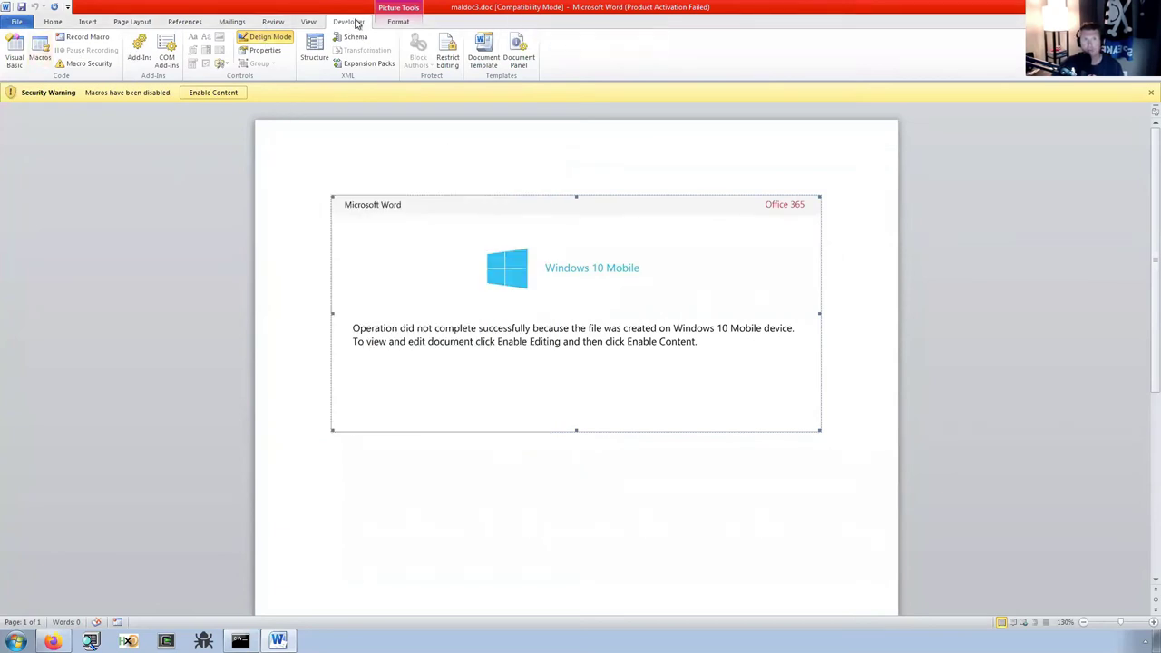
click(13, 57)
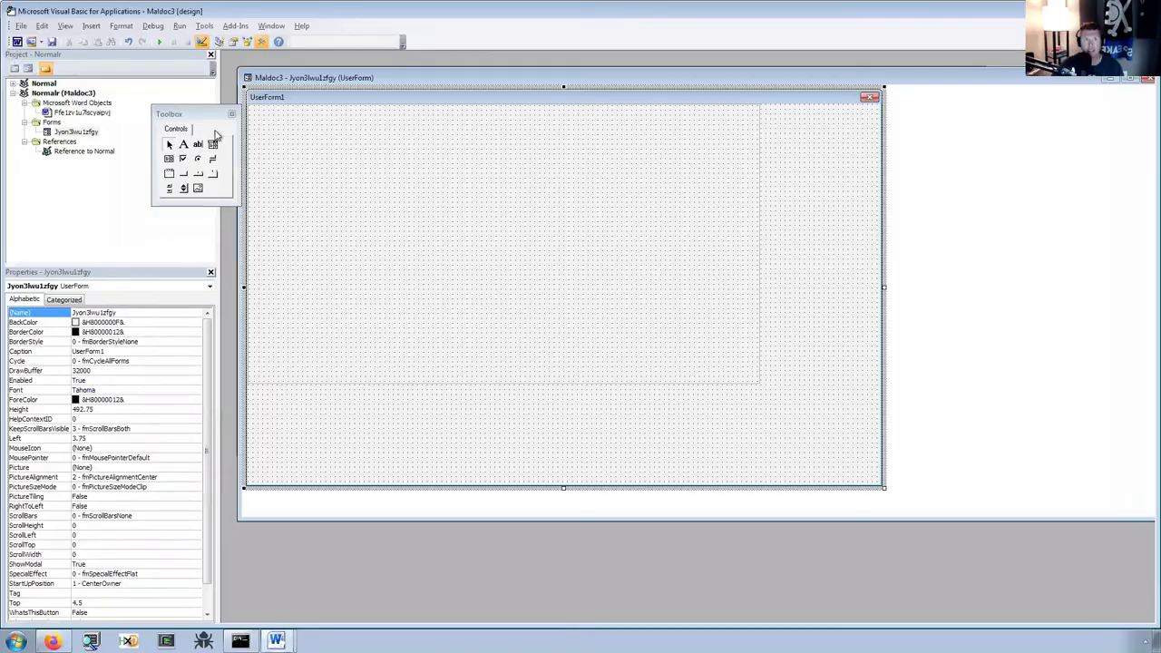
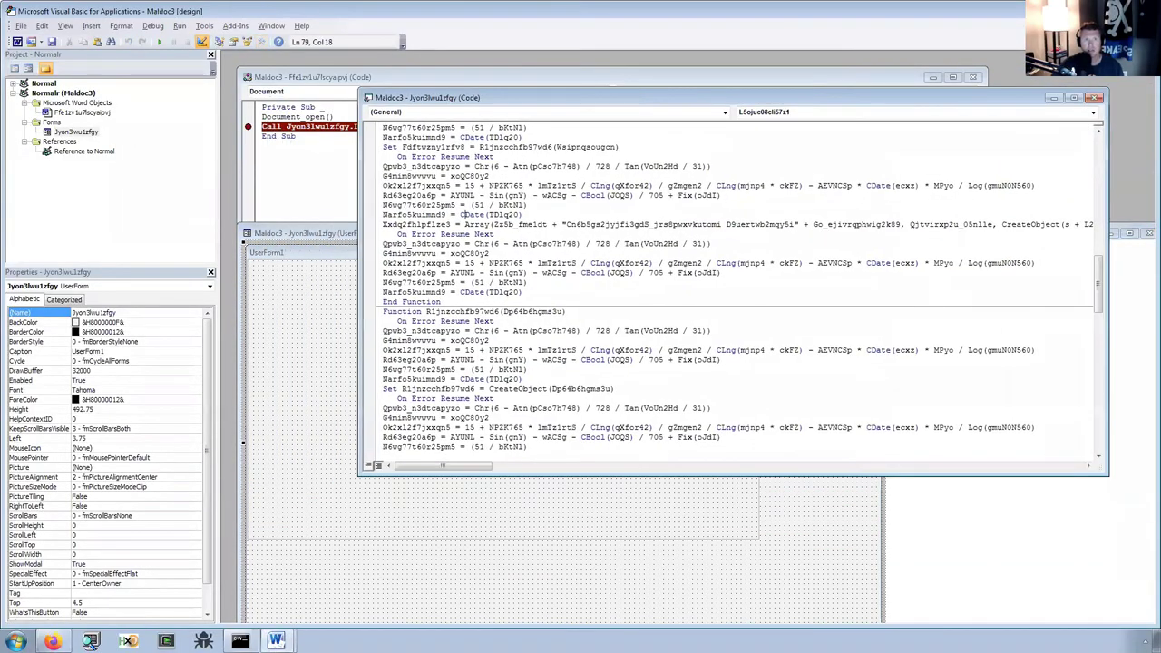
Set a breakpoint on the Xxdq2fhlpflze3 array assignment in the Jyon3lwu1zfgy form's code
click(369, 224)
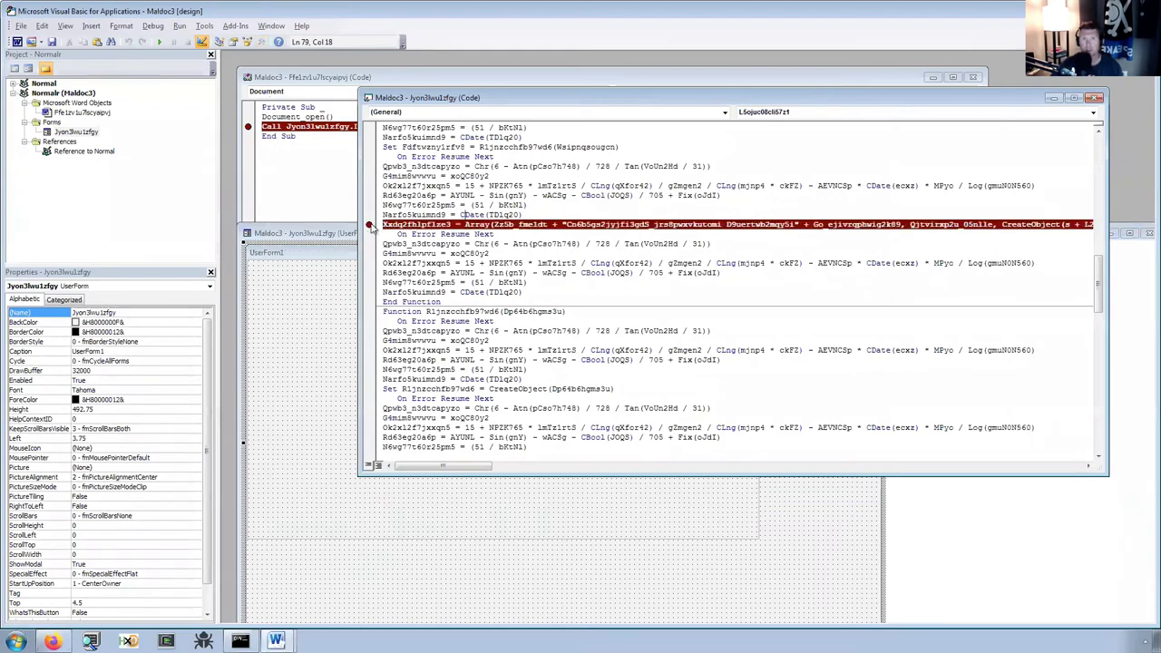
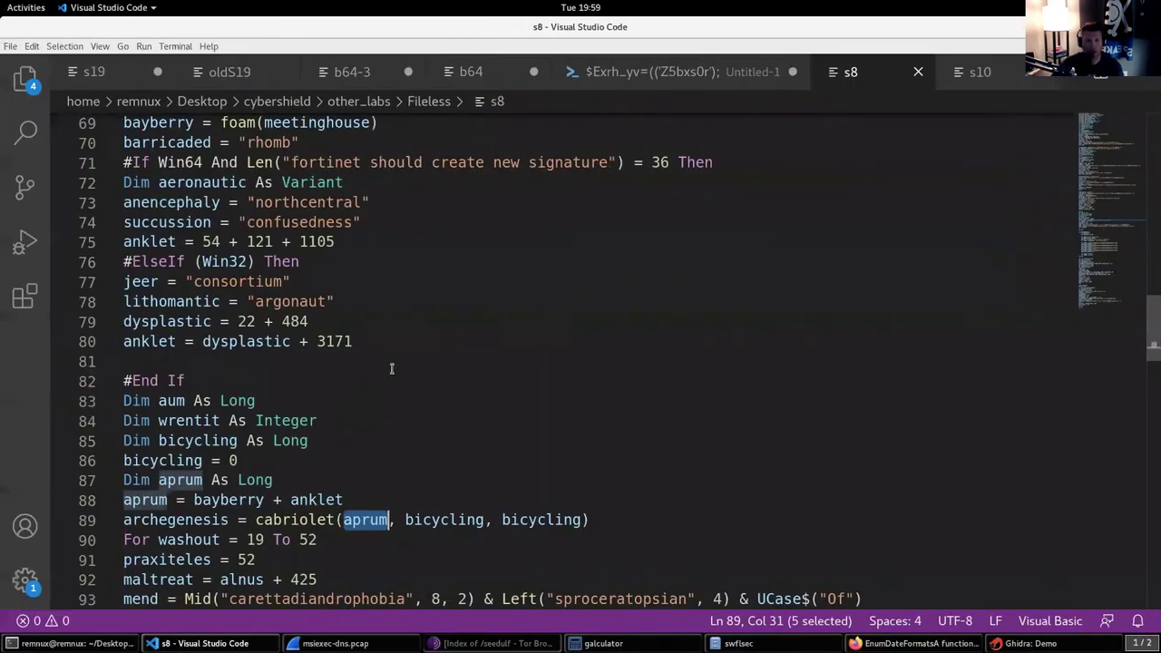
Return to the s8 macro script and examine the aprum argument of the cabriolet call on line 89
click(389, 362)
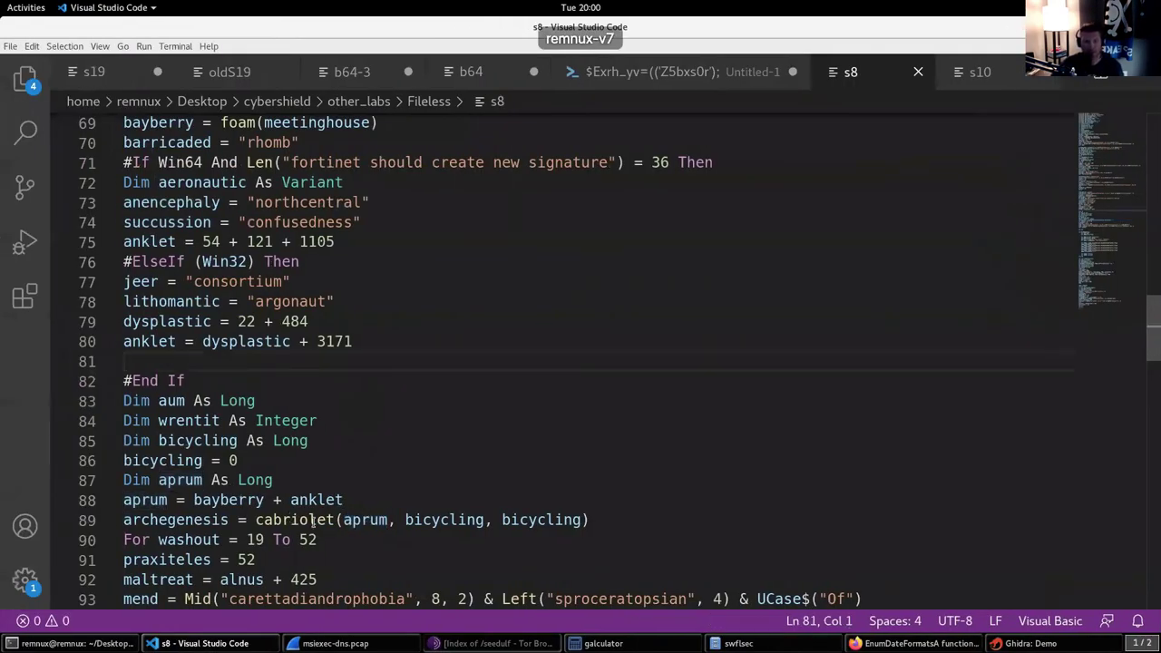
drag(273, 520, 388, 520)
click(389, 520)
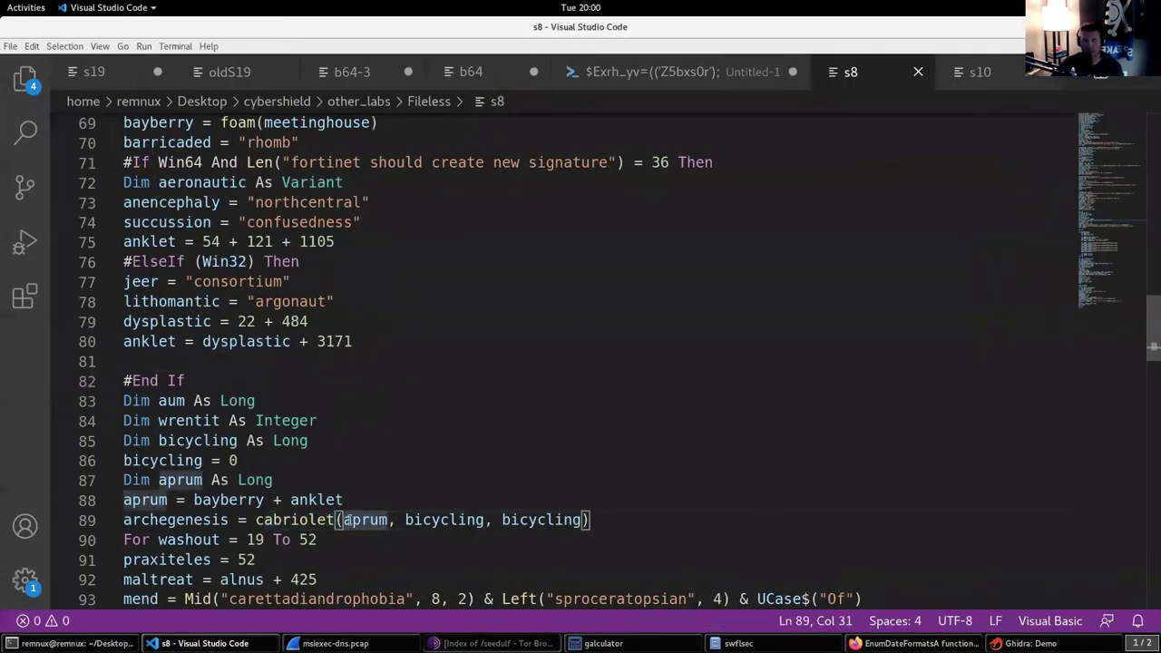
click(360, 520)
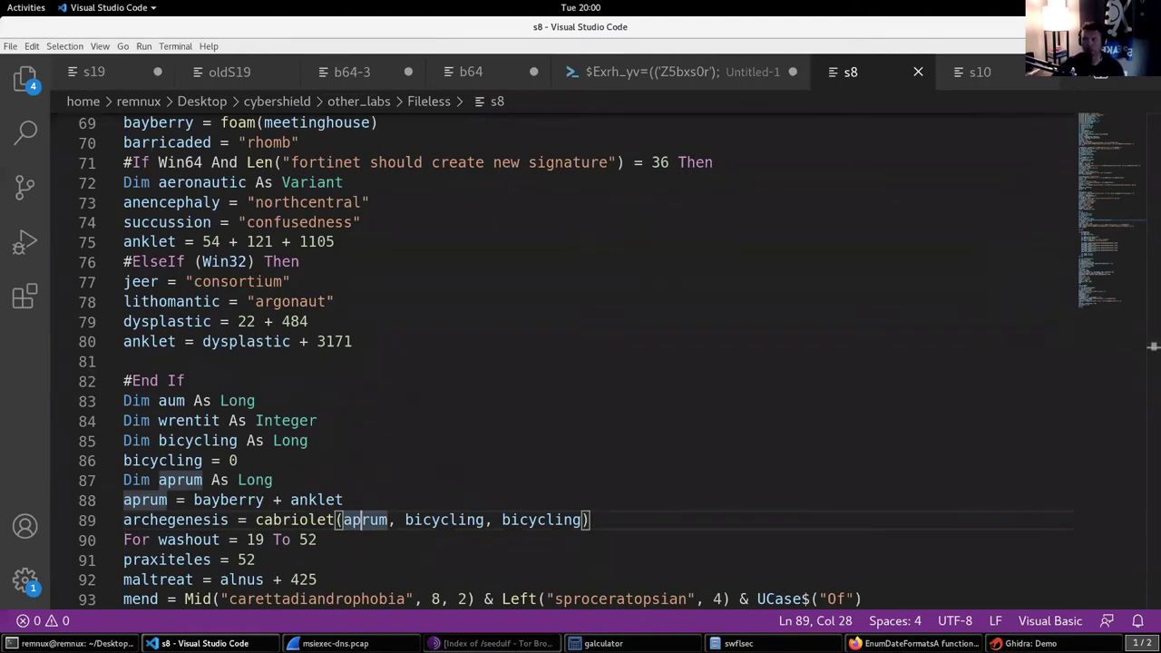
Switch to the file manager, open the other_labs Fileless folder and select stage1_sc.bin
key(alt+Tab)
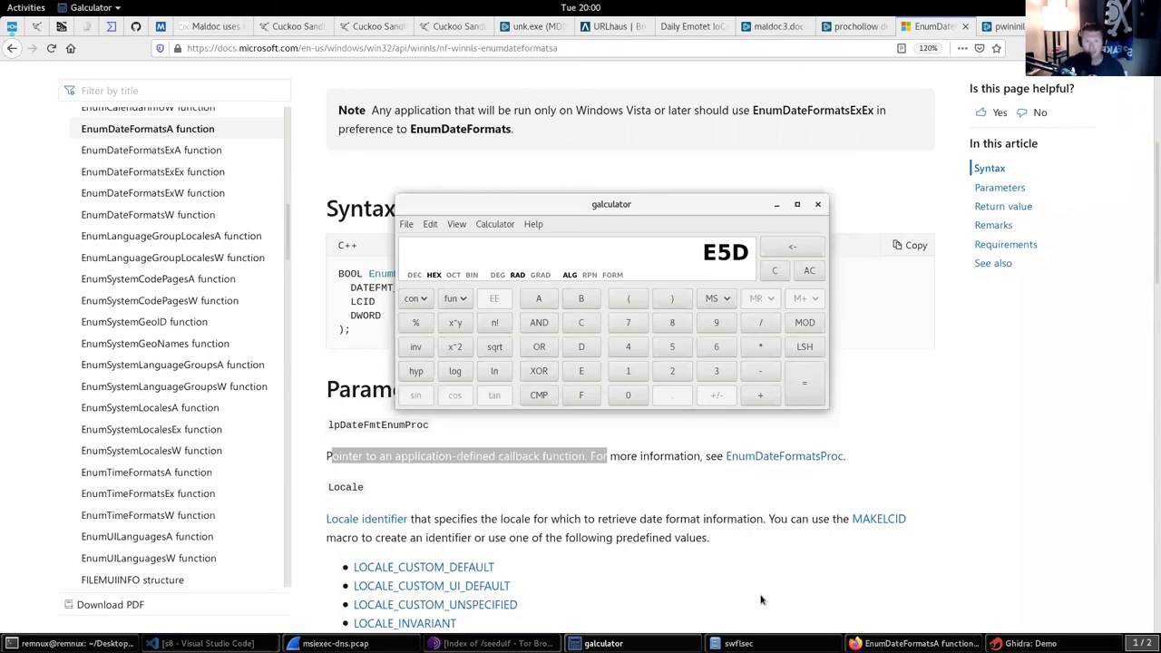
click(738, 643)
double_click(480, 273)
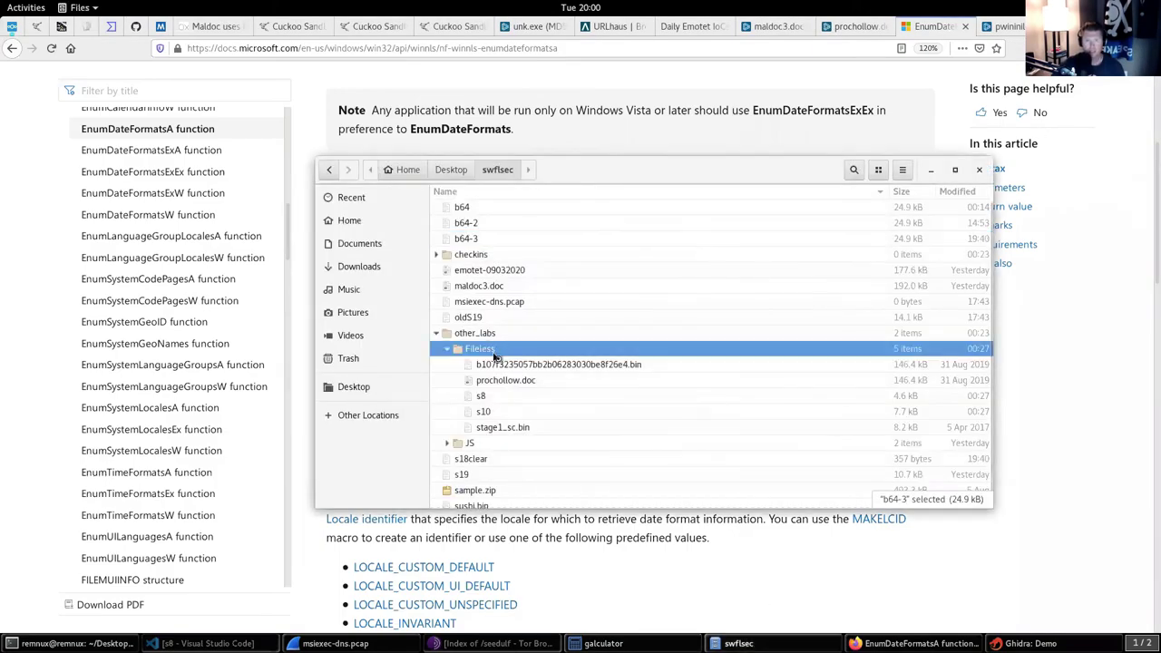
click(481, 275)
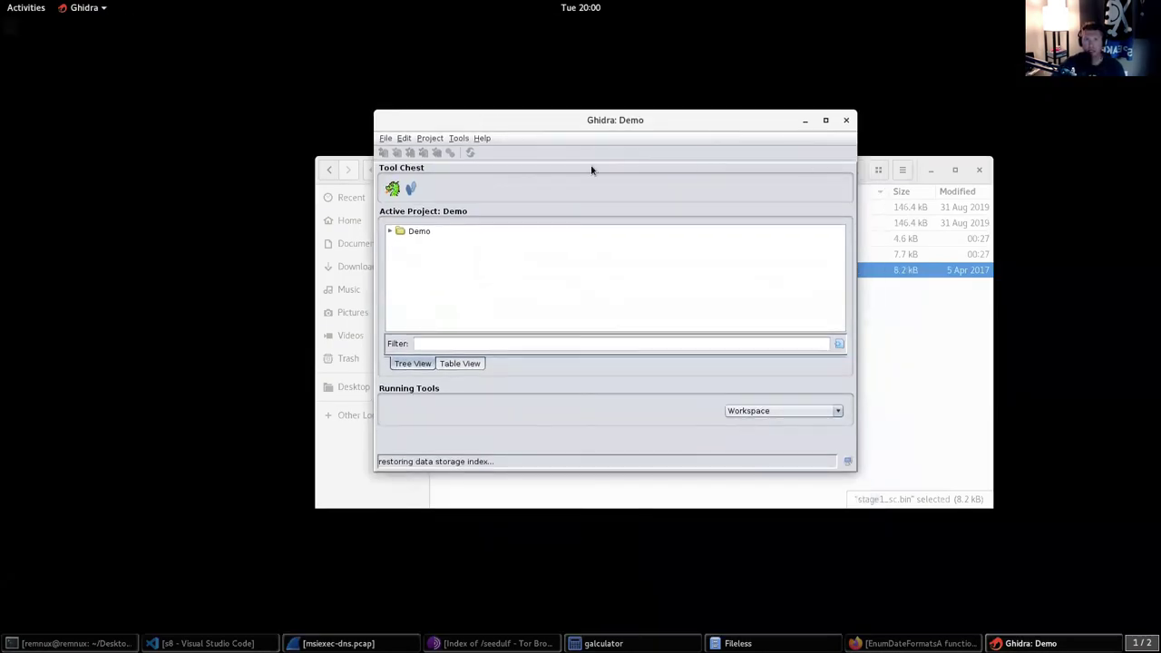
Switch to Ghidra, start a new project in place of Demo, and move the file window so stage1_sc.bin stays reachable
right_click(401, 233)
click(385, 138)
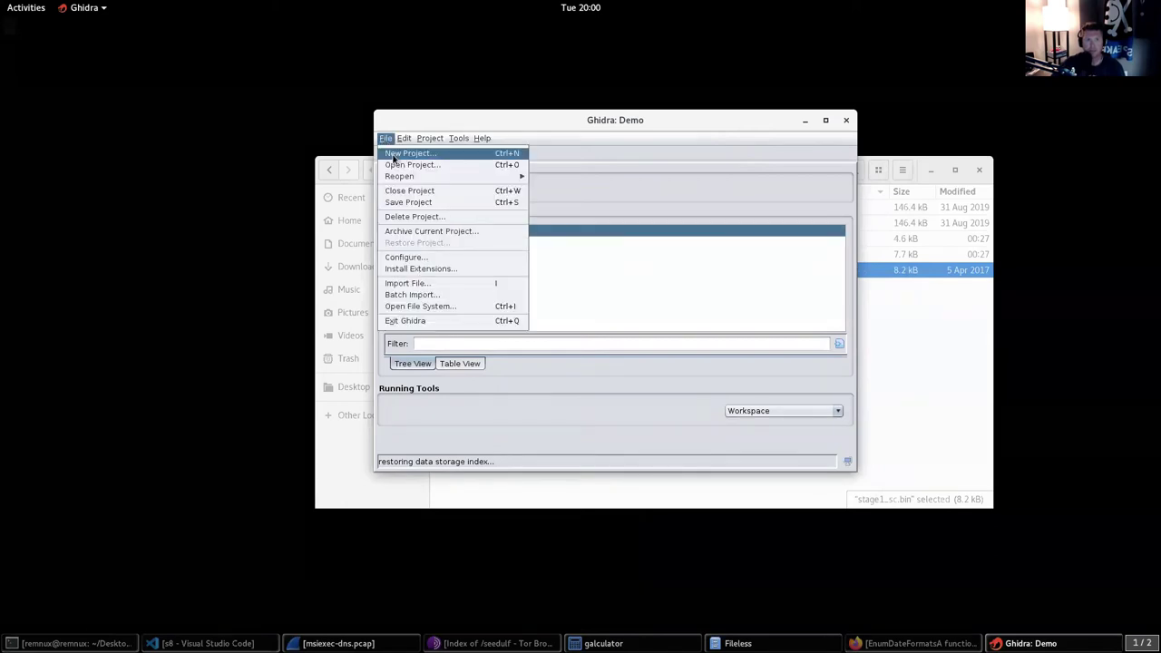
key(Escape)
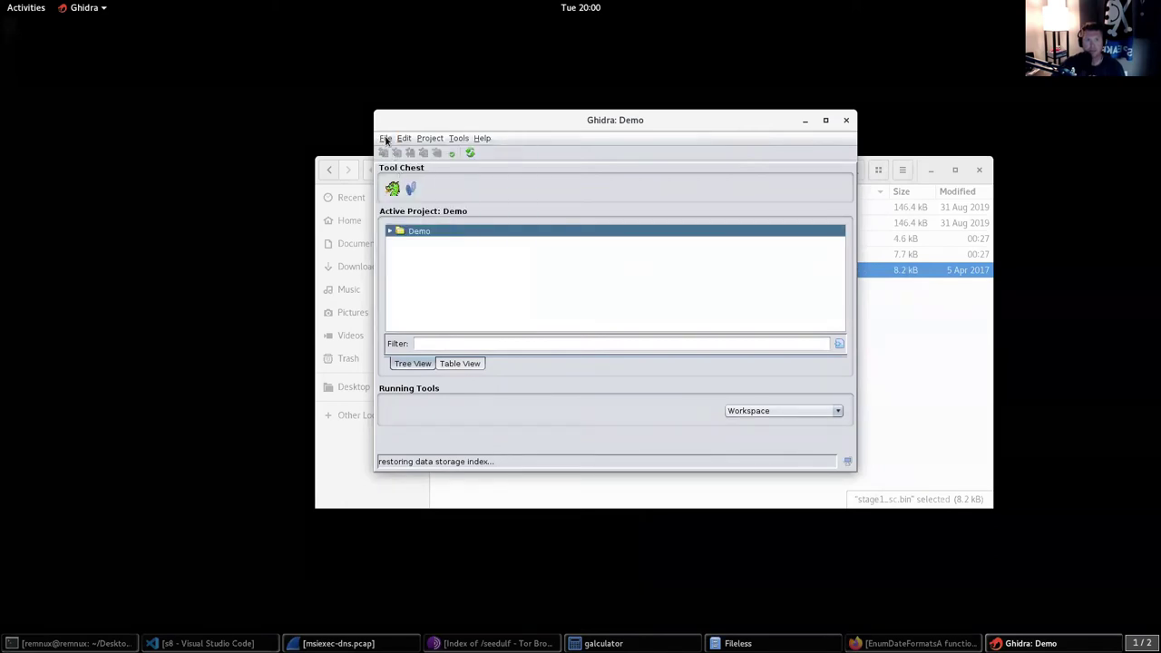
click(385, 138)
click(416, 152)
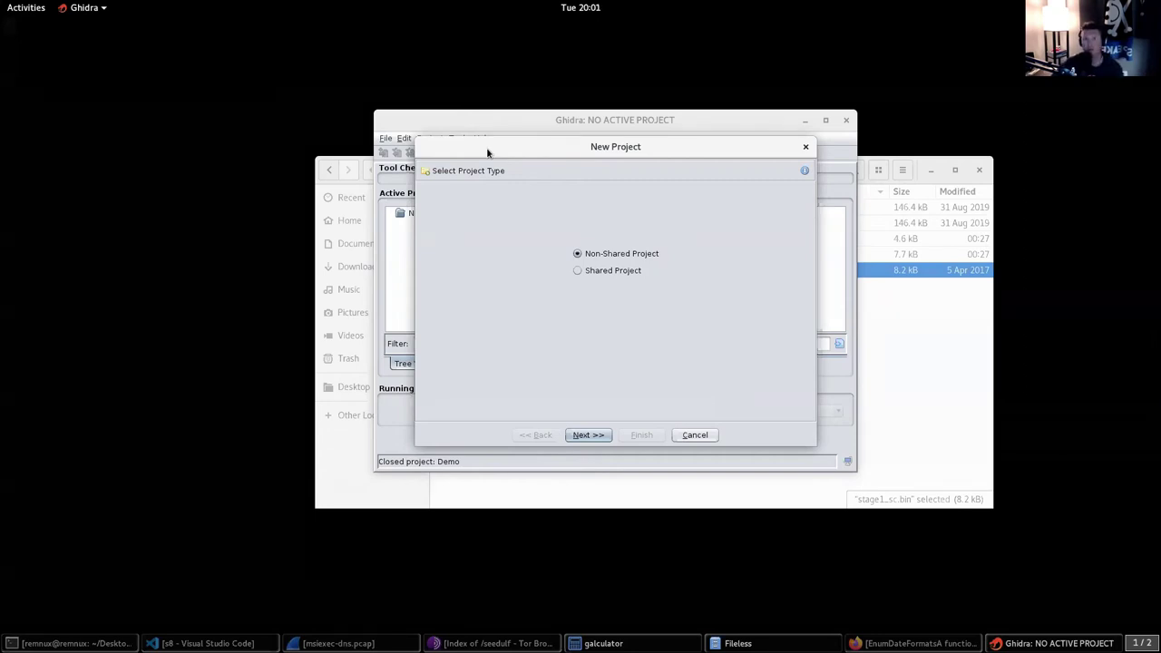
mouse_move(487, 151)
mouse_down()
mouse_move(484, 114)
mouse_move(489, 166)
mouse_up()
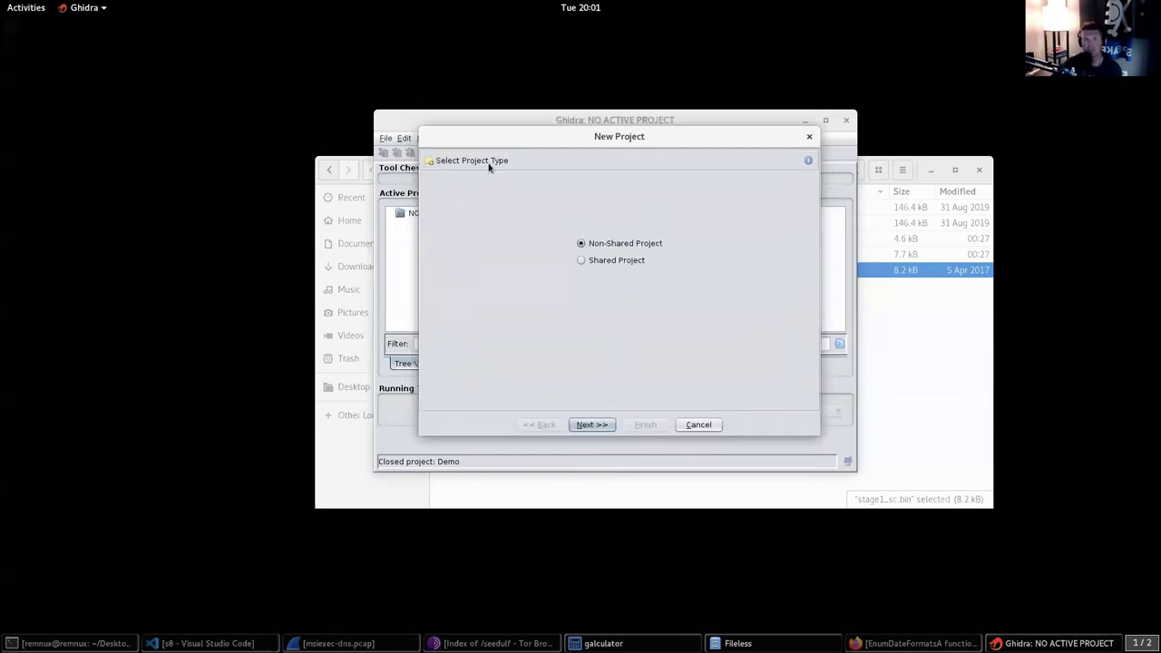
key(Escape)
click(32, 9)
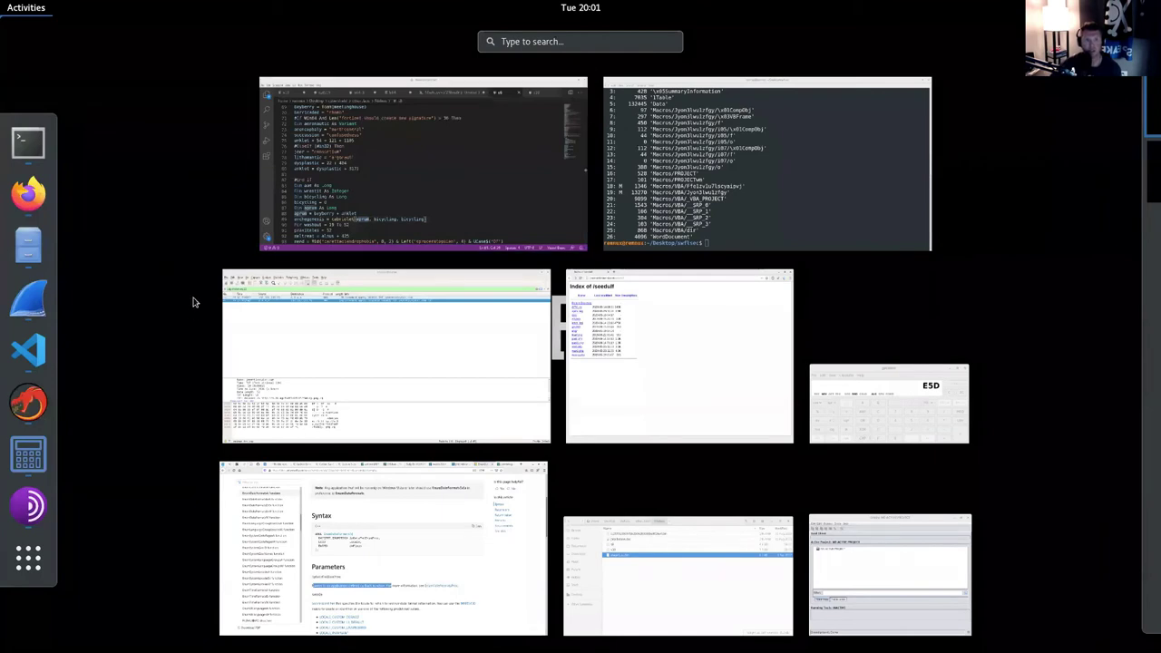
click(889, 583)
key(ctrl+n)
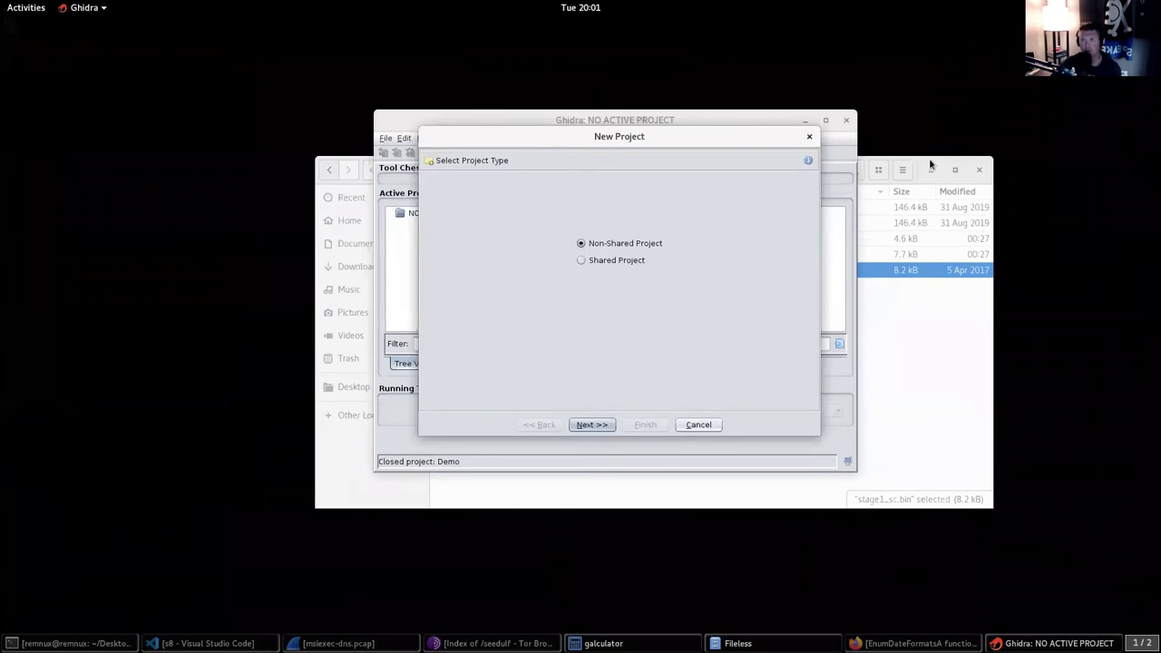
drag(969, 164, 1002, 388)
Create a non-shared project named Demo2 in /home/remnux
click(655, 245)
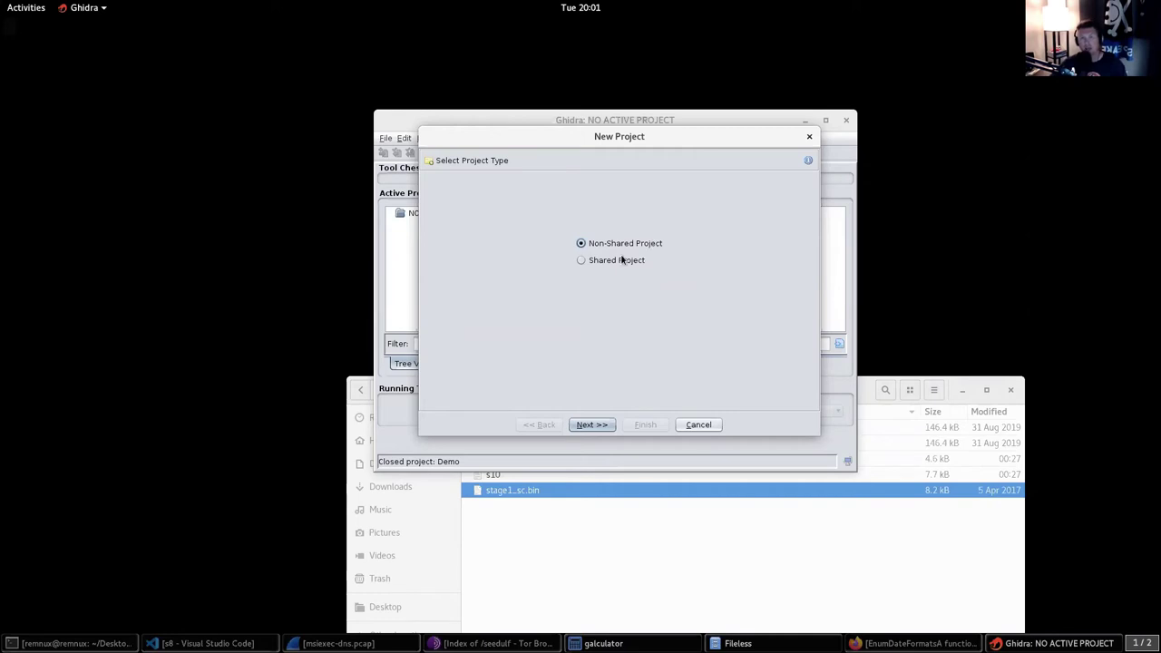
click(614, 262)
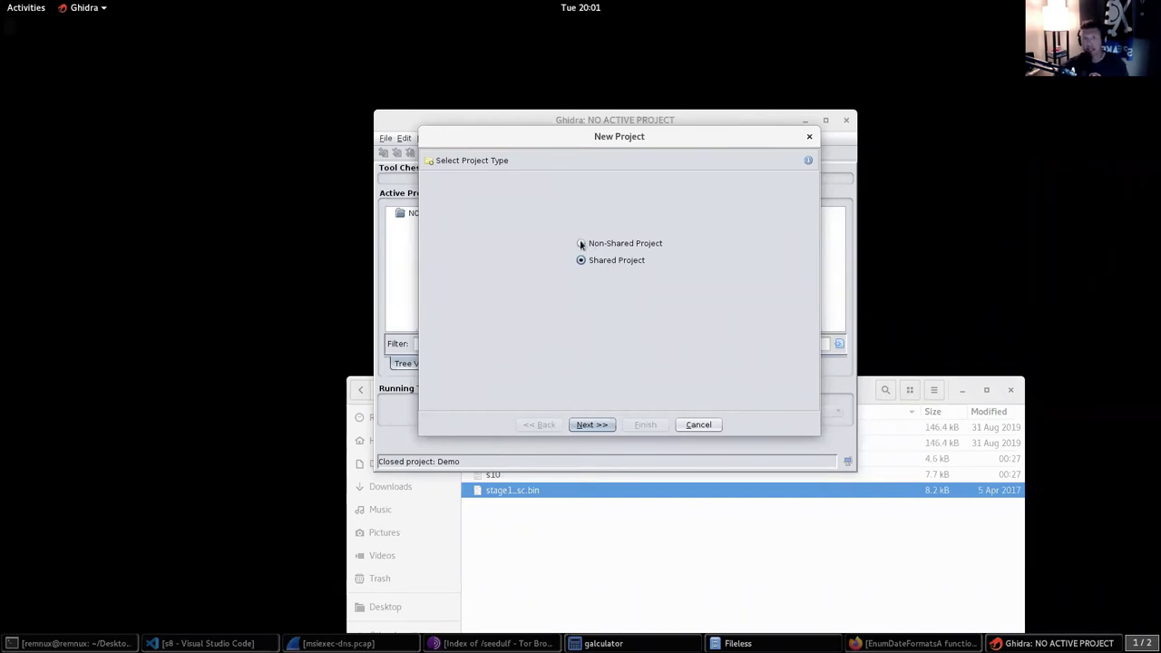
click(581, 244)
click(596, 430)
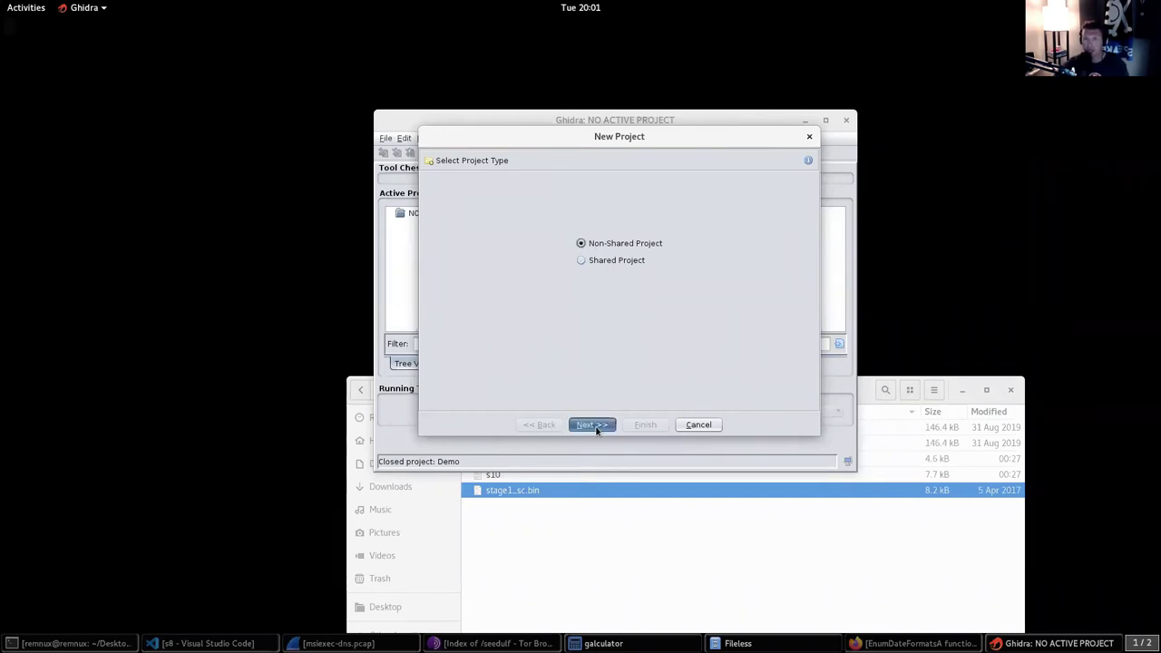
click(577, 246)
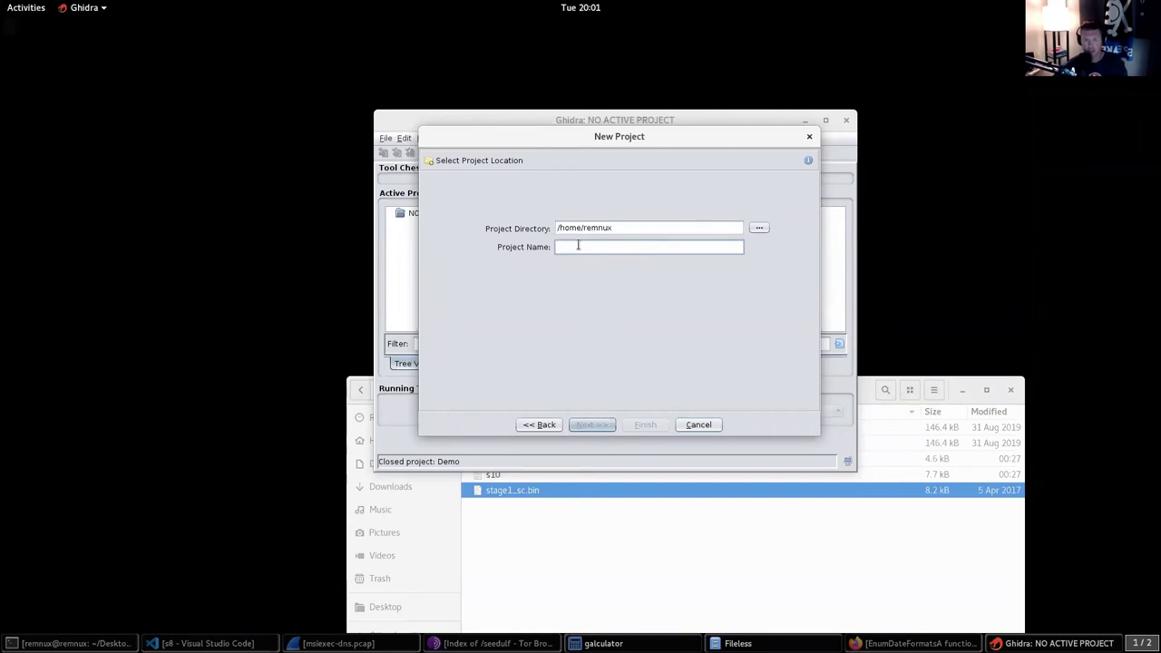
text(Demo2)
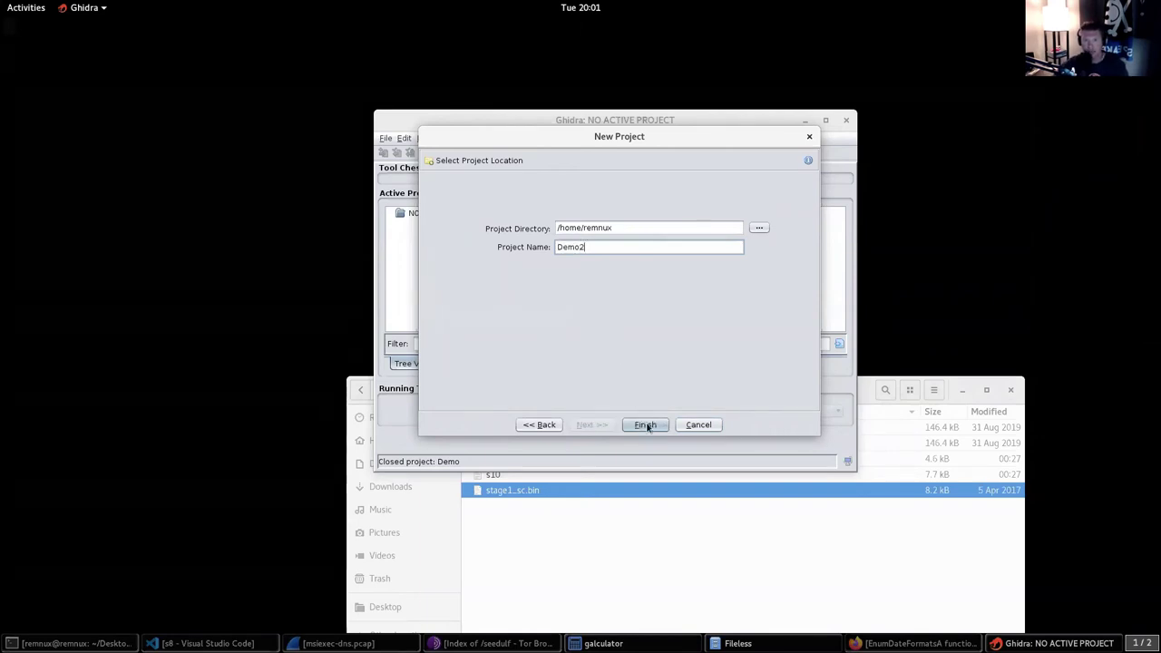
click(646, 425)
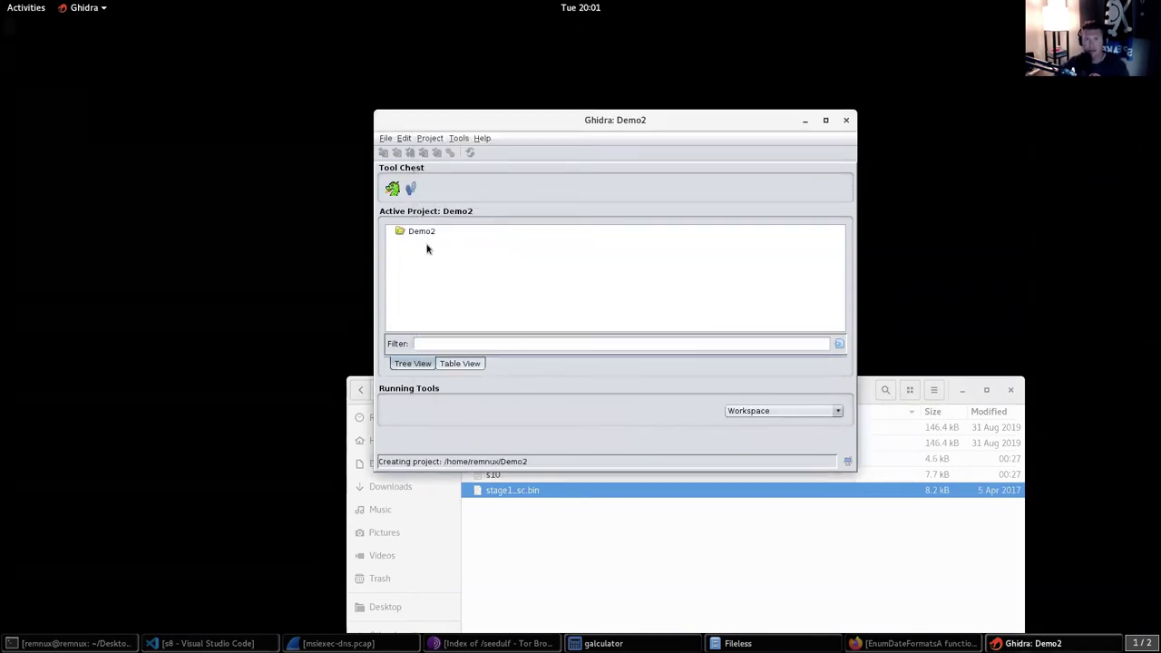
Bring stage1_sc.bin from the Fileless folder into the Demo2 project for import and minimise the file window
click(863, 391)
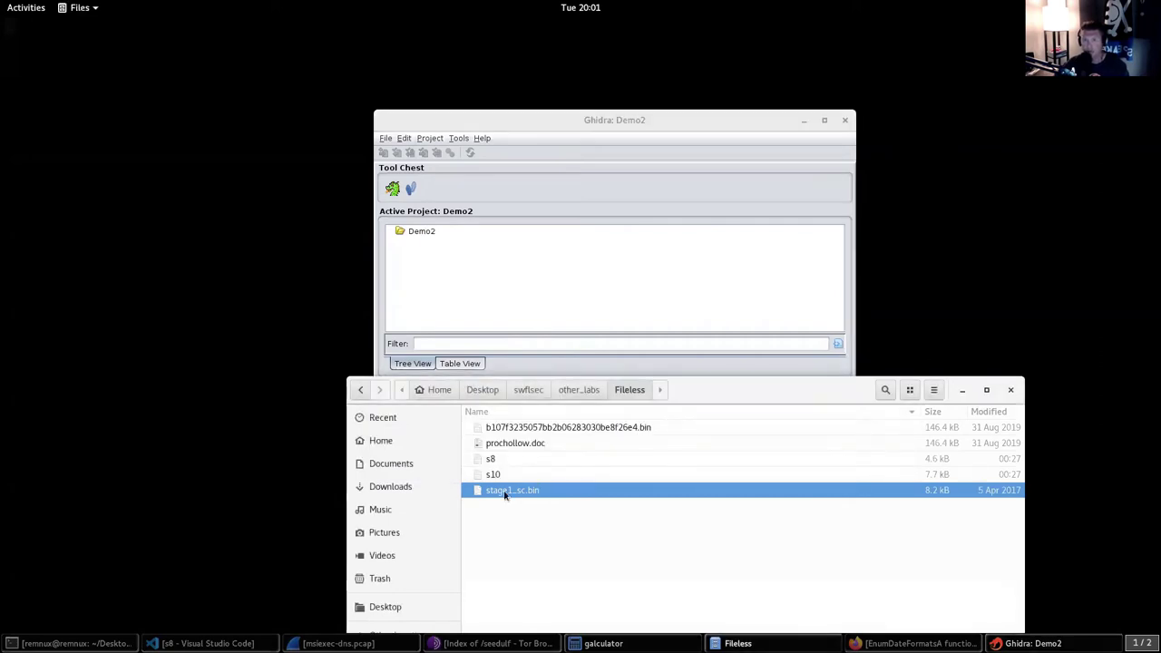
drag(500, 489, 435, 238)
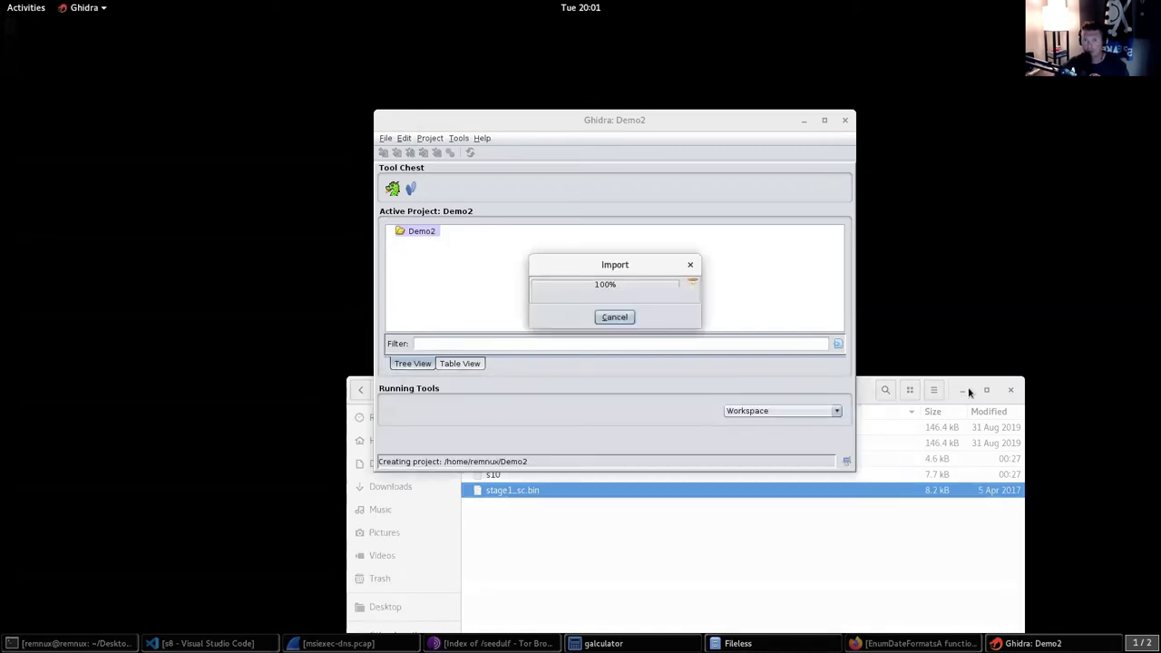
click(965, 390)
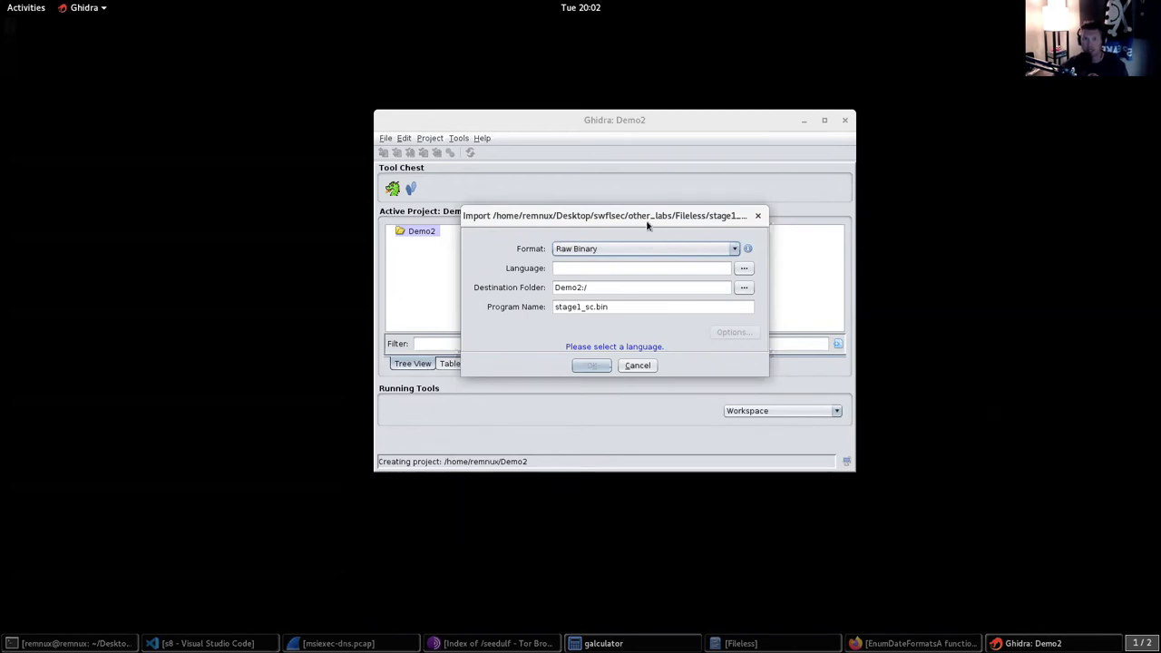
drag(641, 216, 638, 201)
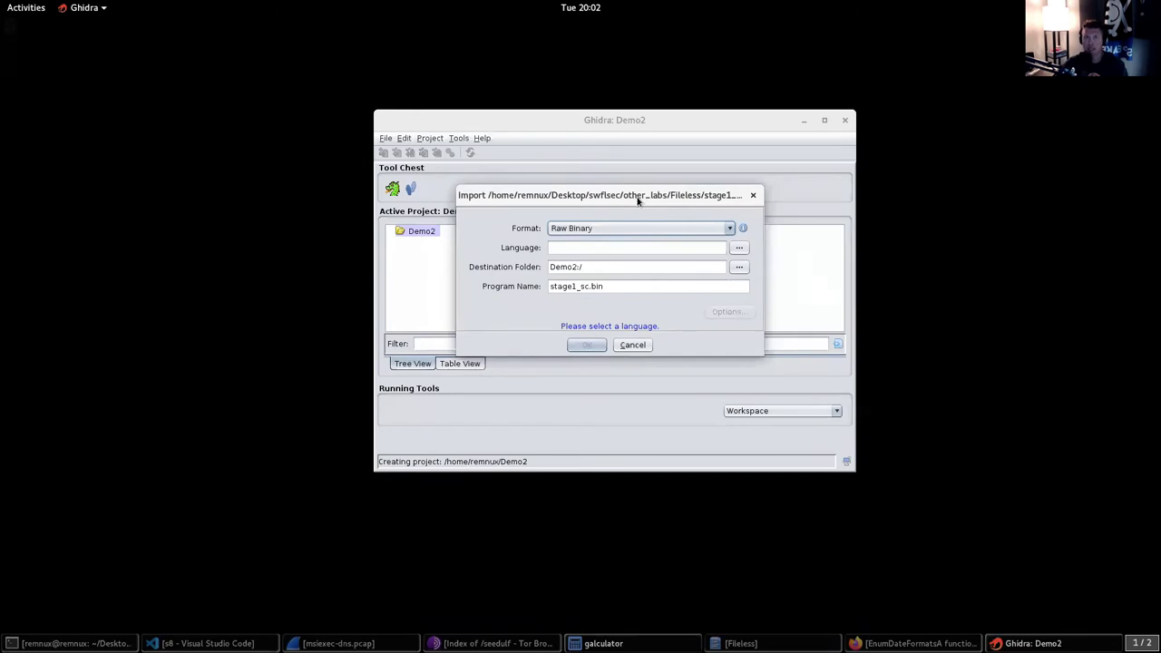
drag(602, 200, 597, 187)
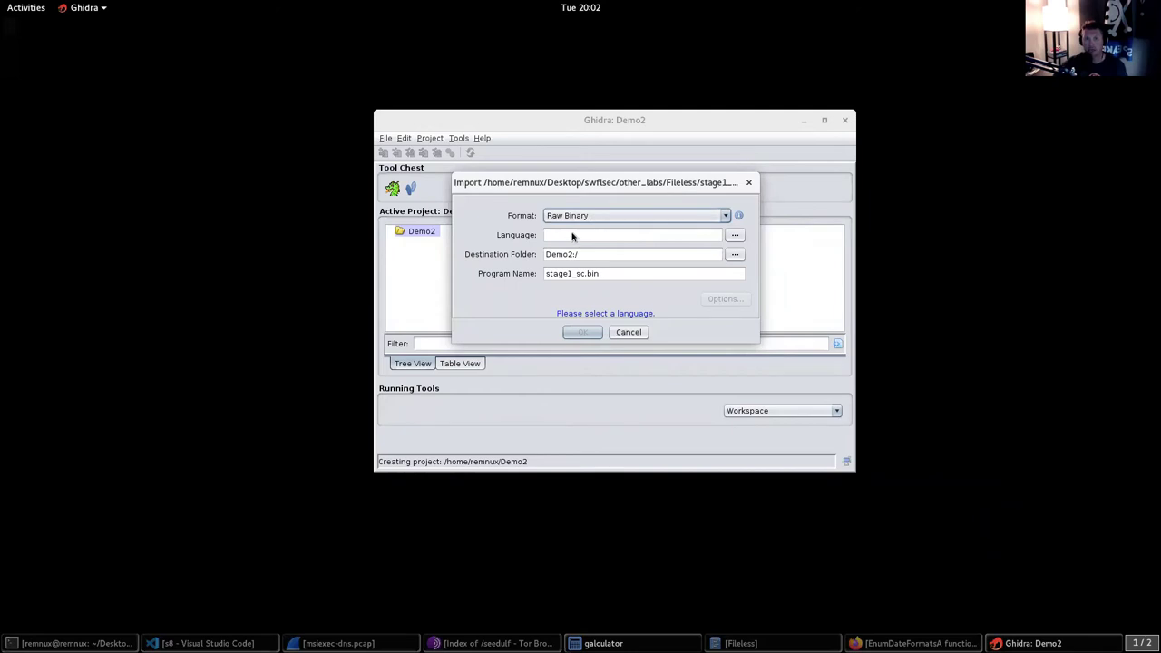
Filter the import languages by x86 and choose the 32-bit little-endian default variant with the Visual Studio compiler
click(734, 237)
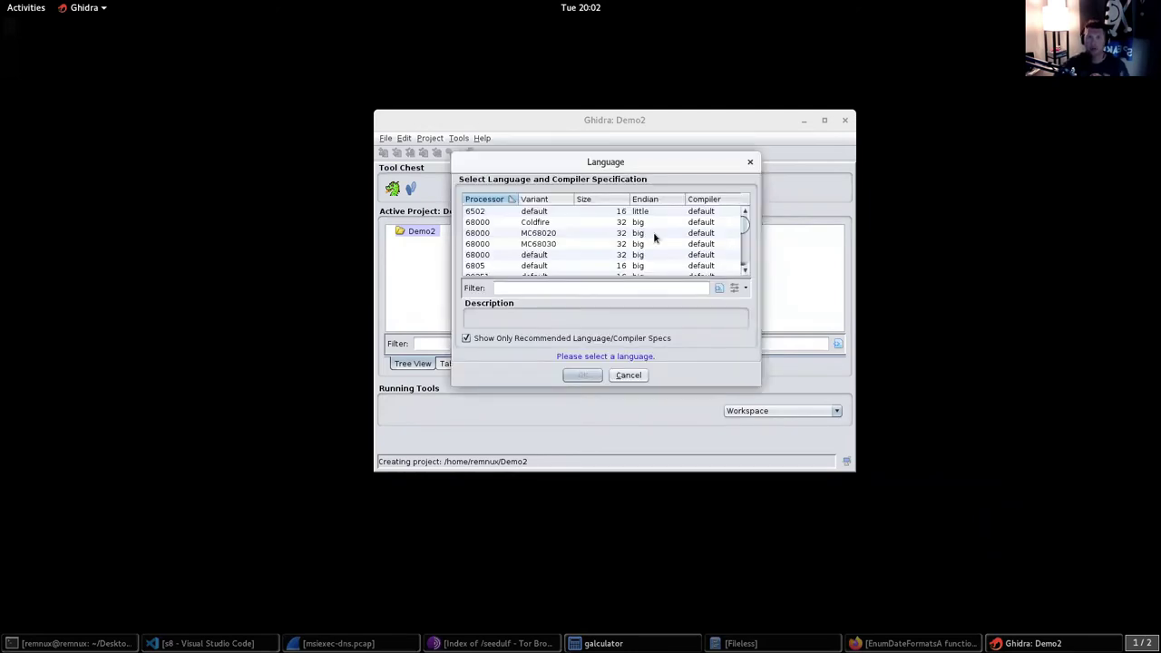
click(551, 286)
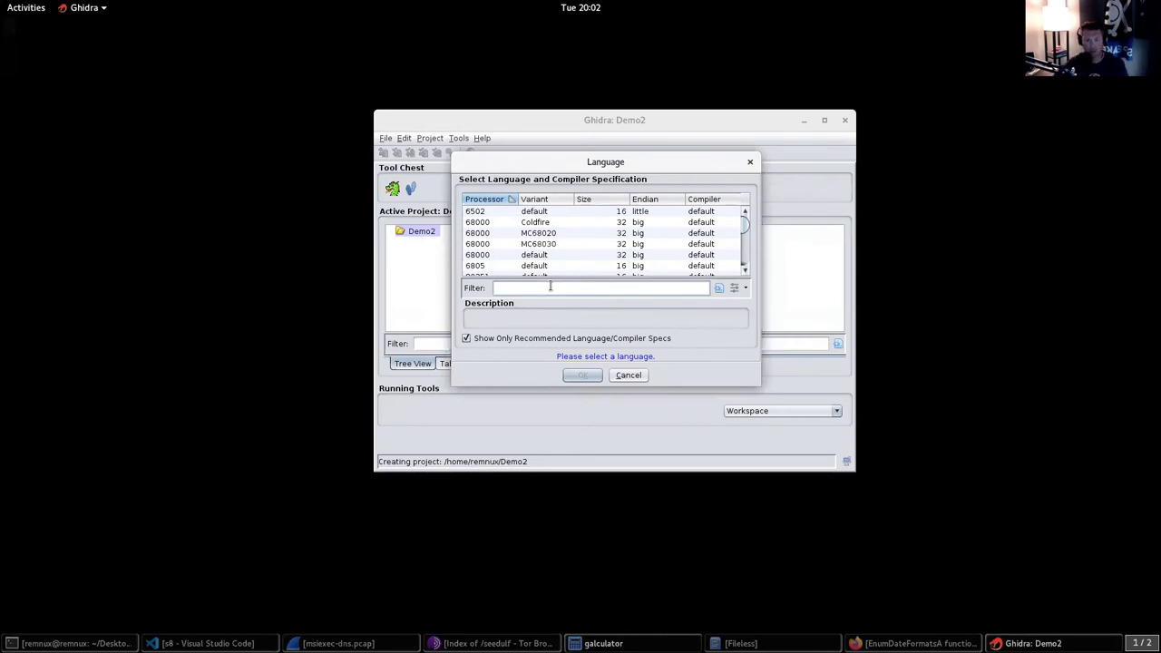
text(x86)
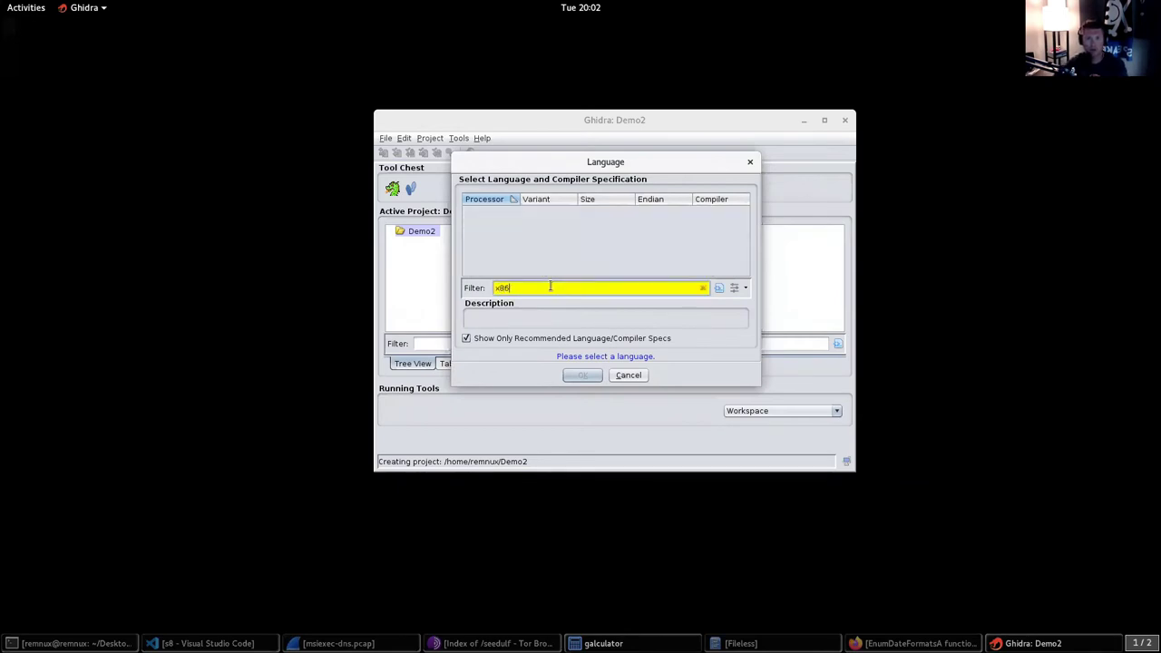
click(743, 271)
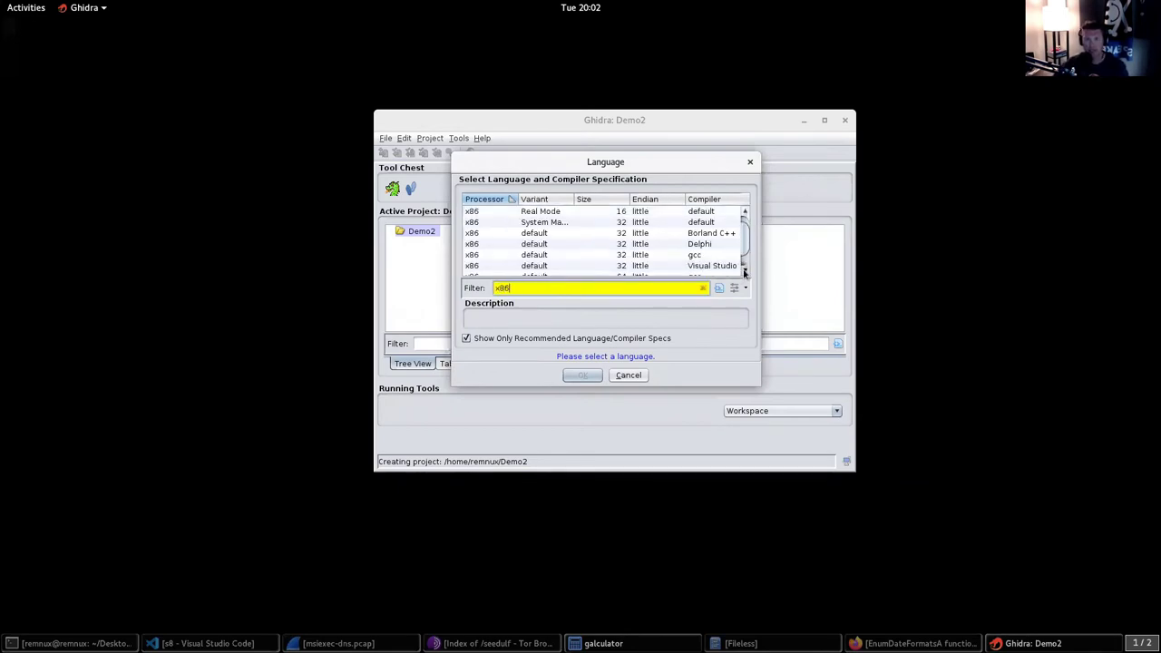
click(743, 271)
click(606, 255)
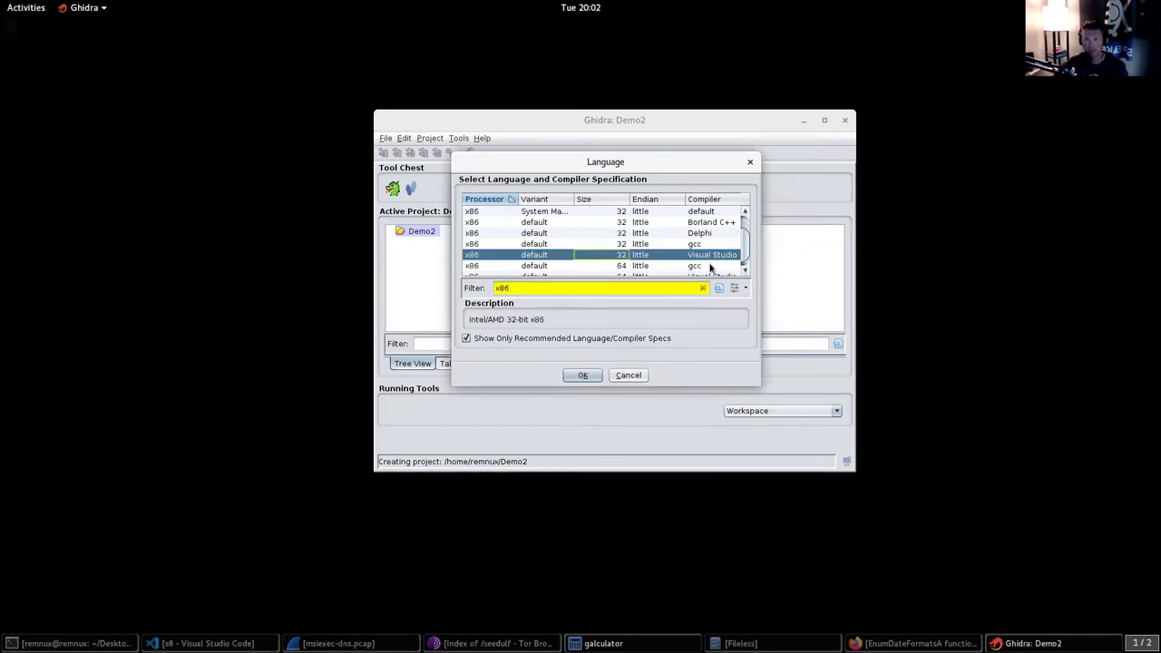
click(582, 374)
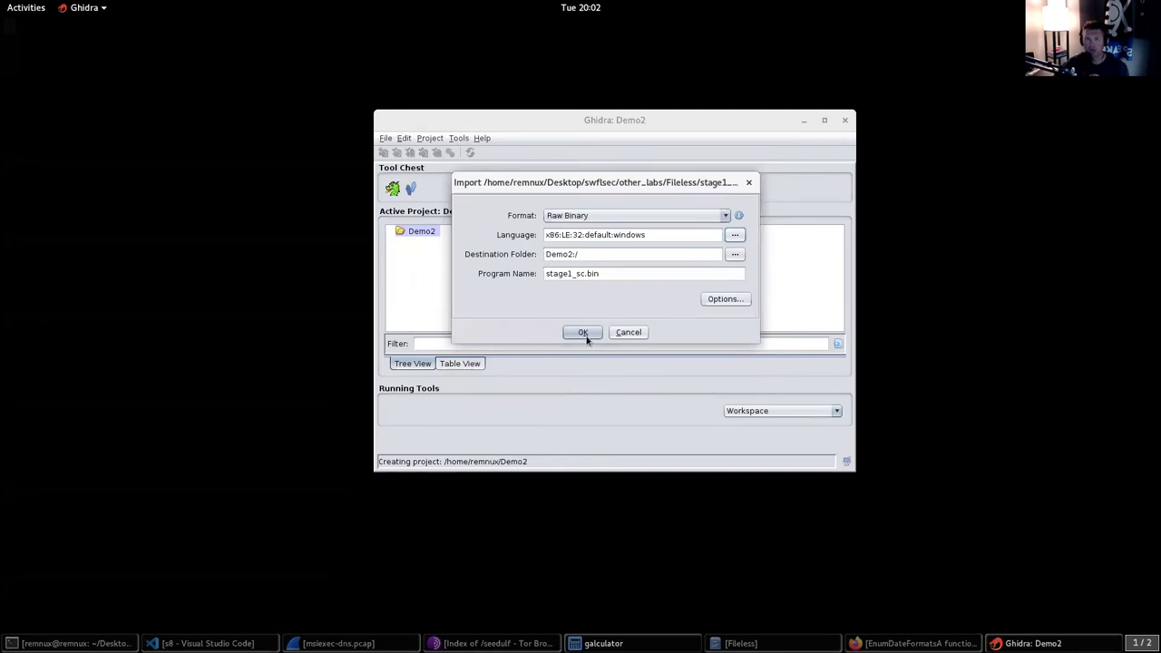
Complete the raw binary import, dismiss its results summary, and open stage1_sc.bin in the CodeBrowser
click(581, 334)
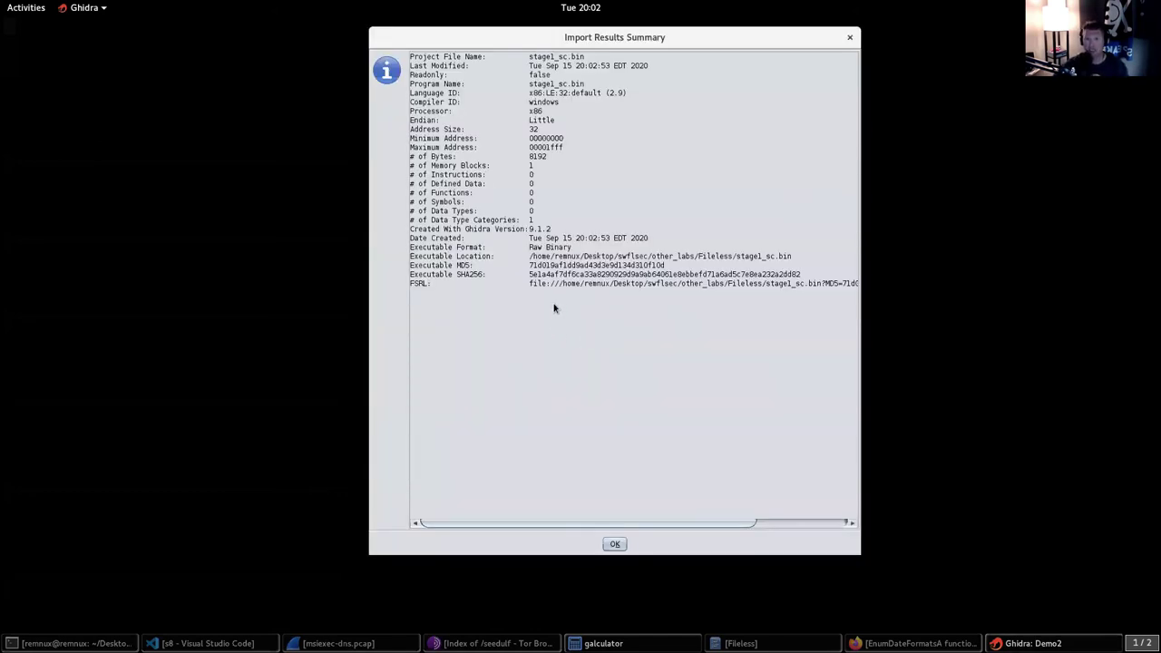
click(613, 546)
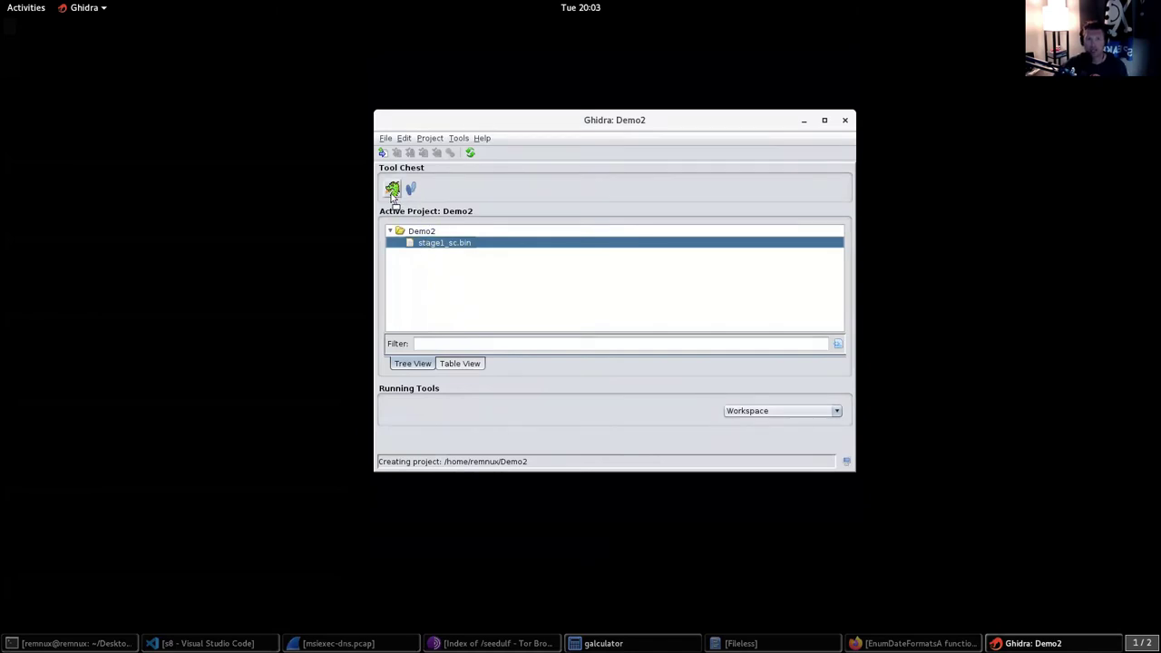
drag(393, 194, 418, 245)
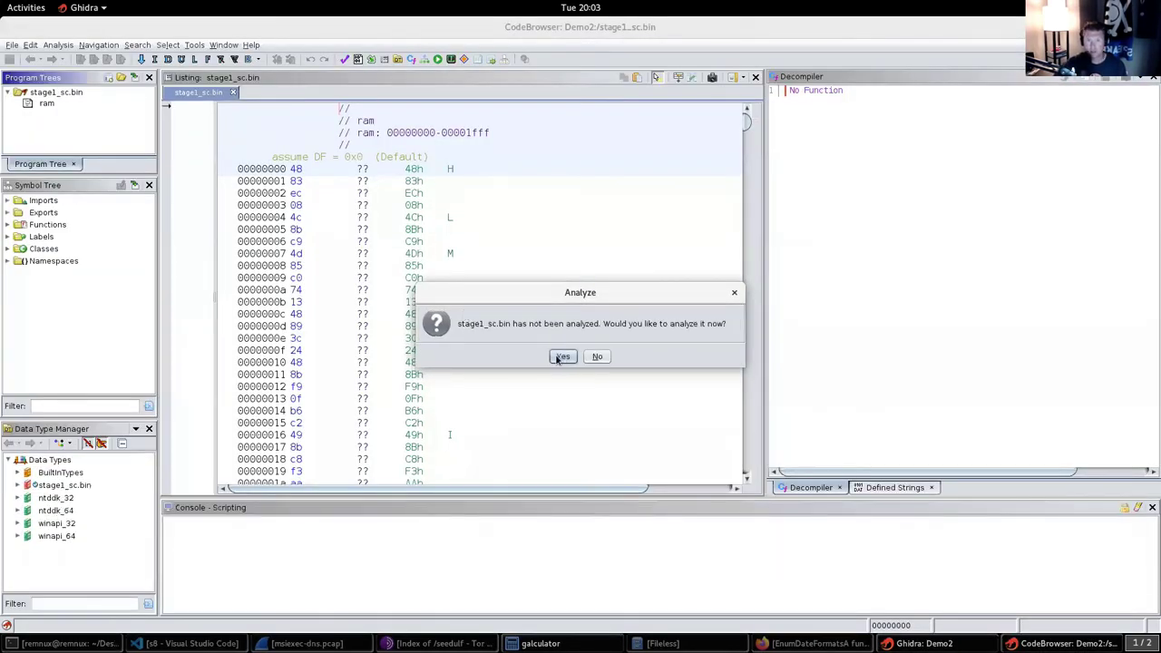
Run the auto-analysis on stage1_sc.bin with the default analyzers, leaving Aggressive Instruction Finder disabled, and close the scripting console
click(562, 355)
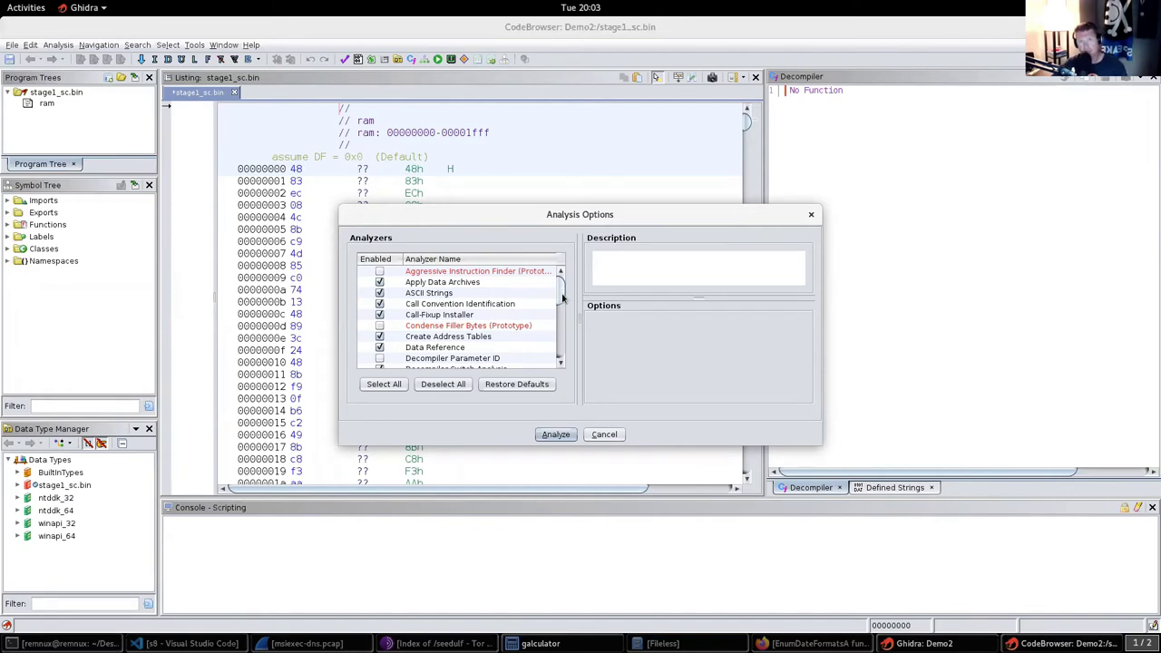
mouse_move(563, 297)
mouse_down()
mouse_move(563, 345)
mouse_move(560, 289)
mouse_up()
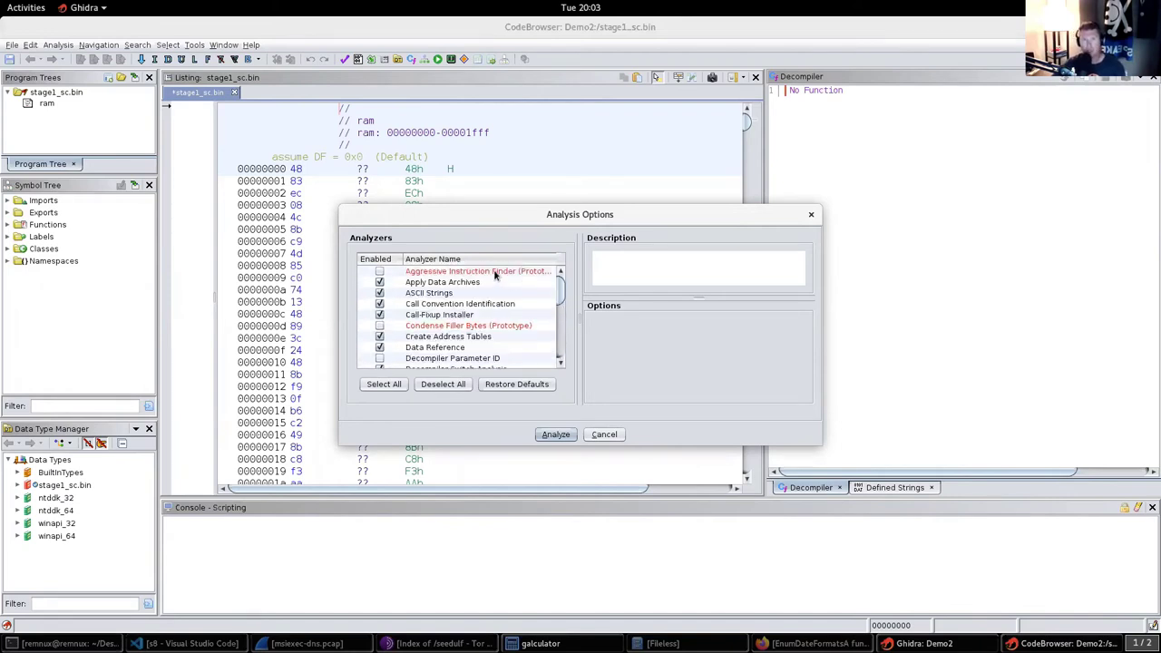
click(556, 272)
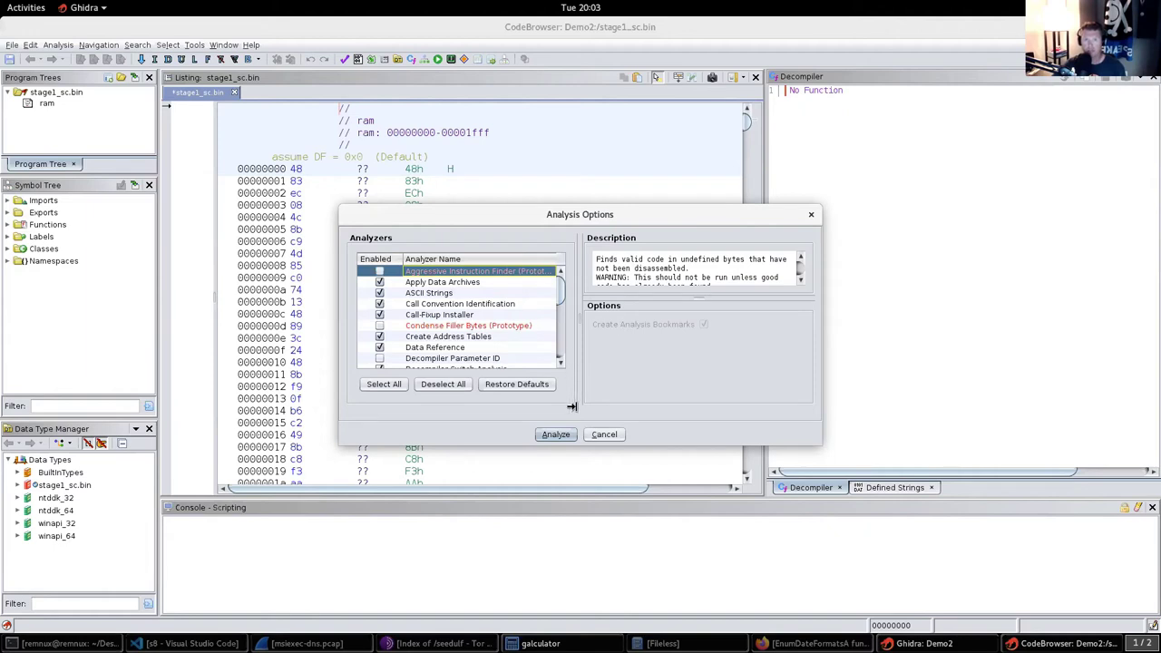
click(551, 435)
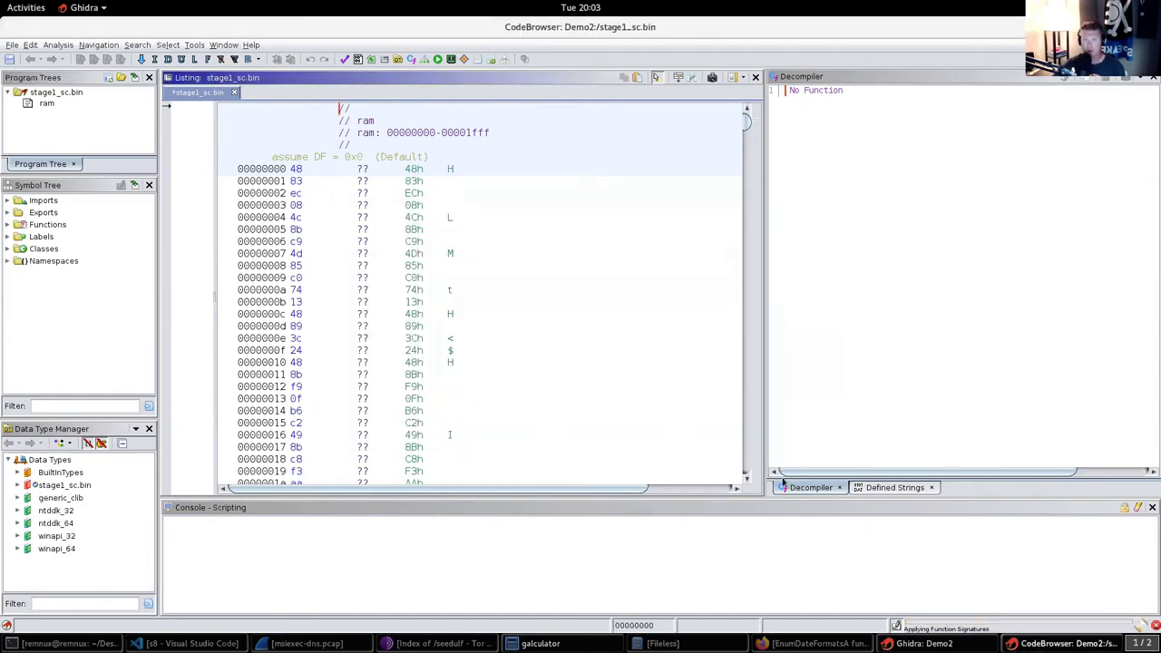
click(1093, 531)
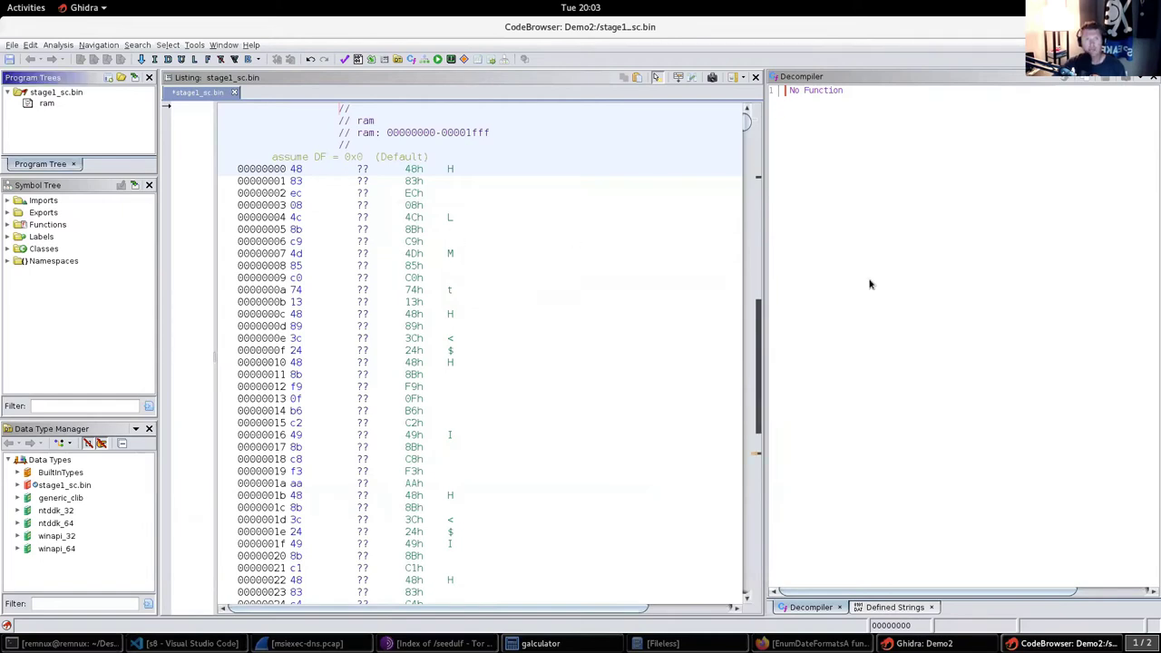
Examine the undefined bytes at the start of the listing, from address 00000000 to 00000010
drag(353, 195, 447, 363)
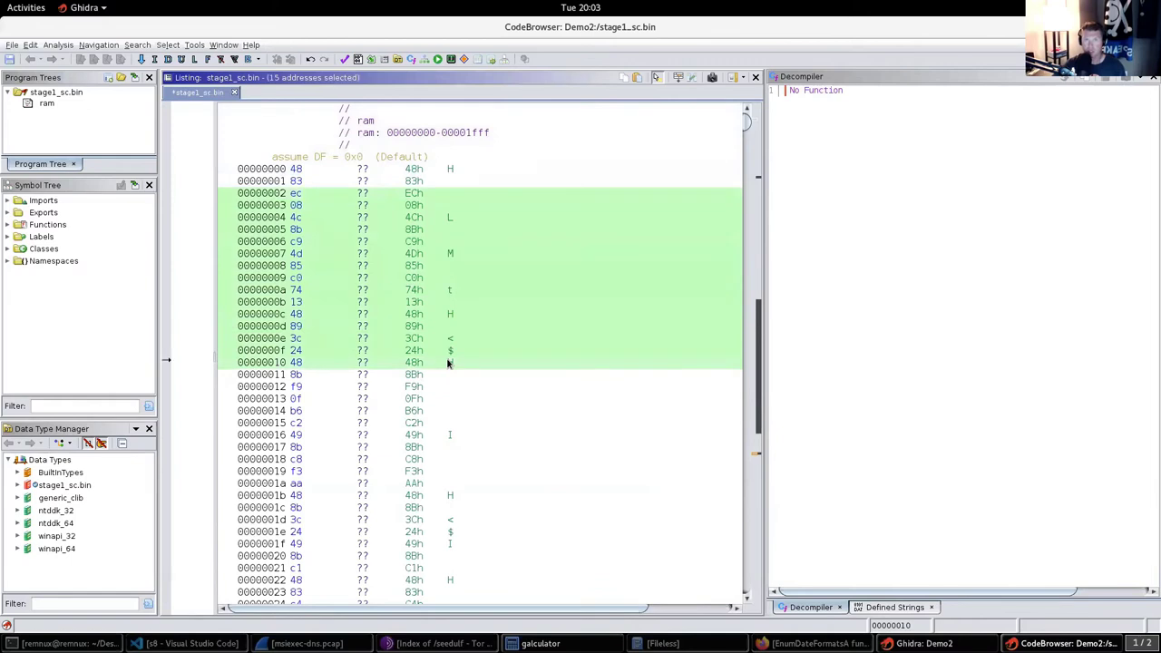
click(837, 200)
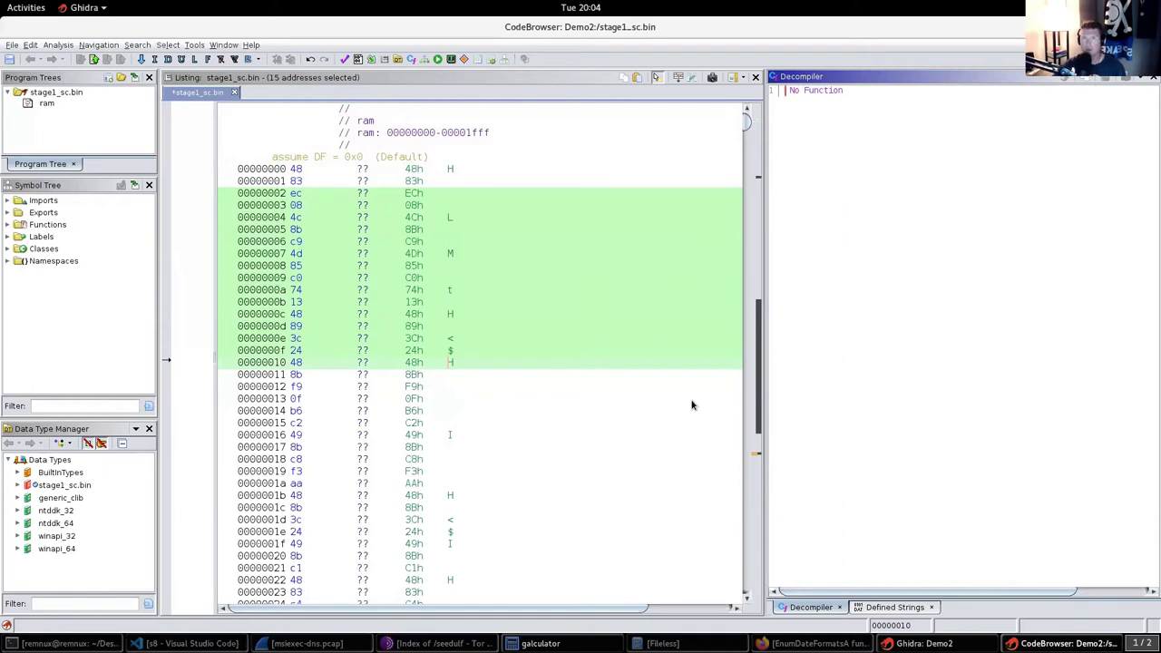
click(322, 219)
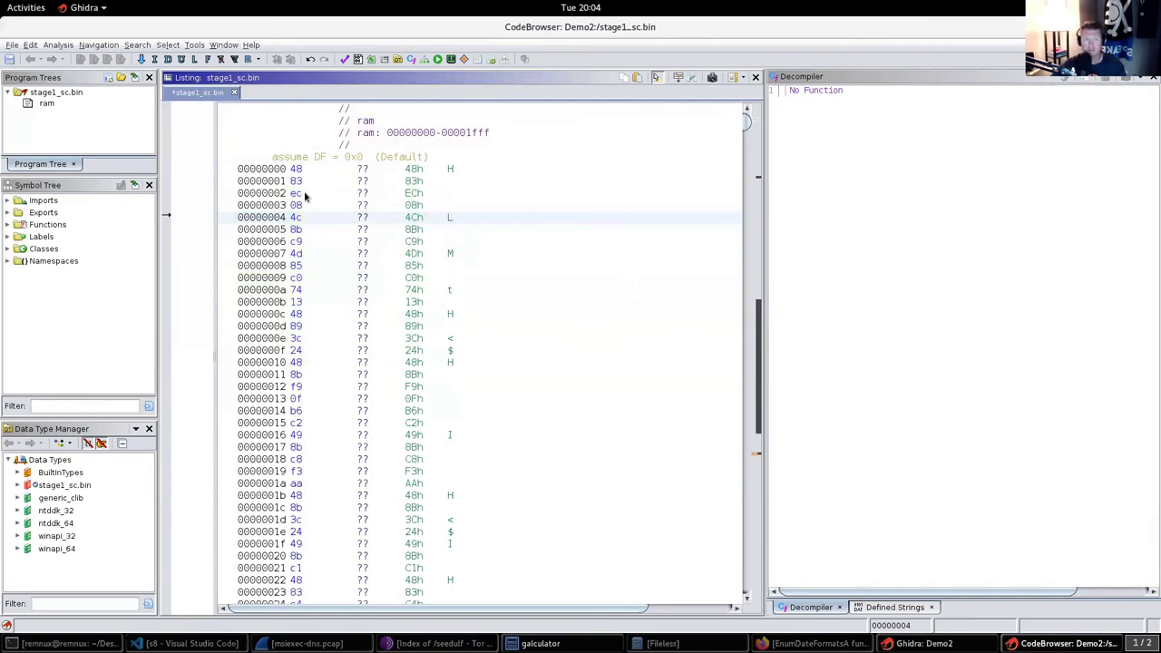
click(269, 171)
drag(302, 176, 305, 177)
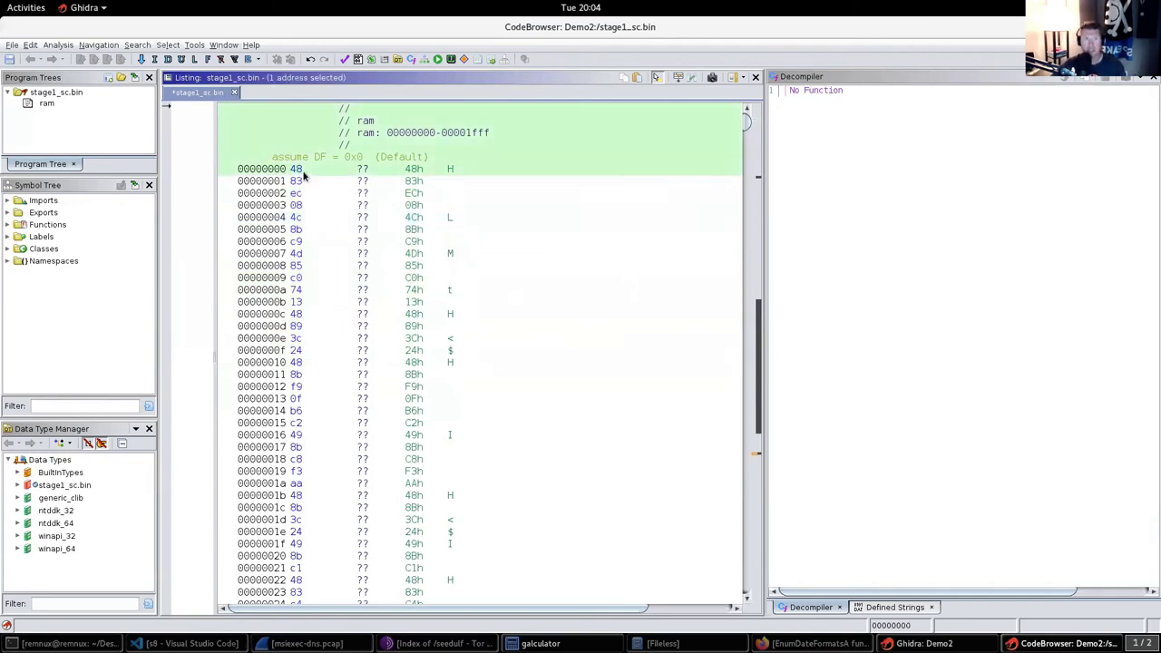
click(255, 173)
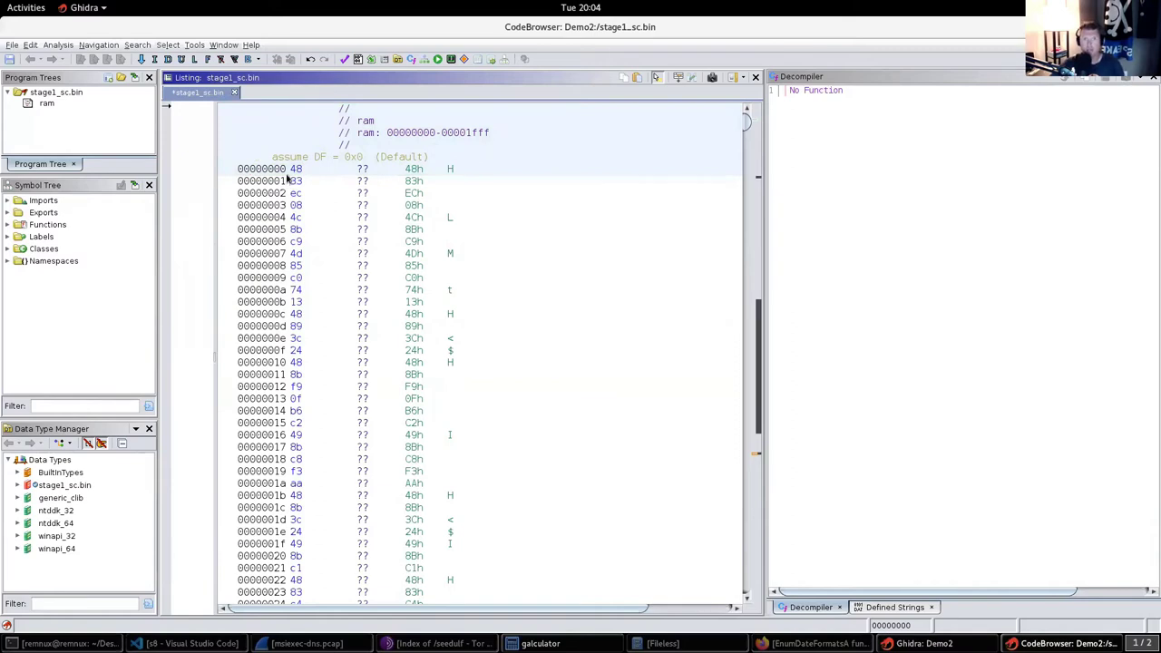
middle_click(266, 169)
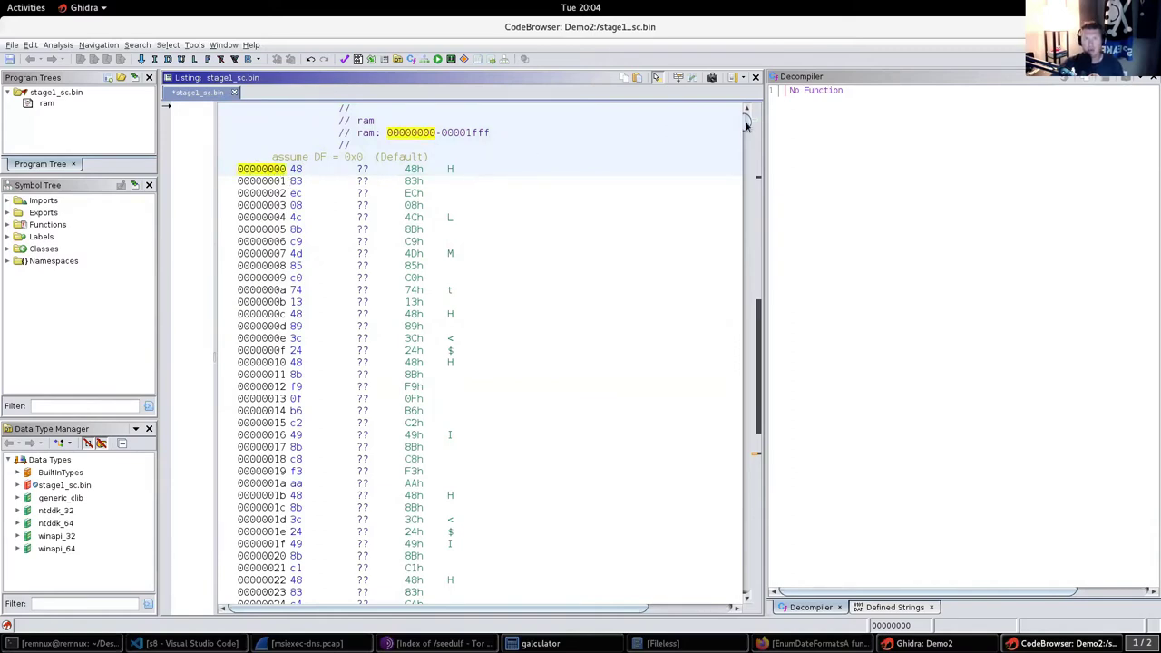
Find the function FUN_00000e5d further down the listing and display its decompiled code
drag(748, 138, 731, 332)
scroll(523, 315, down, 2)
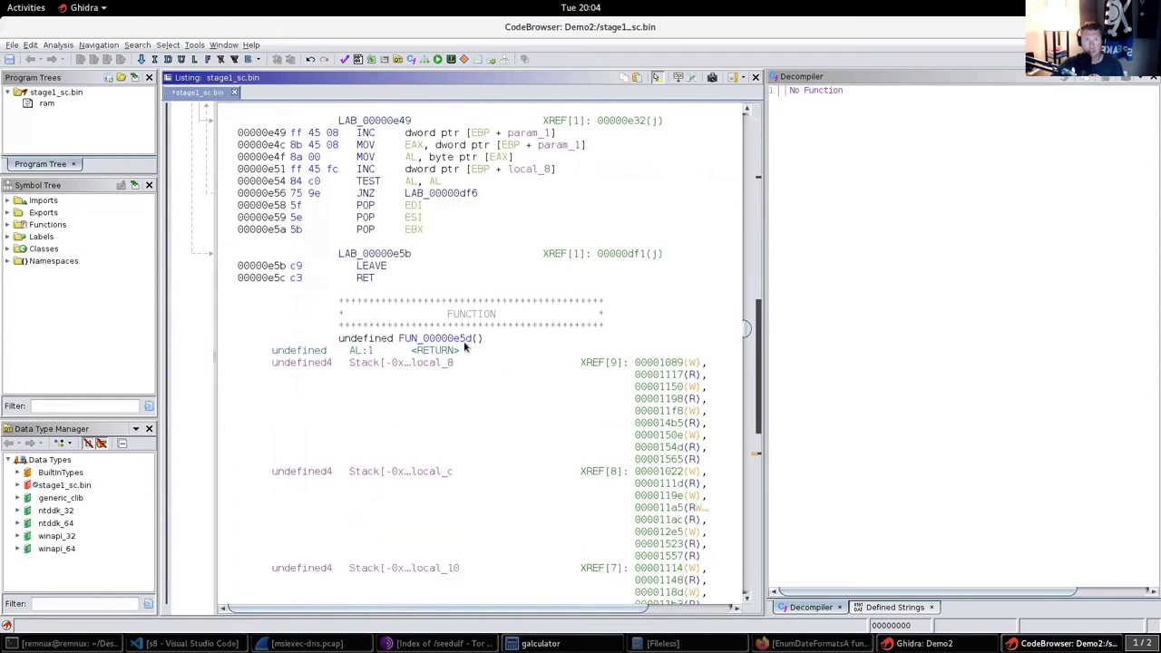
click(456, 338)
scroll(530, 323, down, 1)
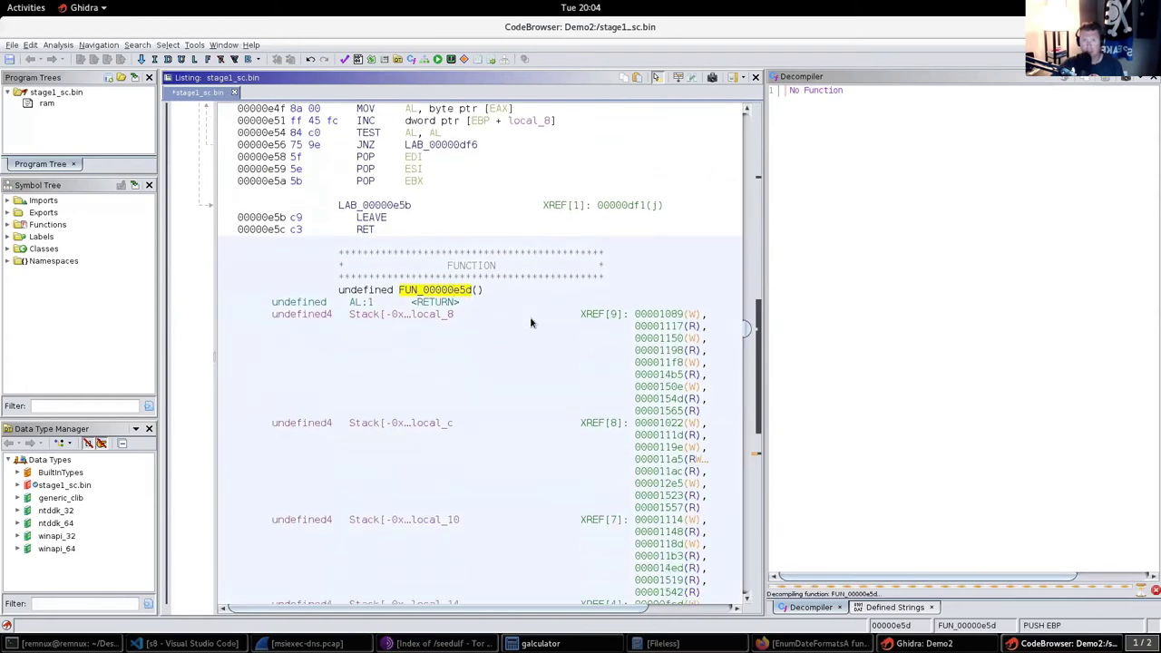
click(445, 290)
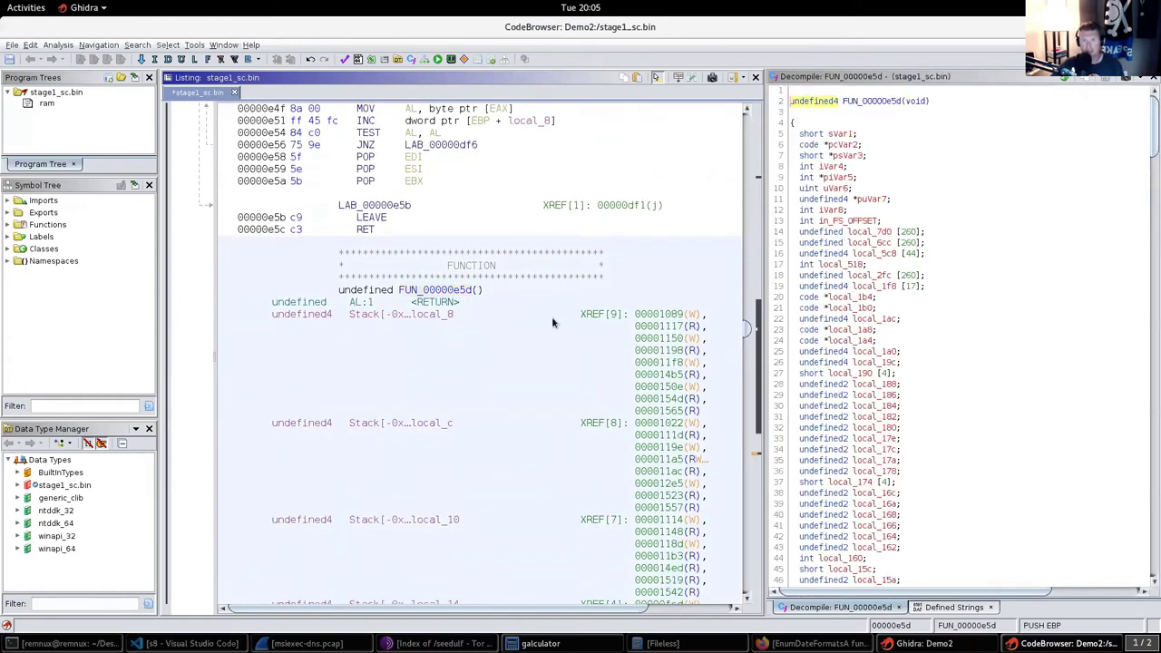
Examine the first instructions of FUN_00000e5d from address 00000e5d and compare them with the variable declarations in its decompiled code
scroll(536, 325, down, 2)
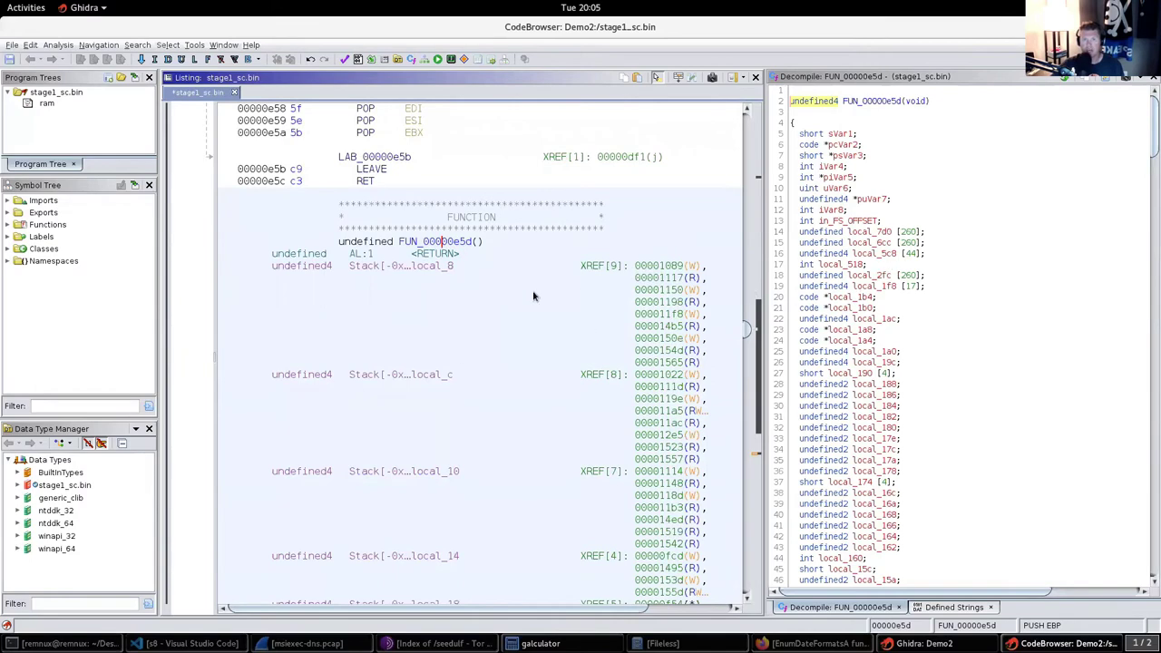
scroll(535, 294, down, 20)
scroll(534, 295, down, 20)
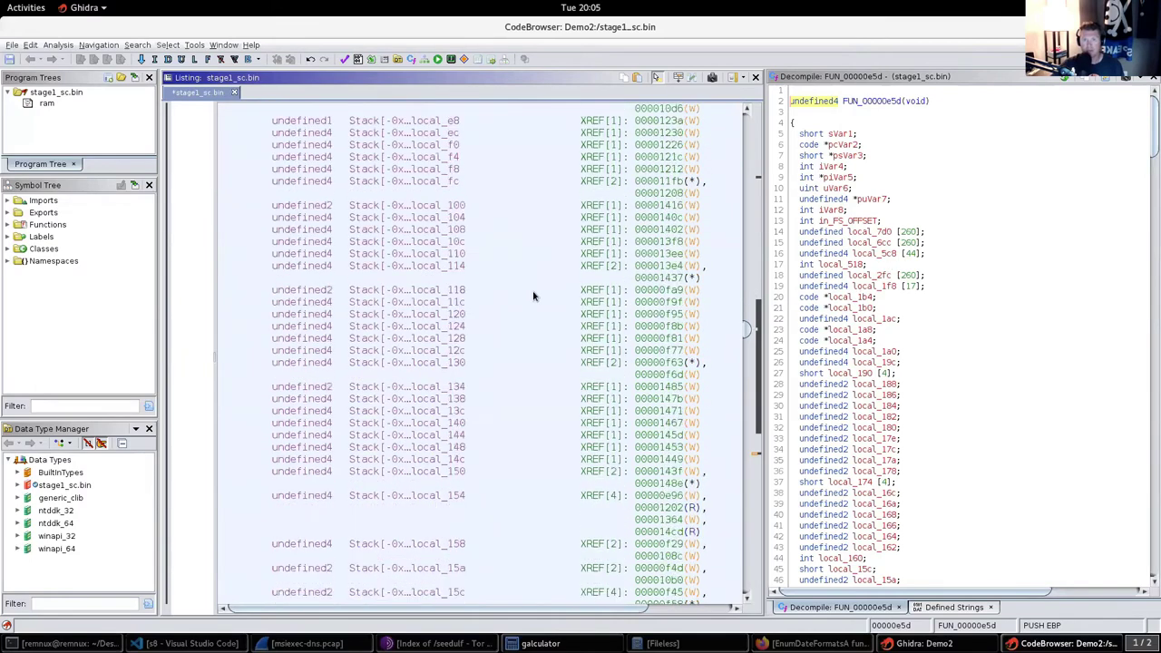
scroll(533, 296, down, 13)
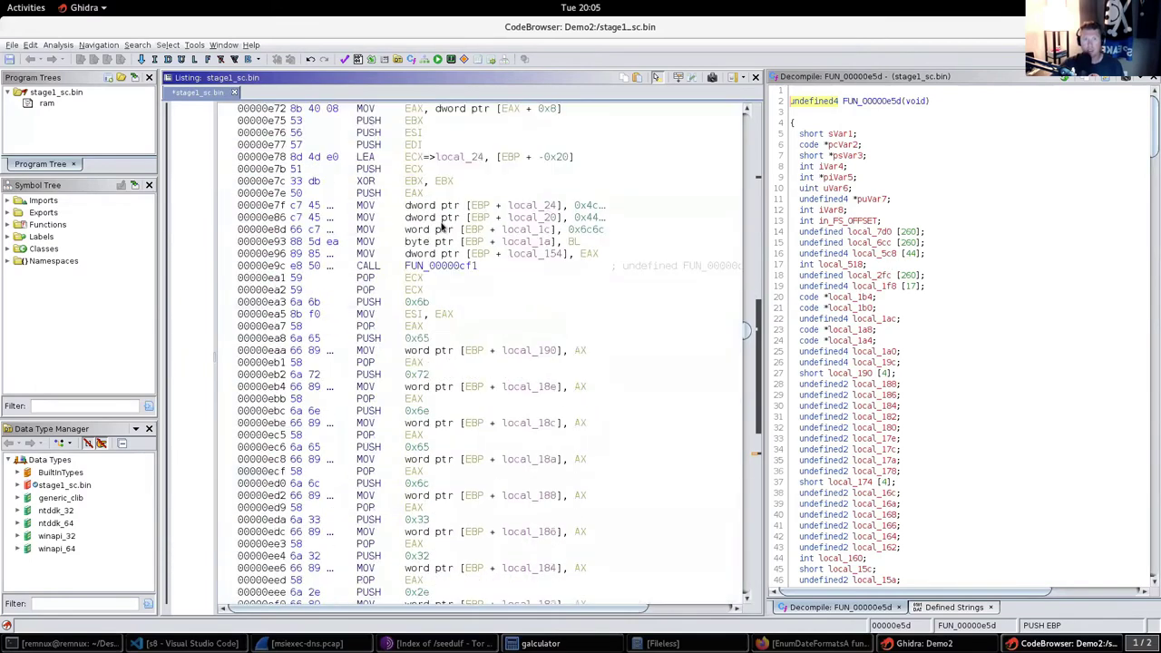
scroll(443, 222, up, 6)
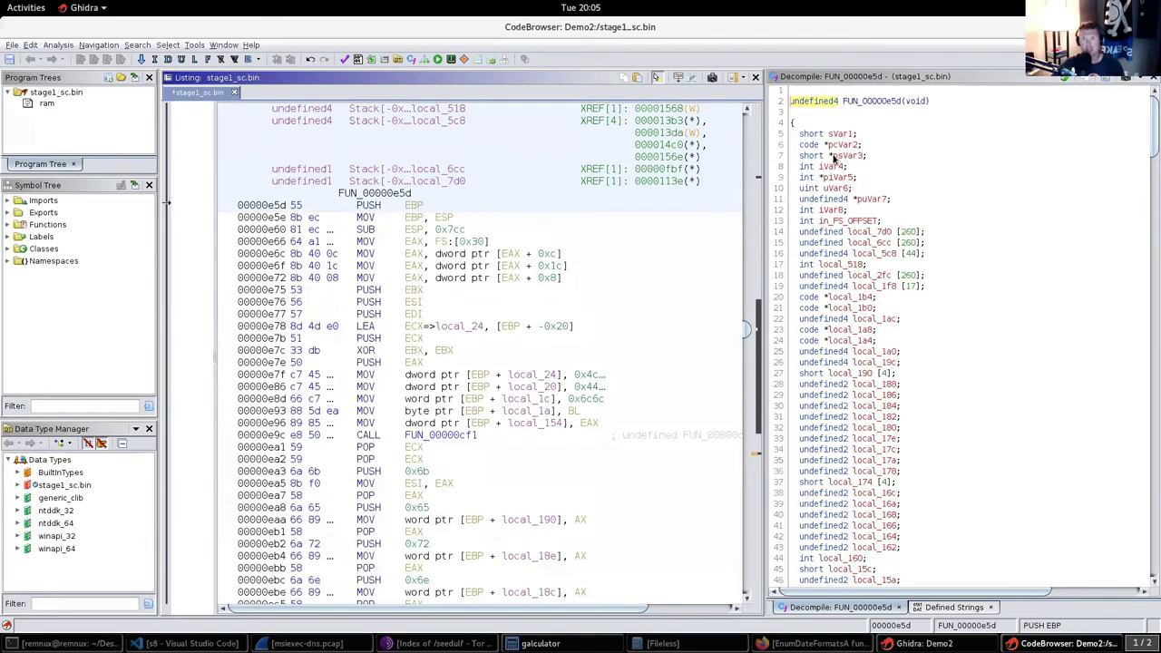
mouse_move(833, 158)
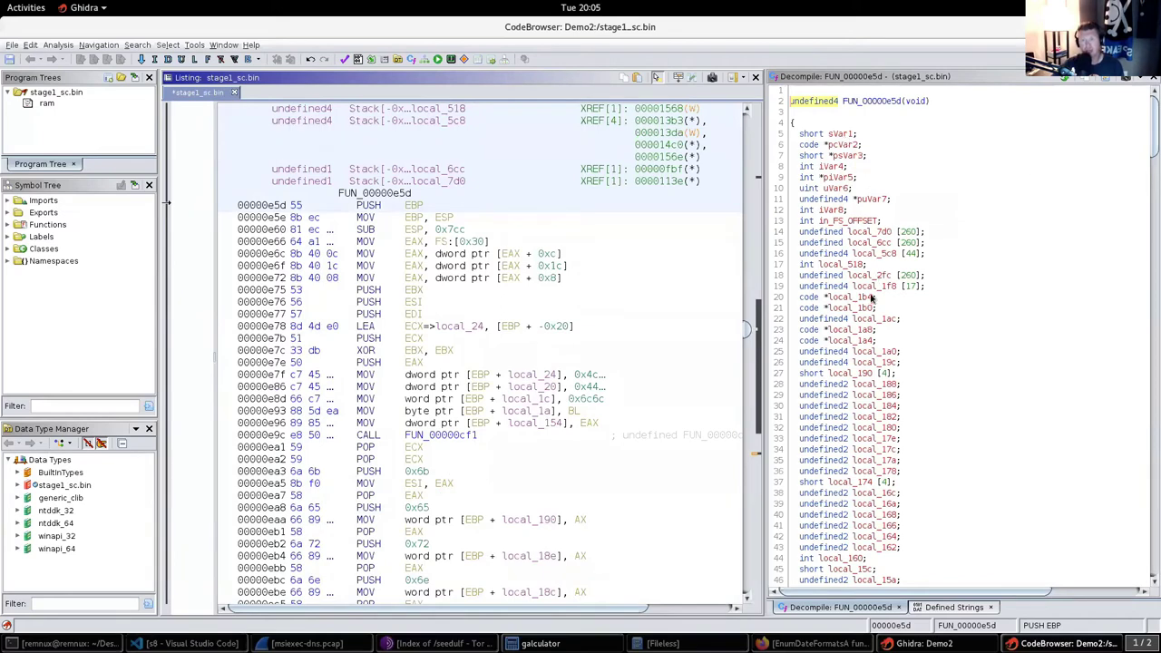
click(839, 134)
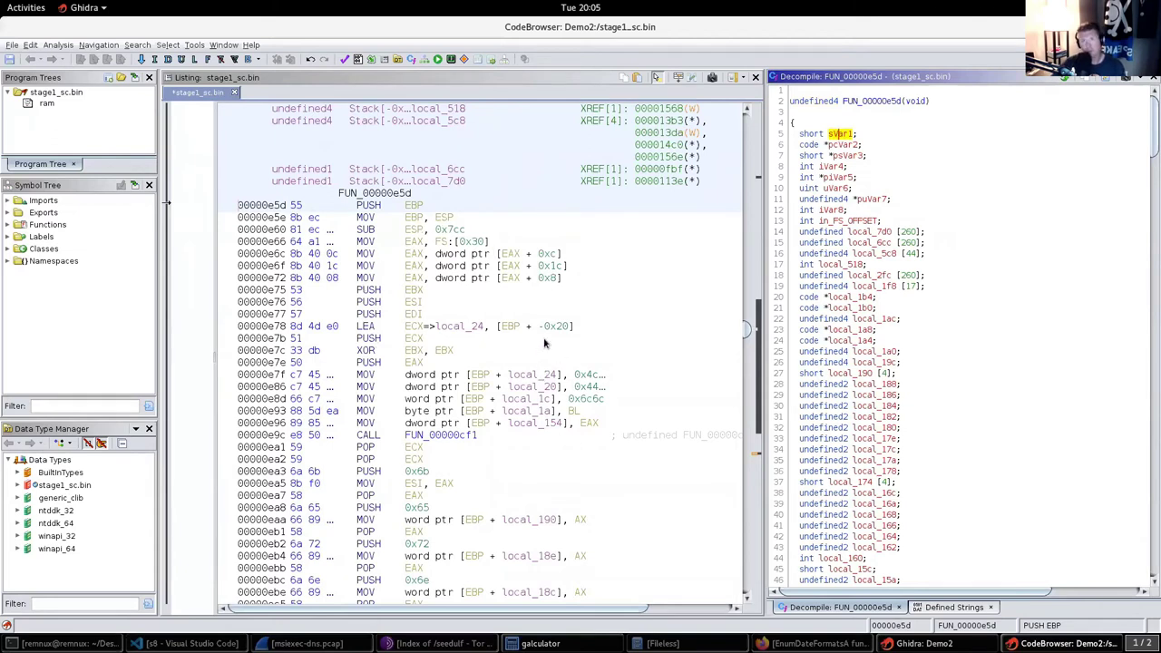
click(842, 320)
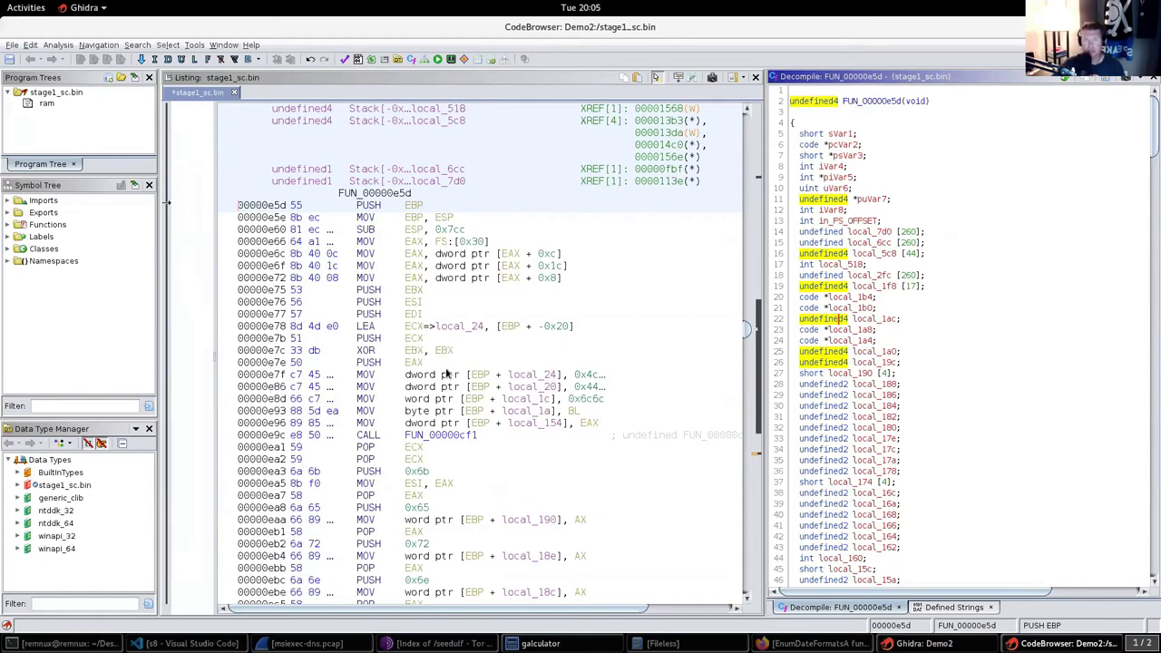
Show the function graph of FUN_00000e5d, survey its blocks from the entry to the end, and minimise the graph window
click(425, 60)
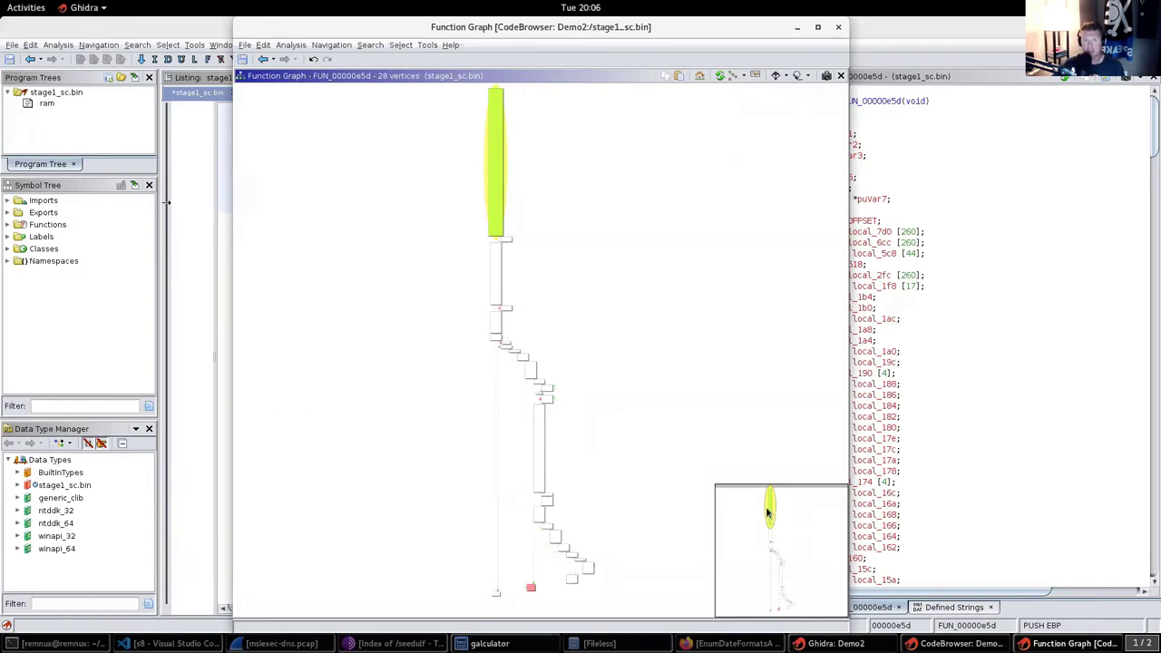
click(771, 555)
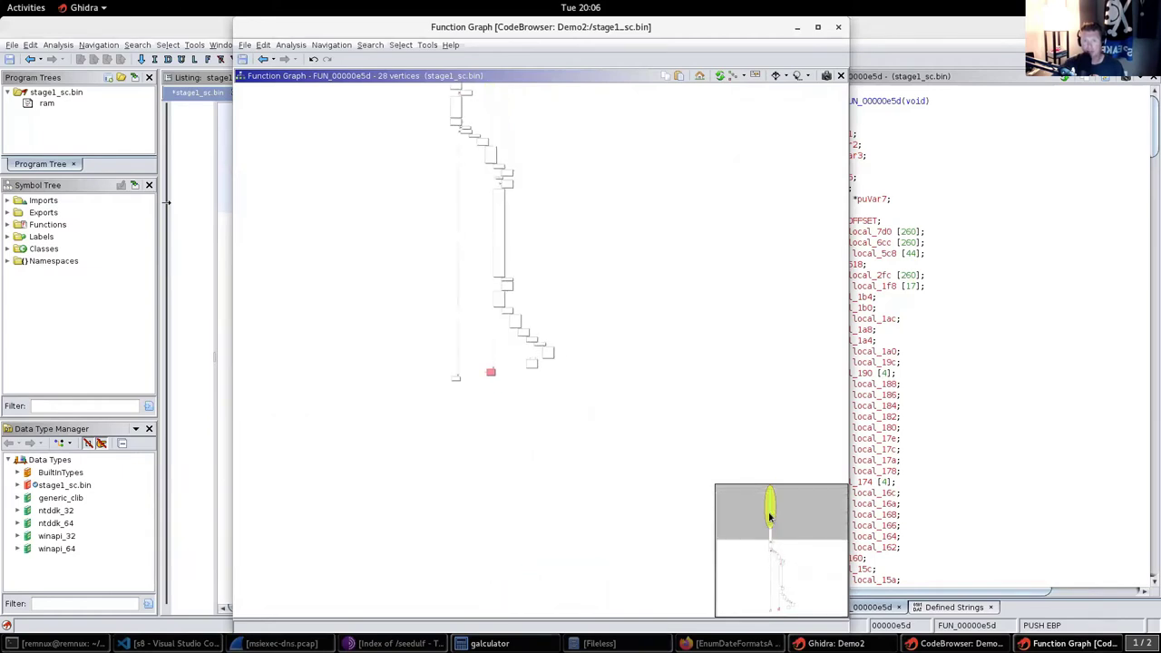
click(772, 513)
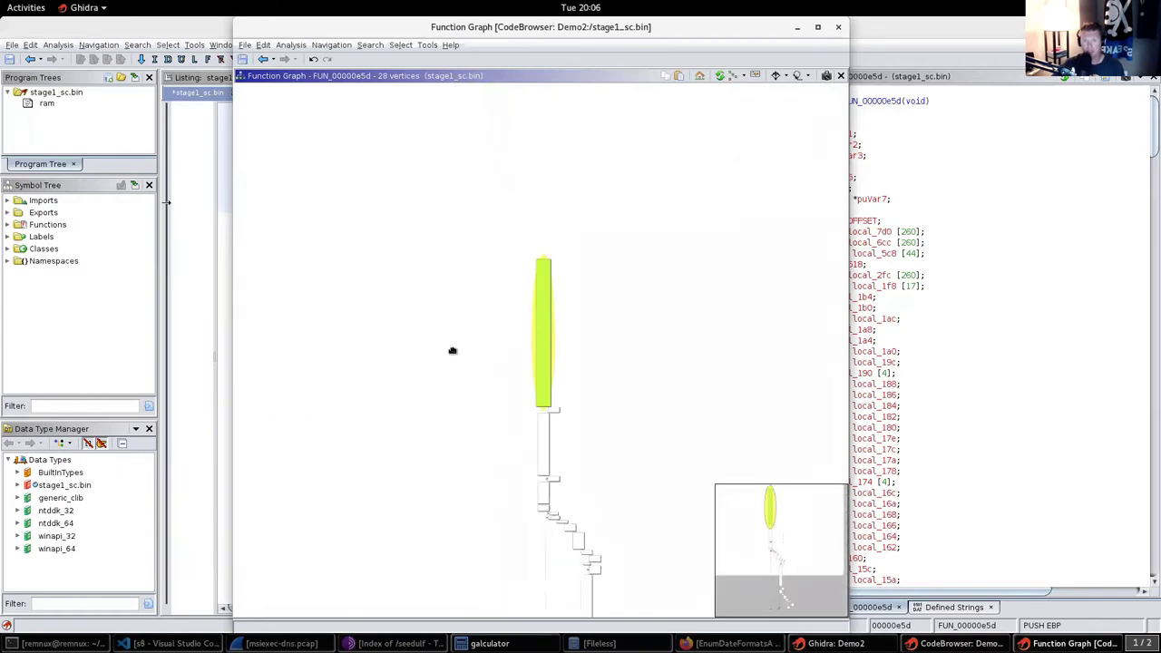
drag(427, 348, 424, 321)
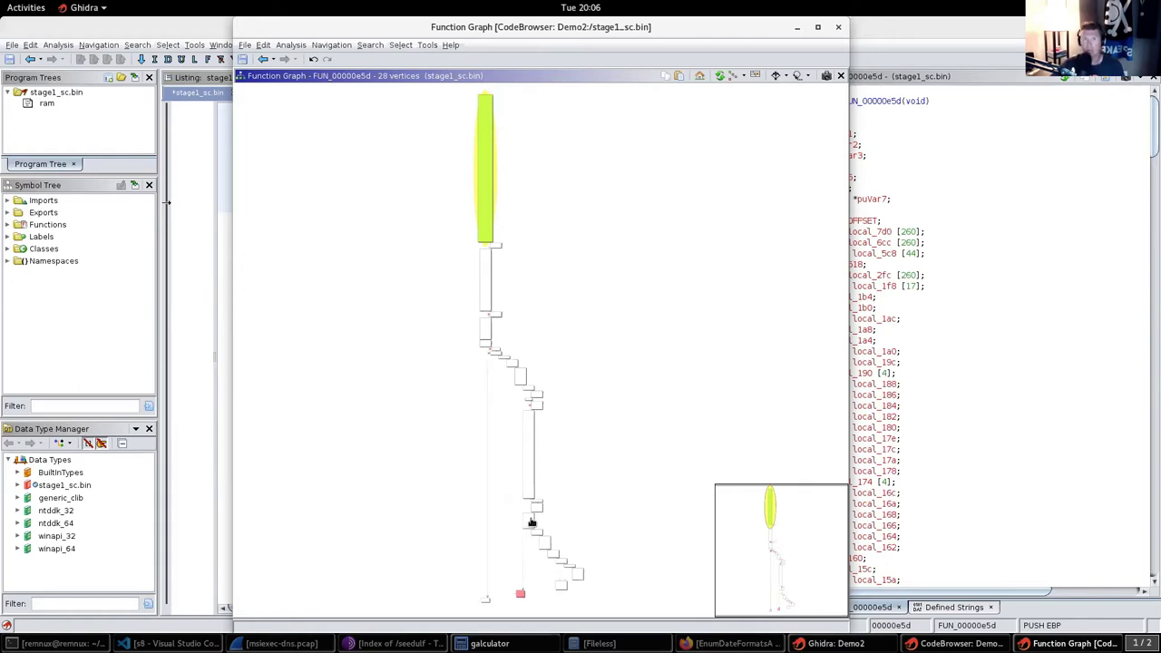
mouse_move(532, 522)
click(796, 27)
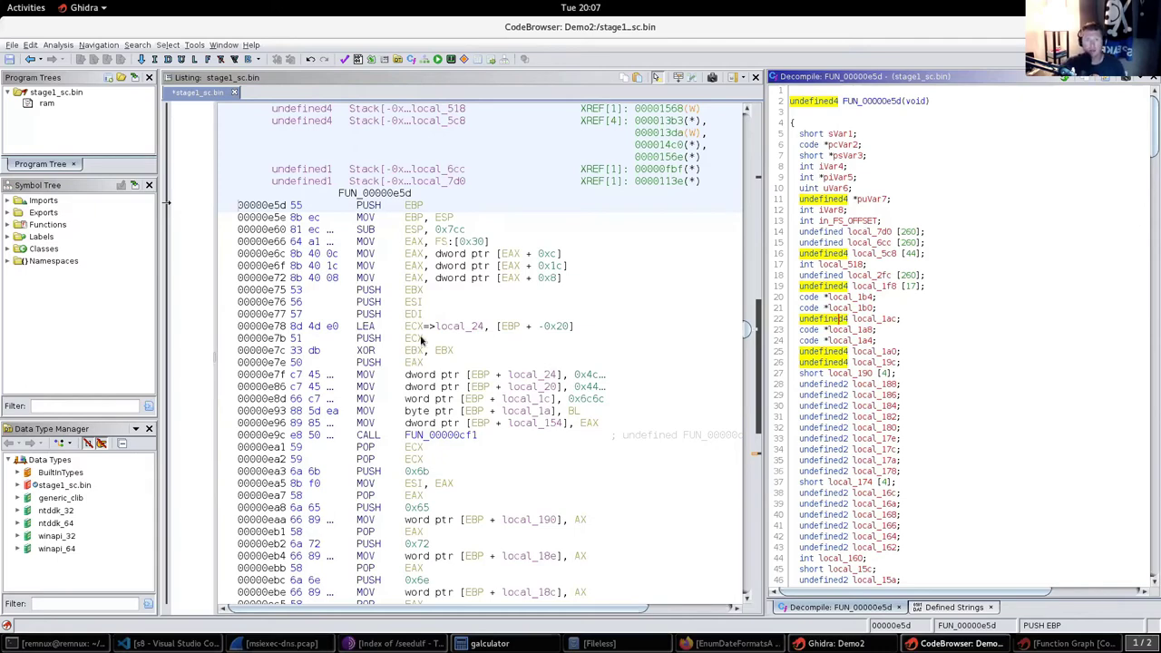
Inspect the FS:[0x30] access and the pointer-loading MOV instructions after it, highlighting addresses 00000e66 to 00000e72
click(372, 242)
drag(488, 242, 494, 247)
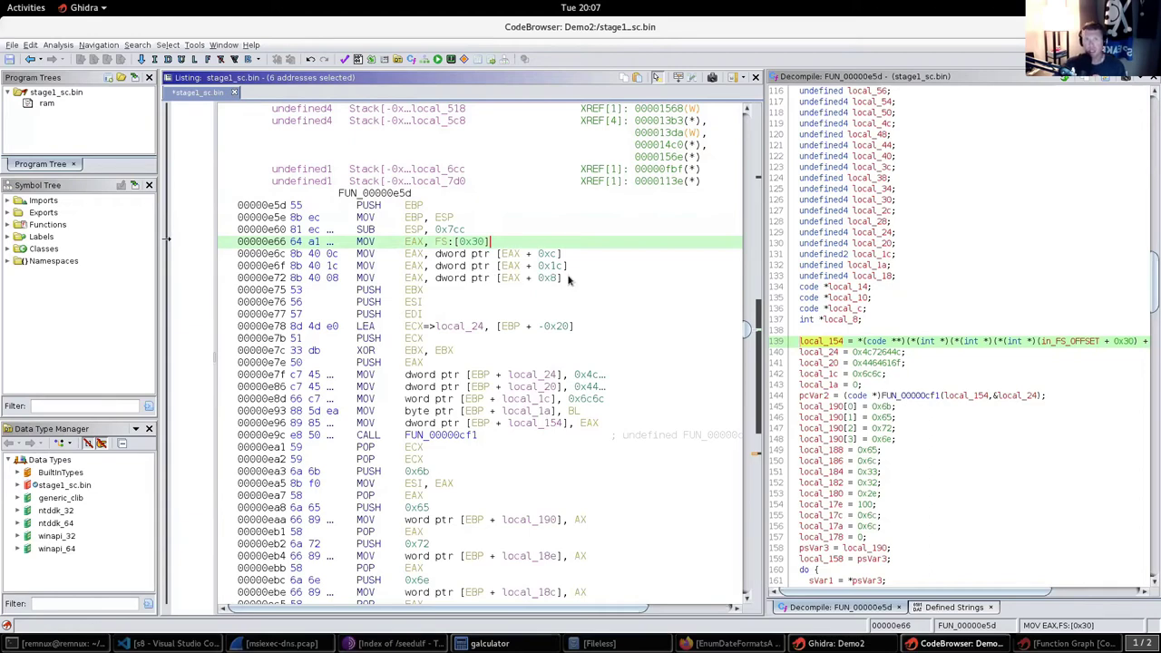
drag(570, 279, 329, 254)
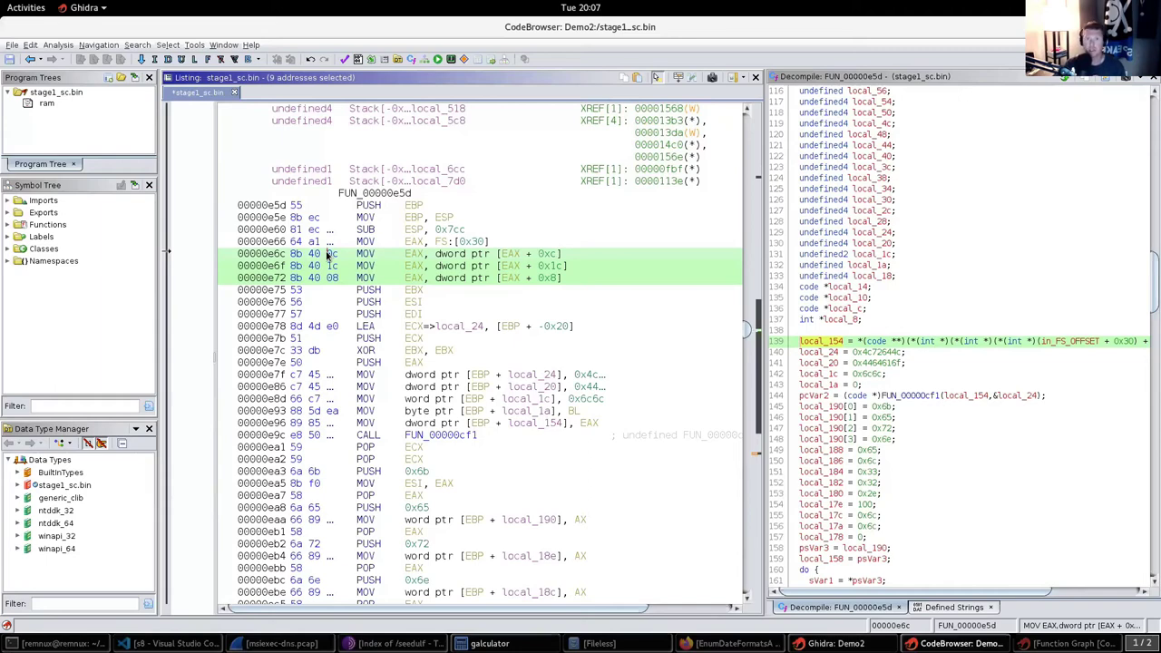
click(414, 280)
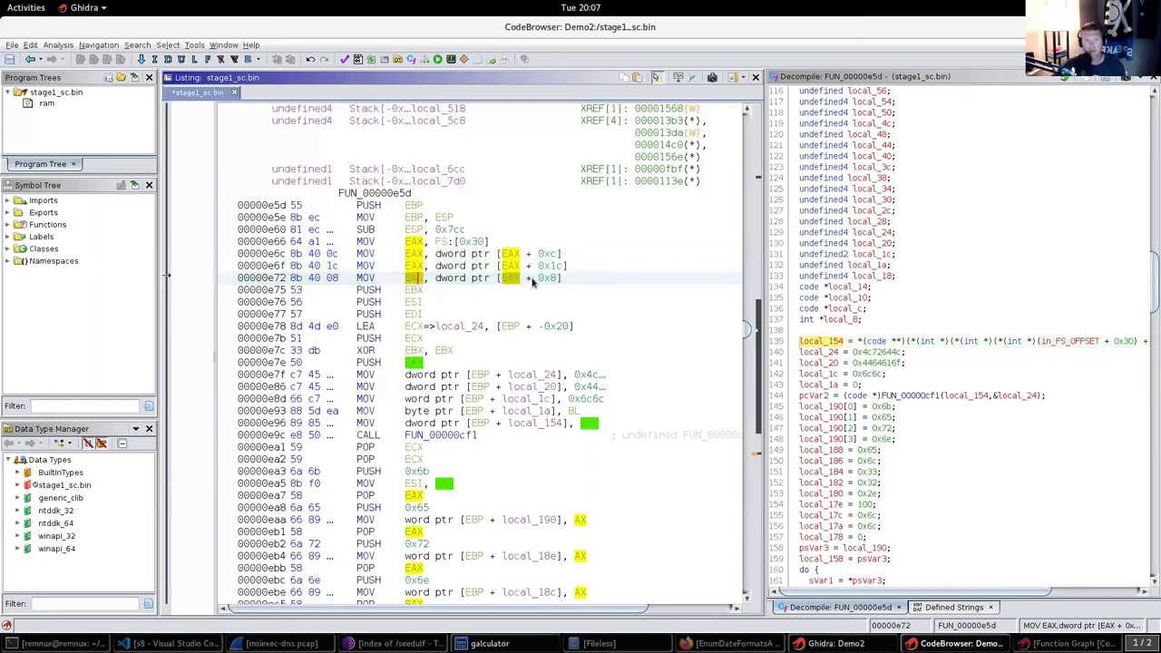
drag(532, 282, 359, 243)
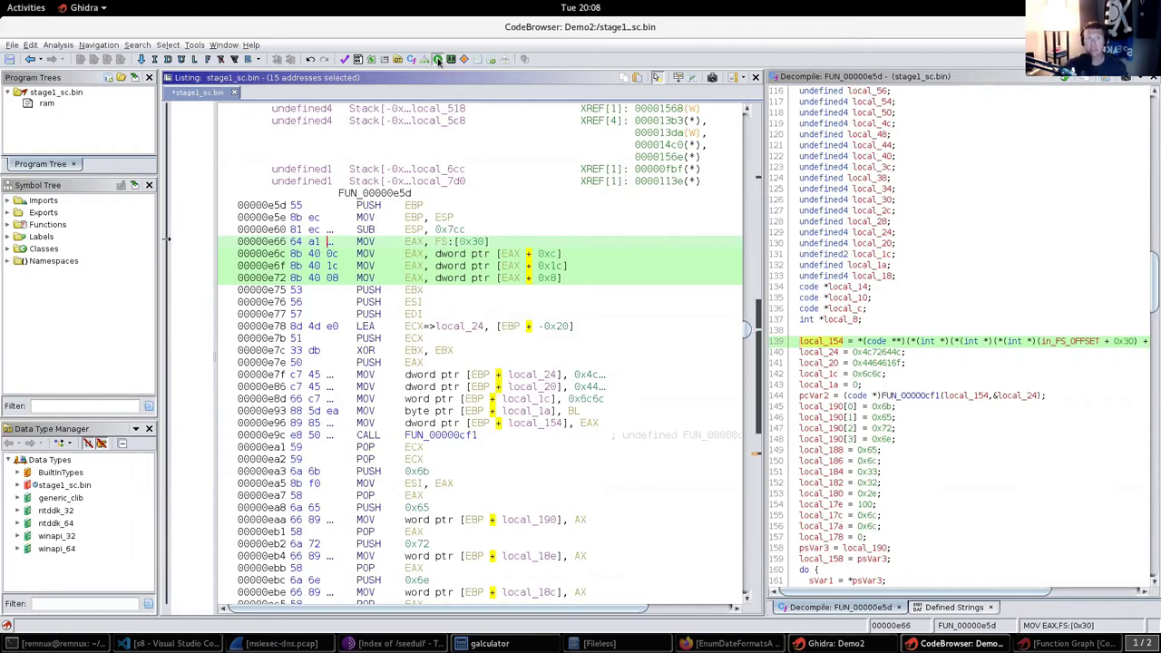
Look over the script categories in the Script Manager with its category list widened, and close the window
click(436, 59)
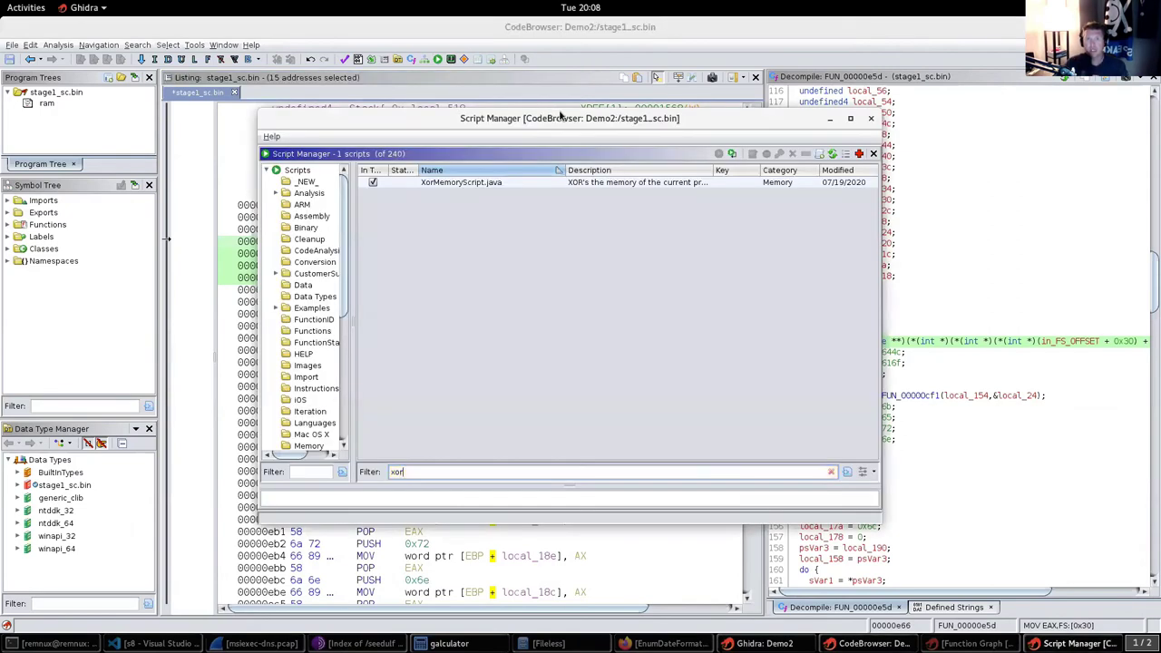
drag(562, 116, 547, 87)
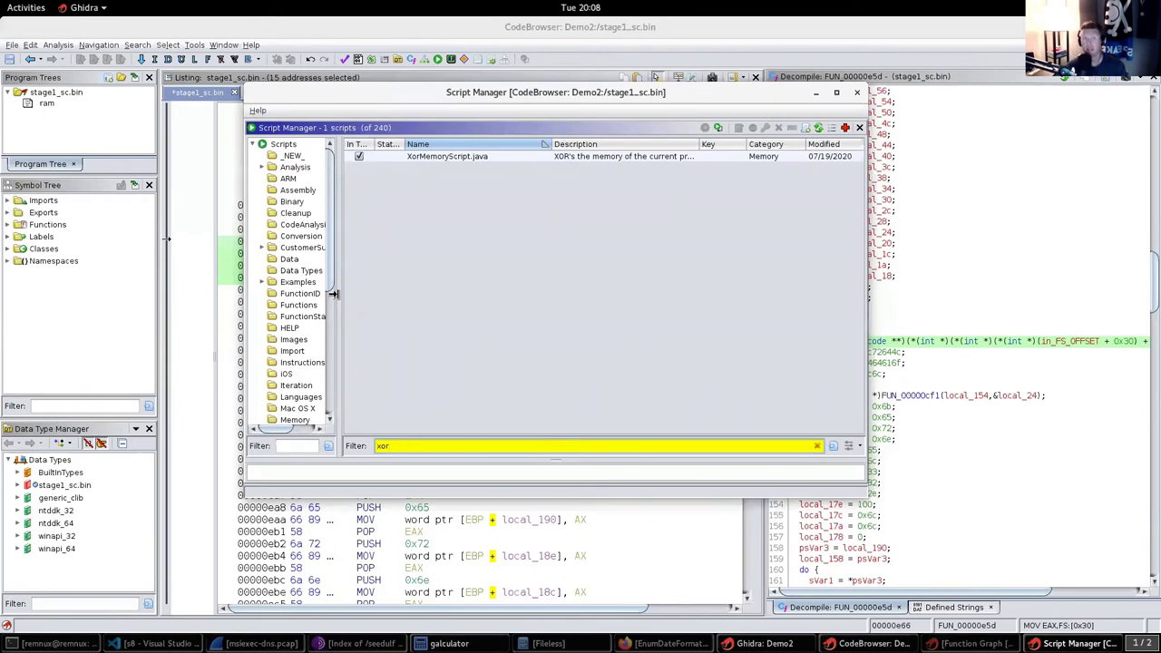
drag(334, 294, 393, 297)
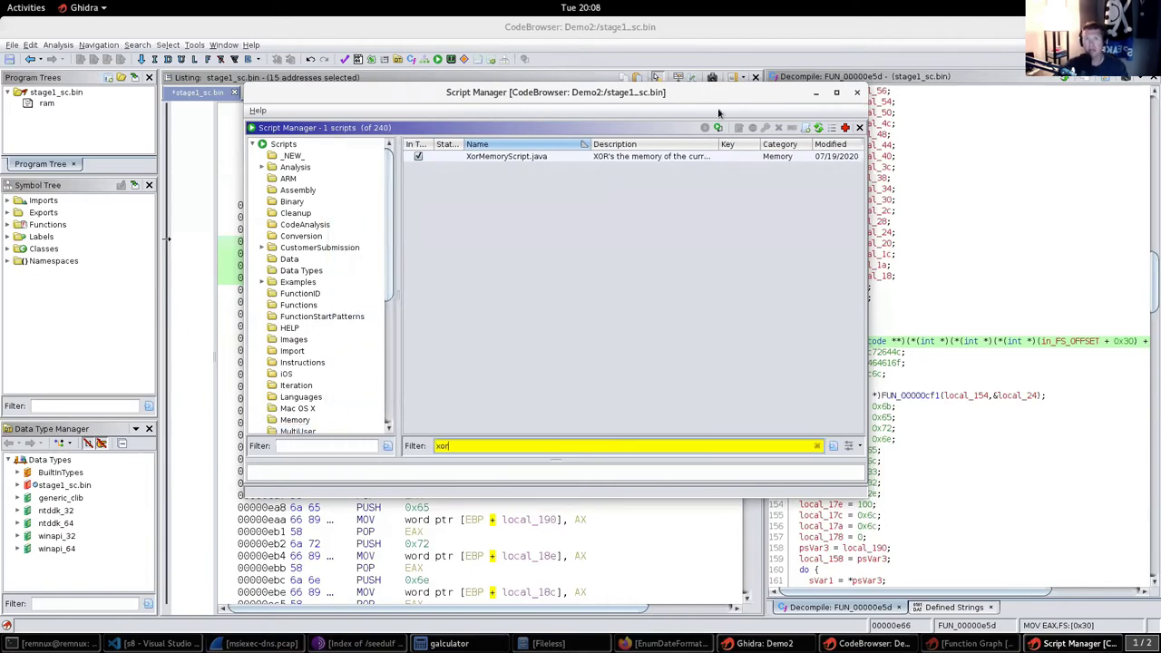
drag(728, 100, 774, 122)
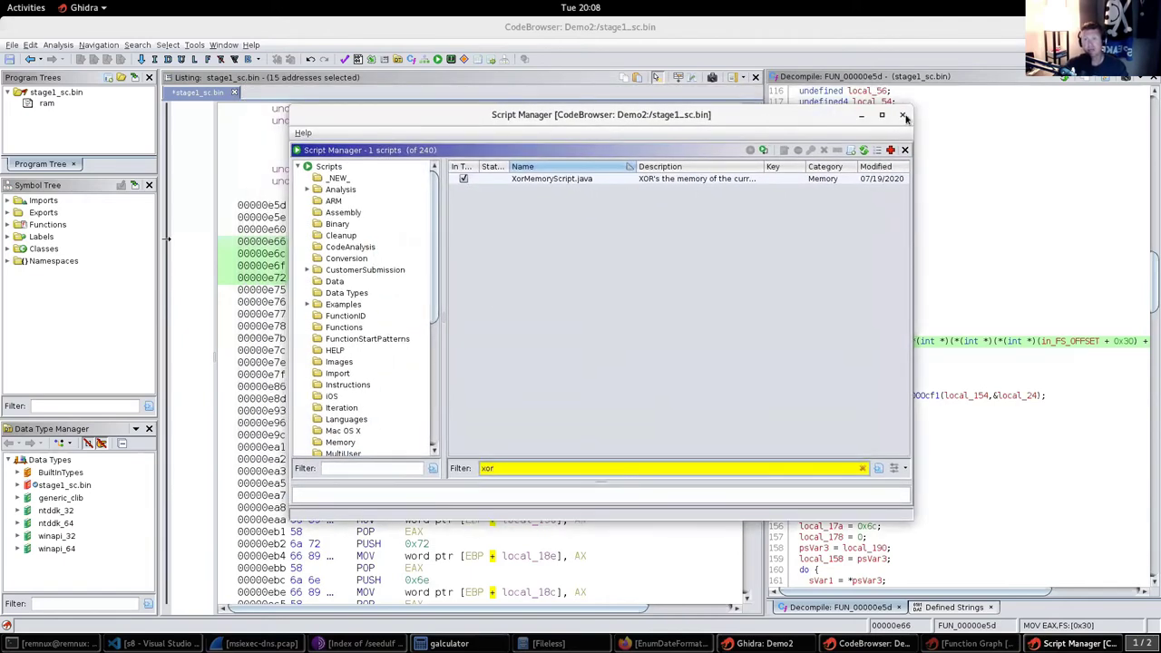
click(903, 115)
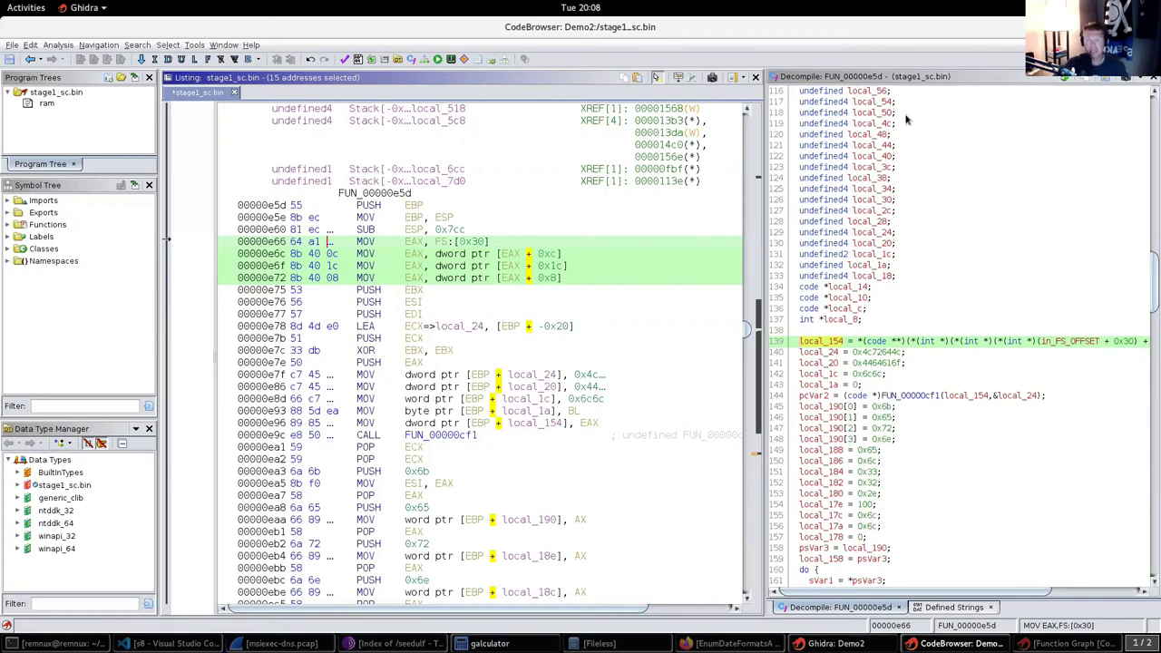
Clear the address selection and examine the EBP and EBX uses at 00000e78 and 00000e75 alongside the start of FUN_00000e5d
click(519, 316)
click(510, 326)
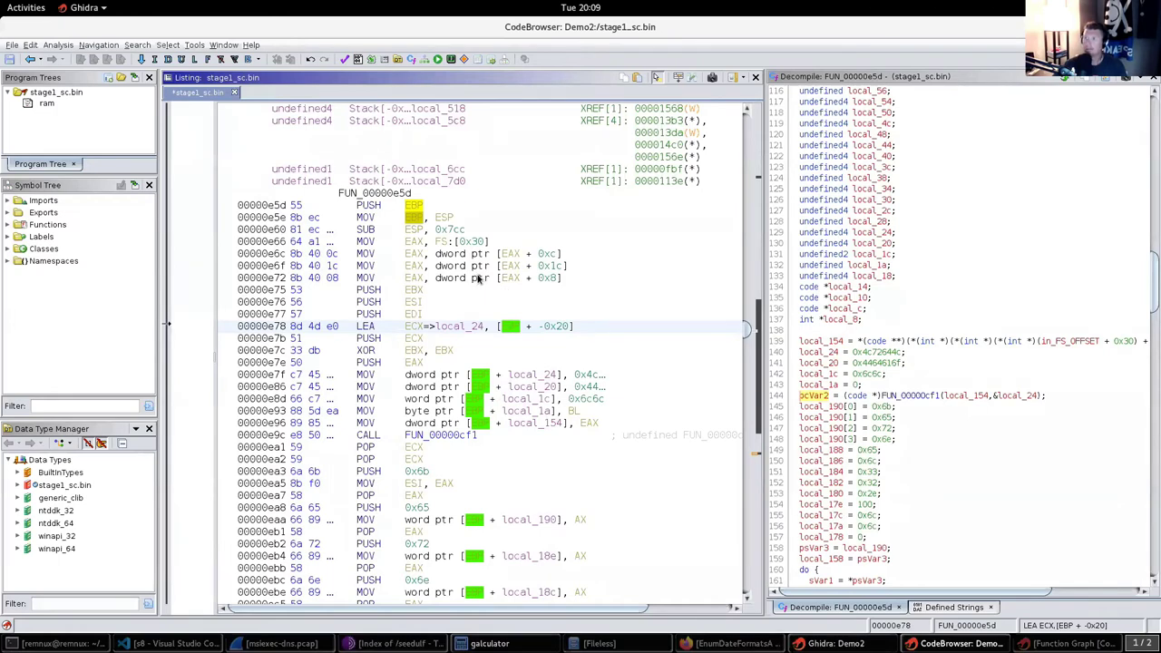
click(542, 290)
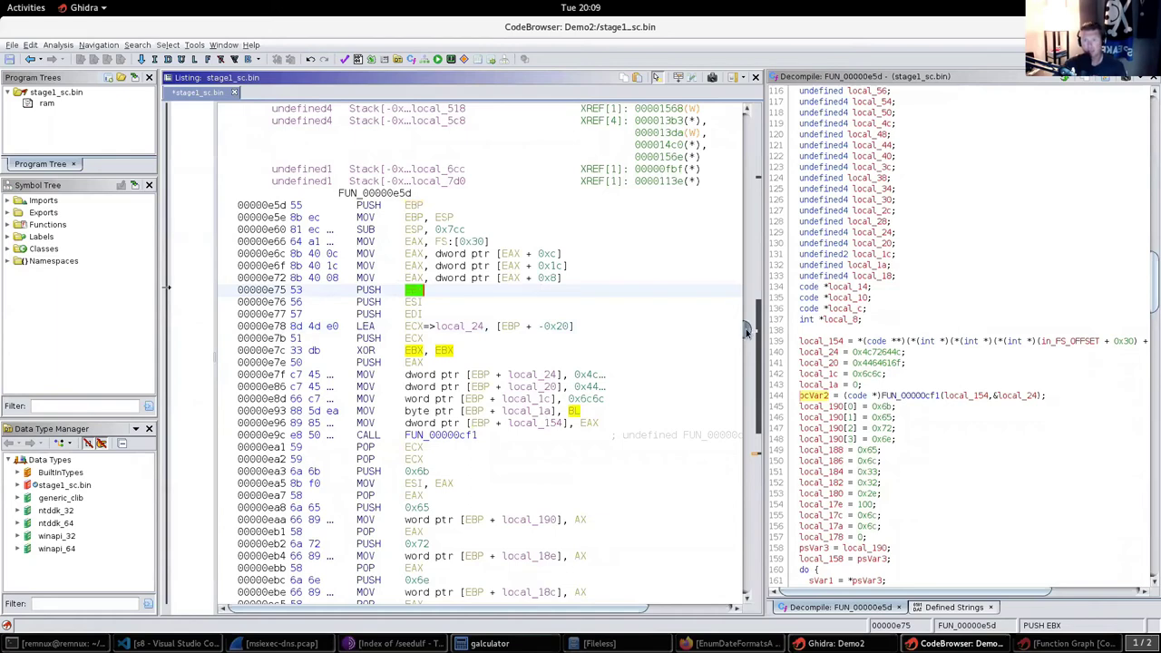
scroll(746, 333, down, 5)
scroll(747, 333, up, 10)
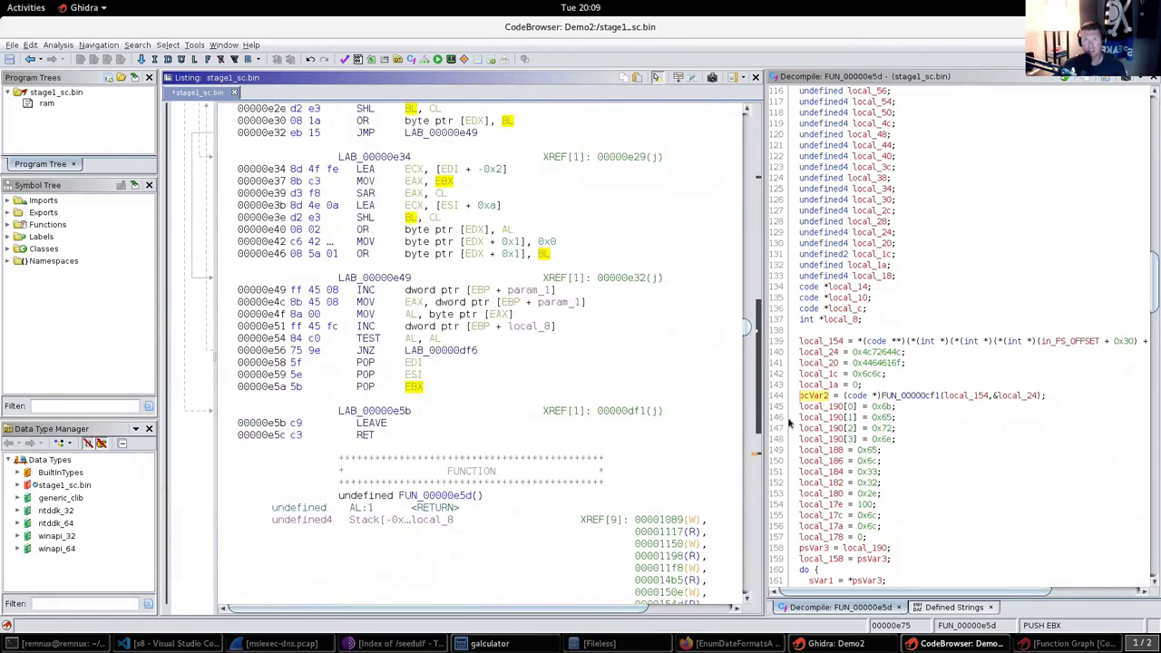
click(829, 211)
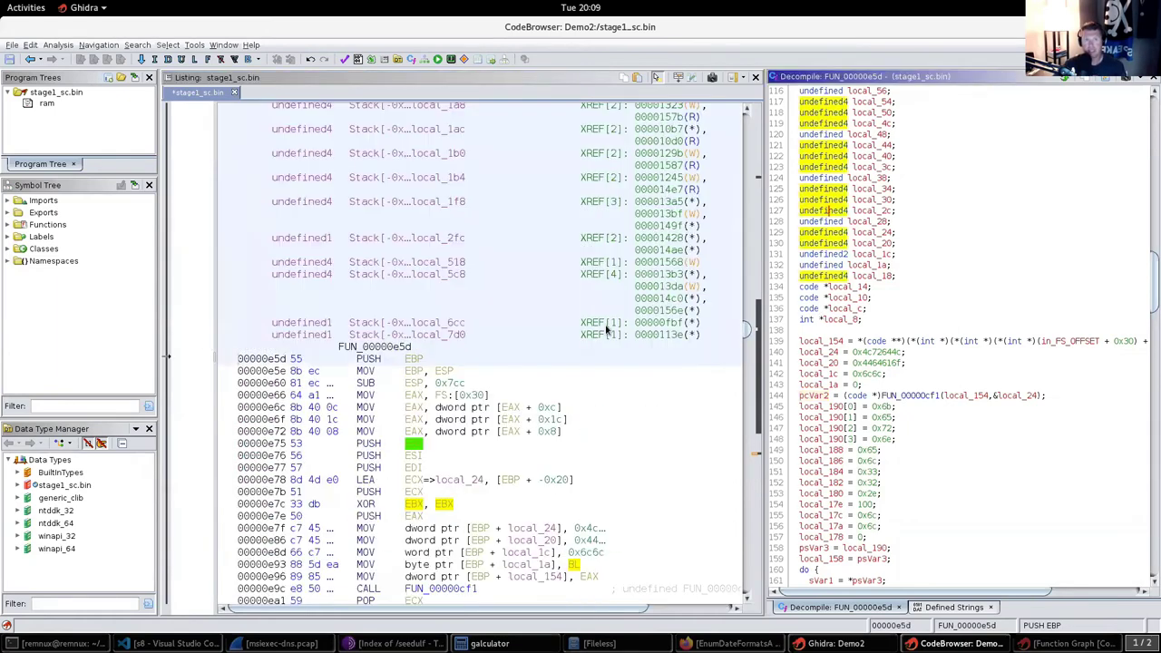
scroll(607, 331, down, 2)
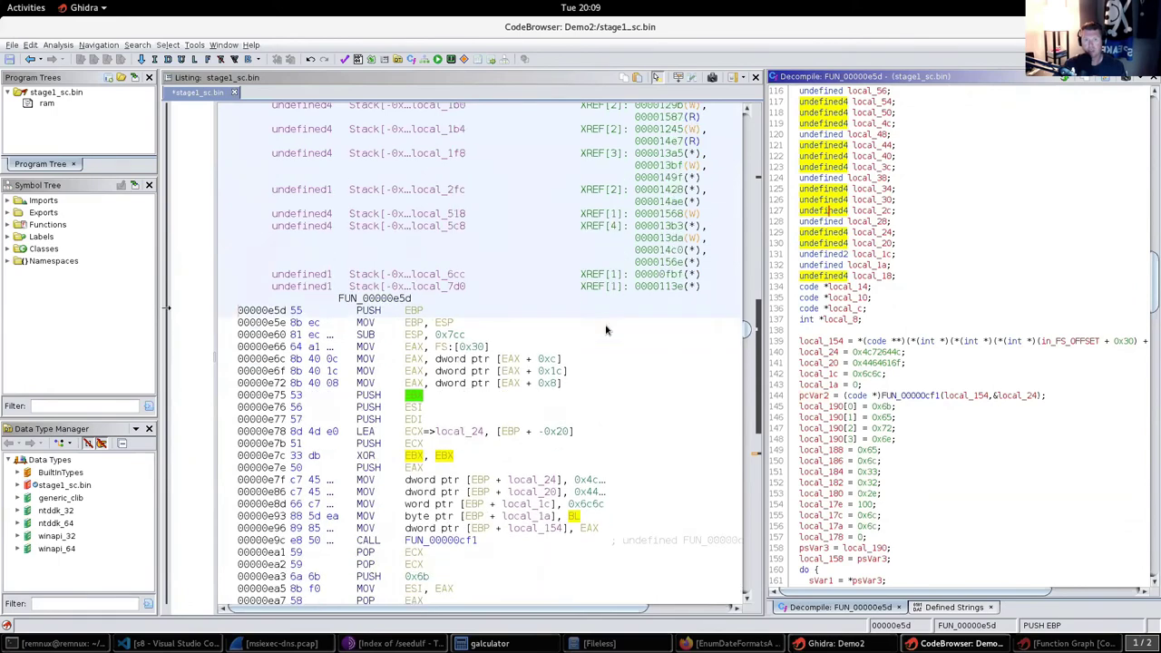
Show the available conversions for the constant moved into local_24 at address 00000e7f
click(589, 457)
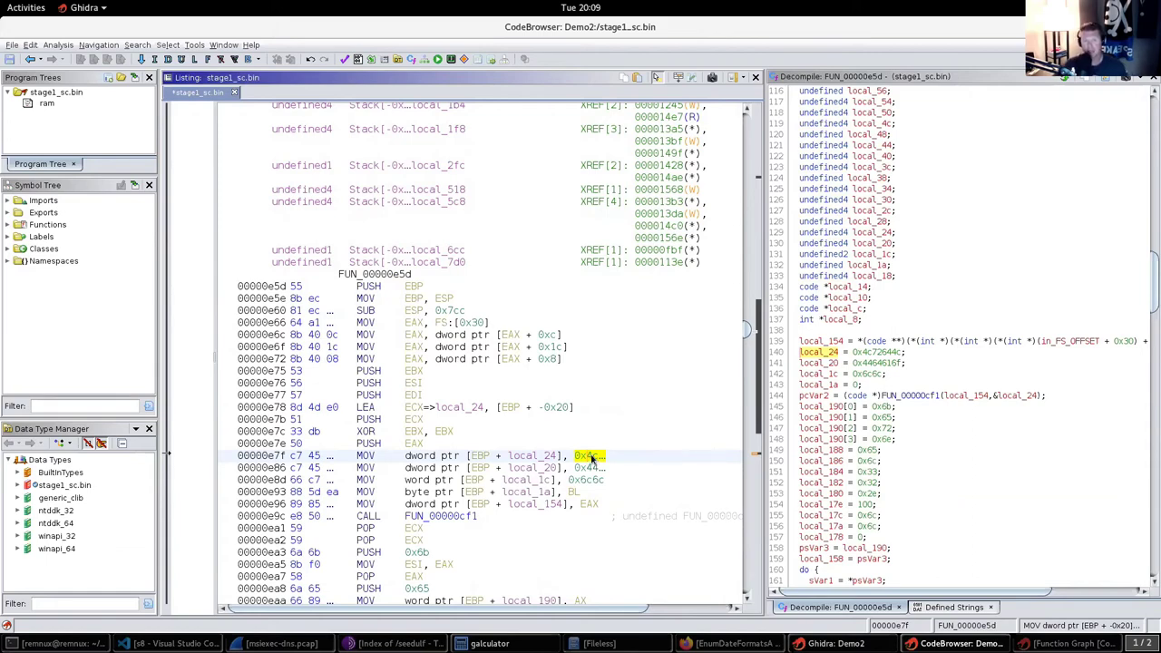
right_click(592, 459)
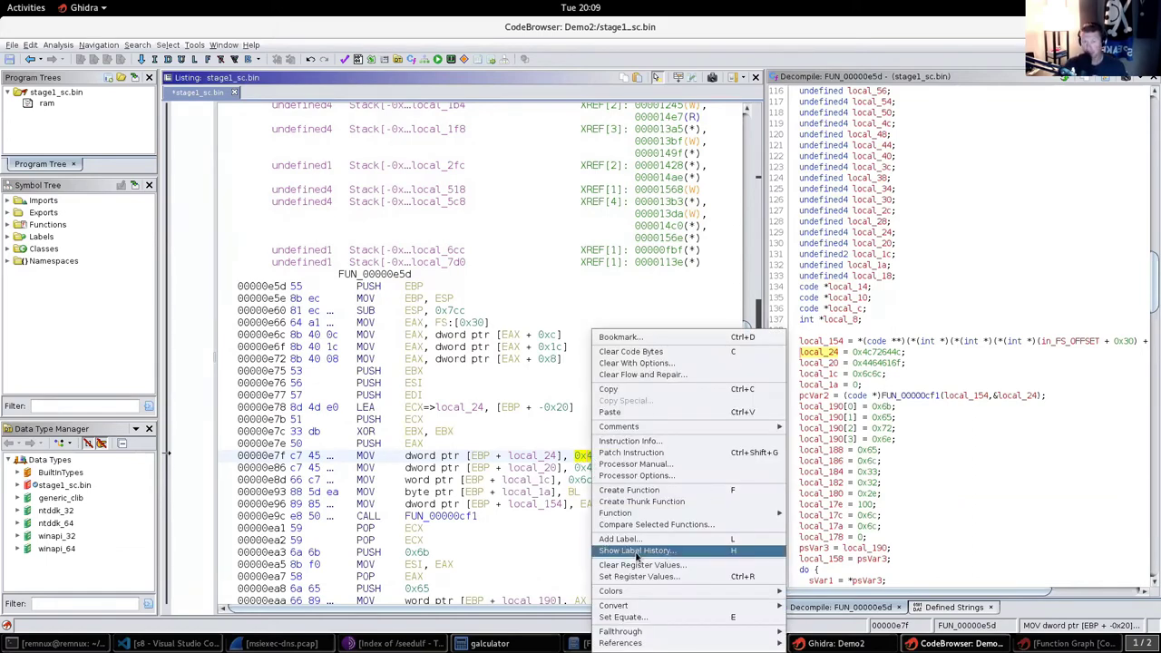
mouse_move(594, 425)
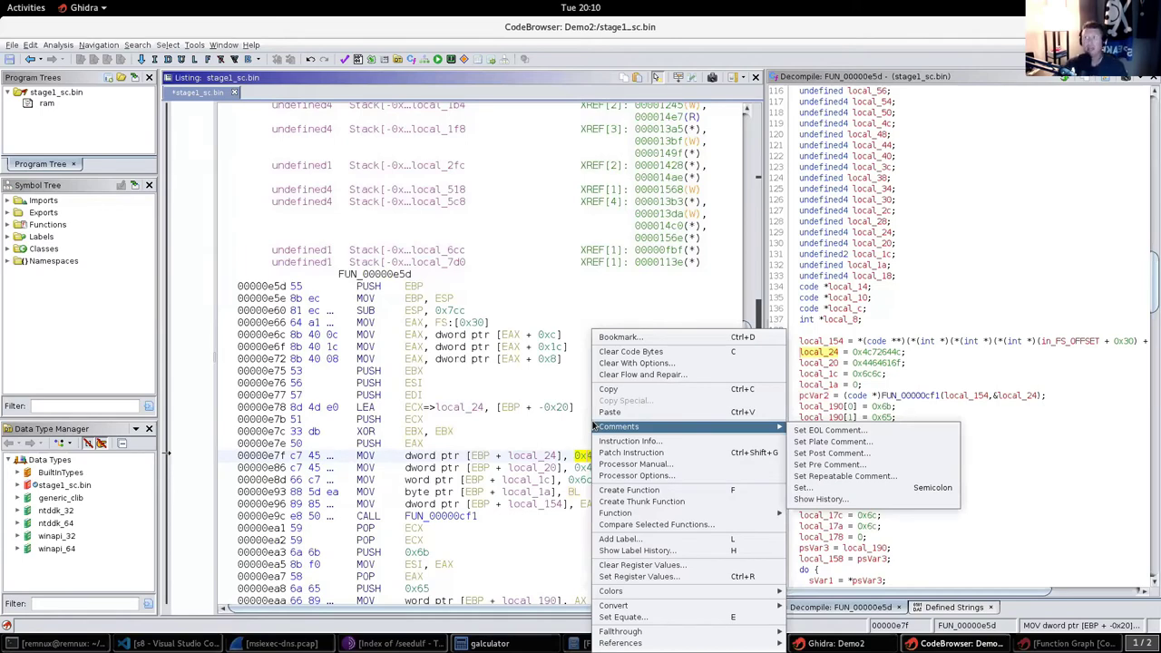
click(585, 456)
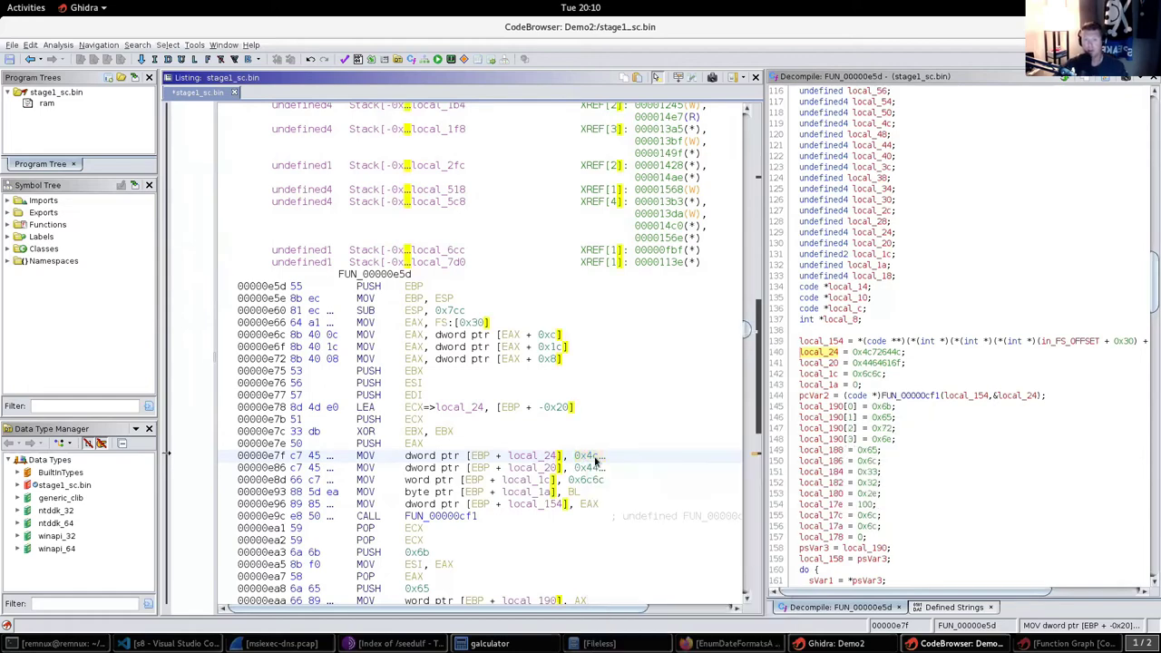
right_click(595, 461)
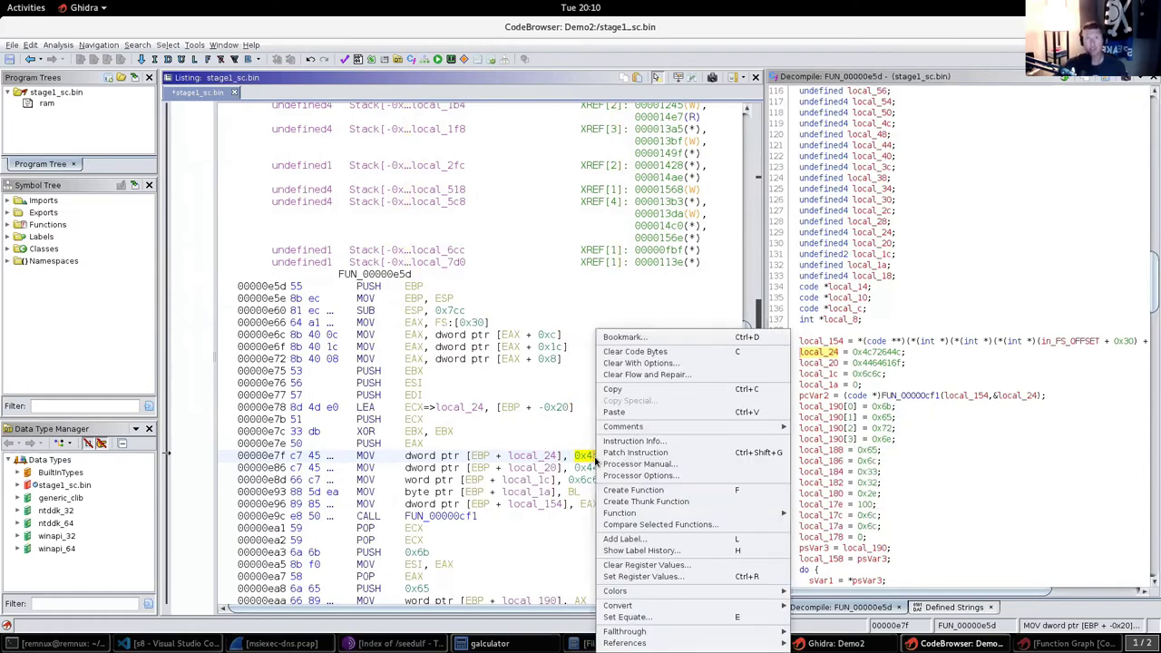
mouse_move(736, 606)
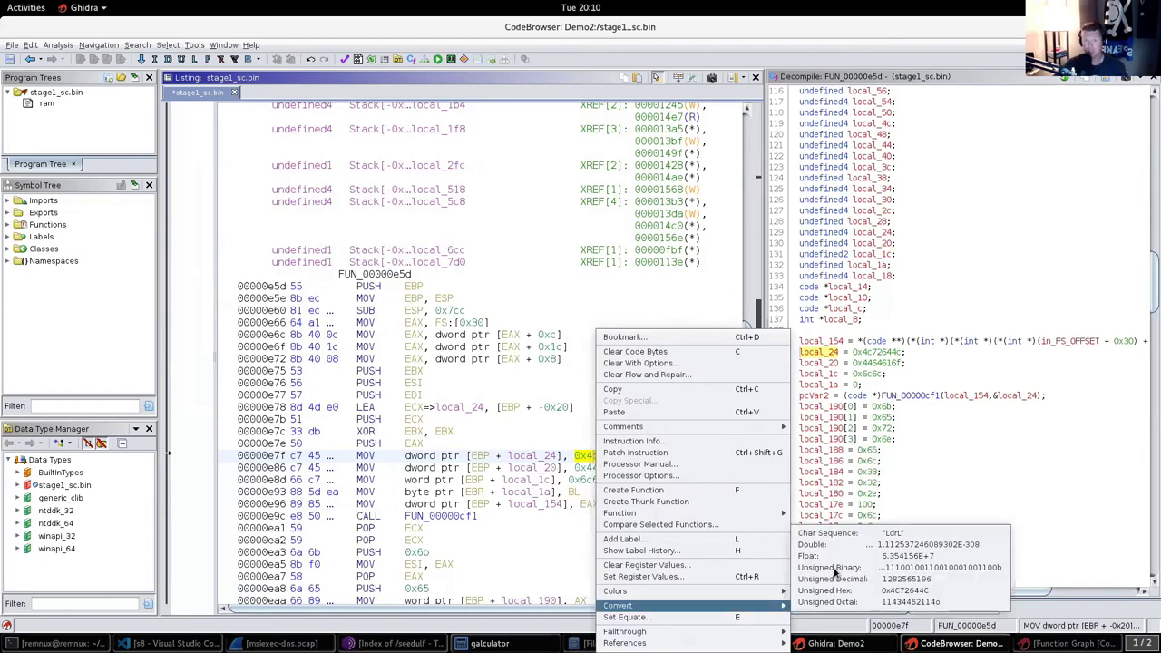
Convert the constants moved into local_24, local_20 and local_1c in FUN_00000e5d to the char sequences "LdrL", "oadD" and "ll"
click(829, 533)
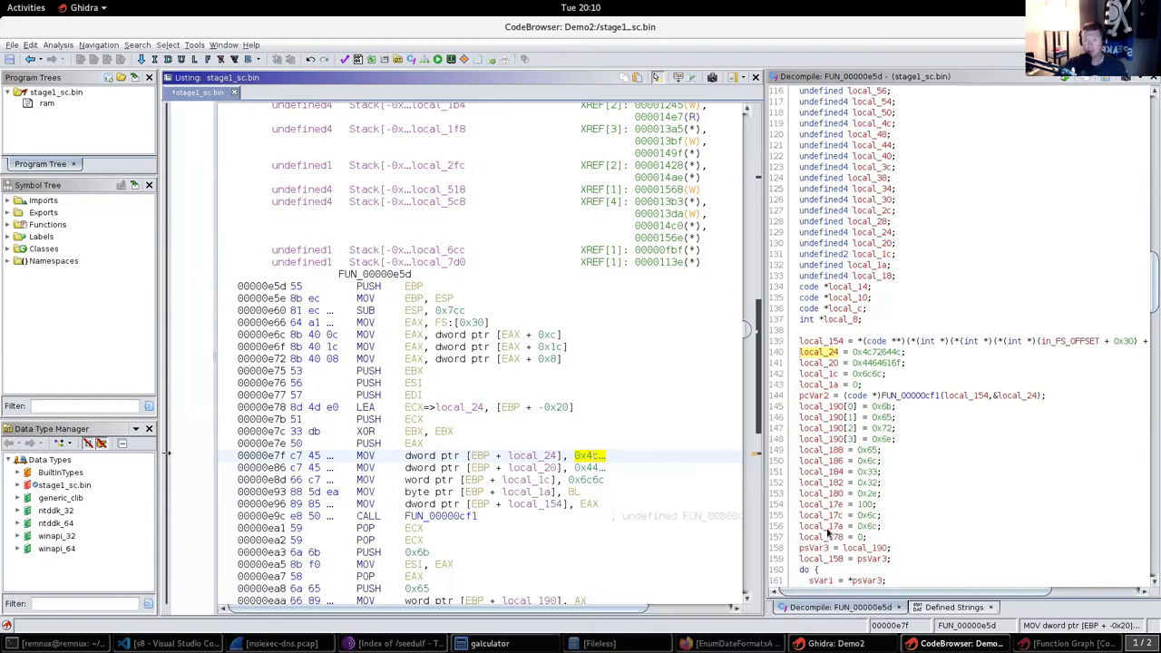
right_click(593, 468)
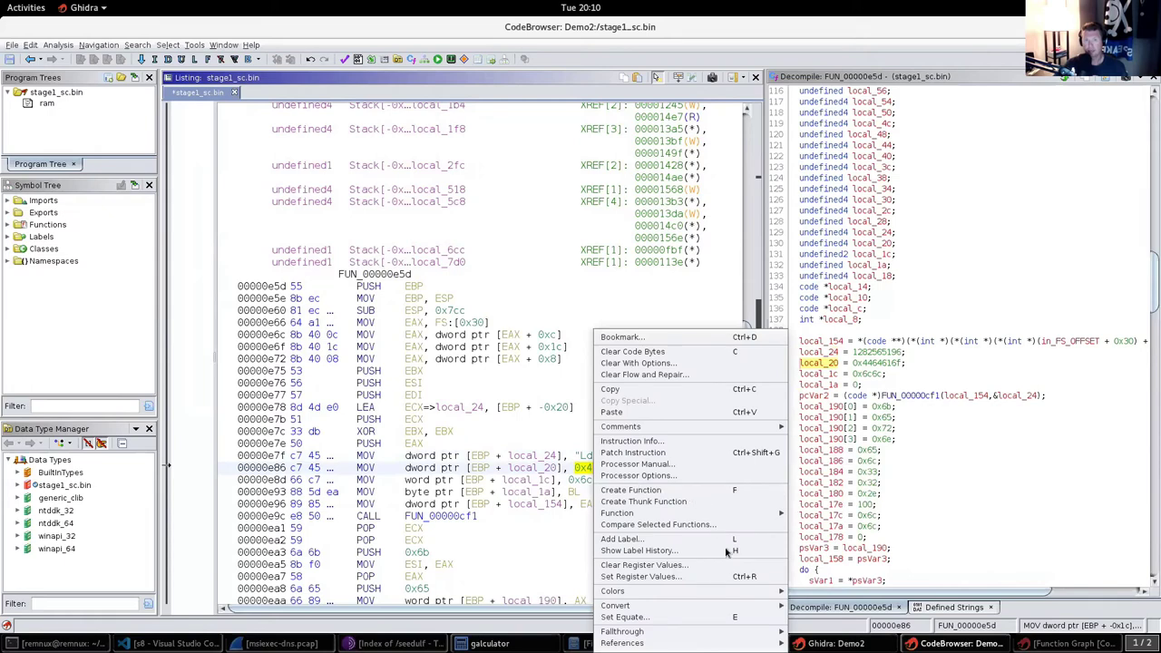
mouse_move(757, 605)
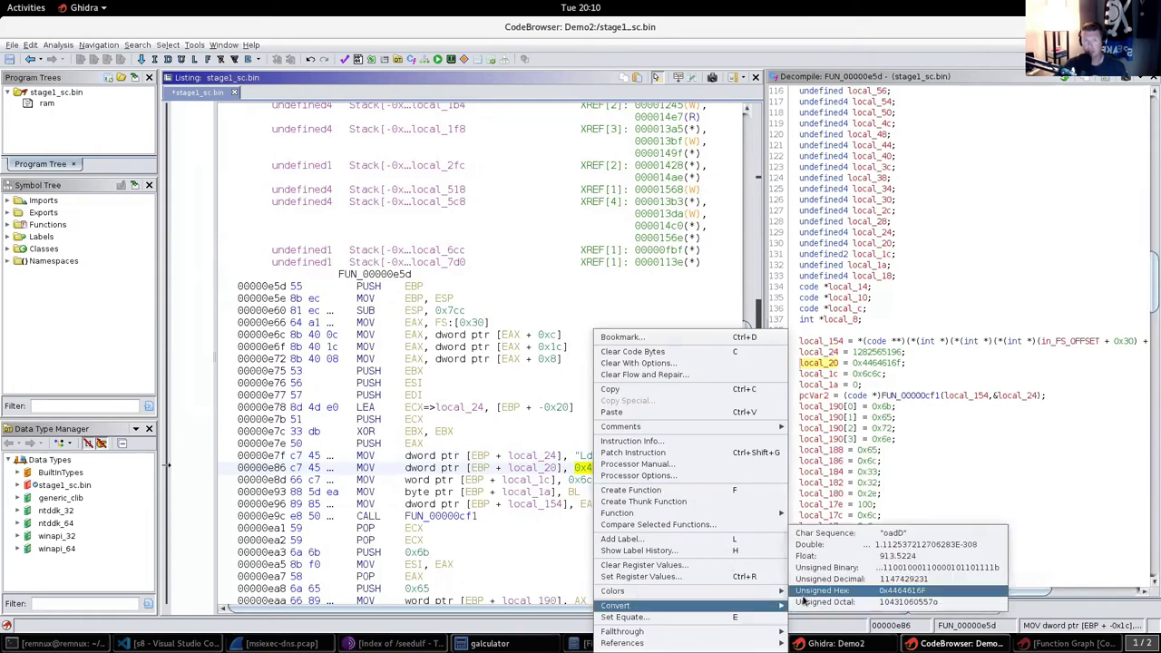
click(819, 536)
click(581, 480)
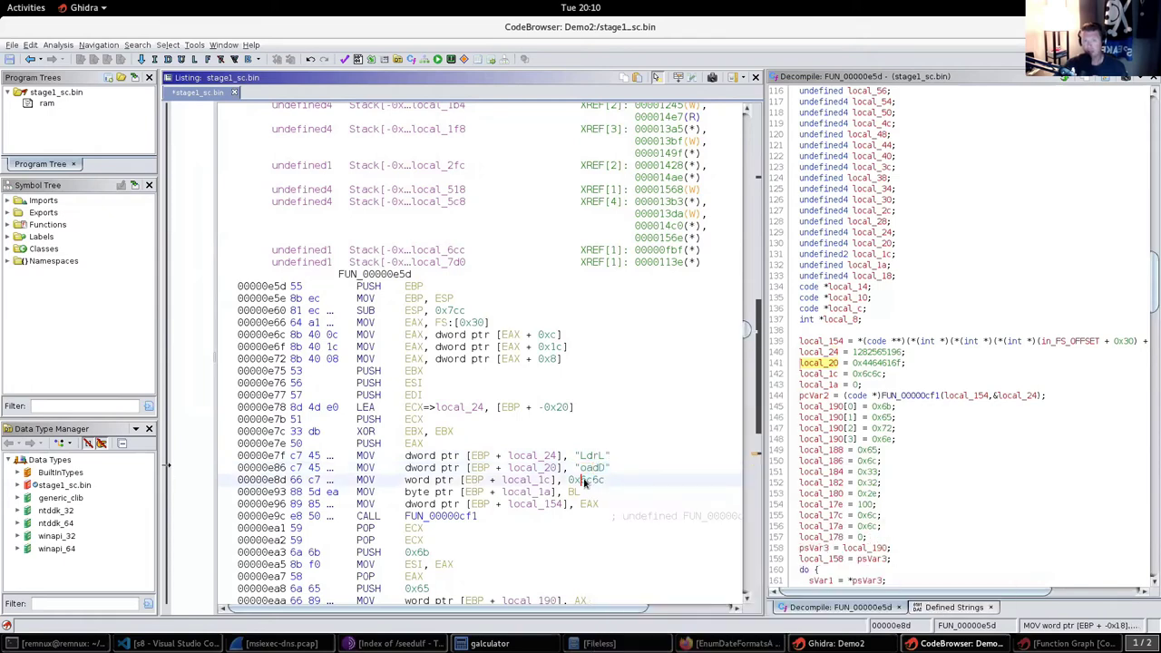
right_click(586, 481)
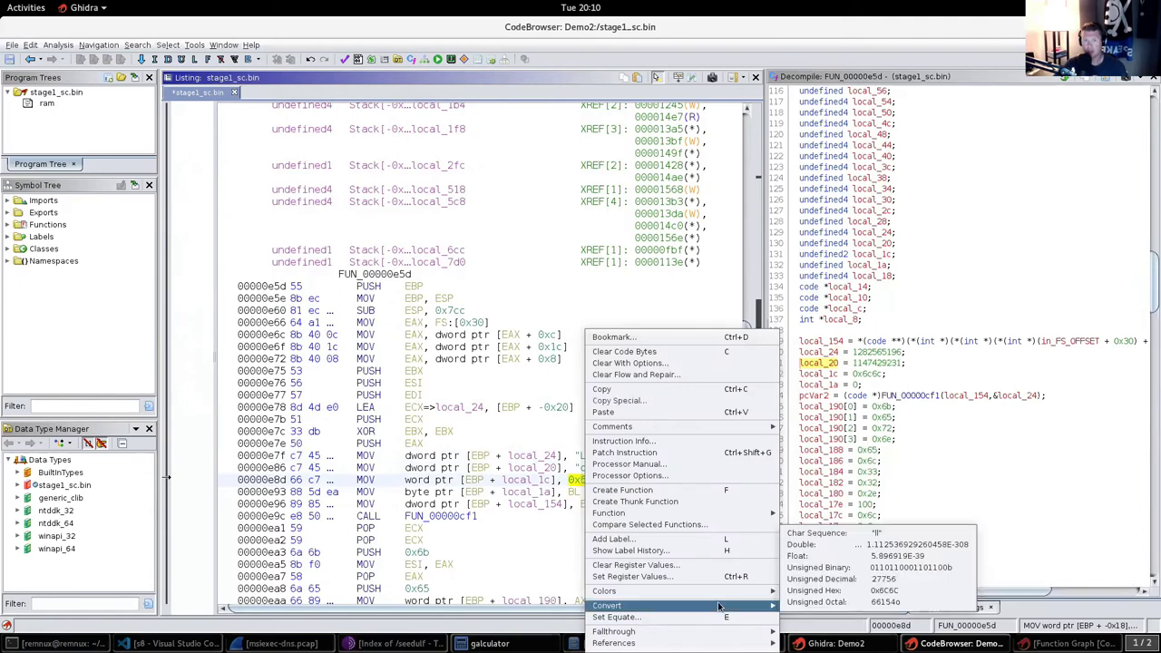
mouse_move(717, 601)
click(803, 536)
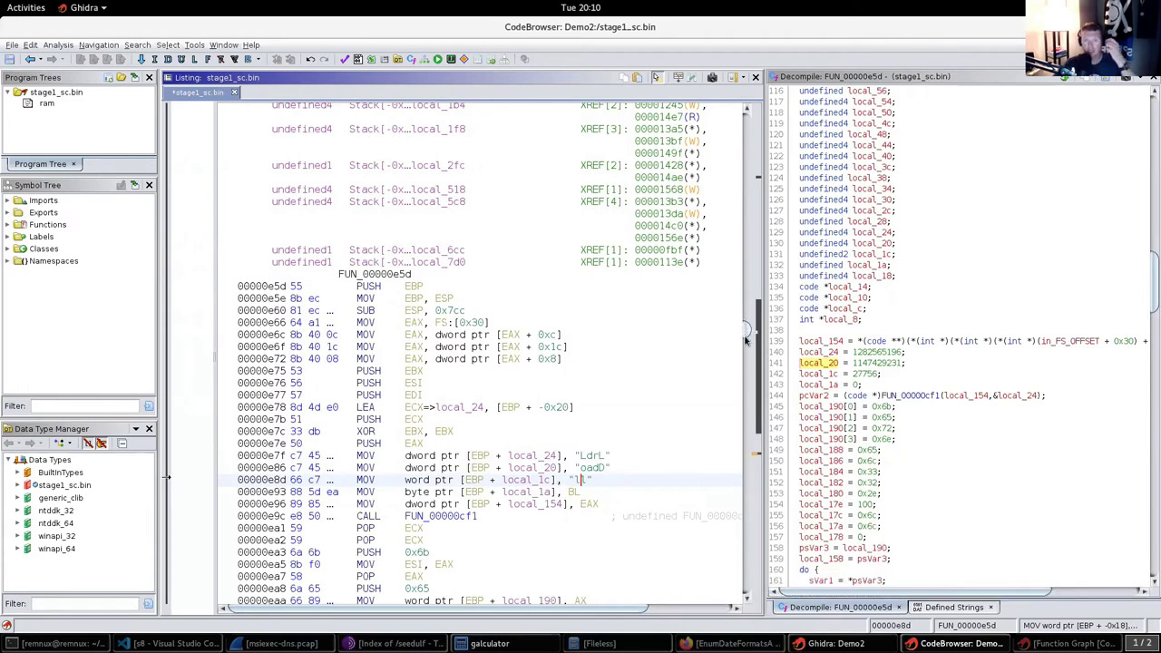
Review the decompiled body of FUN_00000e5d and locate the indirect local_8 call that takes local_2fc as its first argument
mouse_move(746, 339)
mouse_down()
mouse_move(751, 442)
mouse_move(746, 338)
mouse_up()
click(910, 460)
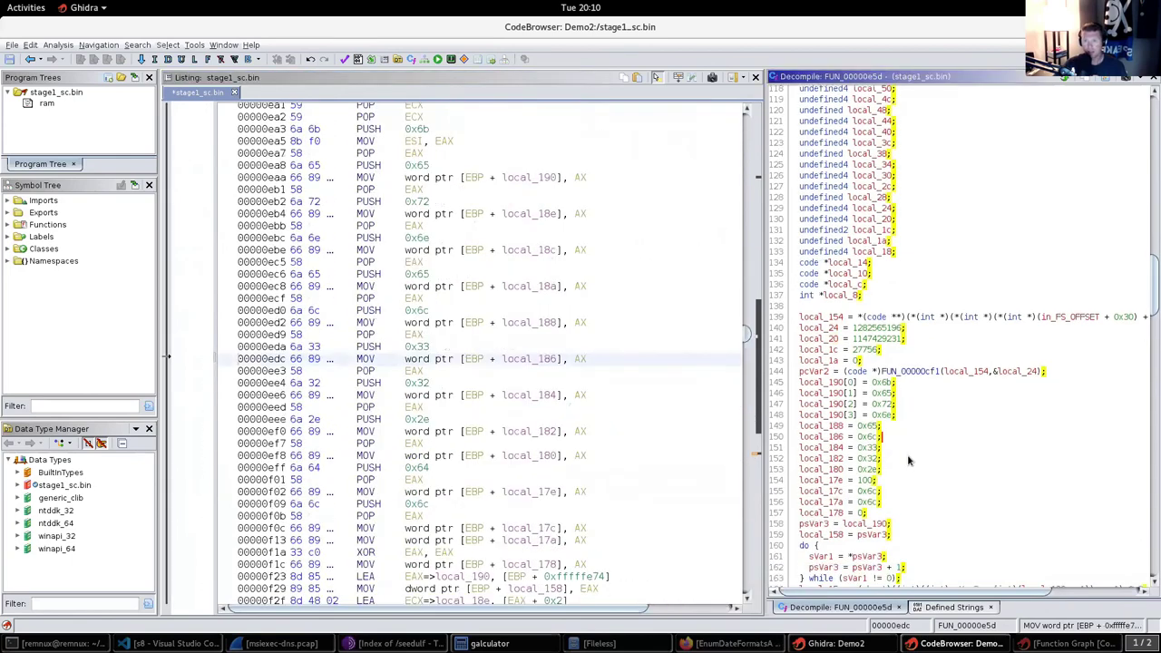
scroll(910, 461, down, 17)
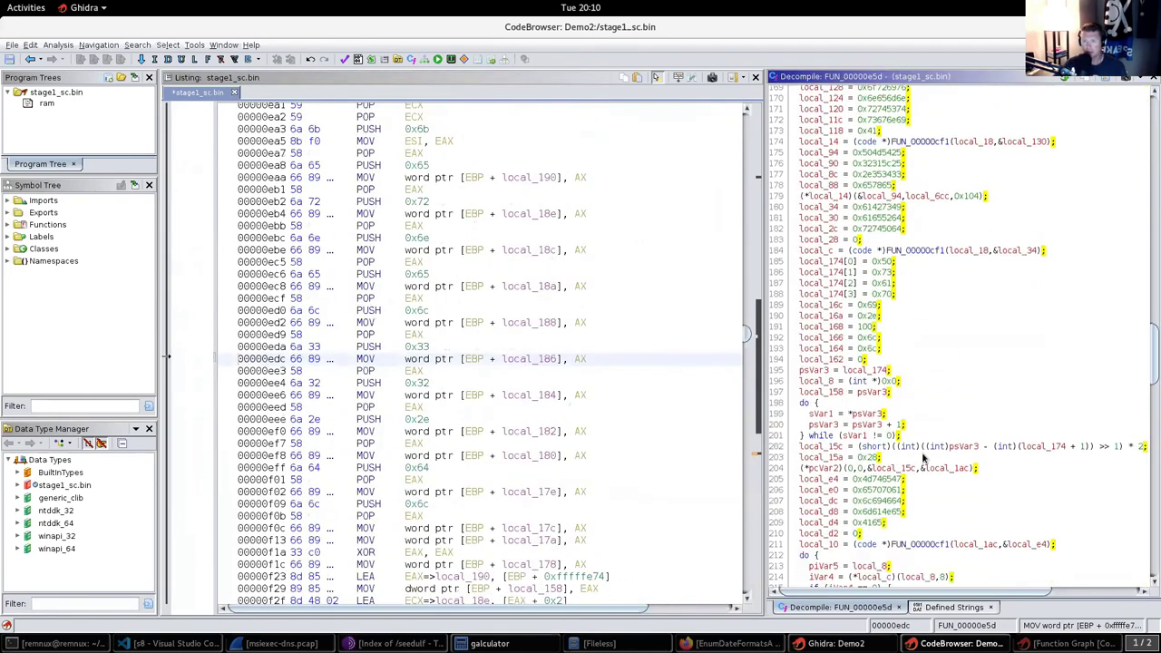
scroll(929, 428, down, 7)
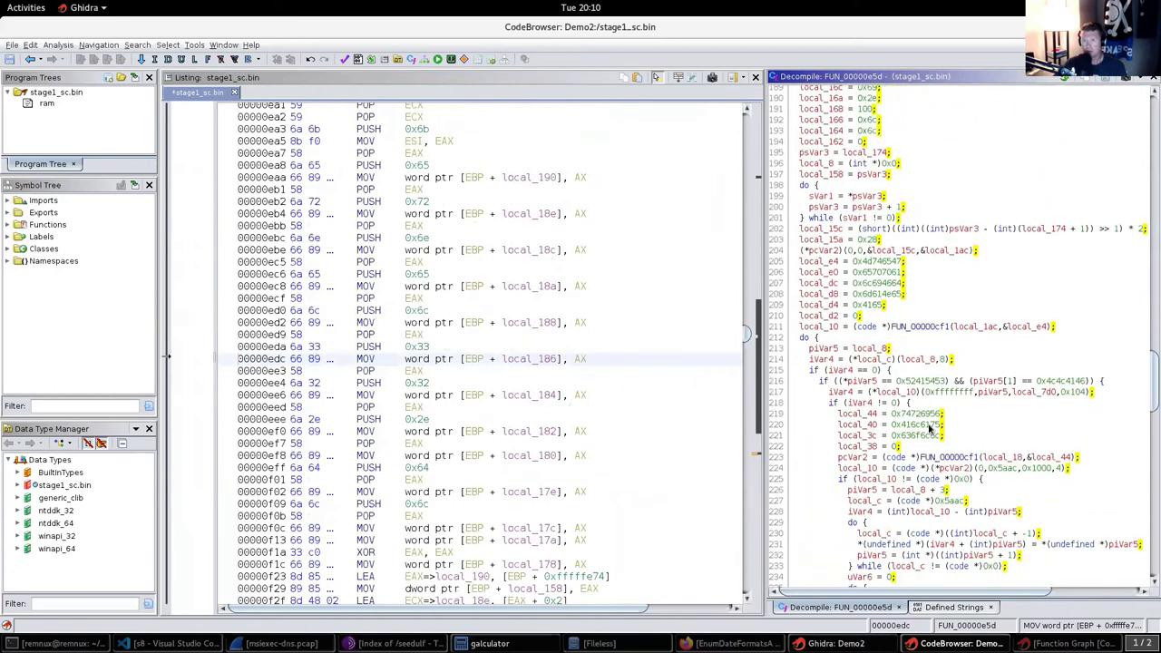
scroll(878, 403, down, 5)
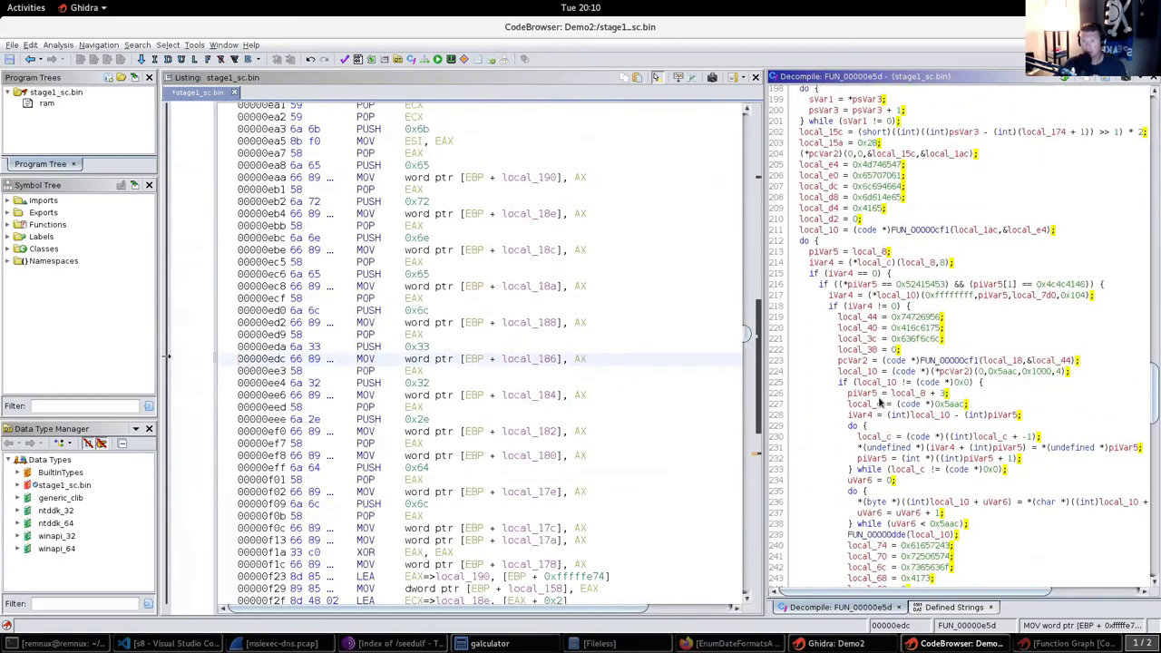
scroll(878, 403, down, 10)
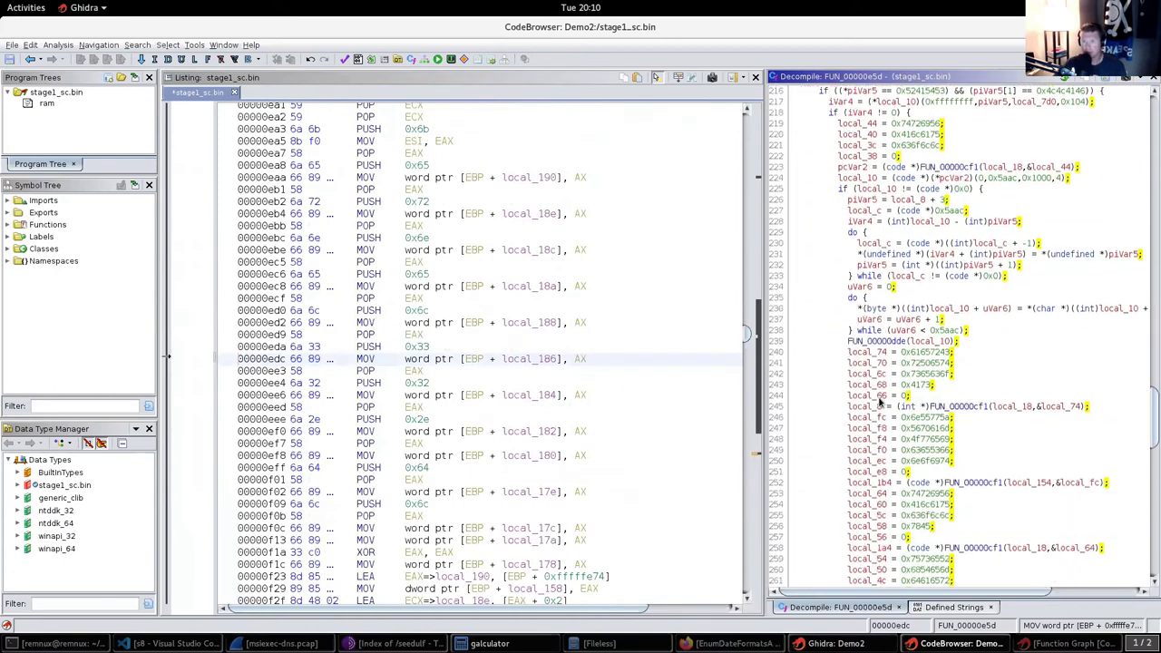
scroll(878, 403, down, 15)
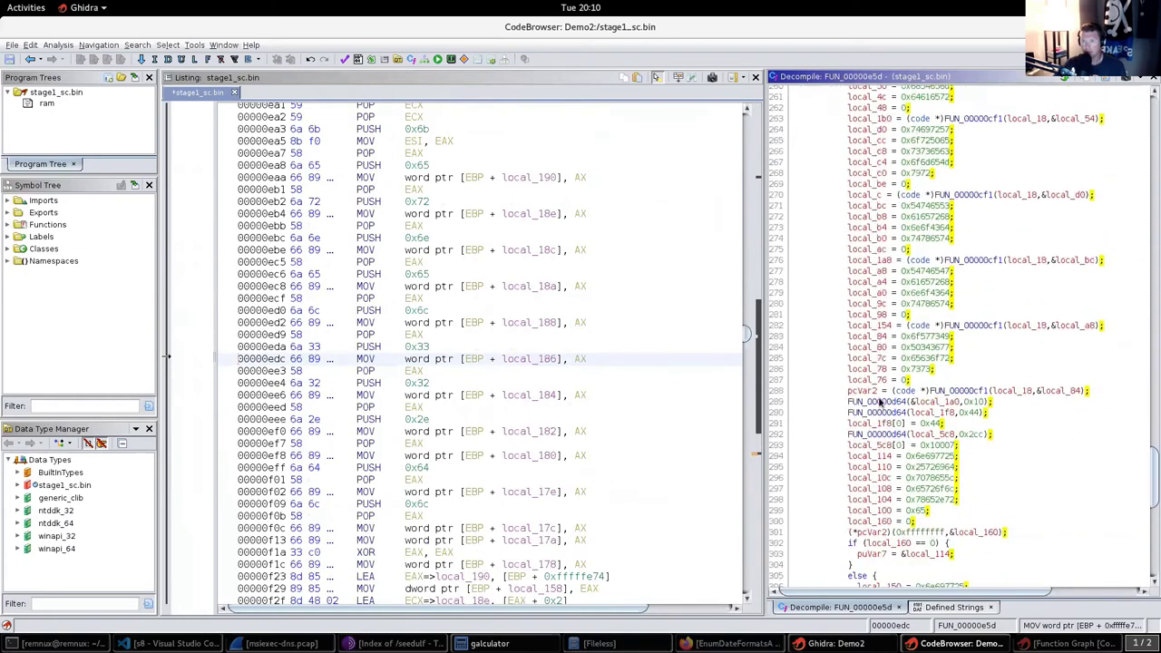
scroll(878, 403, down, 3)
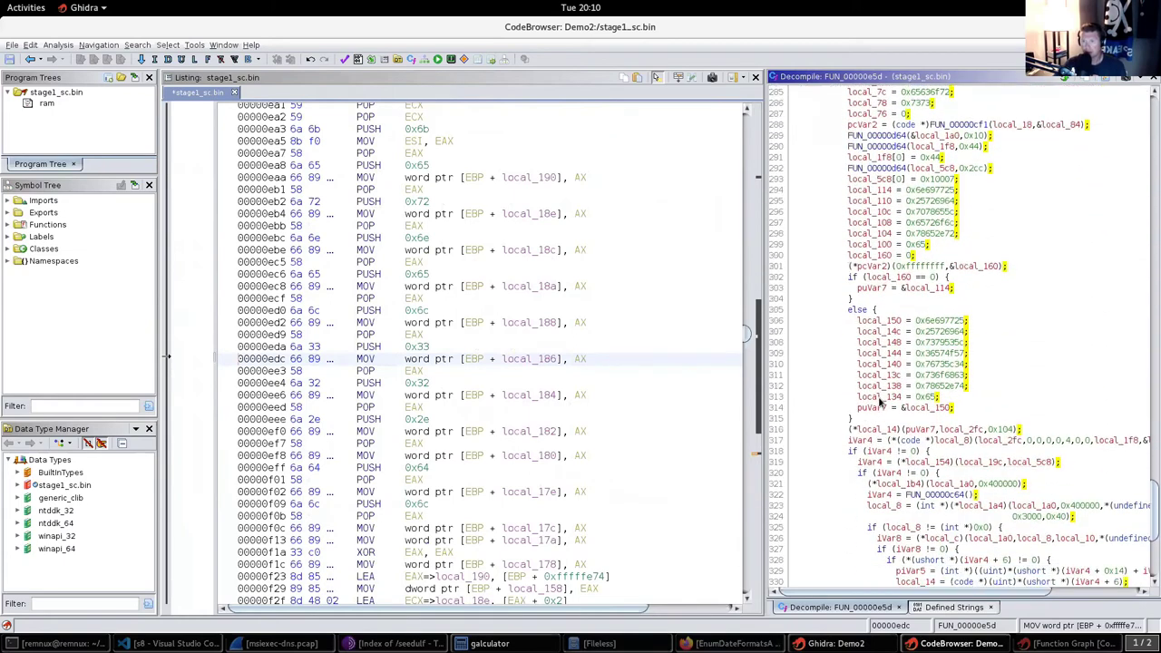
click(988, 440)
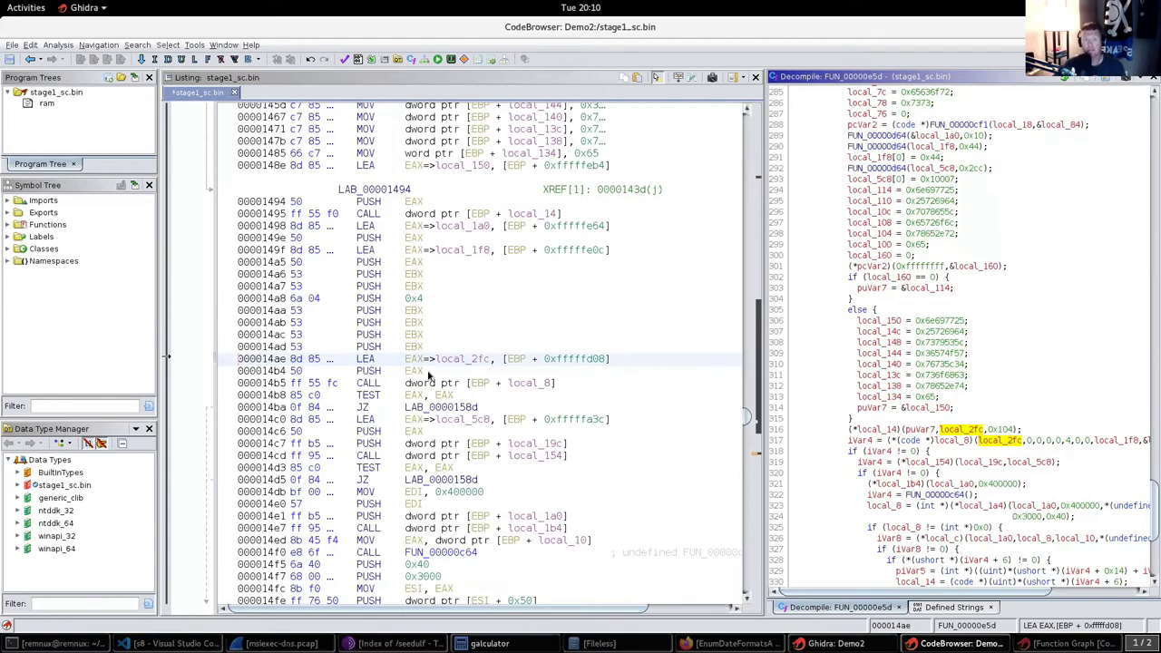
Examine the CALL dword ptr [EBP + local_8] instruction at 000014b5 in the listing
drag(410, 372, 329, 251)
drag(359, 386, 551, 385)
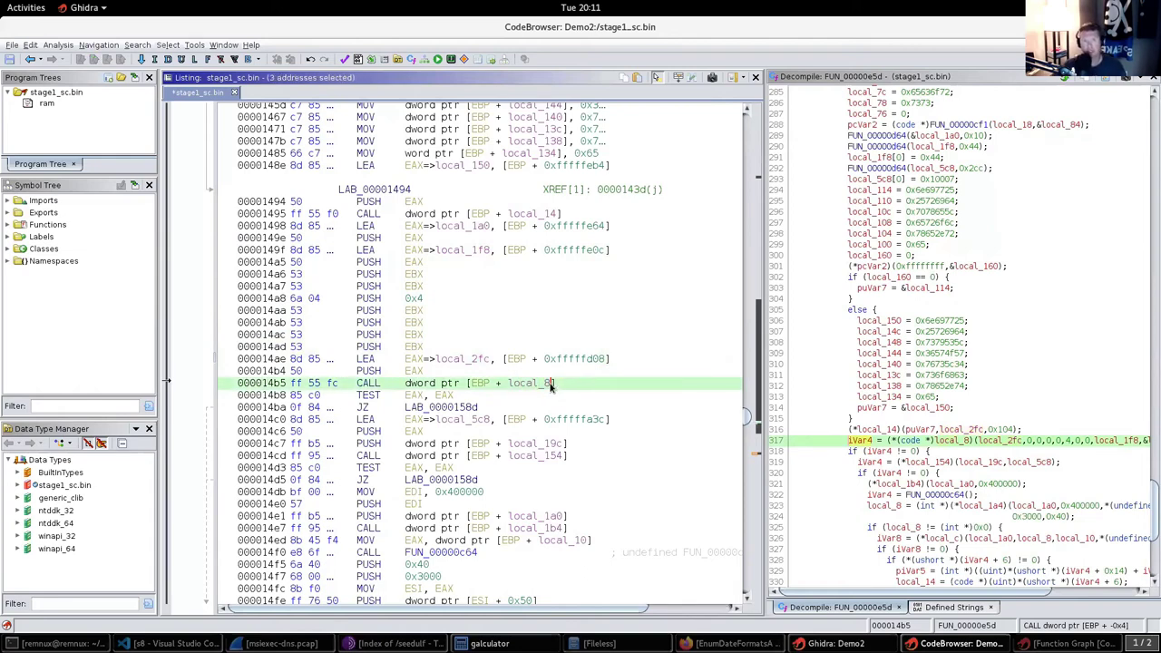
click(481, 388)
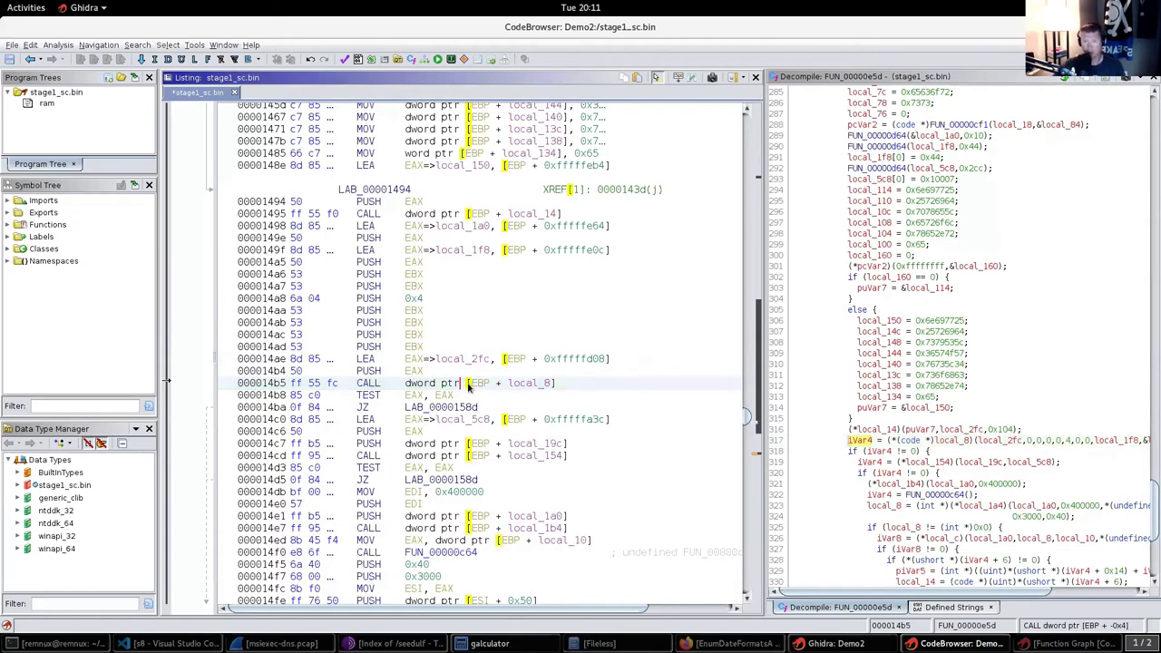
click(470, 387)
click(551, 385)
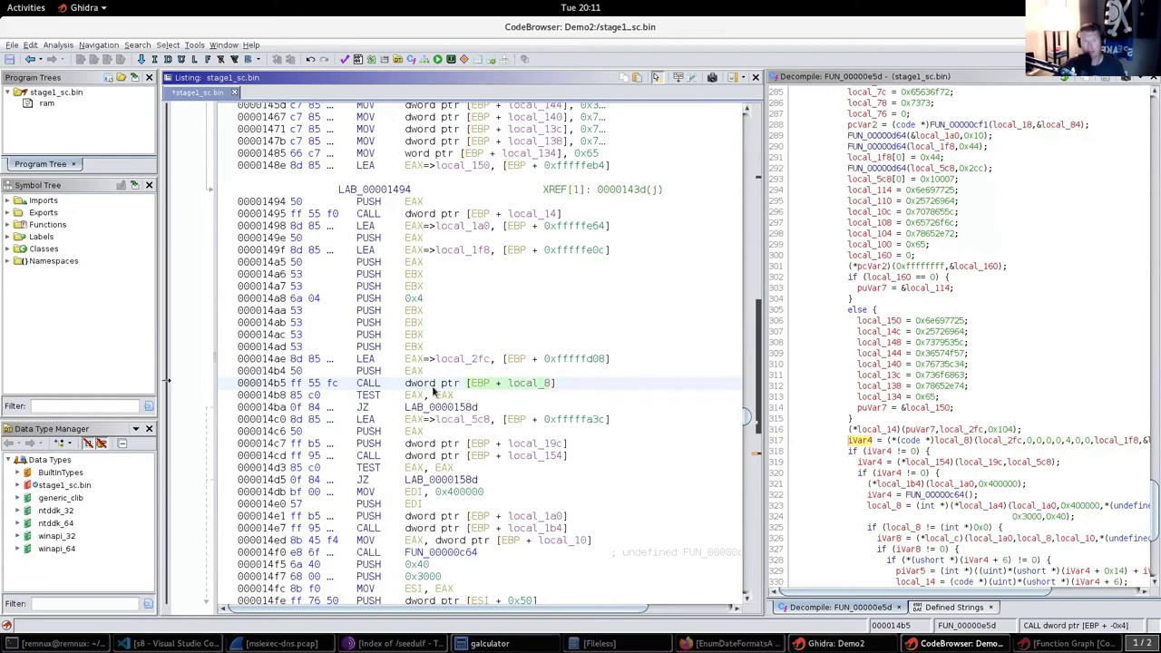
click(367, 386)
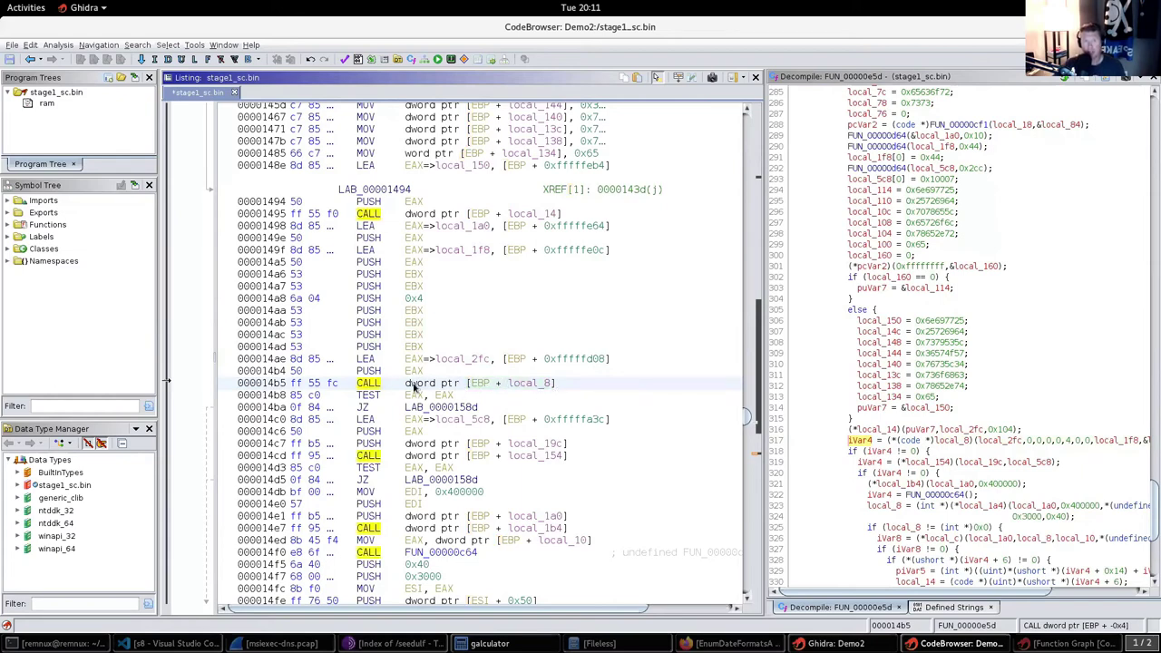
click(475, 386)
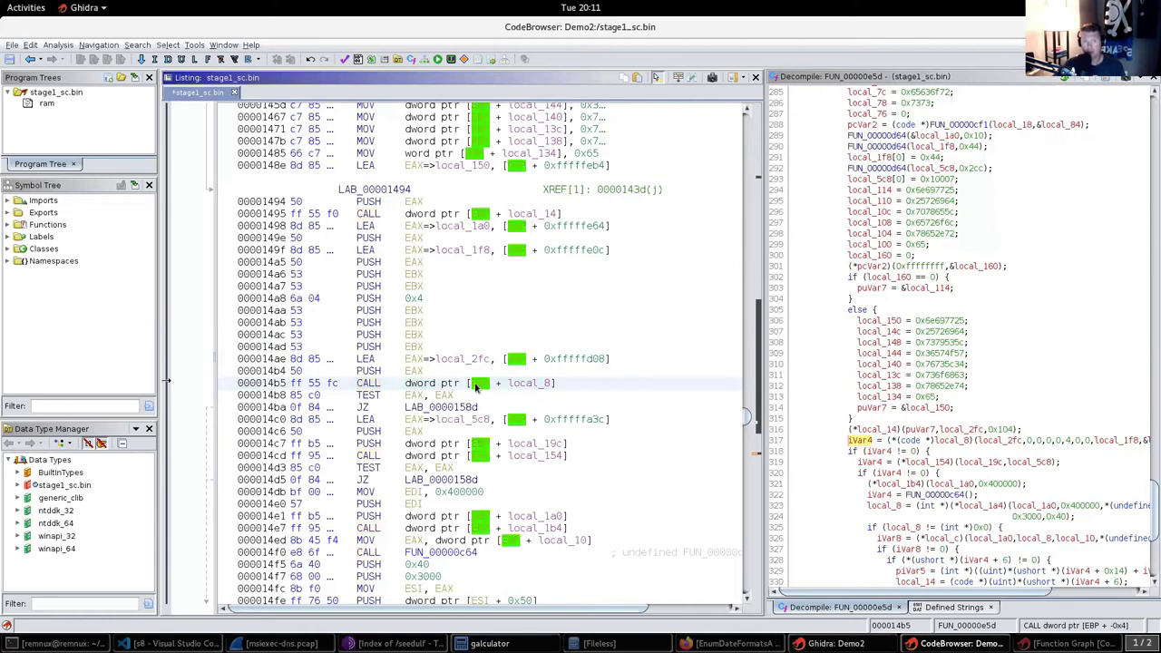
Trace the arguments pushed before the call at 000014b5, including EAX and the 0x4 value at 000014a8
click(421, 372)
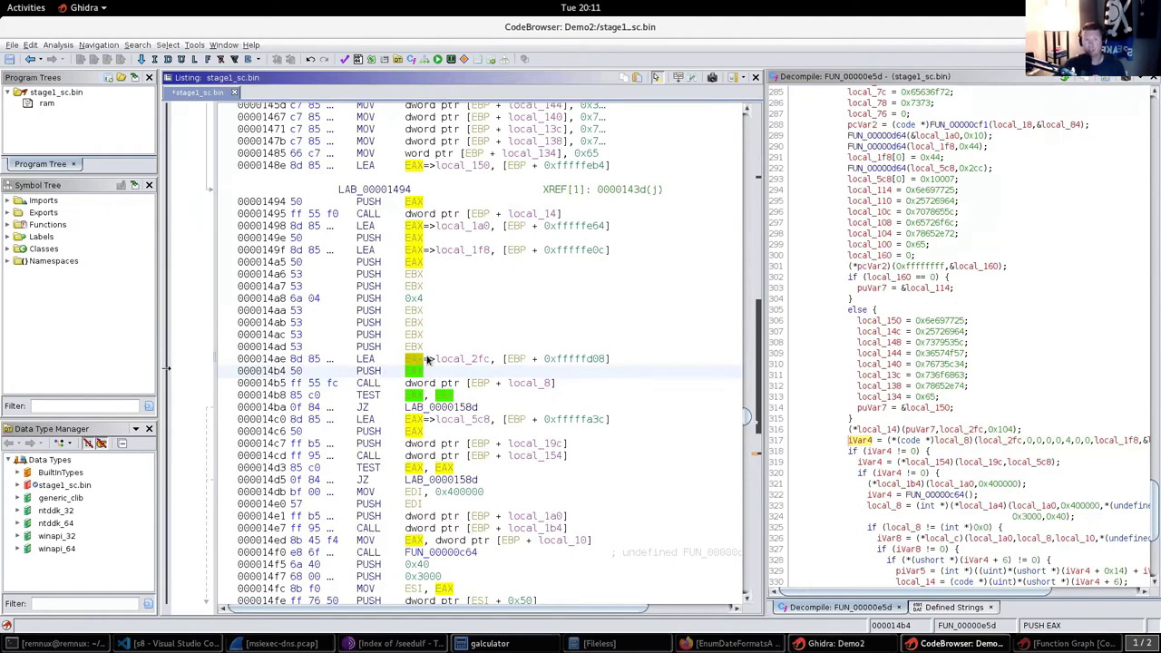
click(415, 299)
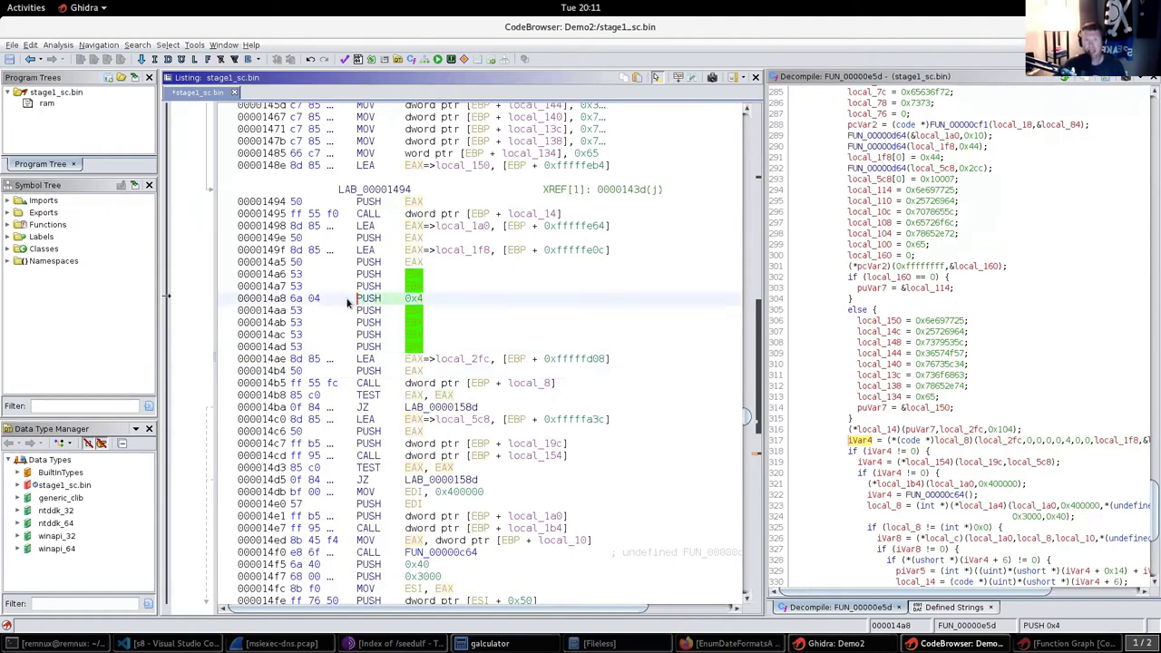
drag(369, 303, 404, 304)
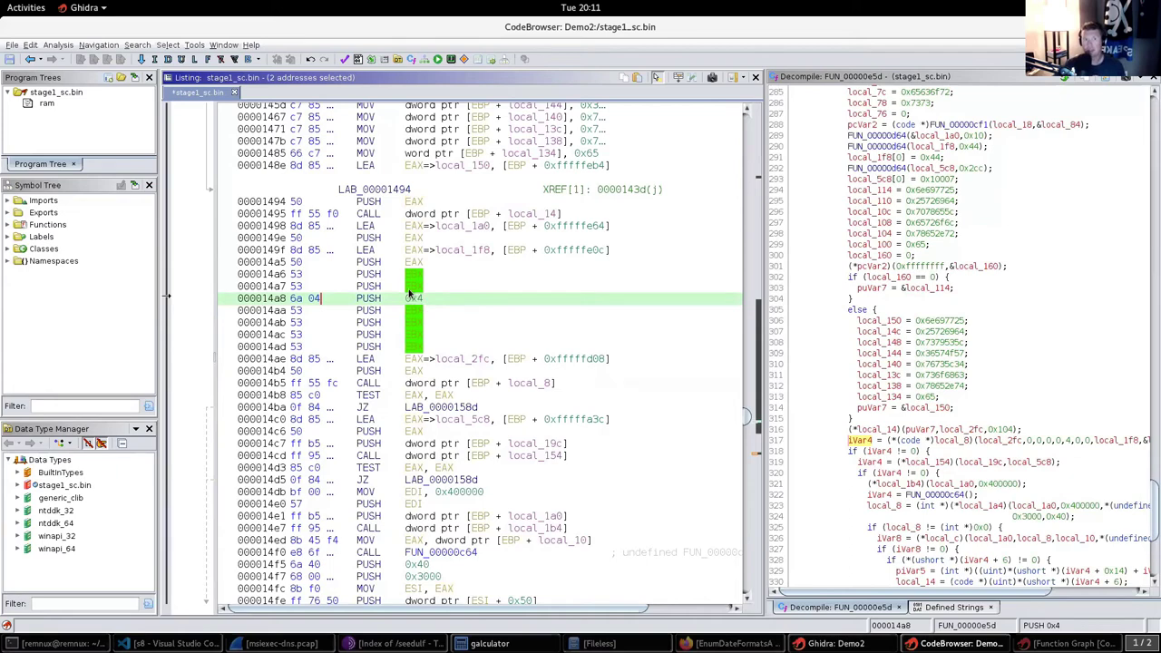
key(Up)
click(519, 383)
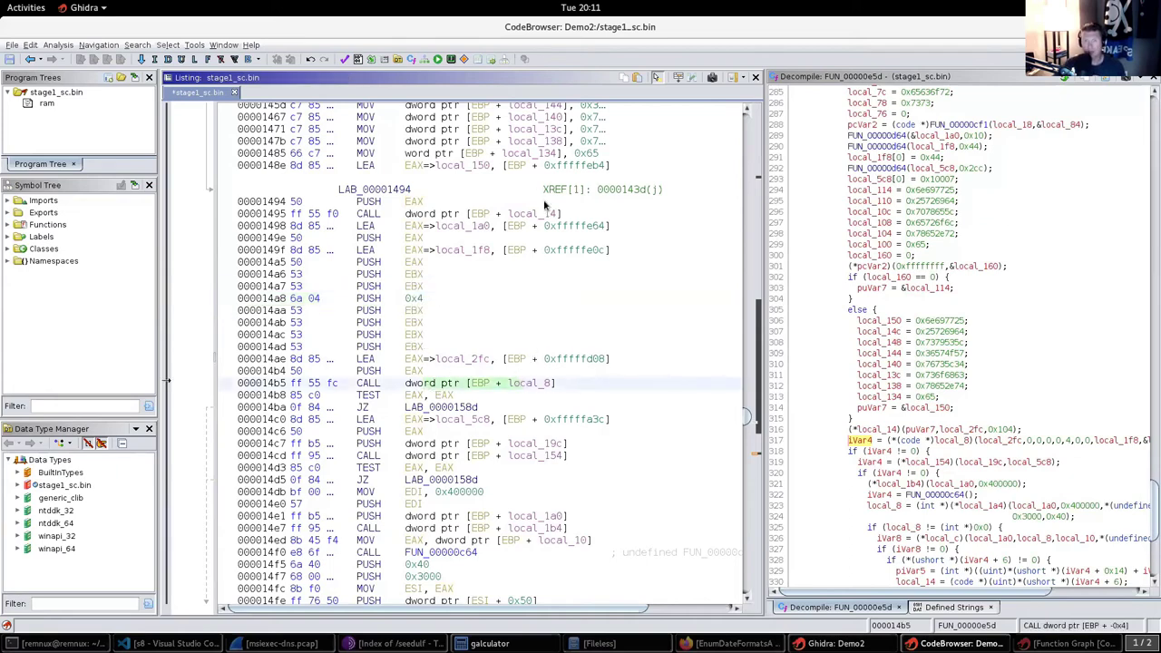
Show the function graph of FUN_00000e5d and focus on the LAB_00001494 block containing the call at 000014b5
click(424, 59)
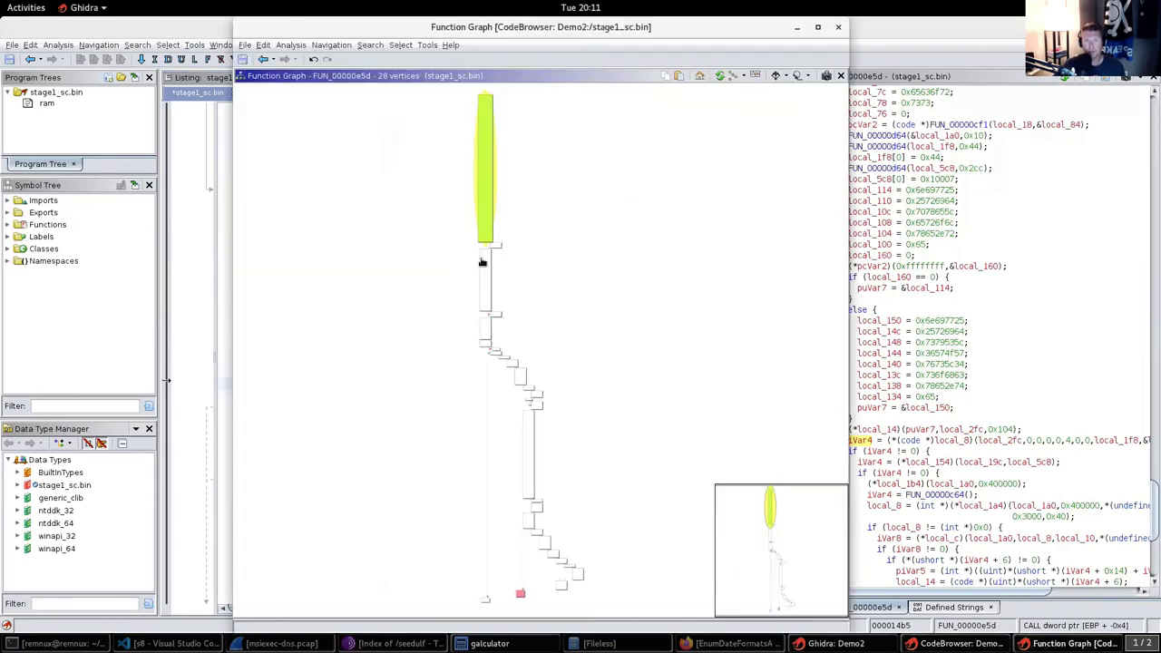
click(529, 521)
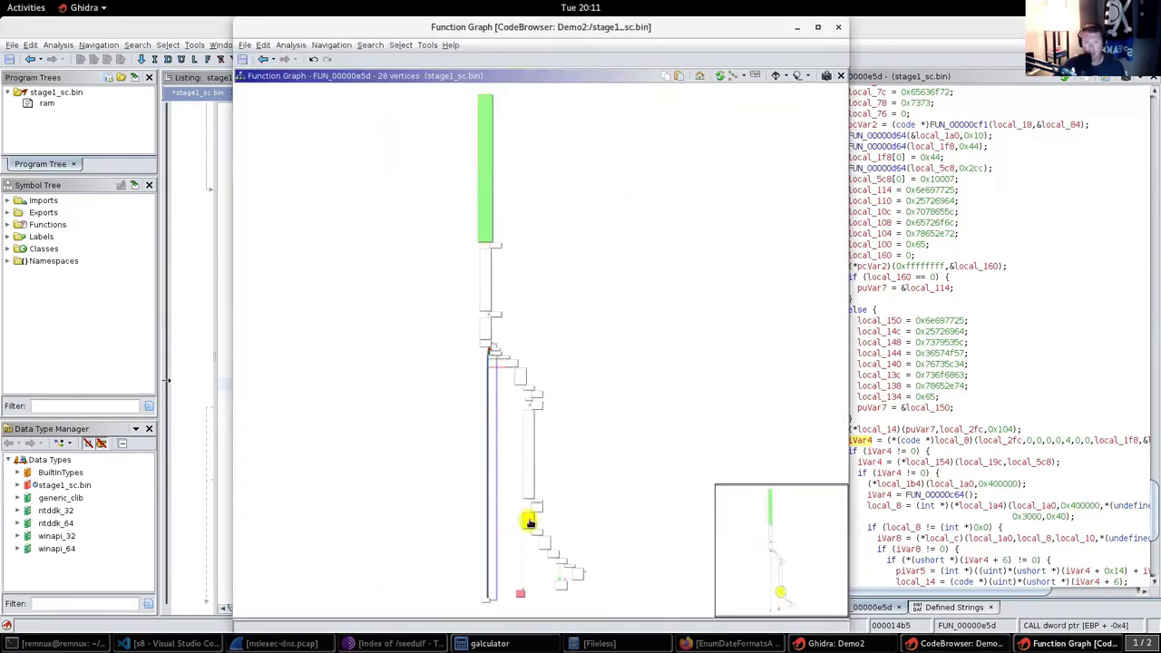
scroll(530, 524, up, 3)
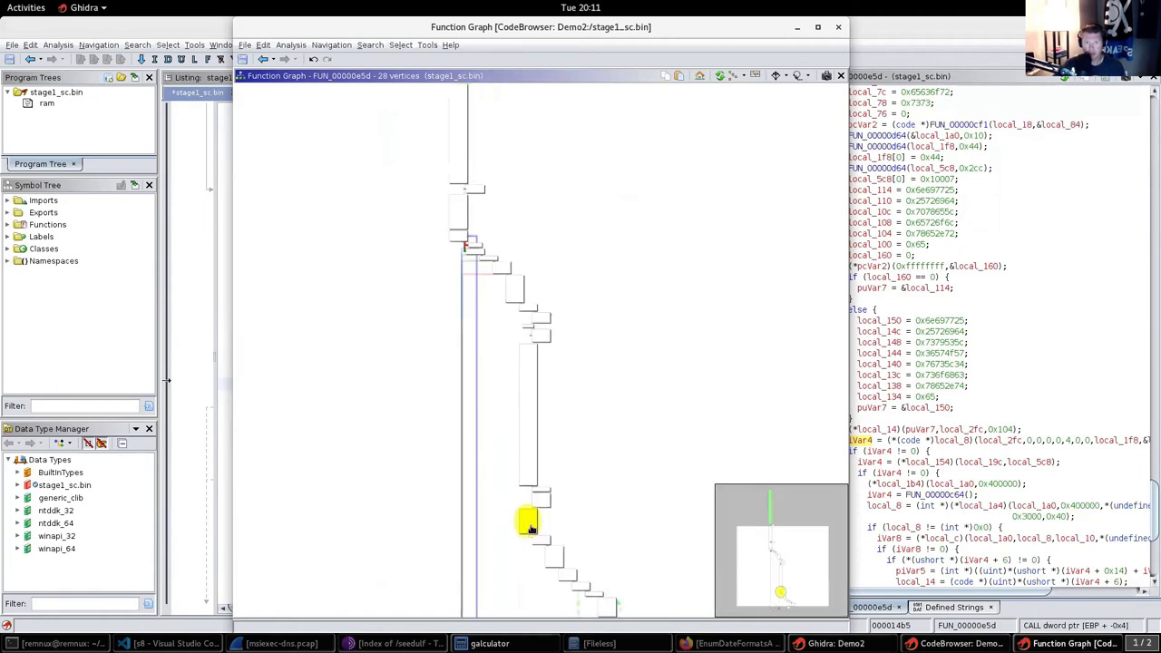
scroll(529, 526, up, 3)
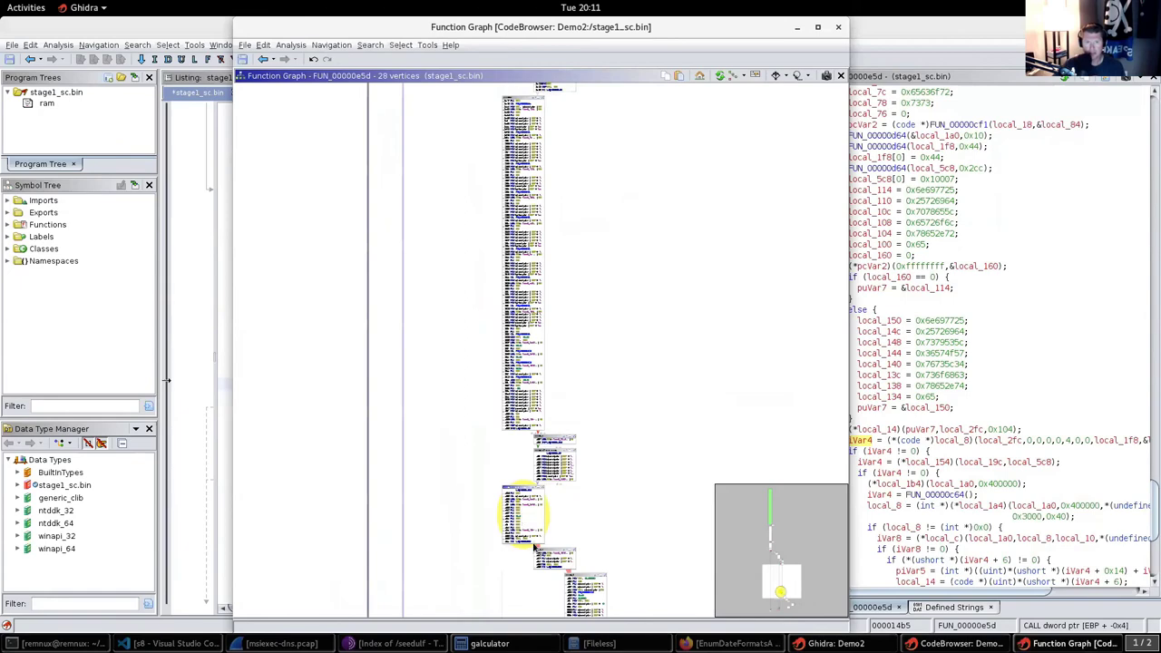
scroll(524, 531, up, 3)
scroll(524, 536, up, 2)
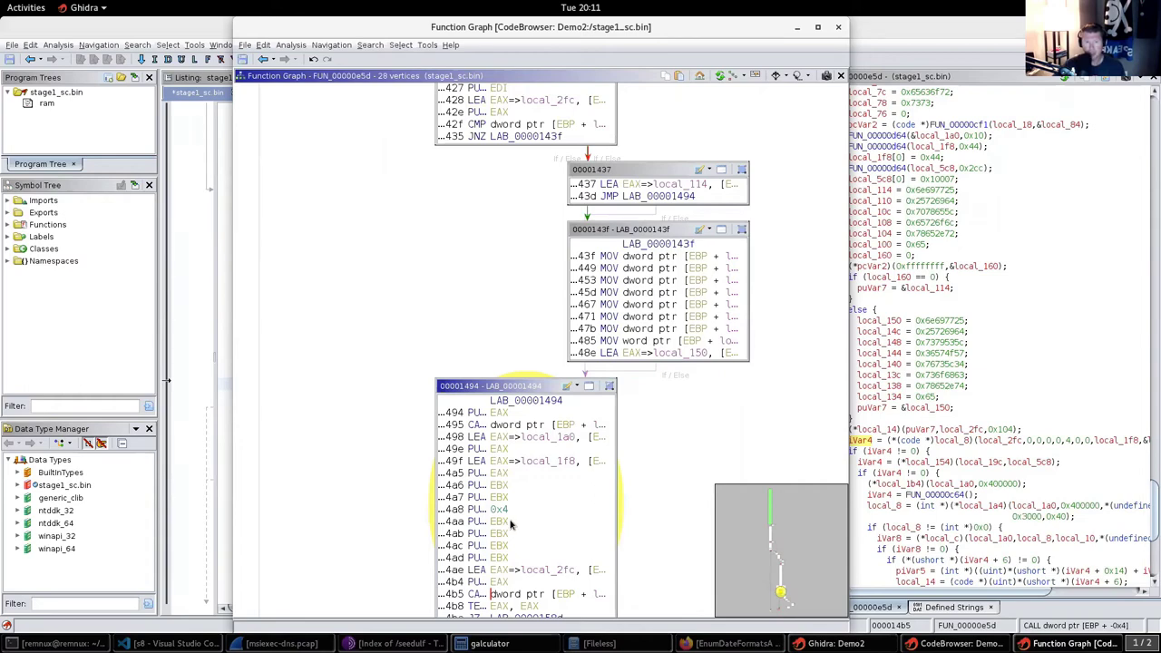
Examine how the LAB_00001494 block connects to the blocks before and after it in the function graph
scroll(510, 524, down, 2)
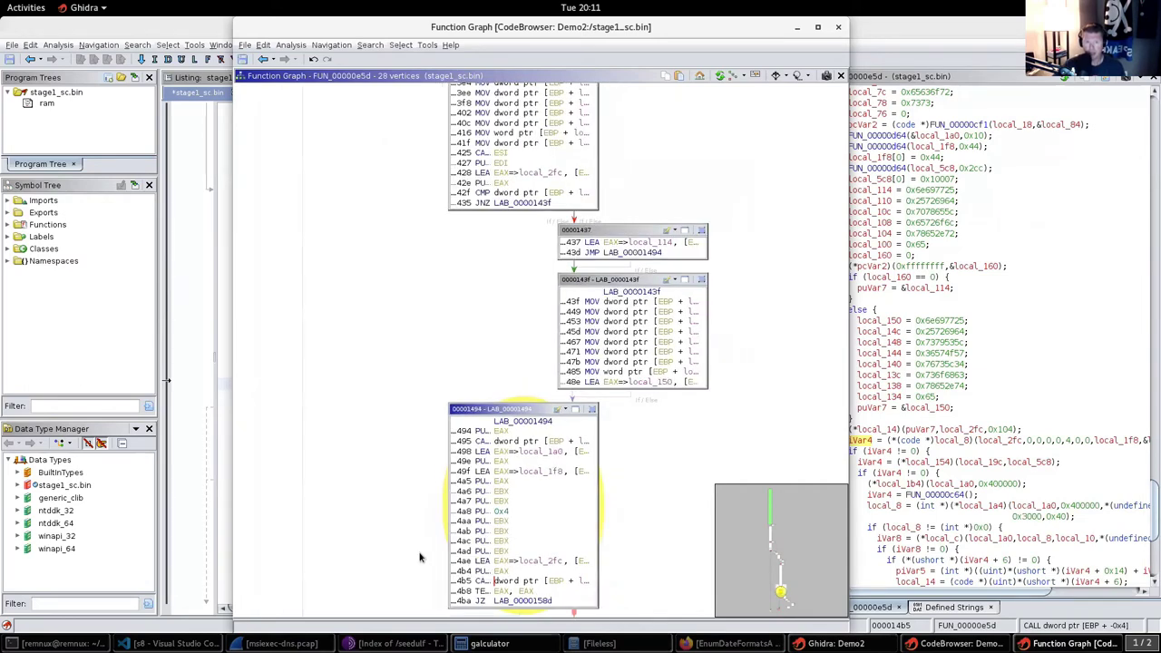
scroll(406, 497, down, 2)
scroll(426, 524, down, 1)
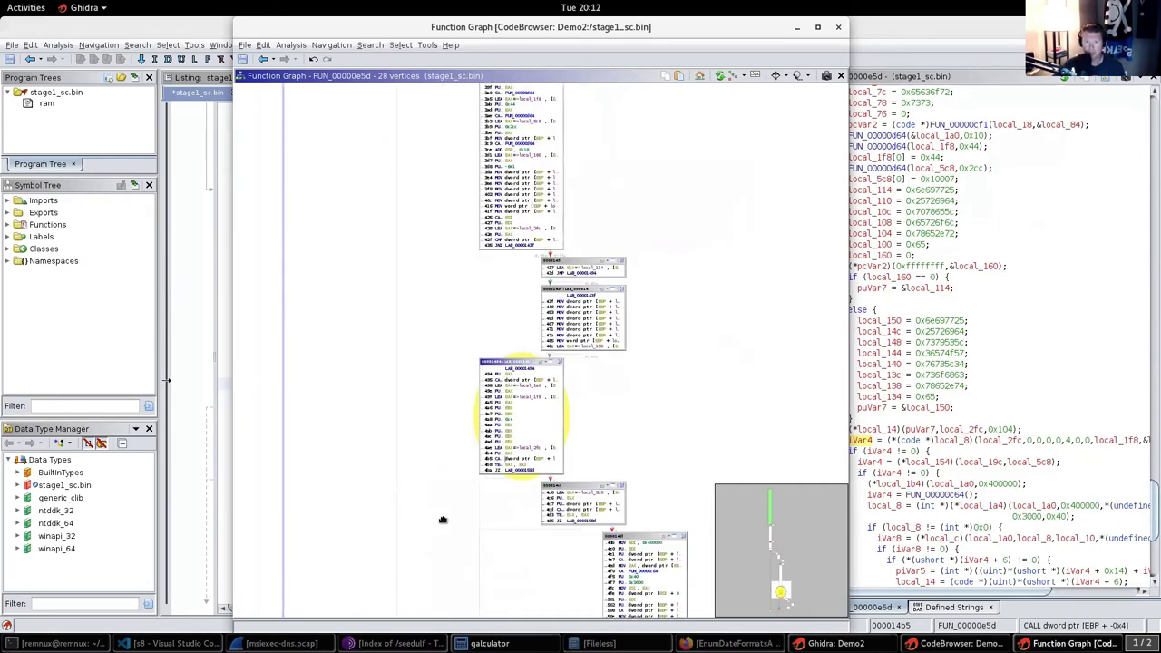
scroll(485, 581, down, 2)
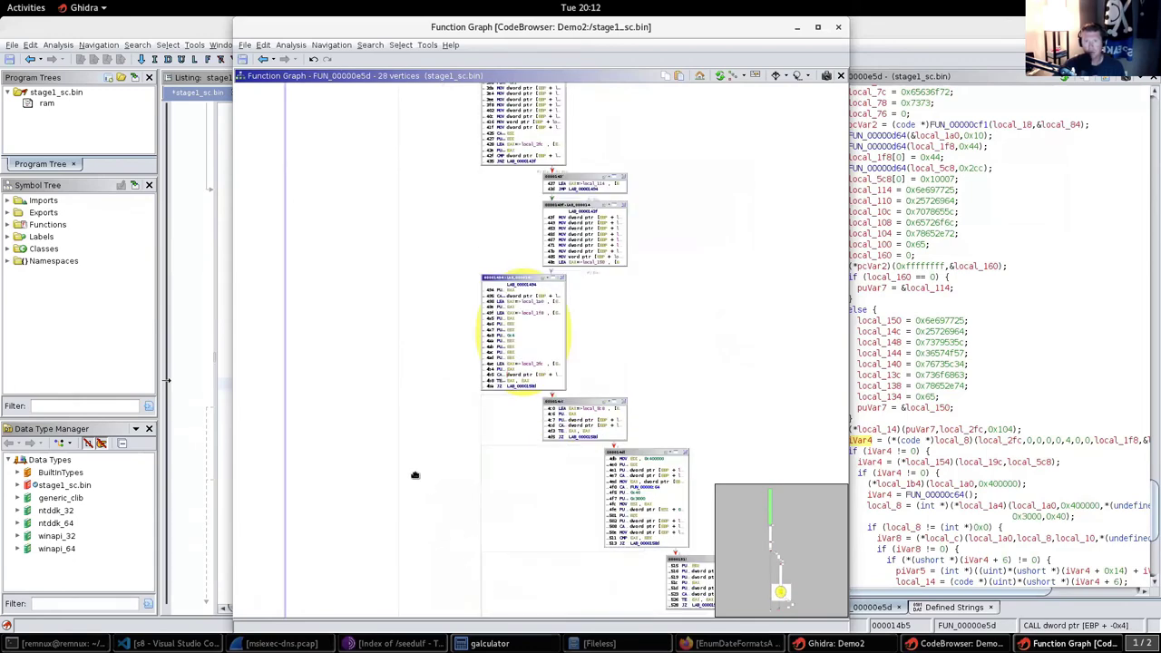
scroll(414, 476, down, 1)
scroll(415, 476, down, 1)
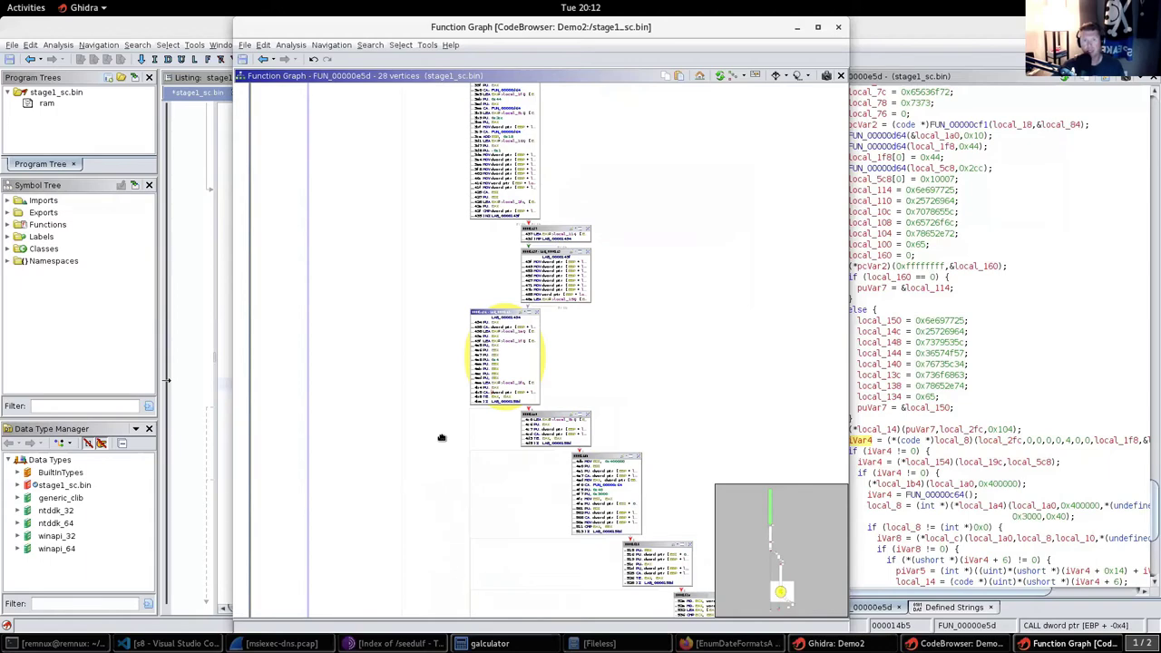
scroll(441, 438, down, 2)
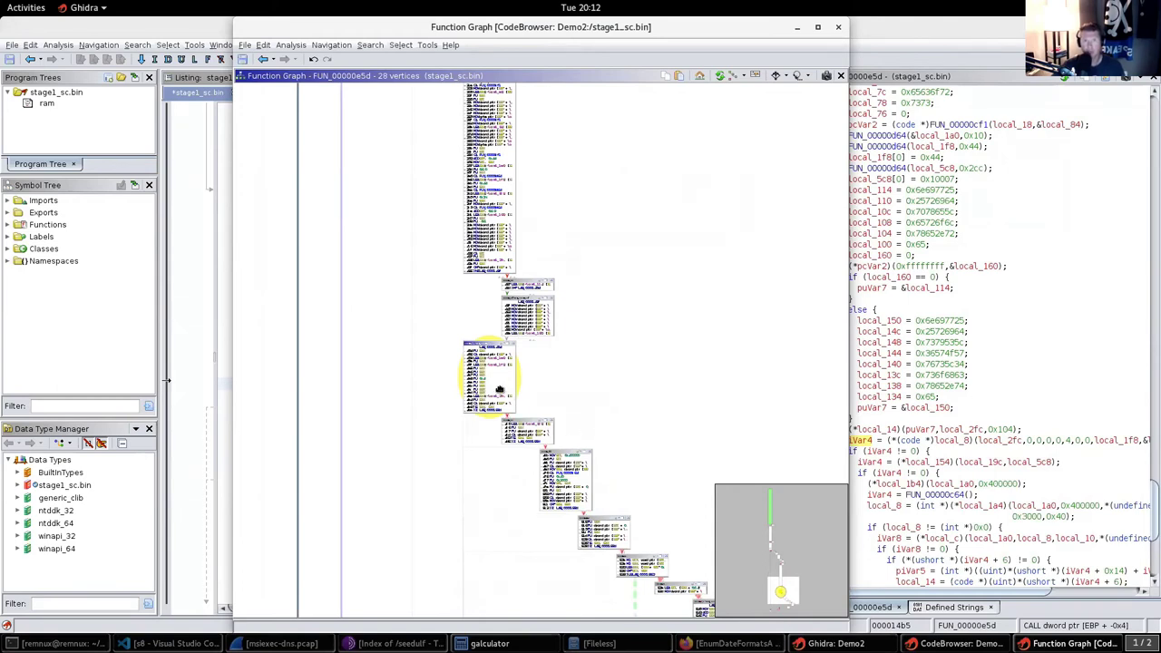
scroll(508, 381, up, 1)
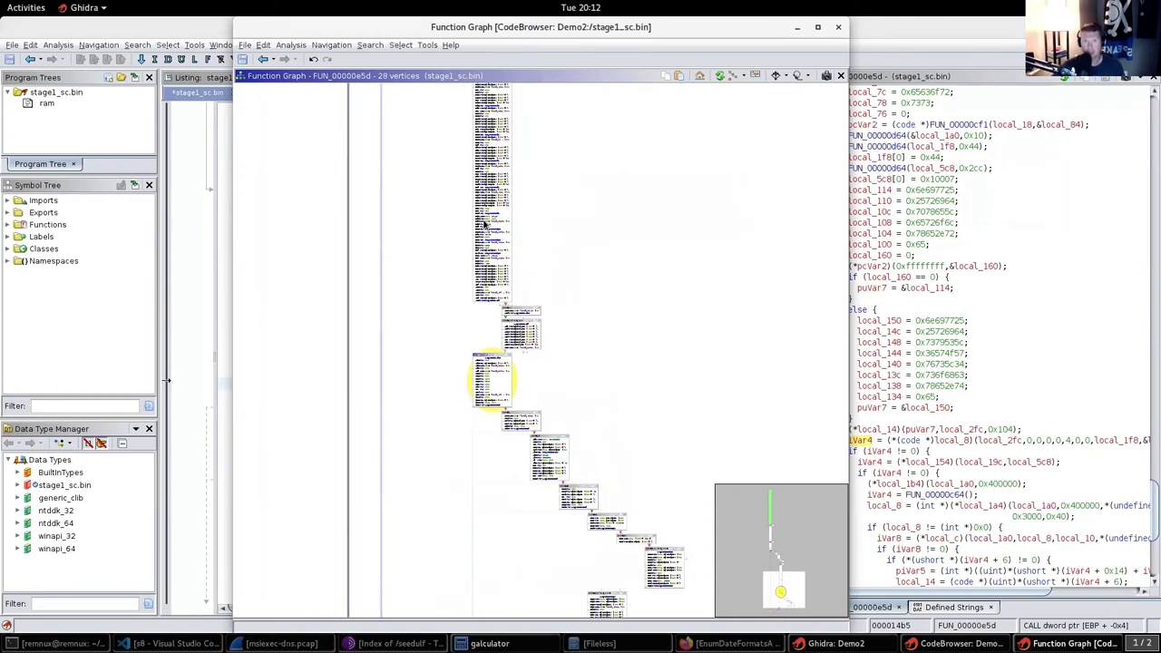
scroll(517, 263, up, 1)
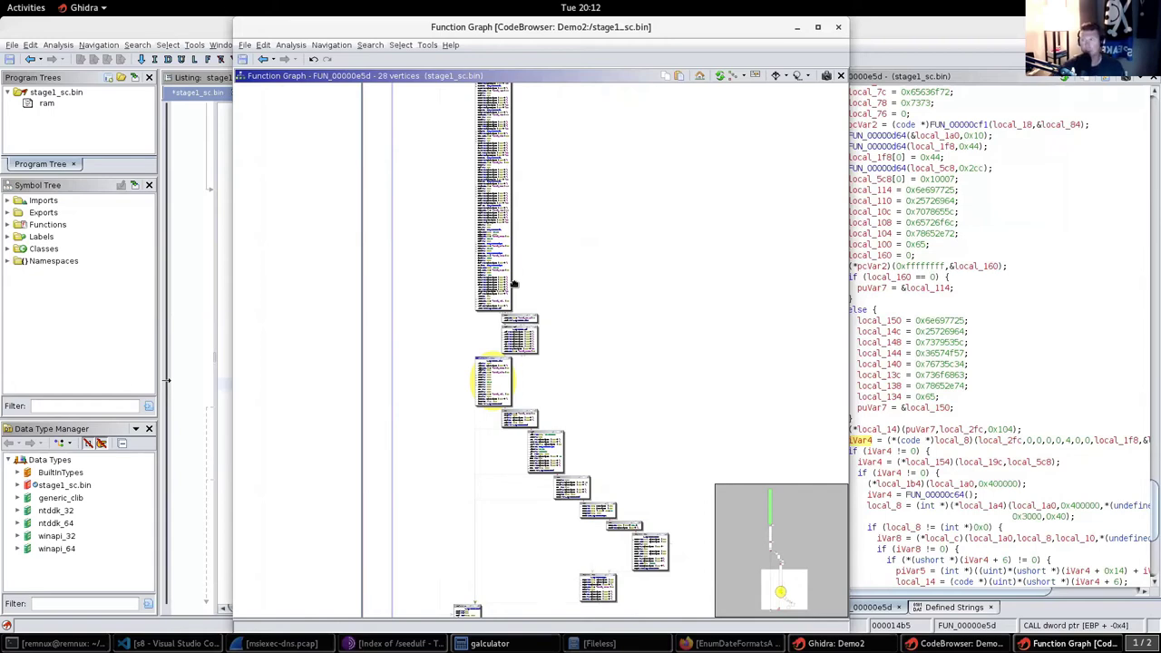
Close the function graph window and switch to the Win7x64Ent_RingZero virtual machine
click(836, 28)
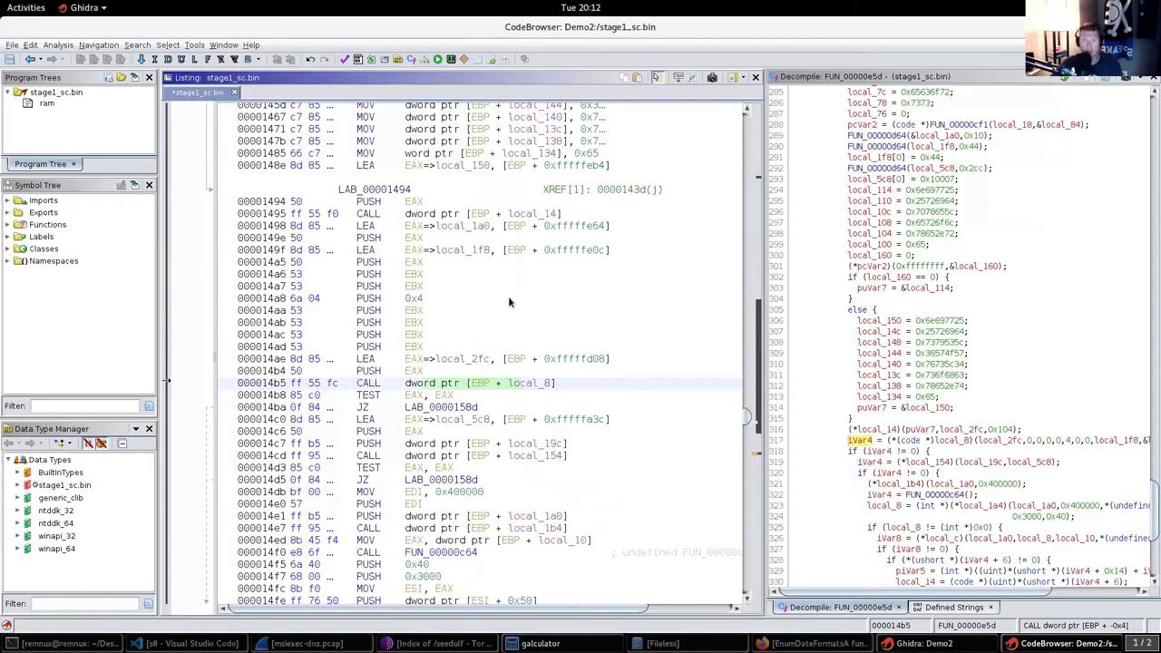
key(ctrl+Right)
key(ctrl+Right)
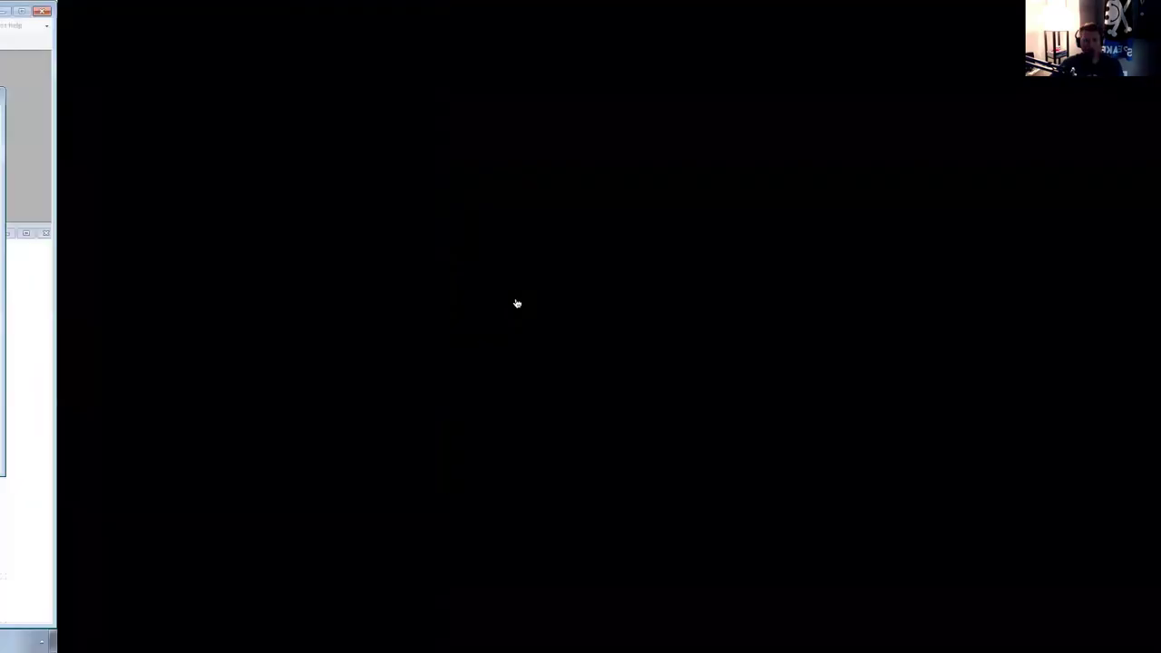
key(ctrl+Left)
key(ctrl+Right)
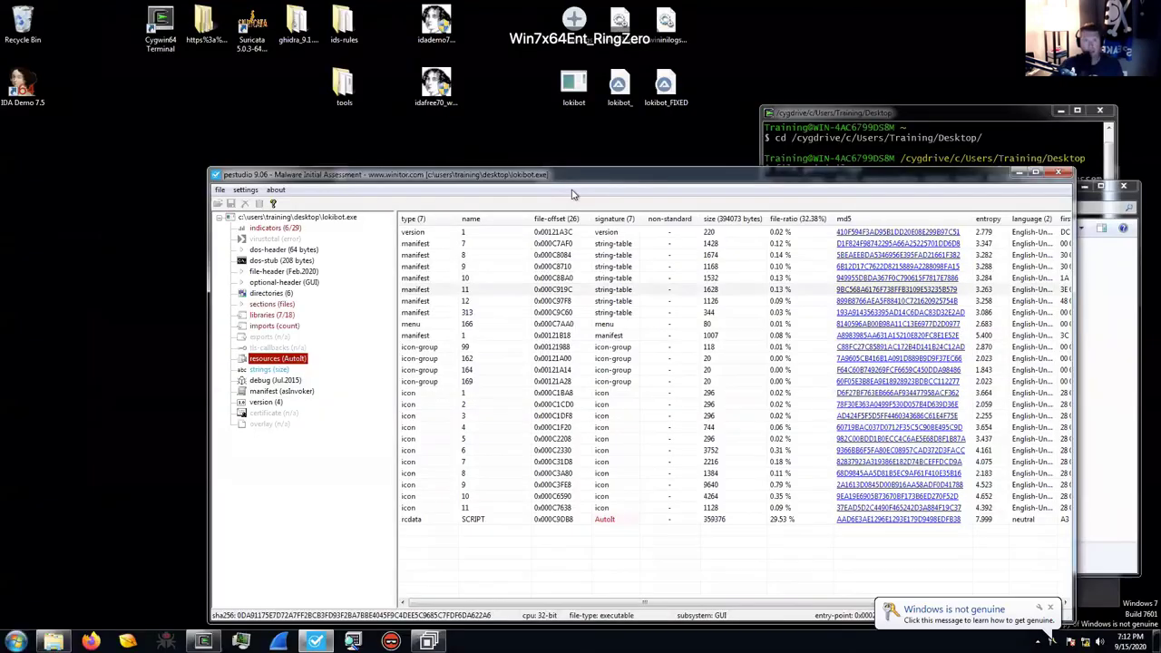
Minimize the pestudio and dnSpy windows to uncover the sample files on the Windows desktop
drag(579, 178, 549, 159)
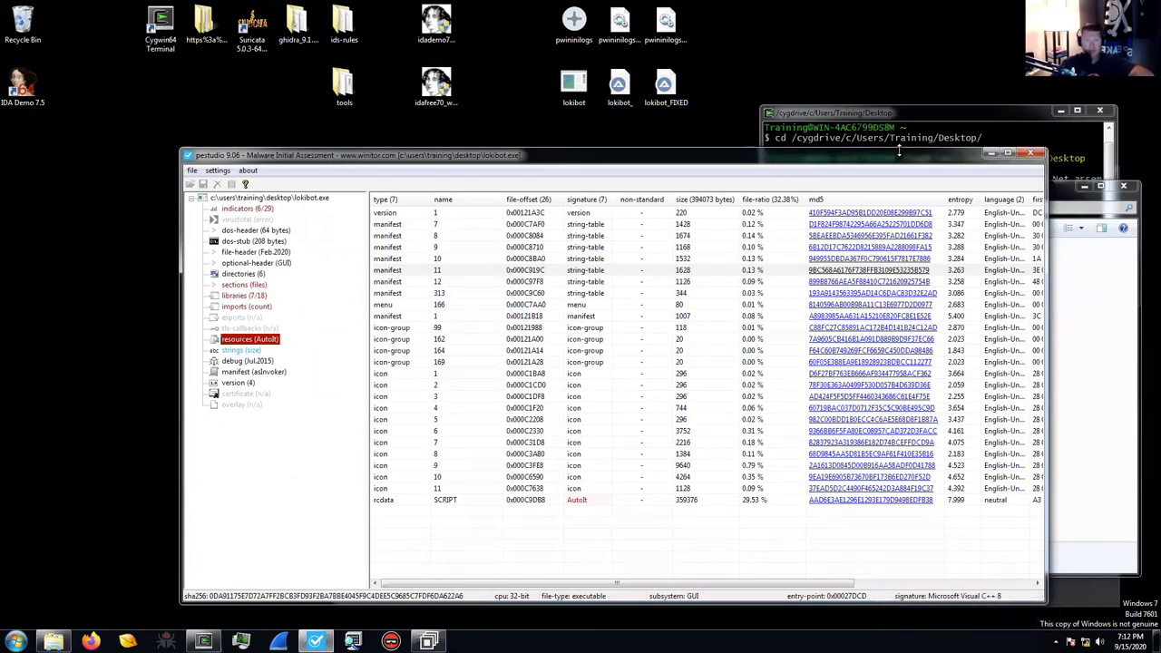
click(991, 153)
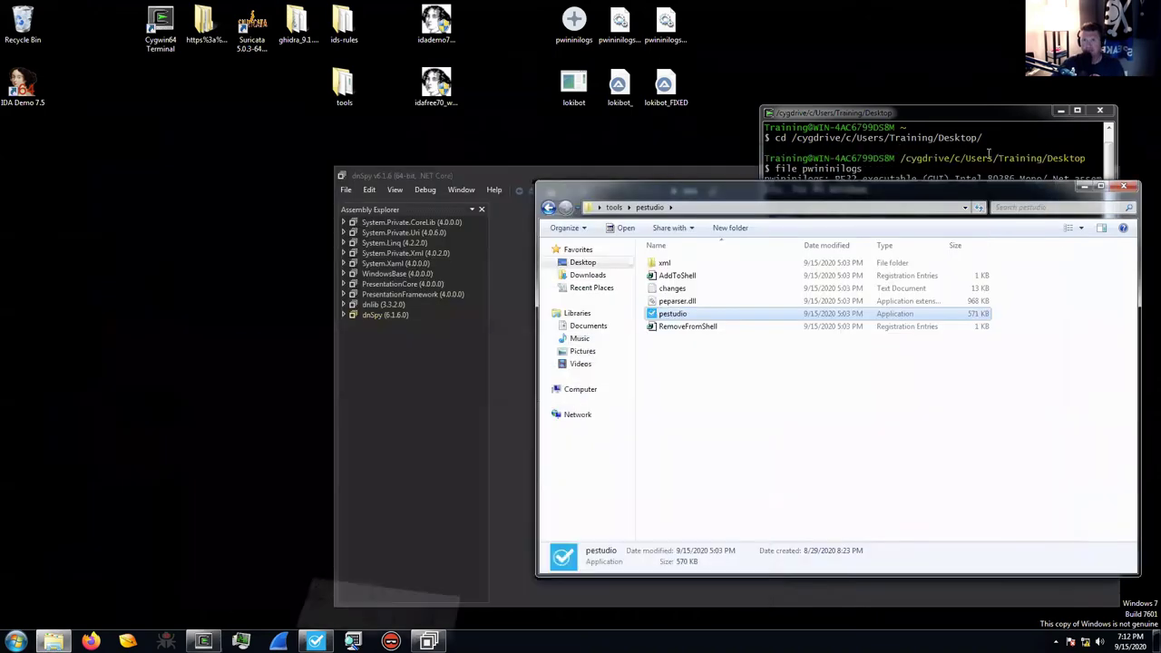
click(613, 172)
click(1067, 175)
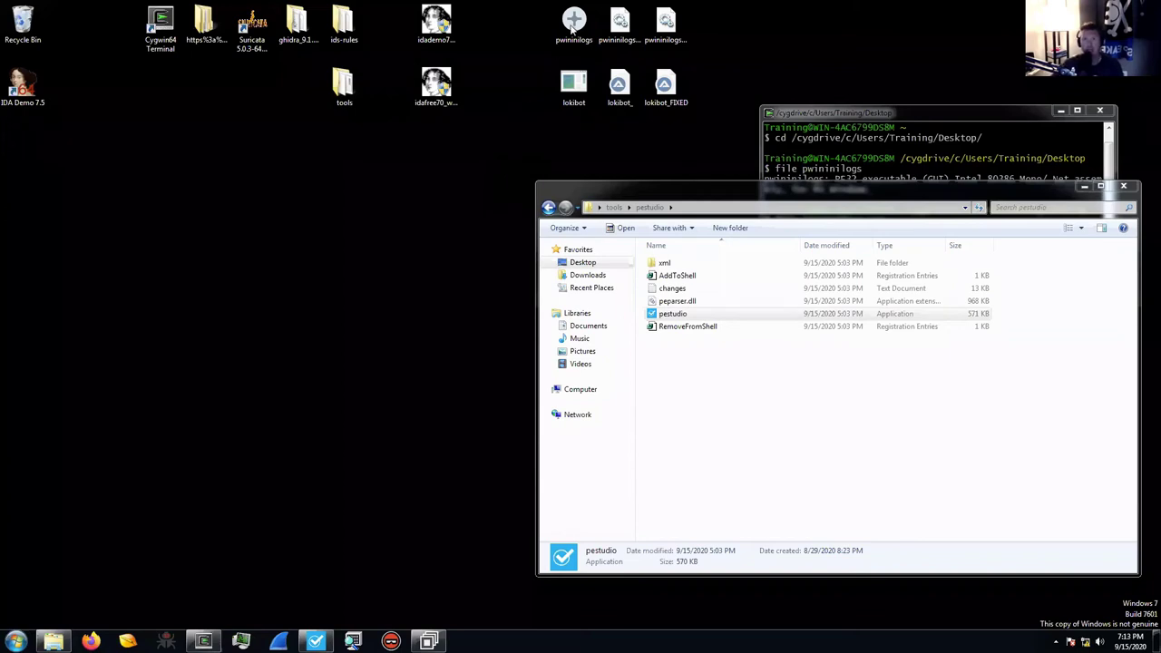
click(573, 27)
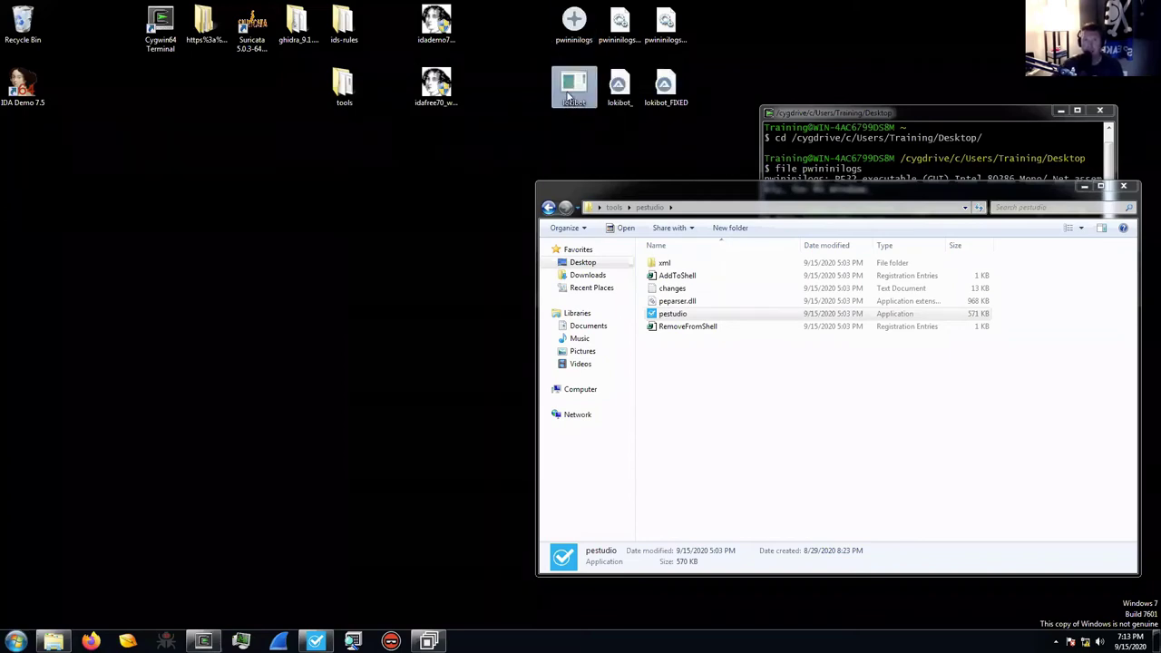
Enlarge the Cygwin terminal window and its text, and clear the earlier output
drag(786, 114, 776, 20)
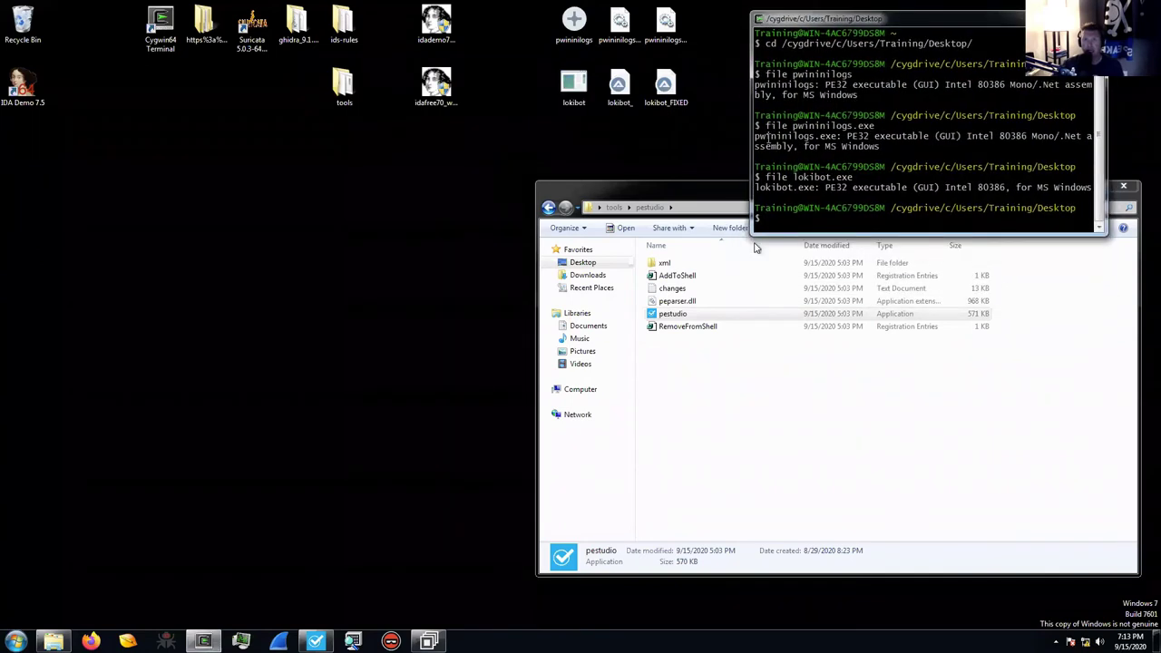
drag(751, 234, 648, 494)
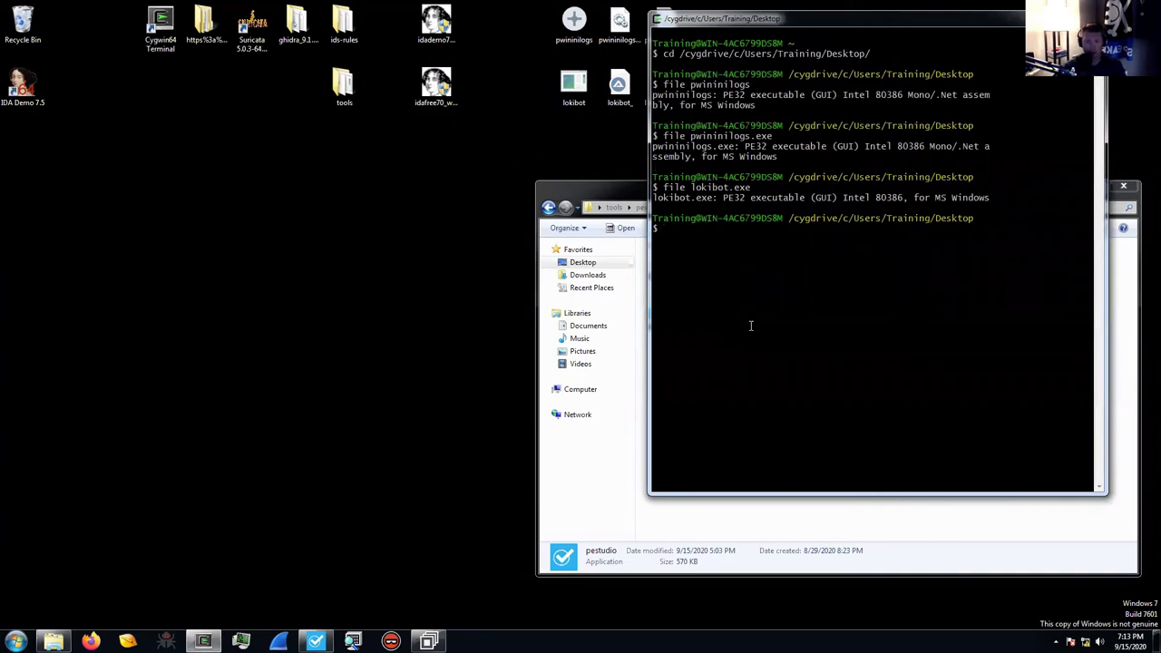
key(ctrl+plus)
key(ctrl+plus)
text(clear)
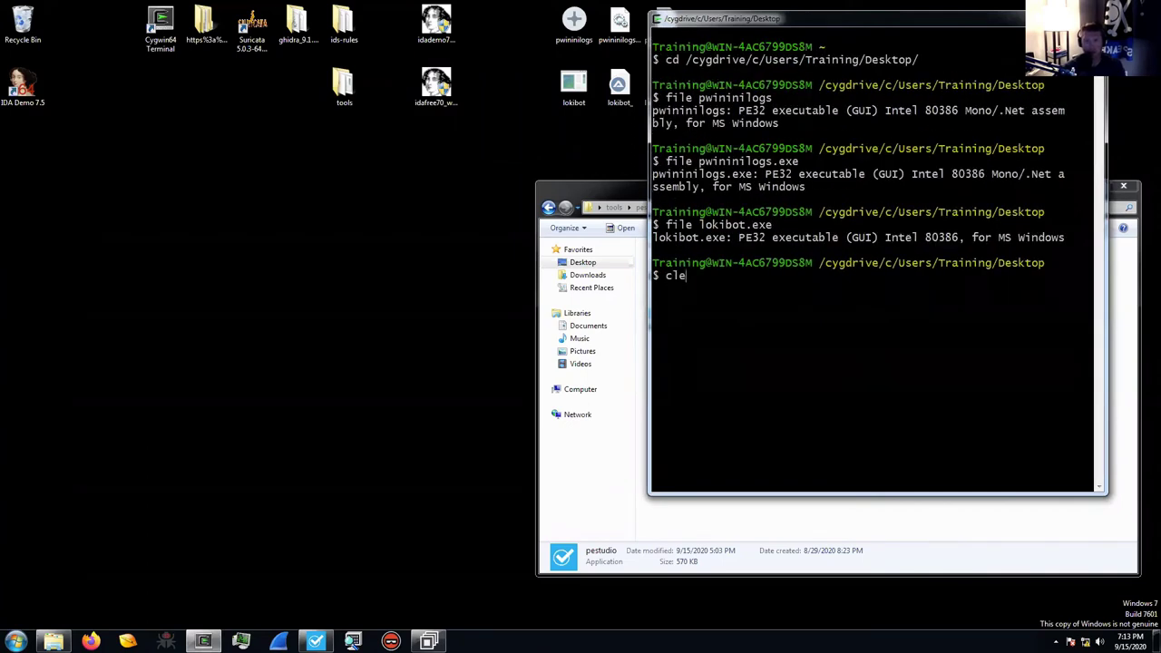
key(Return)
Run the file command on pwininilogs.exe and examine the reported executable format and assembly type
text(file pwininilogs.exe)
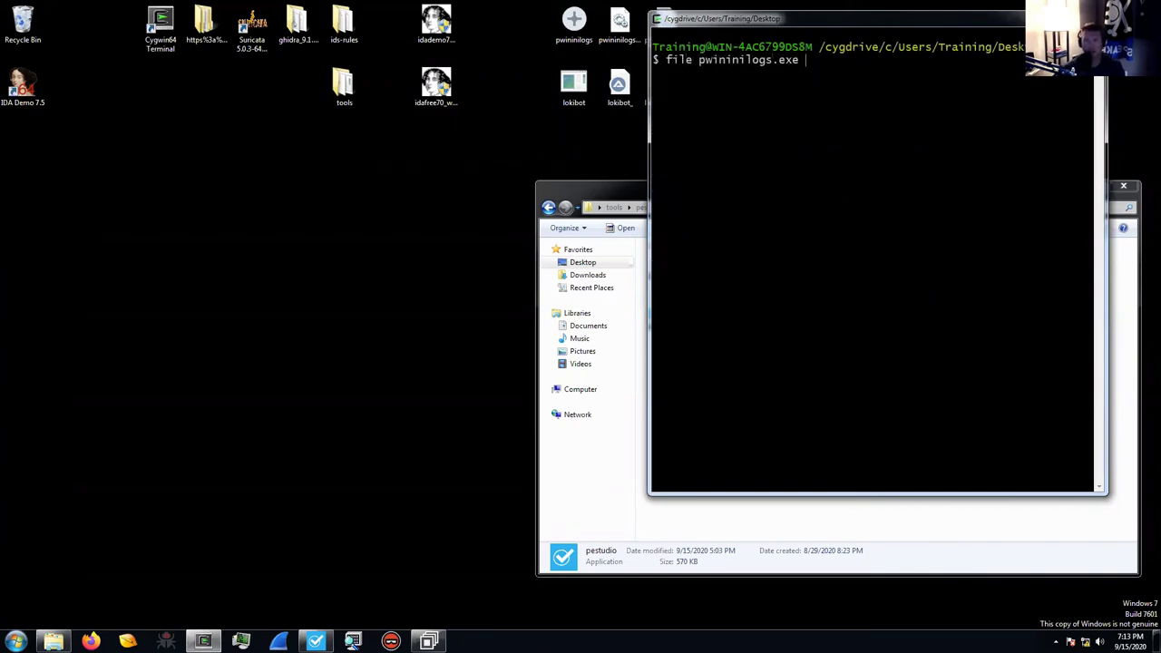
key(Return)
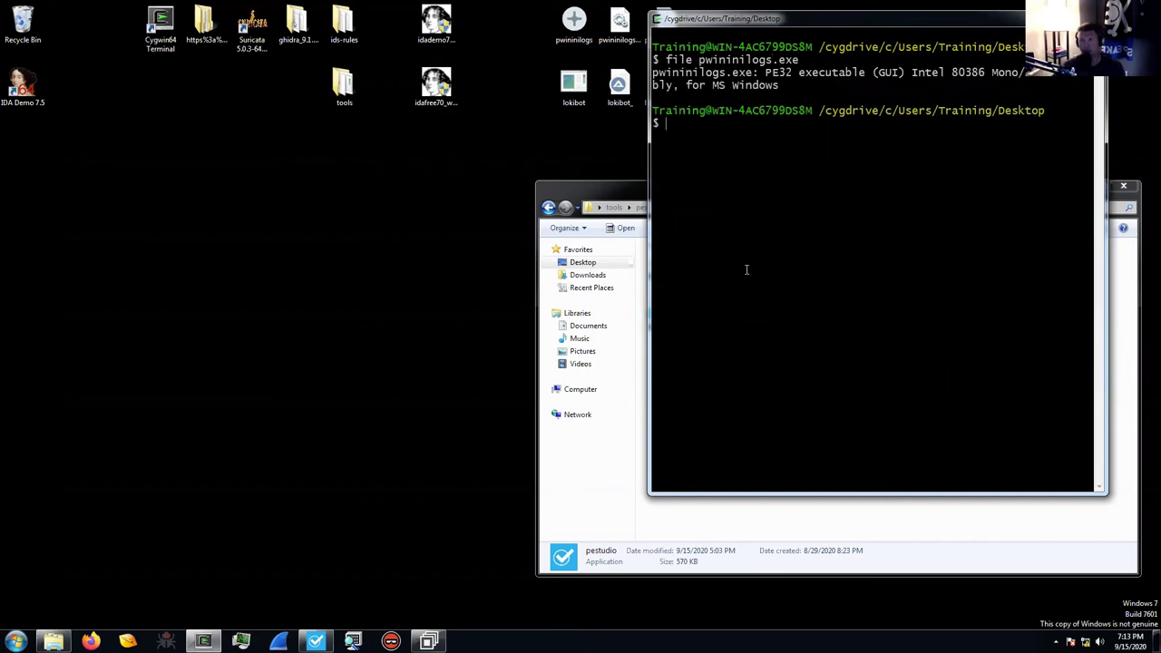
drag(767, 72, 796, 72)
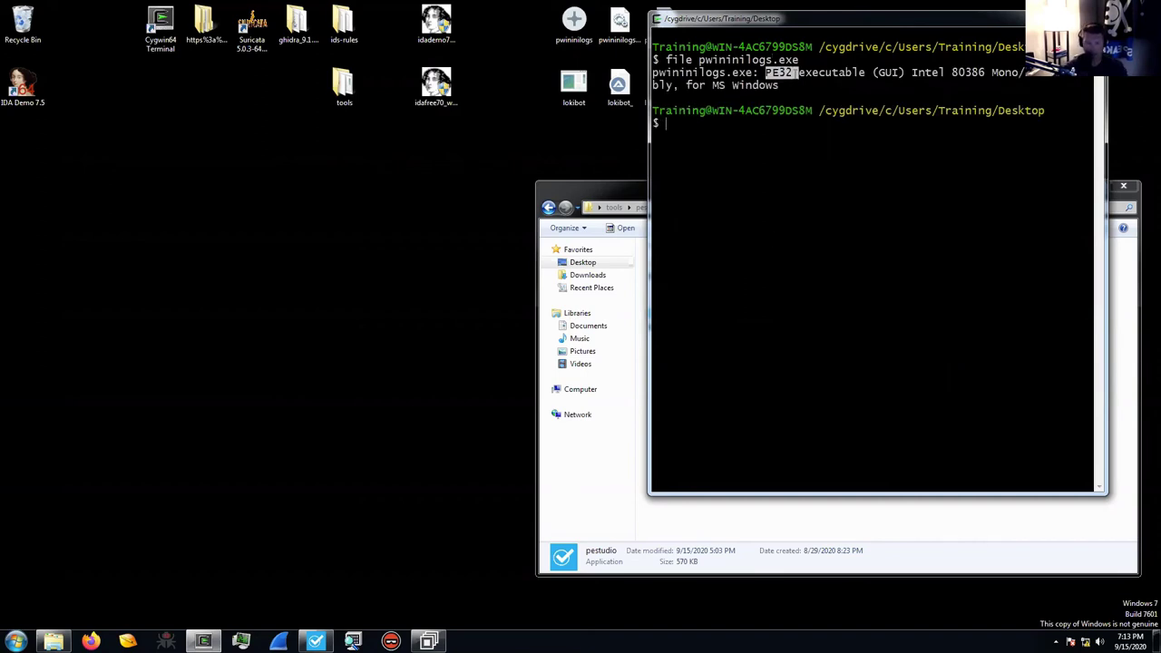
key(ctrl+plus)
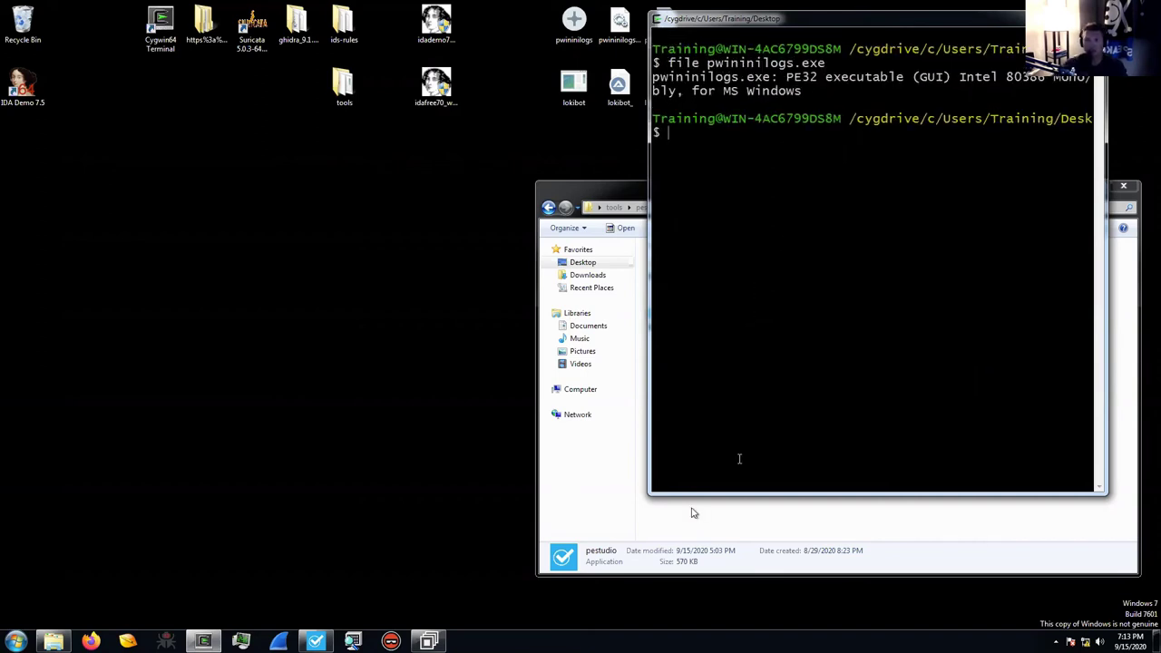
drag(648, 494, 493, 616)
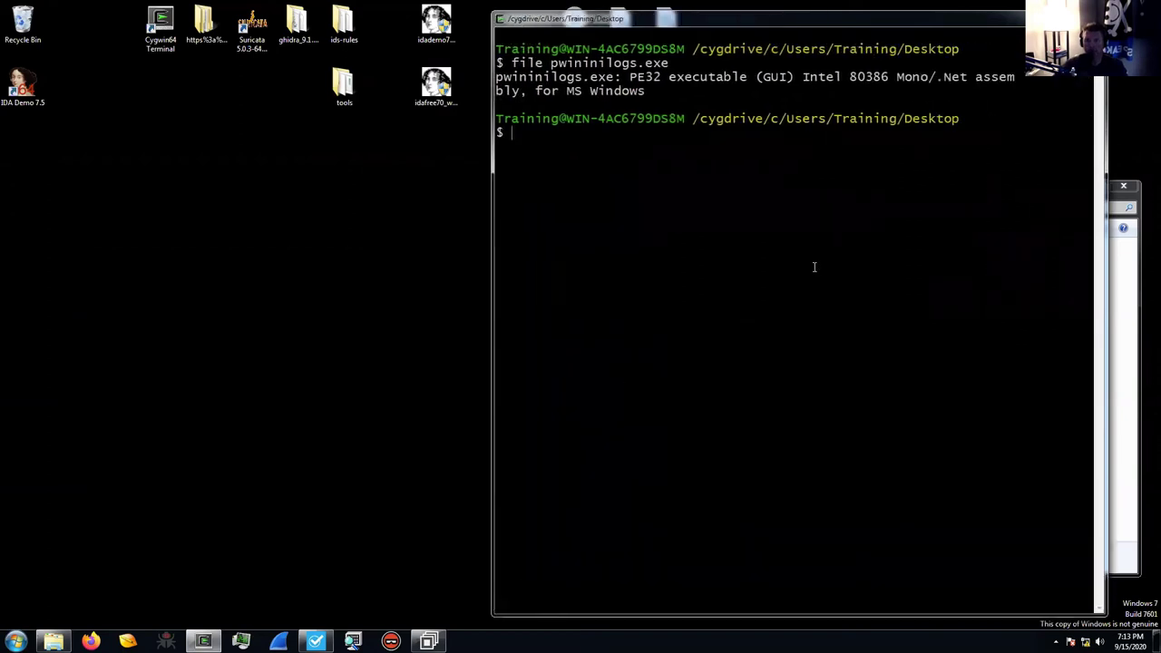
drag(897, 76, 969, 78)
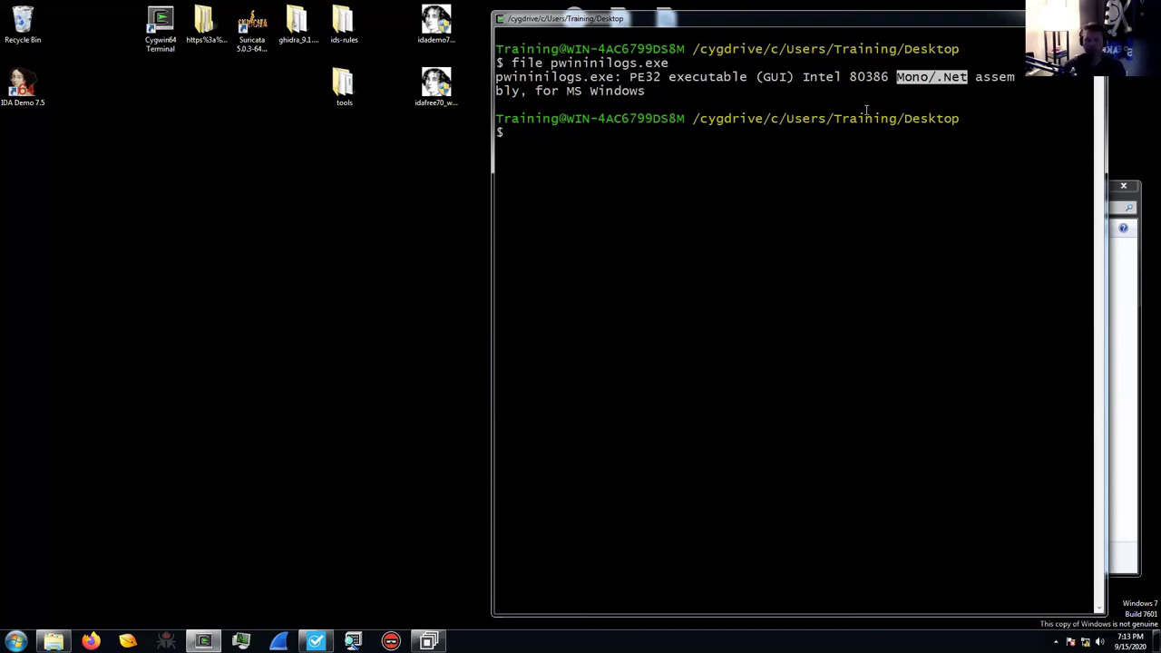
Relaunch pestudio in place of the lokibot.exe analysis and load pwininilogs.exe from the desktop into it
click(315, 641)
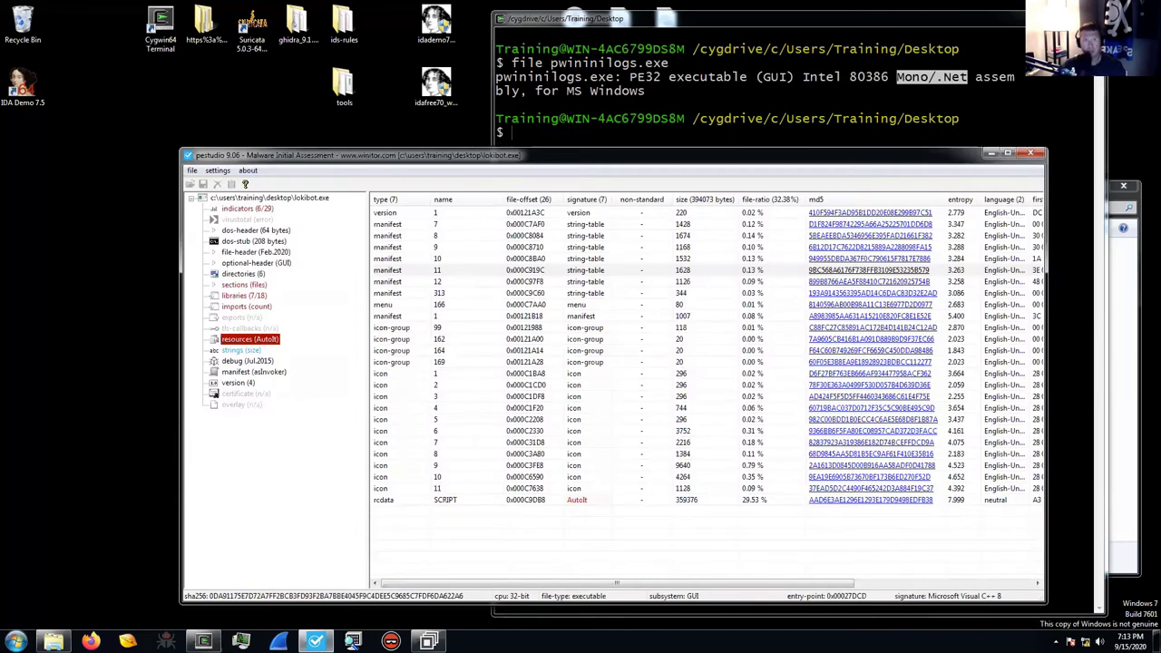
drag(956, 162, 896, 78)
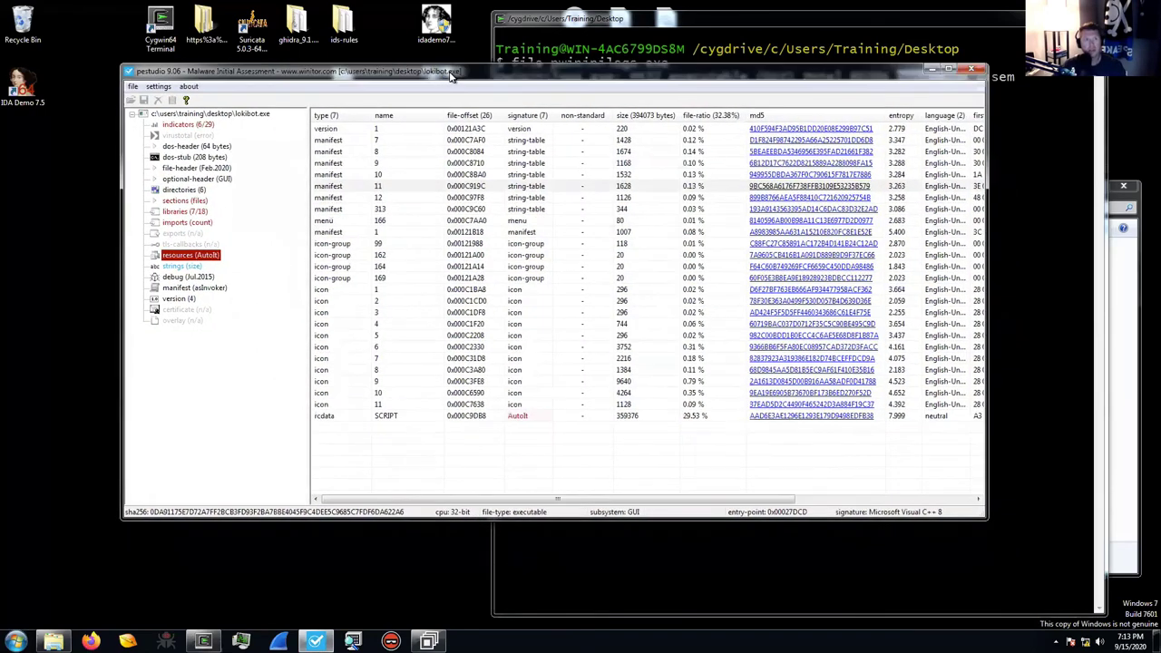
click(974, 70)
double_click(1126, 300)
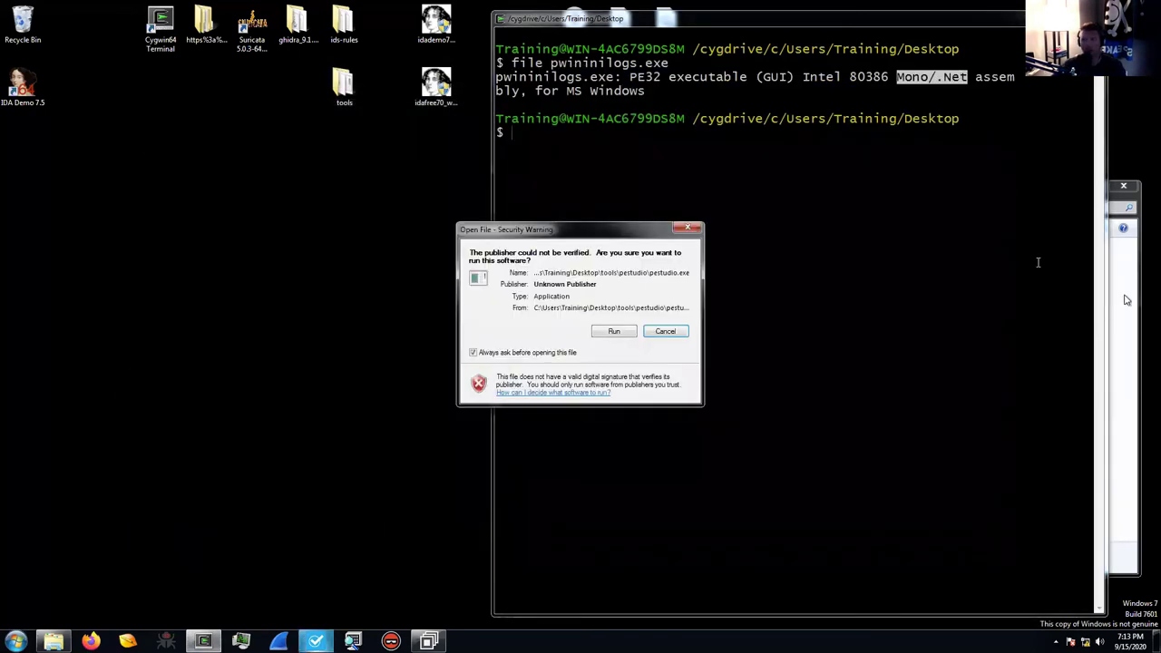
click(614, 331)
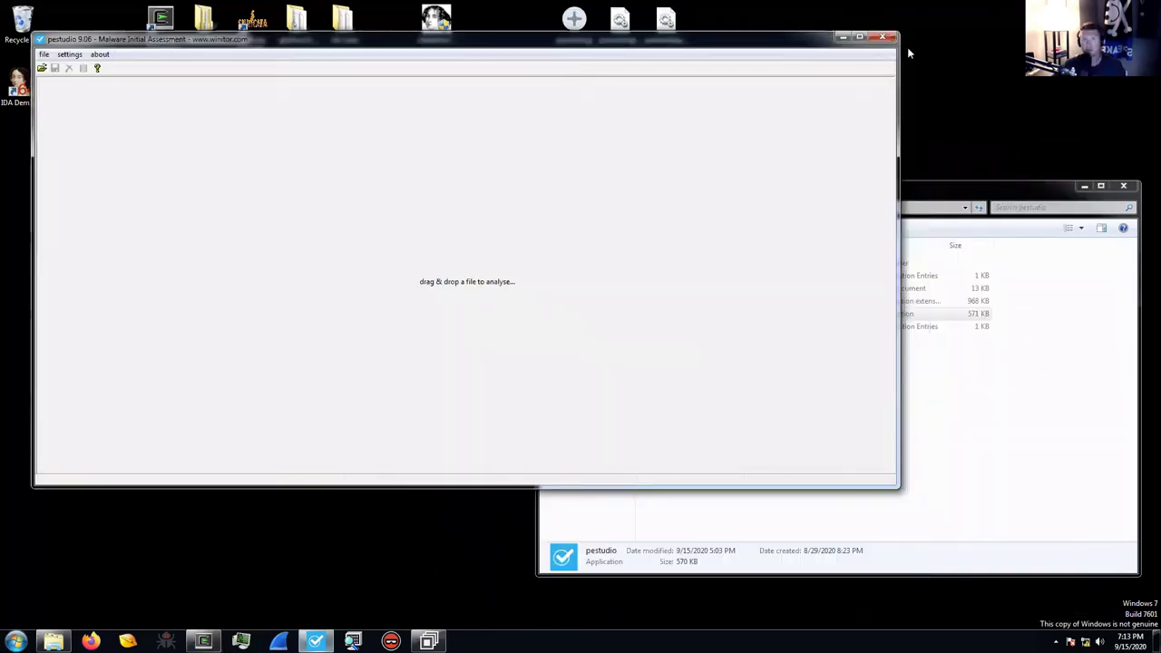
drag(765, 39, 875, 131)
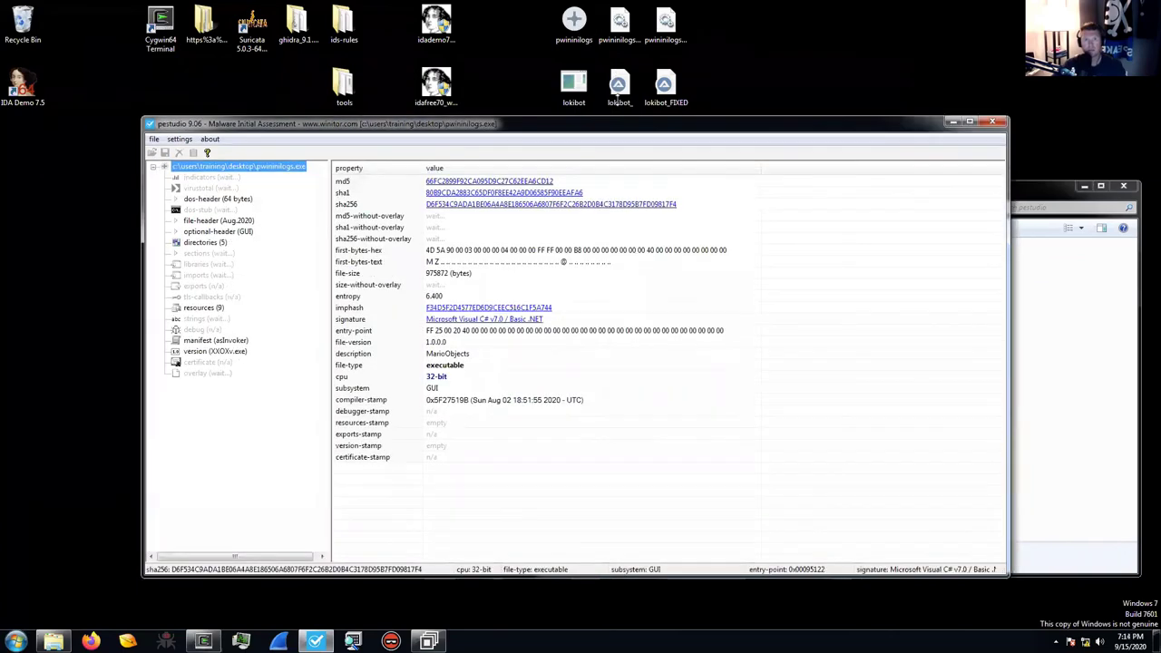
drag(598, 136, 639, 71)
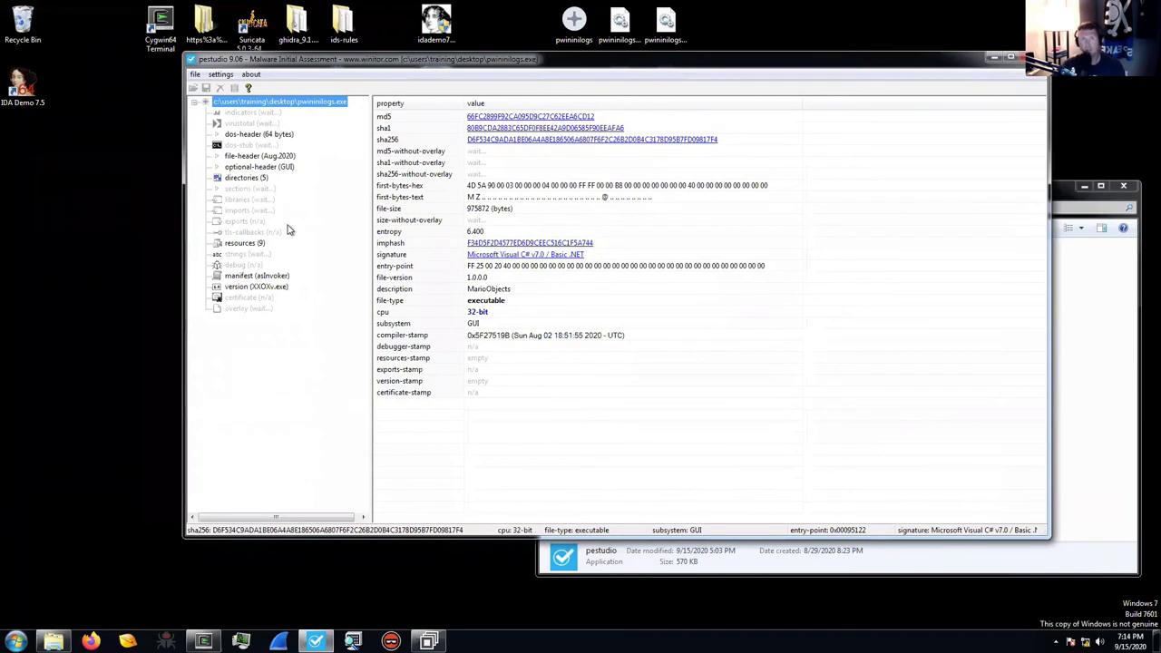
Examine the resources, strings, virustotal and imports sections of pwininilogs.exe in pestudio
click(243, 243)
click(246, 254)
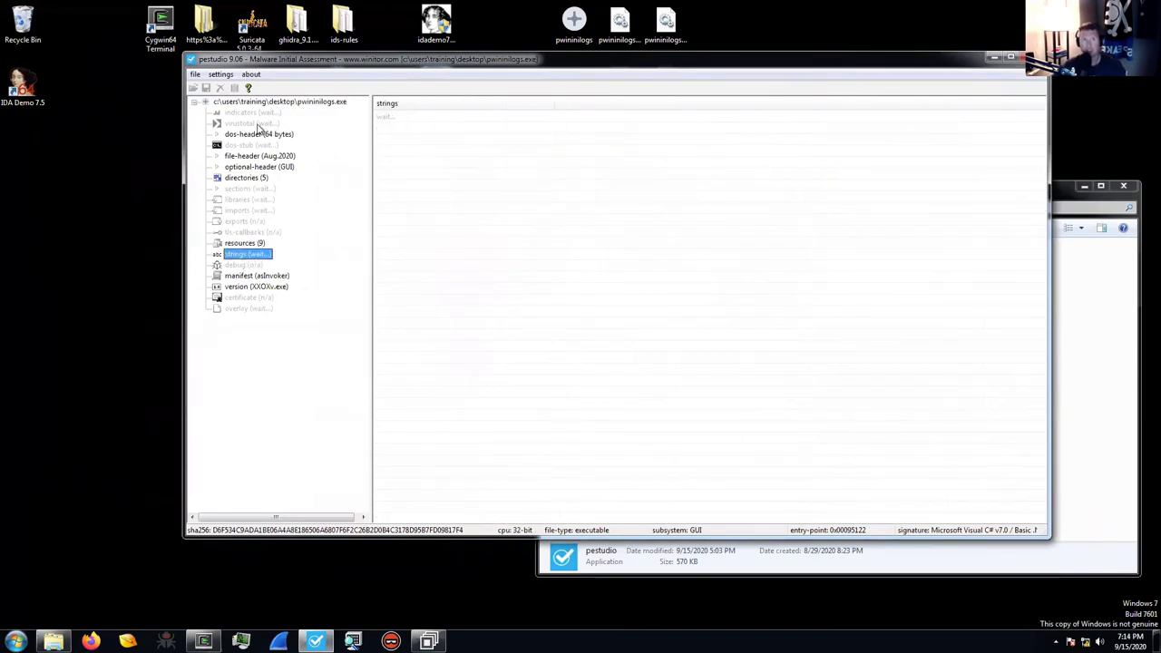
click(254, 123)
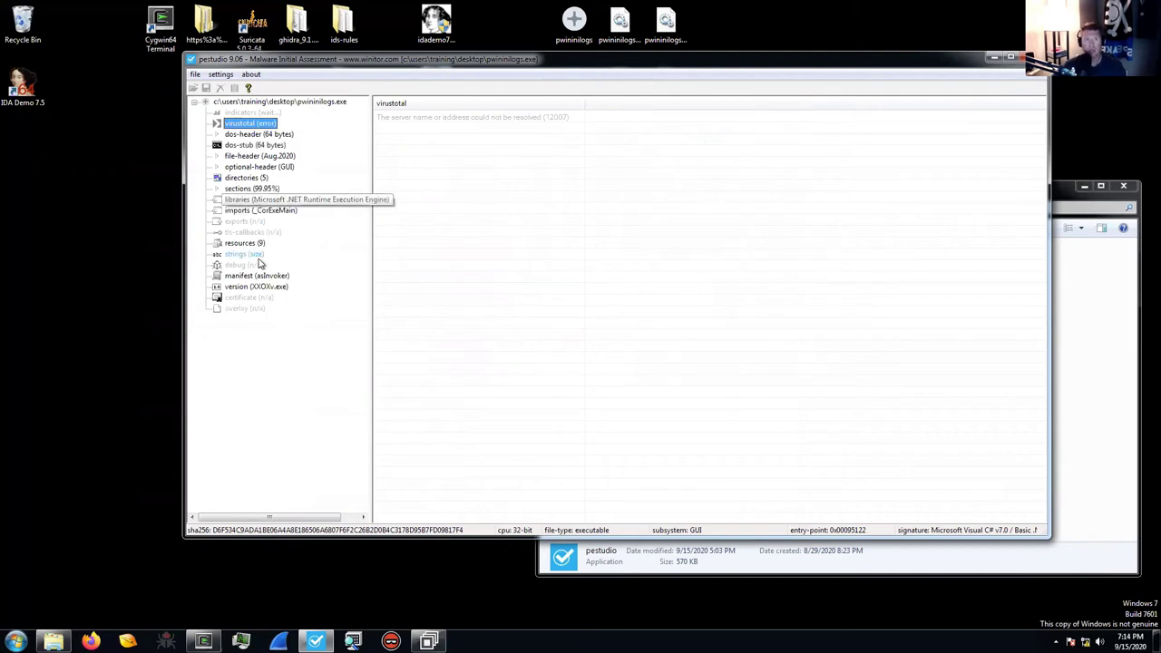
click(259, 212)
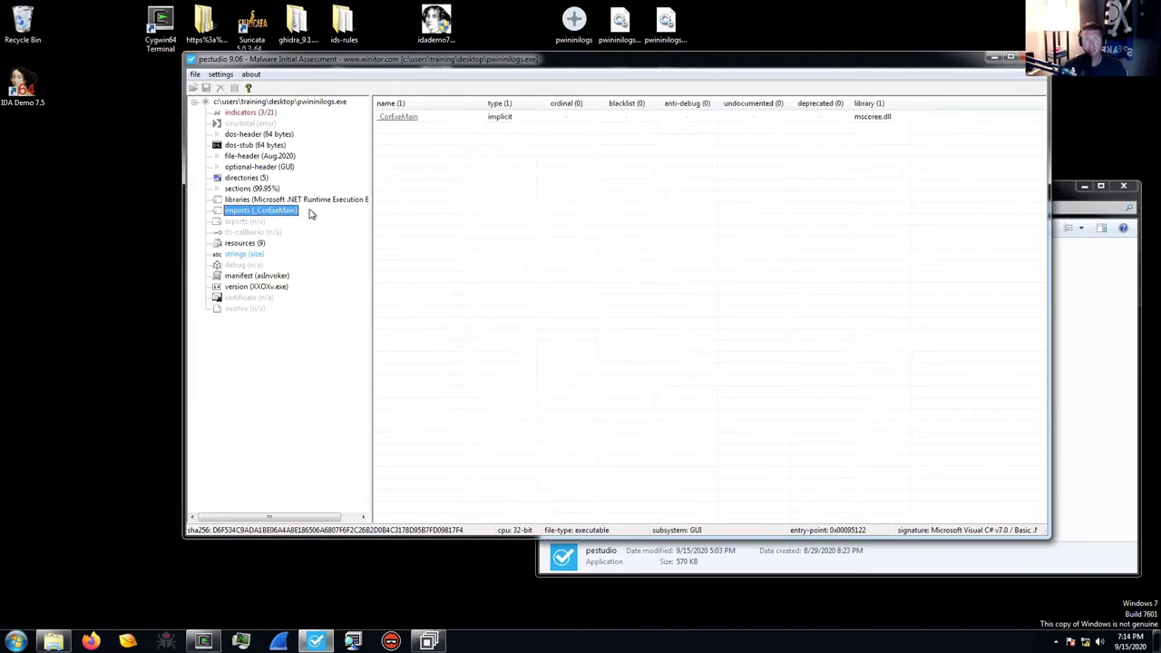
drag(987, 62, 987, 70)
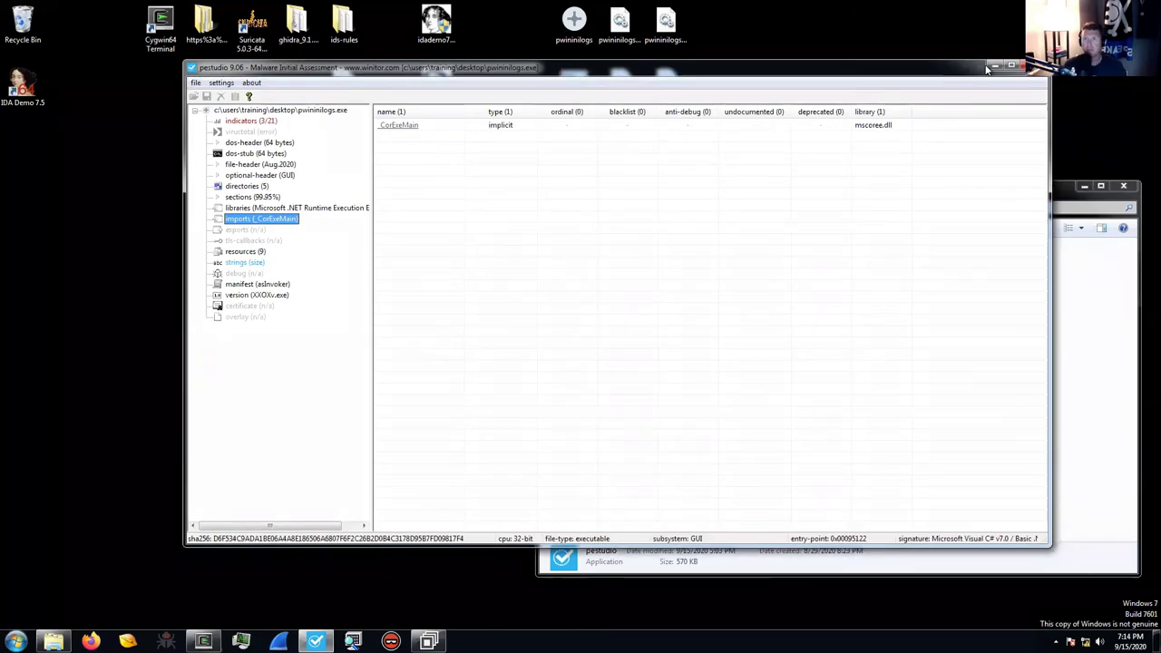
click(994, 66)
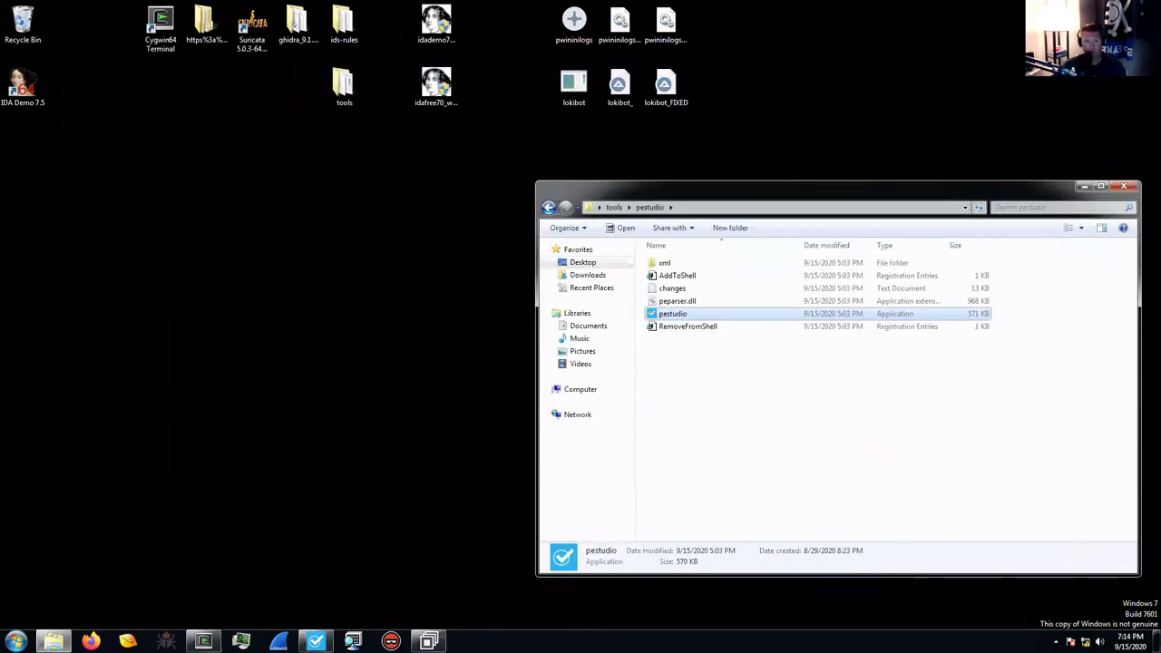
Switch to dnSpy, load pwininilogs.exe from the Desktop folder, and expand the XXOXv assembly down to the namespaces of XXOXv.exe
click(429, 641)
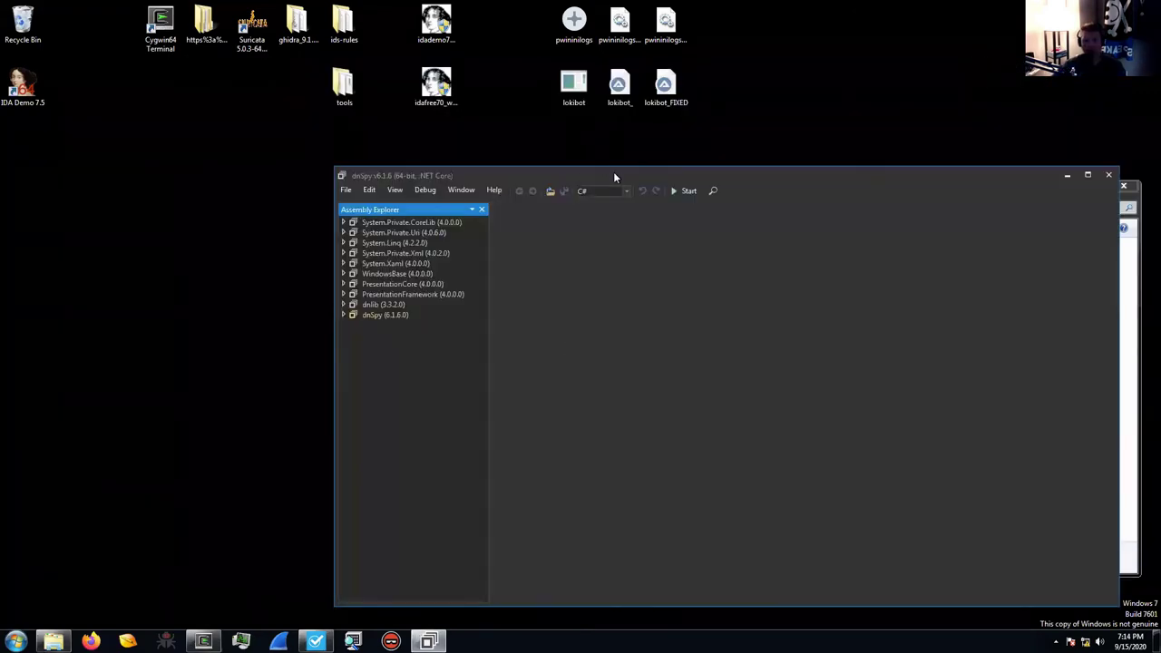
double_click(614, 177)
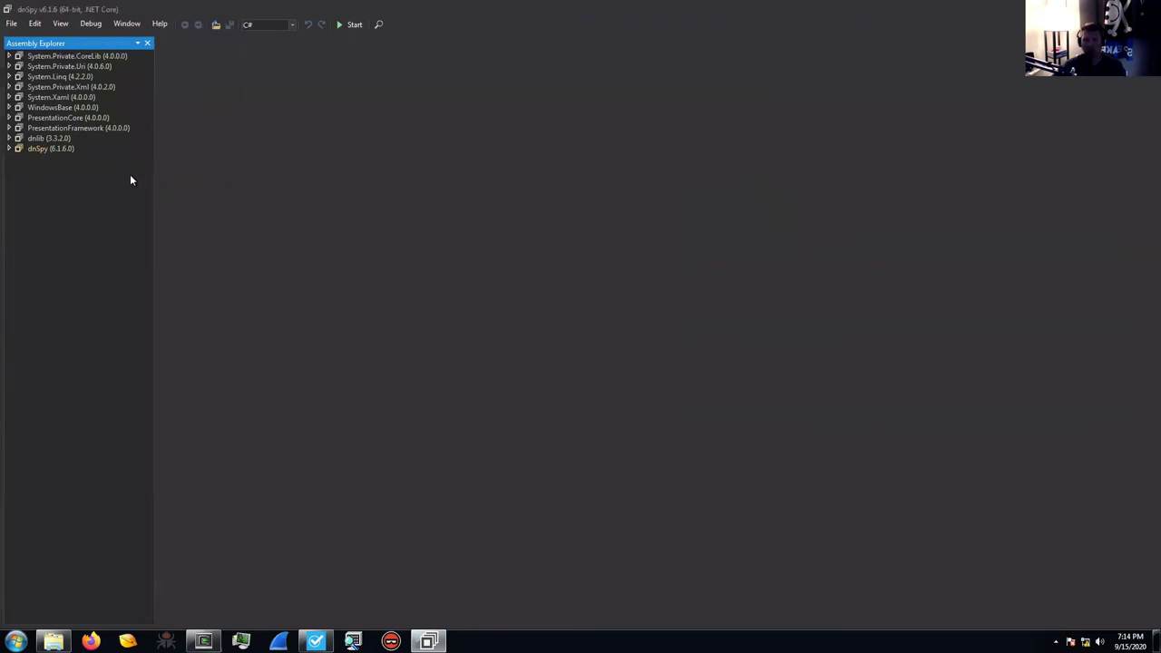
click(53, 641)
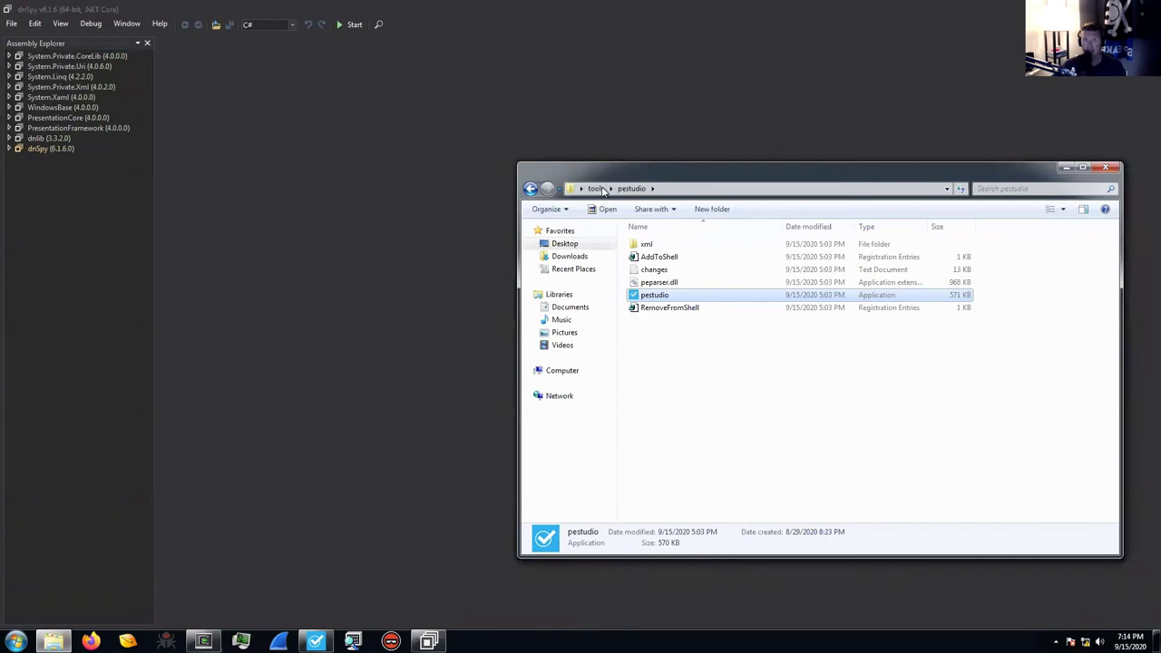
click(561, 243)
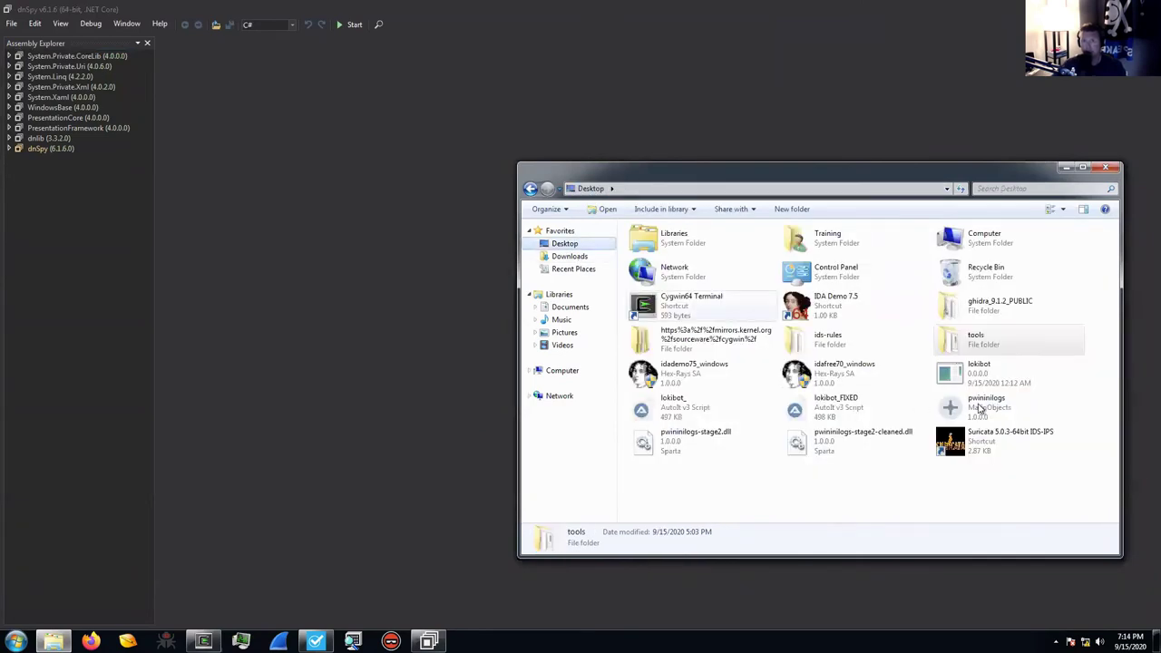
drag(970, 408, 177, 292)
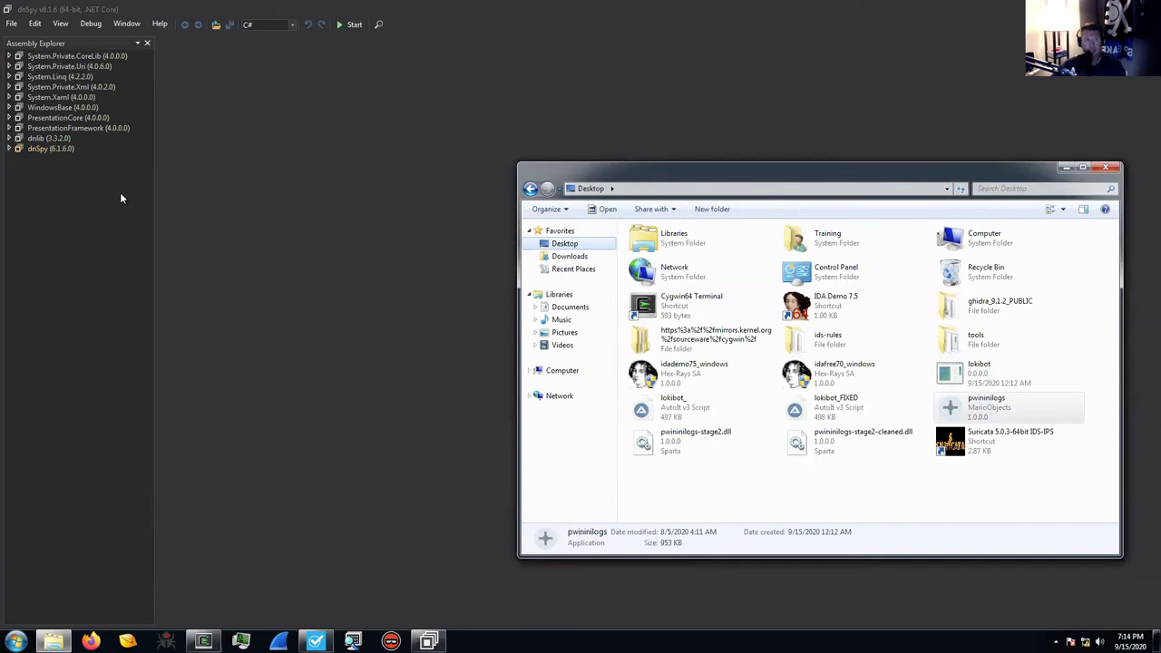
drag(111, 244, 111, 244)
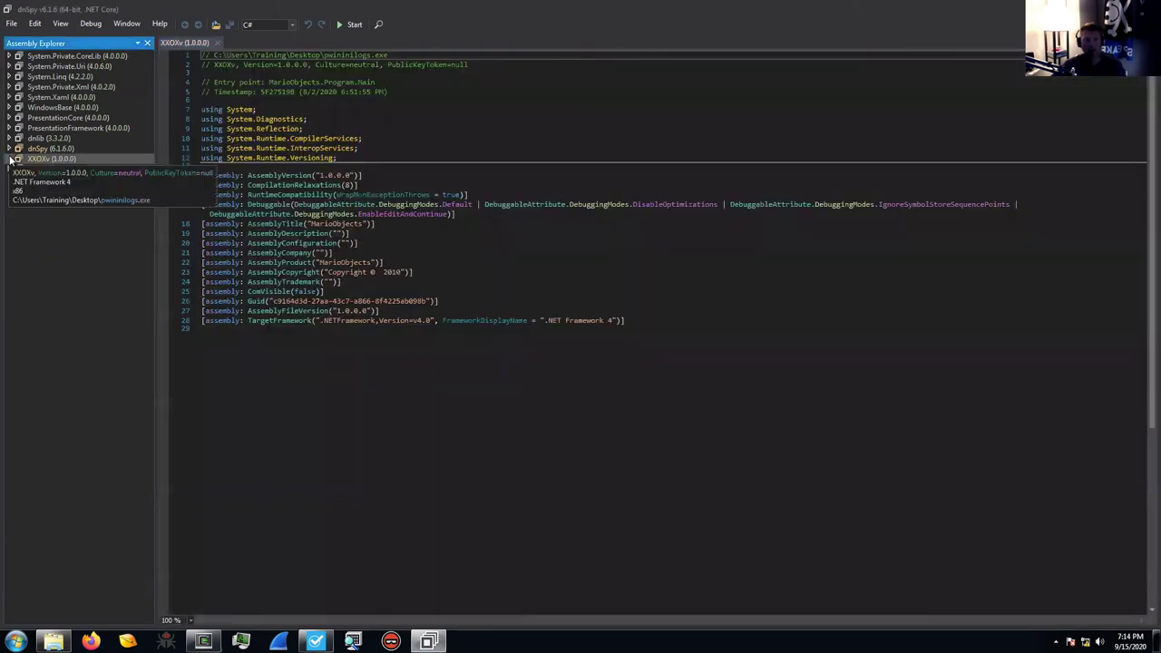
click(17, 159)
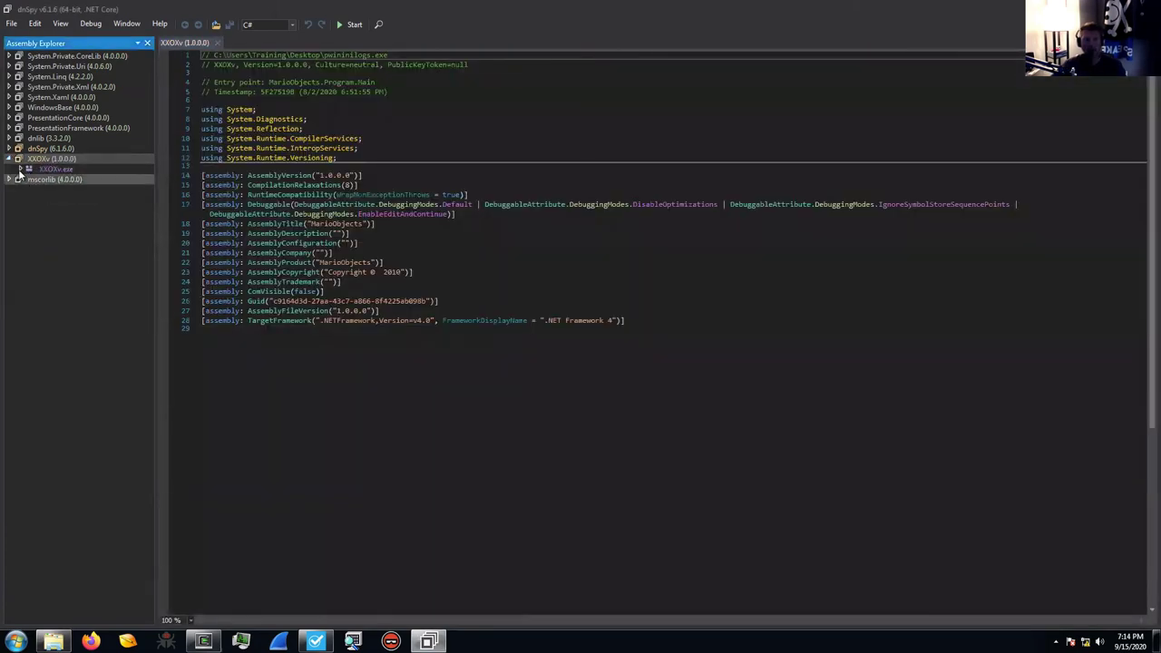
click(28, 169)
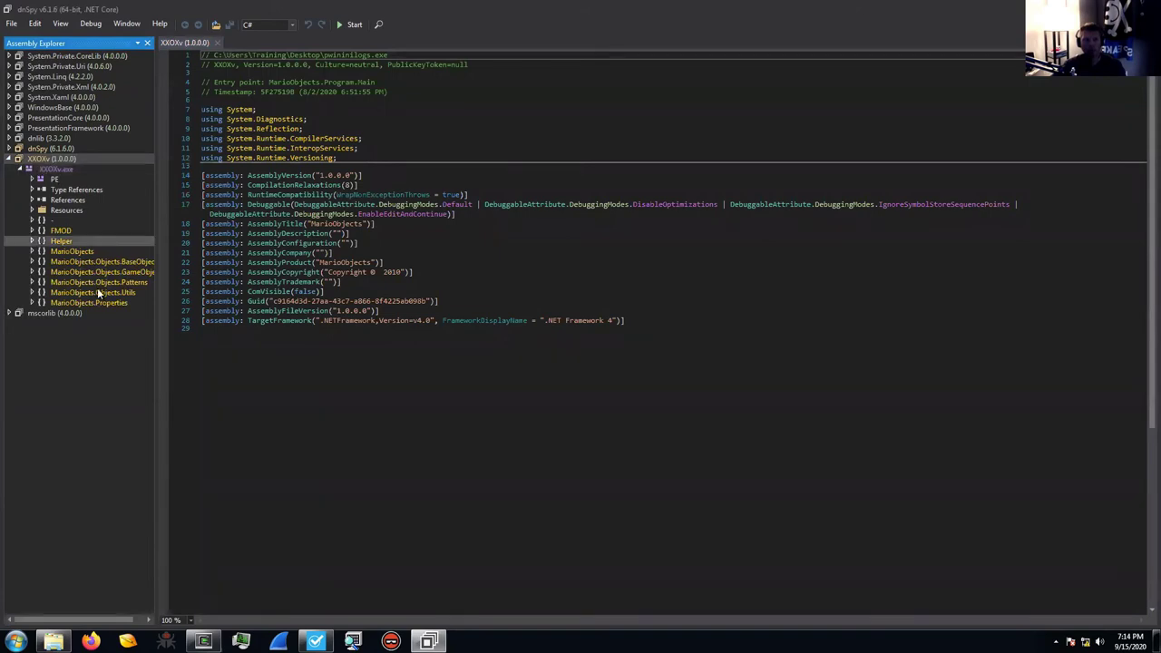
Look through the GameObjects and MarioObjects namespaces and open the Main method of the Program class
click(33, 272)
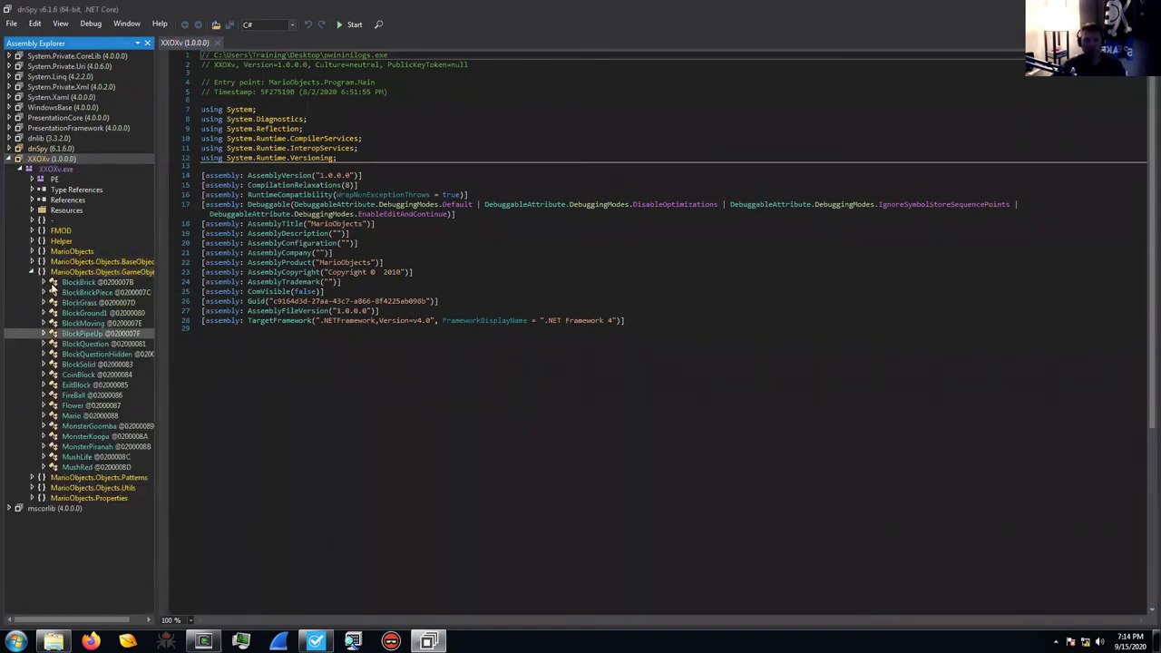
click(33, 272)
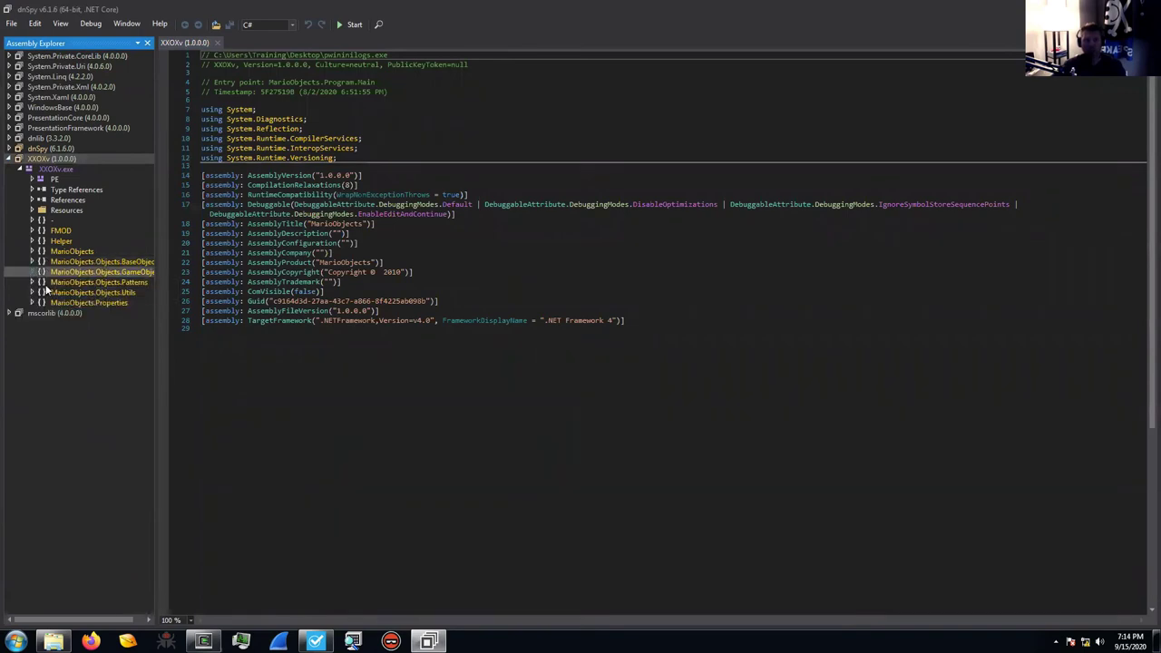
click(71, 251)
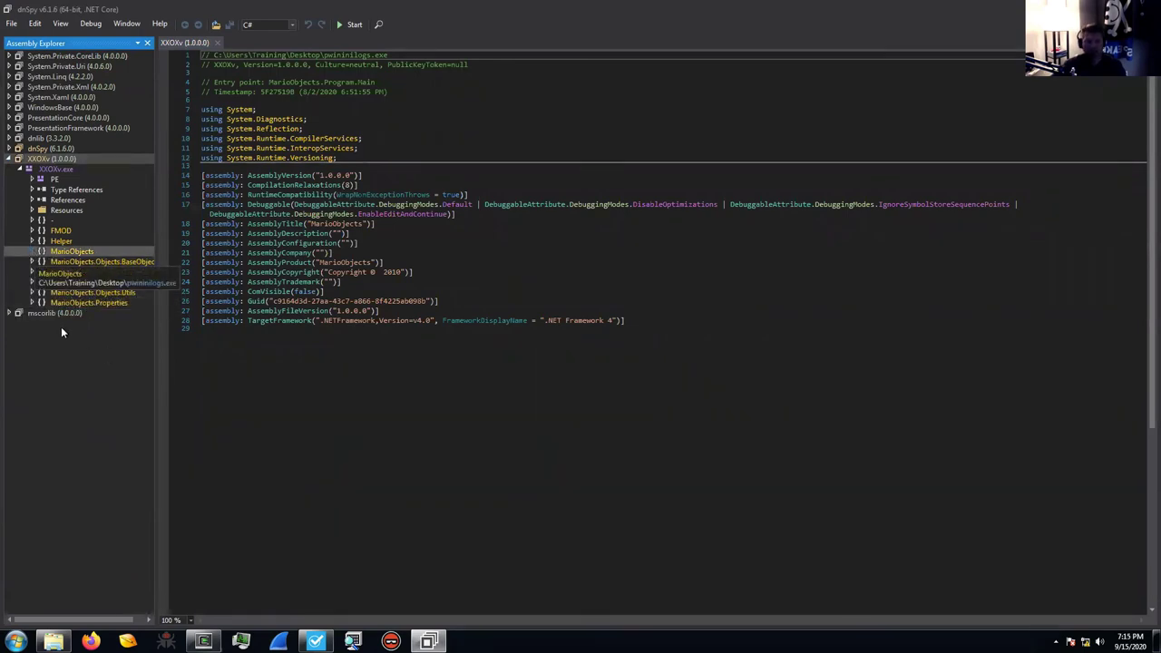
click(32, 251)
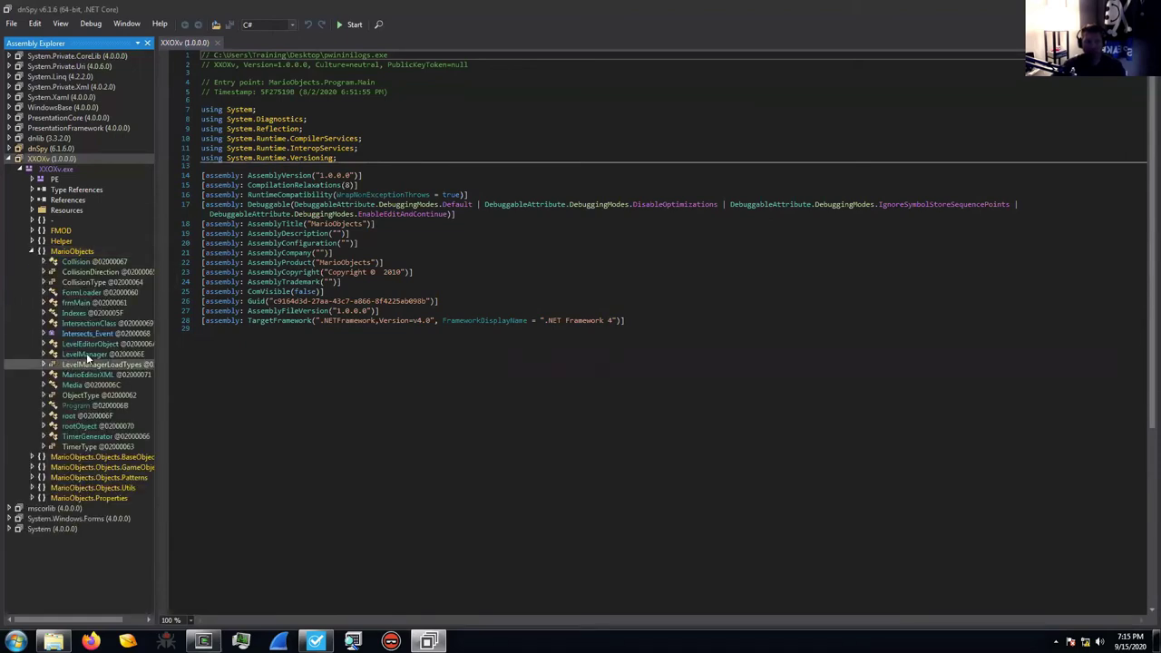
click(43, 409)
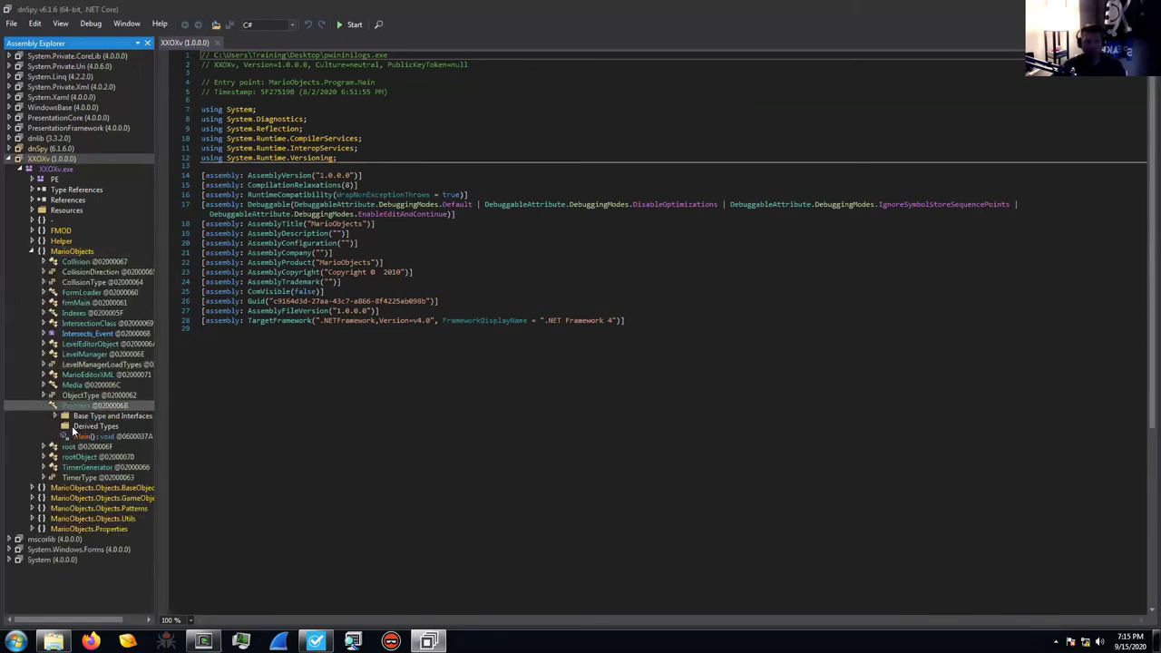
click(80, 437)
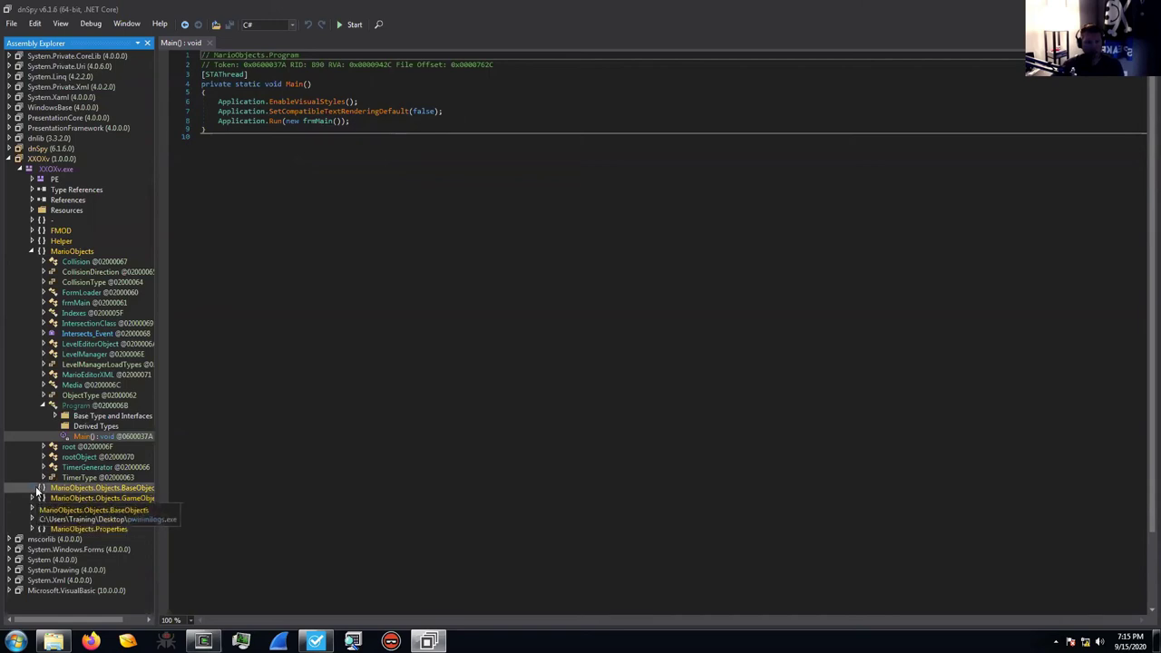
Browse the classes in the BaseObjects, FMOD and GameObjects namespaces, collapsing FMOD and GameObjects again
click(32, 489)
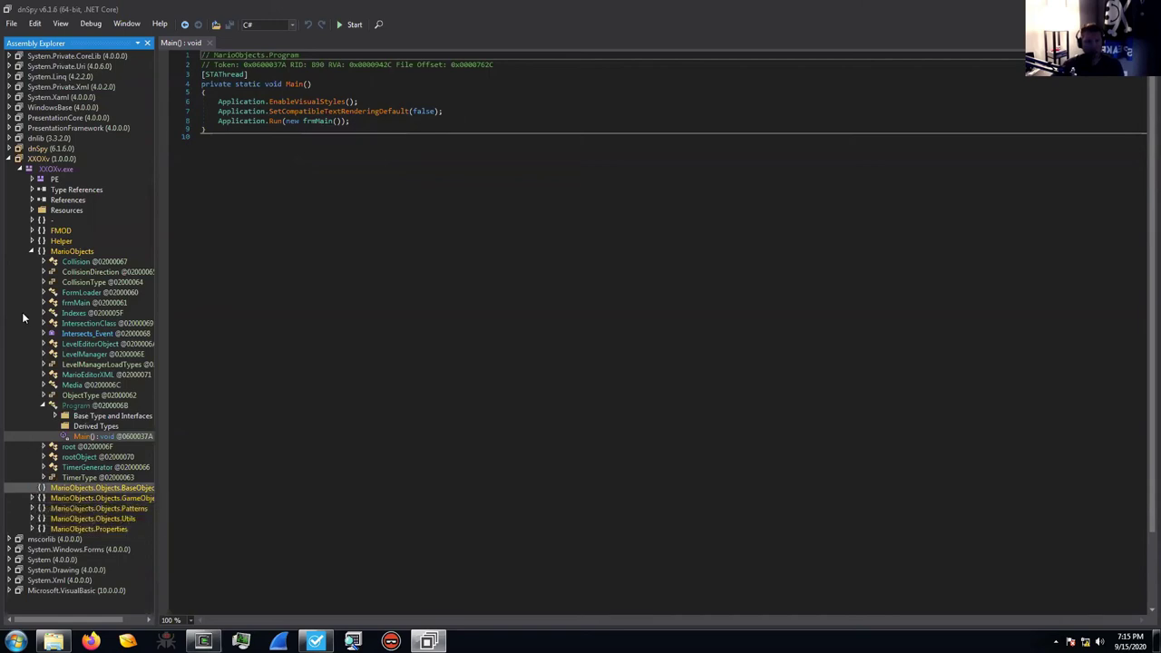
click(32, 233)
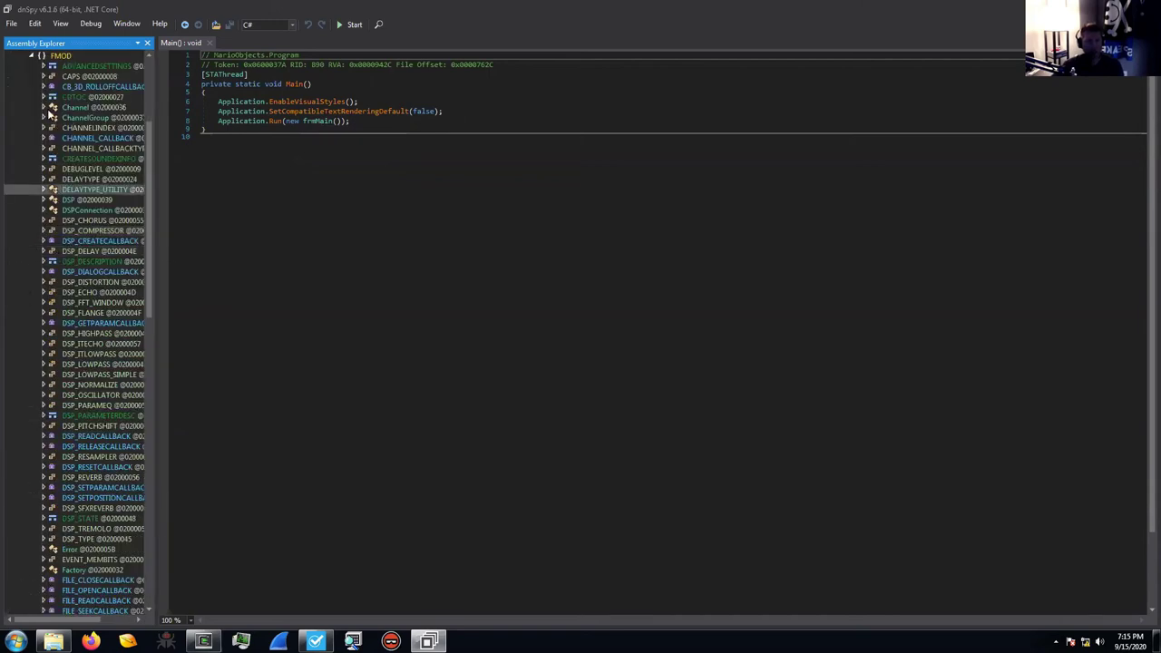
click(31, 55)
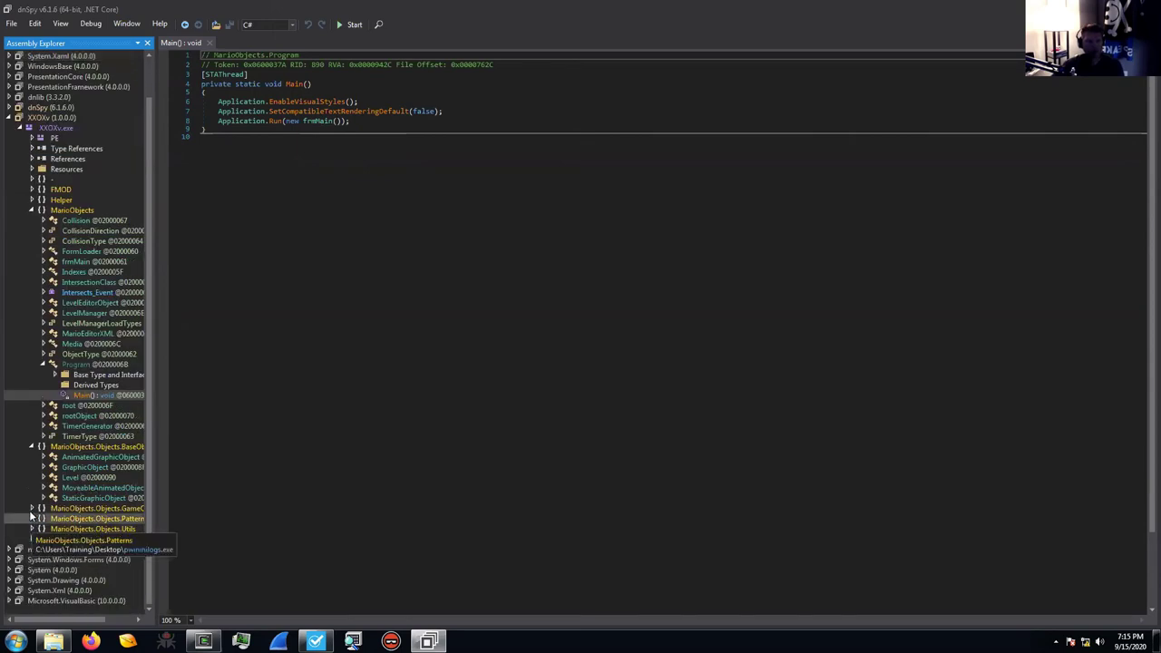
click(31, 509)
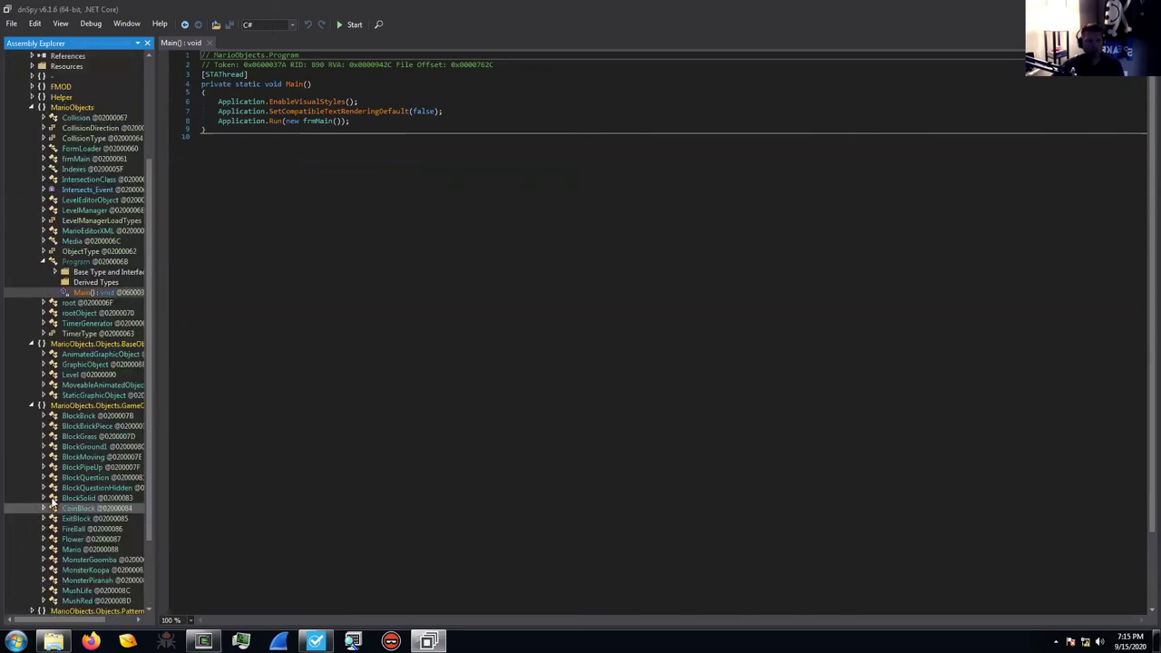
click(33, 405)
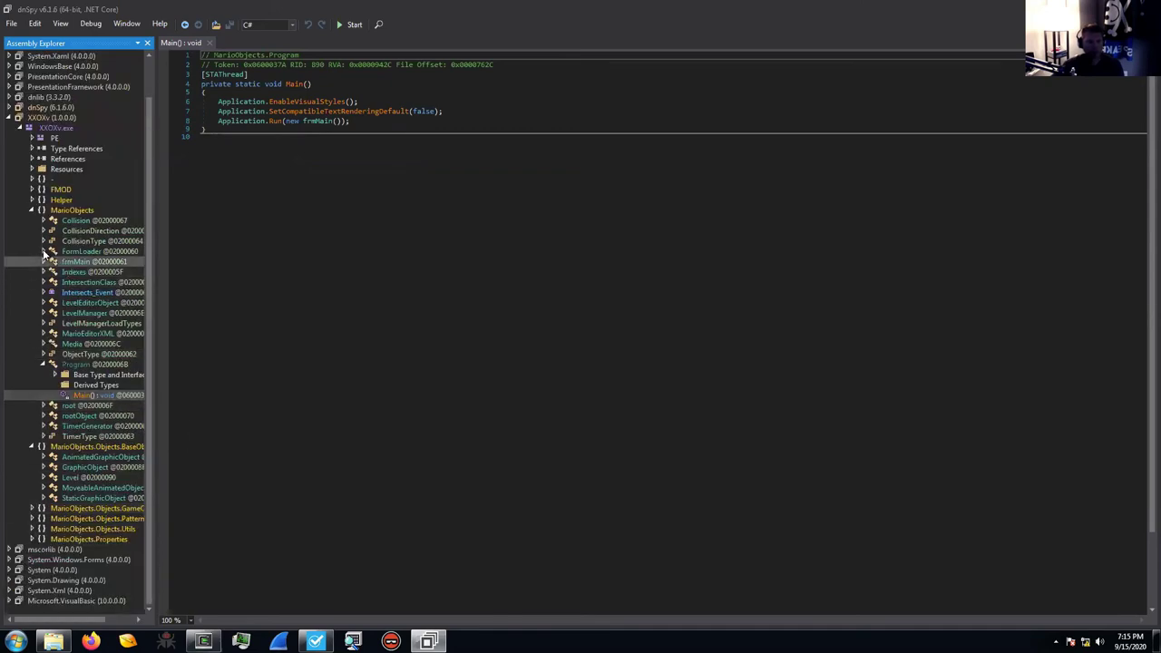
Expand the FormLoader class under MarioObjects and open the decompiled code of its Rate method
click(43, 251)
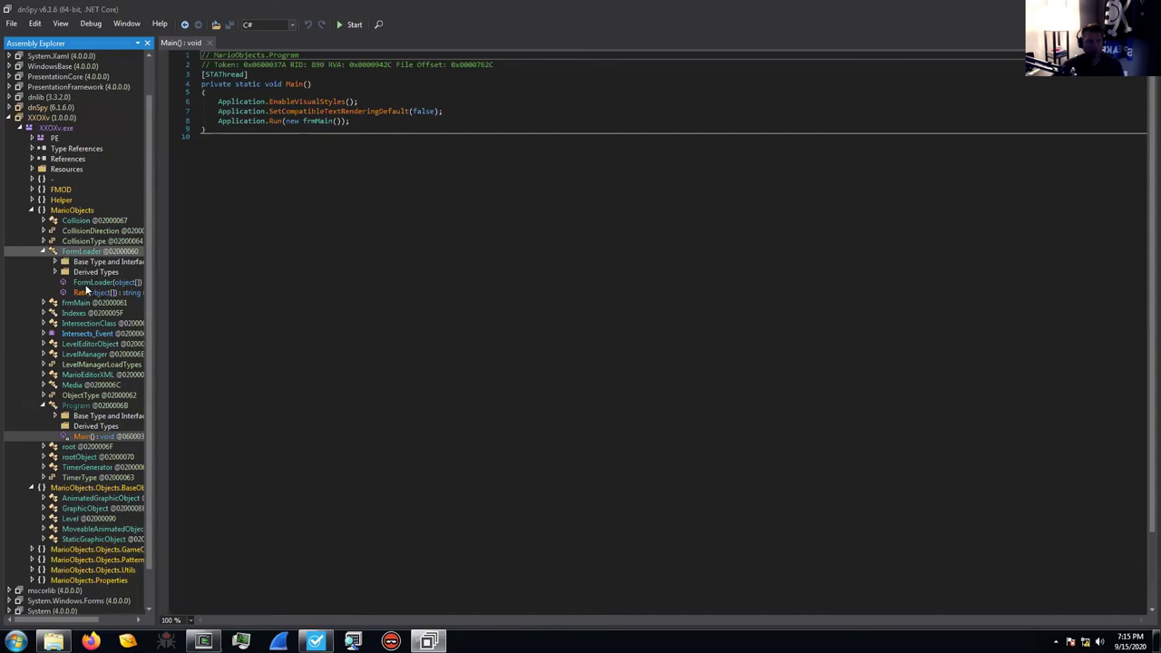
click(86, 284)
click(82, 293)
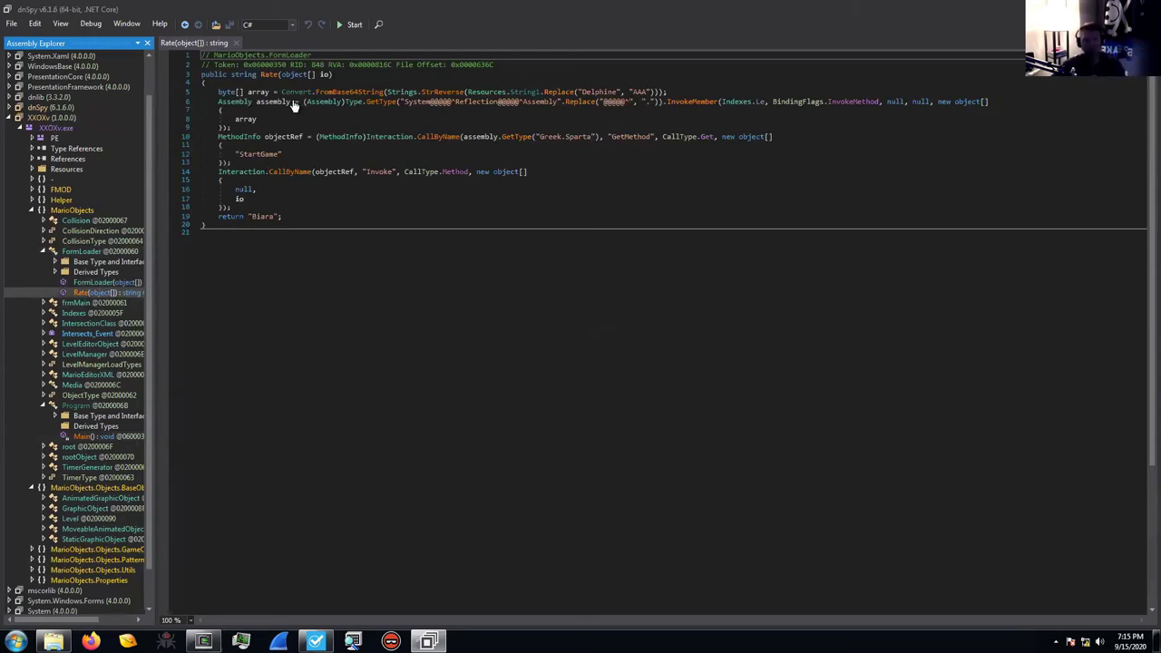
Set the text editor font size to 14 in the environment options
click(61, 24)
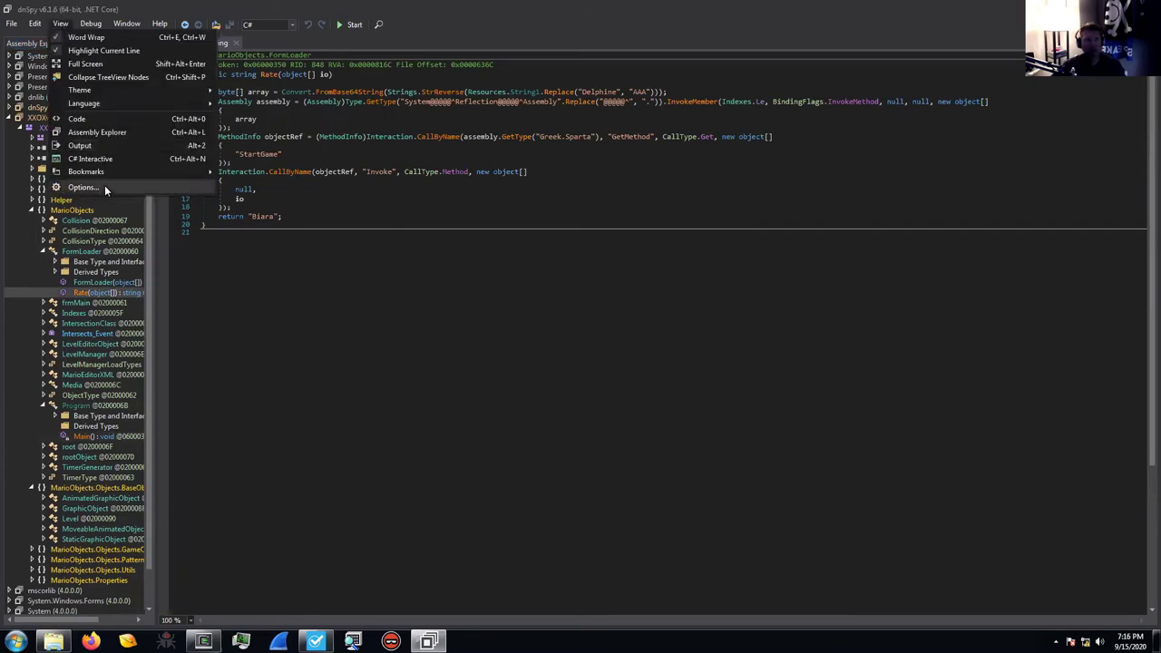
click(104, 186)
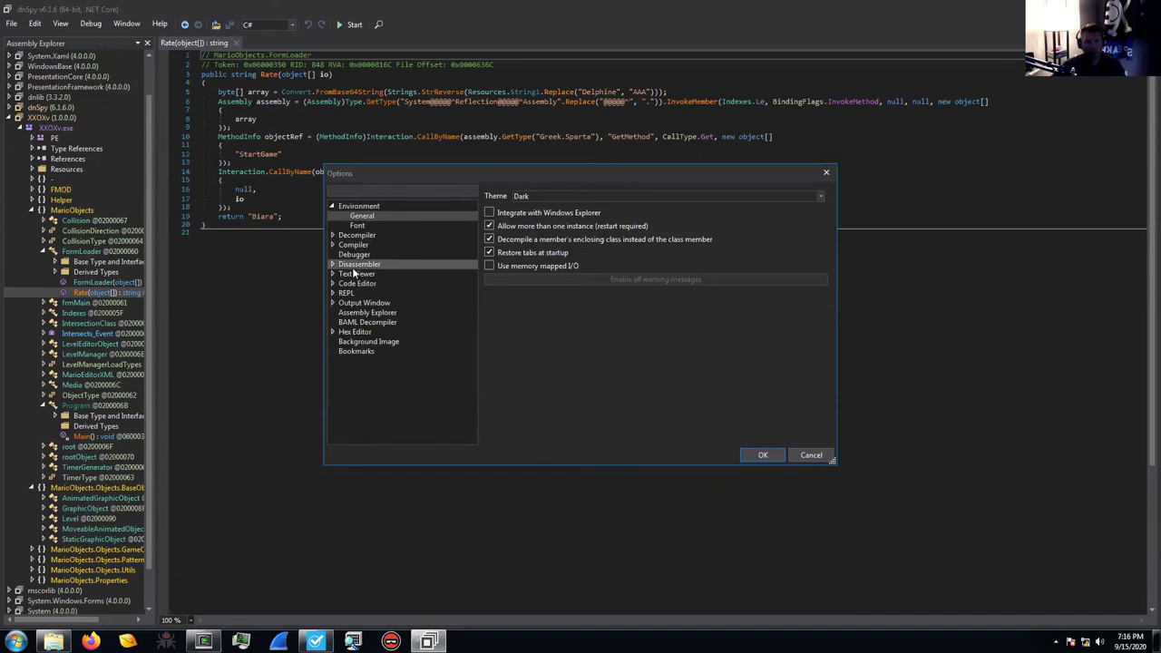
click(332, 235)
click(357, 225)
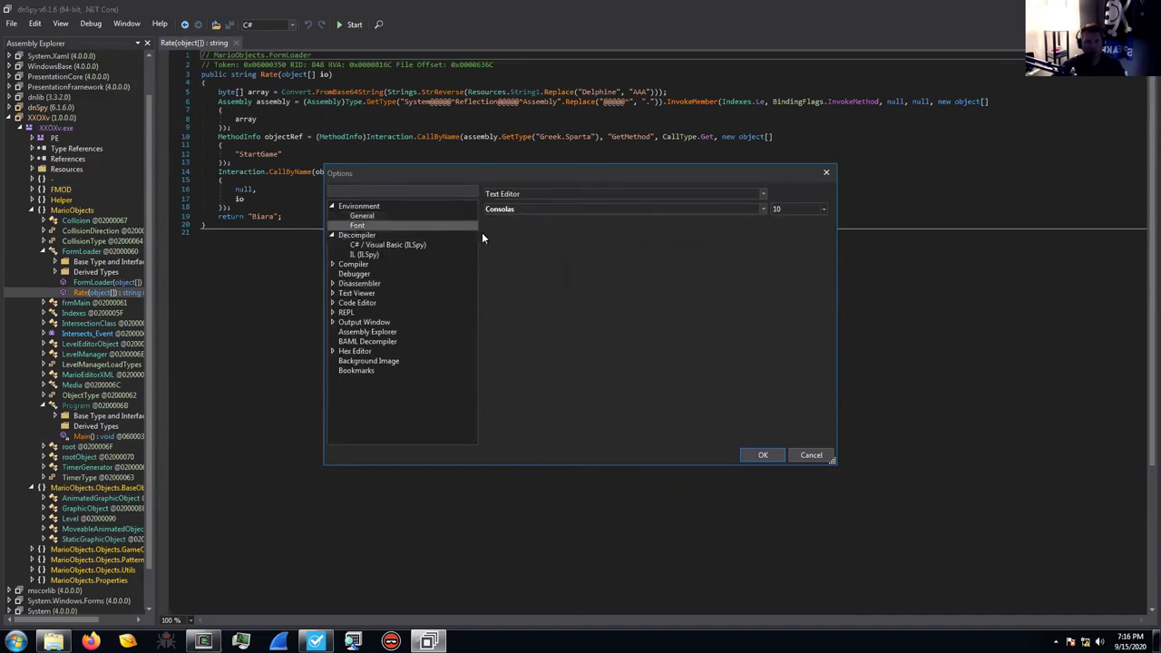
click(823, 210)
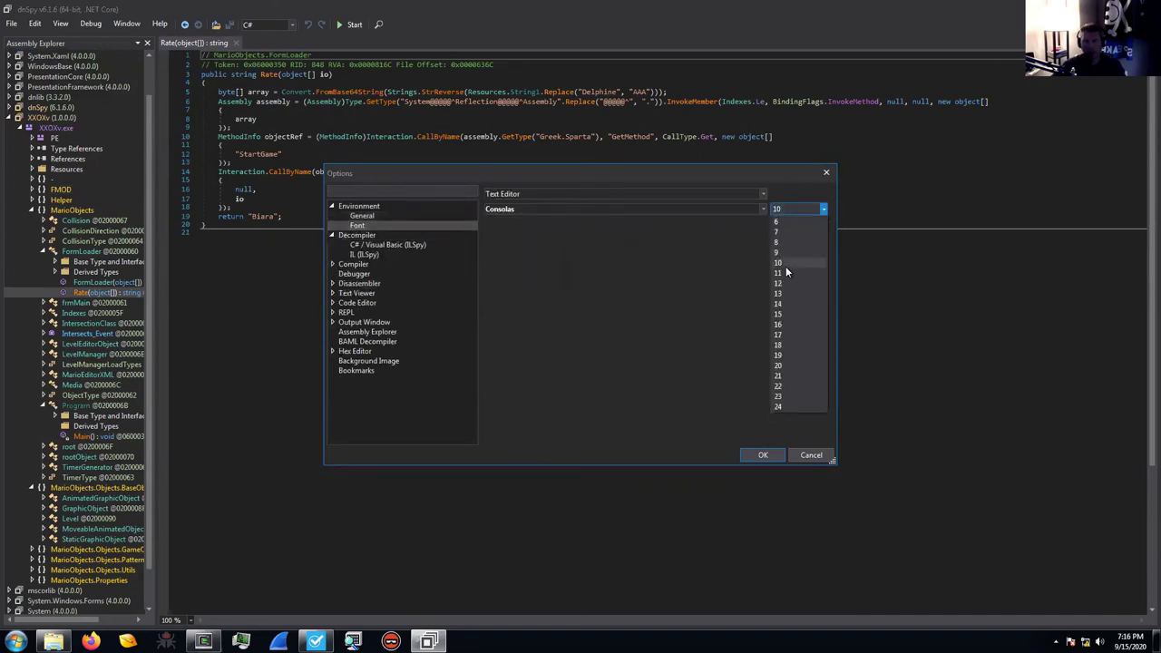
click(783, 305)
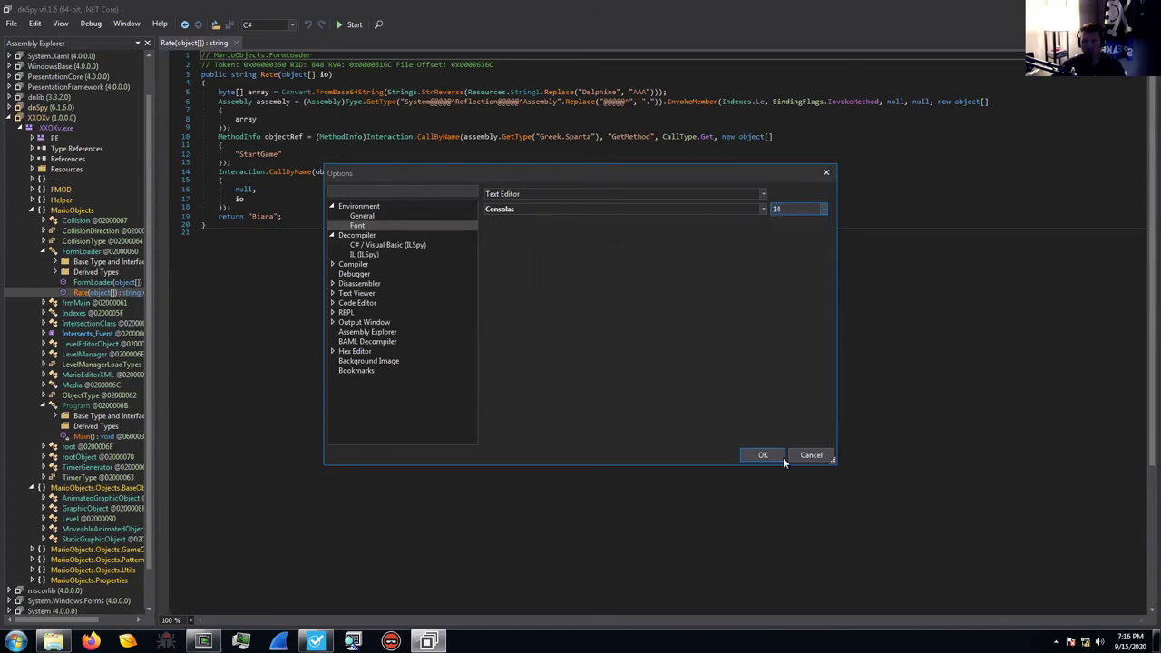
click(757, 455)
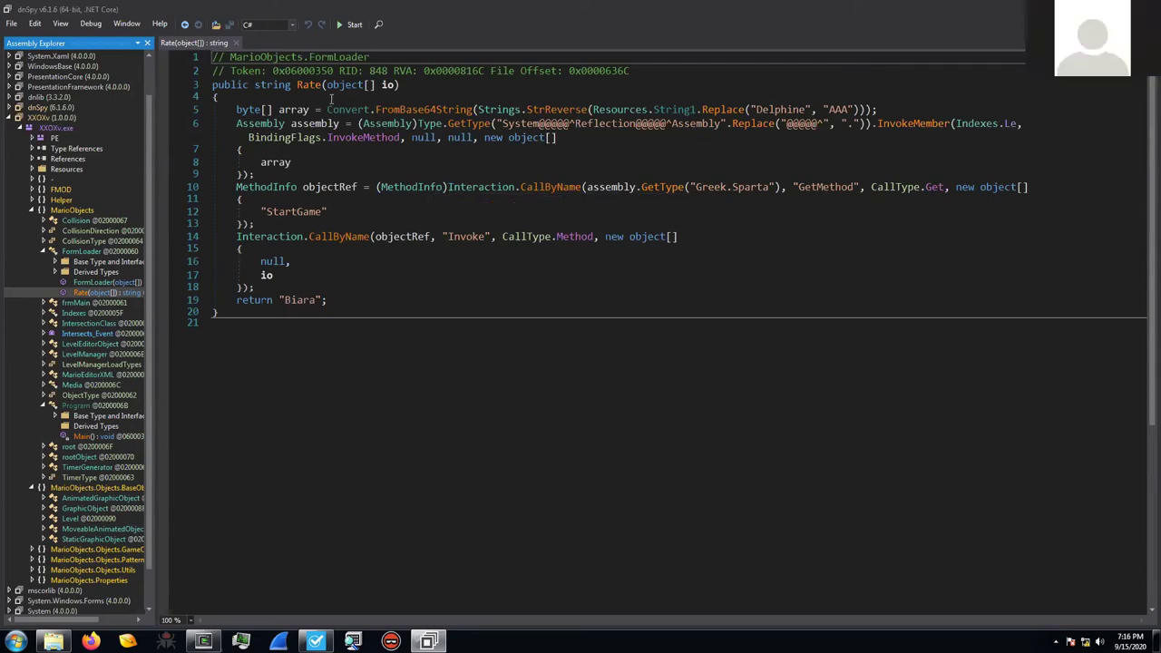
Enlarge the decompiled code further by setting the text editor font size to 16
click(59, 24)
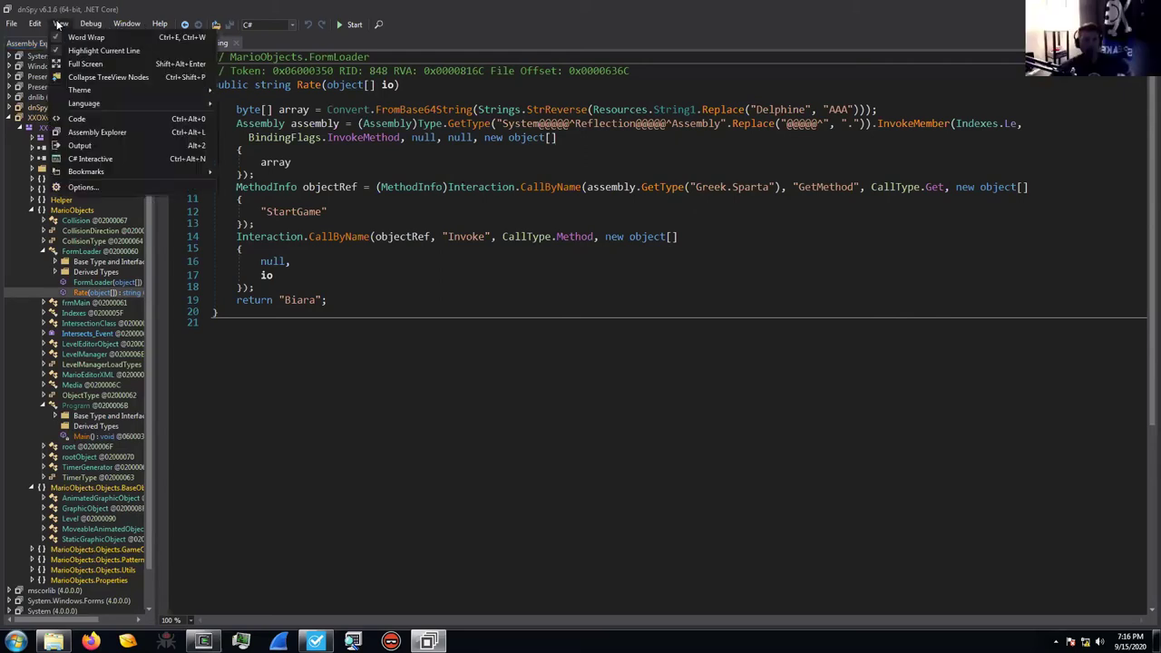
mouse_move(35, 25)
click(106, 186)
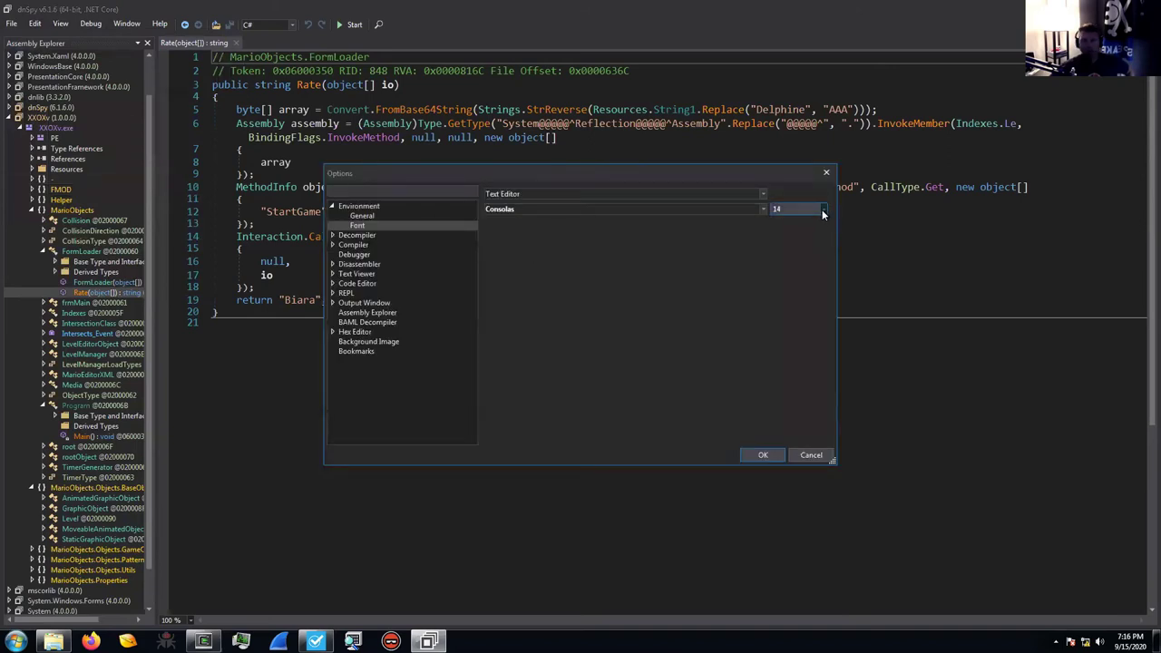
click(822, 211)
click(779, 219)
click(819, 209)
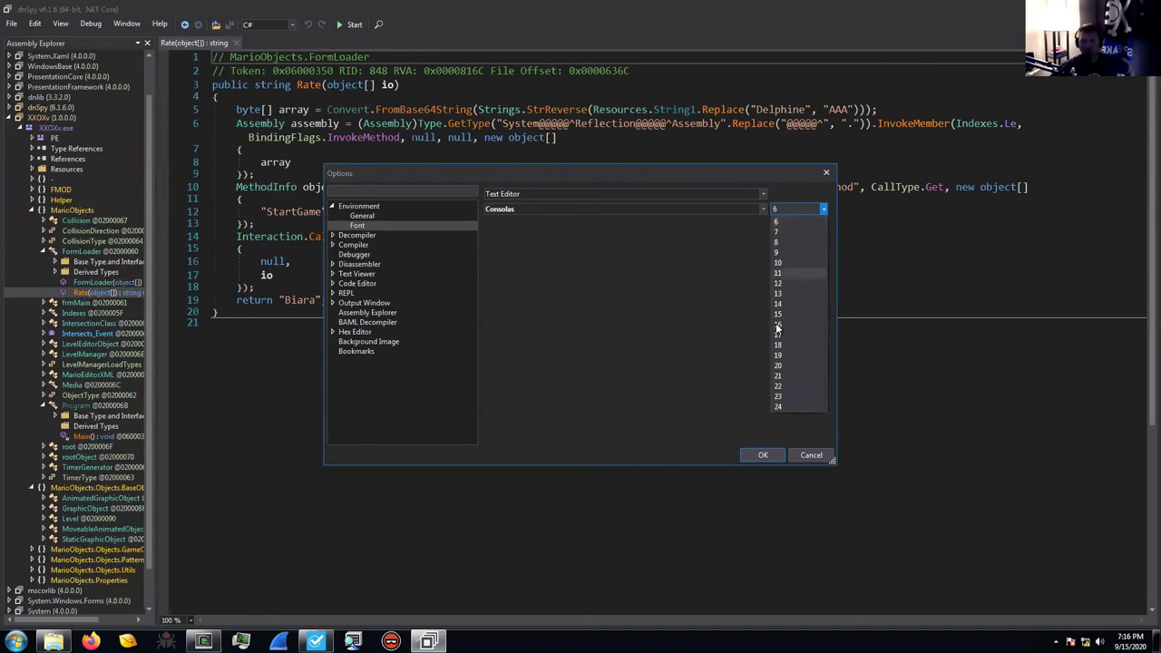
click(778, 327)
click(758, 451)
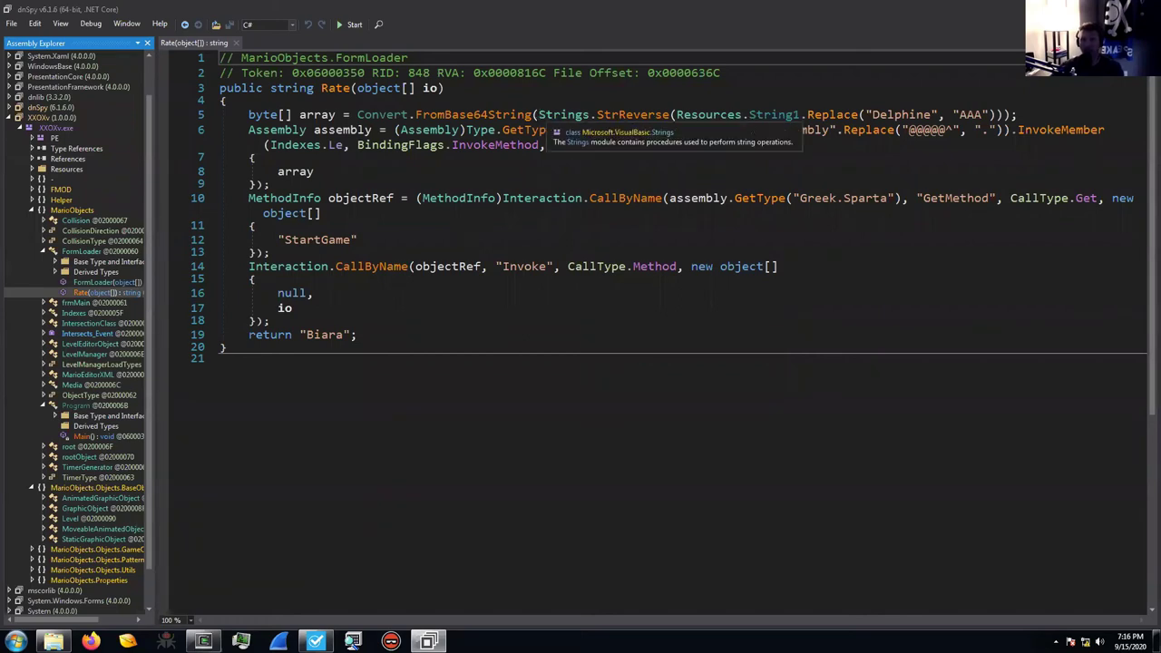
Highlight the "Delphine" and "StartGame" strings in the Rate code and widen the assembly tree
double_click(894, 115)
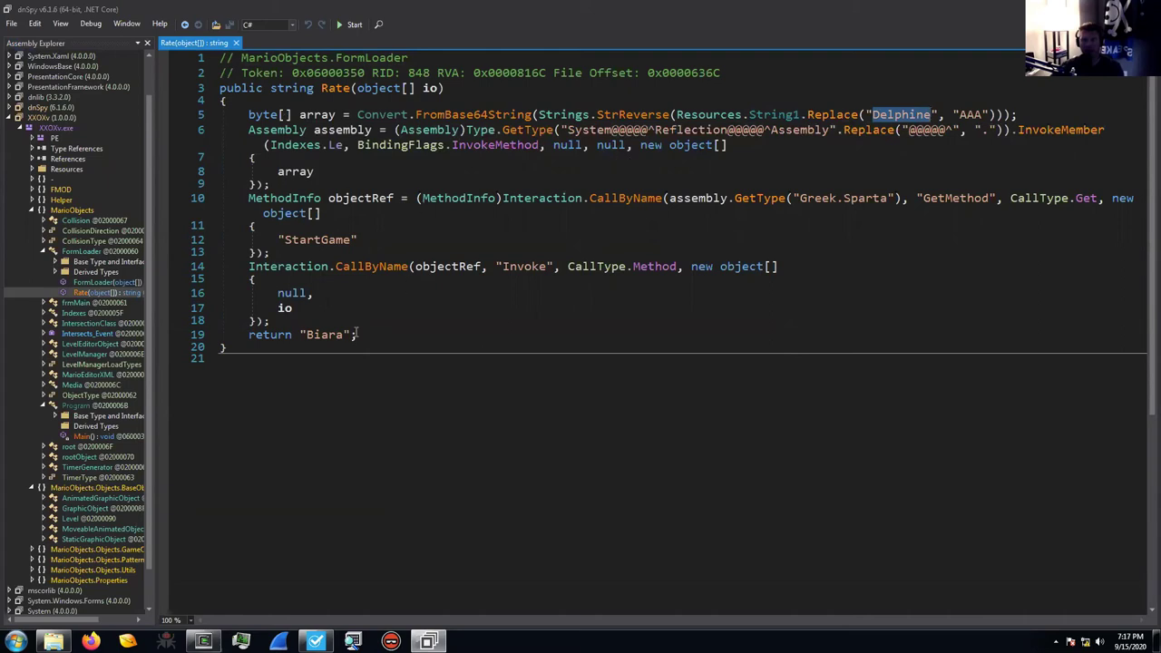
drag(284, 240, 352, 239)
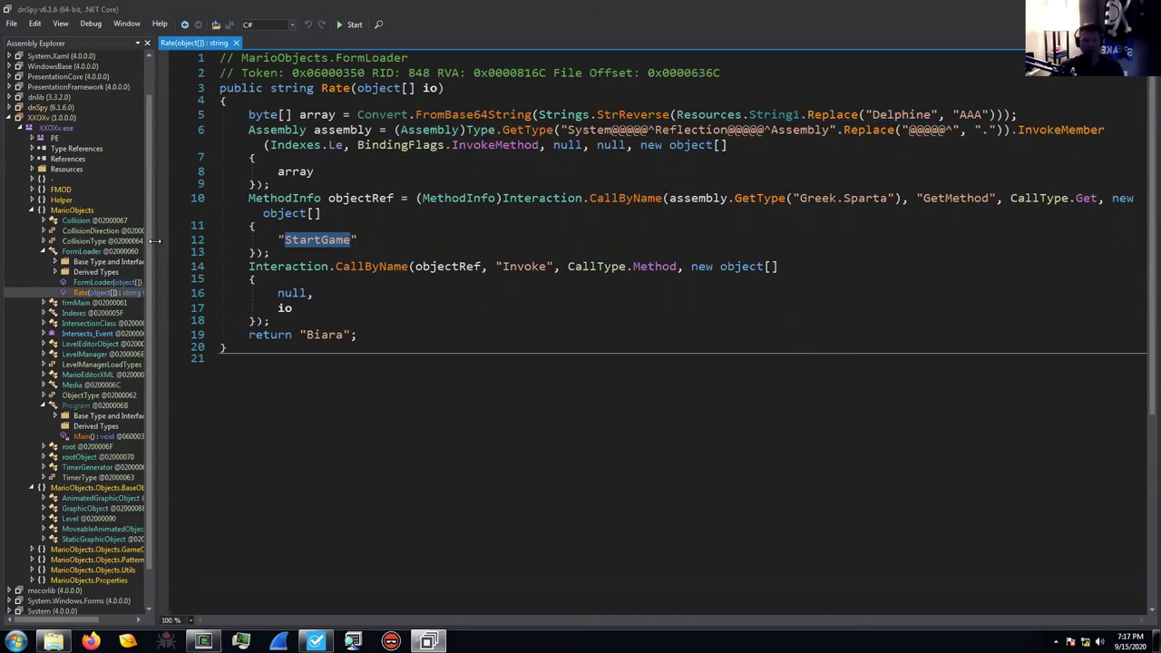
drag(149, 244, 229, 243)
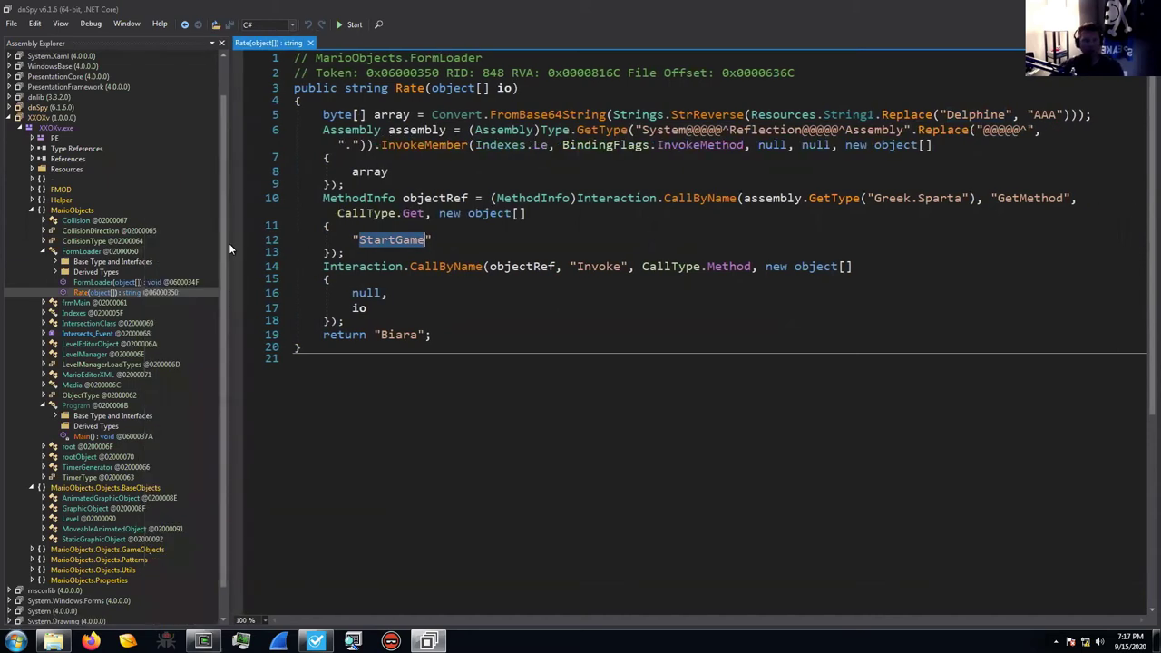
Open the String1 resource under MarioObjects.Properties.Resources and copy its entire text
click(34, 170)
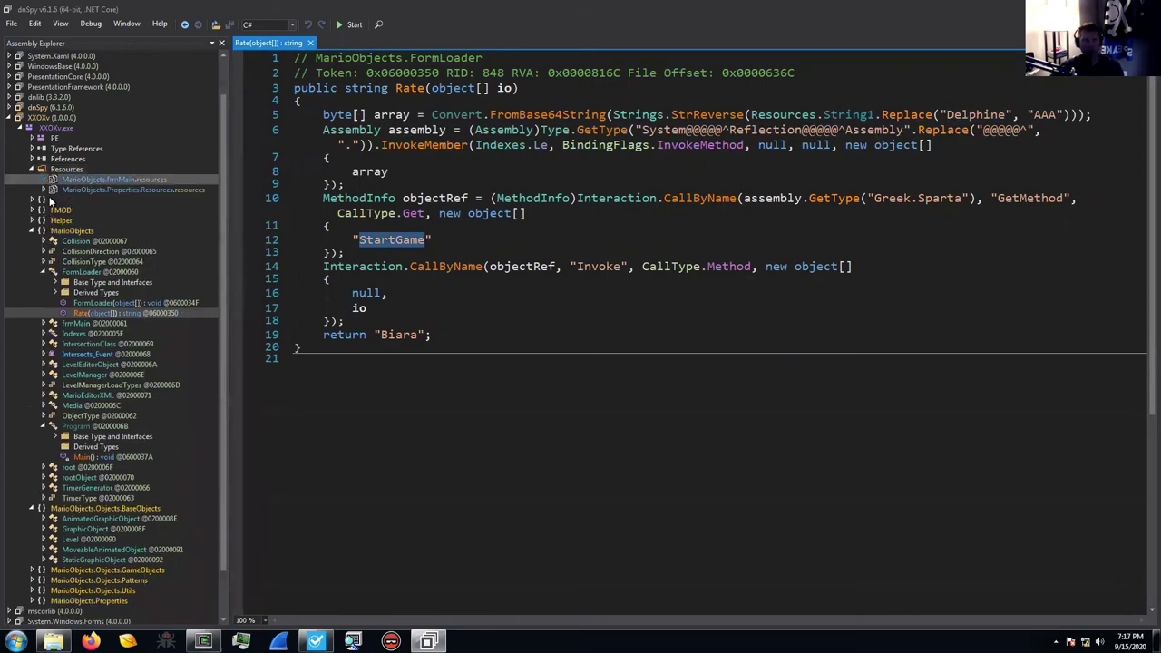
click(42, 190)
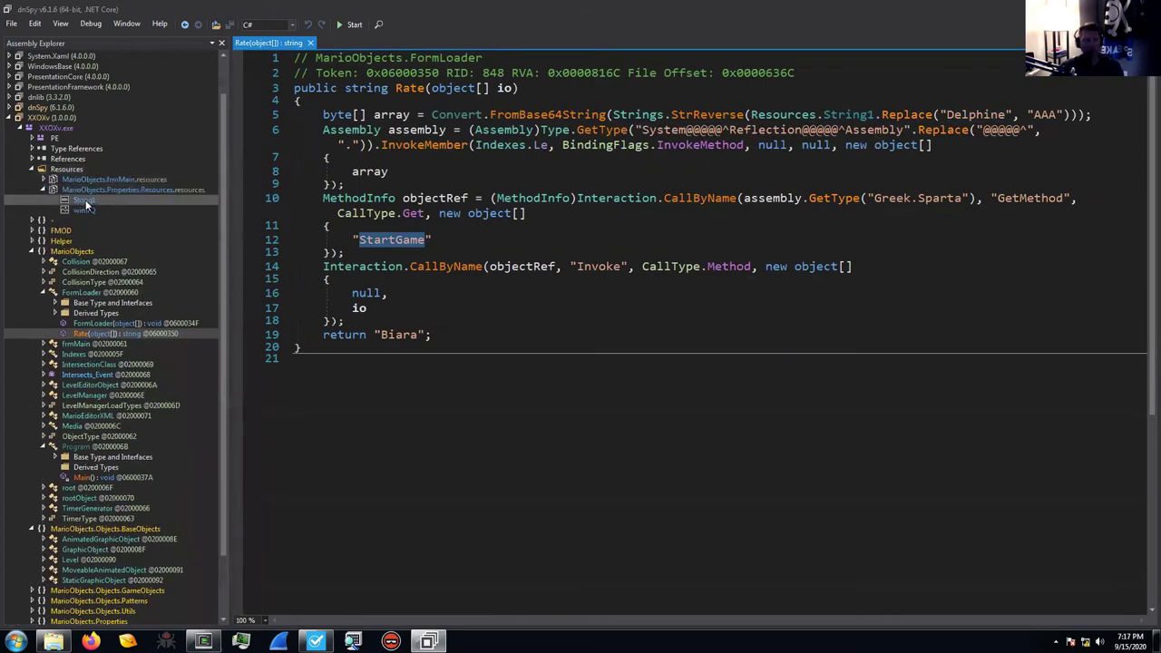
click(87, 202)
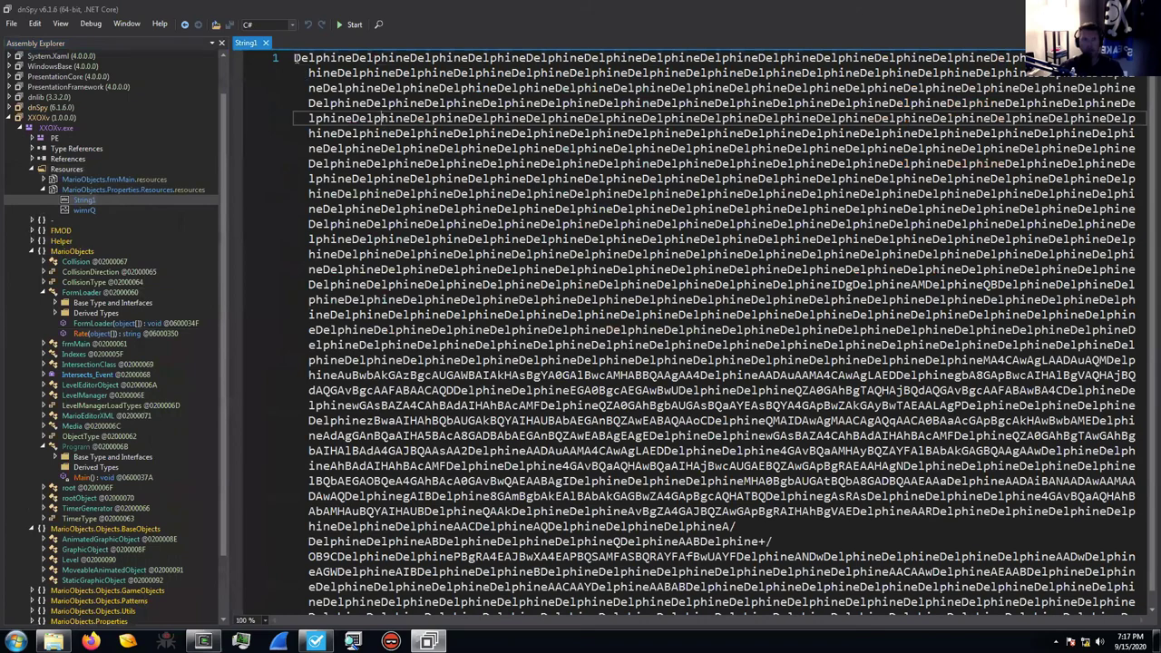
drag(295, 58, 498, 224)
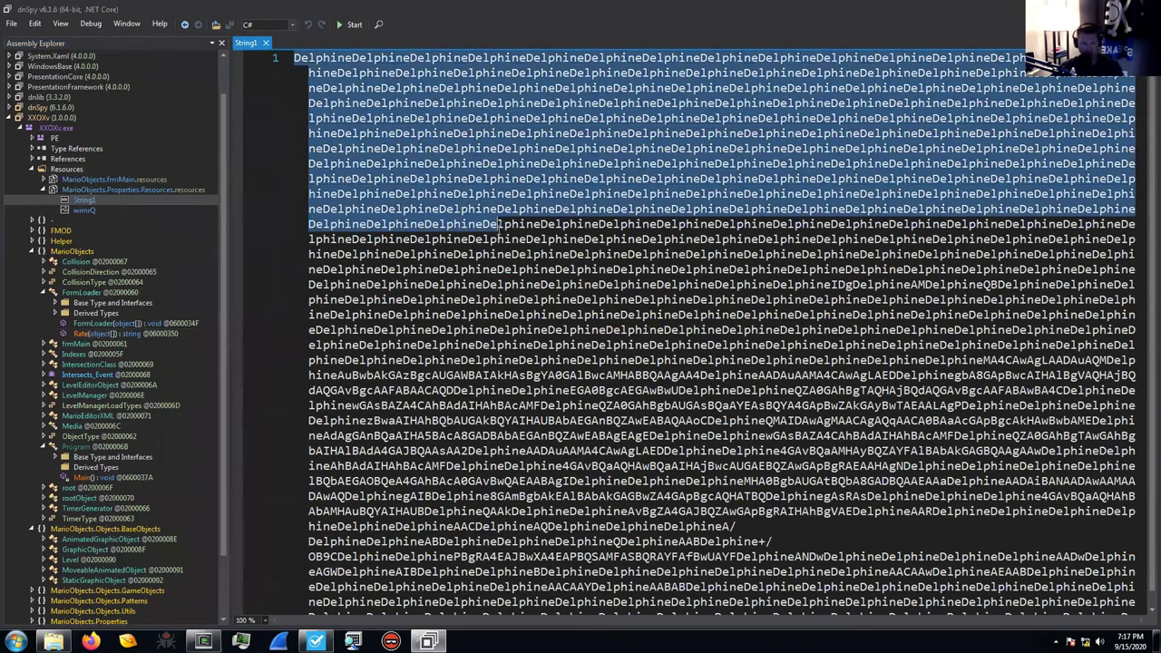
key(ctrl+shift+End)
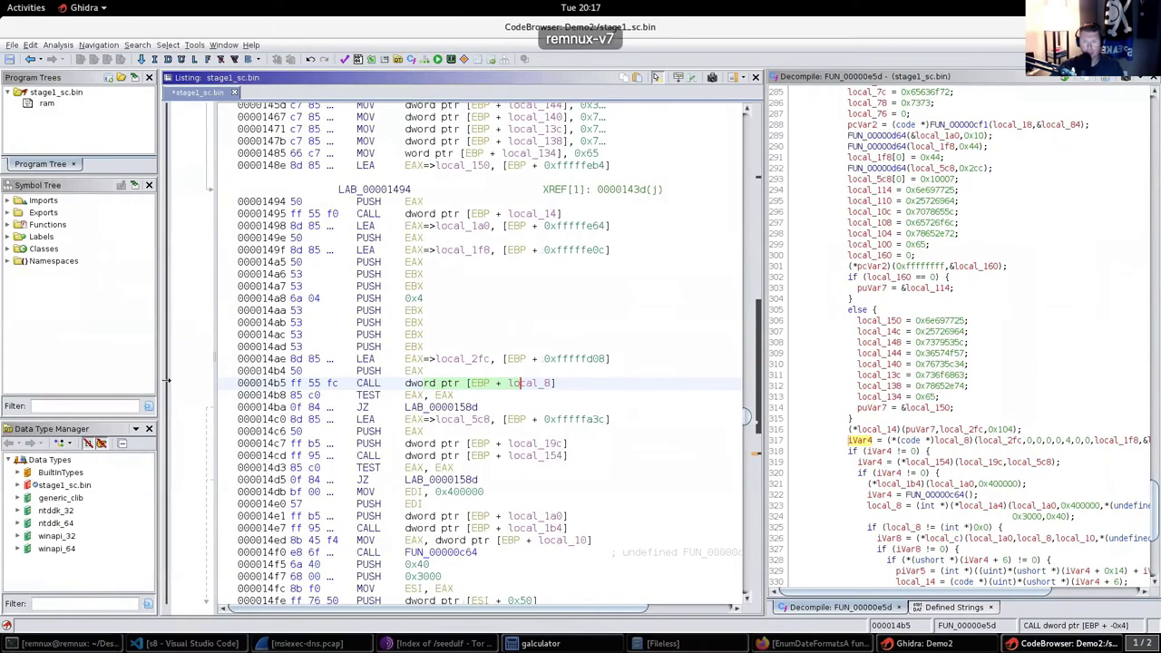
Switch to CyberChef in Firefox on the REMnux machine and replace the existing input with the copied String1 text
click(812, 643)
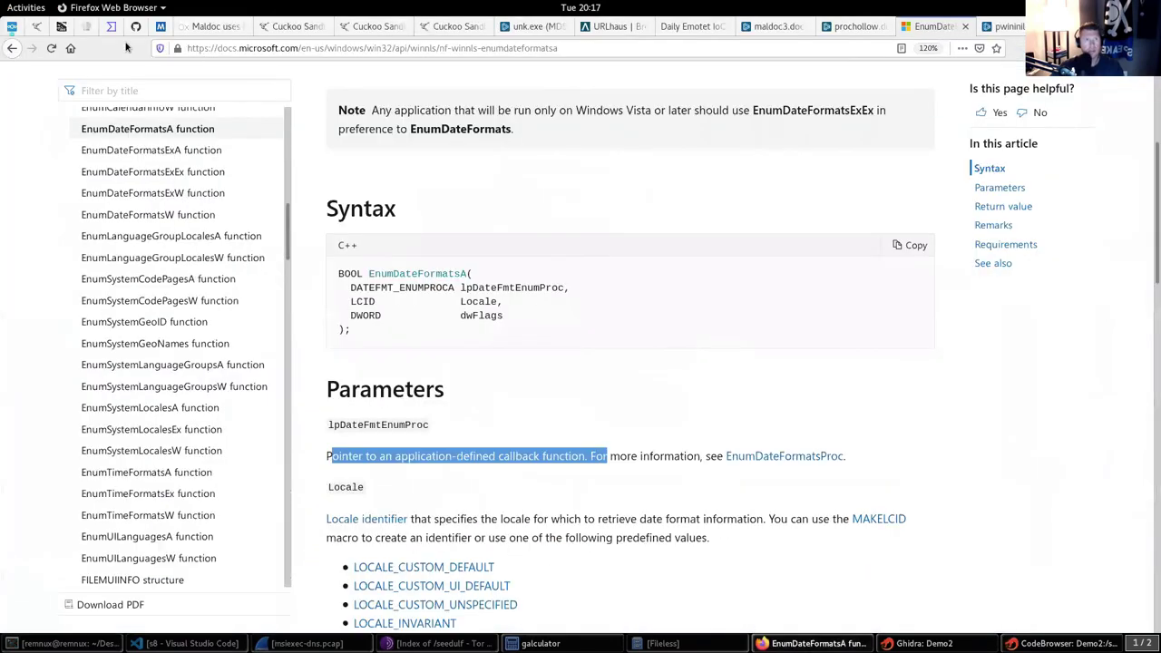
click(84, 29)
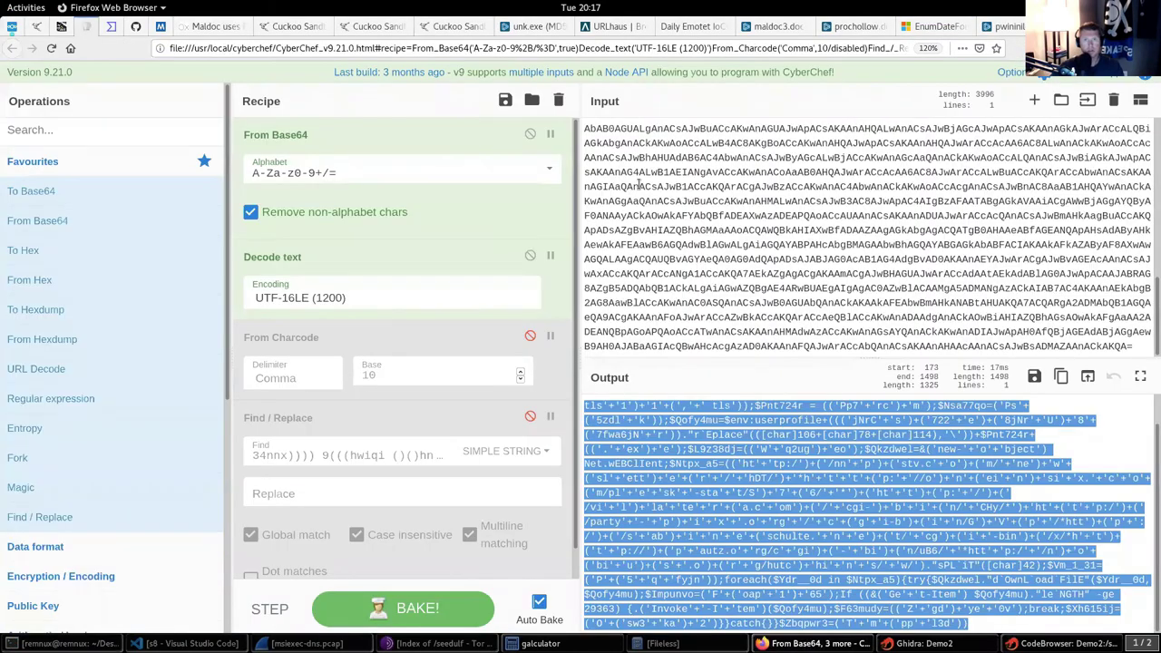
click(640, 184)
key(ctrl+a)
key(ctrl+v)
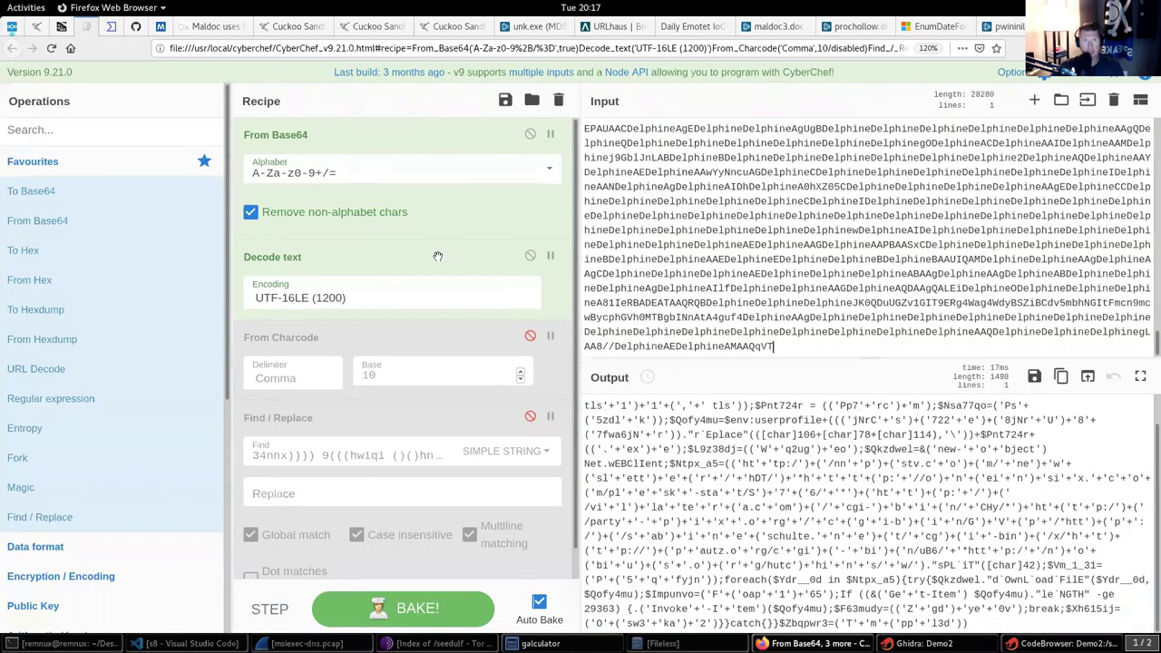
Move Find / Replace to the start of the recipe, enable it, and replace "Delphine" with "AAA"
drag(332, 374, 320, 175)
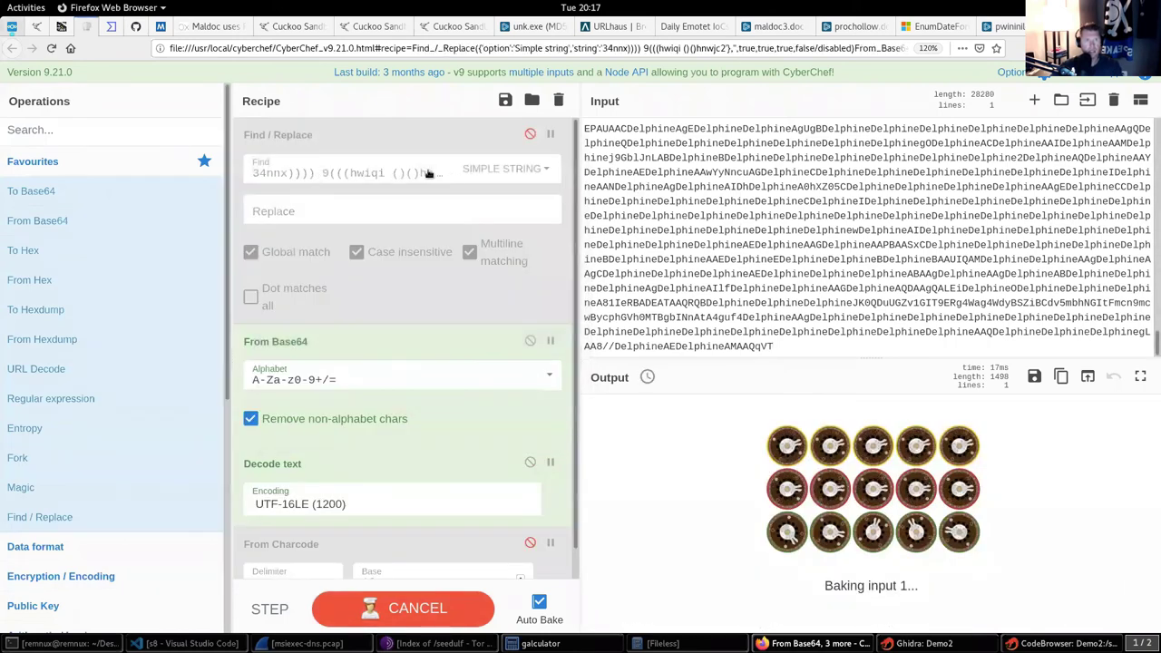
click(334, 172)
double_click(334, 172)
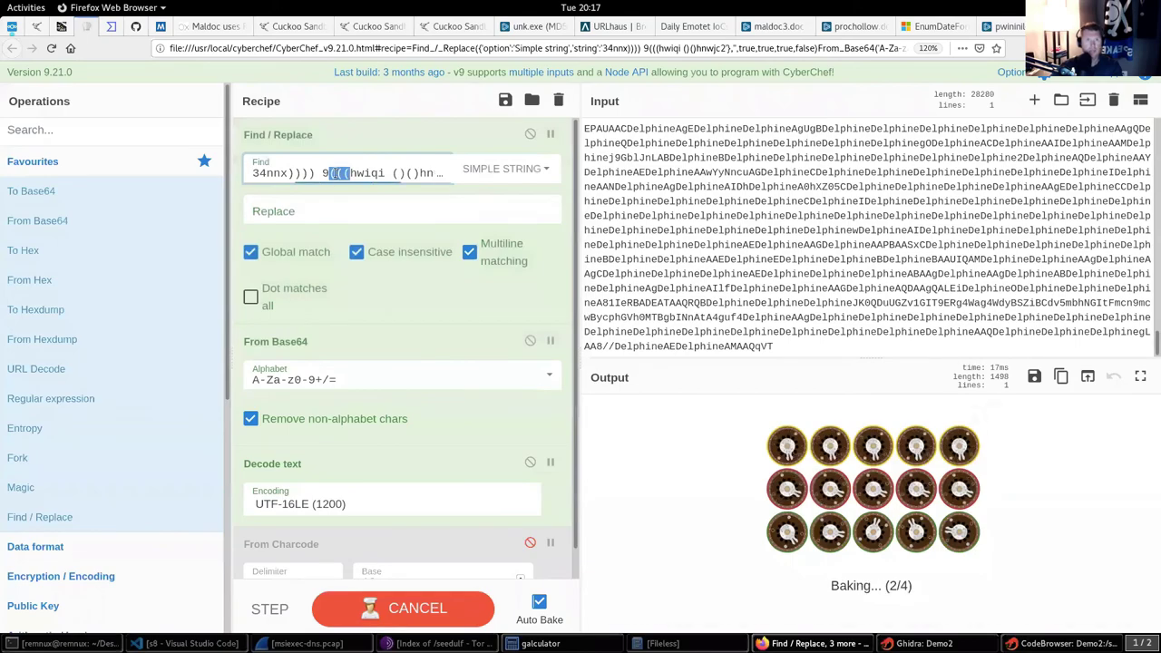
key(ctrl+a)
text(Del)
text(phine)
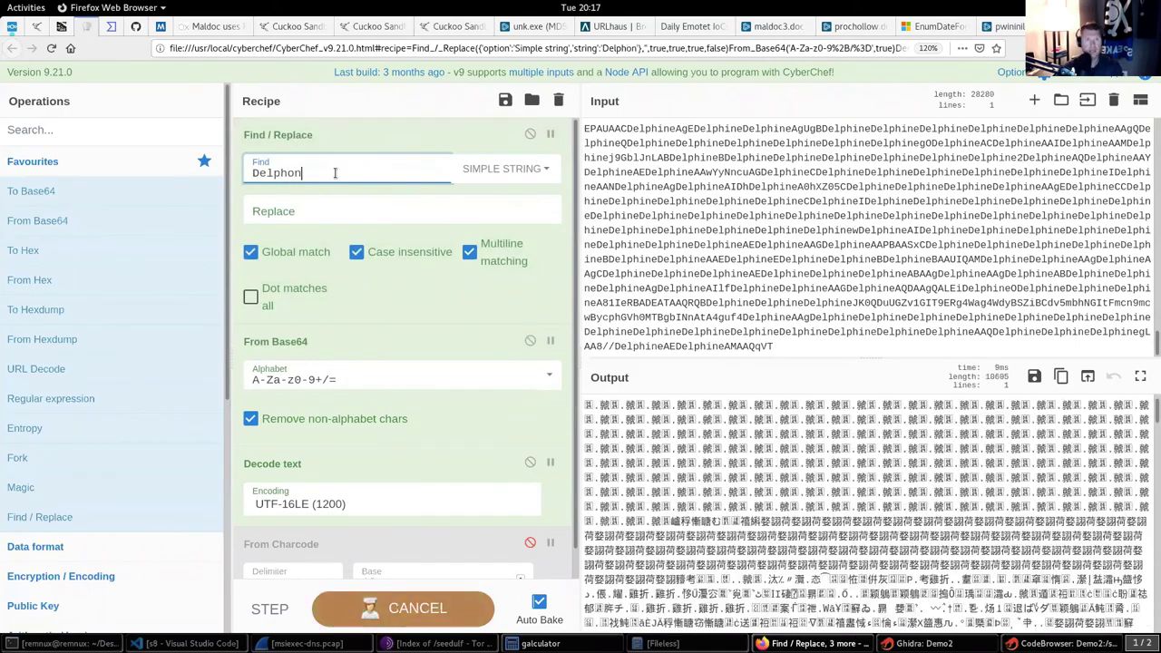
key(Tab)
text(AAA)
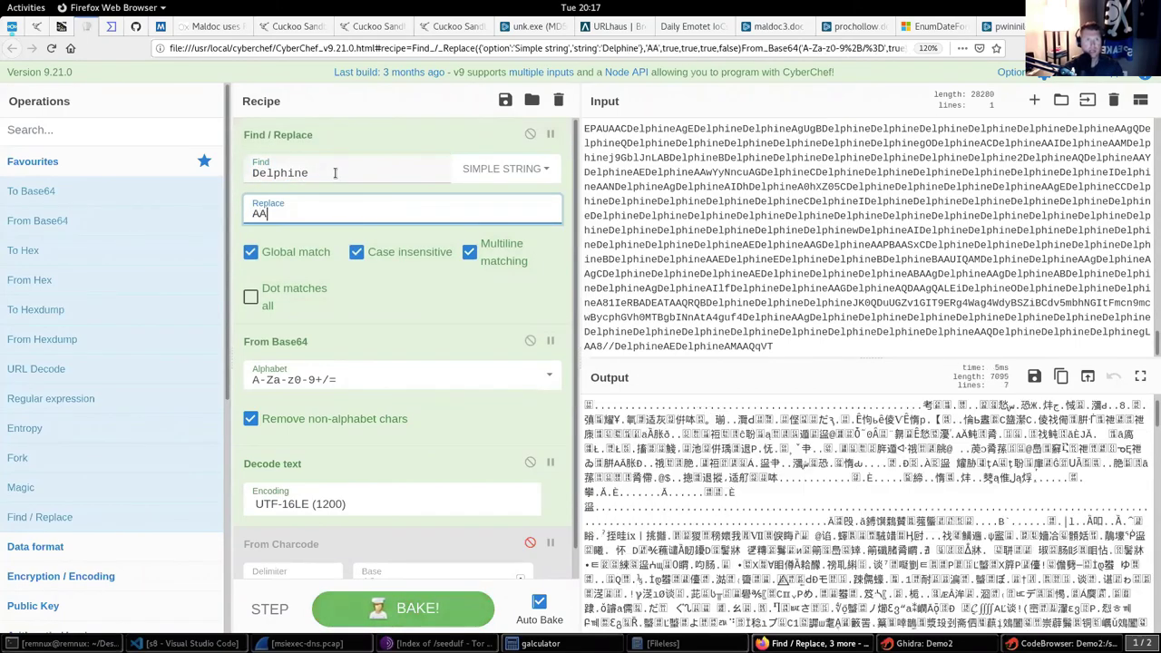
Add a Reverse operation by Character between Find / Replace and From Base64 in the recipe
click(101, 136)
text(reve)
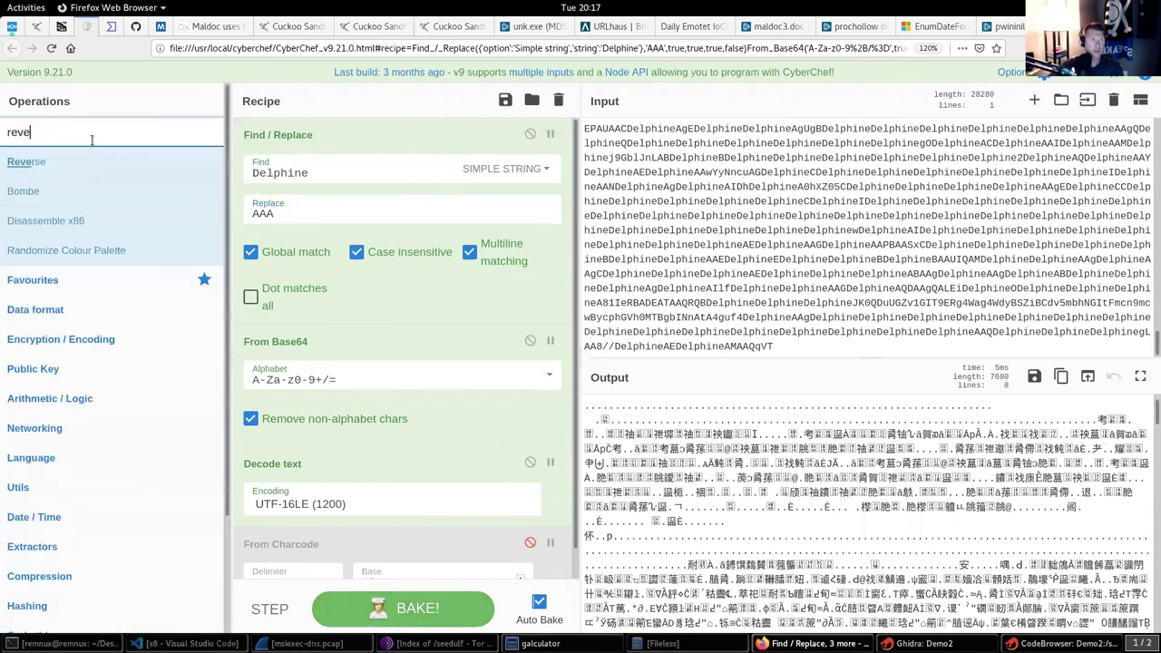
drag(37, 162, 319, 329)
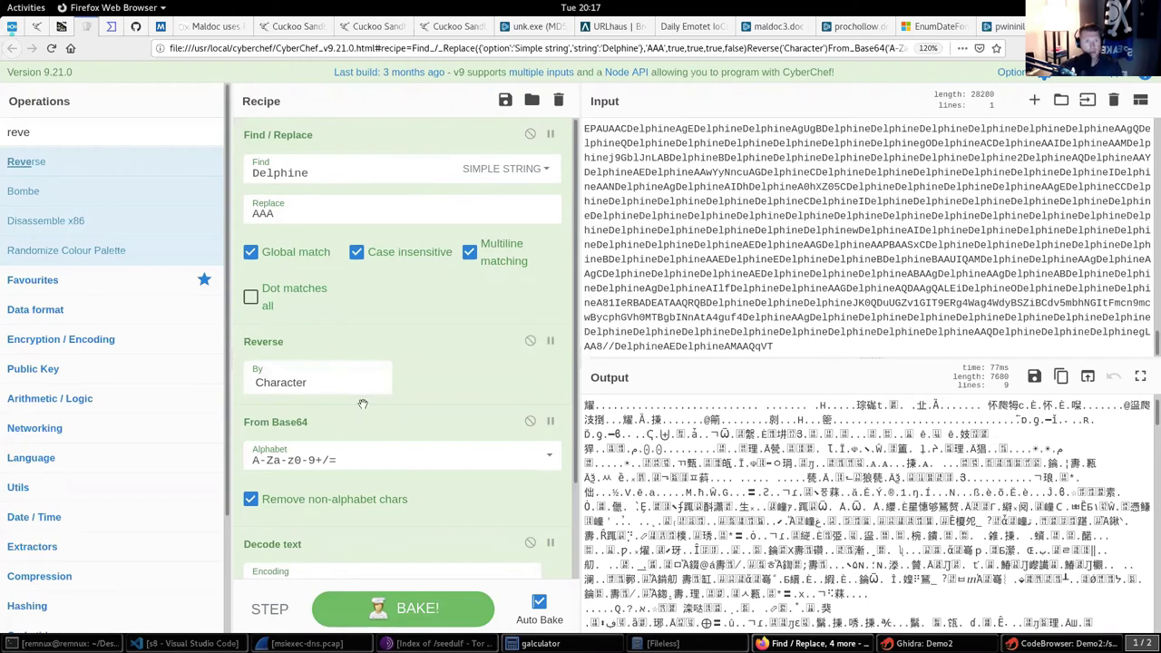
Set a breakpoint on the Decode text operation and examine the MZ header and DOS stub text in the output
scroll(344, 445, down, 2)
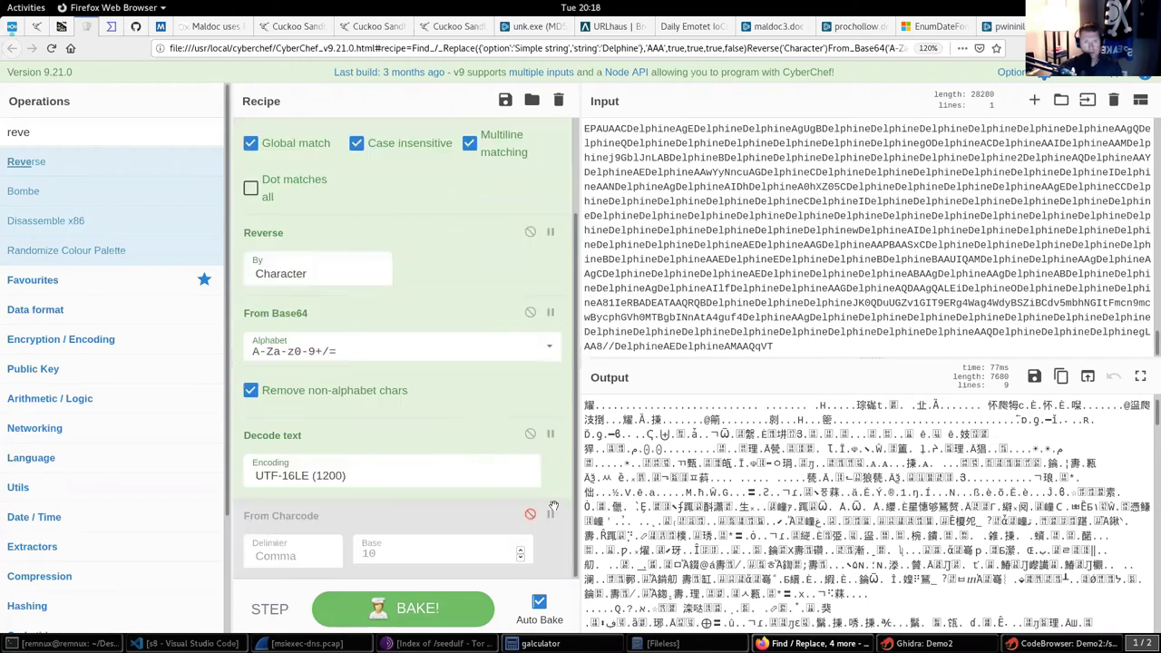
click(550, 434)
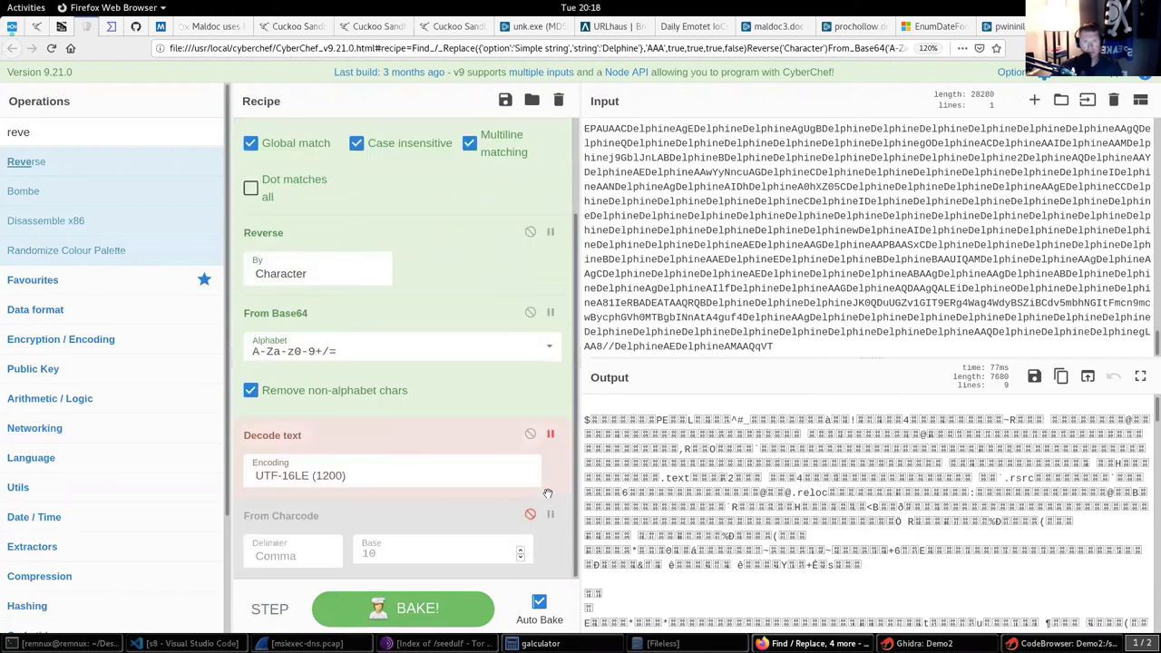
scroll(640, 429, up, 1)
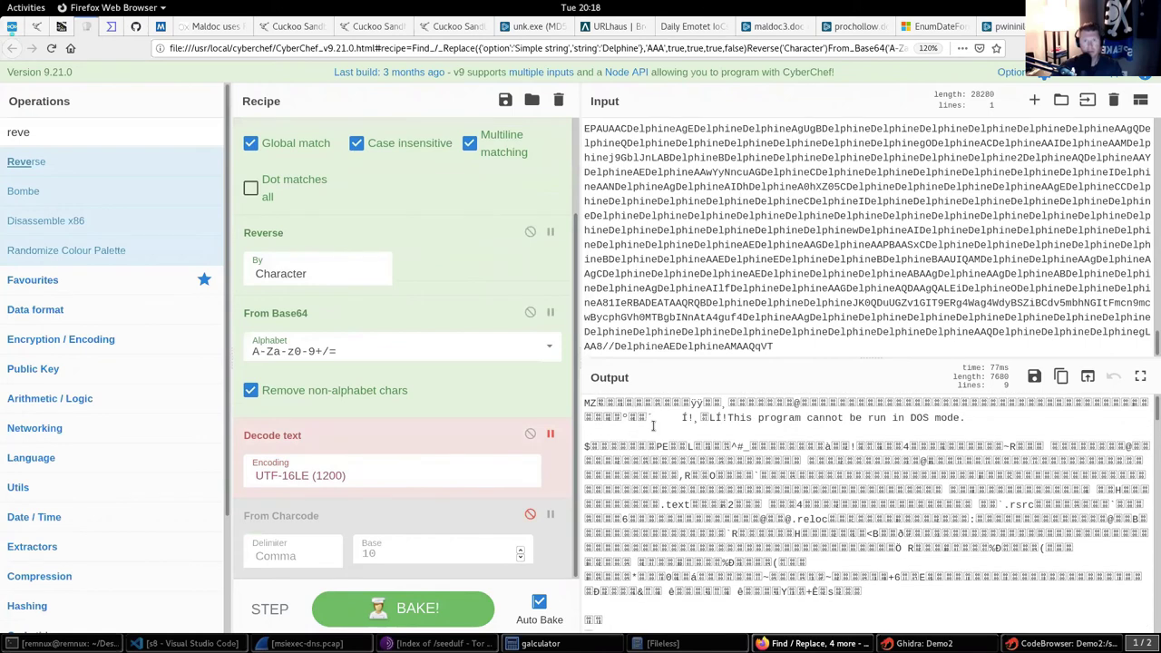
drag(584, 404, 714, 437)
click(681, 434)
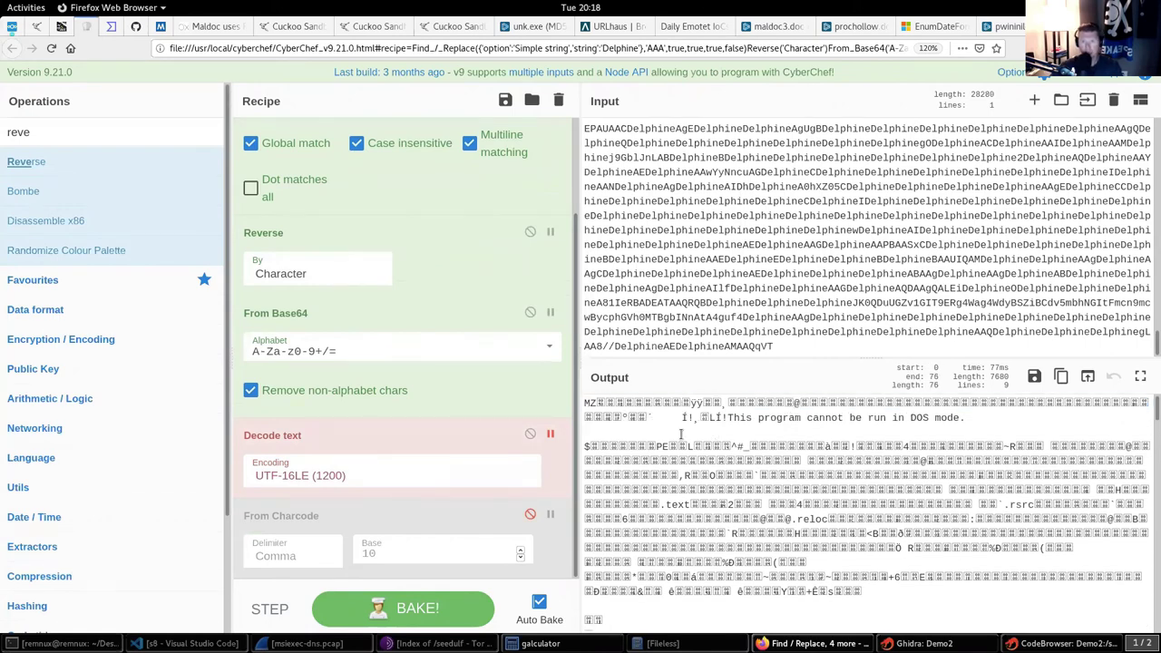
drag(587, 404, 626, 408)
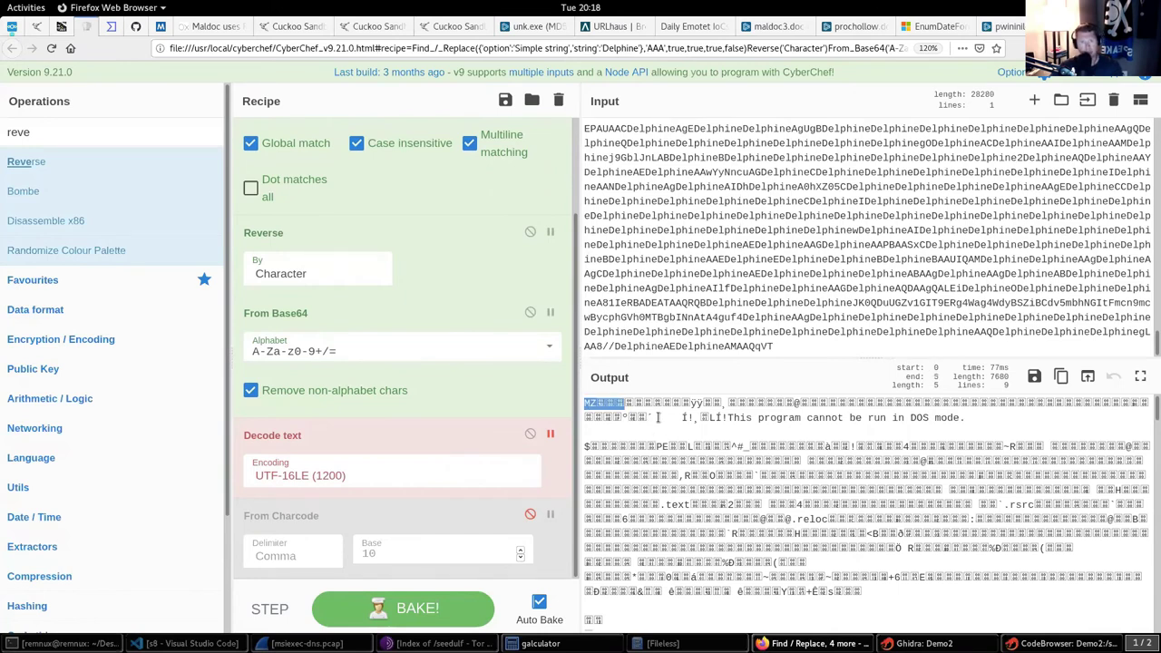
click(716, 419)
click(727, 418)
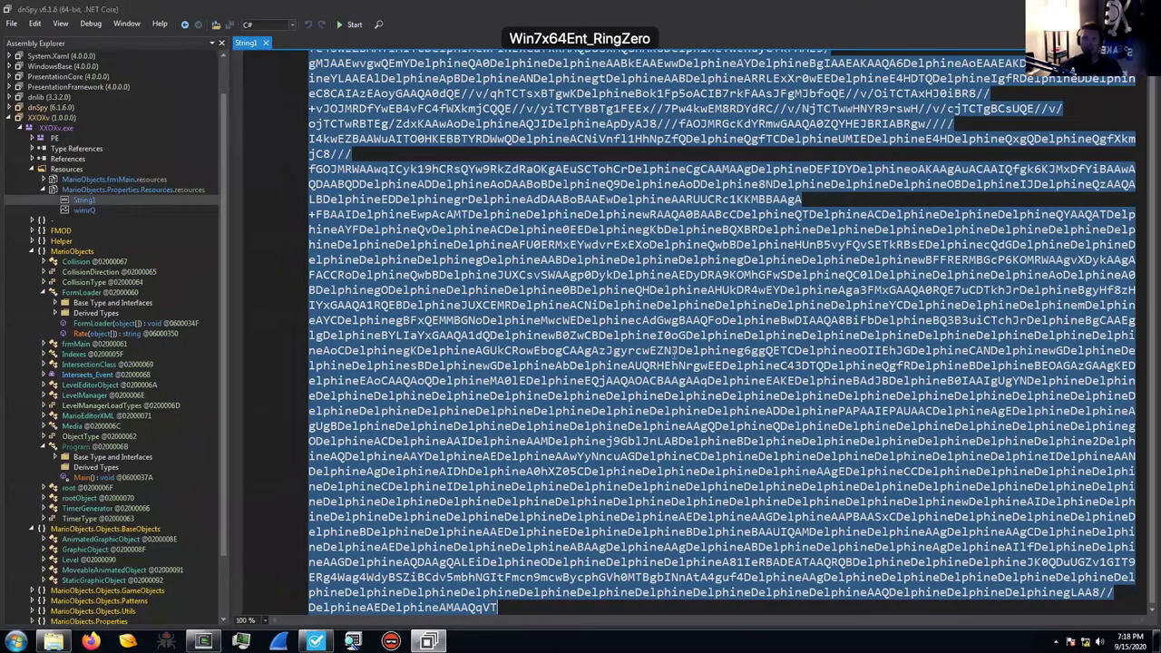
Minimize dnSpy on the Windows VM, locate the stage-2 DLL on the desktop, and return to CyberChef's decoded output
click(1008, 359)
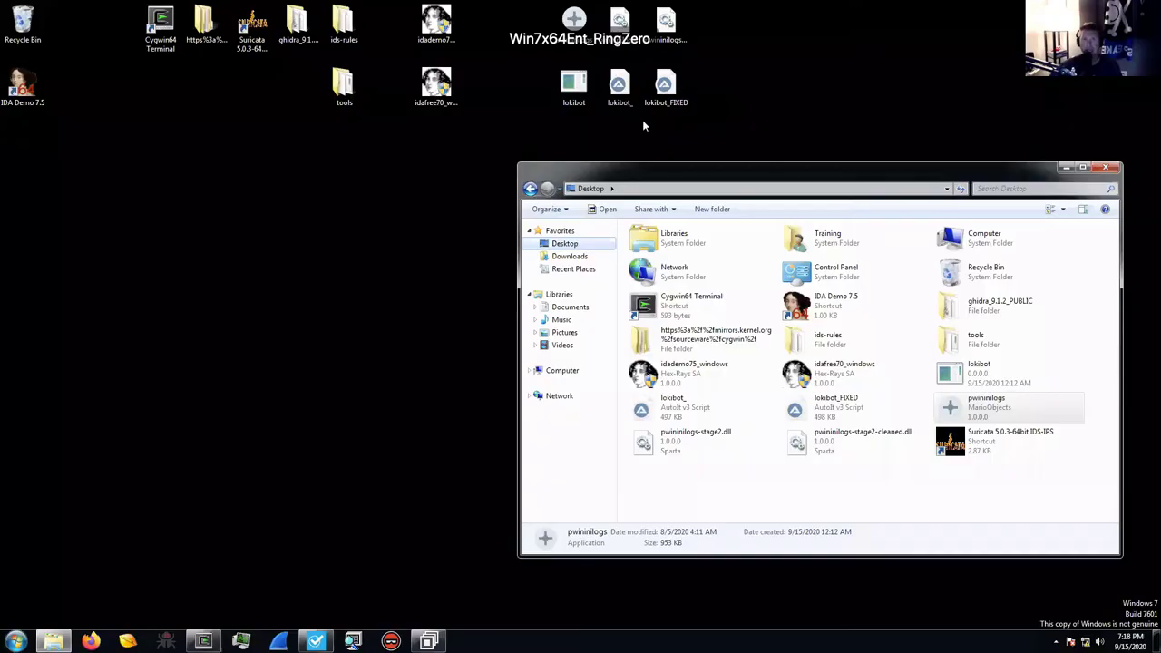
click(620, 25)
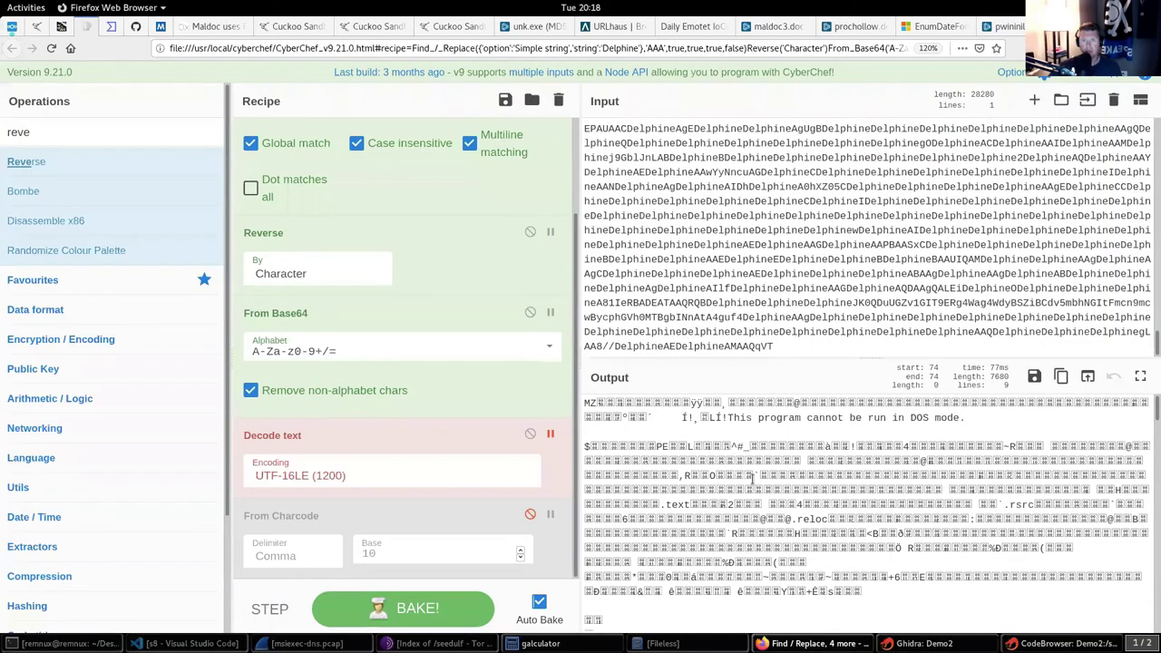
click(770, 495)
shift+click(802, 548)
shift+click(807, 548)
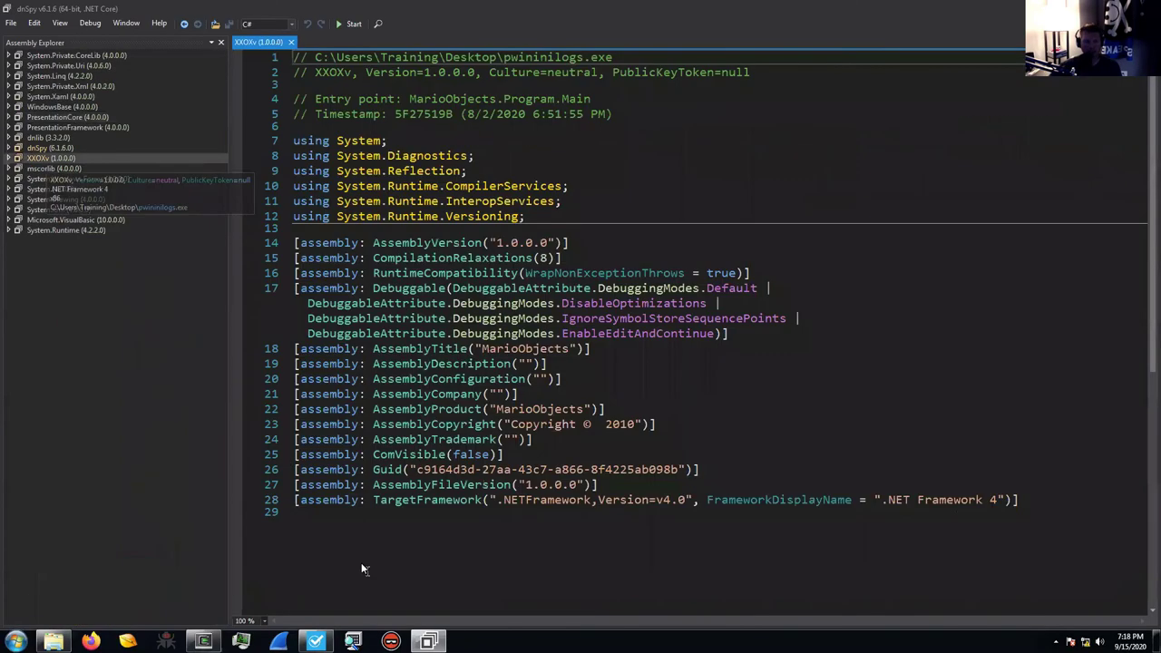
Switch to the Windows VM and load pwininilogs-stage2.dll from the Desktop folder into dnSpy
click(53, 641)
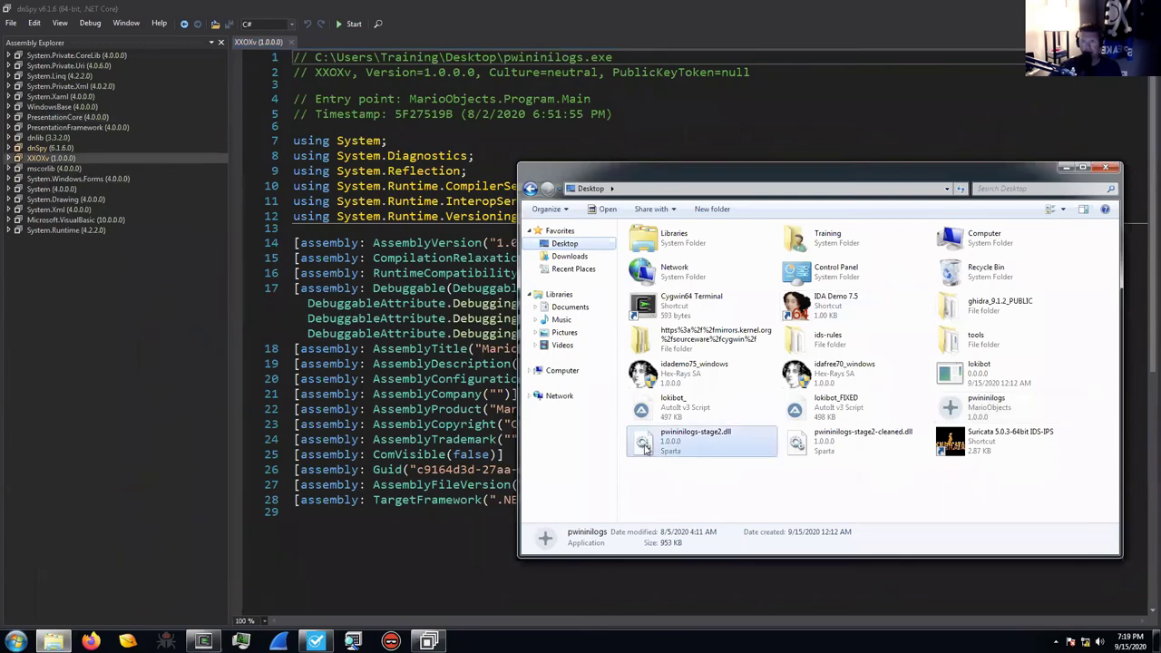
click(678, 443)
drag(141, 340, 64, 282)
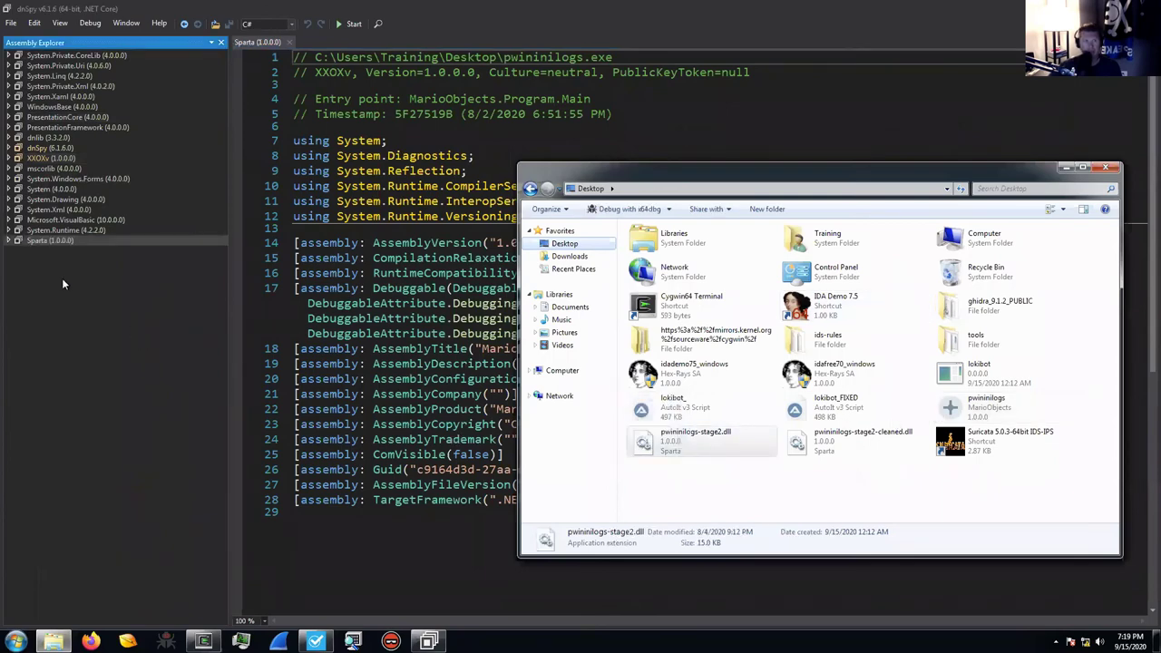
Expand Sparta.dll down to the Sparta class in the Greek namespace and open its StartGame method
click(17, 242)
click(18, 251)
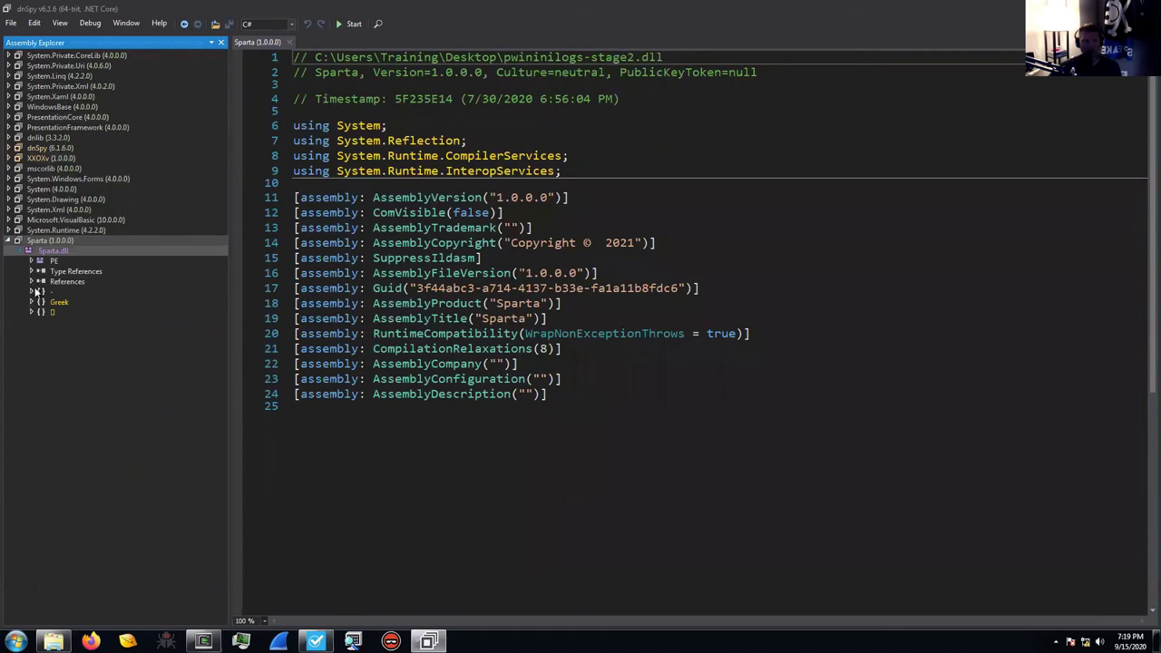
click(31, 312)
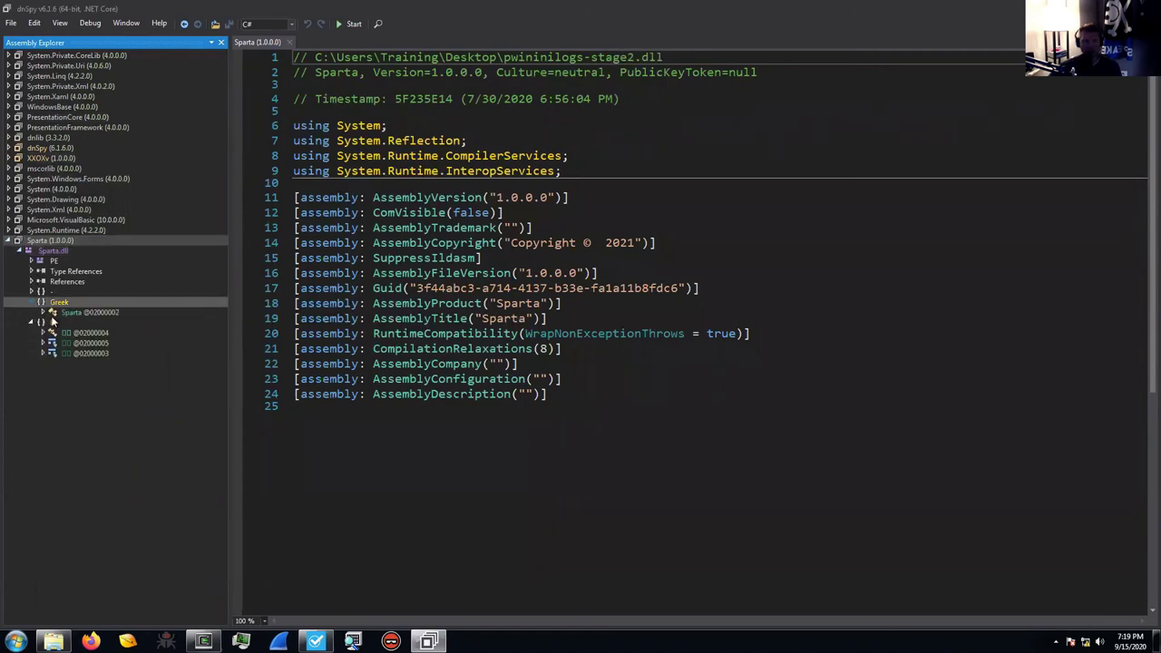
click(31, 303)
click(41, 313)
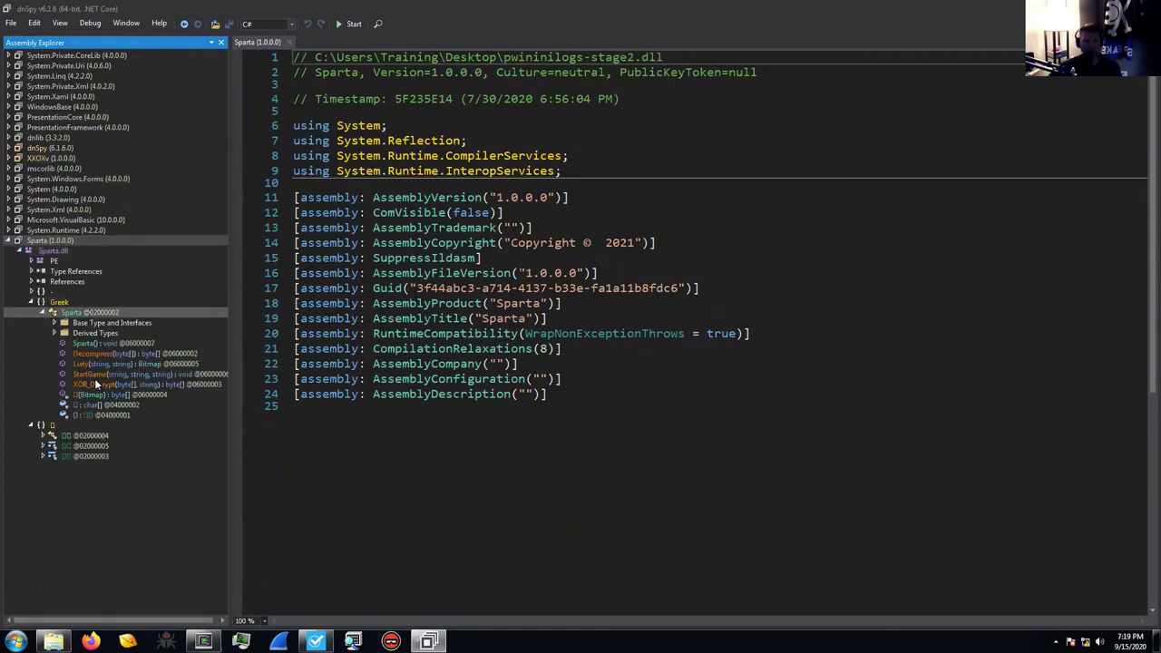
click(156, 374)
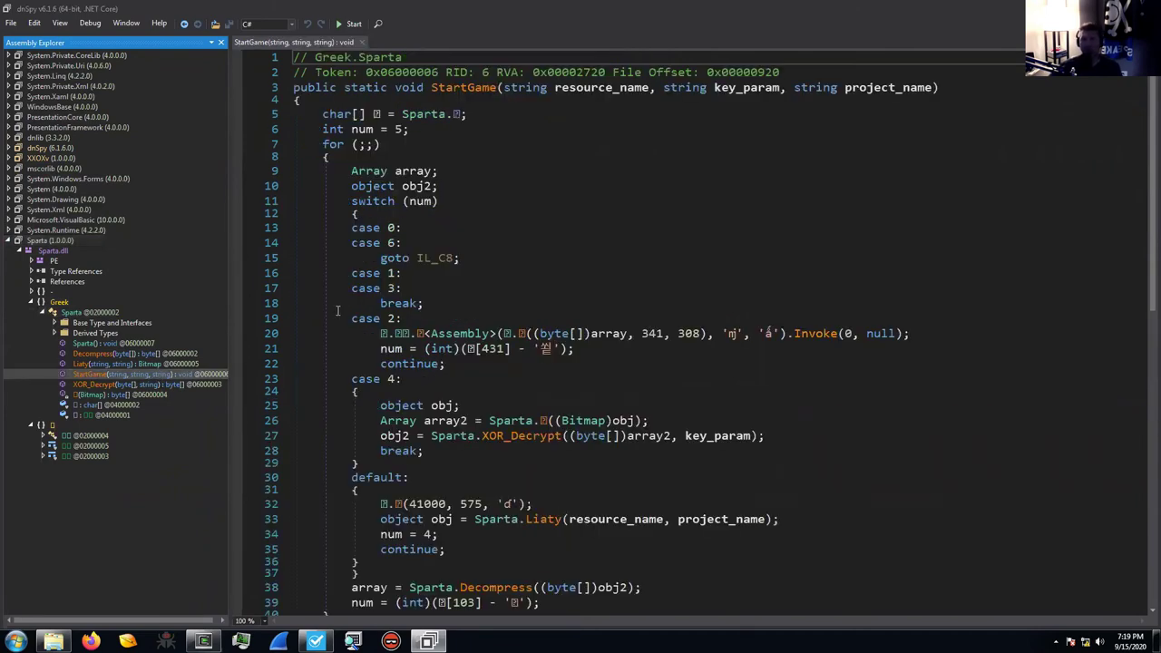
click(389, 216)
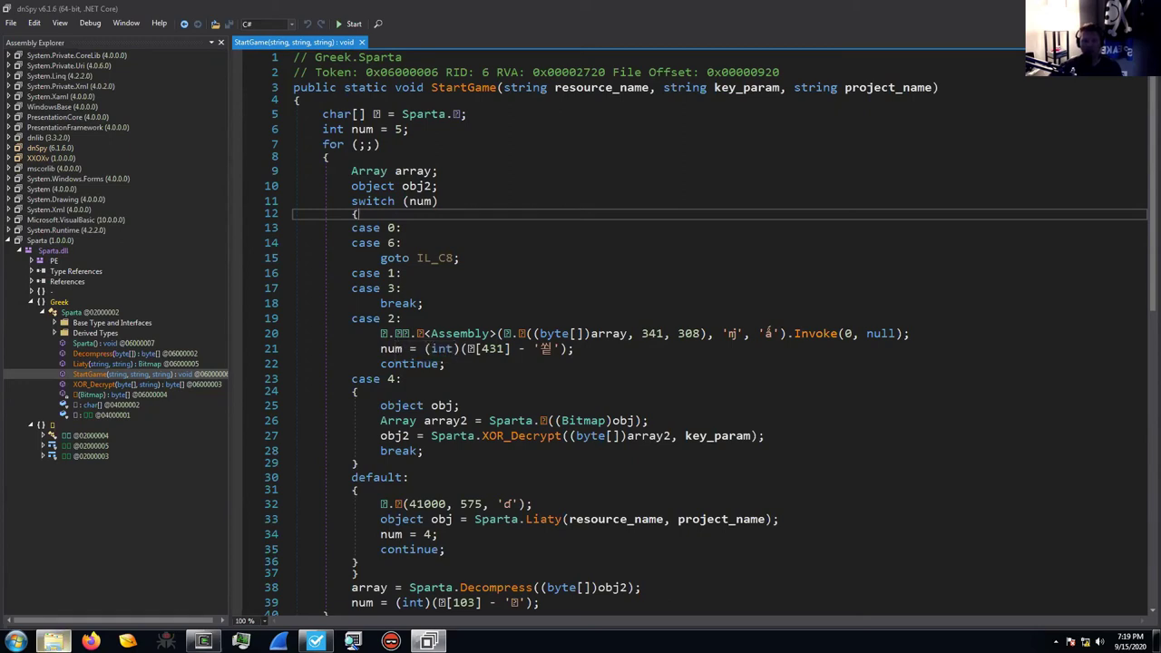
Load pwininilogs-stage2-cleaned.dll from the Desktop folder into dnSpy
click(53, 642)
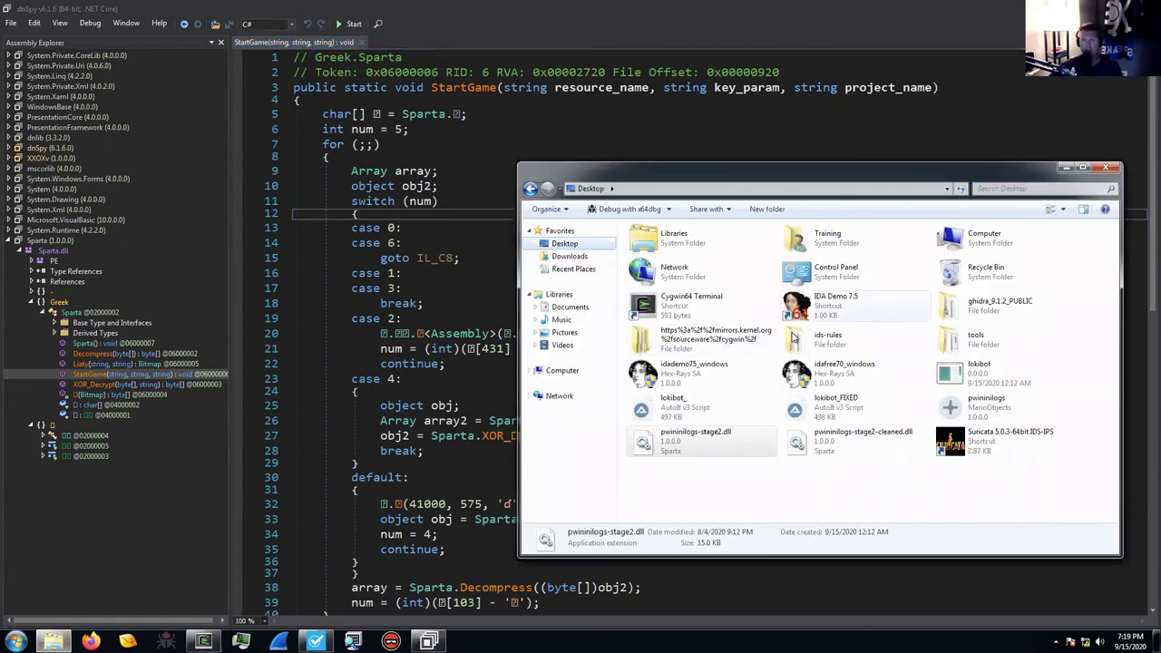
click(806, 442)
drag(825, 448, 76, 494)
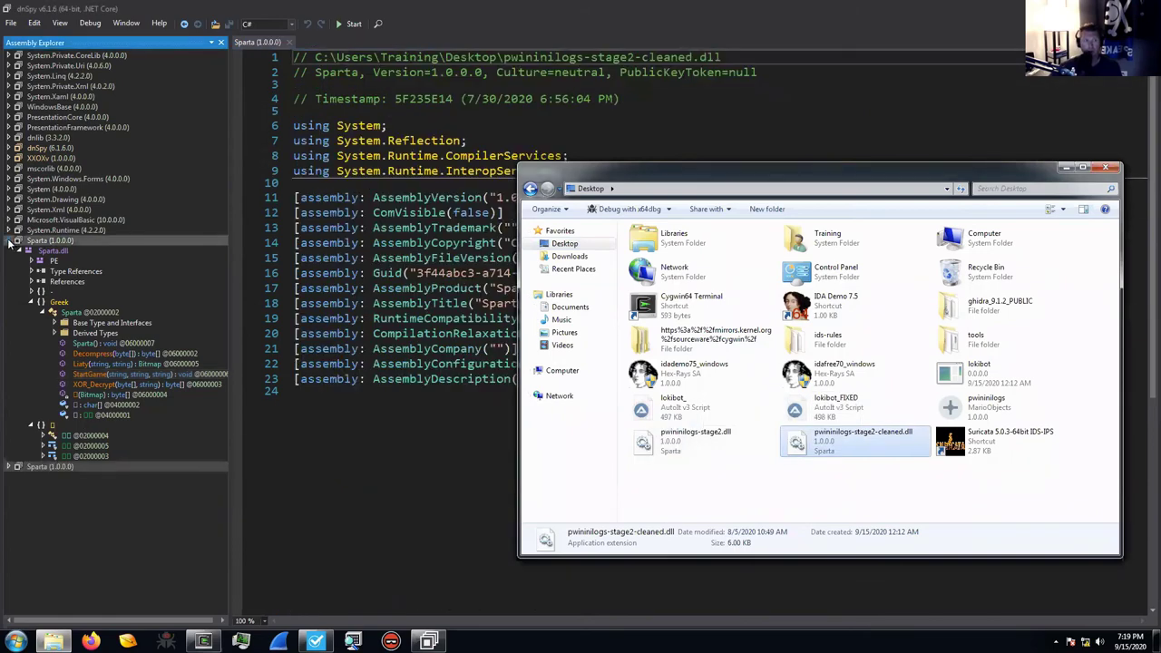
Collapse the original Sparta assembly, expand the cleaned one to the Greek.Sparta class, and open its StartGame method
double_click(40, 241)
double_click(31, 252)
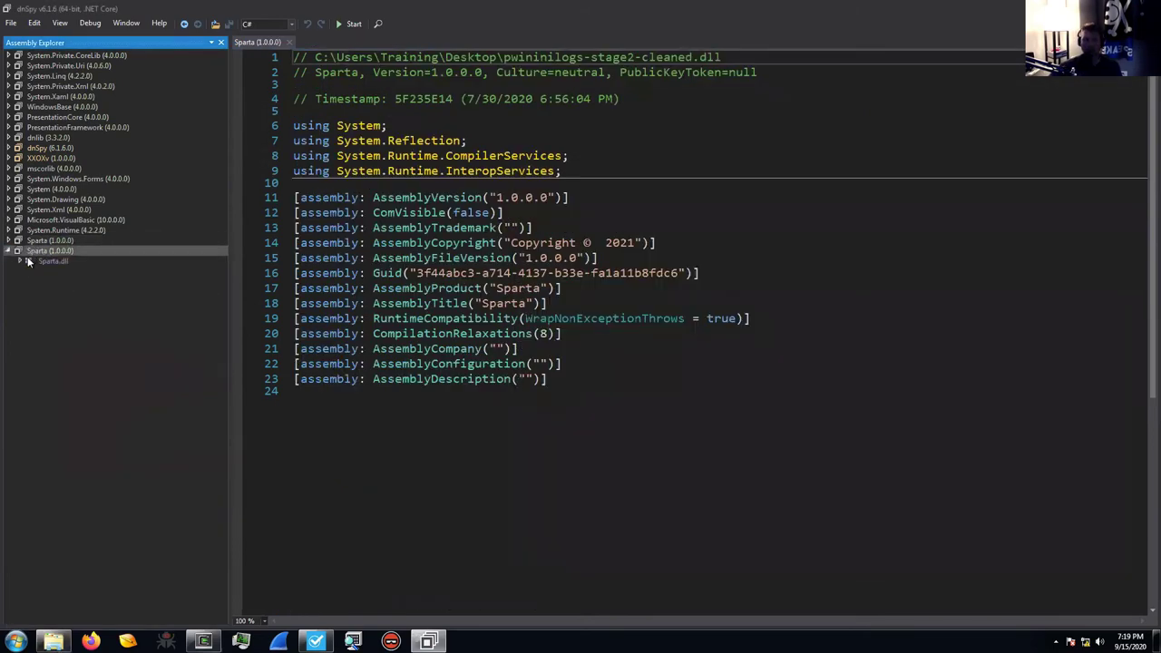
double_click(24, 262)
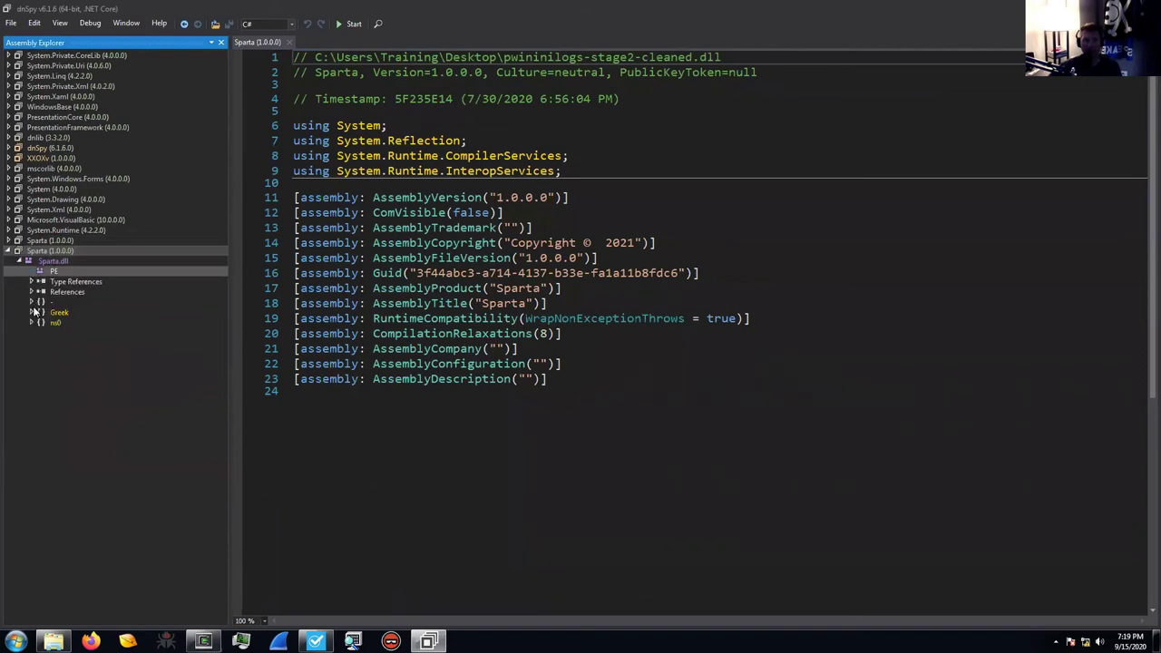
double_click(36, 312)
click(43, 323)
click(42, 324)
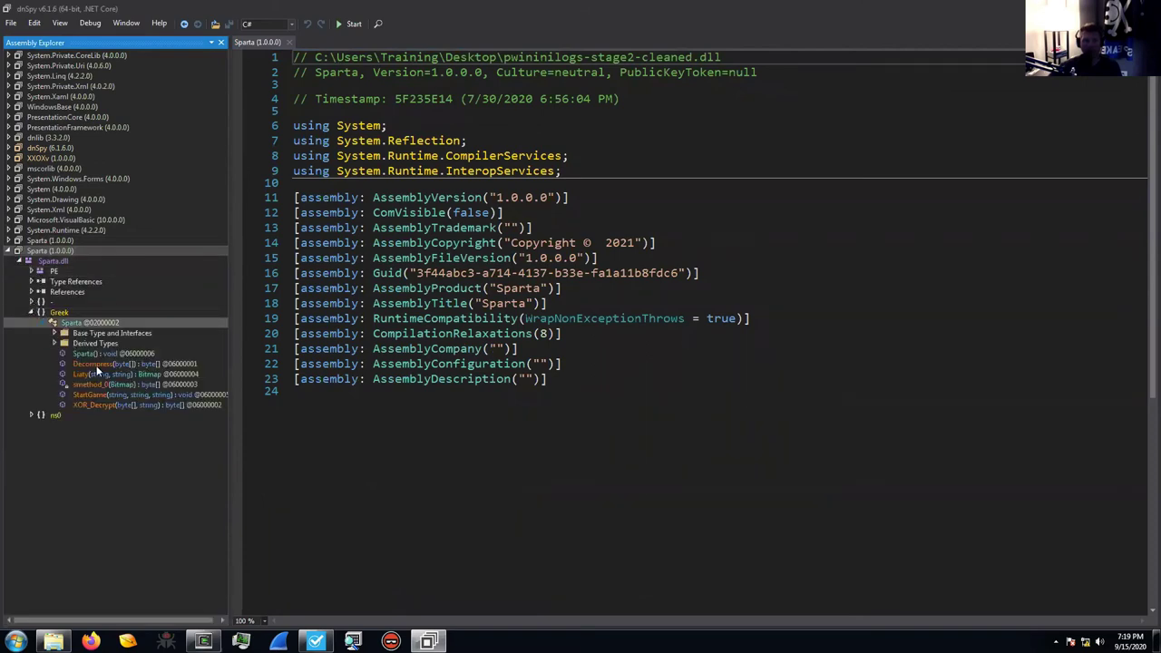
click(93, 395)
click(93, 396)
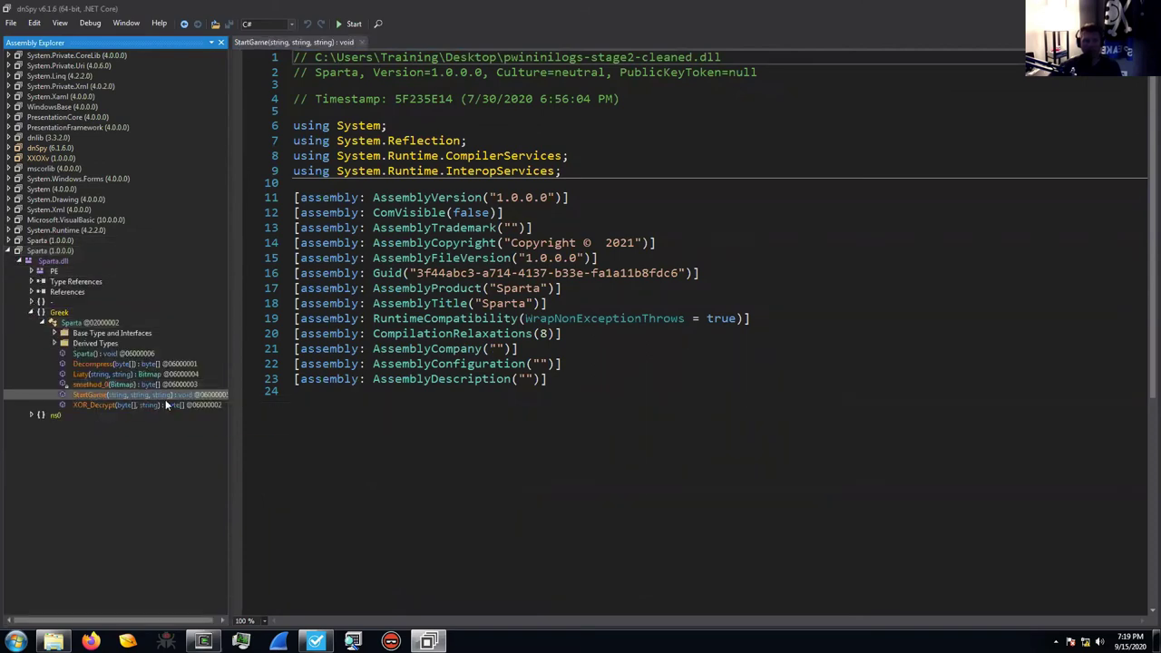
Examine the deobfuscated StartGame body and highlight the Thread.Sleep(41000) line
drag(504, 216, 322, 114)
click(527, 229)
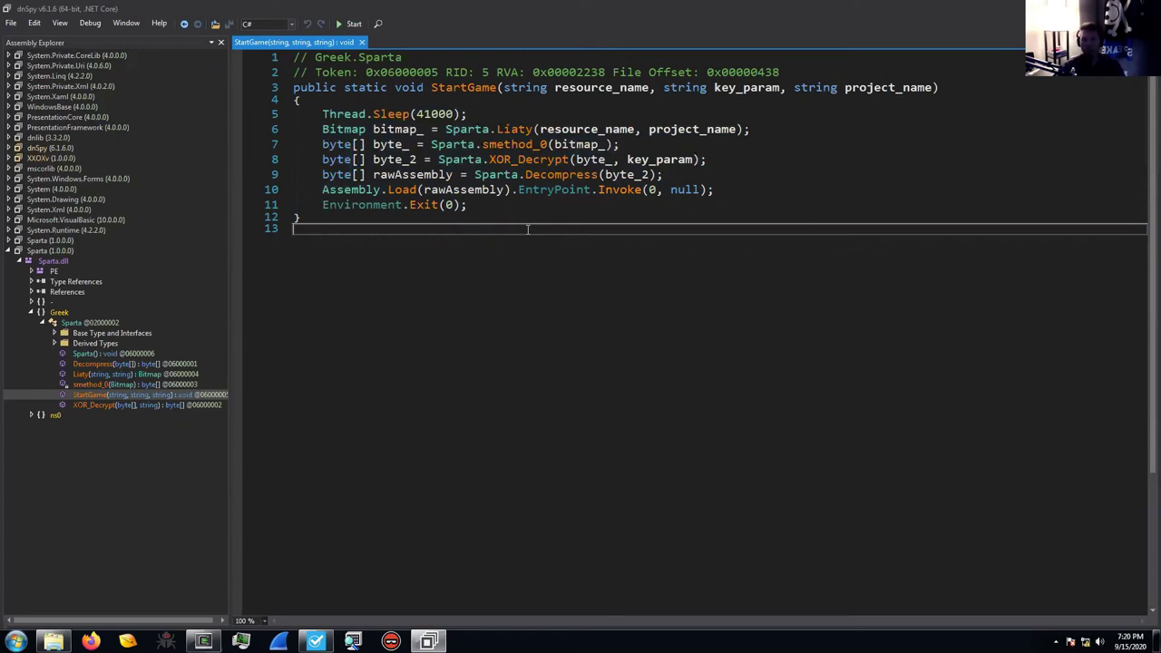
drag(323, 115, 482, 116)
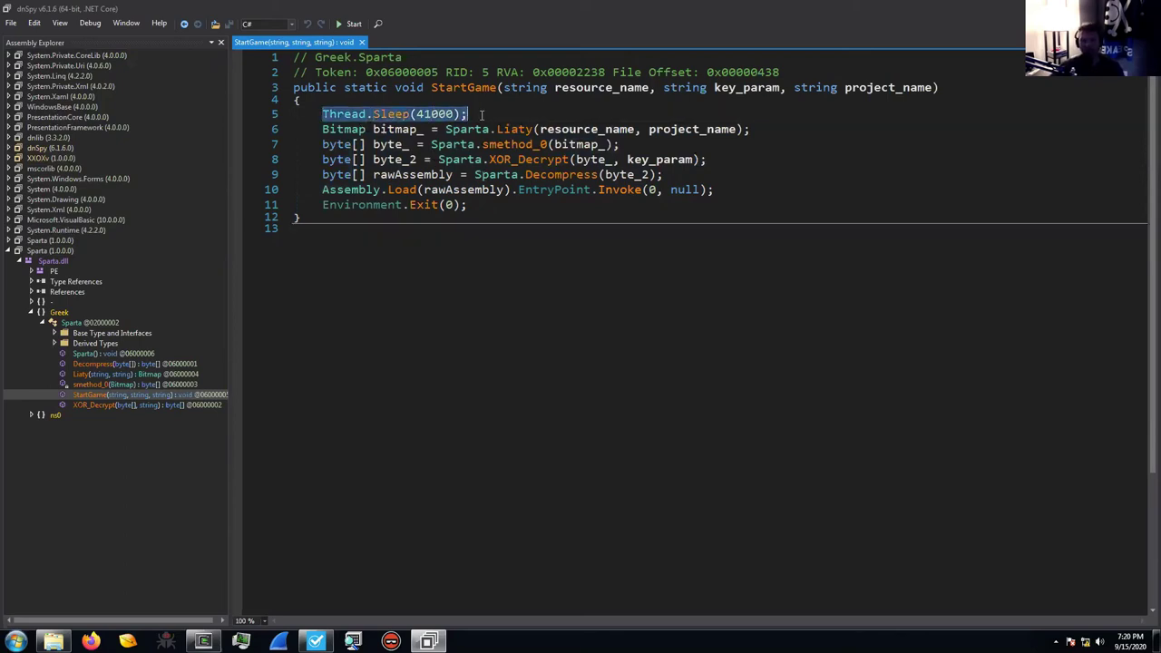
click(481, 115)
drag(482, 114, 320, 114)
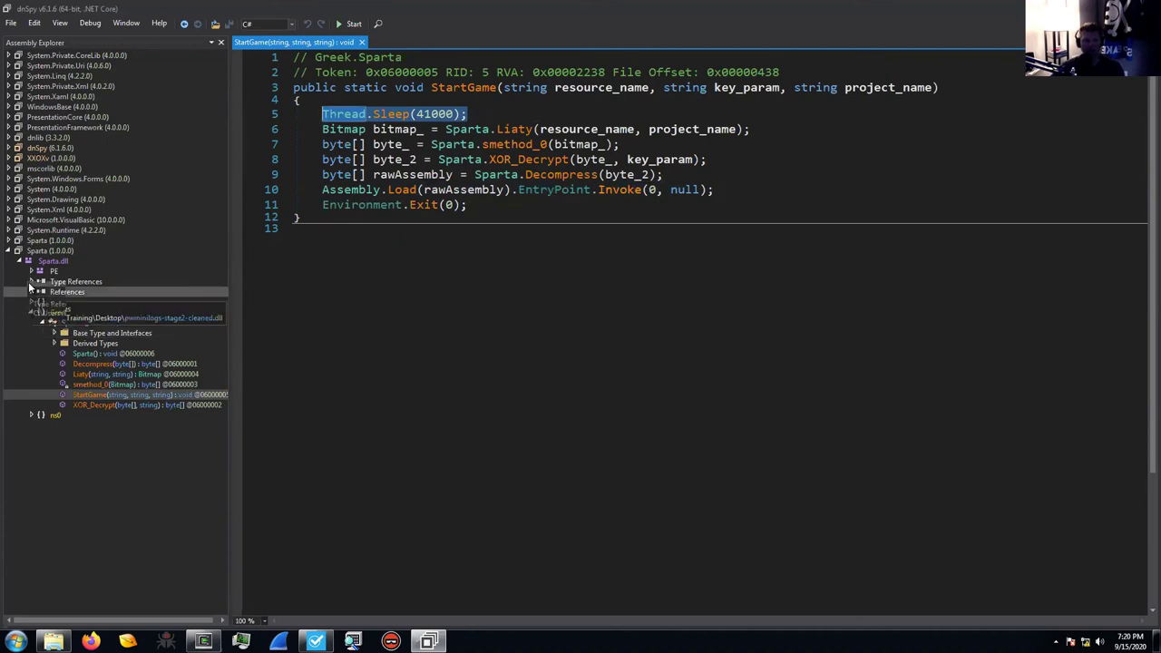
Expand the XXOXv assembly's MarioObjects.Properties.Resources and open the wimrQ bitmap resource
click(9, 159)
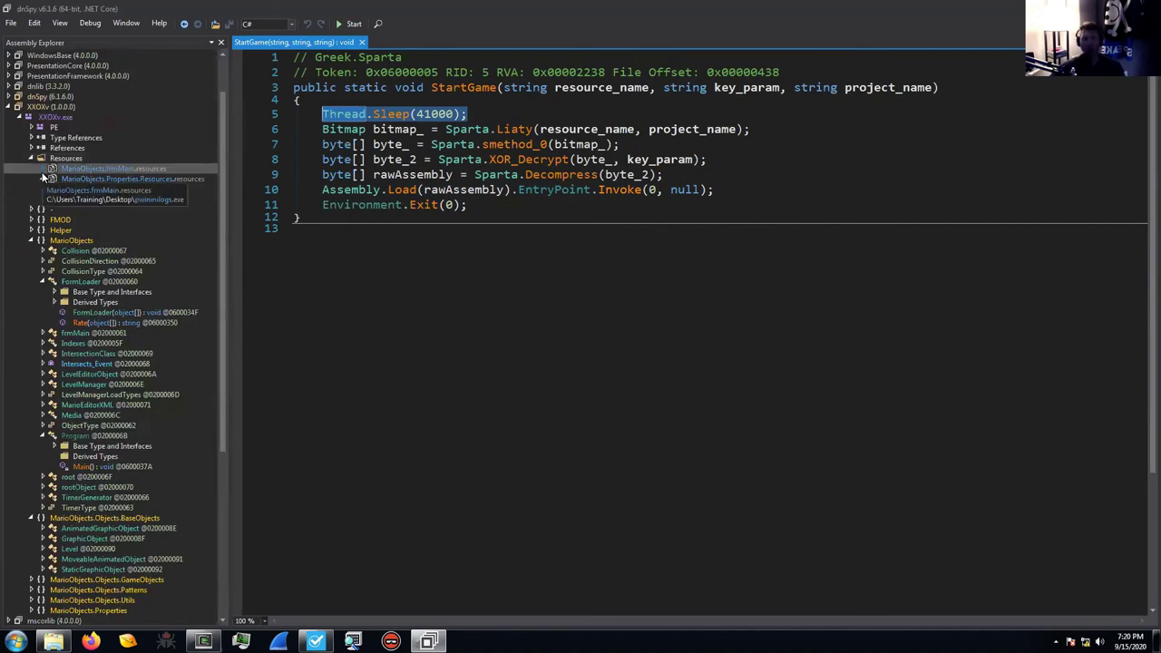
double_click(76, 181)
click(82, 199)
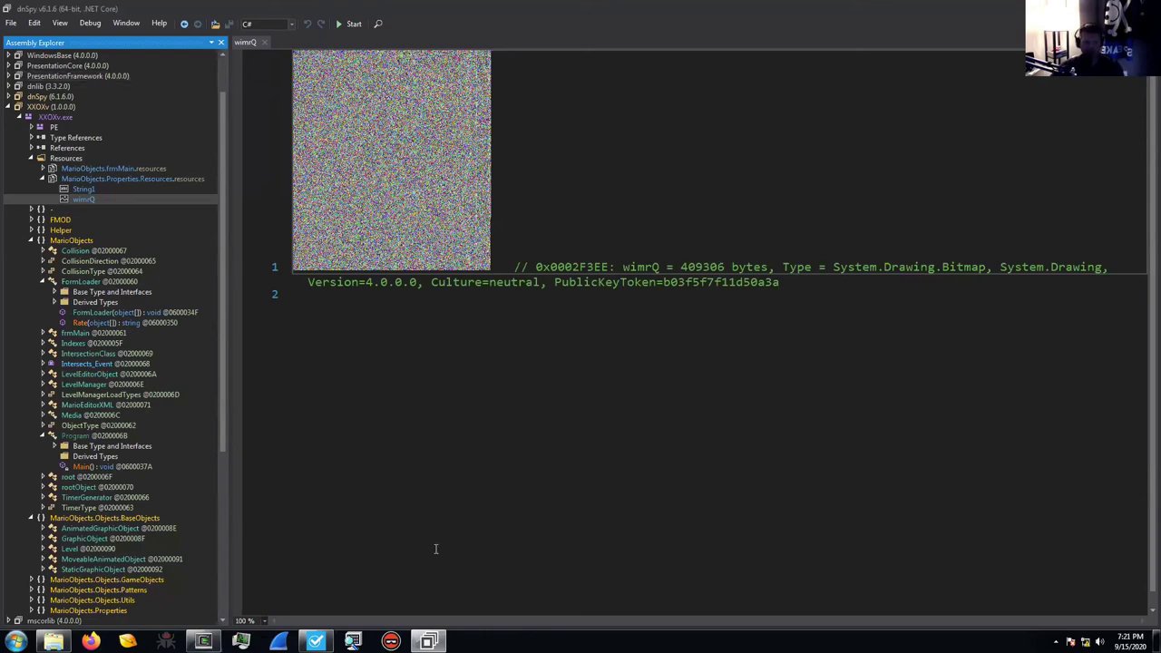
Put dnSpy and the pwininilogs.exe analysis away, bring up an empty pestudio window, and select the lokibot file on the desktop
click(1094, 8)
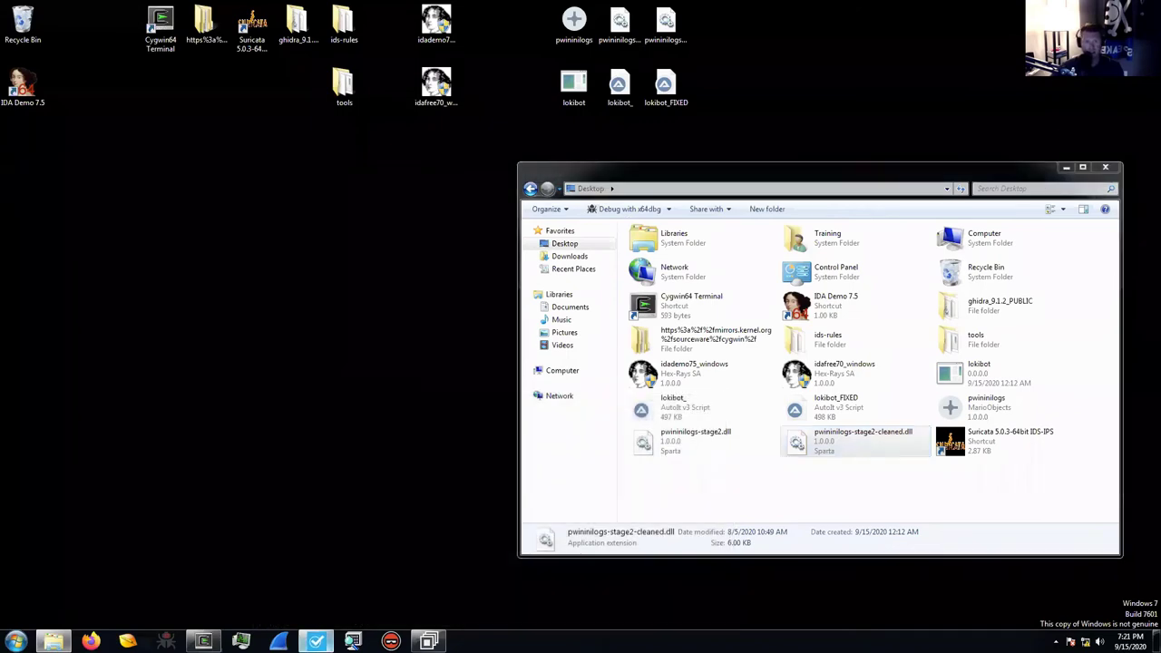
click(315, 641)
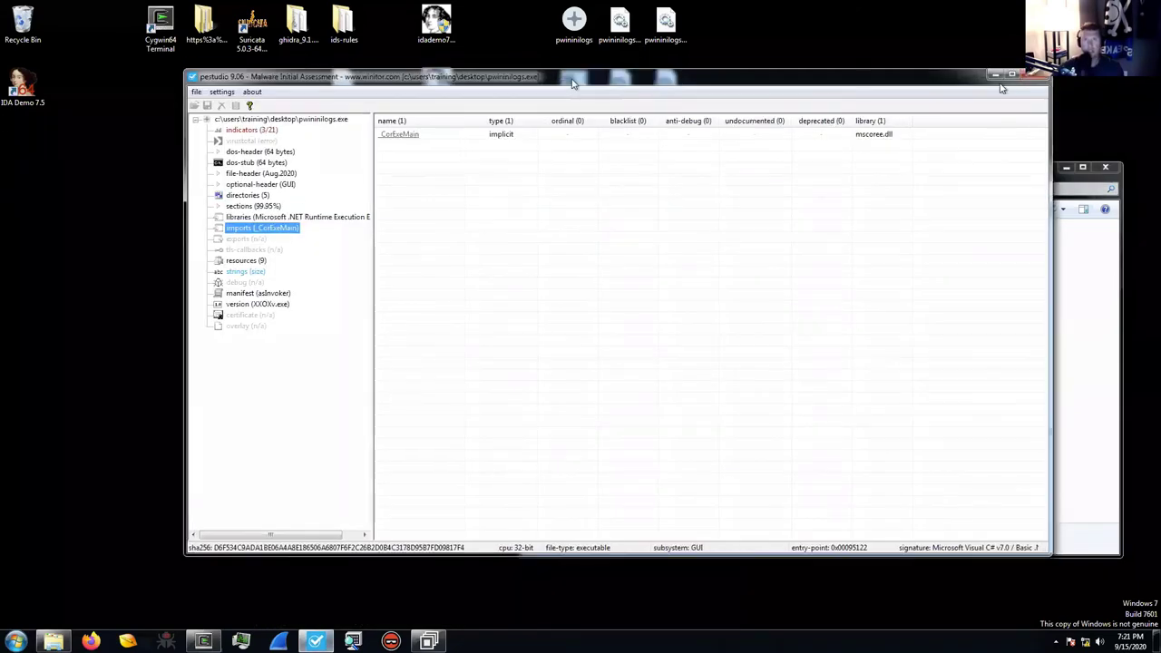
click(997, 76)
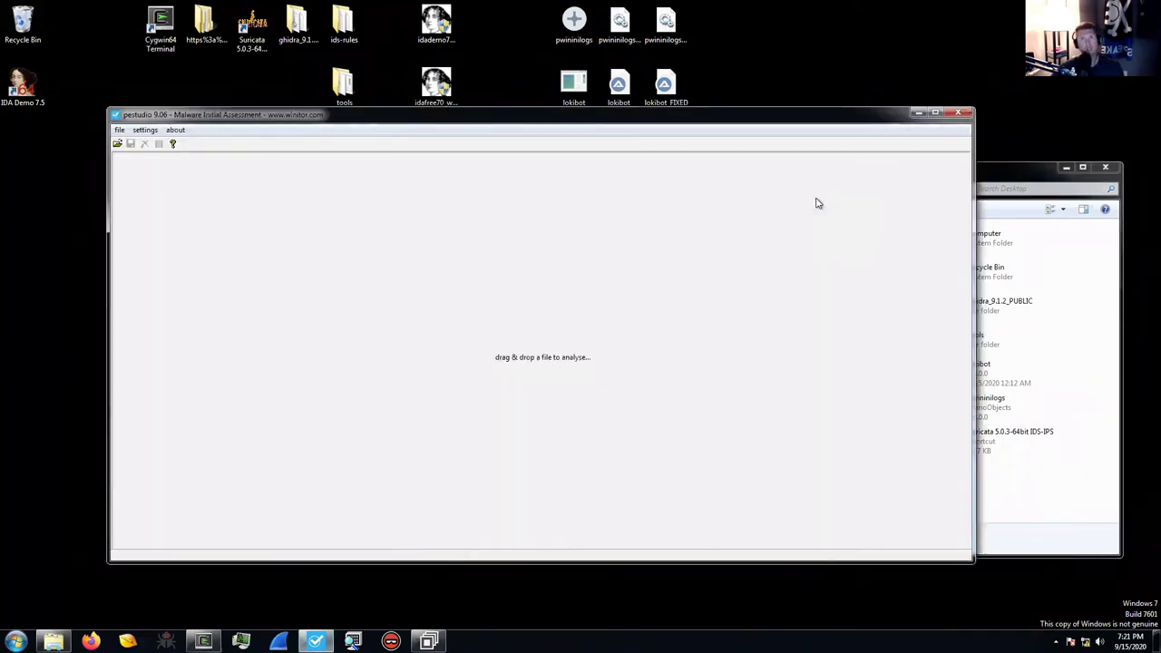
click(574, 94)
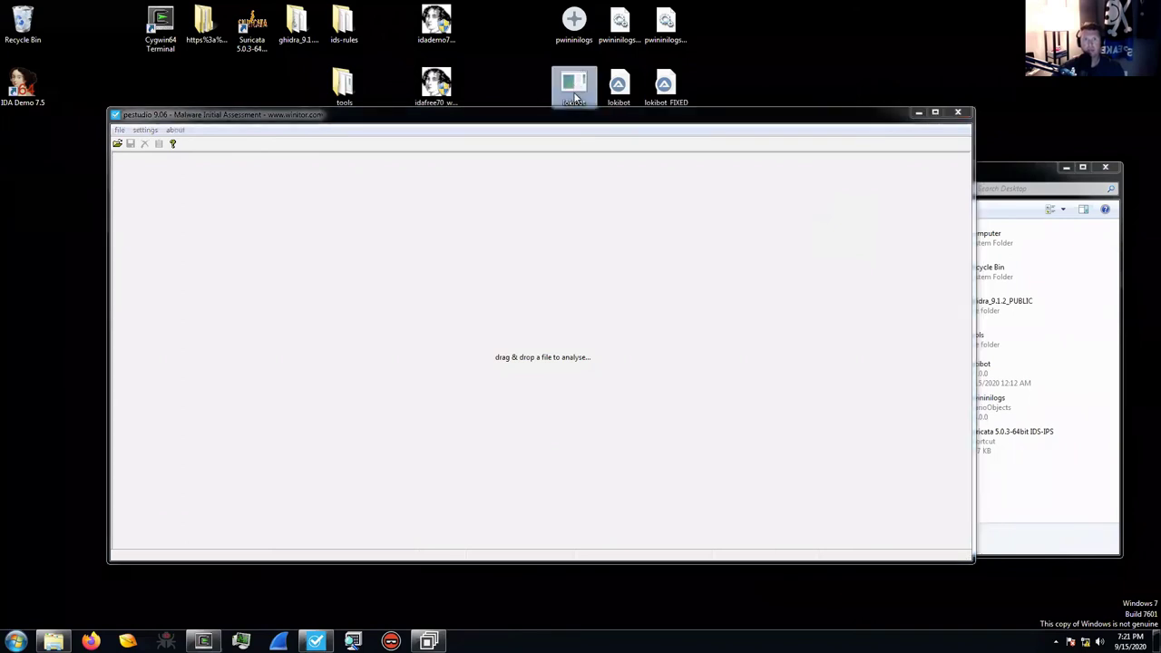
Switch to the Cygwin terminal, run "file lokibot.exe", and compare its file type with that of pwininilogs.exe
click(203, 641)
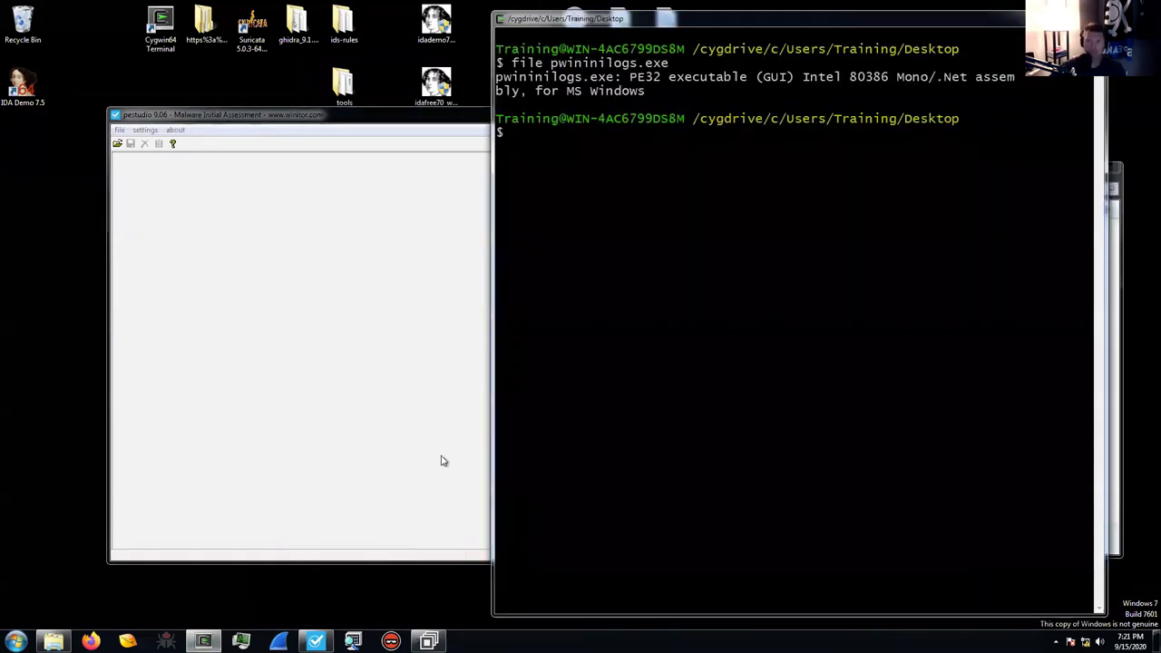
text(file)
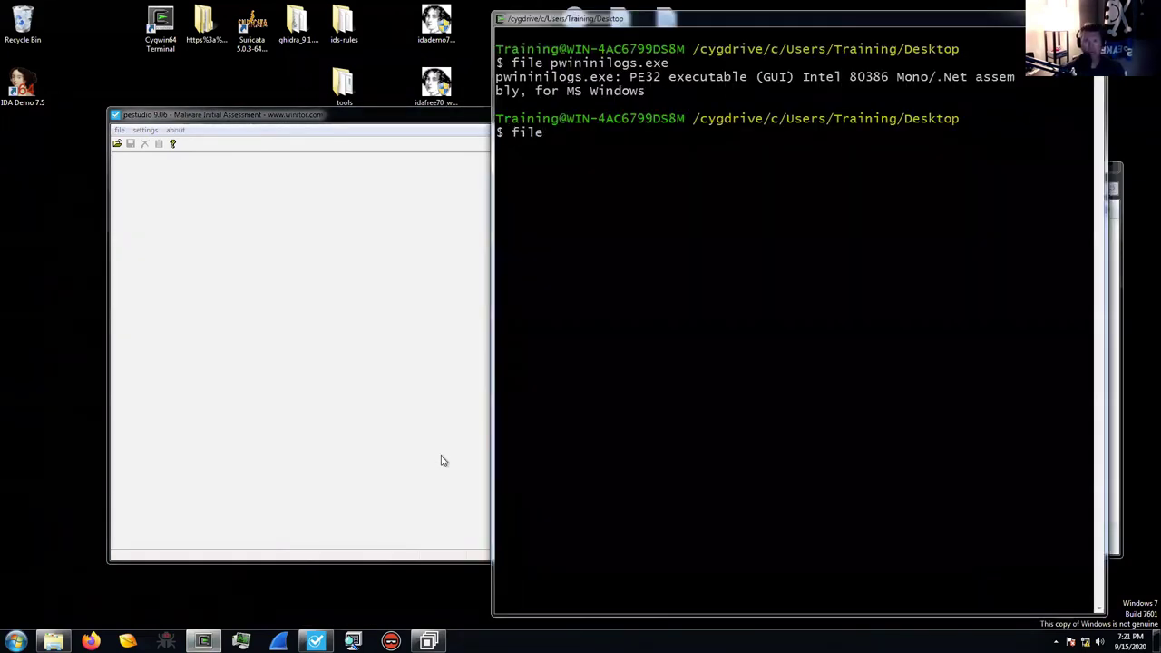
text( lokibot.exe)
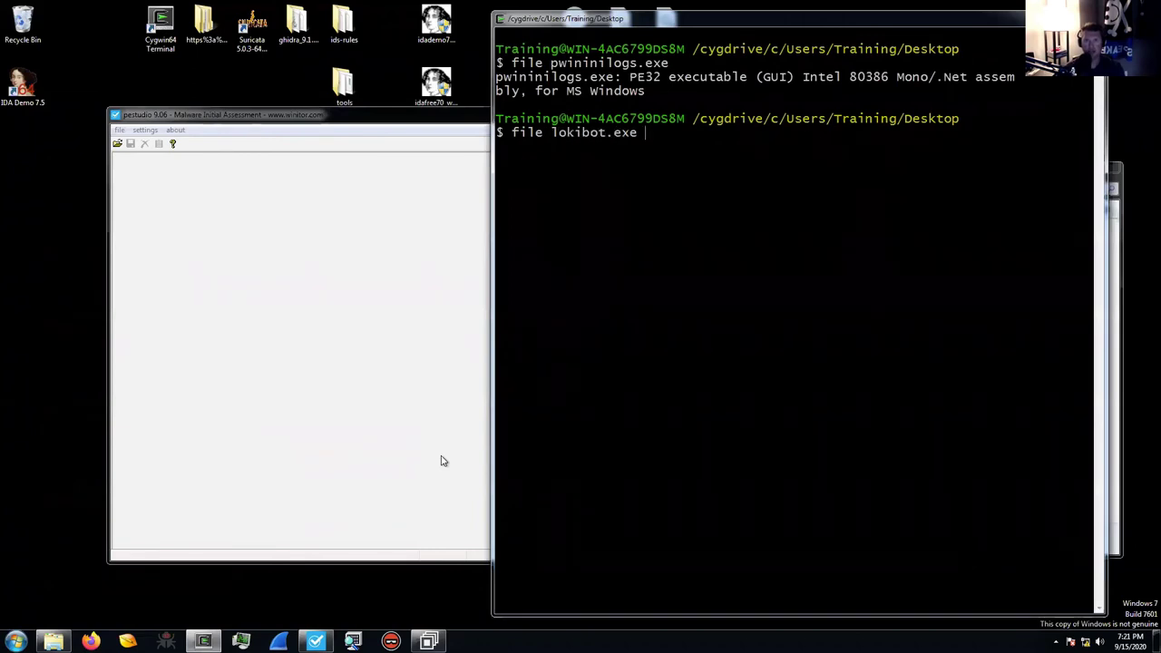
key(Return)
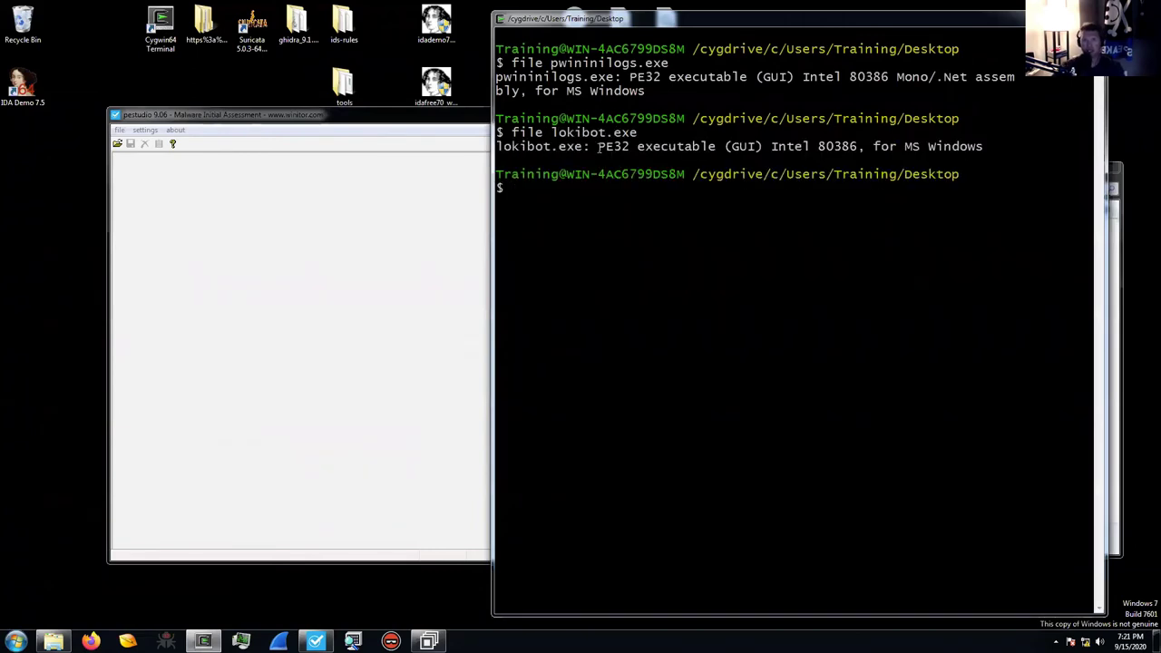
drag(598, 146, 961, 150)
drag(872, 76, 981, 78)
Switch back to pestudio and load lokibot.exe from the desktop for analysis
click(481, 115)
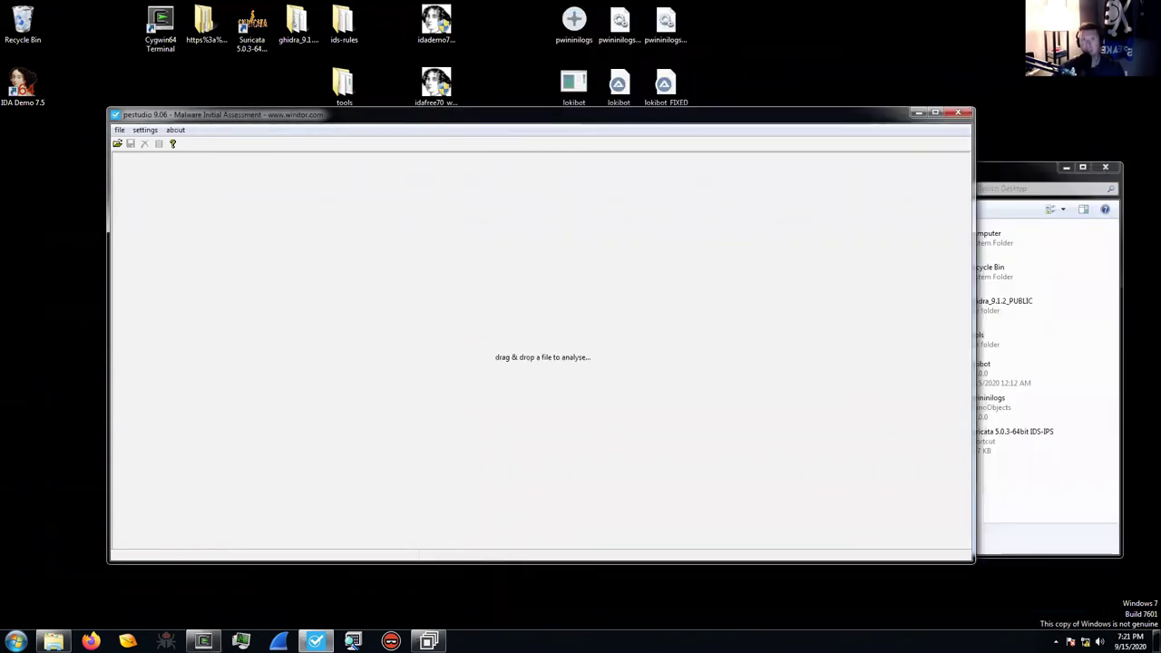
drag(574, 83, 541, 225)
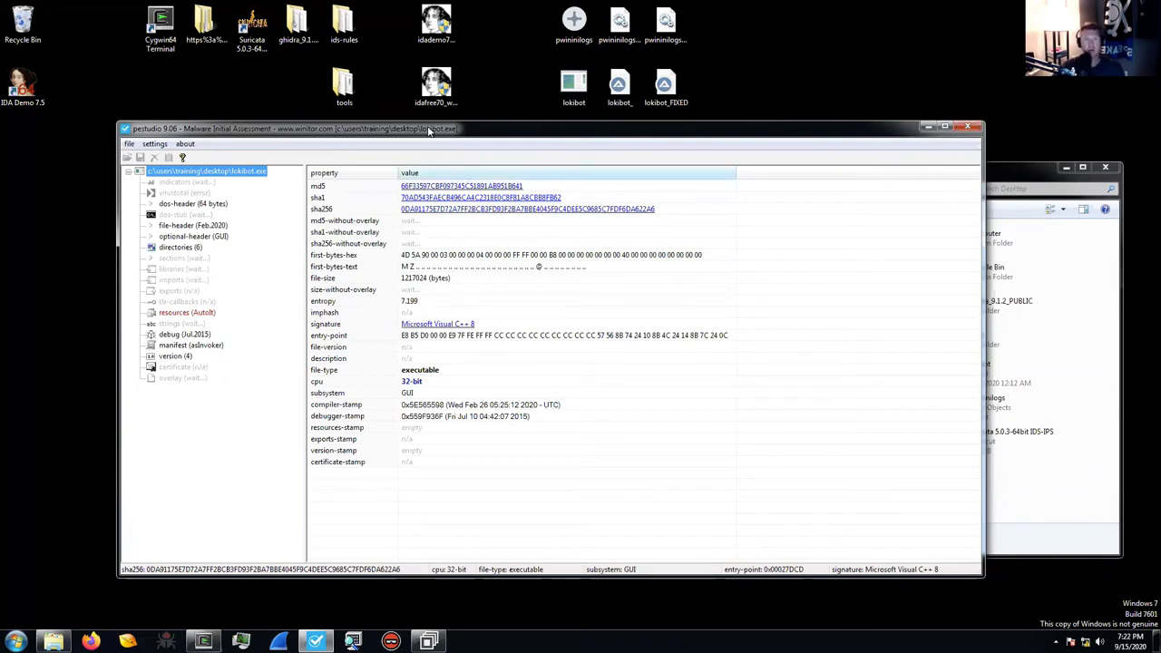
drag(430, 129, 470, 83)
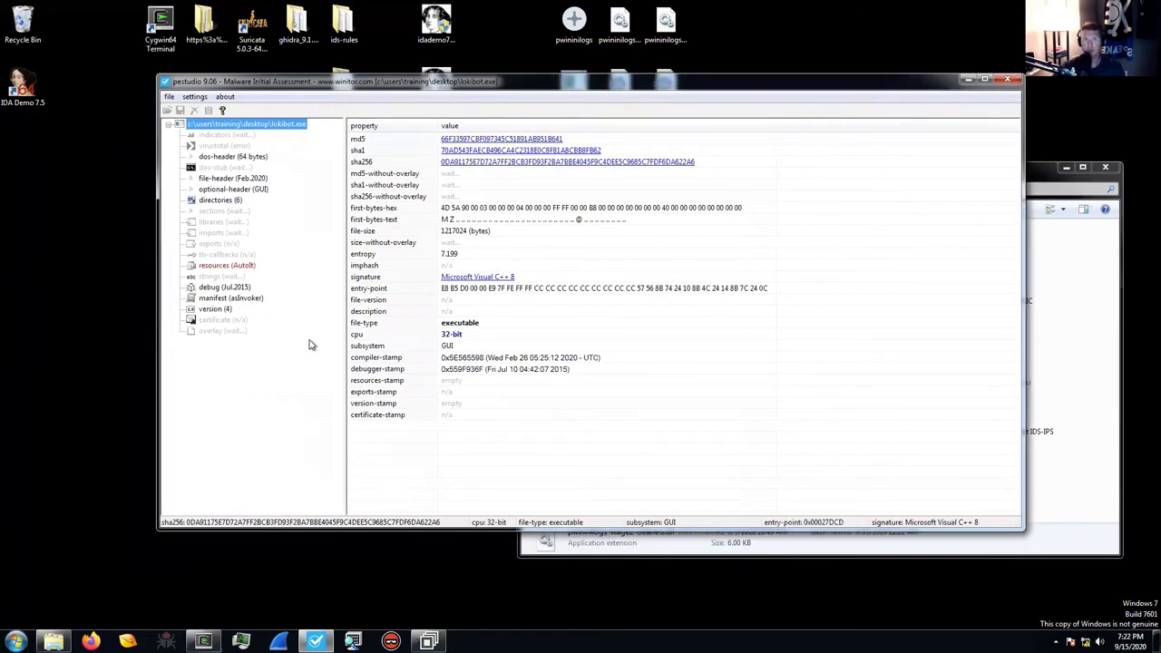
Check the resources and sections of lokibot.exe and highlight the AutoIt SCRIPT rcdata entry
click(250, 269)
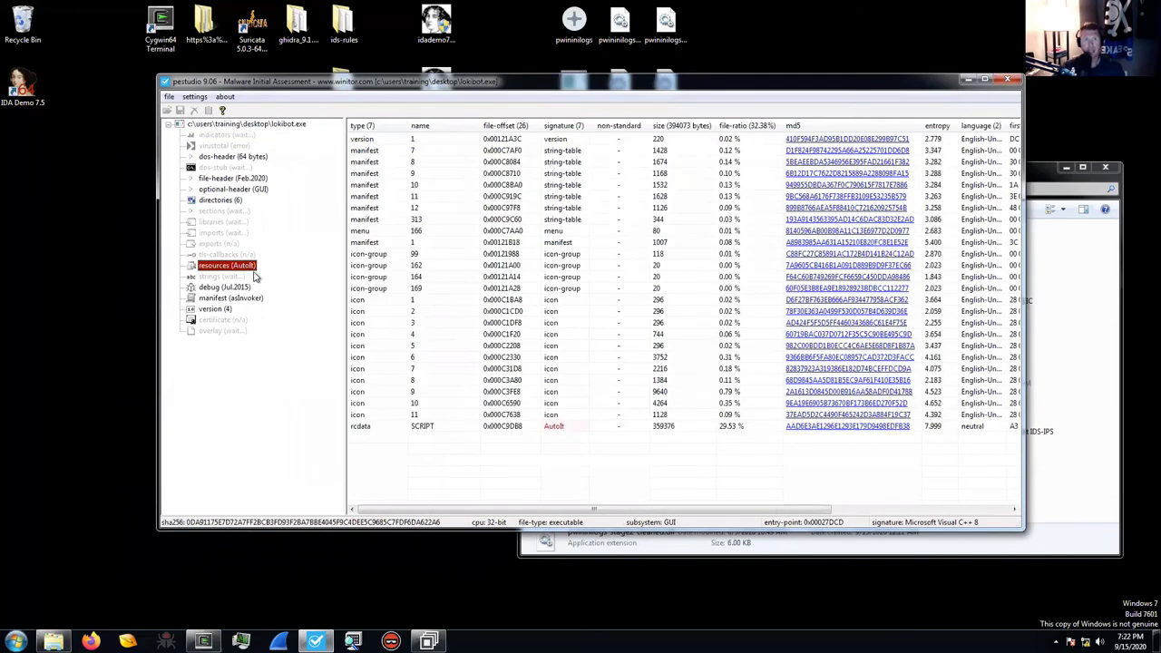
click(227, 211)
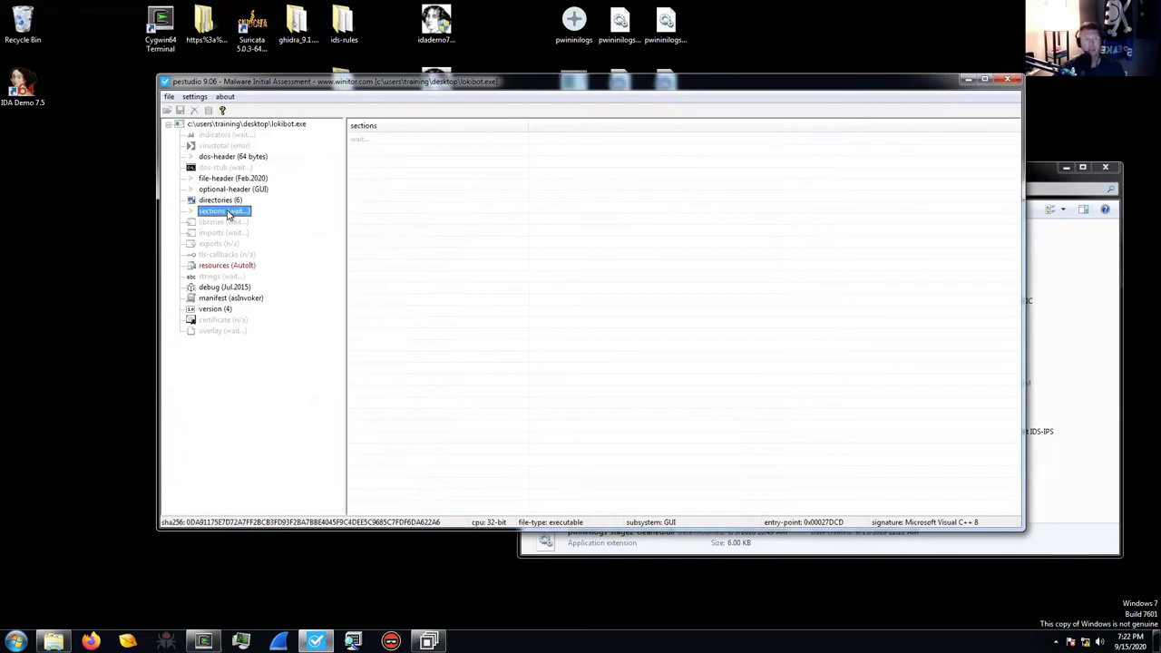
click(234, 265)
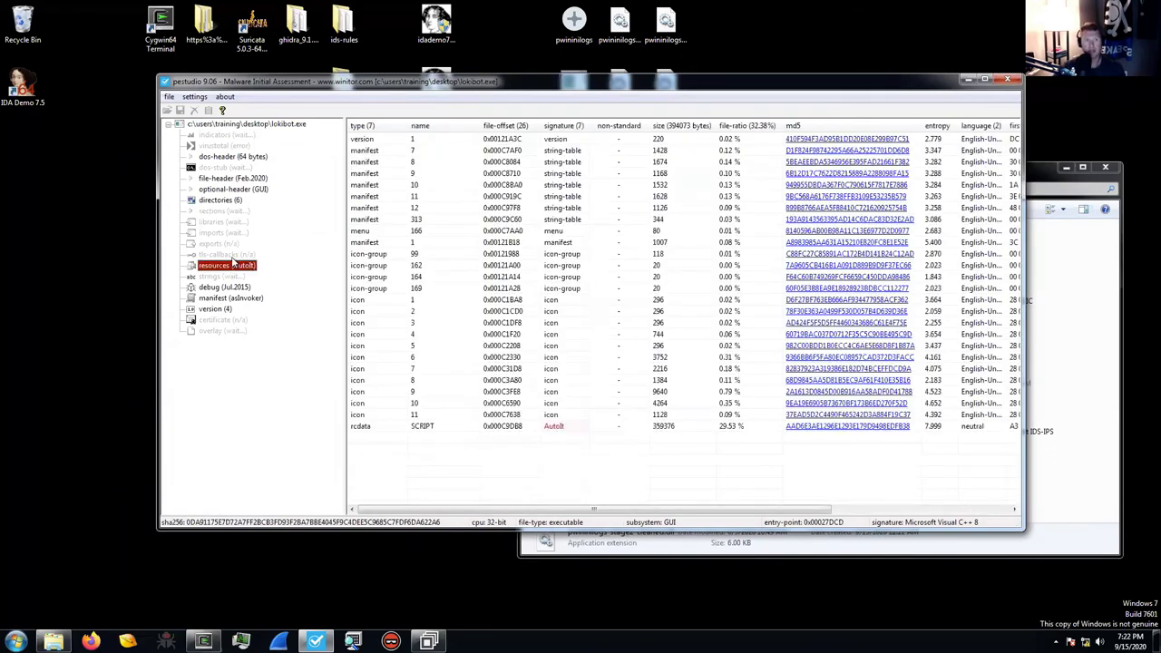
click(218, 214)
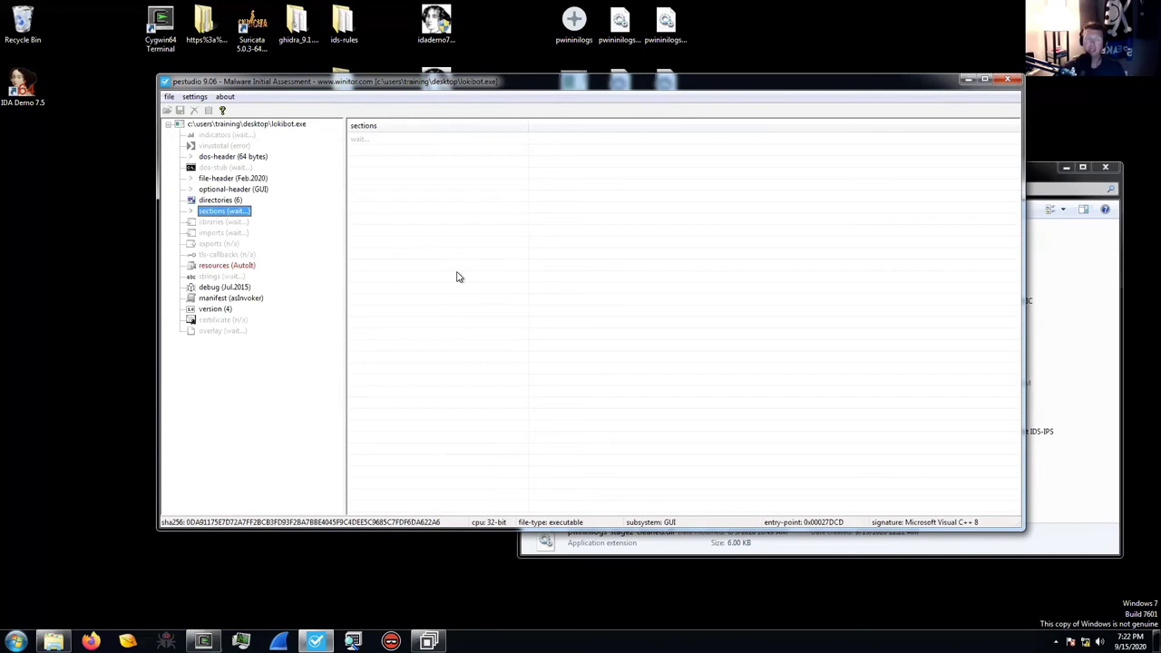
click(240, 267)
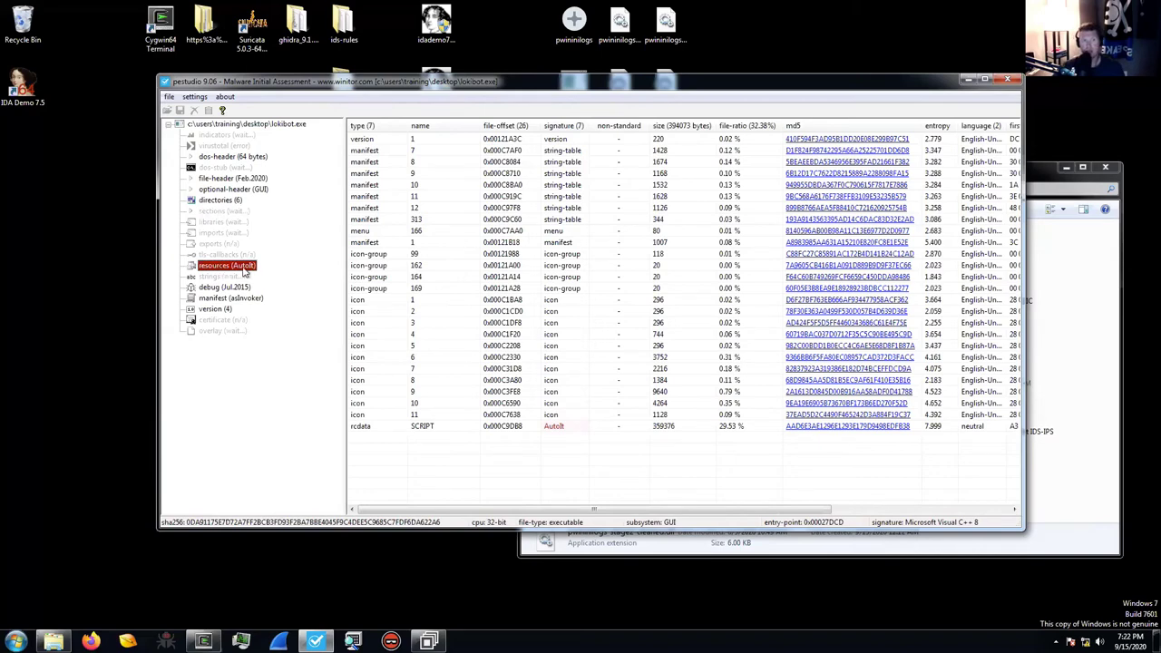
click(560, 429)
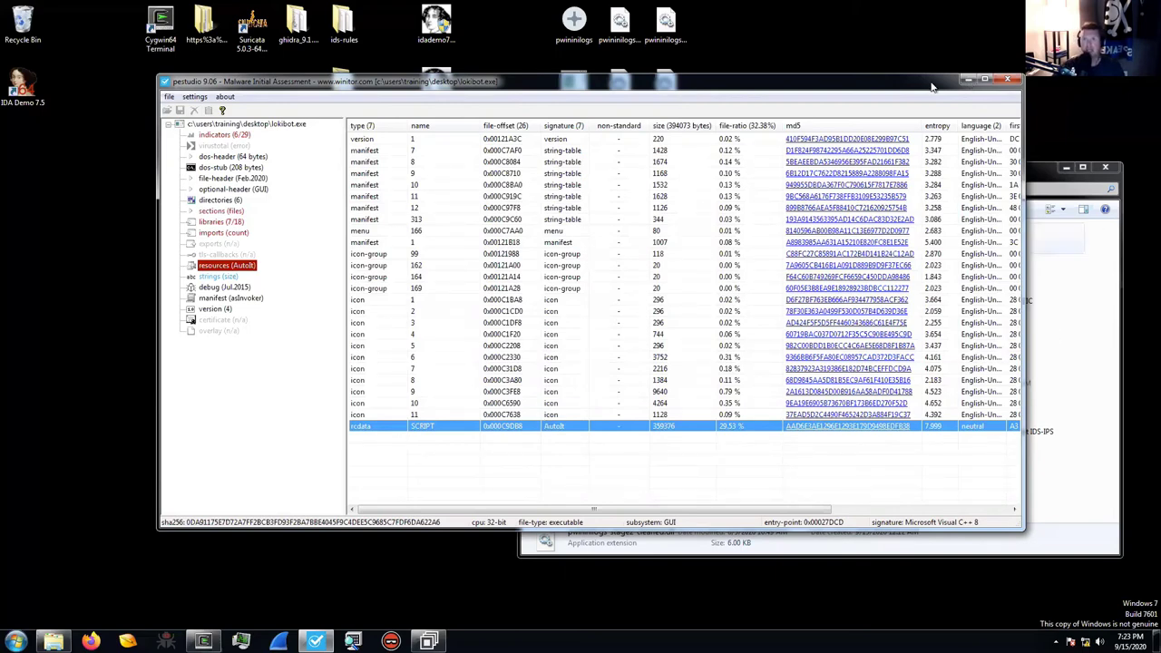
Load lokibot.exe into IDA Demo 7.5 as a Portable executable for 80386 and collapse the output window
click(967, 79)
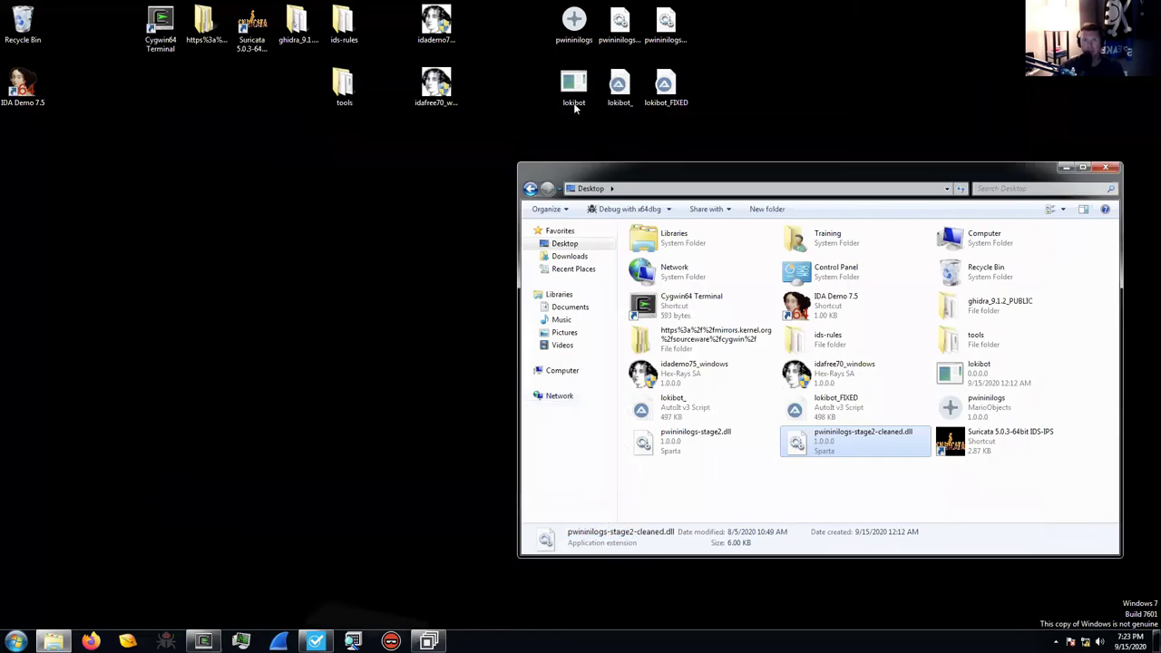
drag(572, 89, 25, 88)
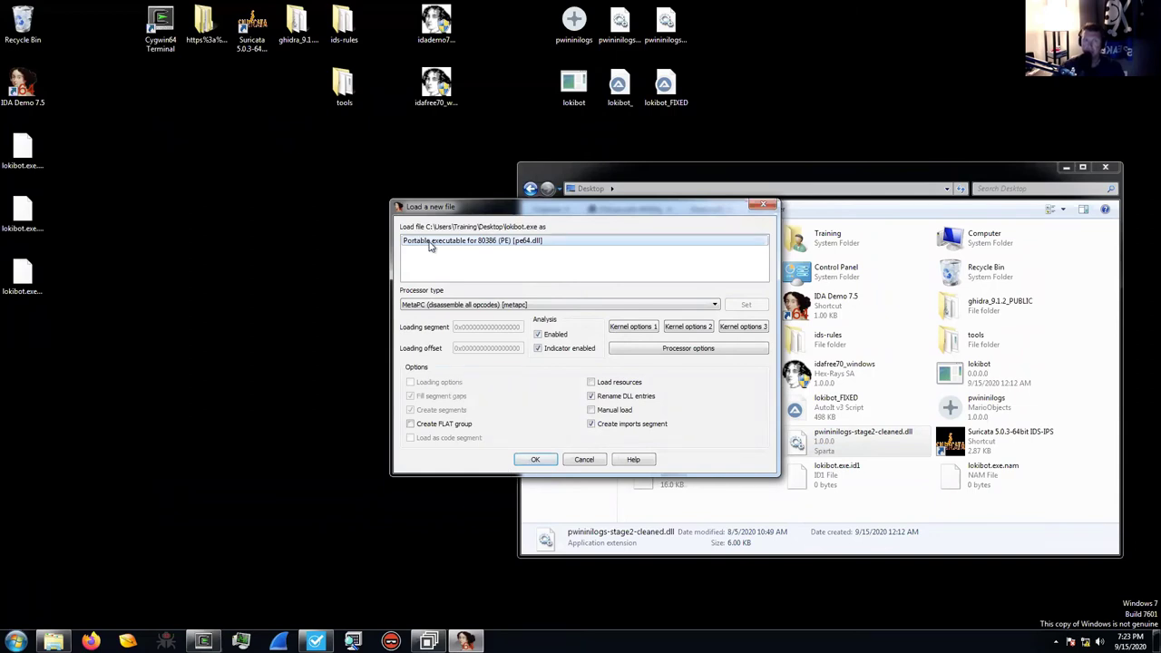
click(535, 459)
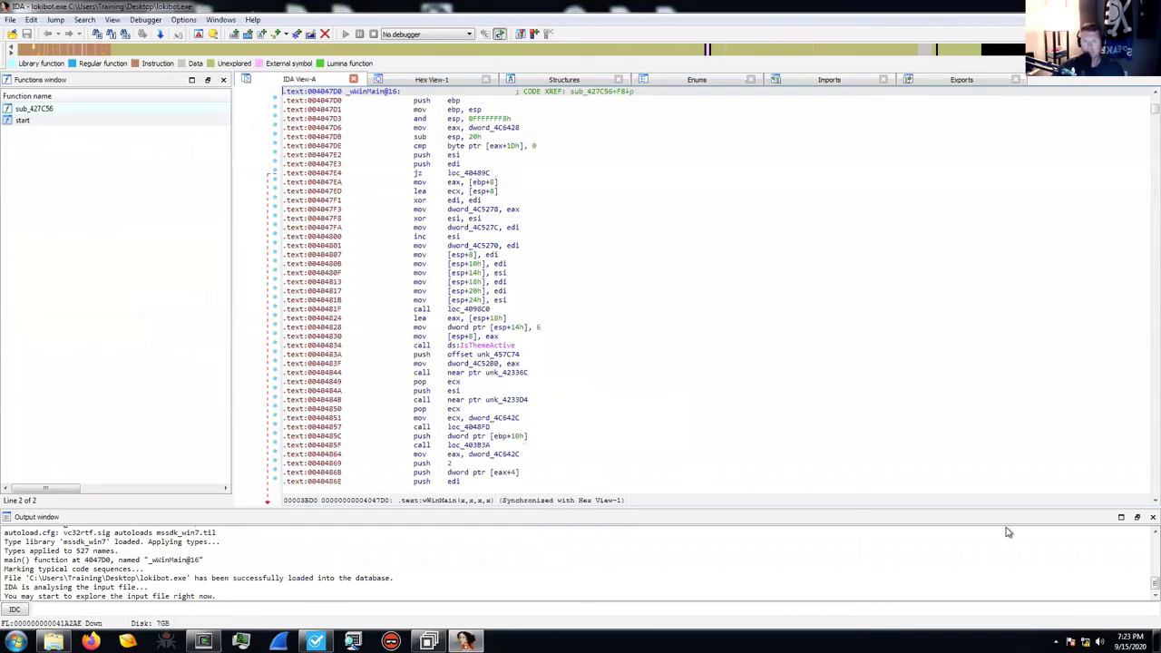
click(1123, 517)
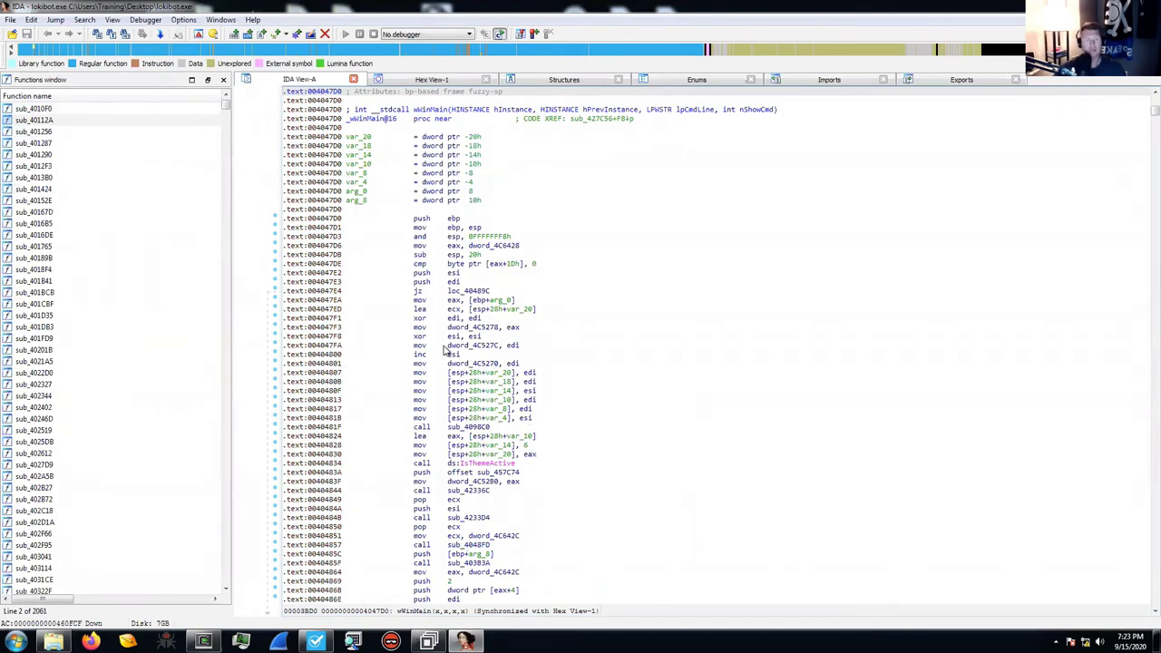
Return to IDA after checking pestudio and generate the graph of cross-references from _wWinMain@16
click(315, 642)
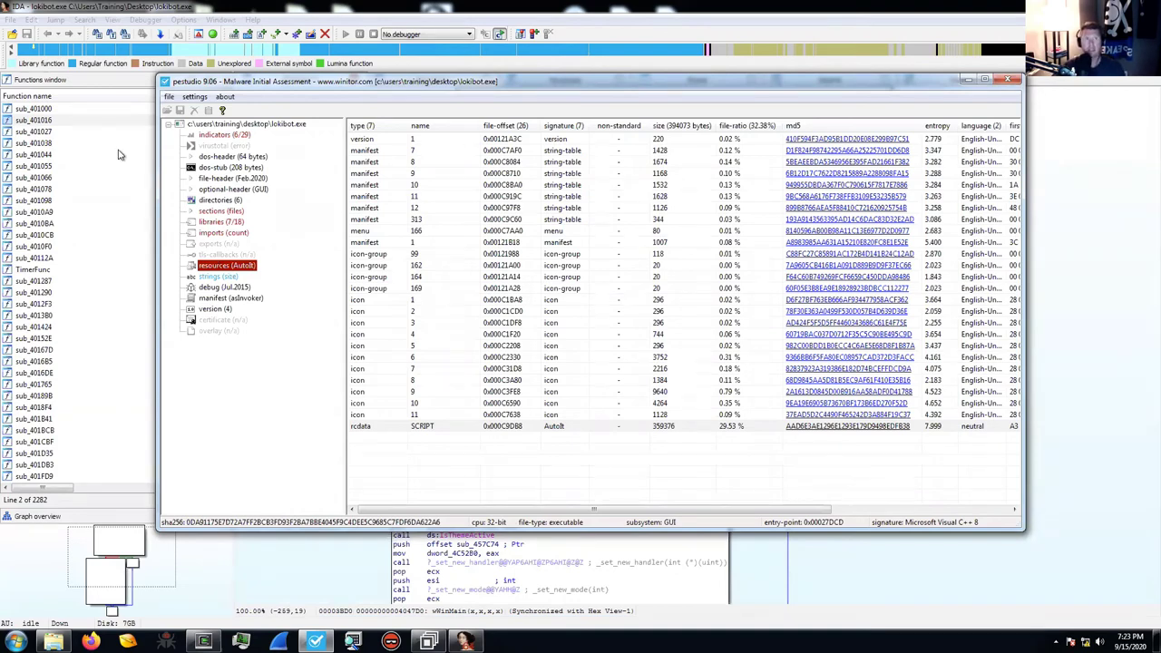
click(109, 224)
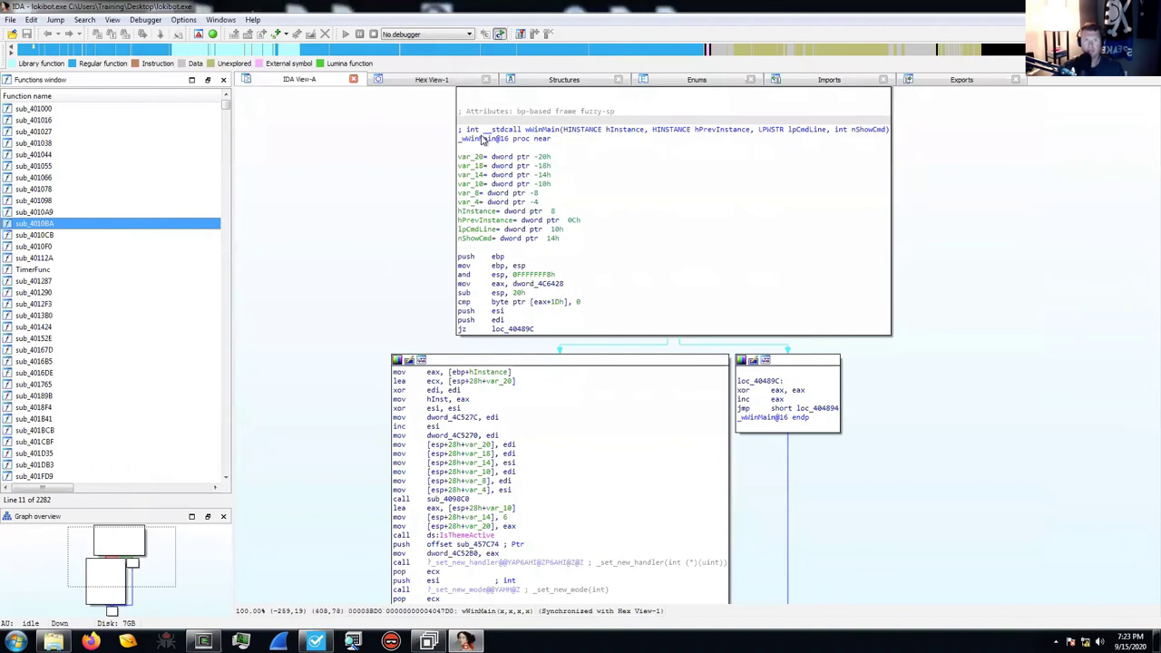
click(483, 140)
right_click(483, 140)
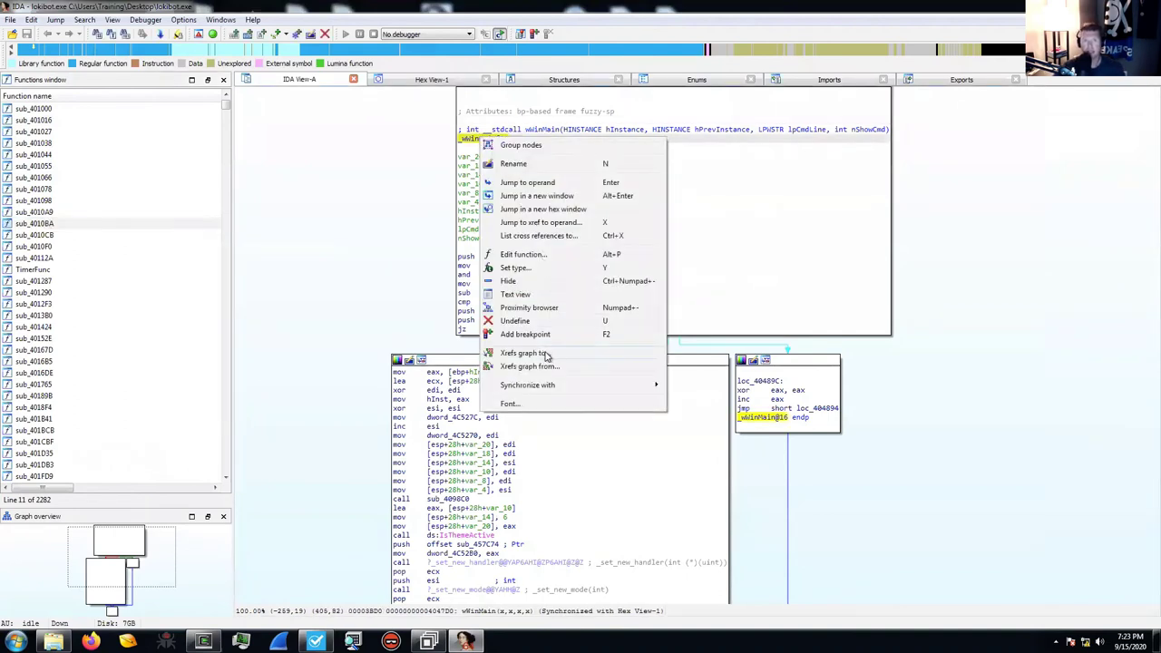
click(436, 328)
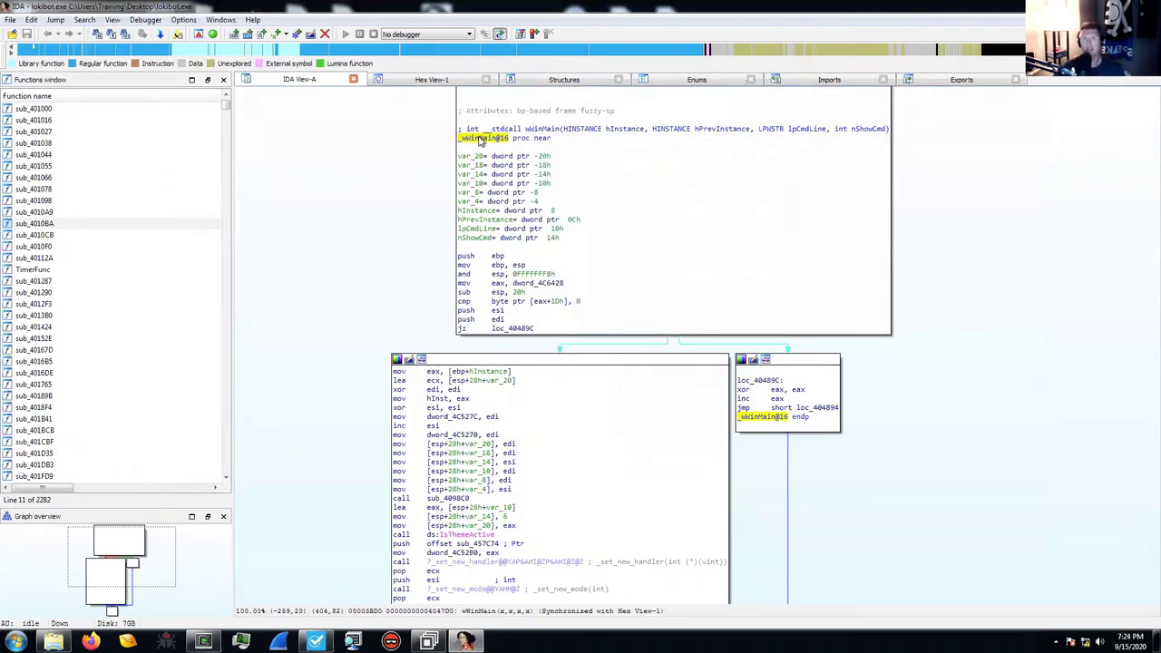
right_click(480, 139)
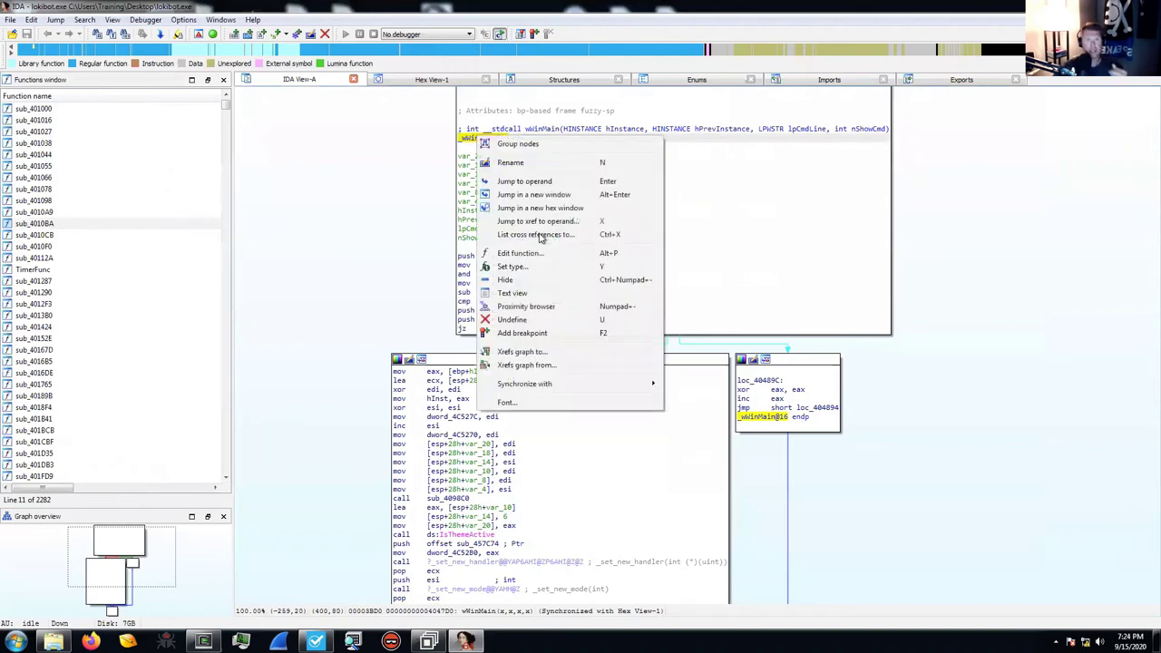
click(550, 364)
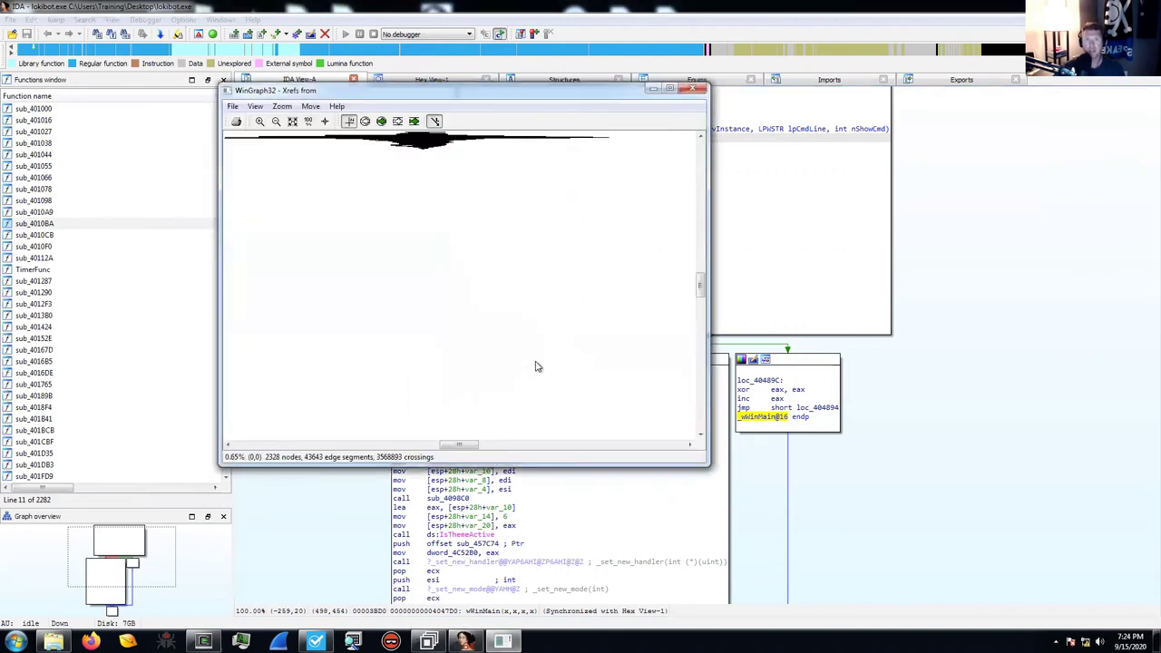
Examine the call structure in the maximized cross-reference graph of lokibot.exe at closer range, then put the graph away
click(670, 89)
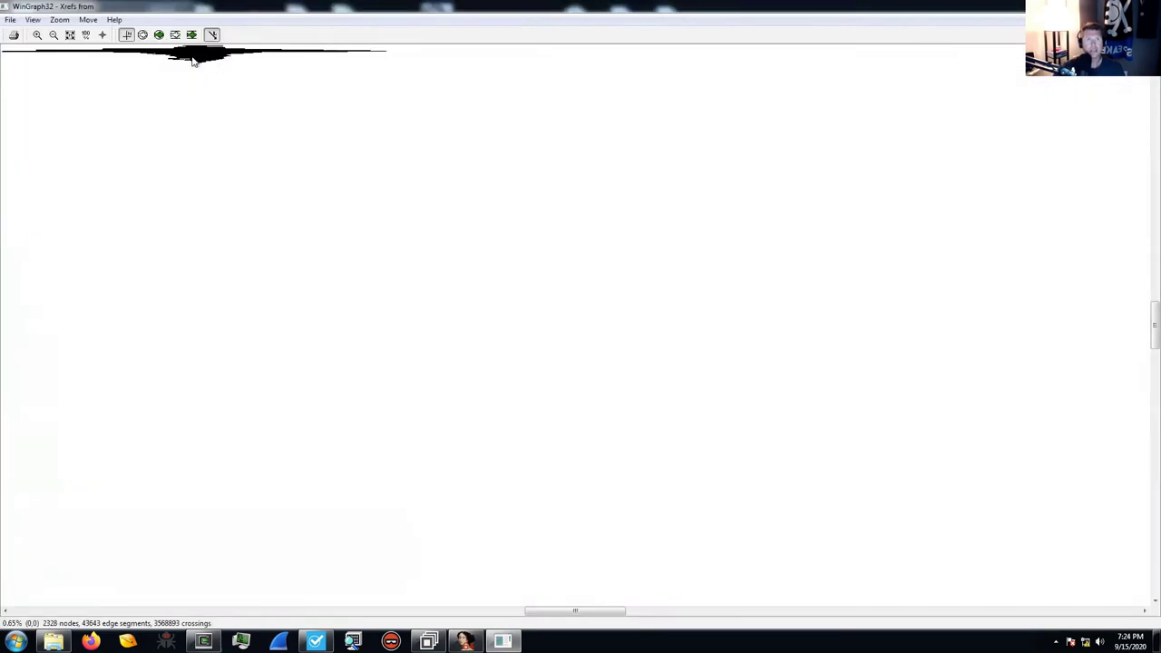
click(38, 34)
click(38, 34)
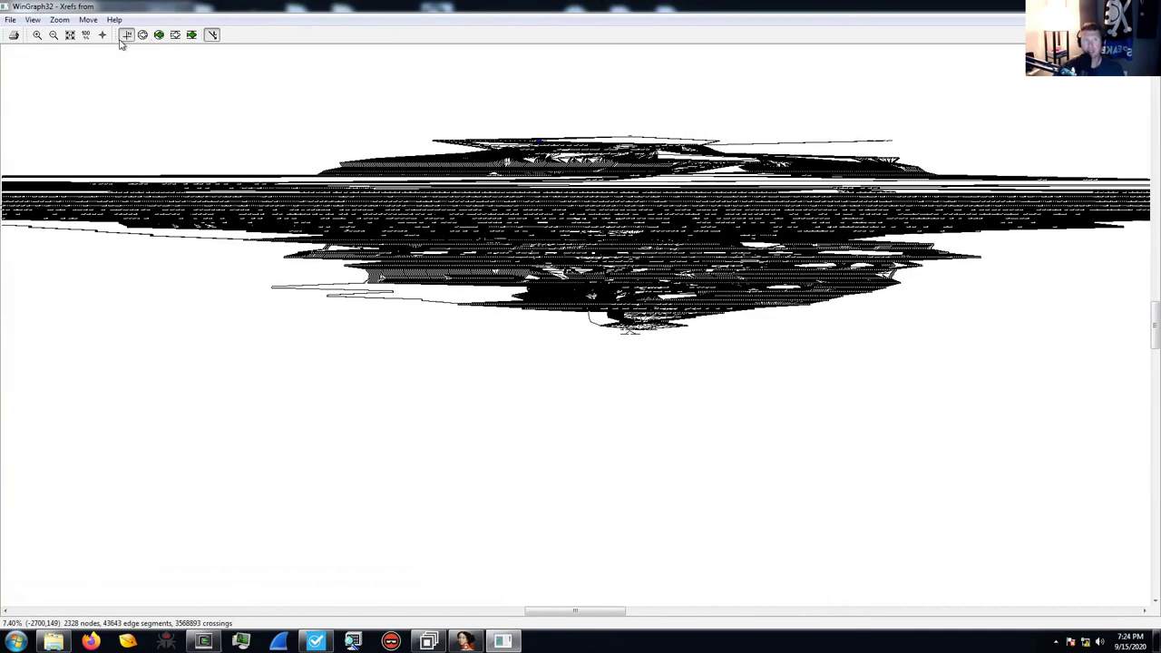
click(38, 35)
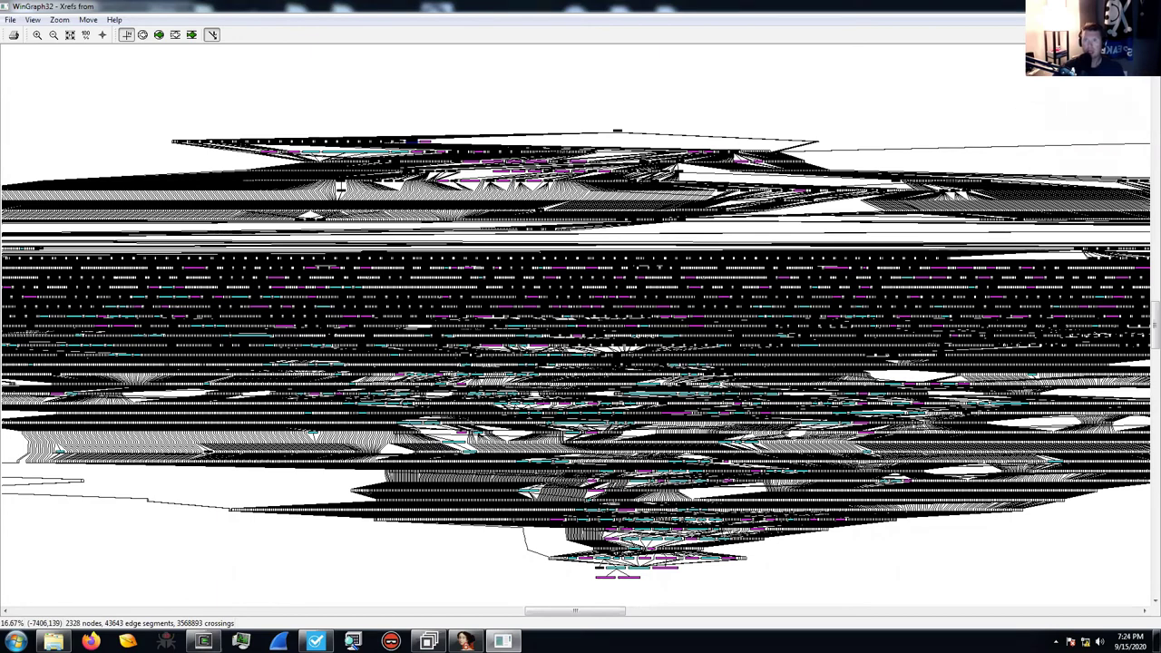
click(1149, 6)
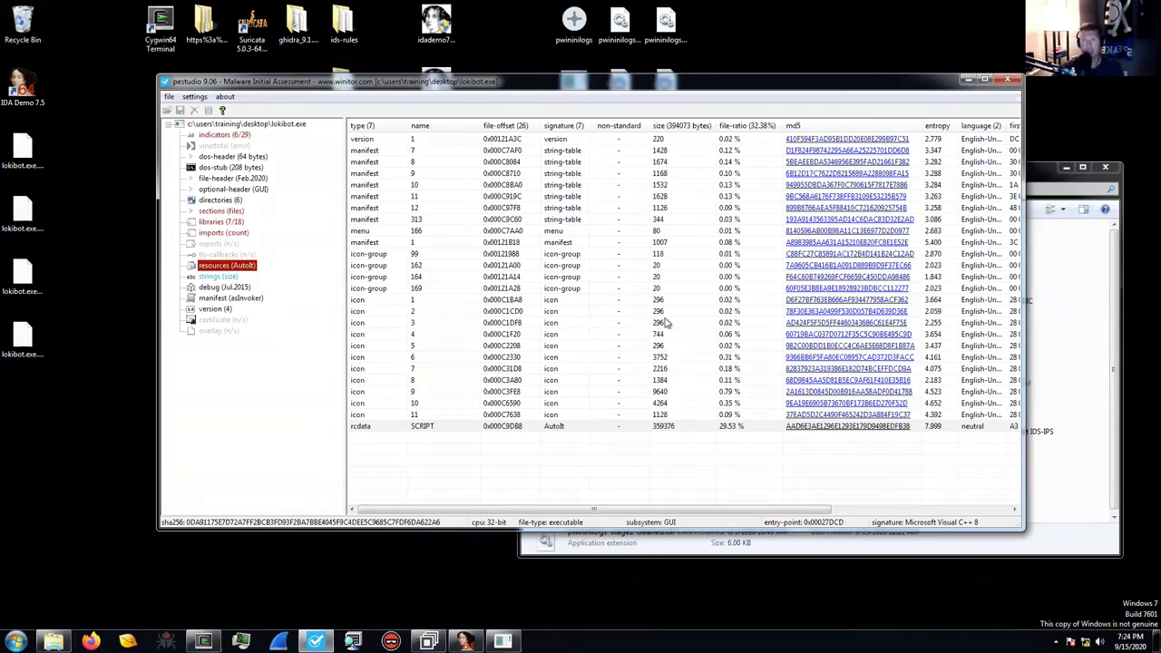
Clear pestudio away, open the tools folder on the Desktop, and launch exe2aut
click(967, 79)
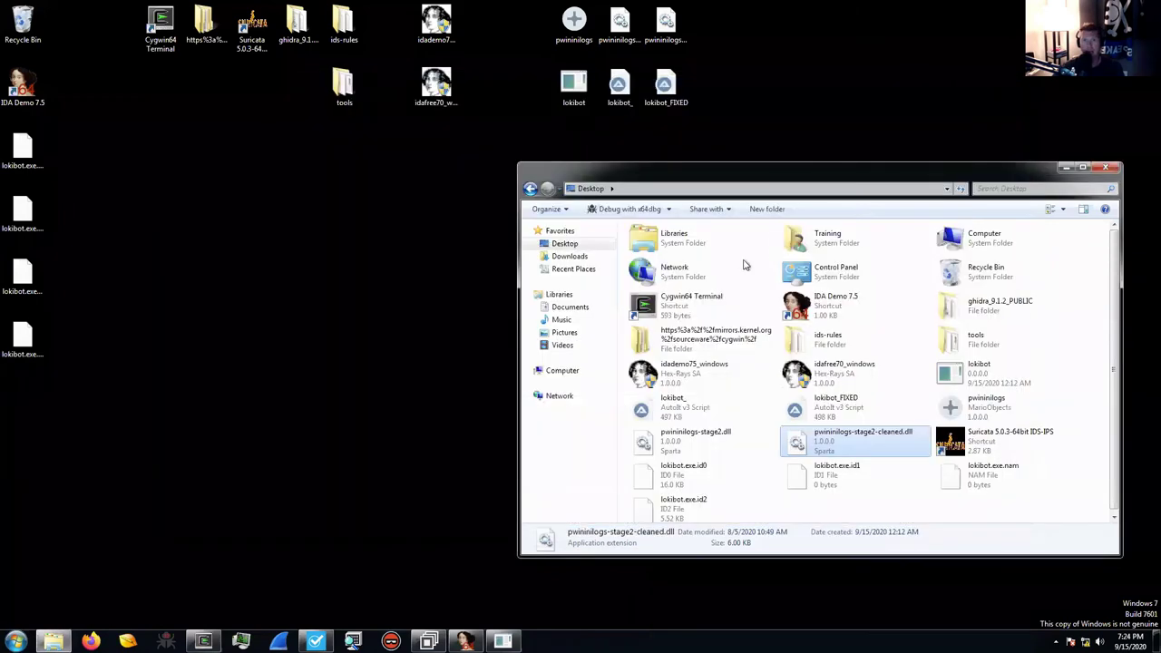
drag(752, 176, 743, 154)
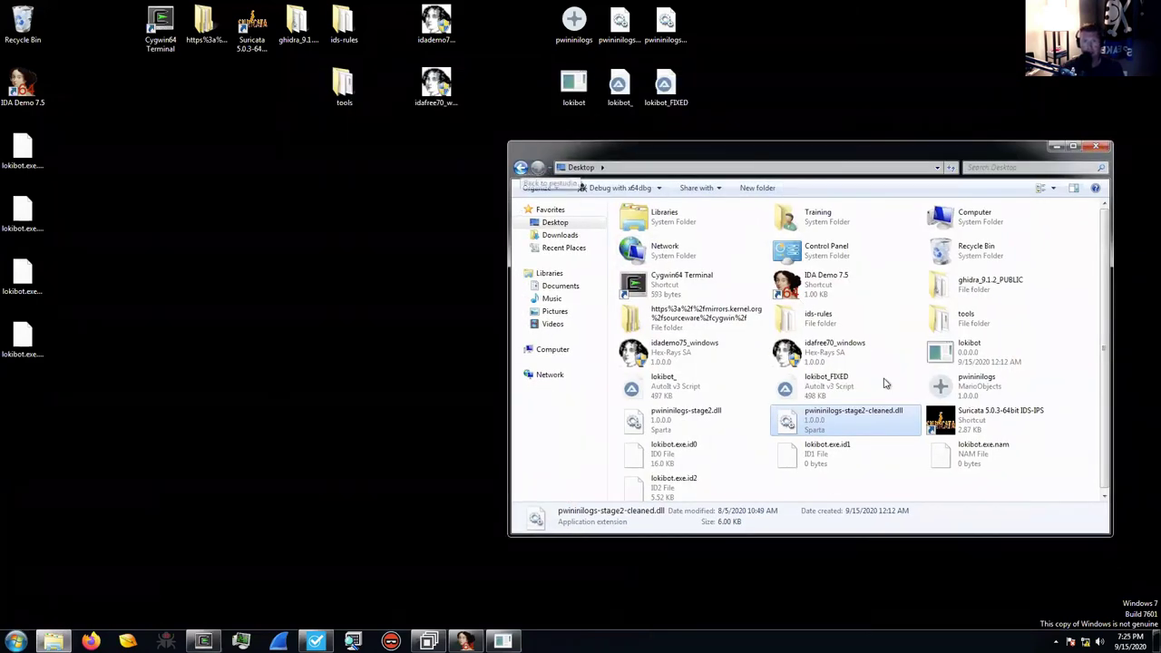
double_click(948, 318)
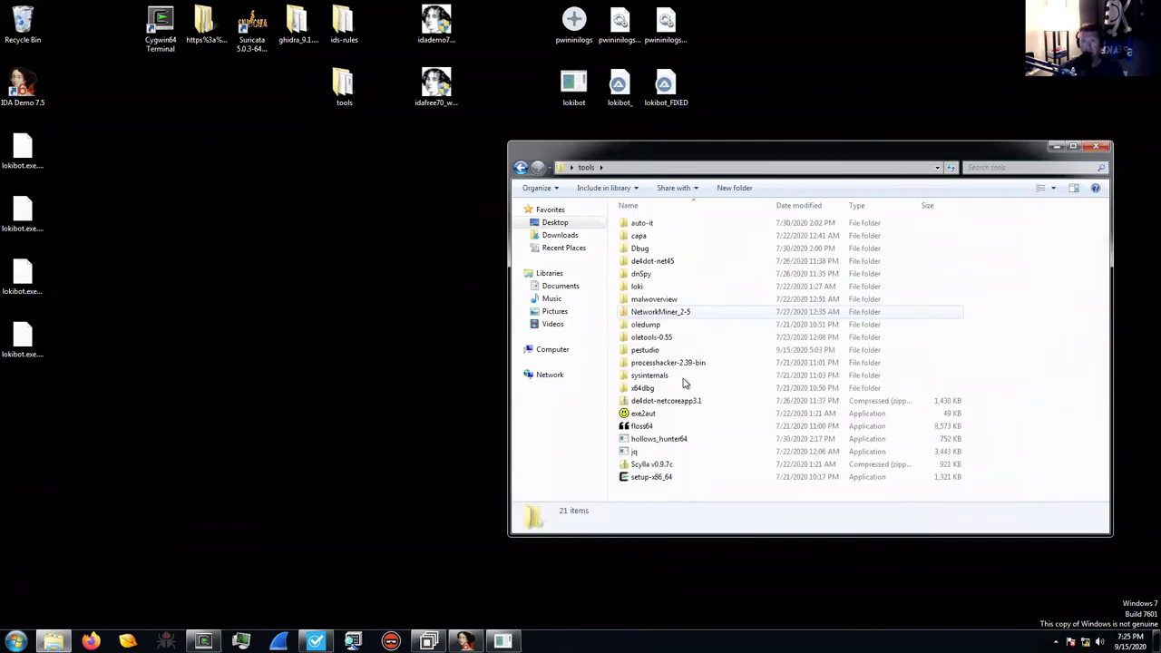
double_click(655, 415)
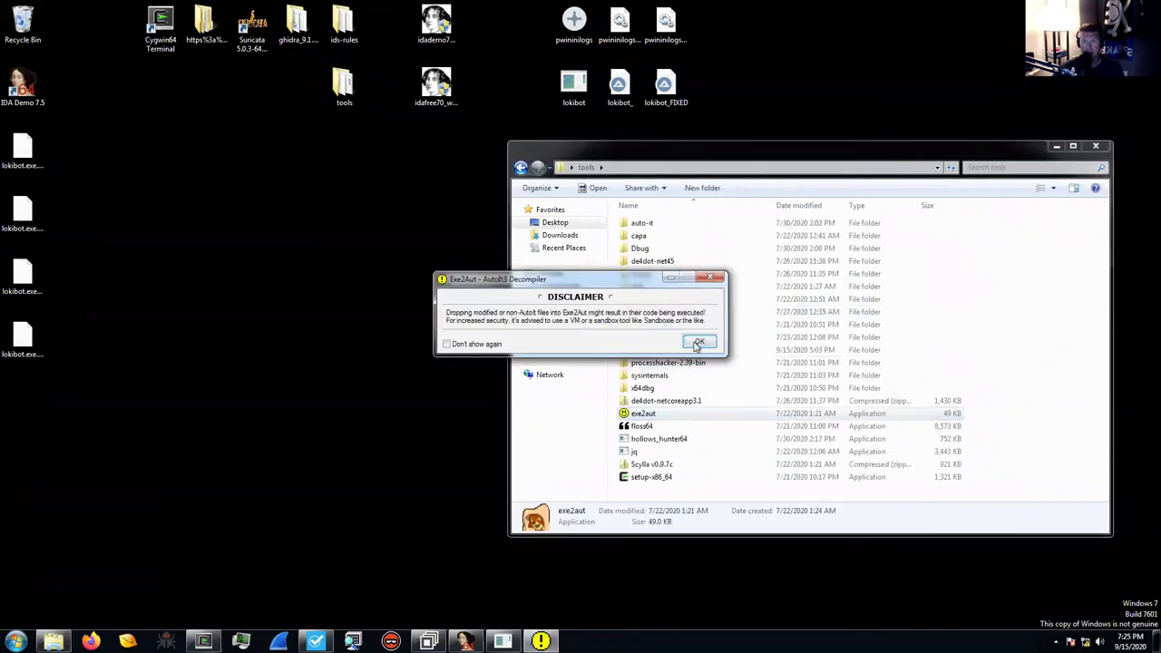
Accept the Exe2Aut disclaimer, put the tools folder away, and decompile the lokibot executable from the Desktop
click(698, 343)
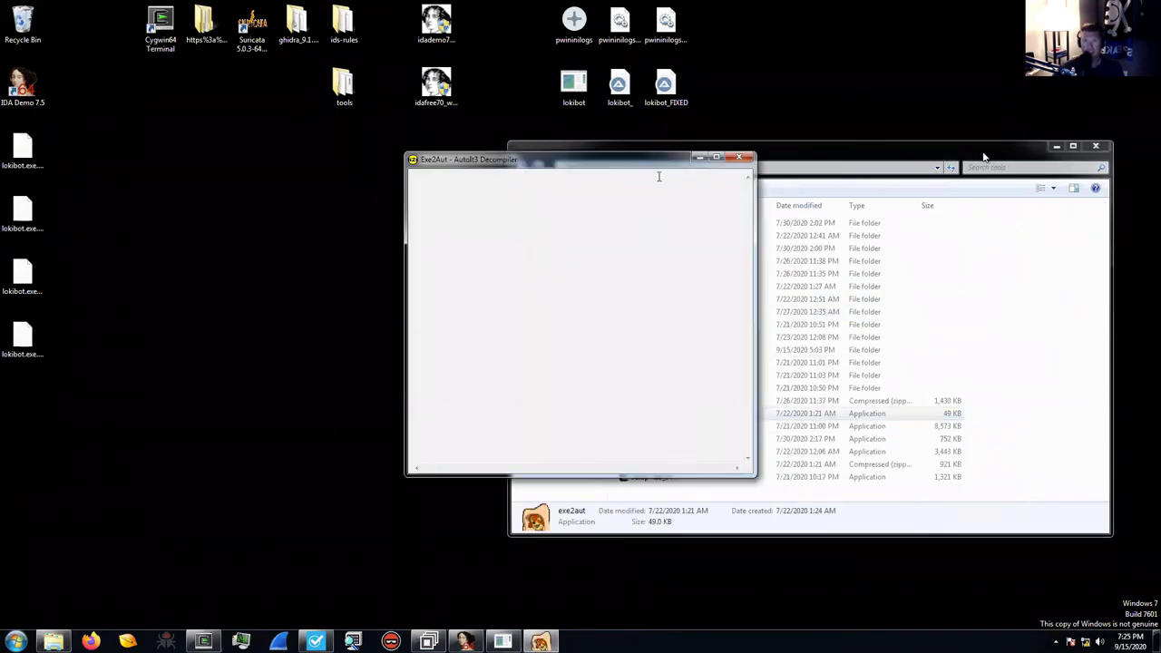
click(1045, 148)
click(1056, 146)
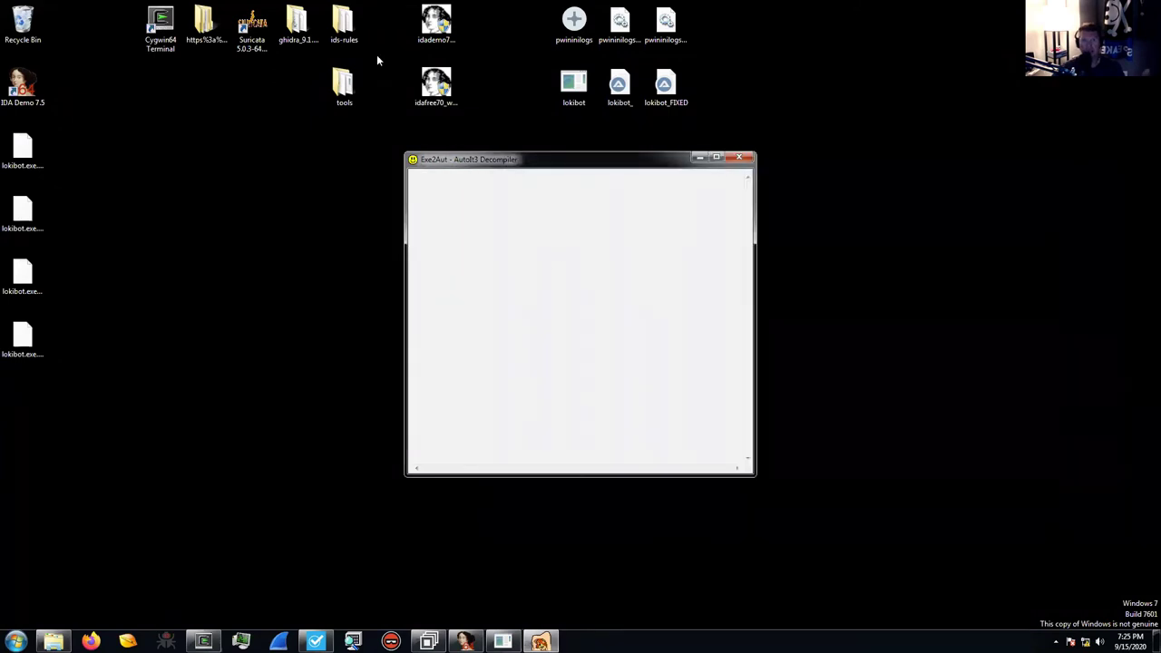
click(595, 82)
drag(598, 80, 575, 272)
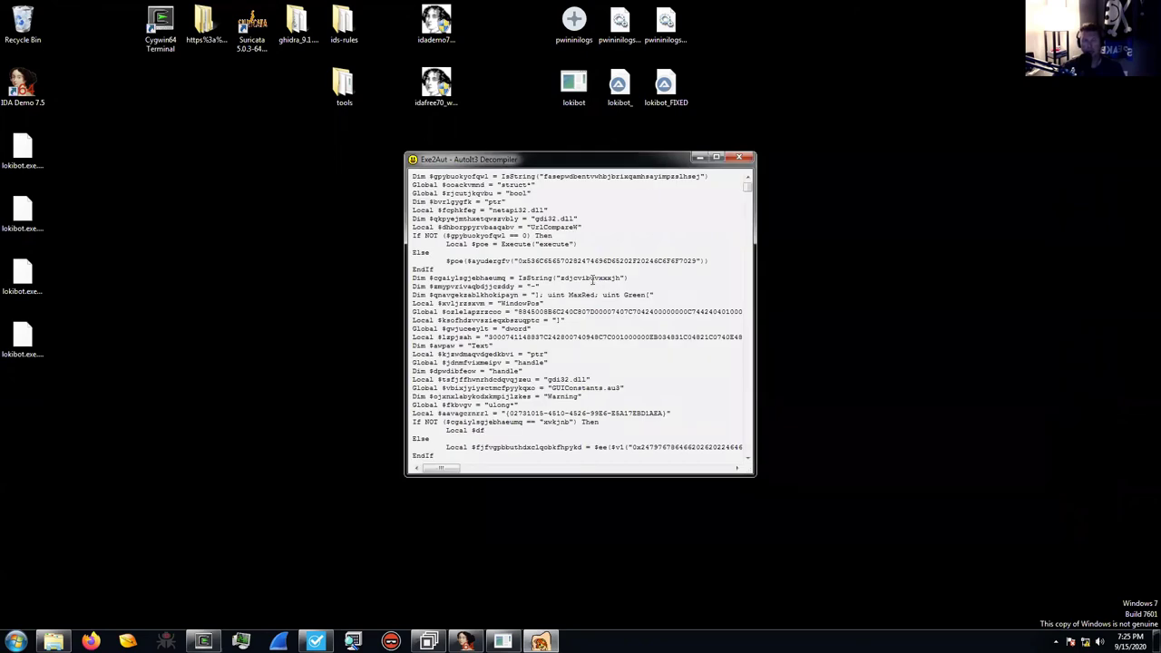
drag(413, 175, 625, 442)
Open the decompiled lokibot_ AutoIt script from the Desktop for editing in SciTE
click(620, 107)
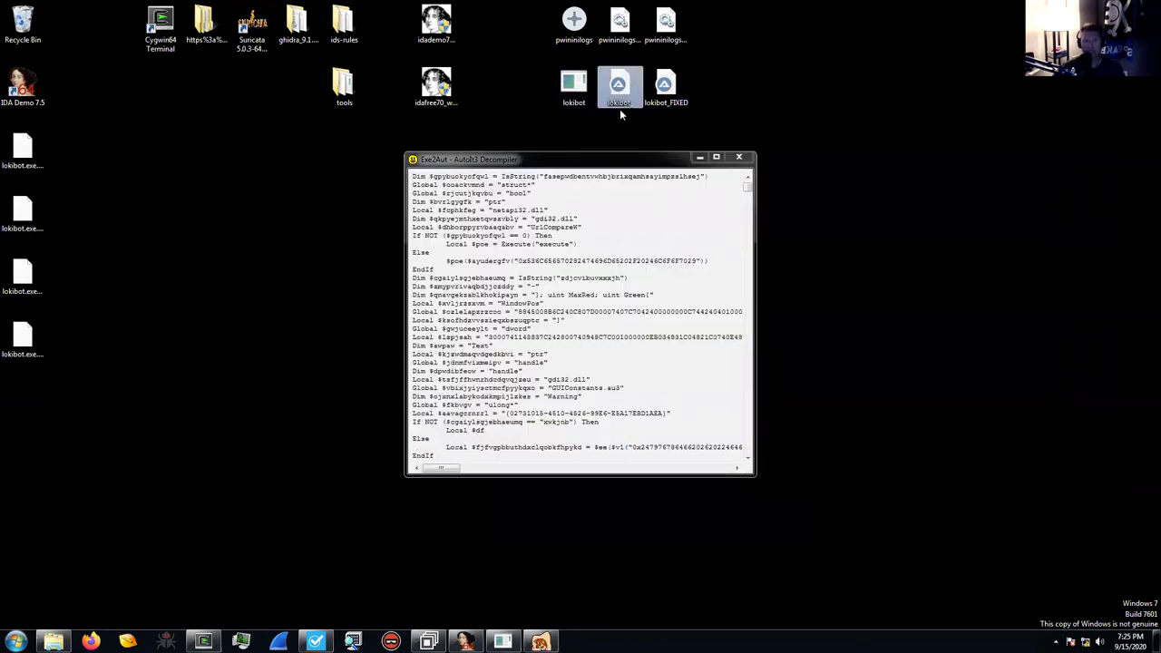
right_click(617, 87)
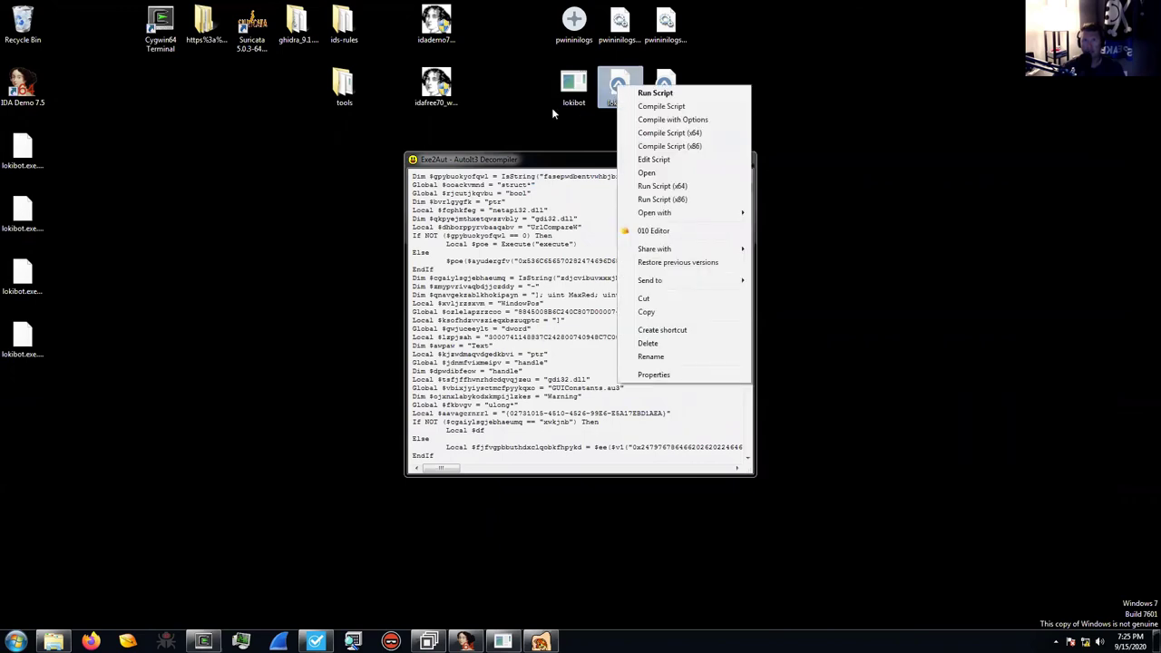
click(552, 107)
click(620, 86)
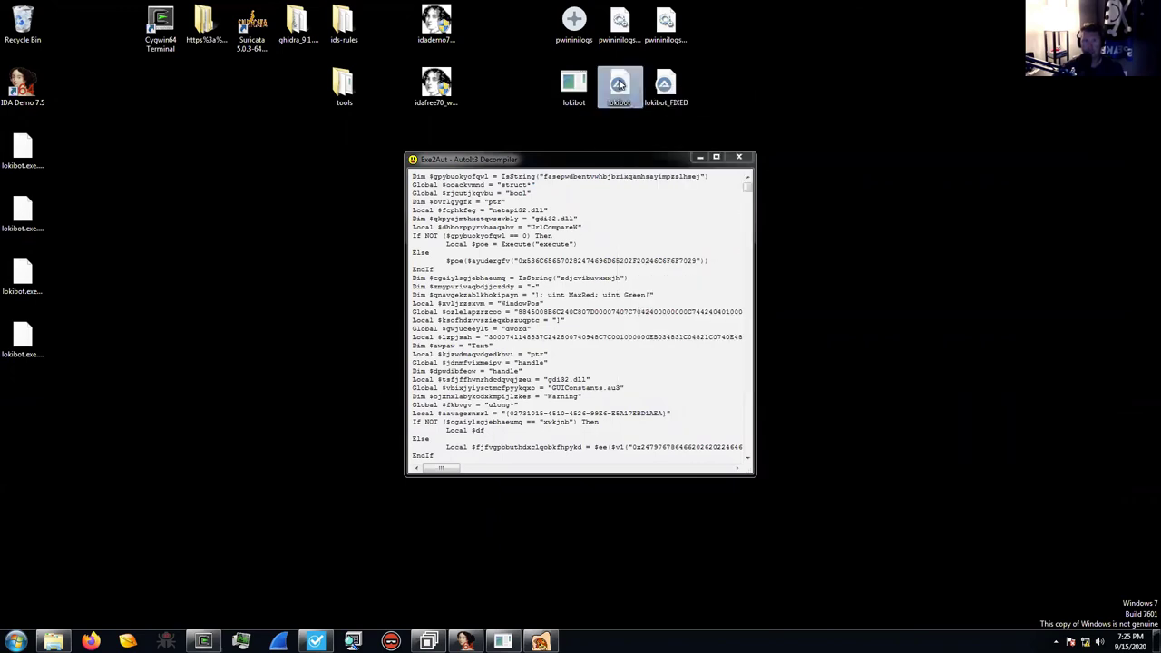
right_click(619, 81)
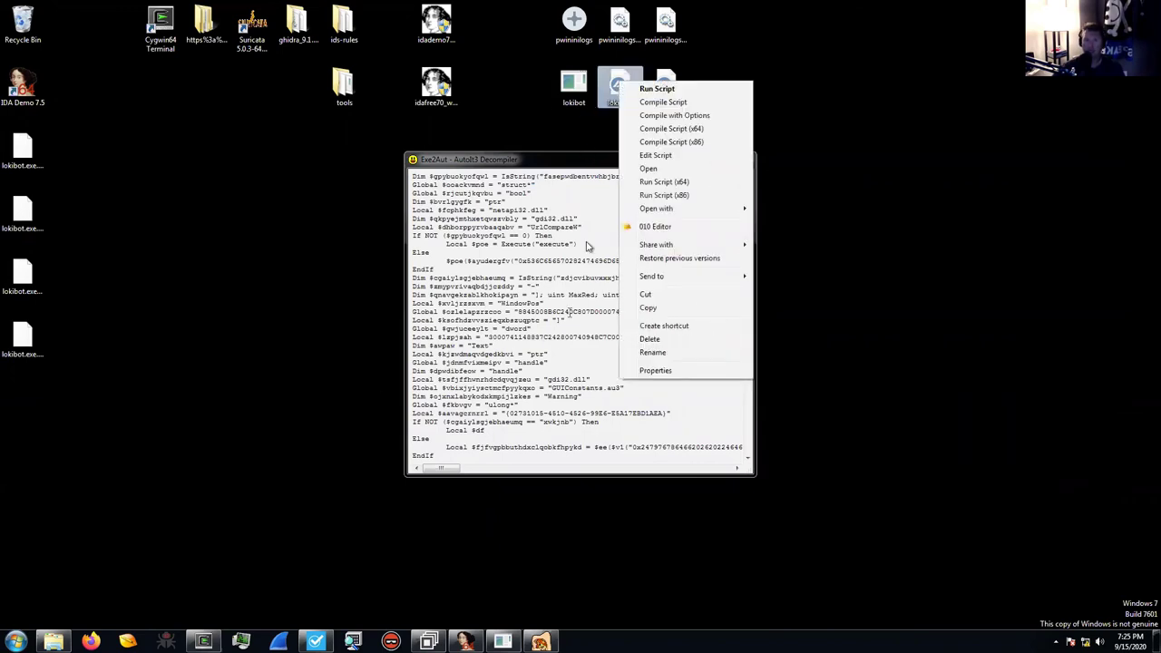
click(658, 156)
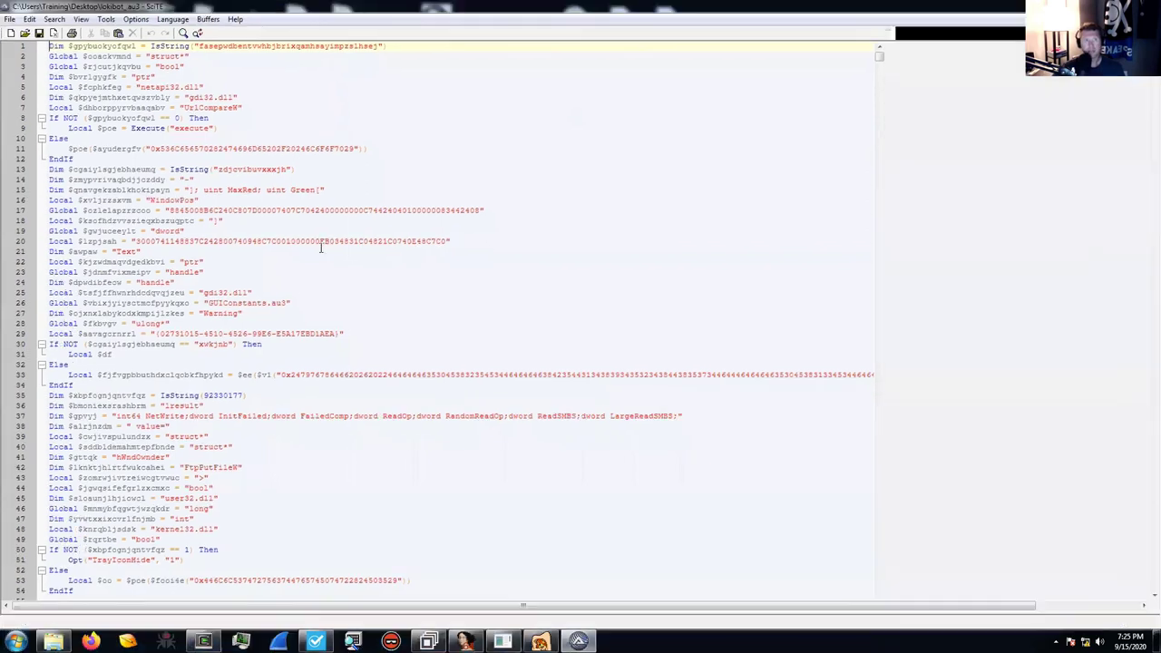
Examine the obfuscated variables, functions and long hex strings from the beginning of the decompiled script toward its end
click(184, 210)
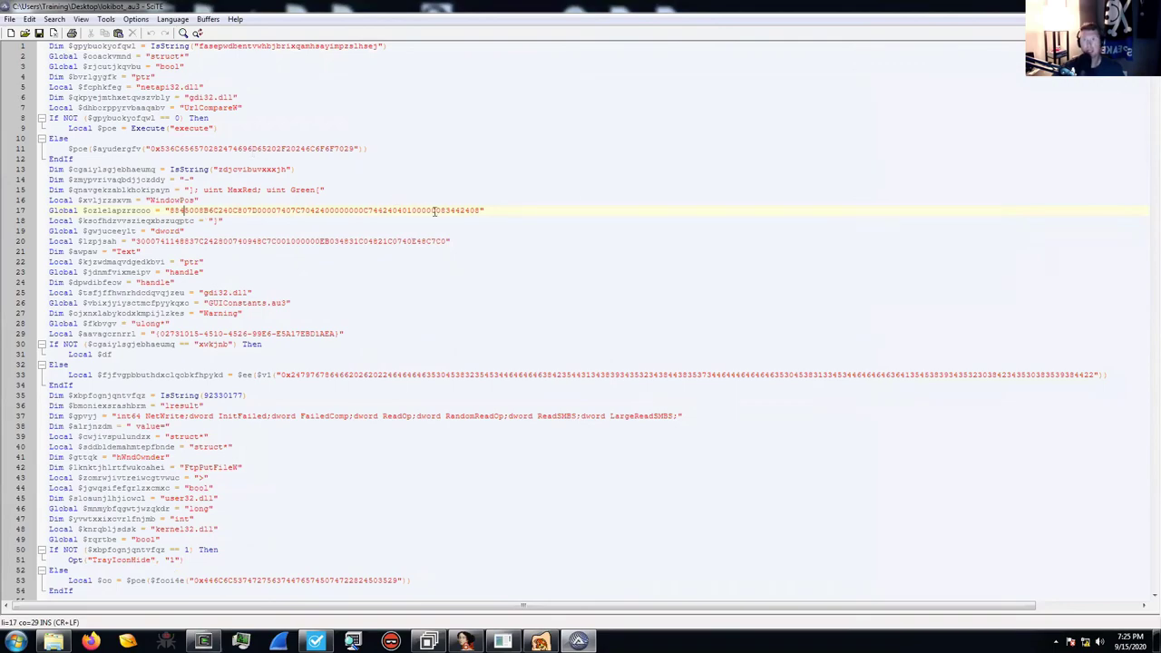
scroll(581, 326, down, 20)
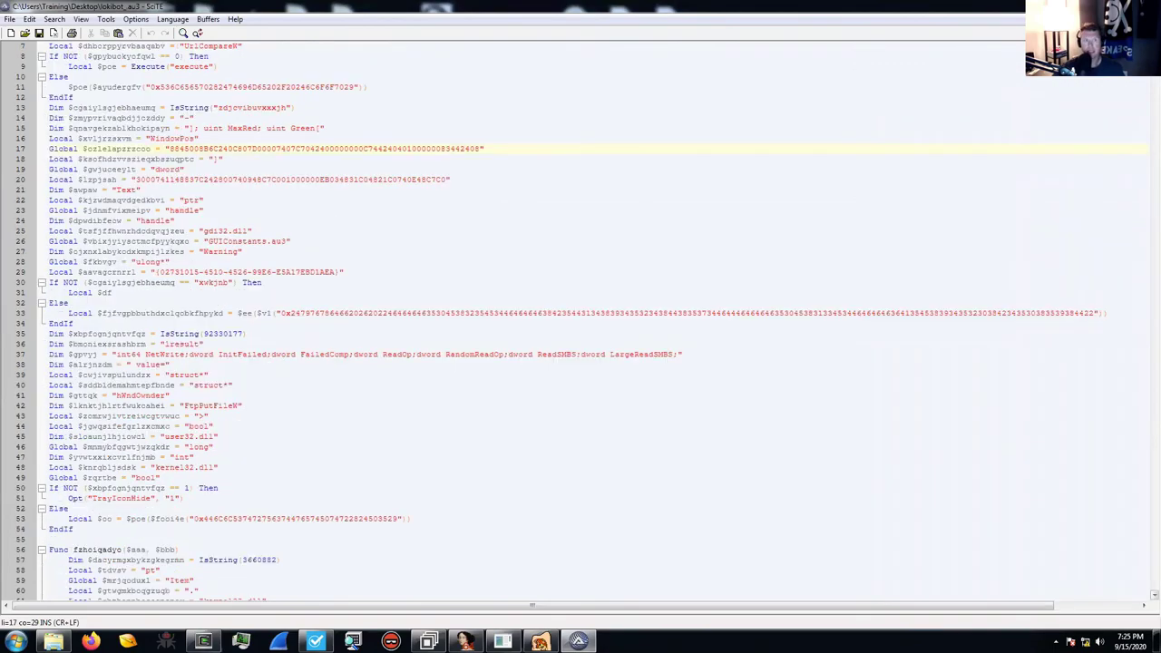
scroll(1125, 86, down, 20)
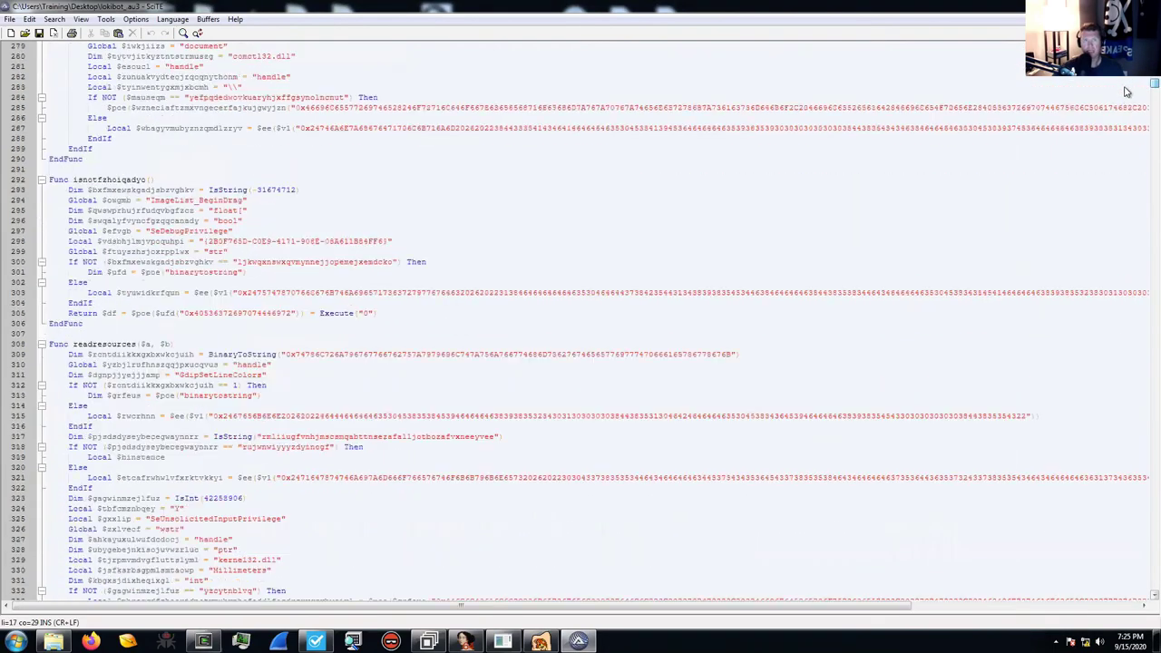
scroll(1125, 218, down, 20)
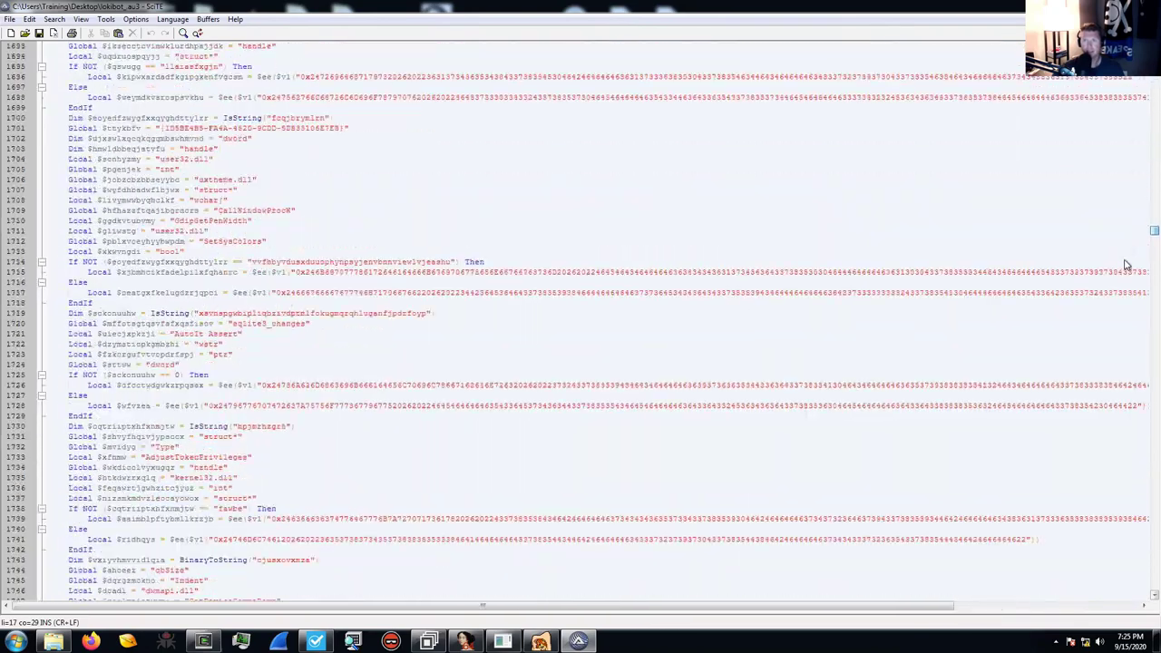
scroll(1124, 488, down, 20)
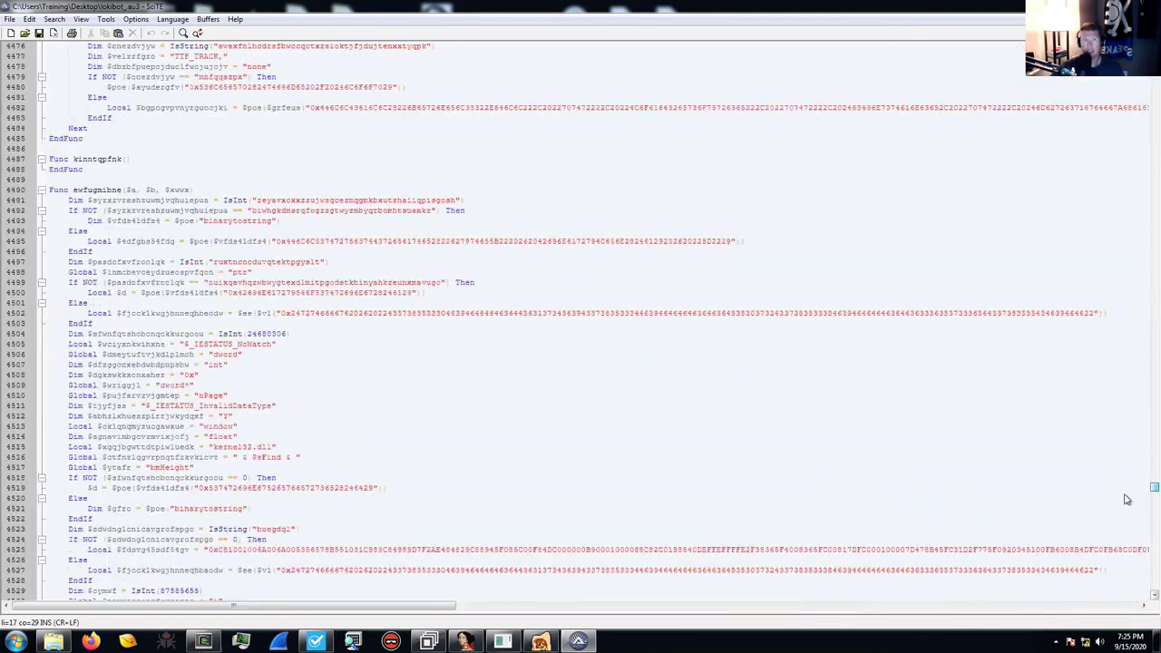
scroll(1125, 545, down, 20)
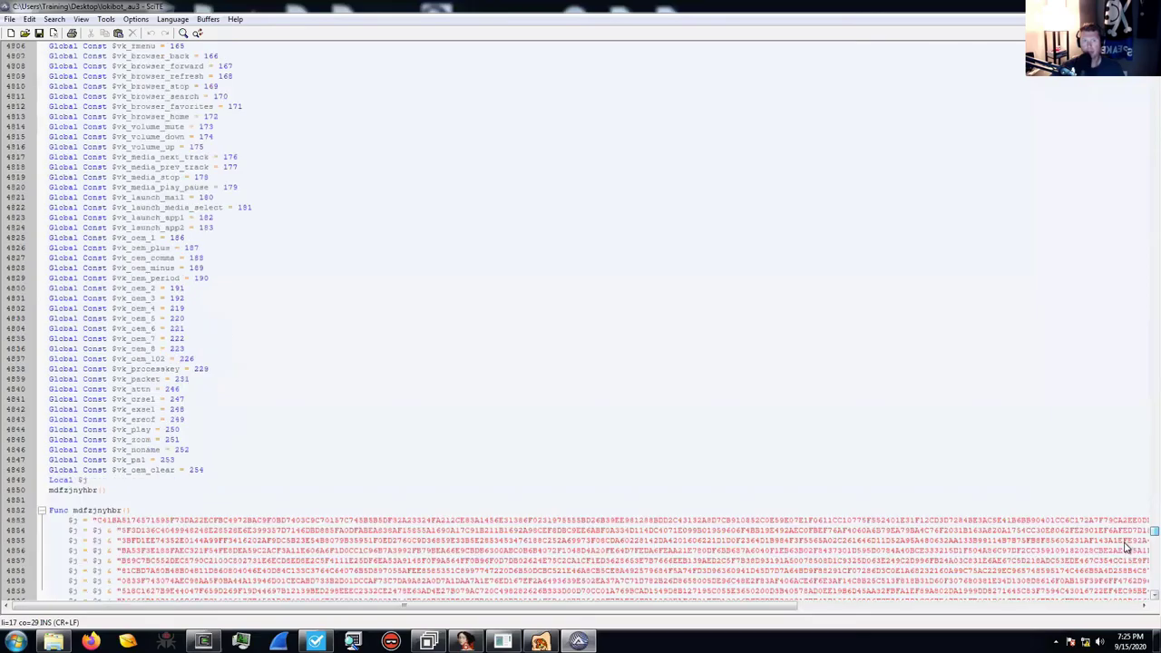
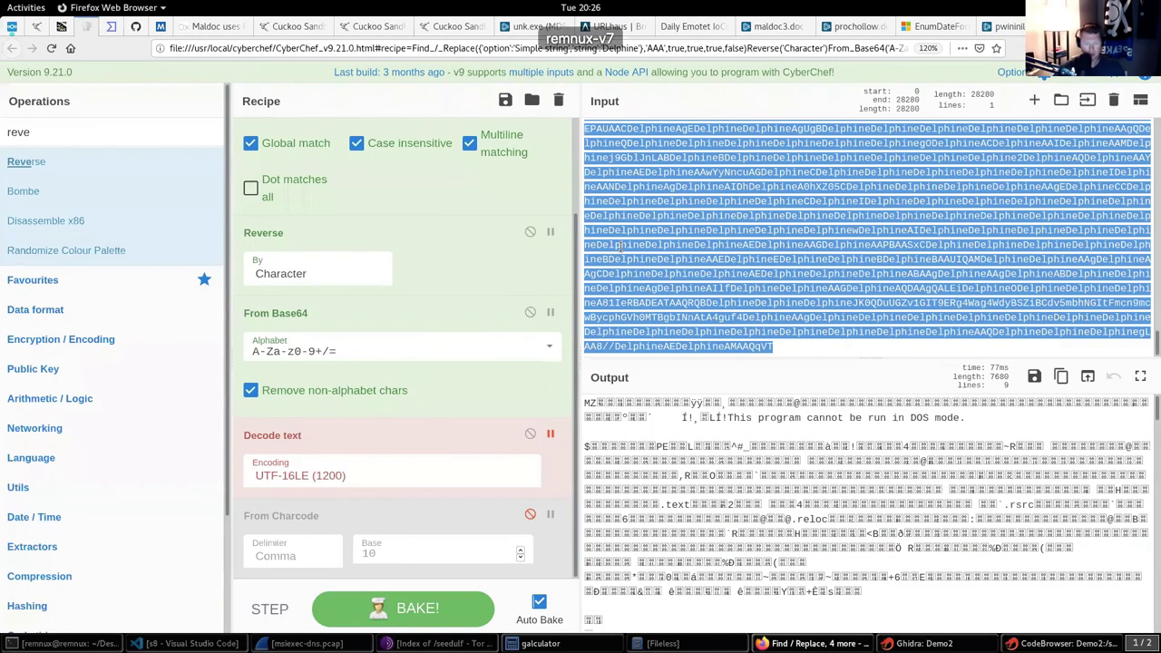
key(Delete)
key(ctrl+v)
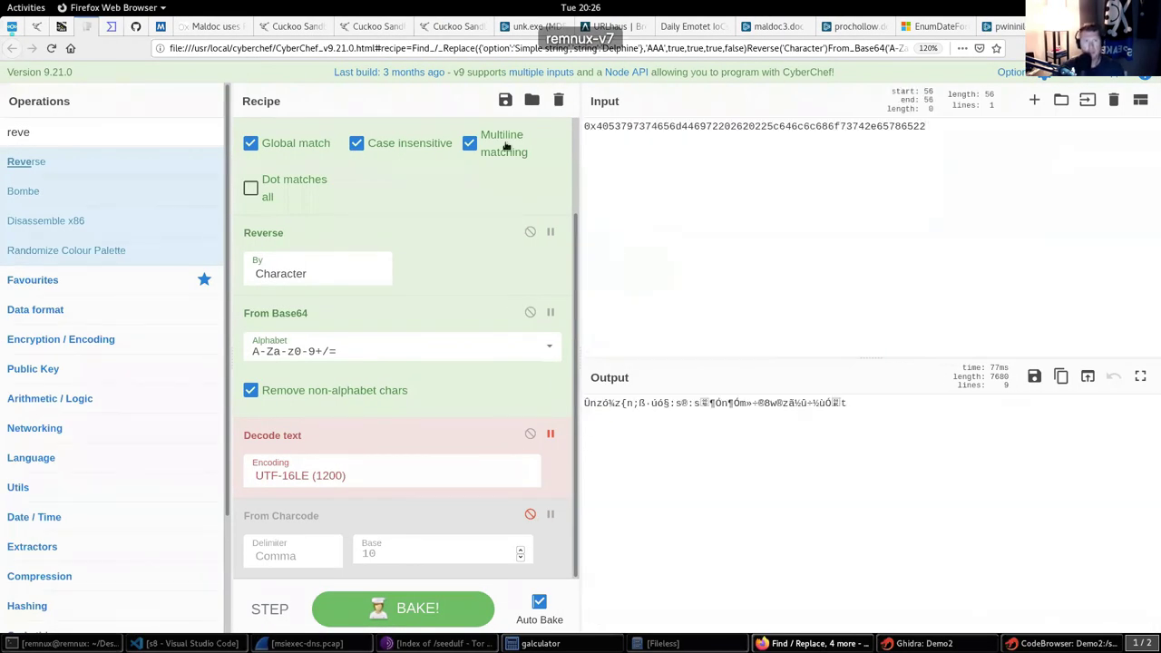
scroll(575, 230, up, 2)
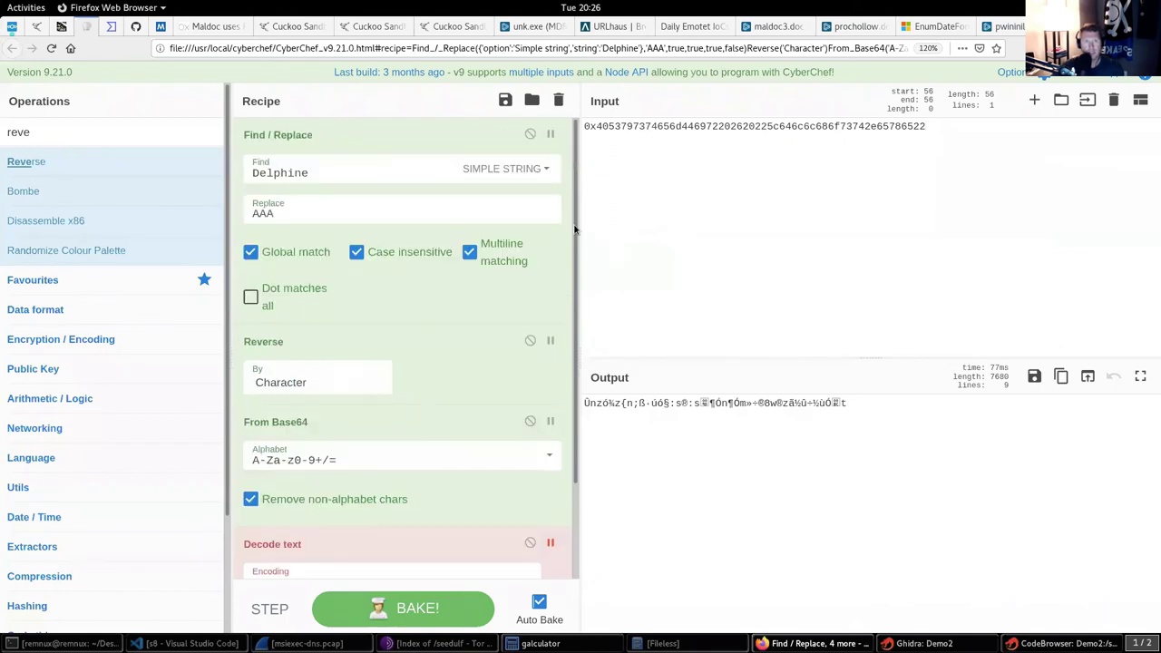
click(529, 135)
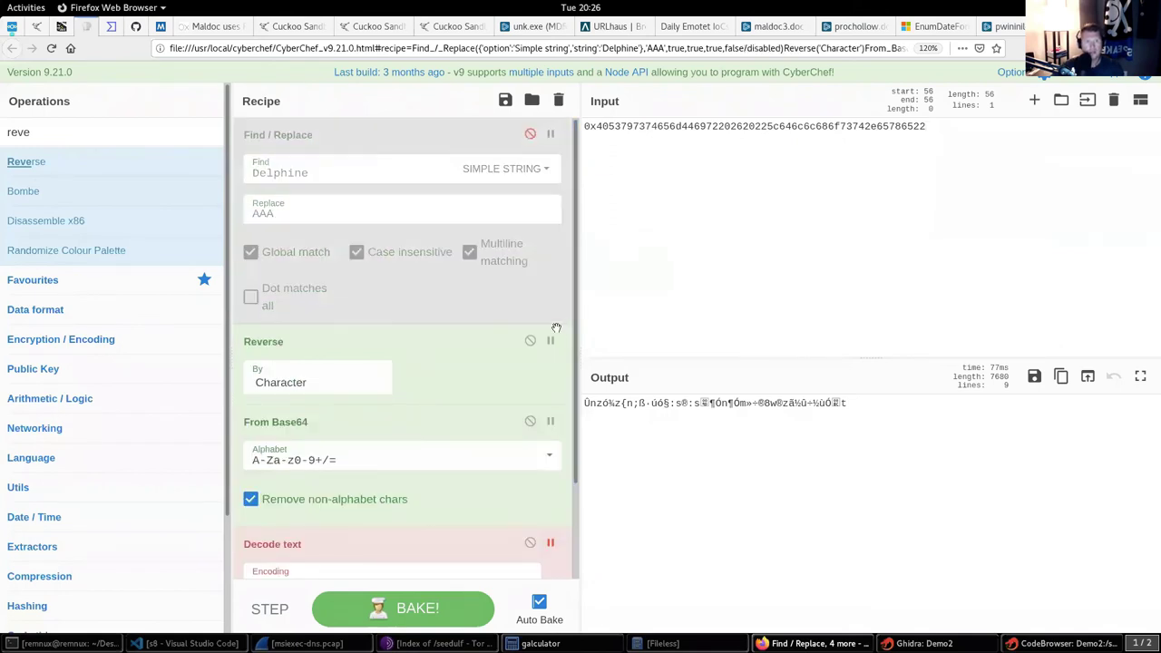
click(529, 340)
click(530, 421)
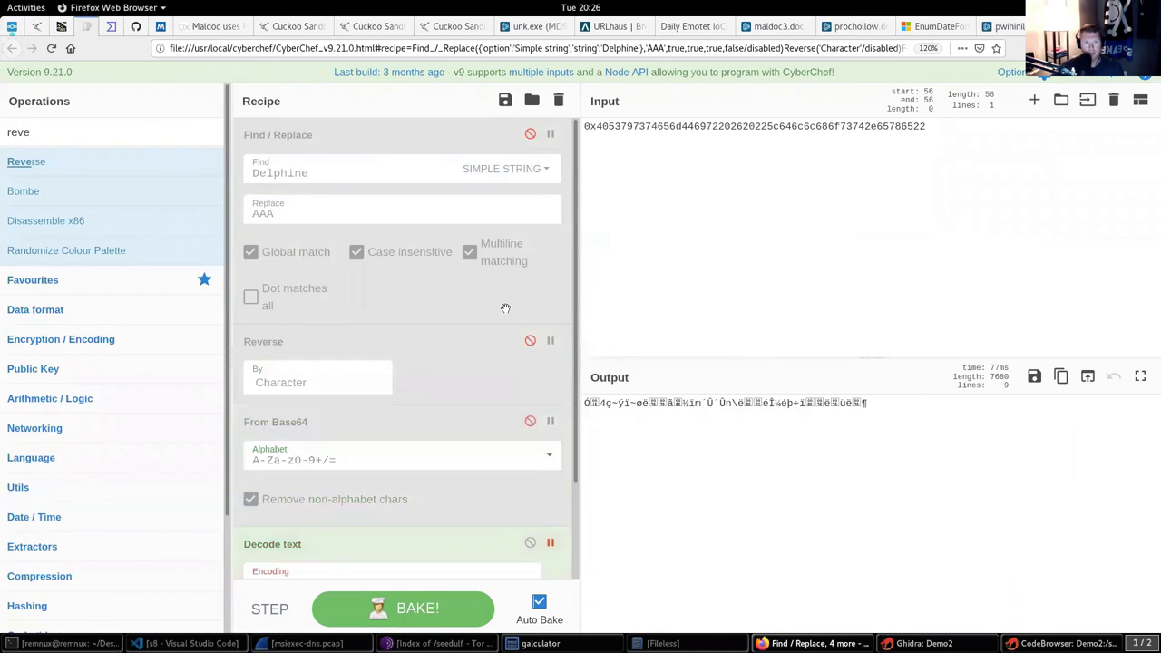
scroll(506, 308, down, 2)
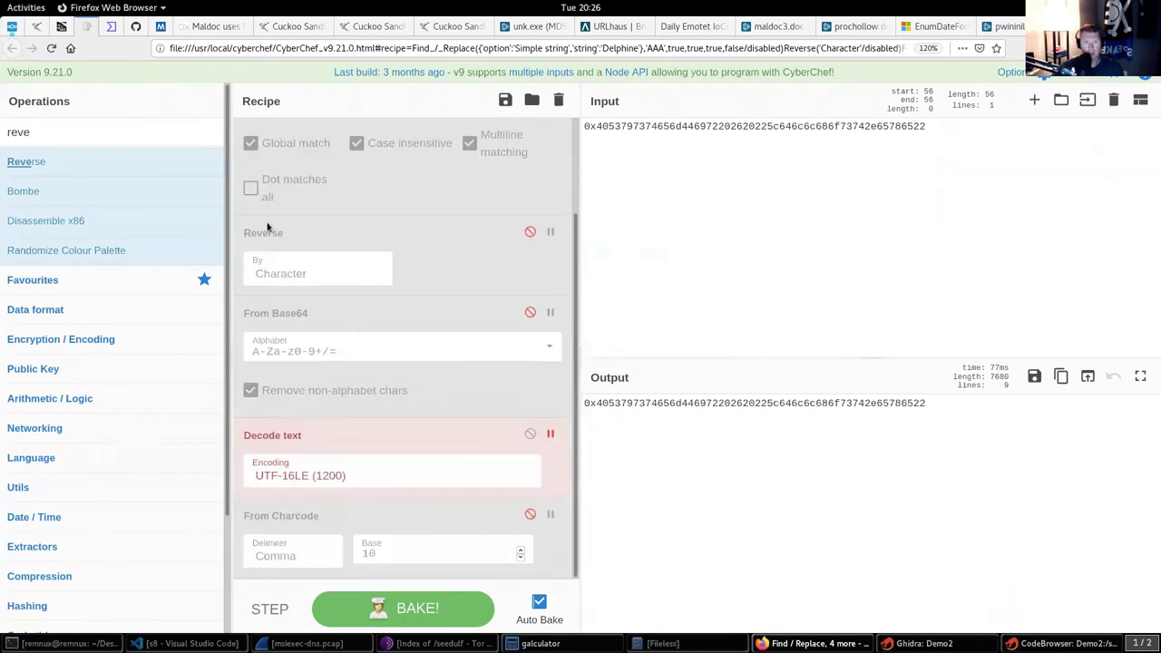
click(99, 132)
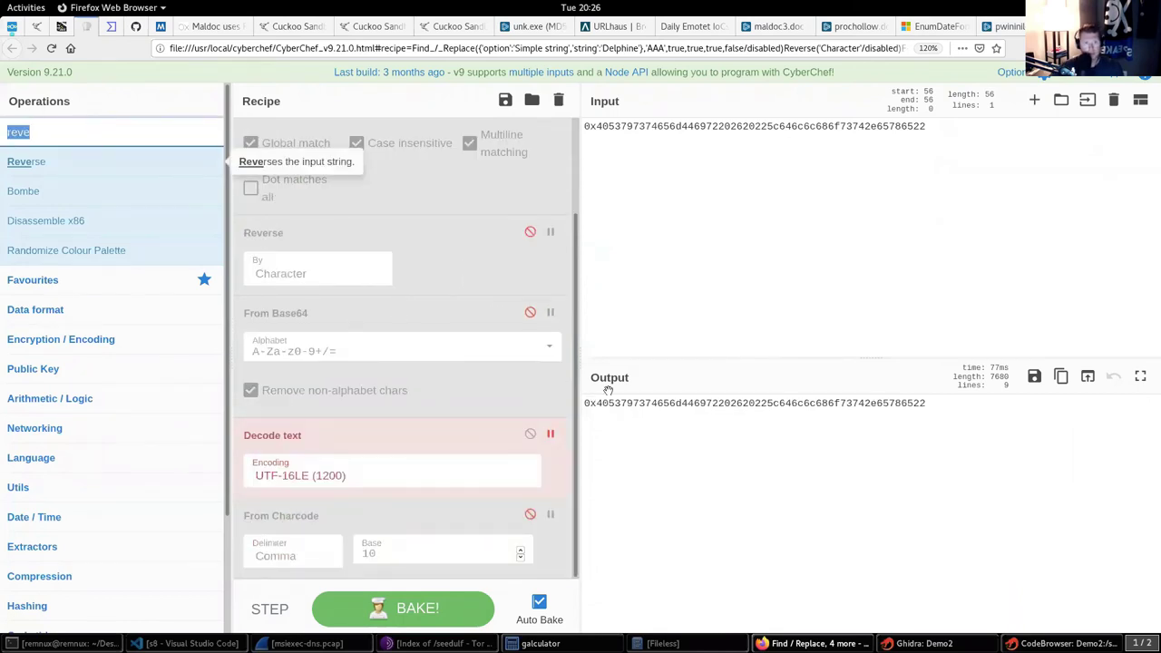
click(529, 434)
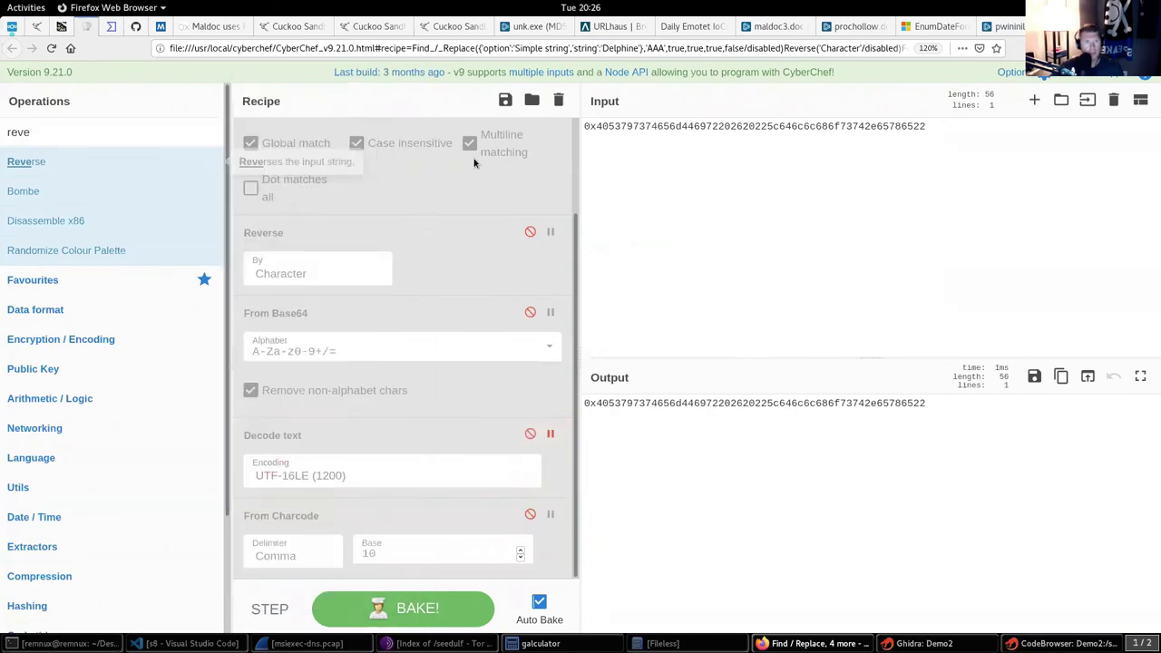
Remove the Find / Replace, Reverse, From Base64 and From Charcode operations from the recipe
drag(394, 187, 141, 252)
click(369, 182)
click(362, 181)
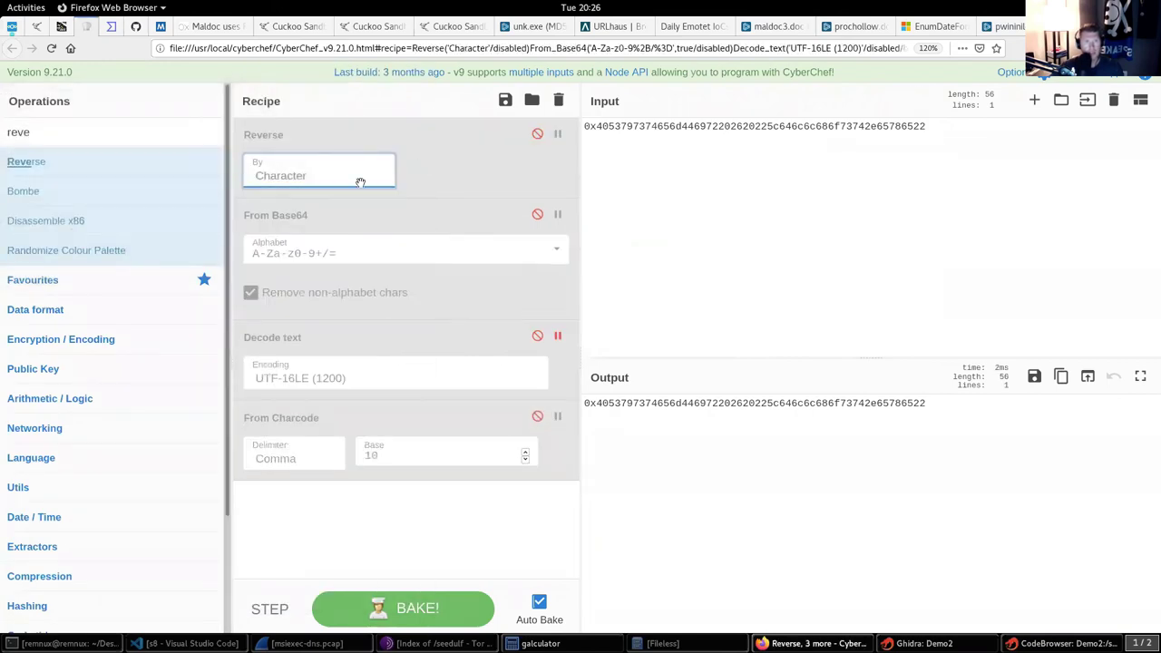
drag(336, 192, 205, 227)
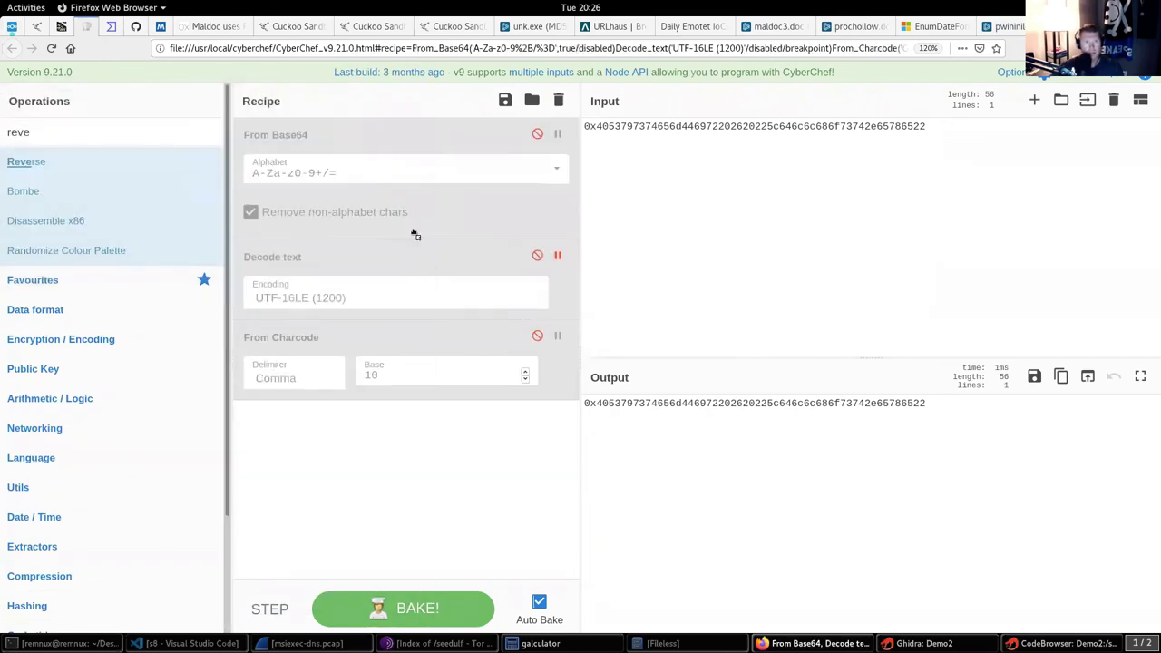
double_click(415, 234)
drag(363, 223, 101, 296)
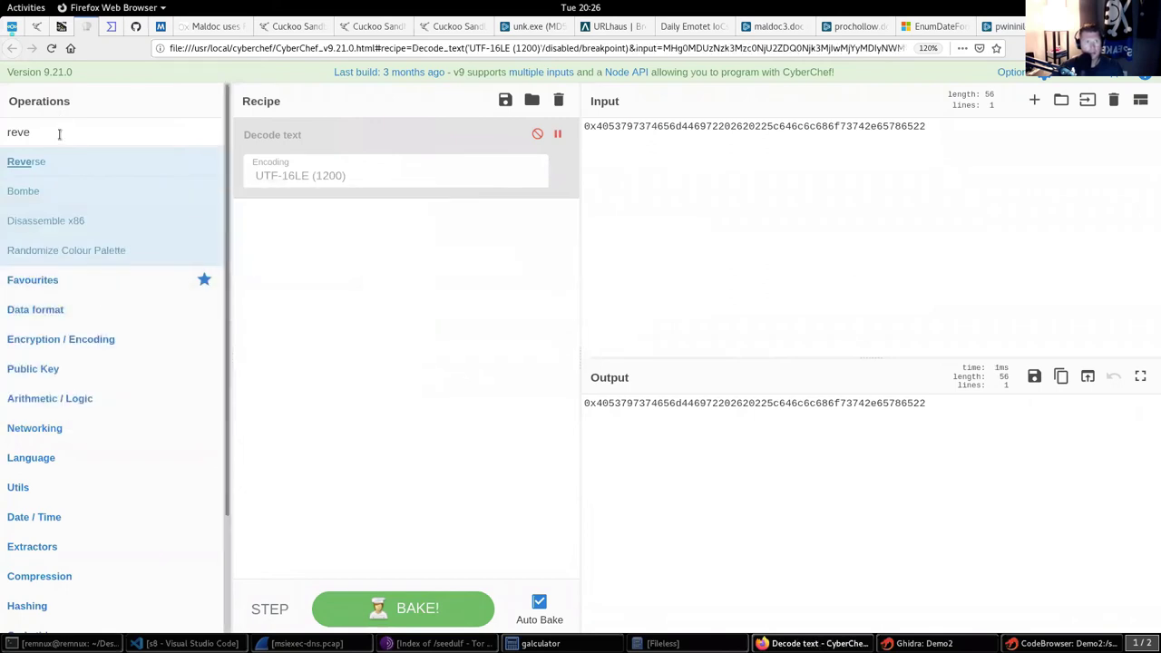
Find the From Hex operation and add it to the recipe after Decode text with the Auto delimiter
double_click(57, 133)
text(from hex)
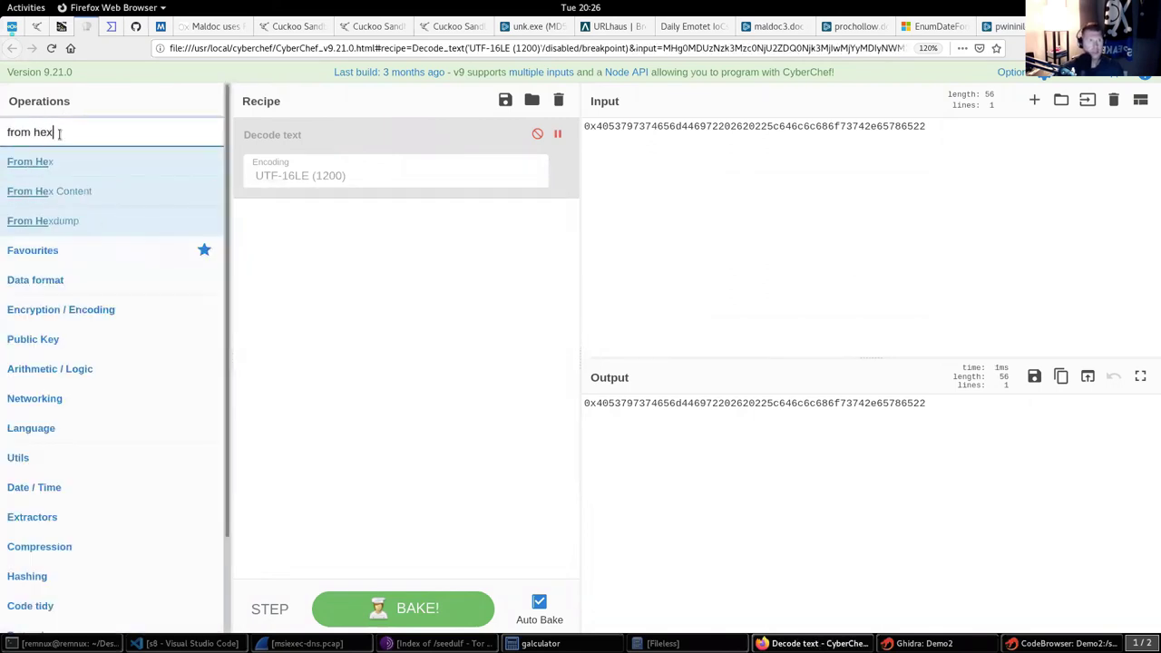
drag(36, 162, 349, 282)
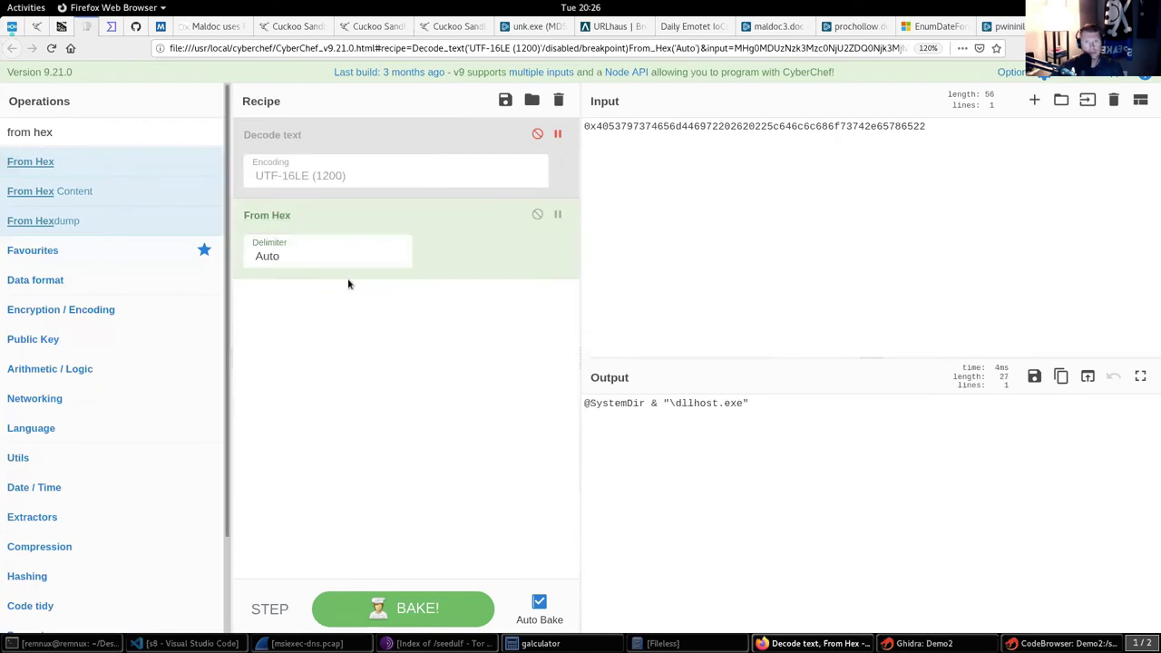
Compare the hex input with the decoded output and highlight the \dllhost.exe part of the path
click(611, 159)
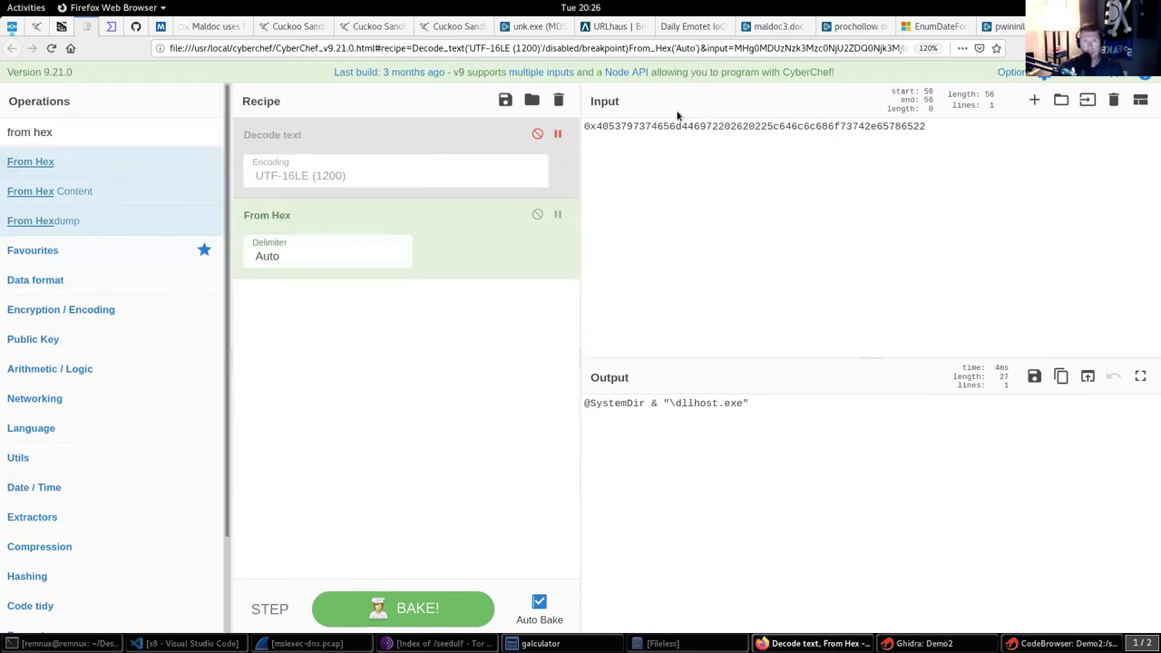
drag(606, 125, 715, 139)
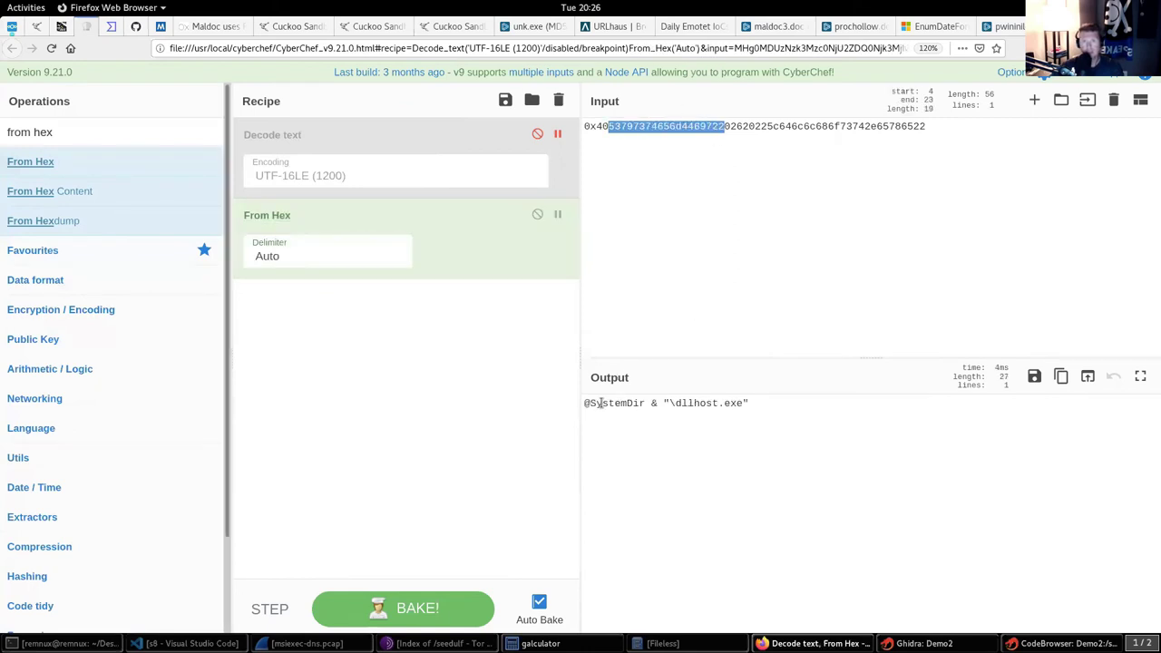
click(597, 402)
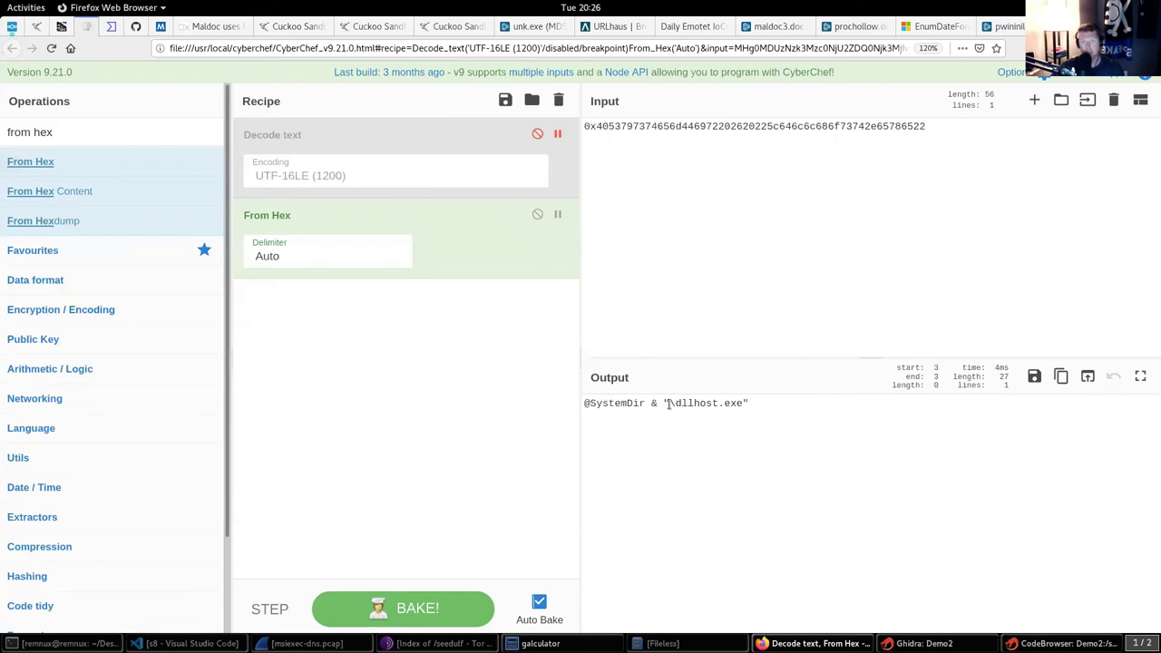
drag(669, 405, 749, 404)
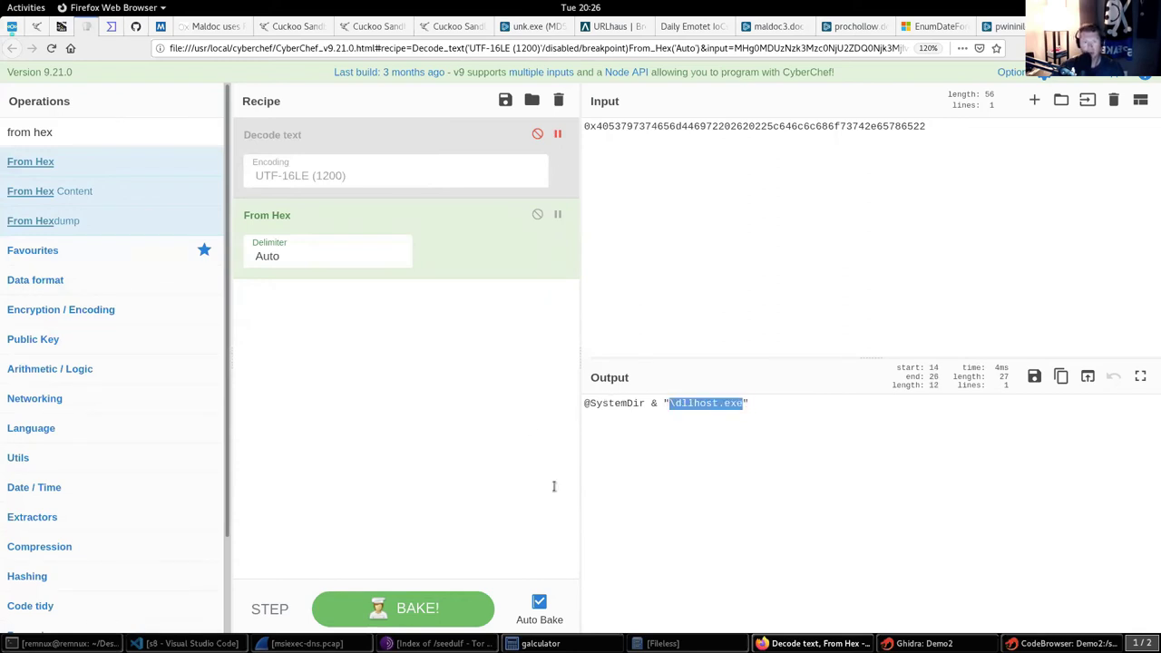
Return to the Win7x64Ent_RingZero virtual machine, put the script editor away, and clear the text selection in Exe2Aut
key(ctrl+alt+Right)
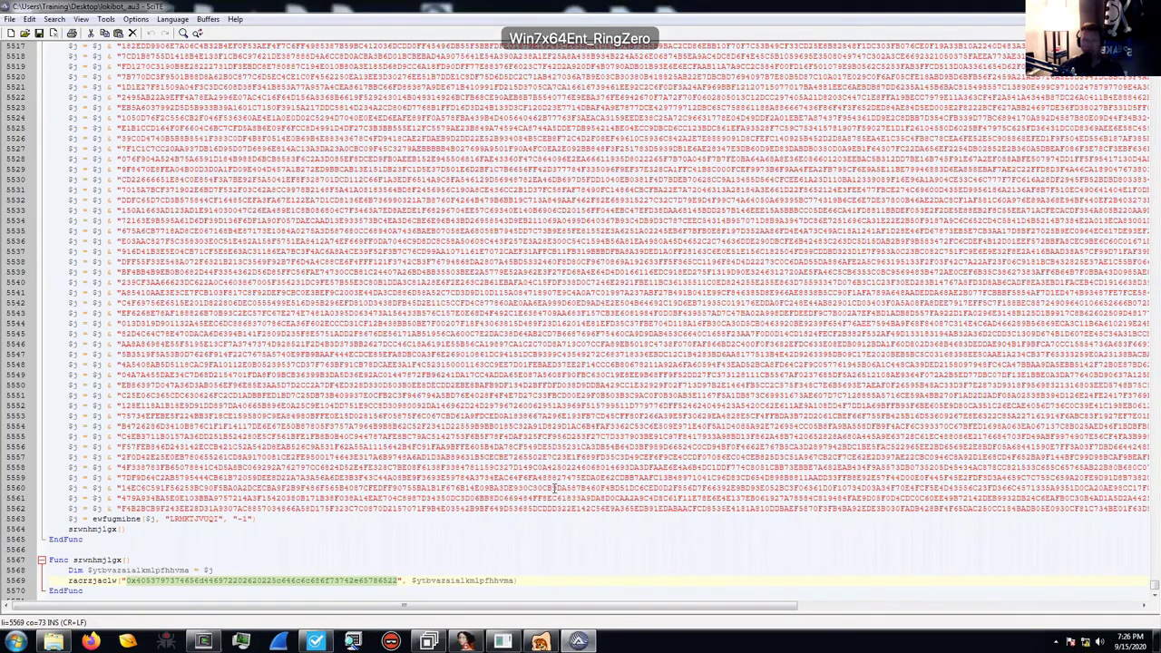
key(ctrl+alt+Left)
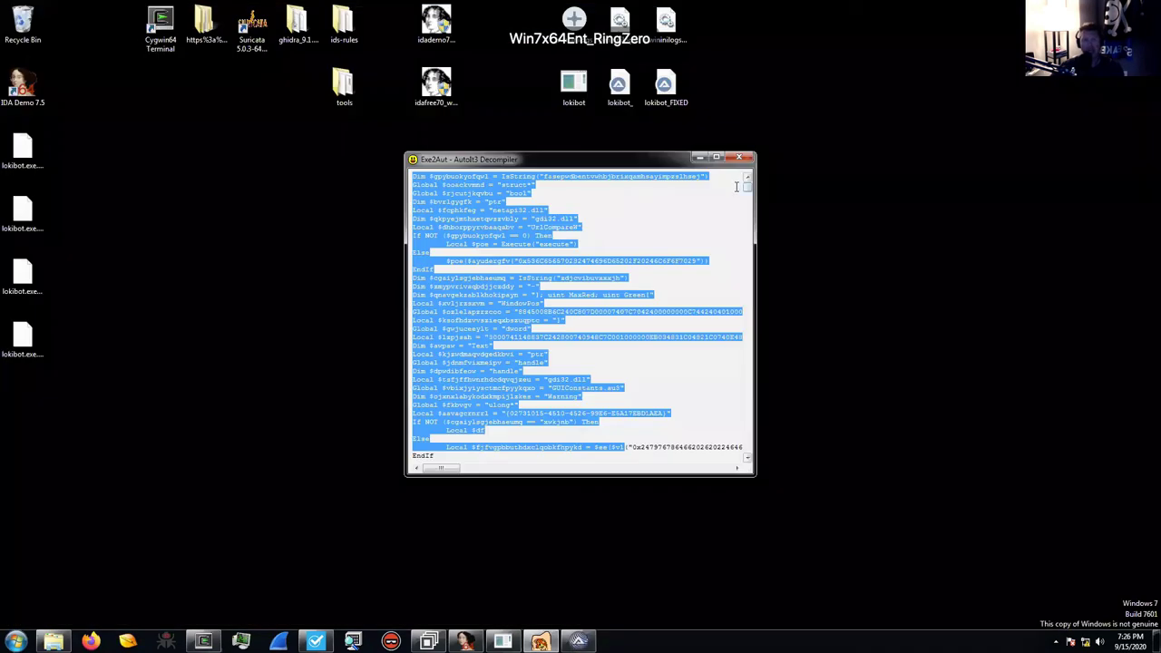
click(662, 268)
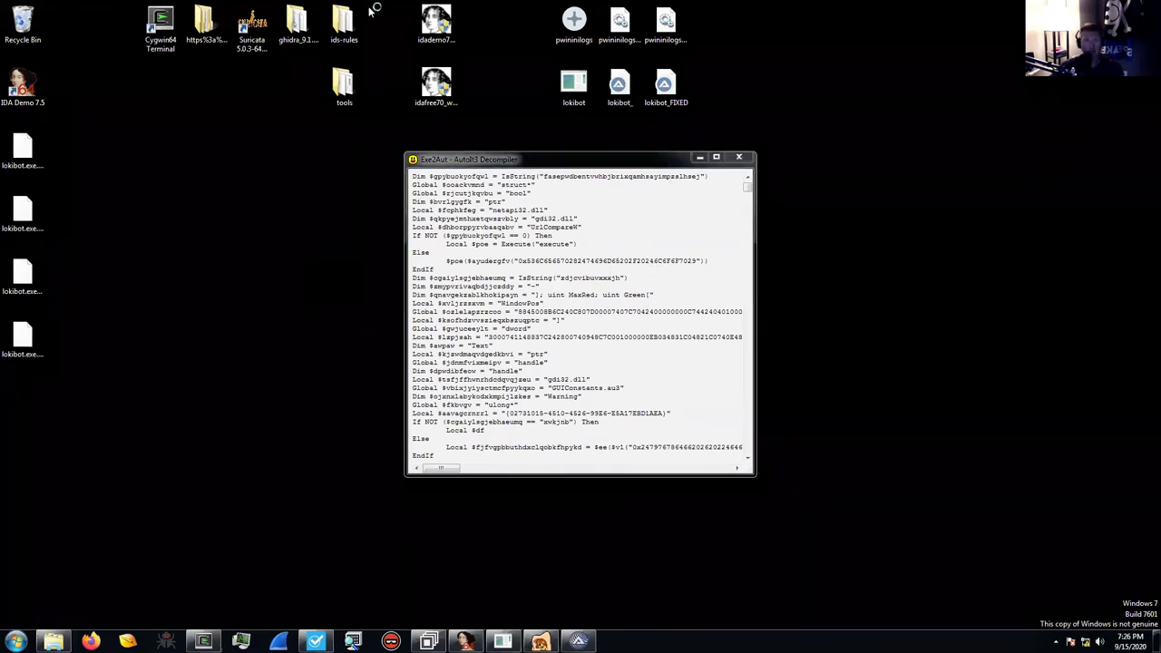
mouse_move(363, 4)
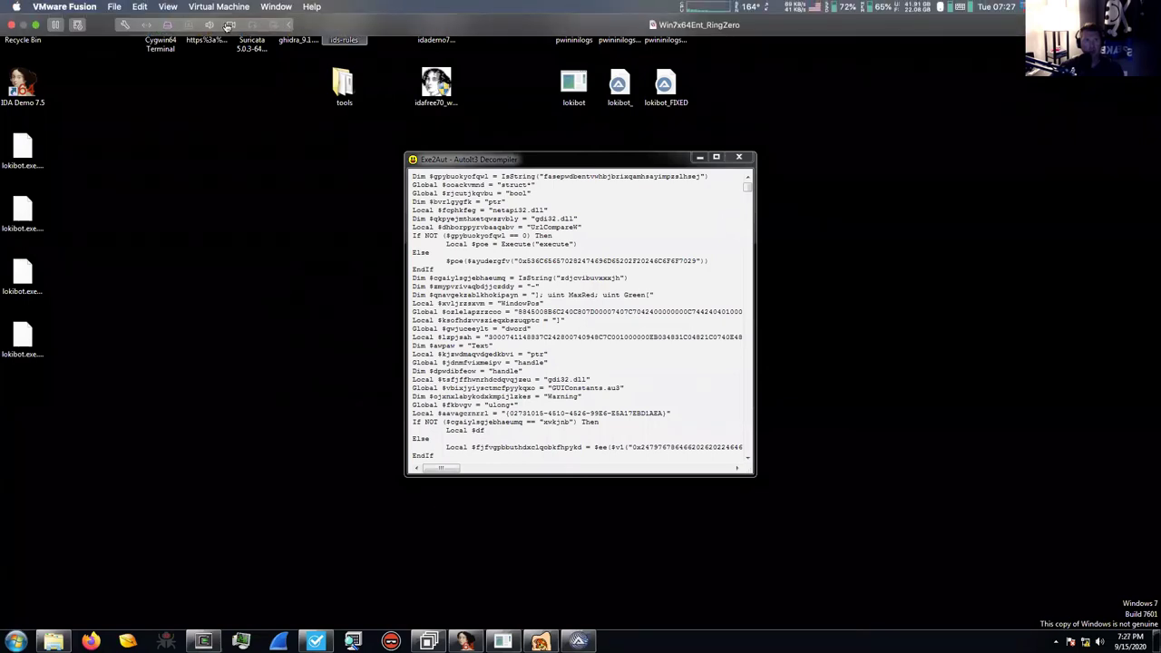
Open a command prompt in the virtual machine and change to the Desktop\tools folder
click(152, 26)
click(178, 324)
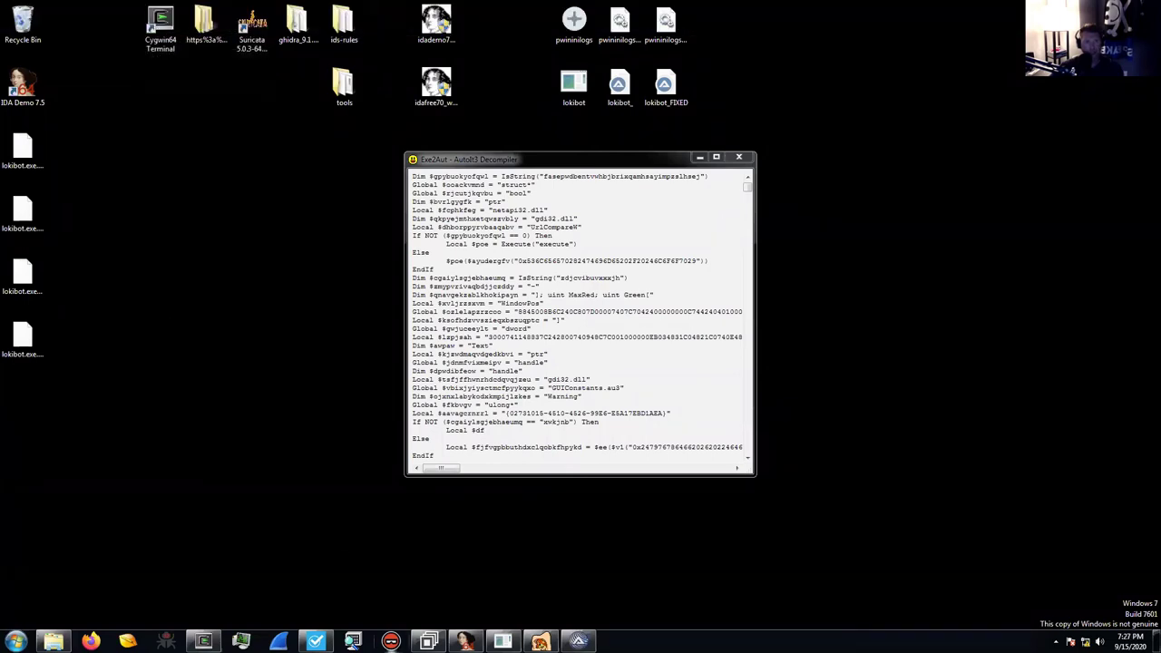
key(super)
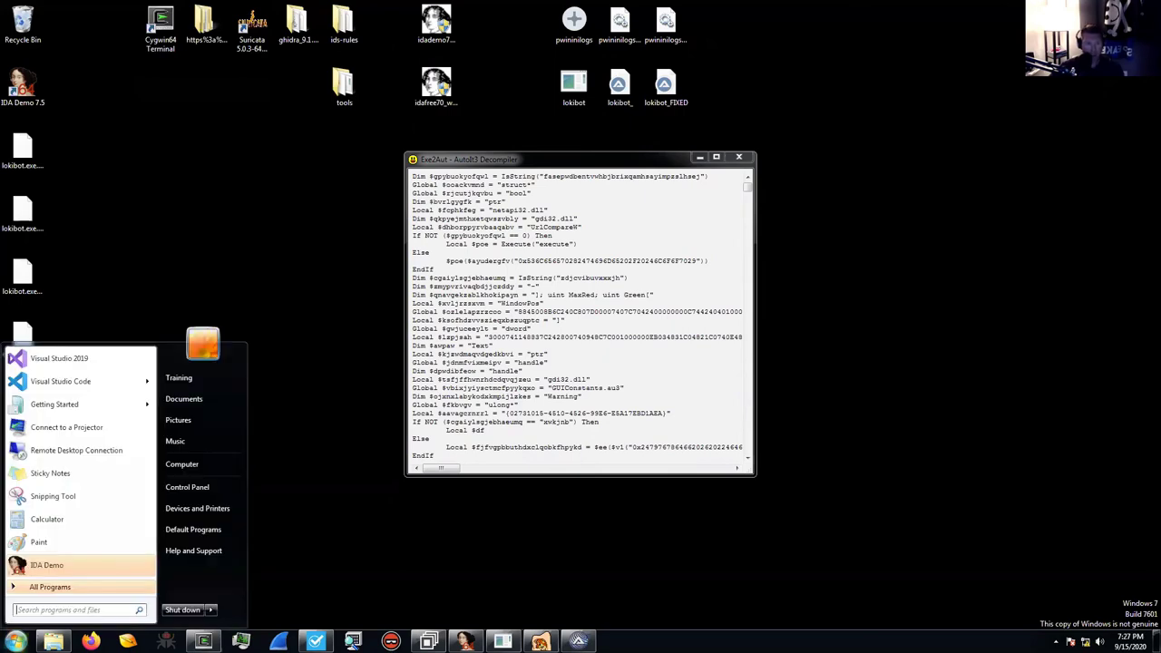
text(cmd)
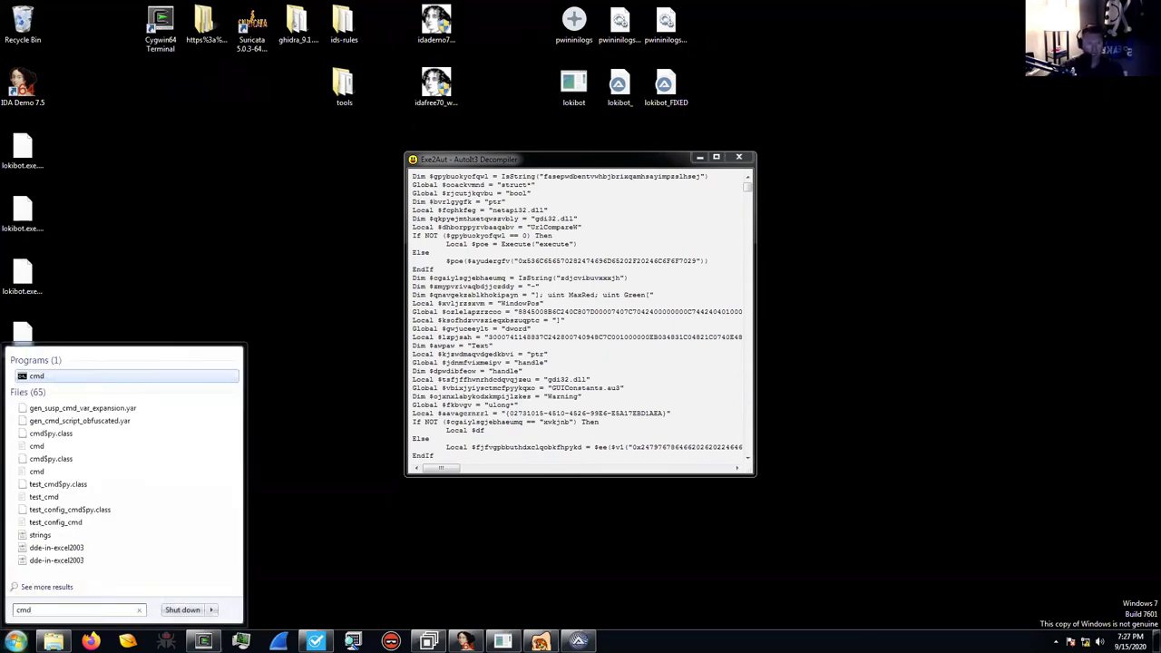
key(Return)
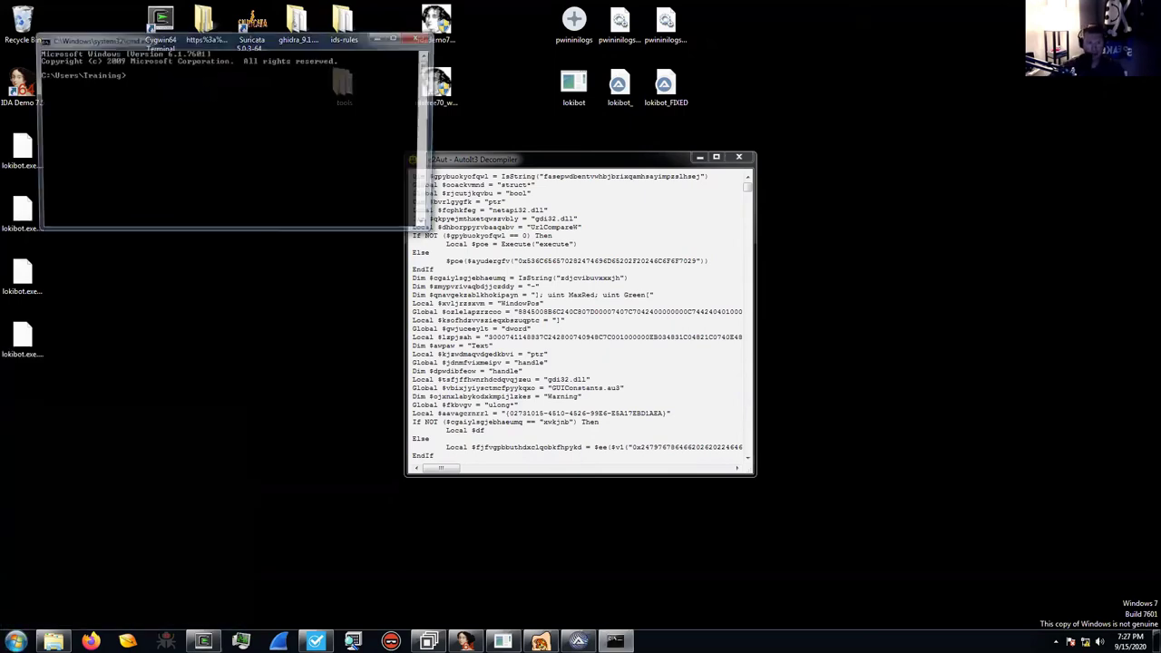
drag(184, 41, 214, 89)
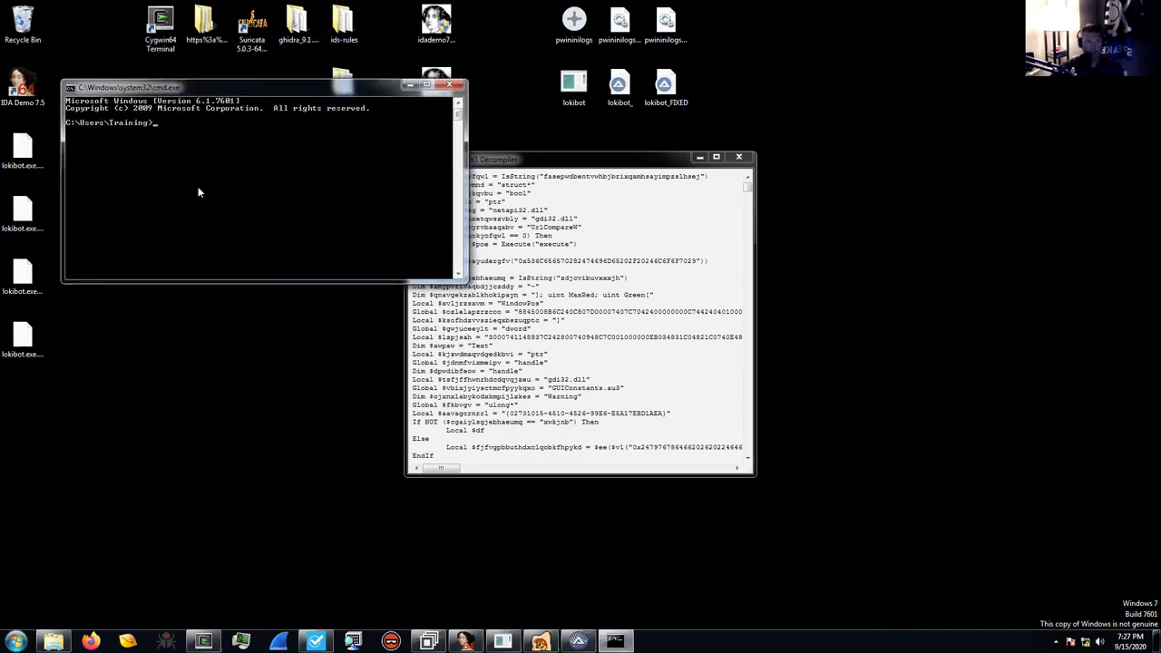
text(cd Templates)
key(Return)
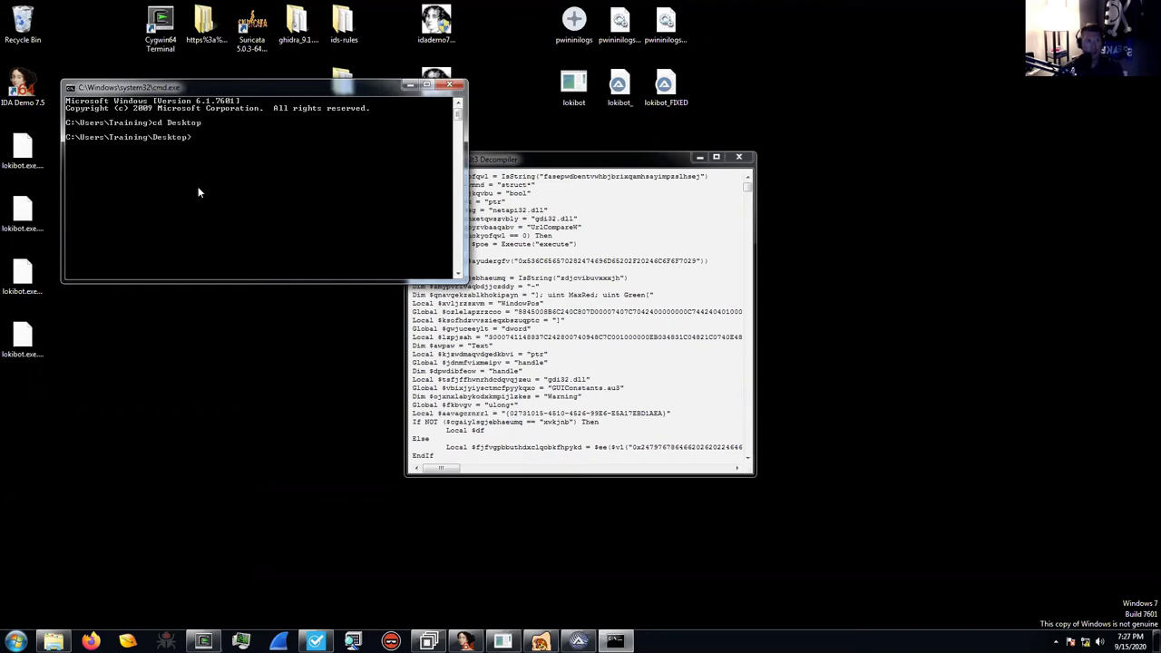
key(Return)
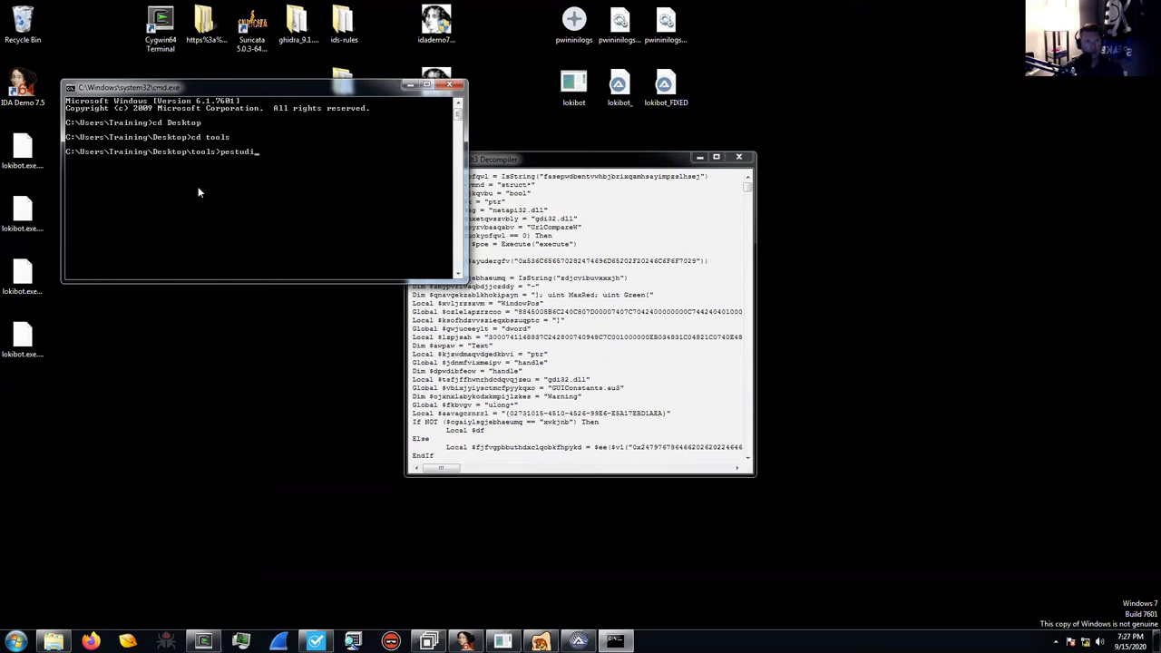
List the contents of the tools folder and enter hollows_hunter64.exe at the prompt without running it
text(p)
key(BackSpace)
text(dir)
key(Return)
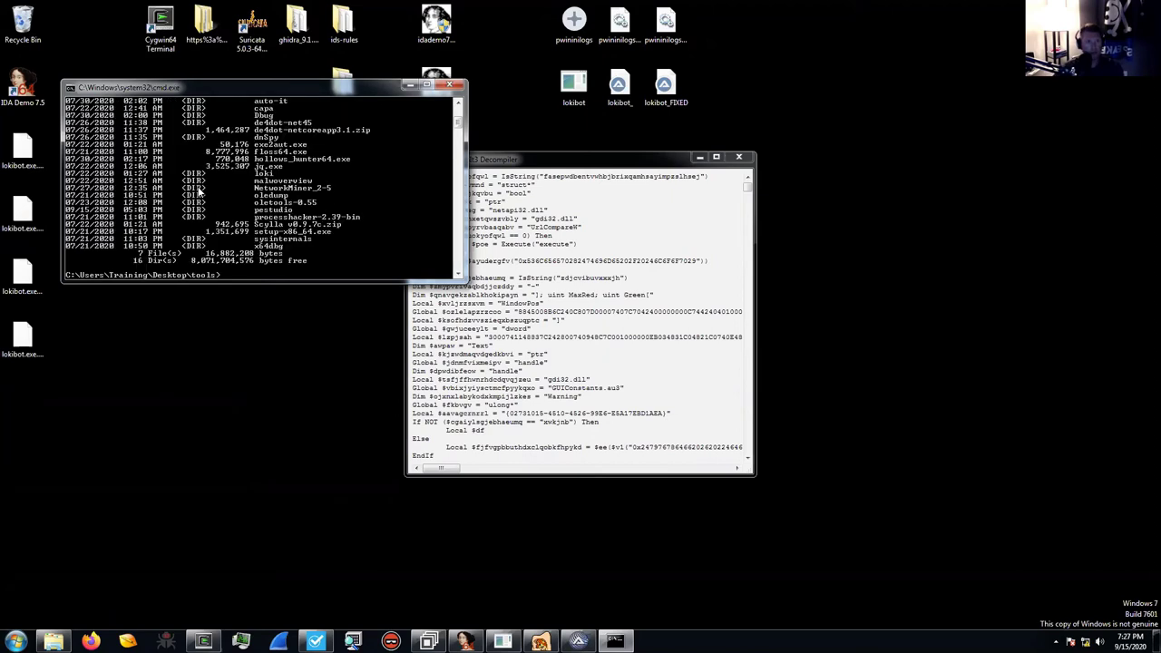
scroll(243, 186, up, 2)
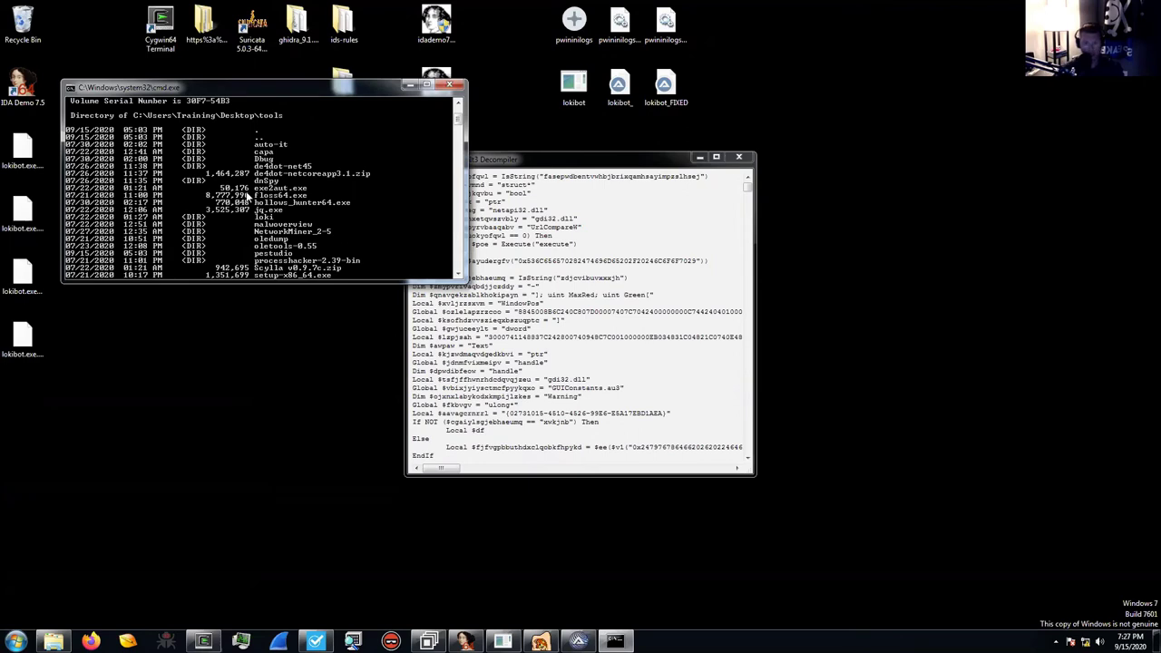
text(h)
key(Tab)
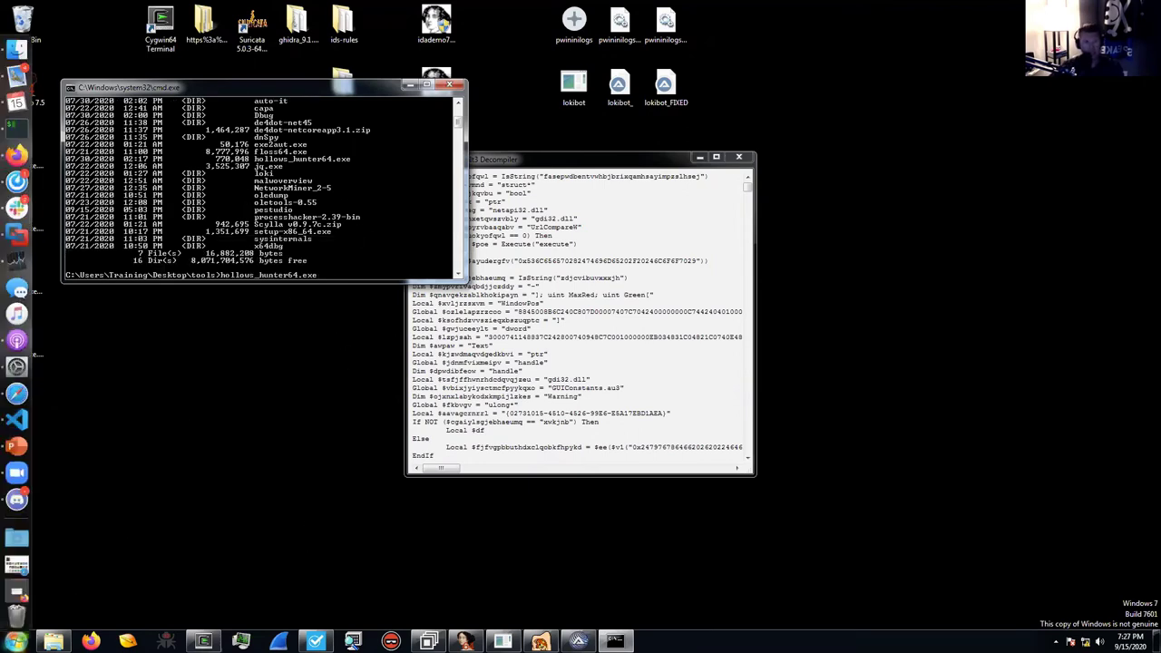
Open a second command prompt, move it clear of the first, and change to the Desktop folder
click(17, 641)
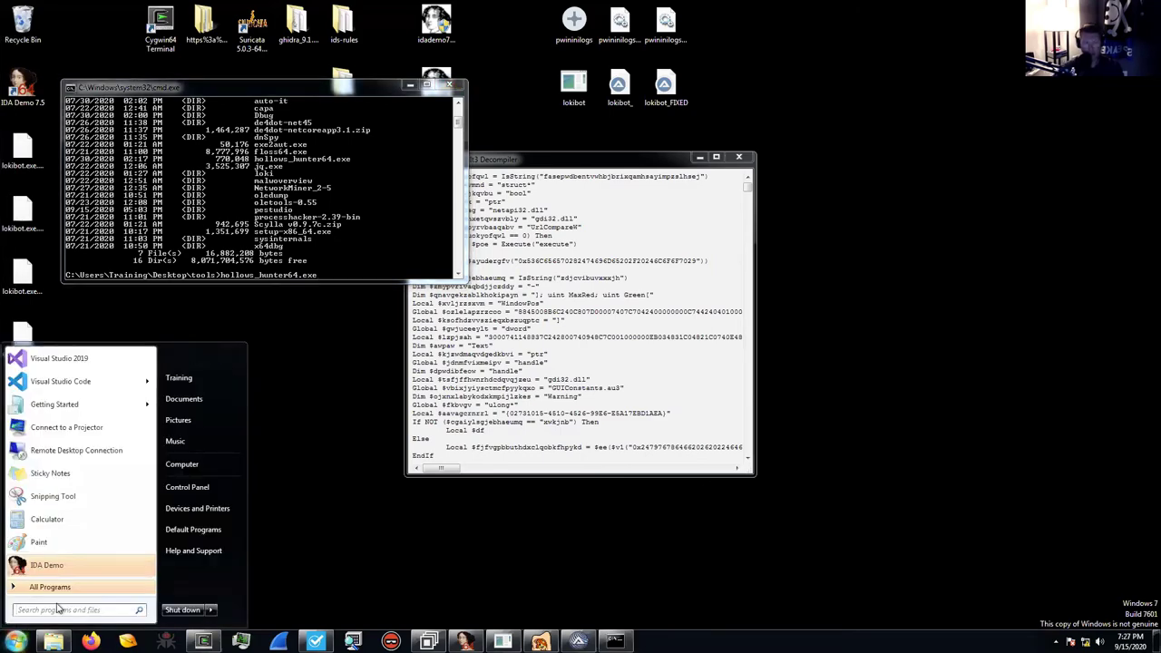
text(cmd)
key(Return)
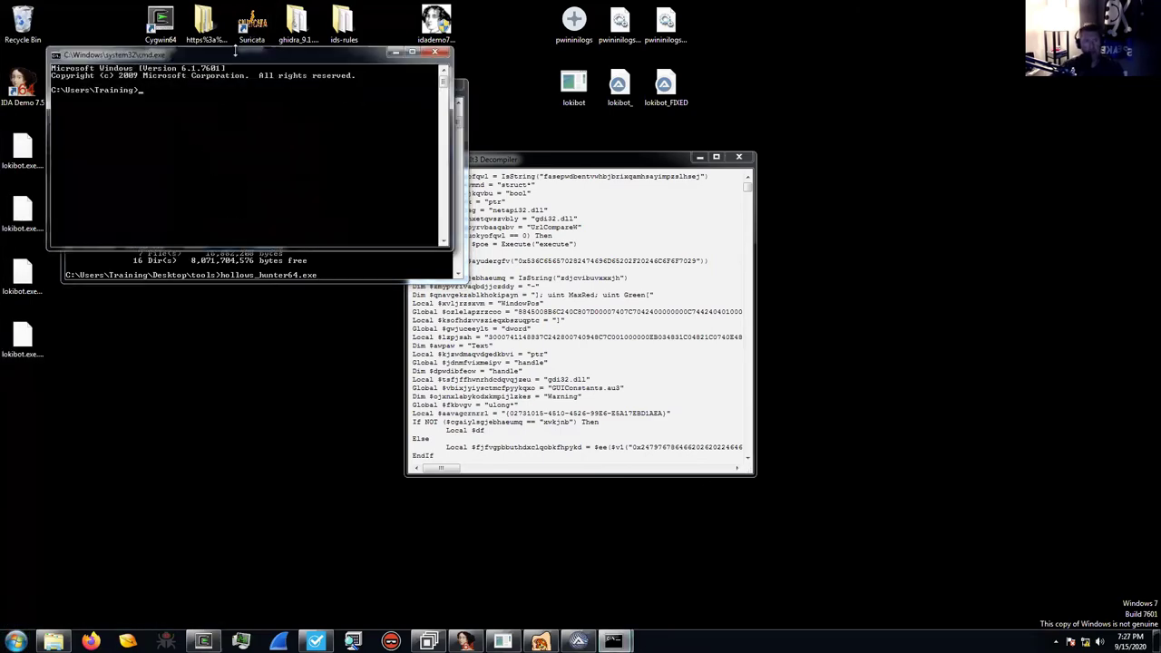
drag(293, 54, 752, 118)
text(cd Desktop)
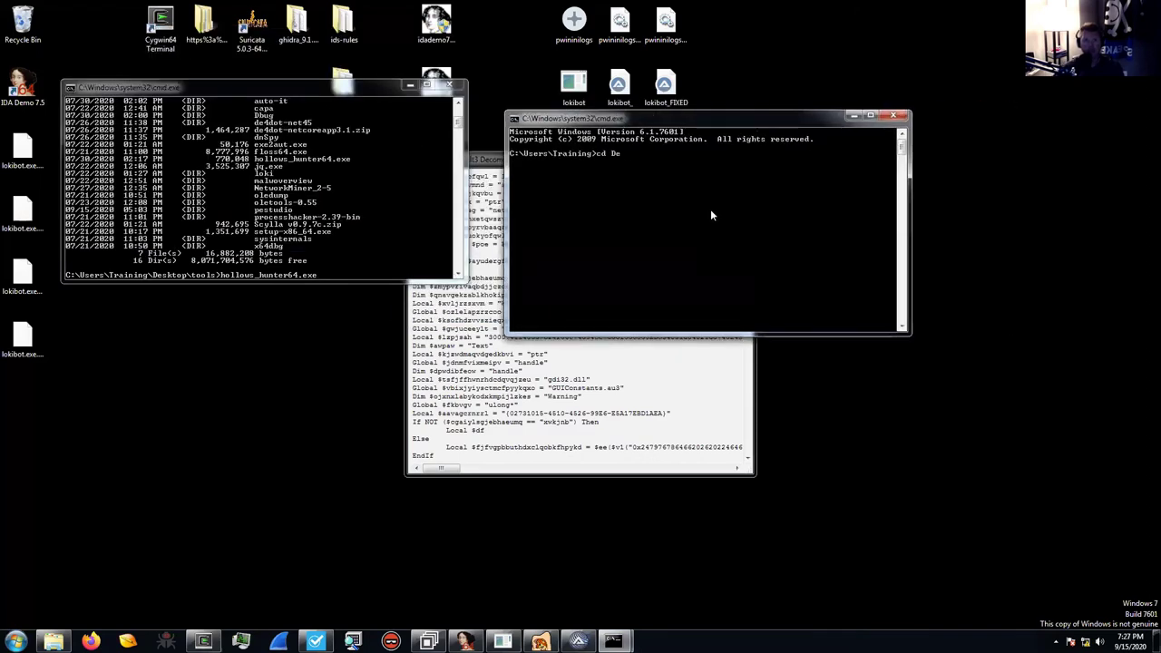
key(Return)
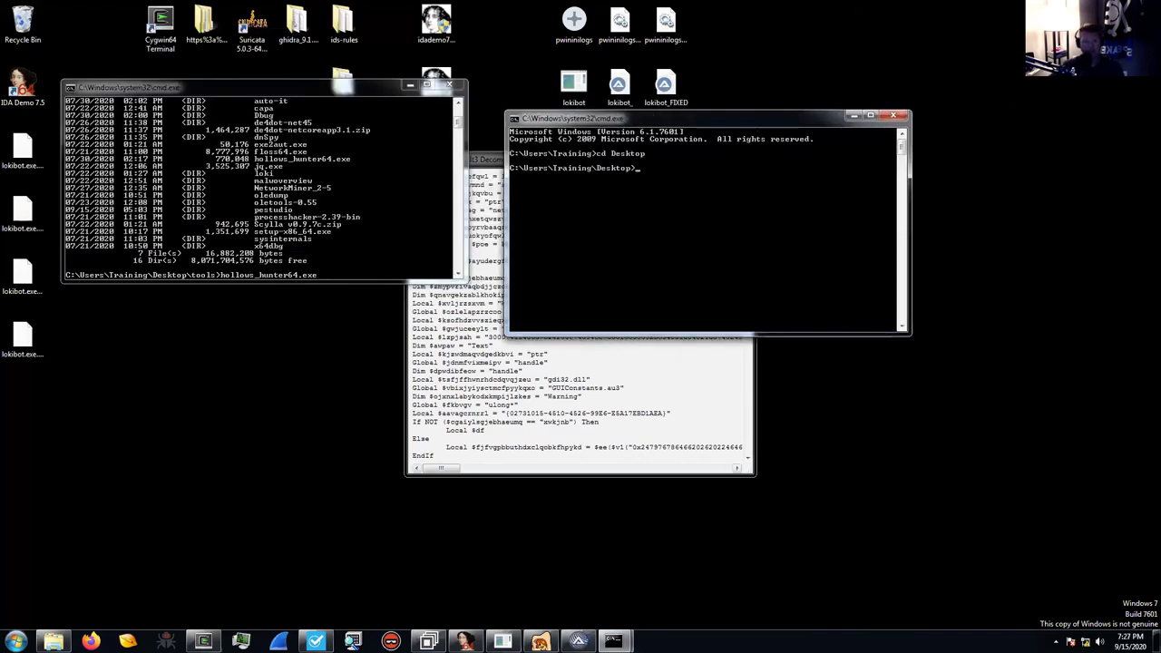
Open Process Hacker, place the second command prompt below the first, and collapse the wininit.exe process tree
click(240, 641)
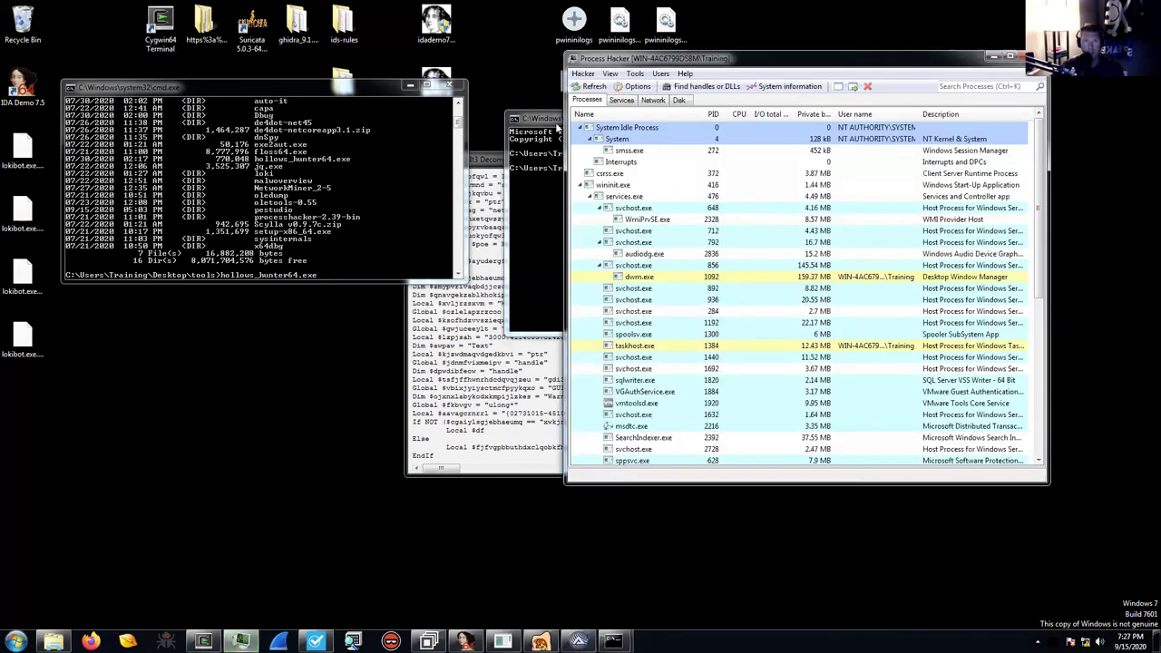
click(557, 127)
drag(605, 150, 196, 313)
click(580, 185)
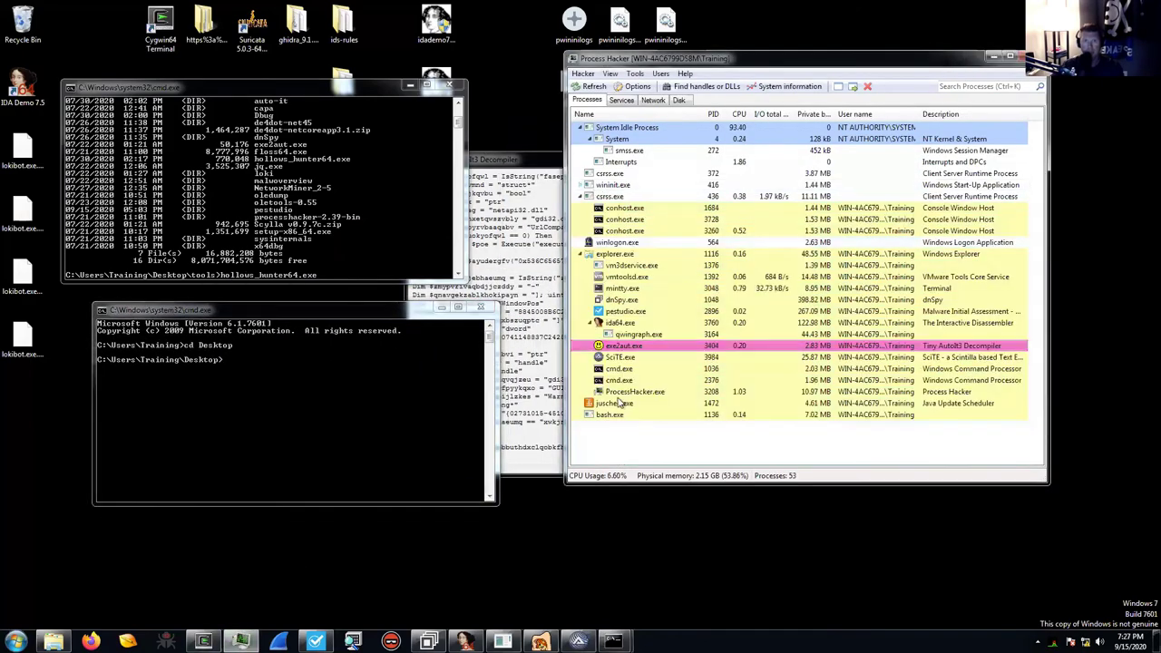
Execute lokibot.exe from the Desktop prompt and scan the running processes with hollows_hunter64.exe from the tools prompt
click(365, 389)
text(lo)
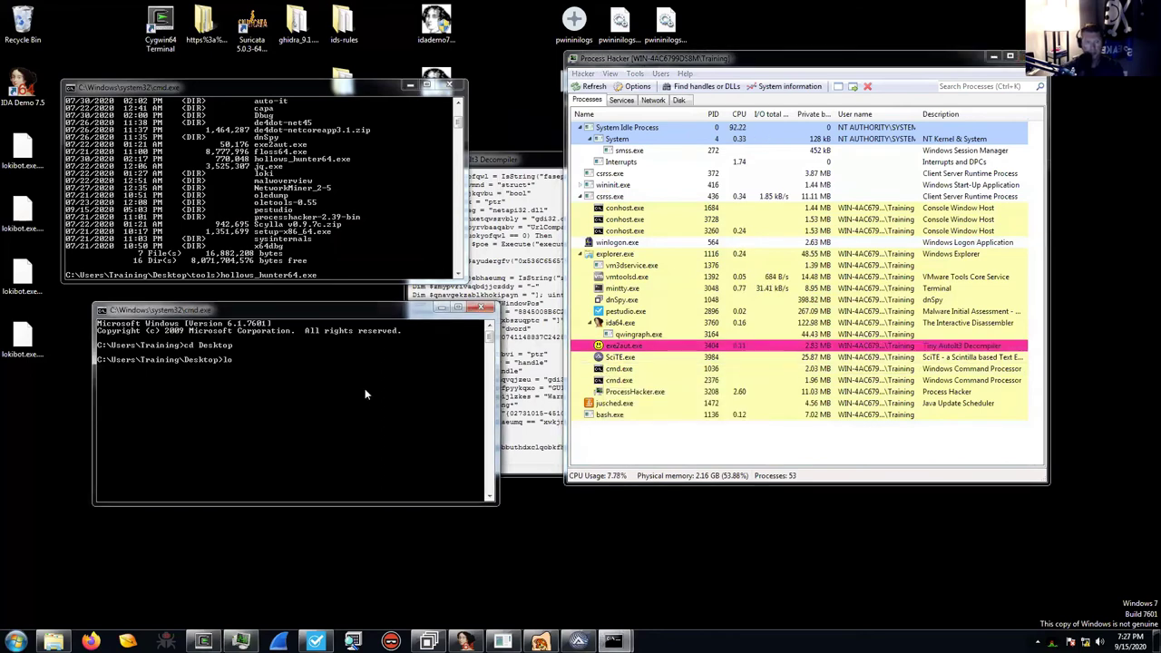
text(kibot.exe)
key(Return)
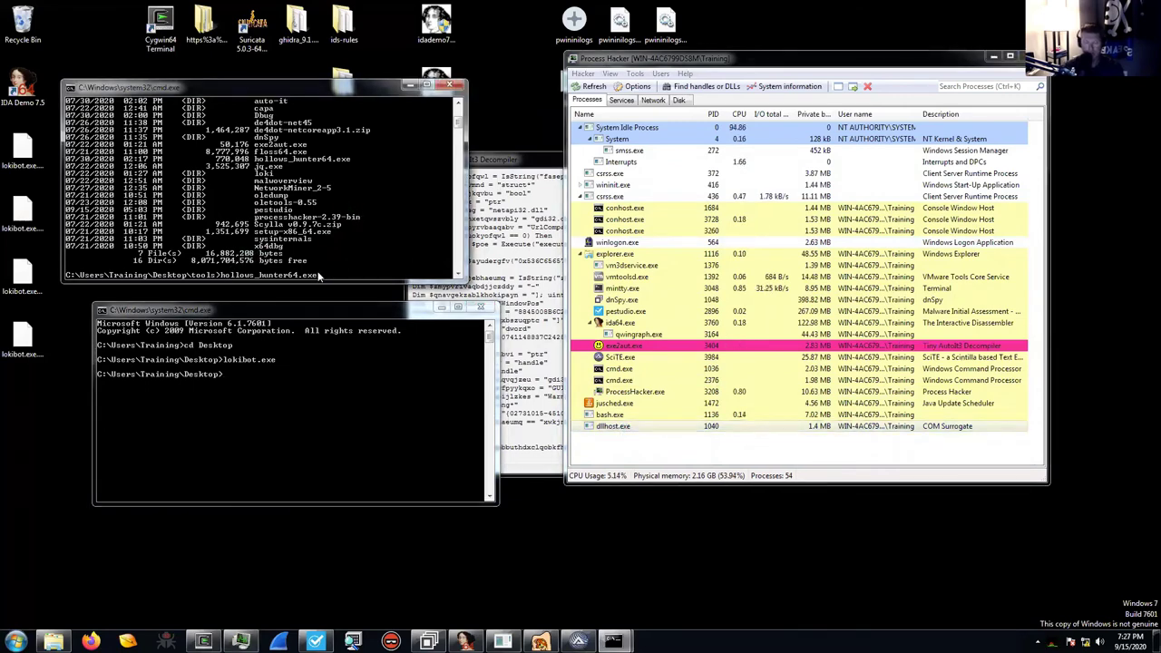
key(Return)
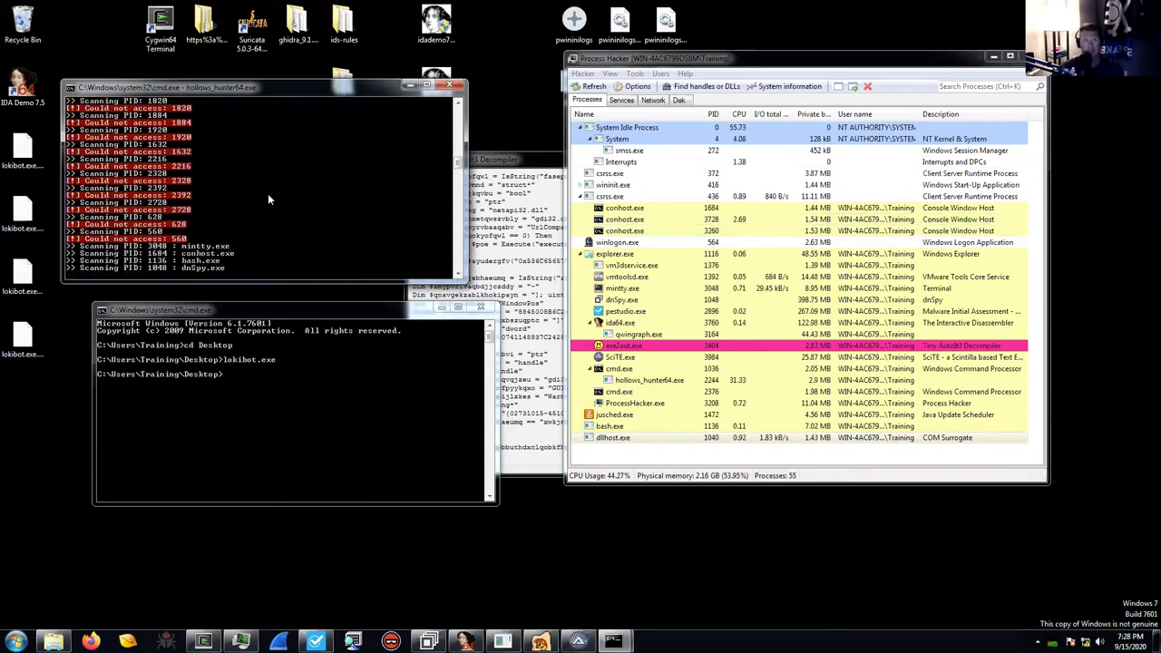
click(622, 438)
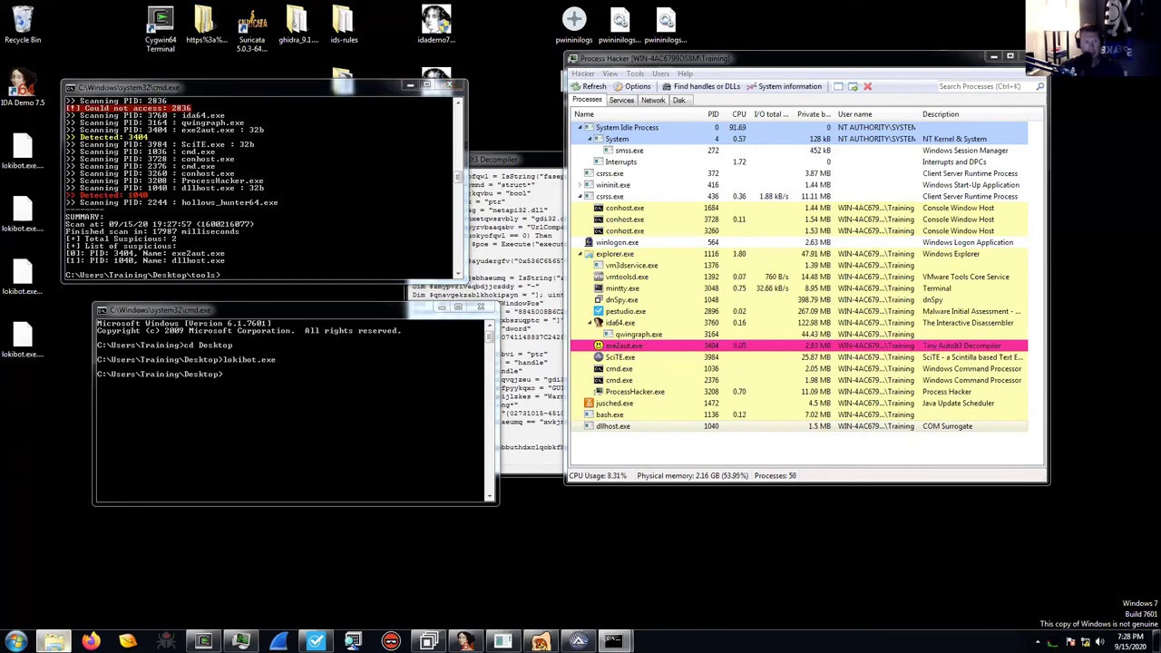
Open the process_1040 dump folder in tools and load 400000.dllhost into a fresh pestudio window
key(alt+Tab)
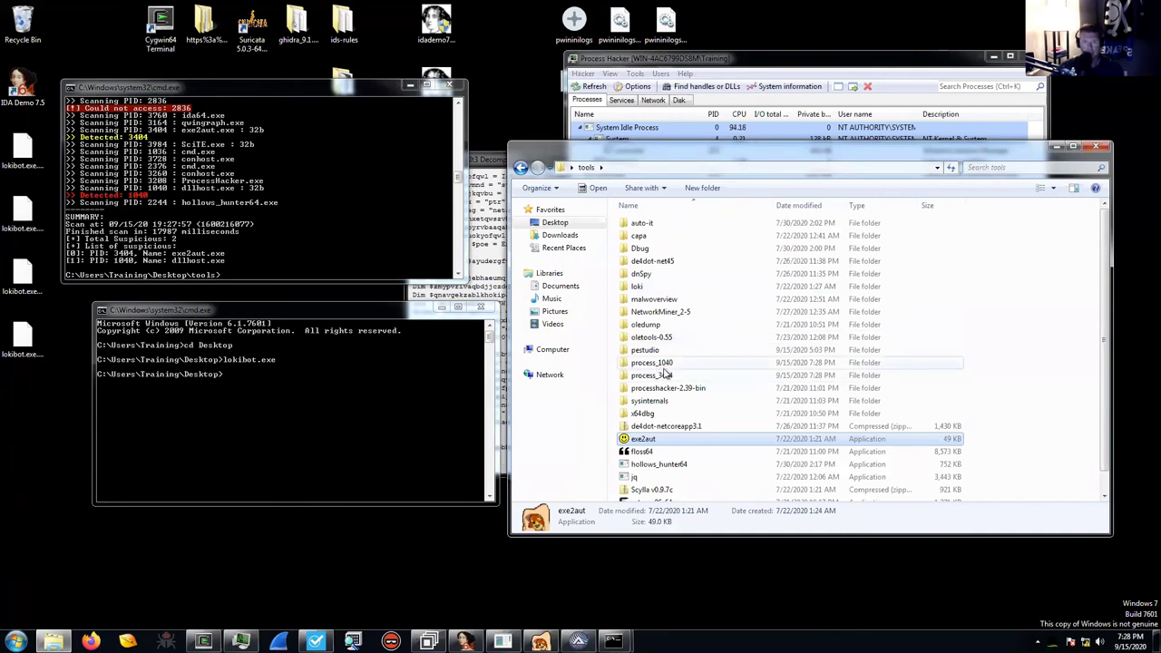
double_click(662, 364)
click(653, 224)
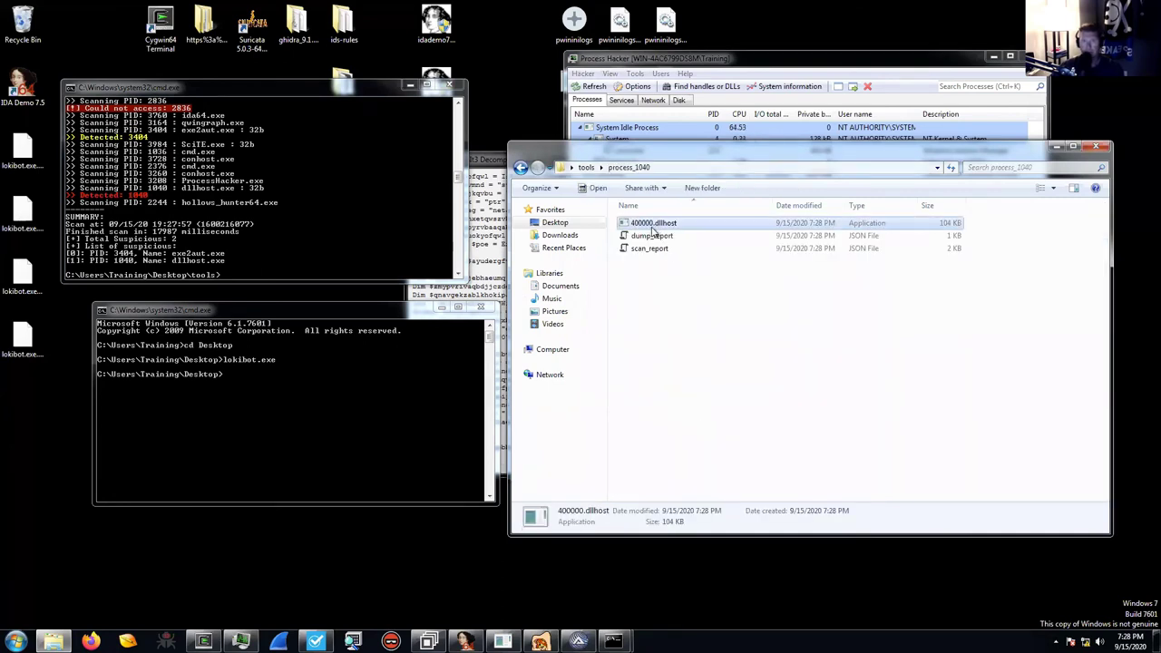
double_click(653, 224)
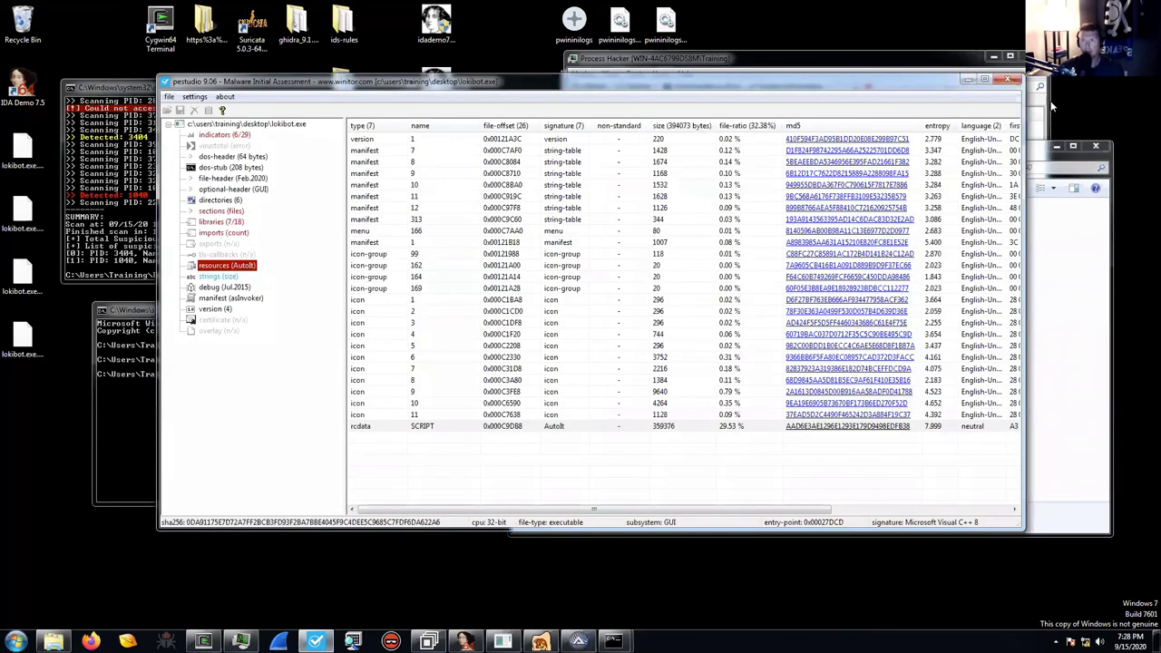
click(1017, 80)
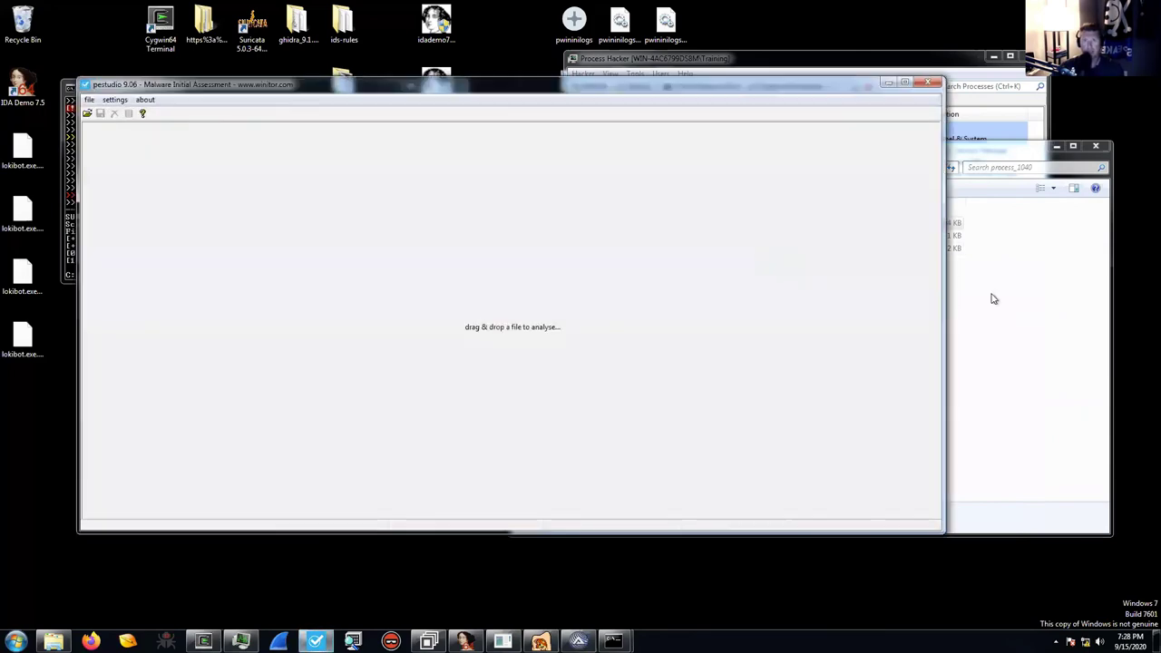
click(1039, 298)
drag(665, 227, 401, 98)
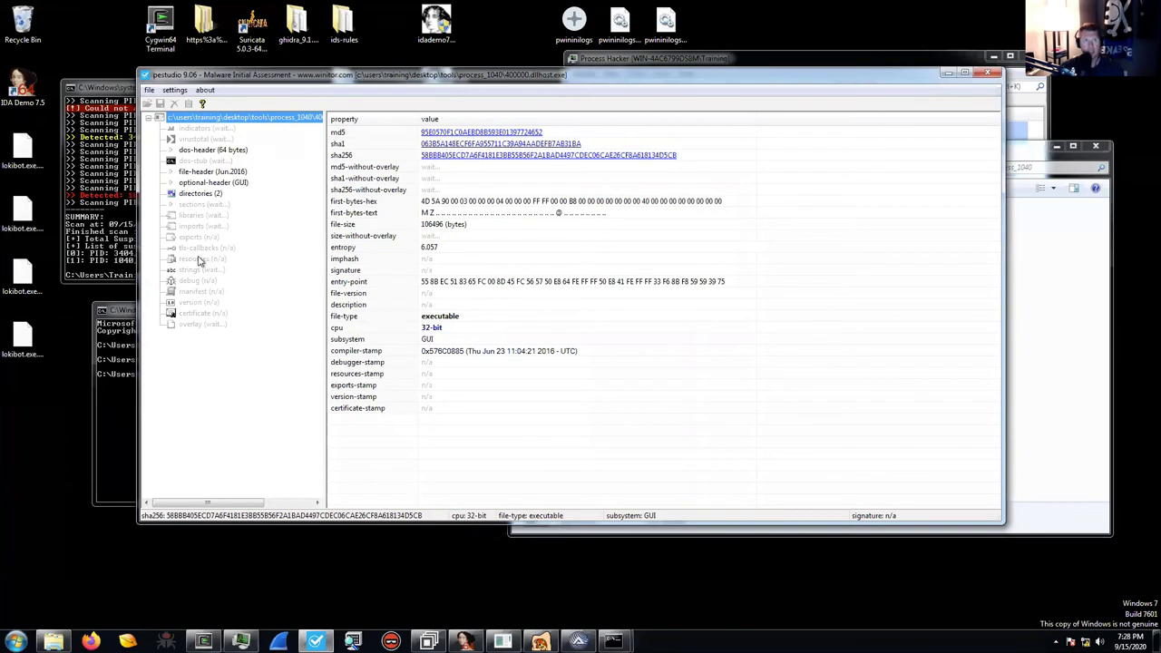
Examine the strings of the dumped dllhost executable for targeted applications, credentials and file paths
click(193, 271)
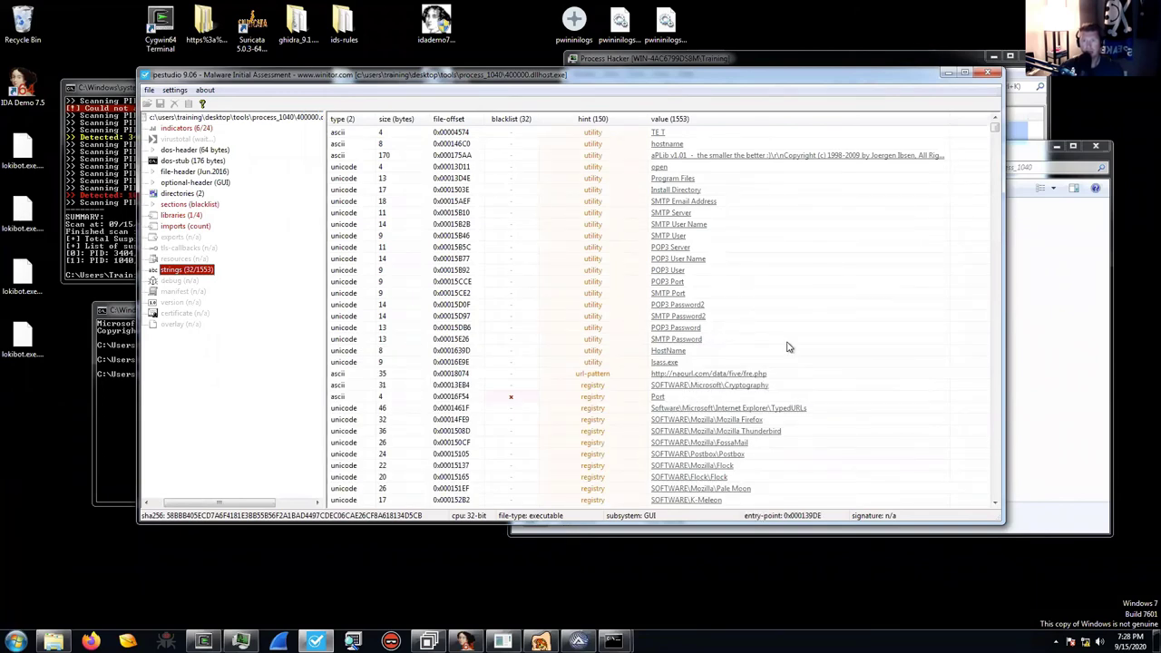
click(742, 296)
scroll(761, 345, down, 20)
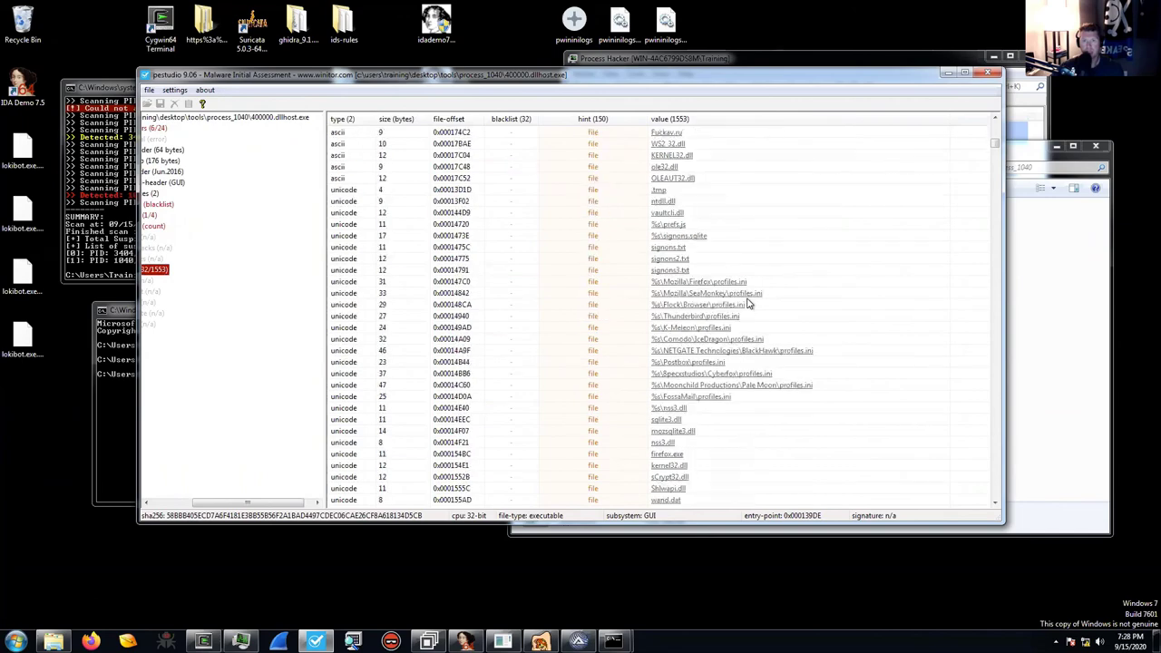
scroll(771, 335, down, 1)
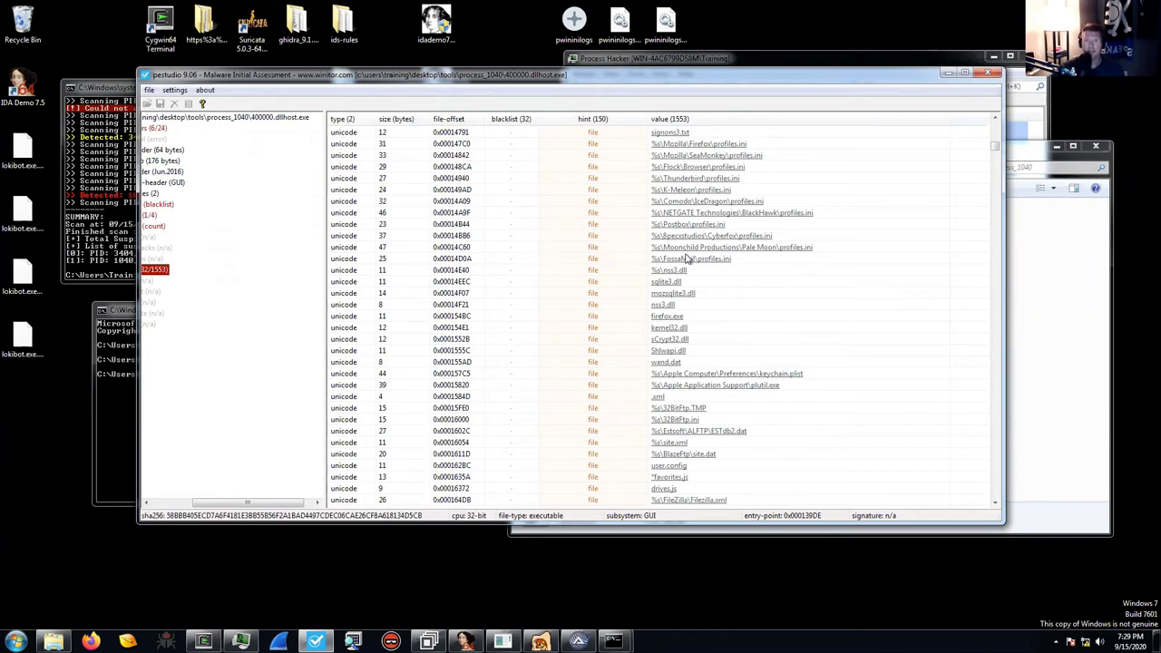
scroll(742, 314, up, 2)
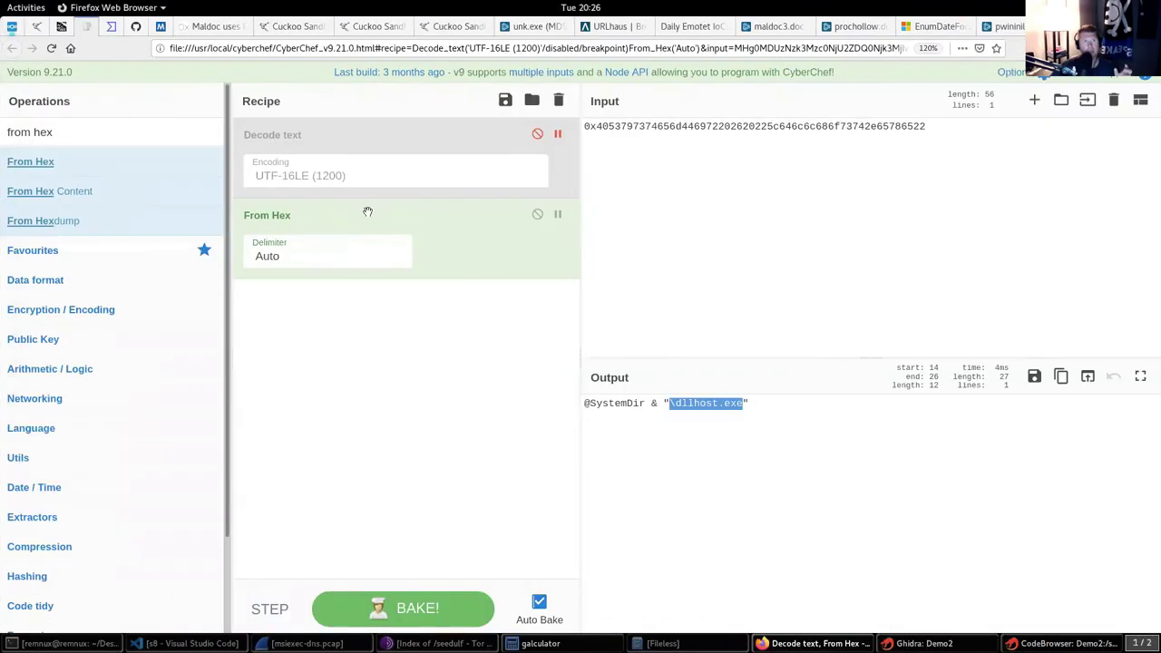
Switch to Cuckoo Sandbox in the remnux-v7 machine, copy the MD5 hash of recent analysis 2609, and go to the URLhaus database
click(37, 28)
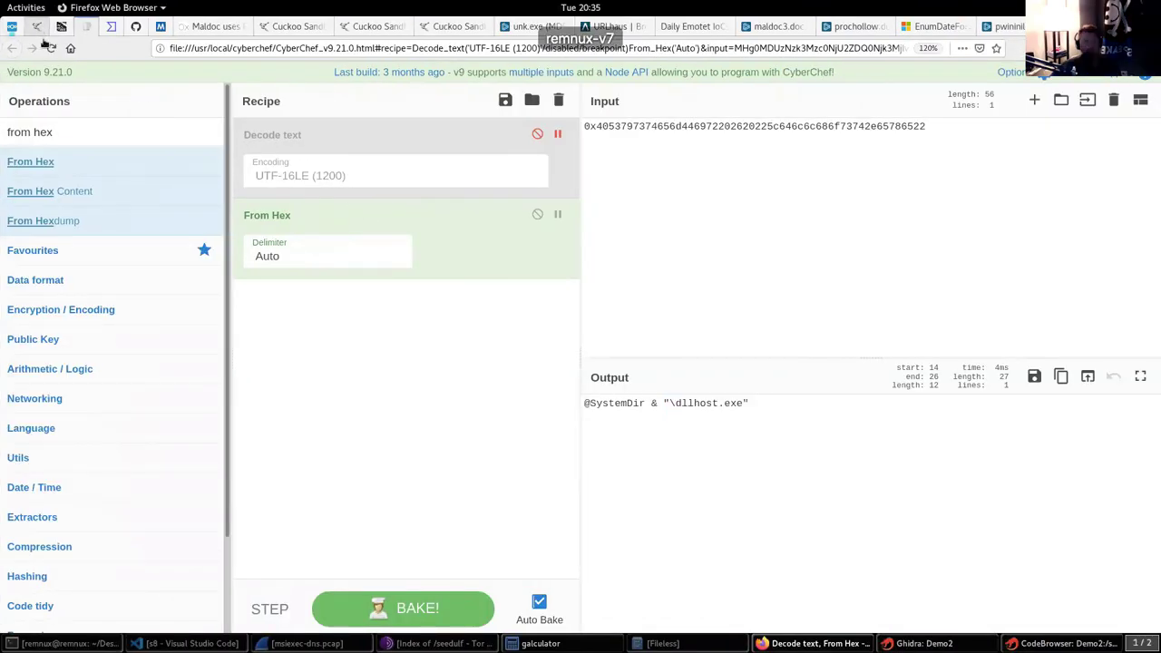
click(199, 85)
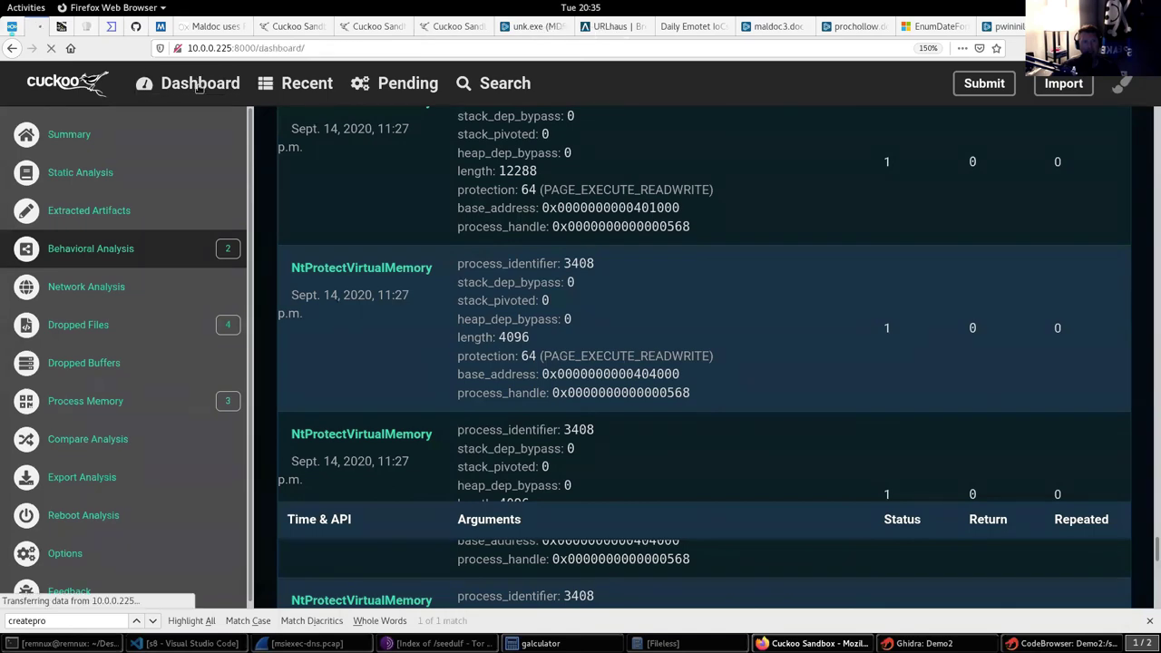
click(317, 106)
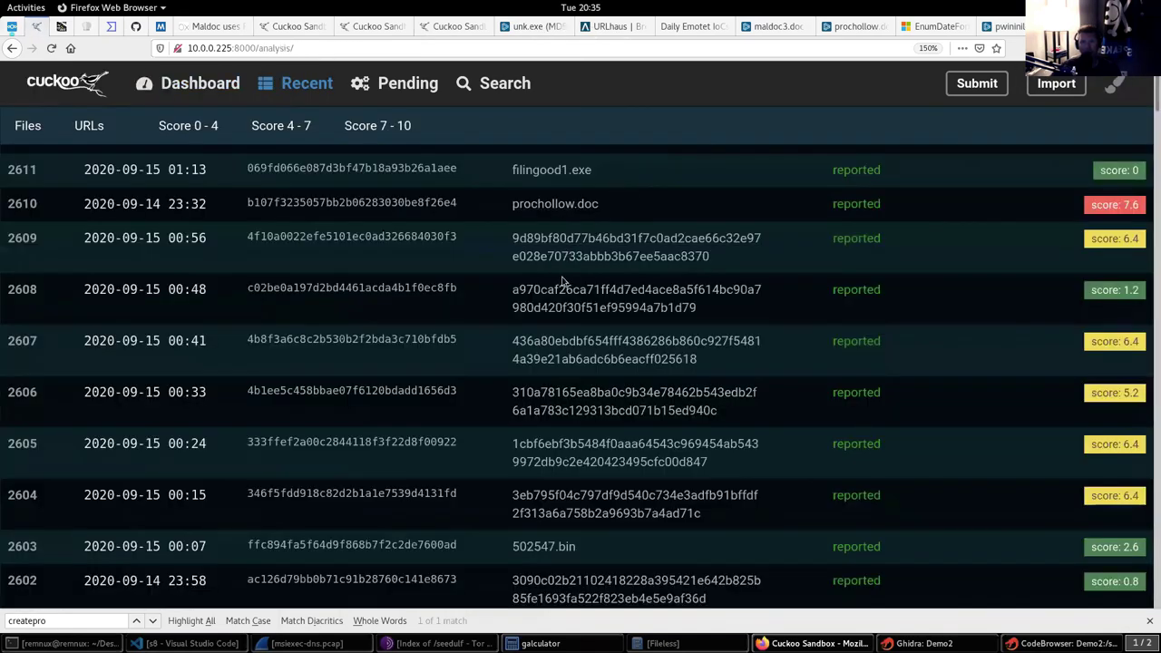
click(590, 258)
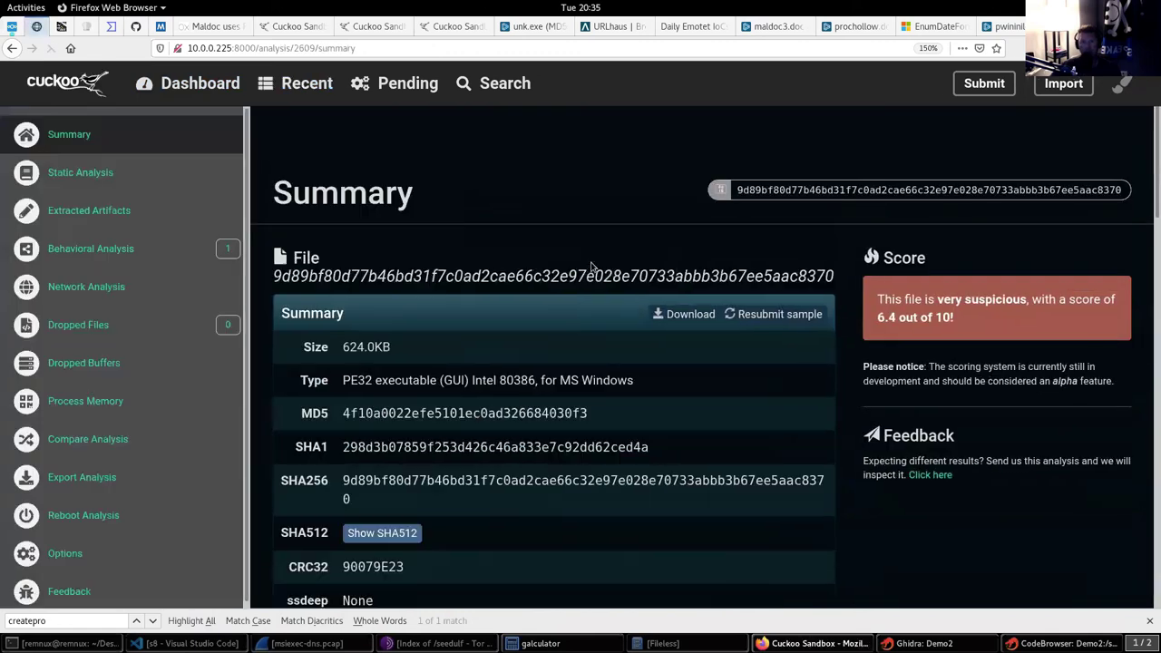
double_click(439, 410)
key(ctrl+c)
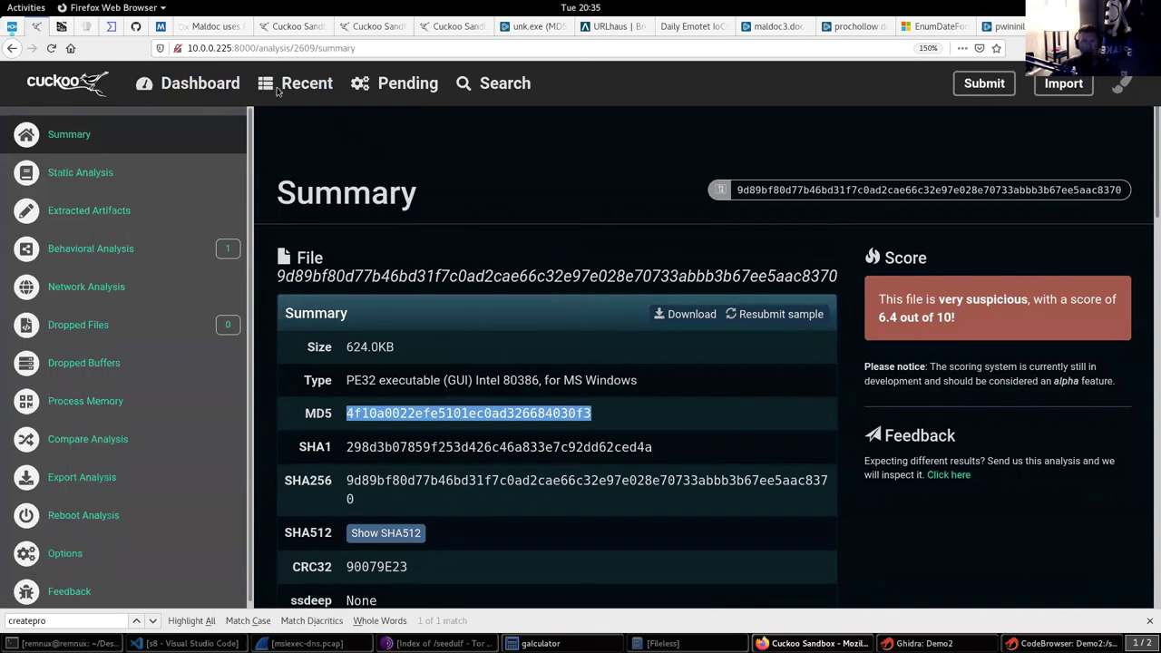
click(601, 28)
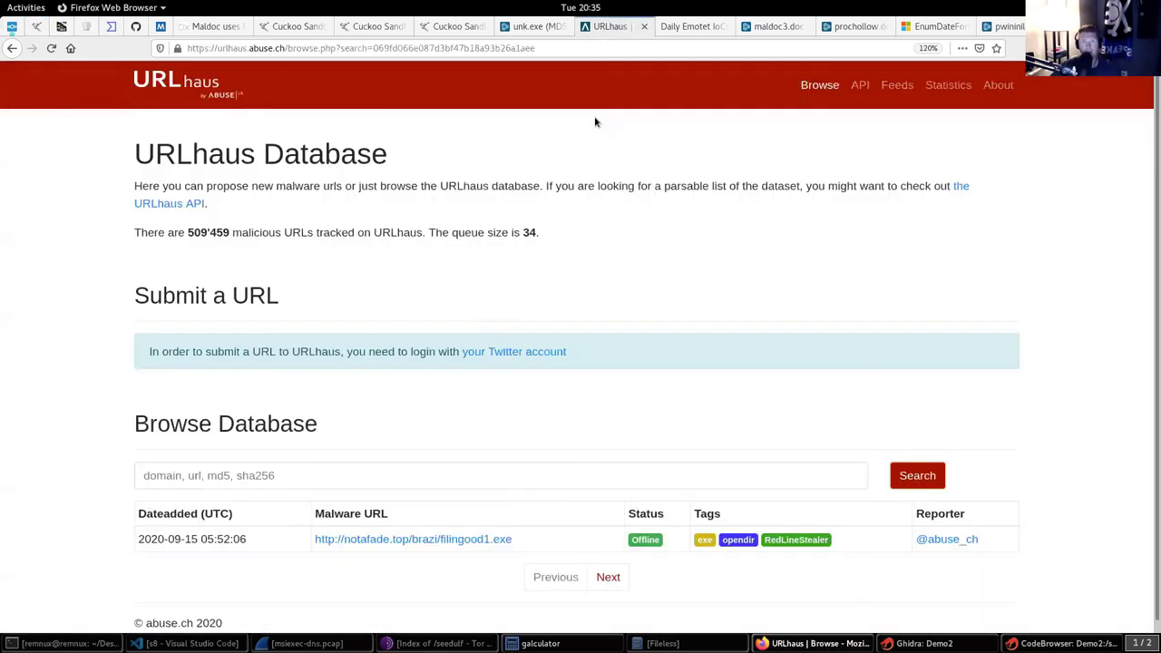
Search the URLhaus database for the copied MD5 hash 4f10a0022efe5101ec0ad326684030f3
click(366, 468)
key(ctrl+v)
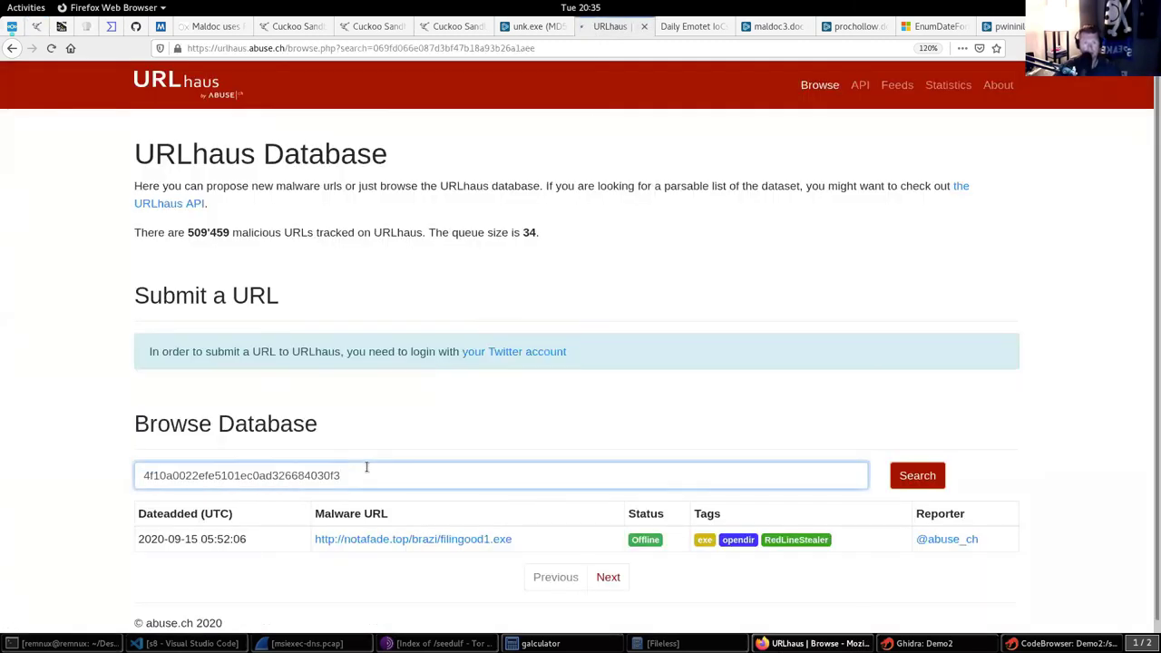
key(Return)
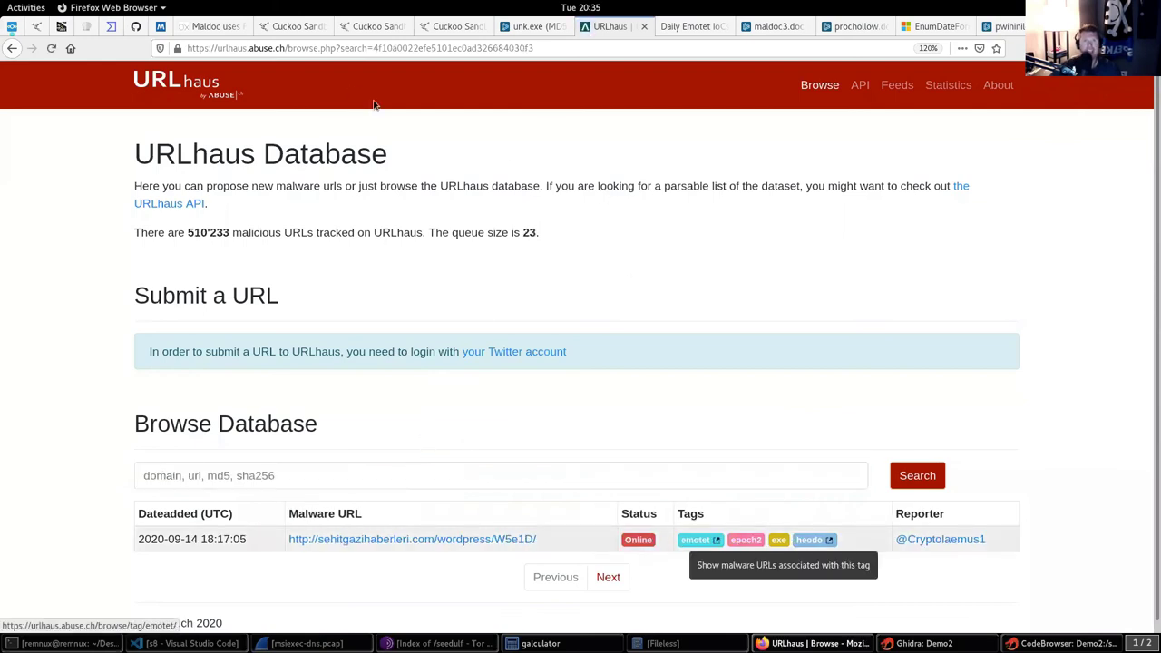
Return to Cuckoo analysis 2609 and inspect the details of the HTTP POST request to 104.32.141.43 in its network analysis
click(36, 25)
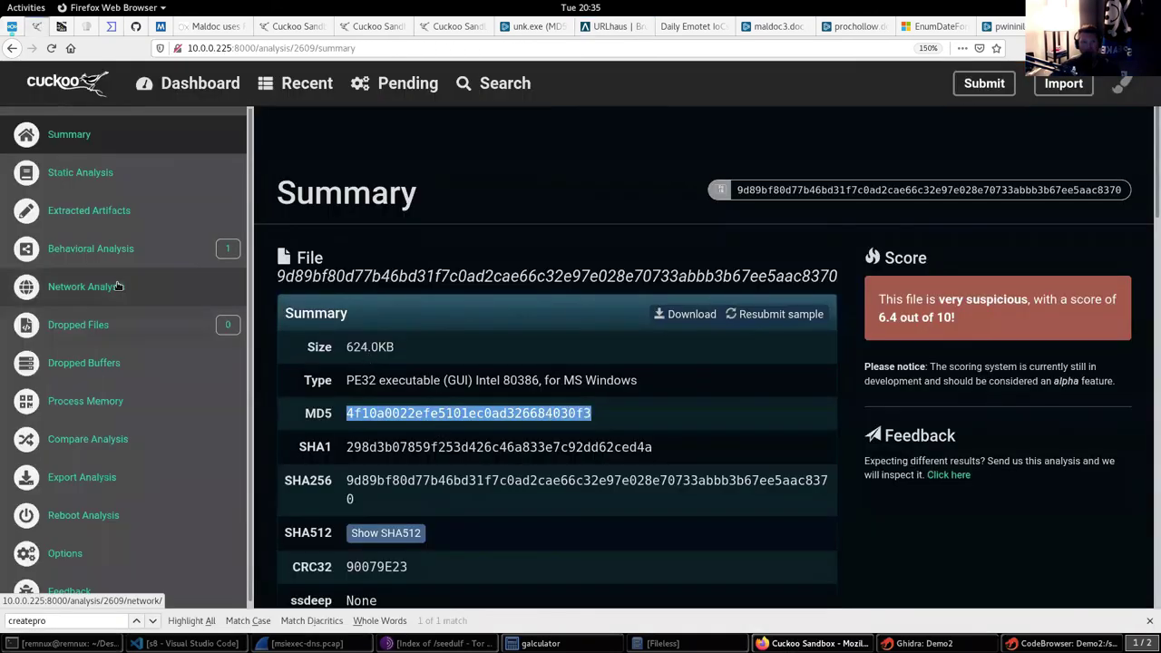
click(222, 287)
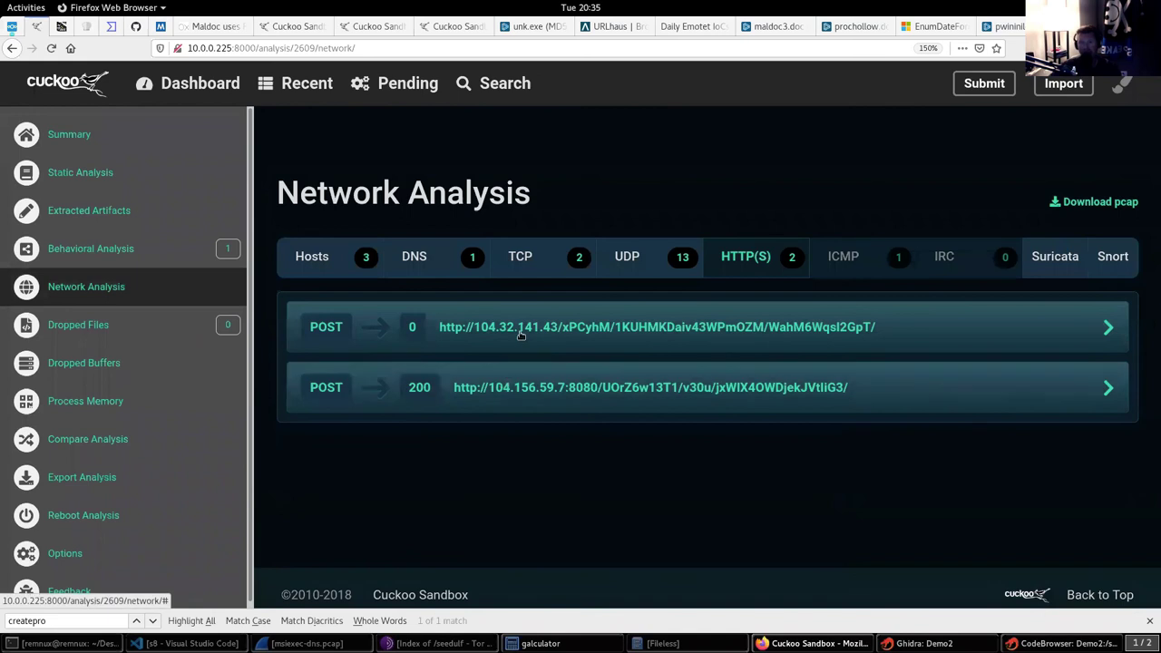
click(635, 329)
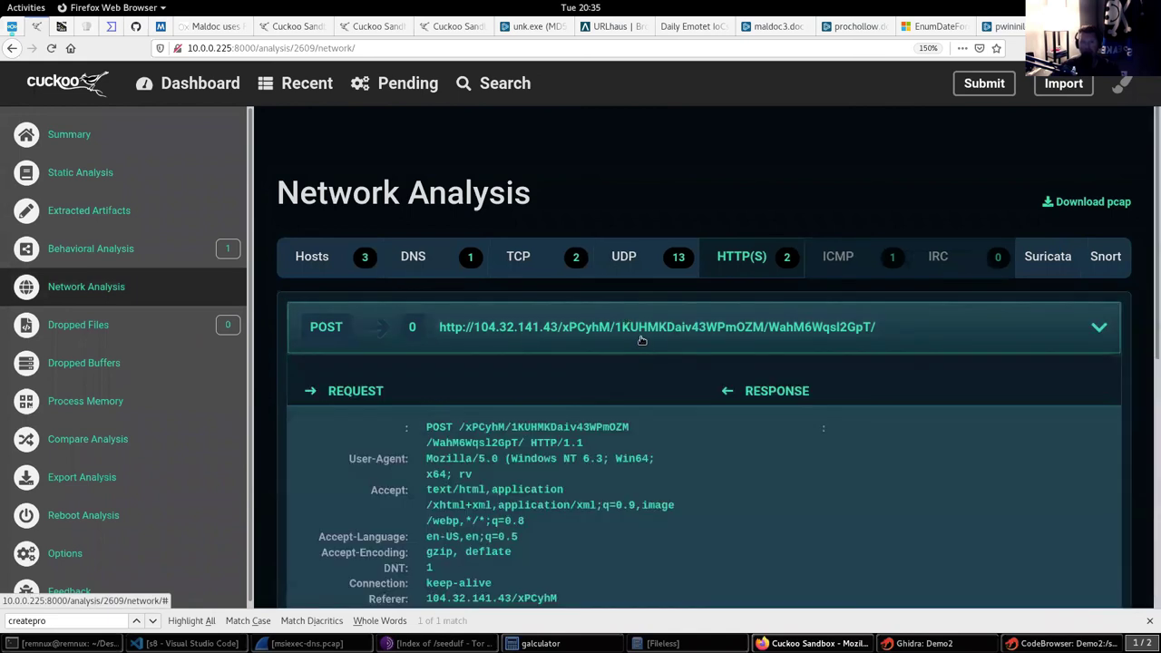
click(631, 329)
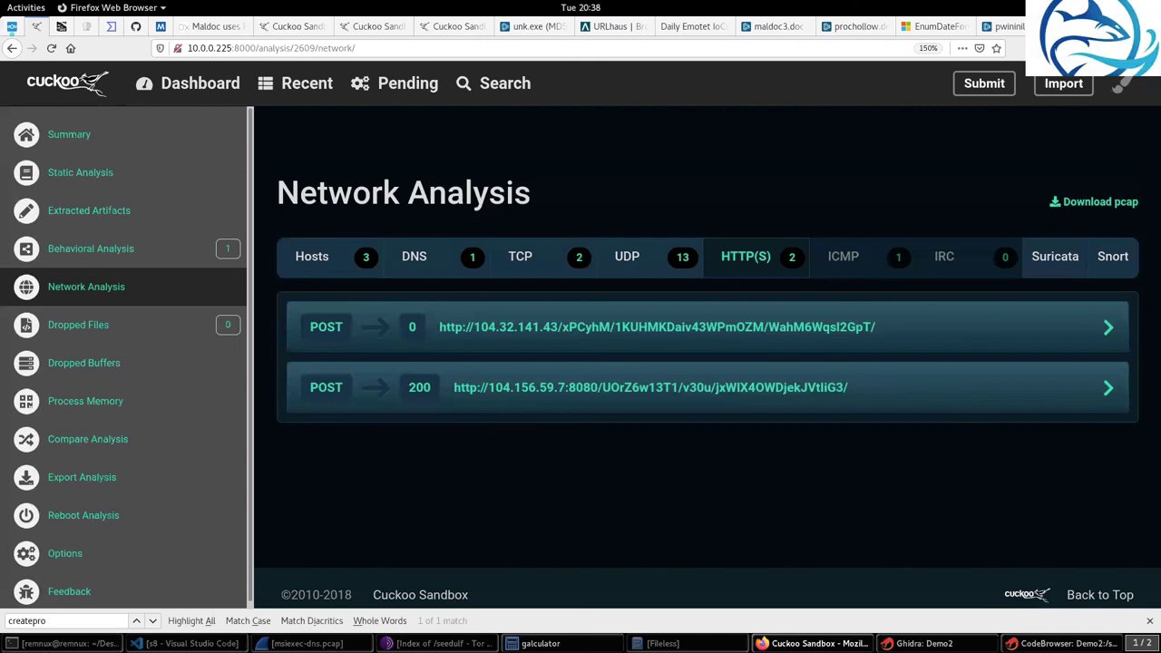
key(Escape)
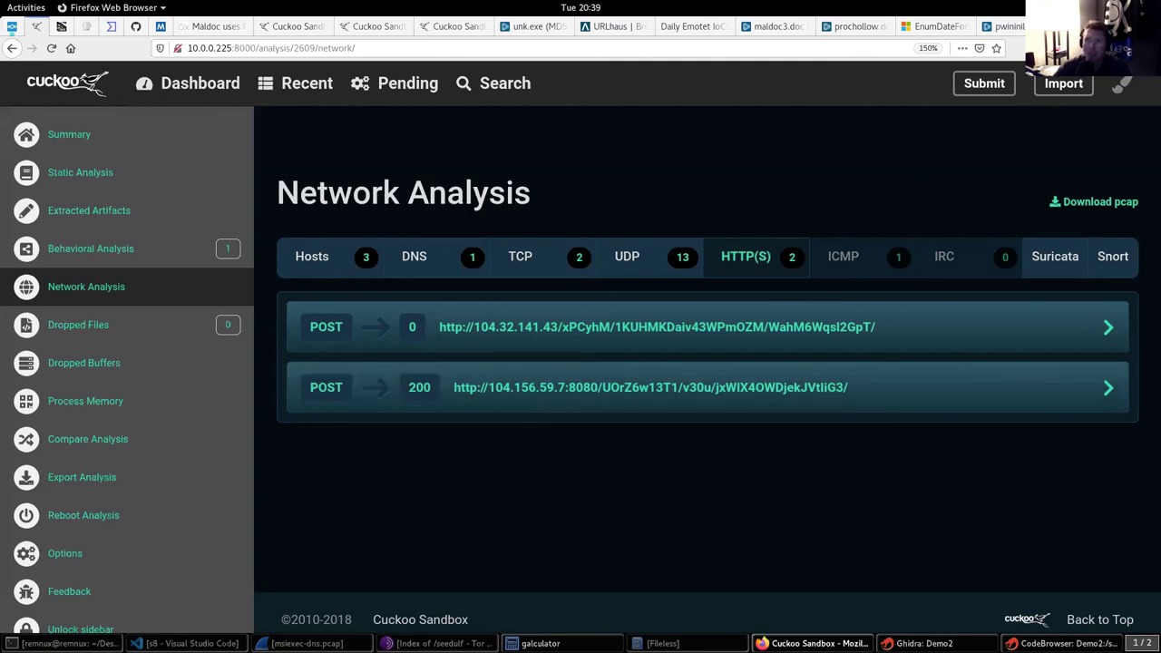
Search the web for SELKS in a new tab and open the StamusNetworks/SELKS GitHub repository at its README introduction
key(ctrl+t)
click(777, 49)
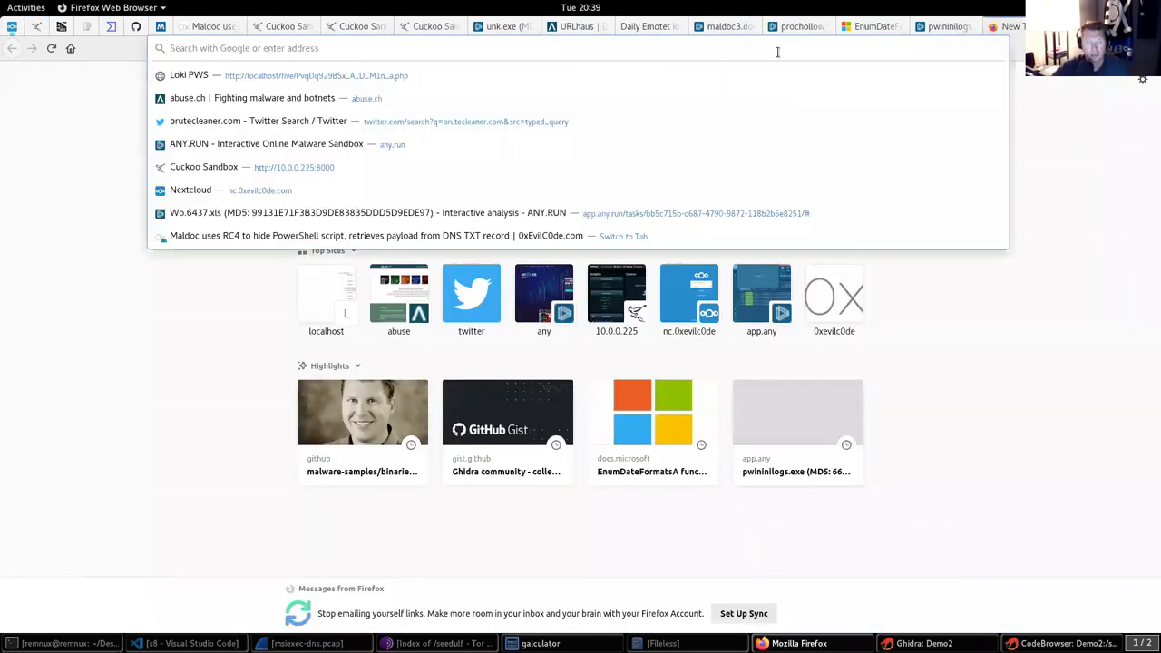
text(SELKS)
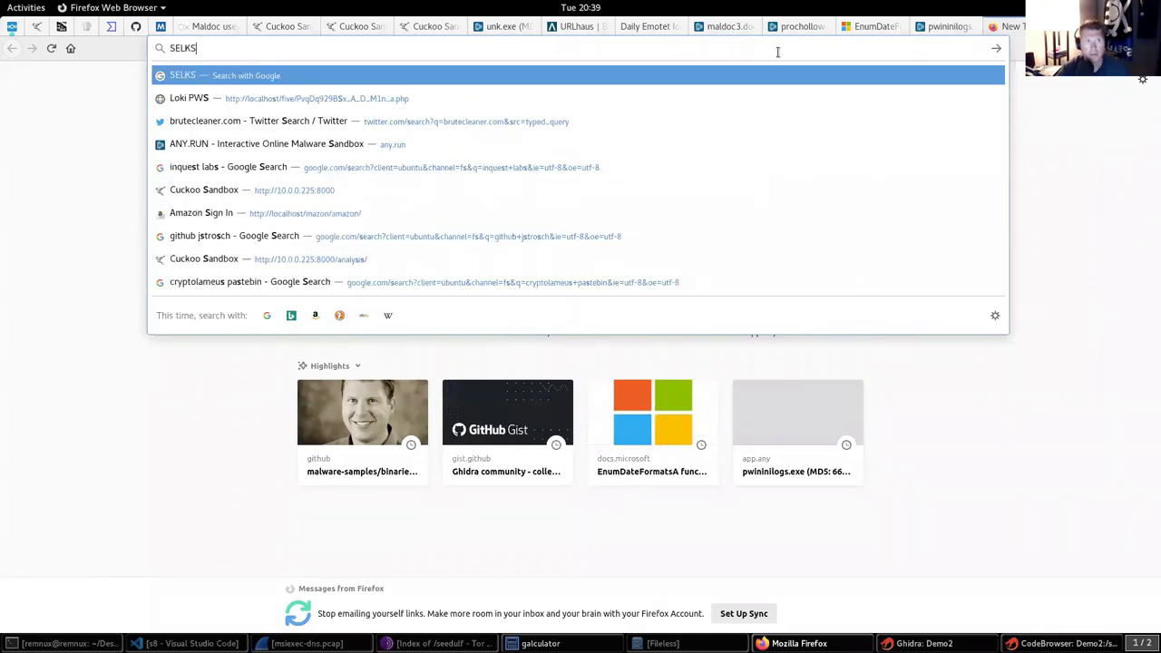
key(Return)
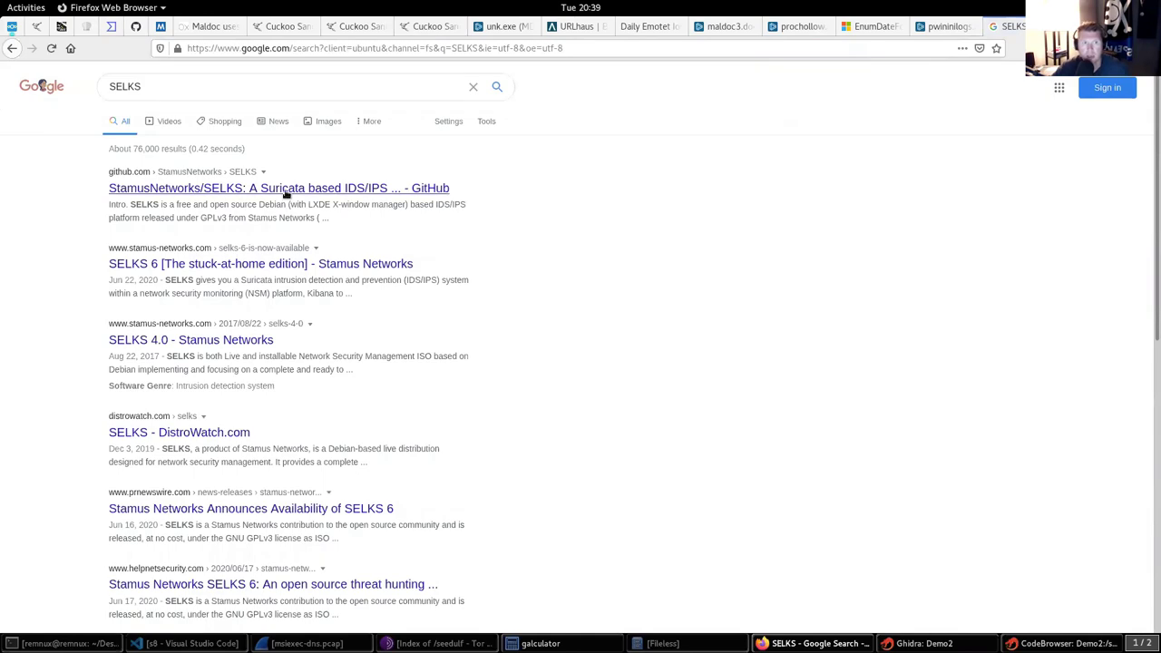
click(286, 191)
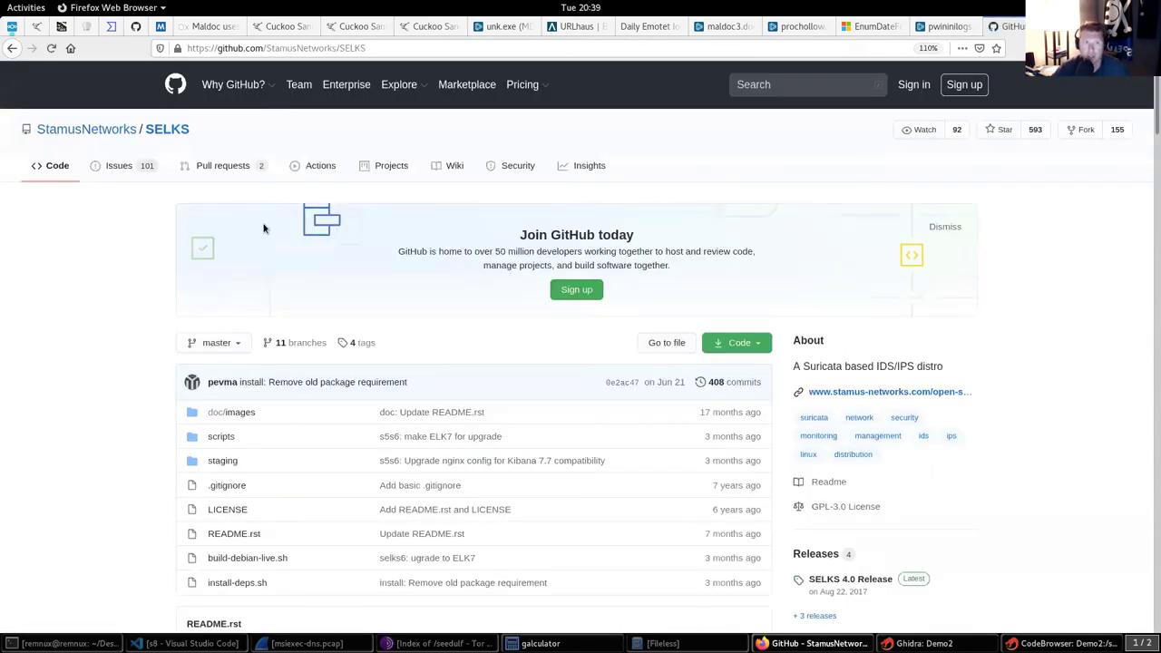
scroll(263, 227, down, 5)
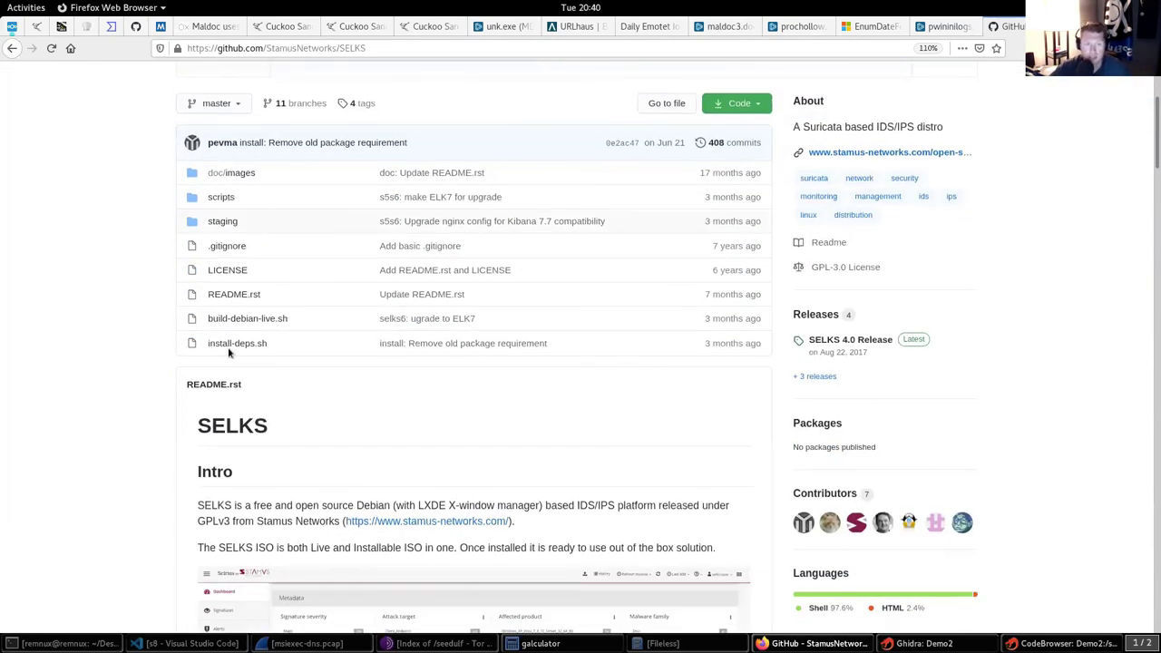
scroll(216, 429, down, 1)
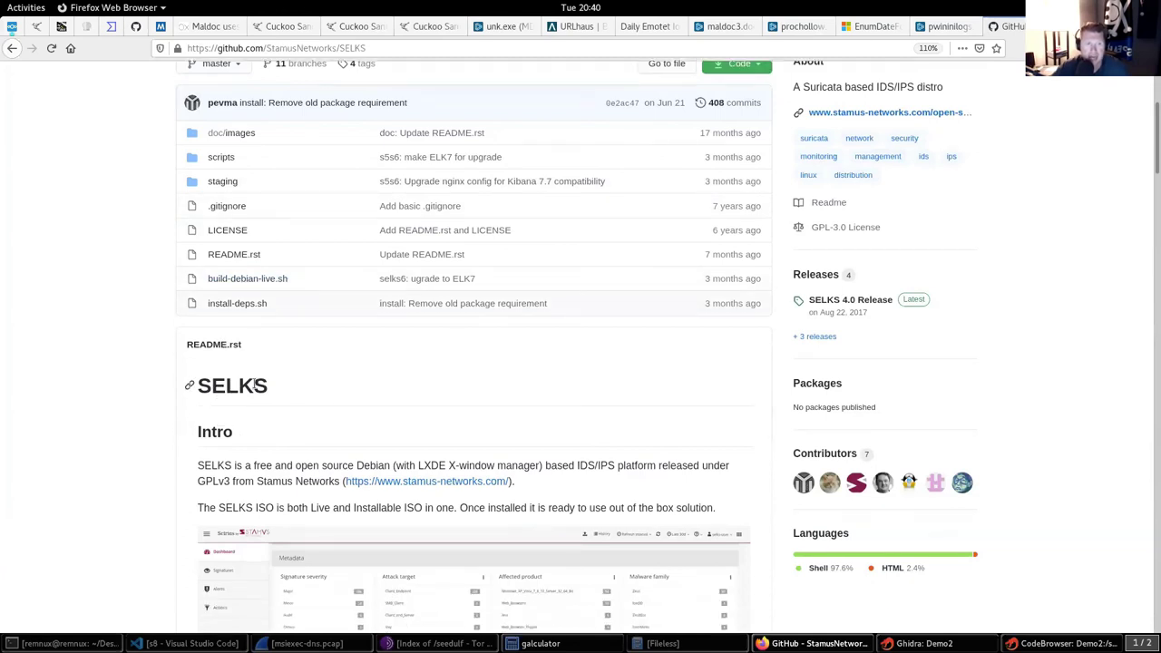
drag(212, 385, 257, 386)
click(257, 386)
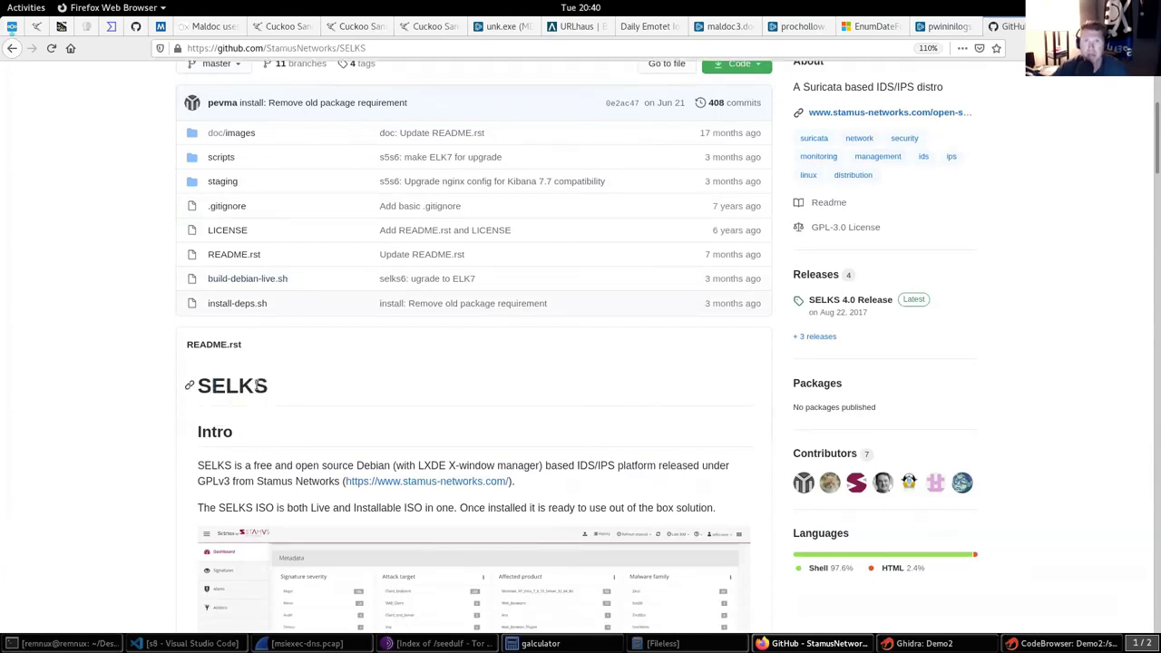